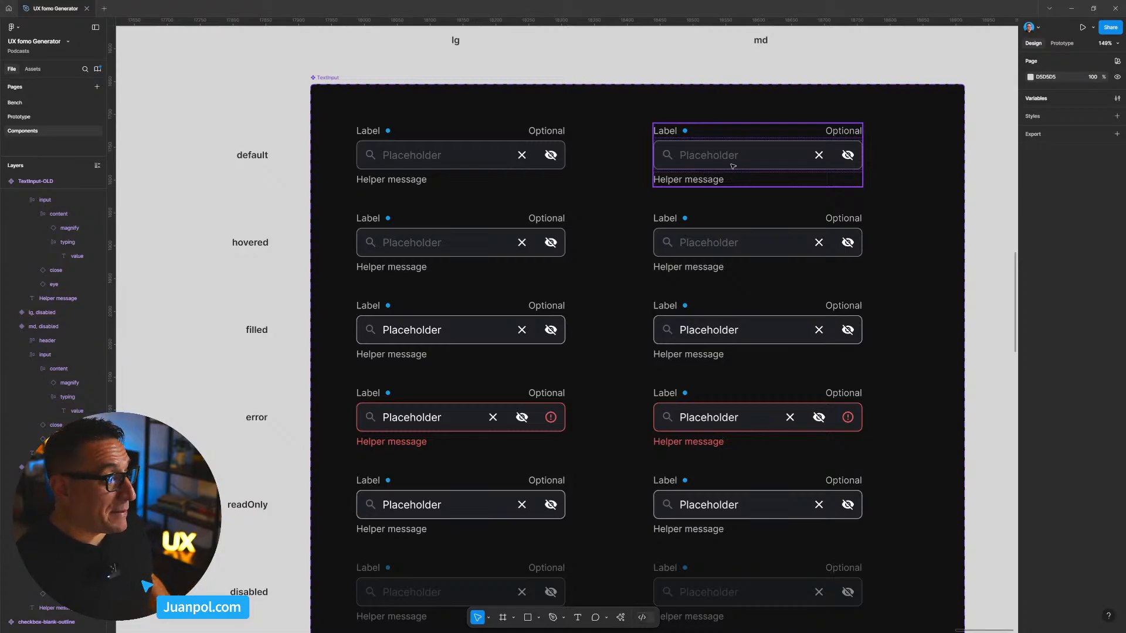
Step: Select the input content frames of all six md variants, from default to disabled
left_click(462, 157)
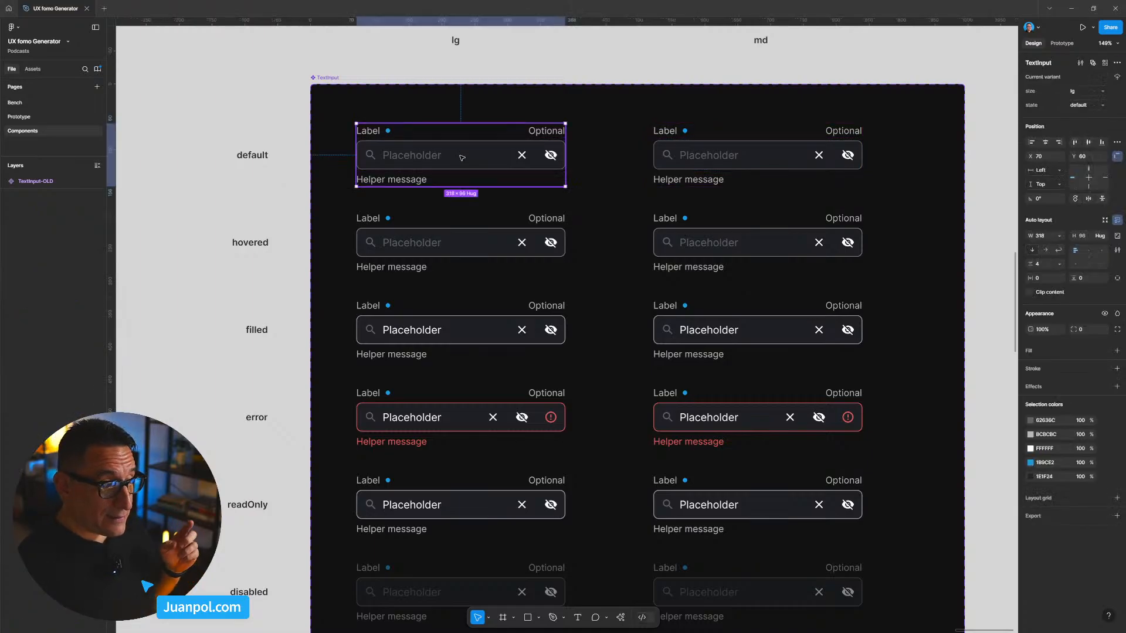
double_click(462, 157)
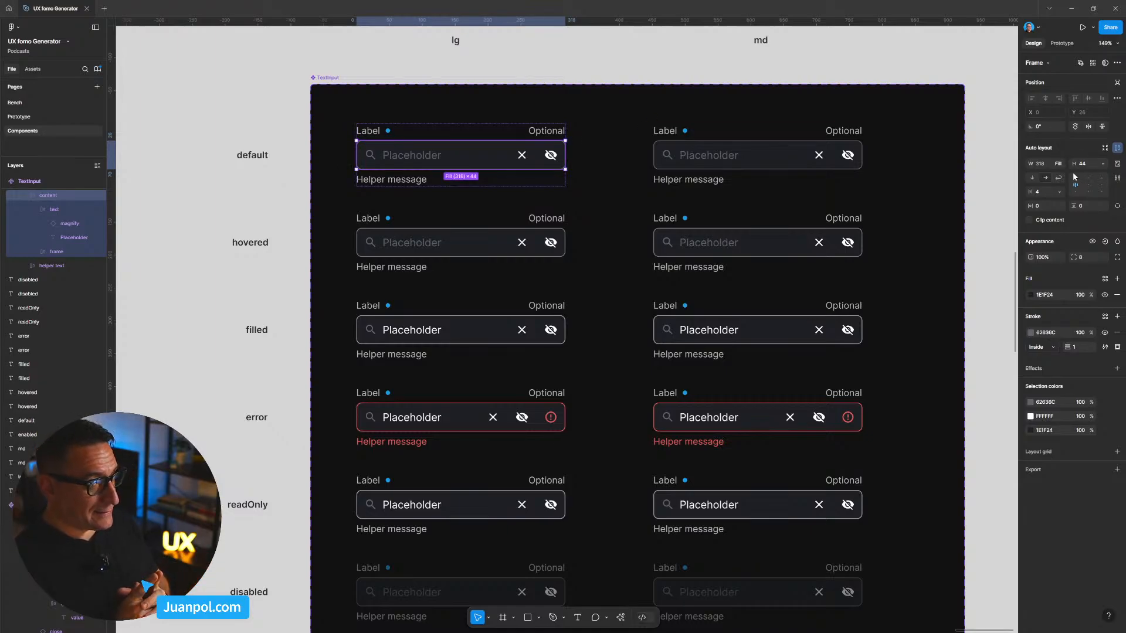
left_click(767, 155)
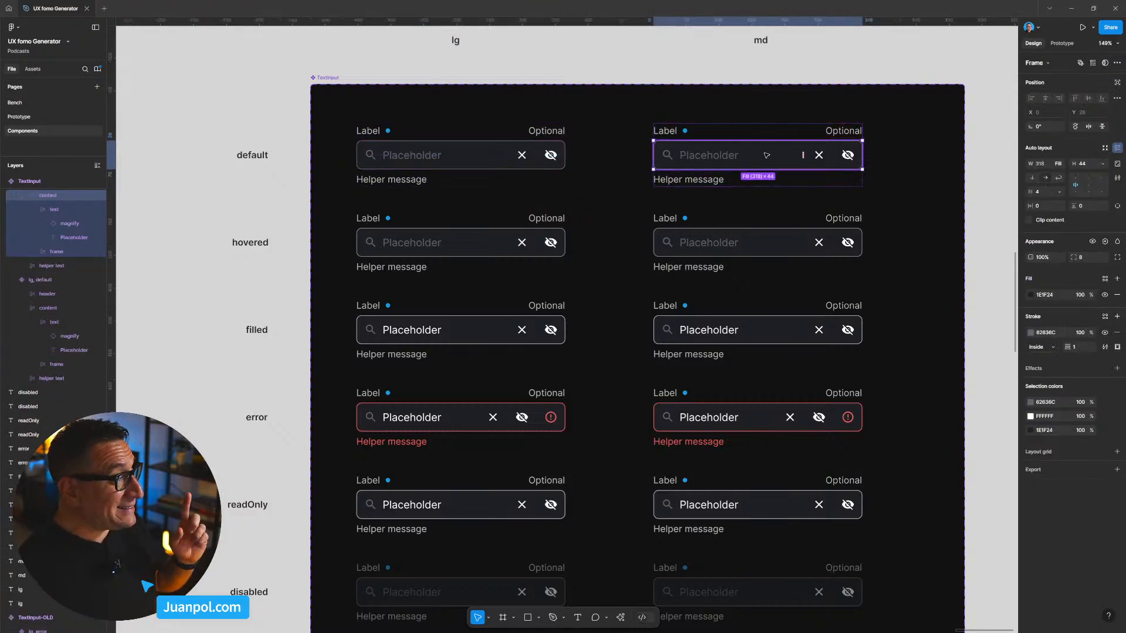
left_click(777, 248, "shift")
left_click(778, 333, "shift")
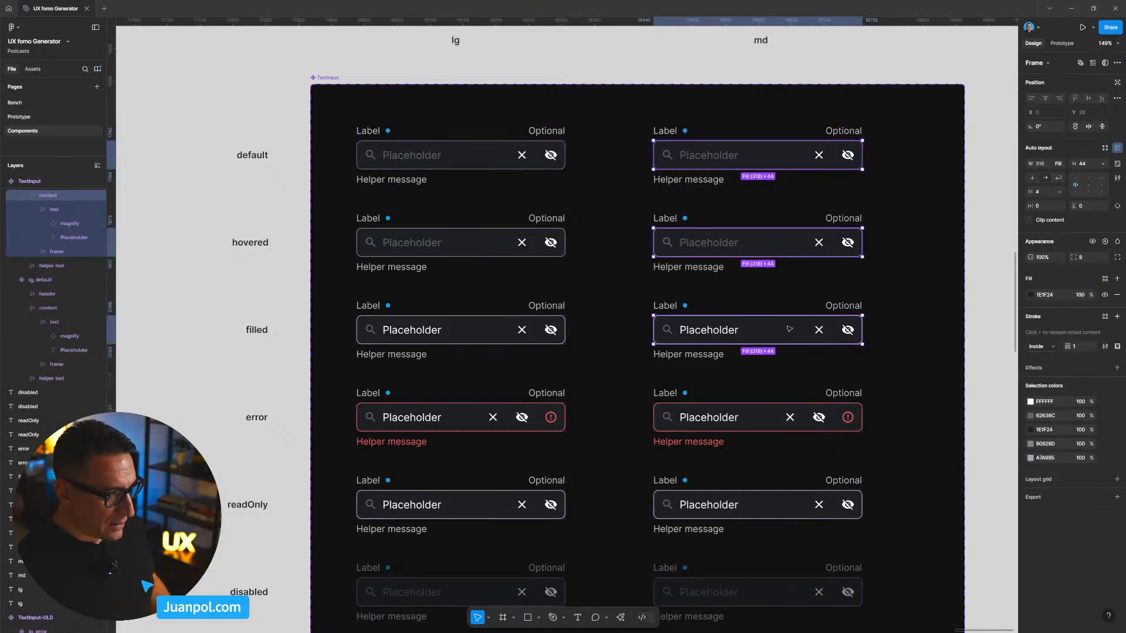
scroll(777, 328, "down", 2)
left_click(777, 315, "shift")
left_click(780, 389, "shift")
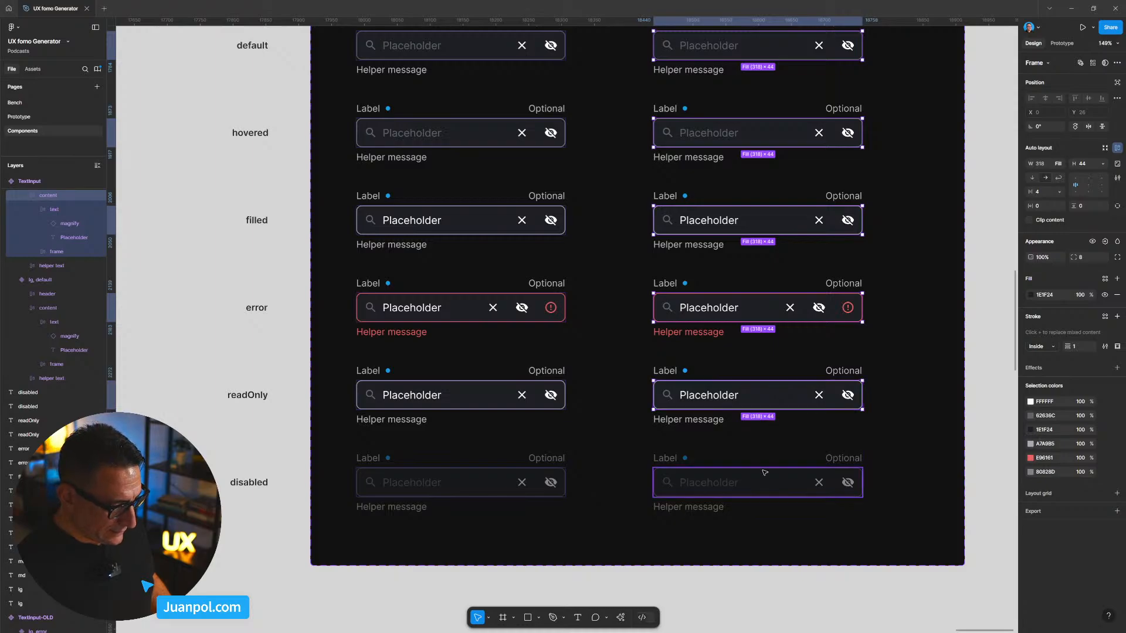
left_click(767, 497, "shift")
Step: Try a height of 32 on the six md input frames and undo the change
left_click(1069, 166)
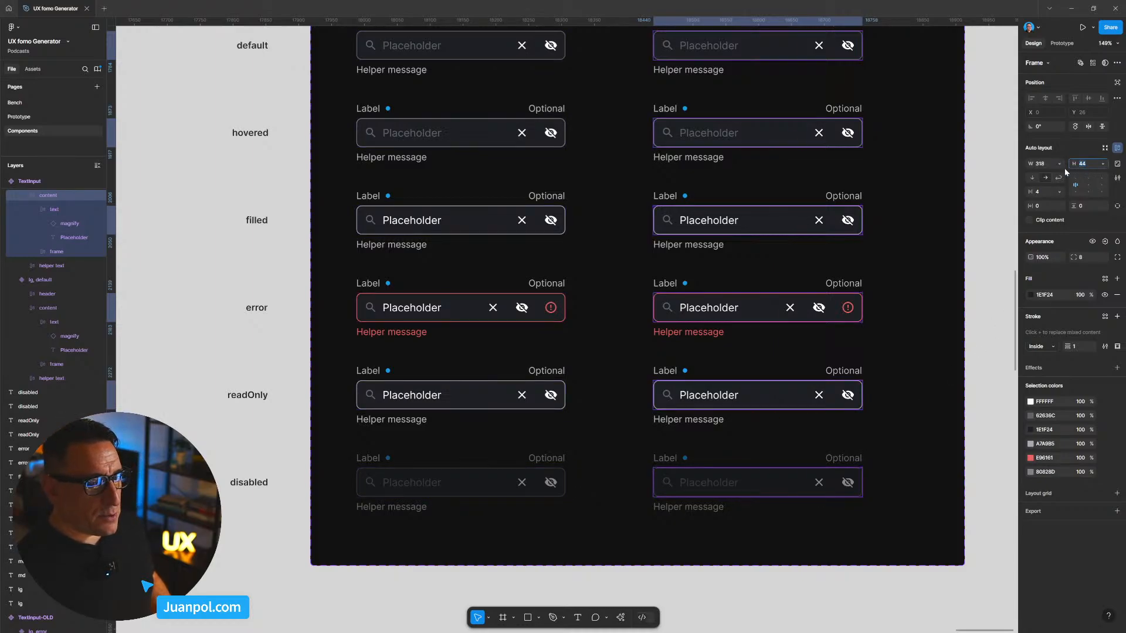
key("Return")
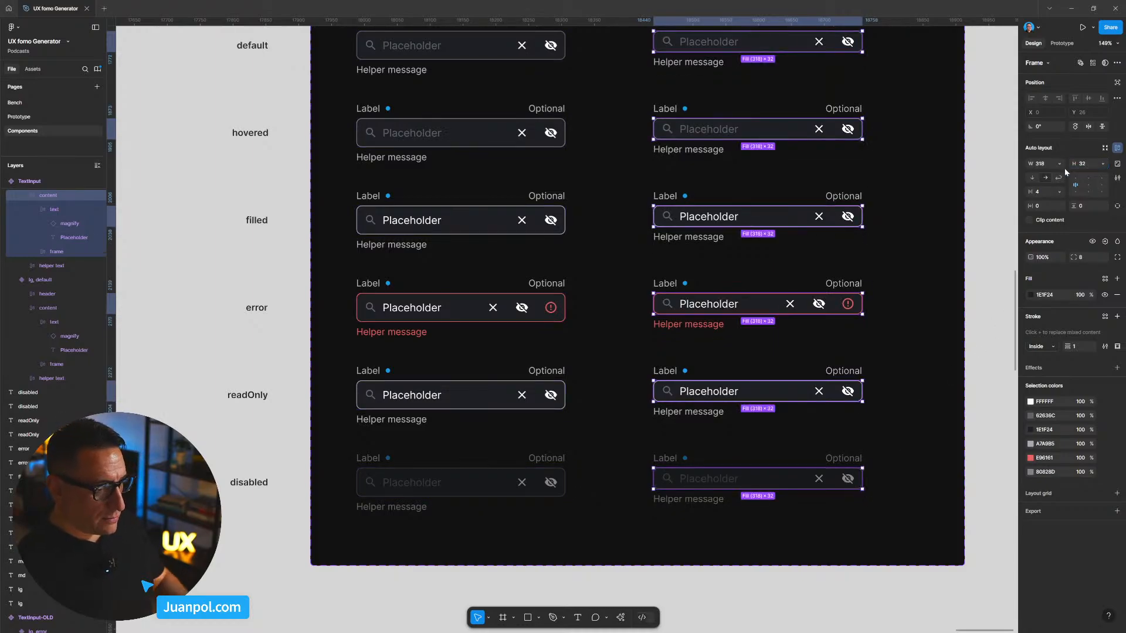
left_click(1003, 195)
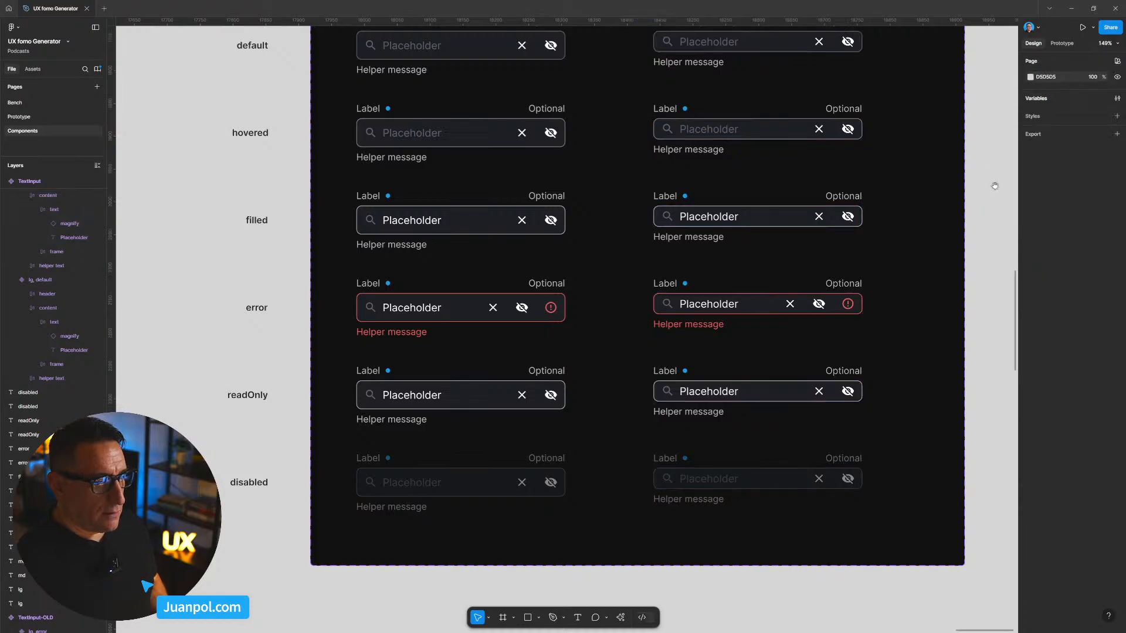
scroll(968, 217, "up", 2)
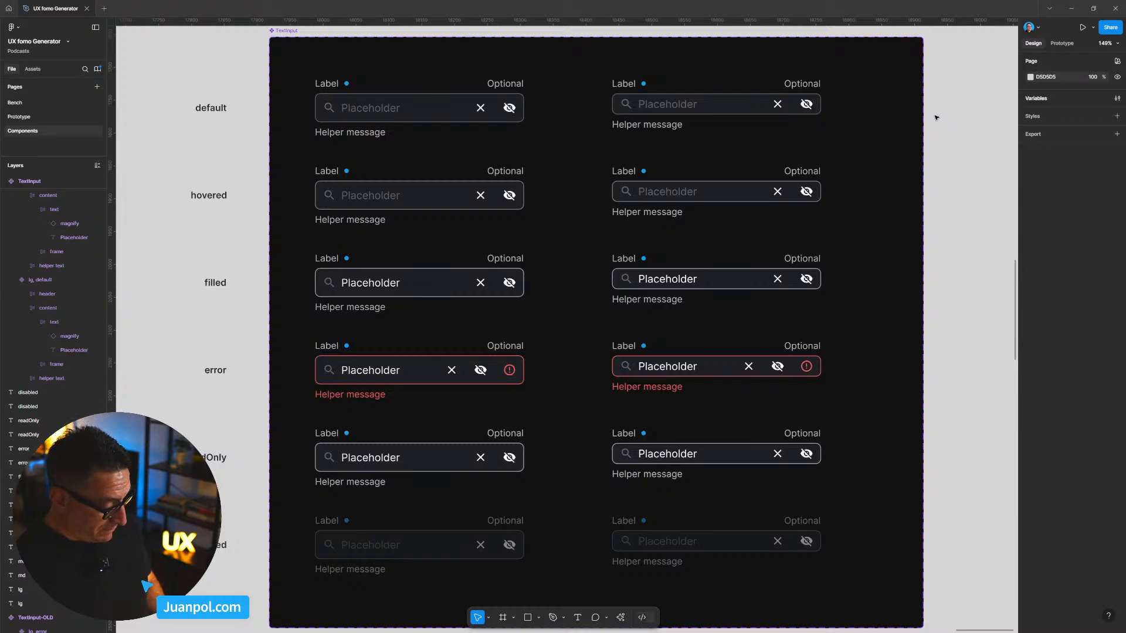
key("ctrl+z")
key("ctrl+z")
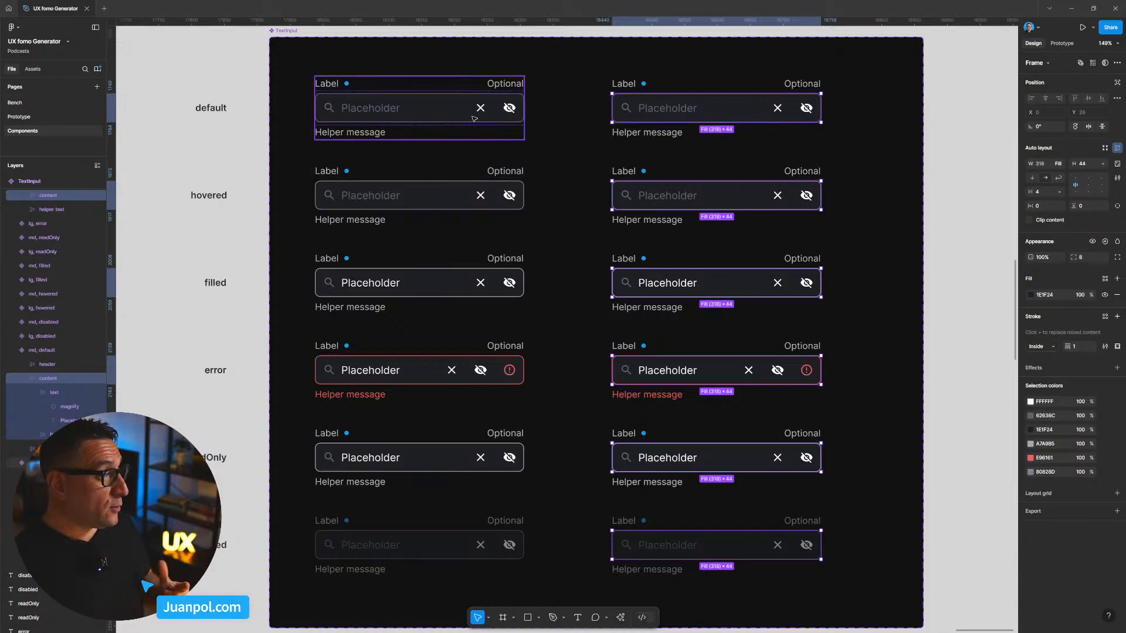
Step: Set the height of the six selected md input frames to 40
left_click(1068, 168)
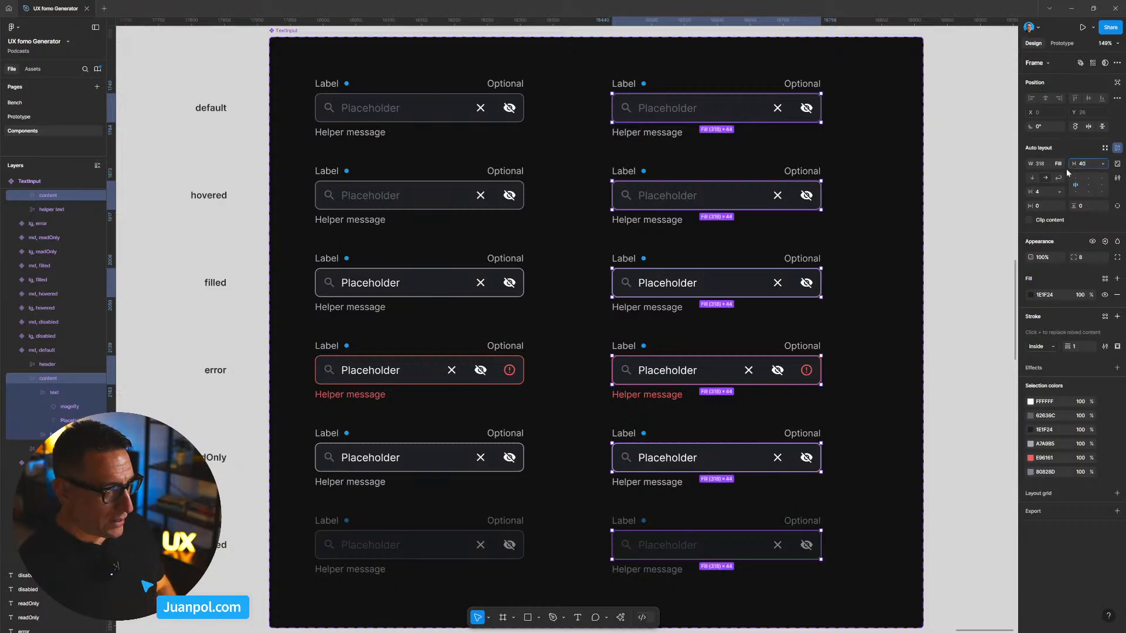
type("40")
key("Return")
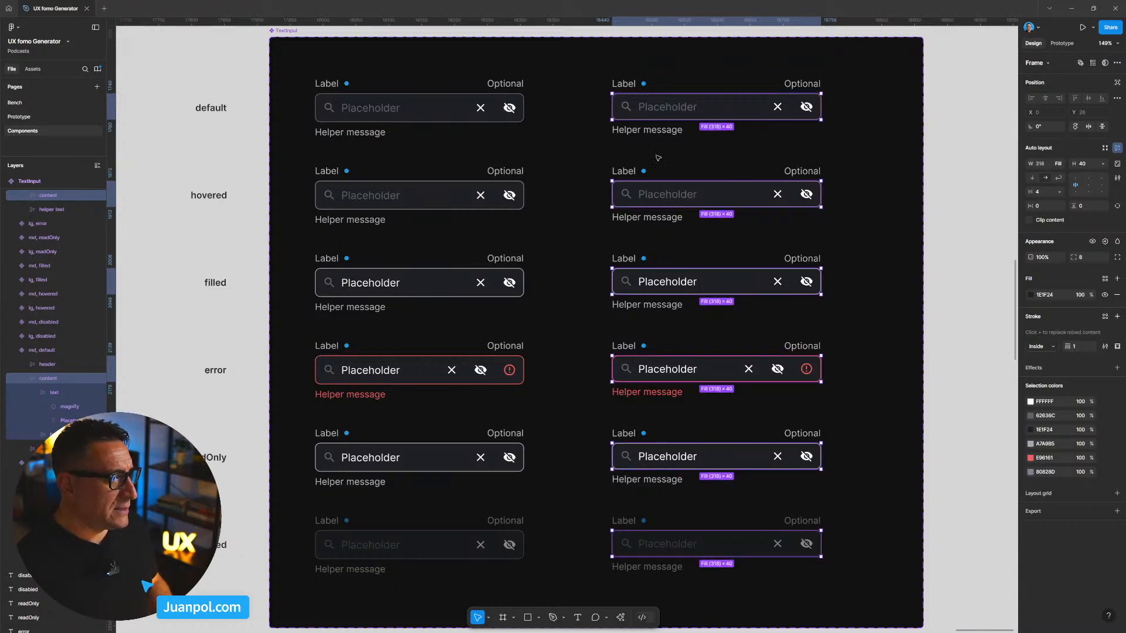
Step: Set the height of the input content frames in all six lg variants to 48
left_click(460, 118)
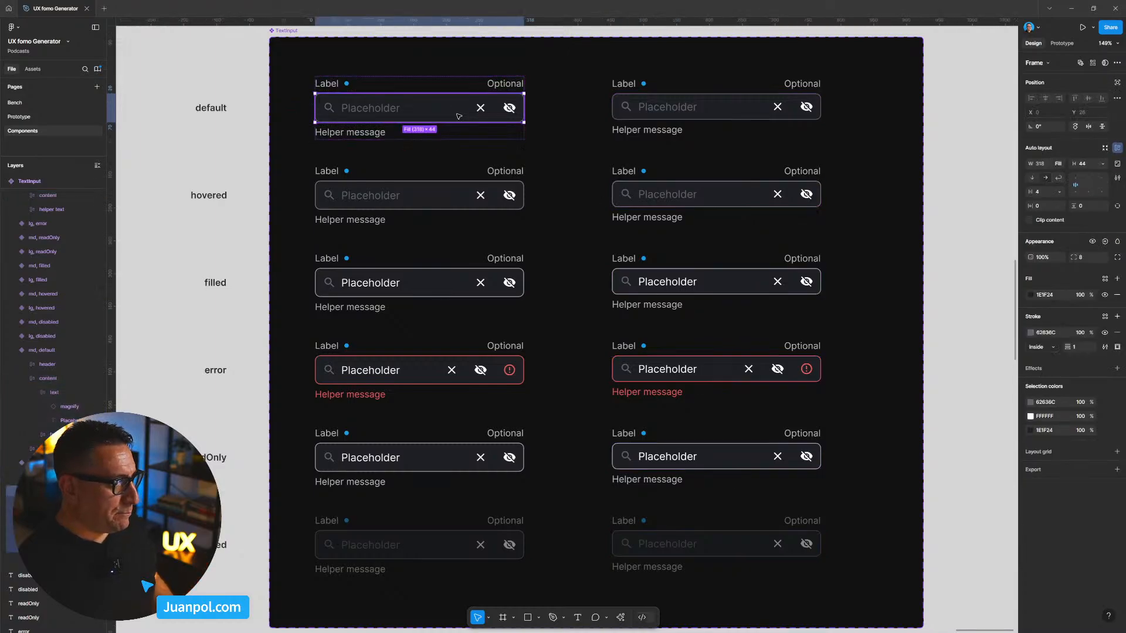
left_click(456, 194, "shift")
left_click(455, 280, "shift")
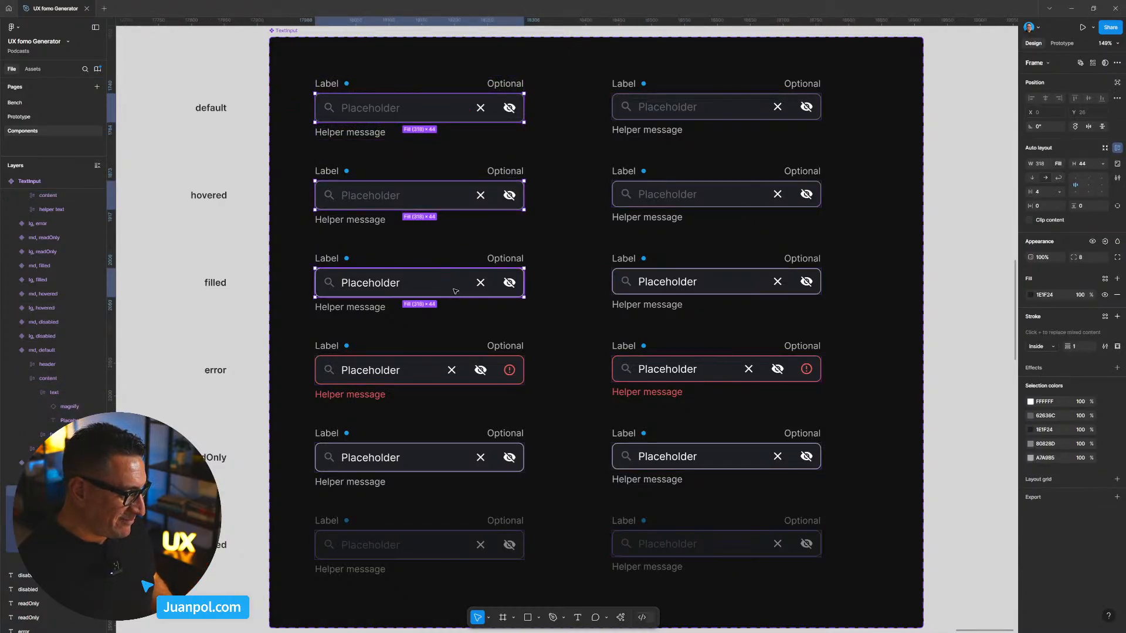
left_click(432, 377, "shift")
left_click(434, 451, "shift")
left_click(434, 557, "shift")
left_click(1072, 164)
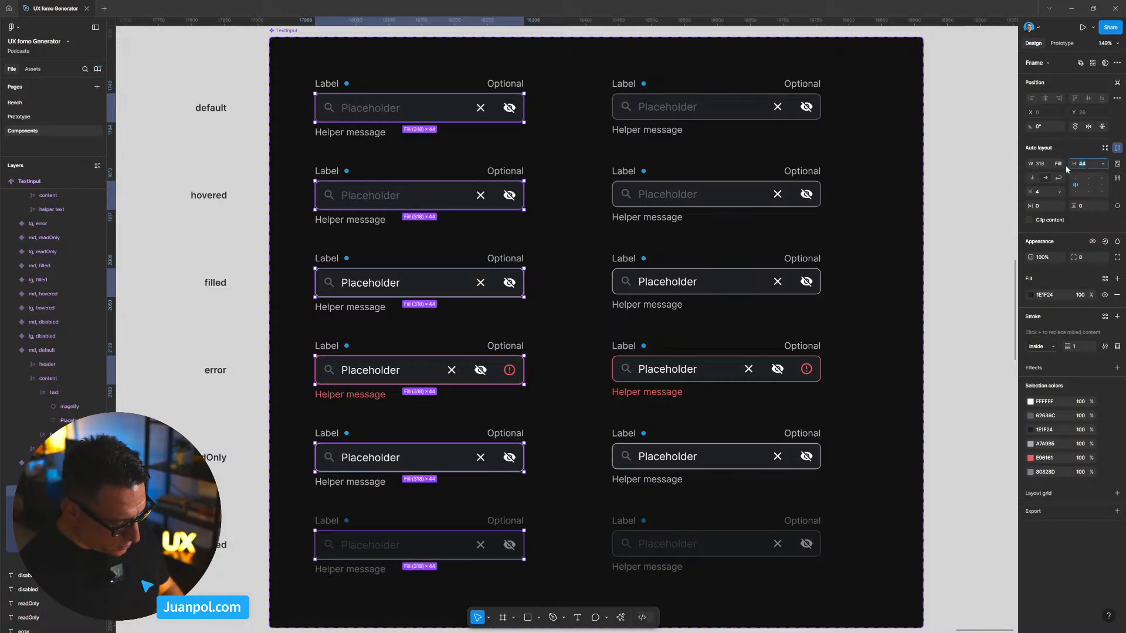
key("Return")
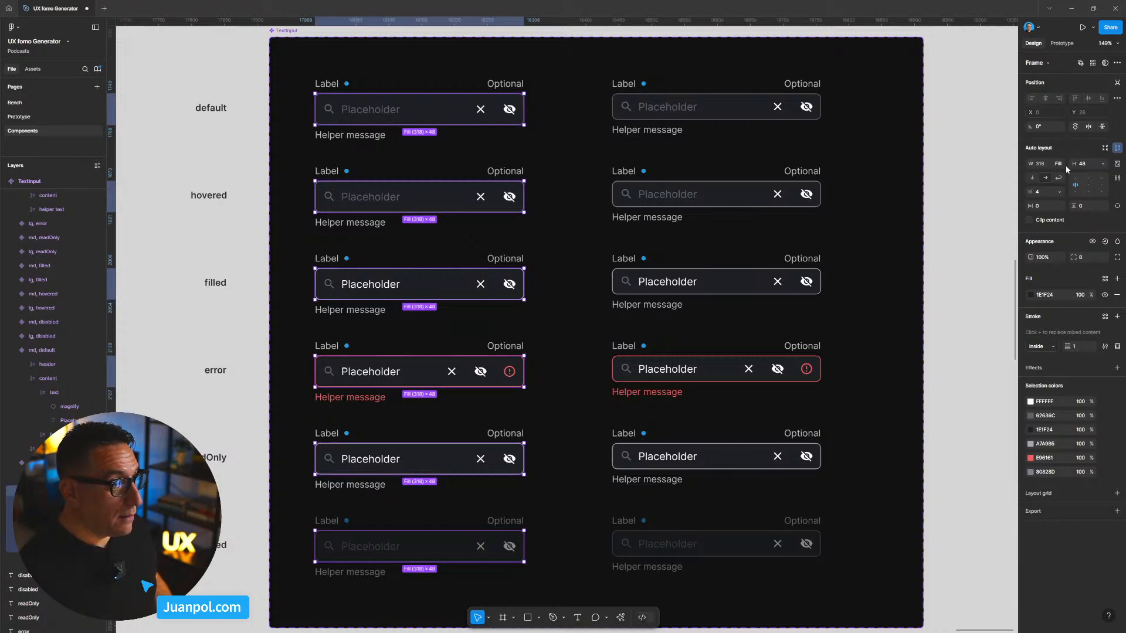
double_click(727, 111)
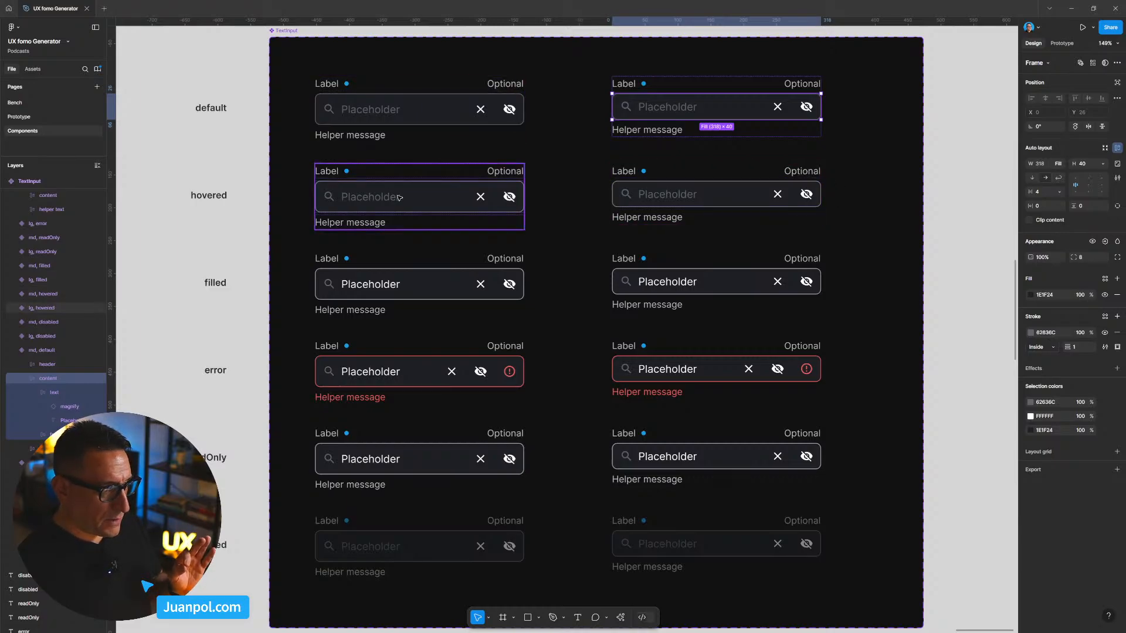
left_click(942, 223)
scroll(943, 223, "down", 3)
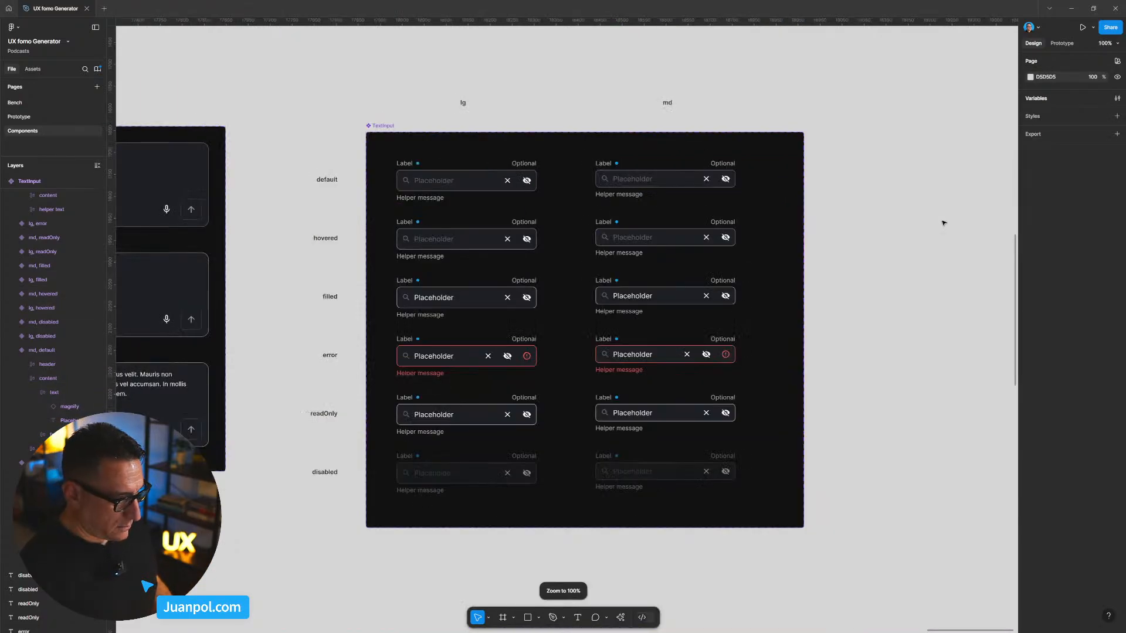
scroll(681, 221, "up", 4)
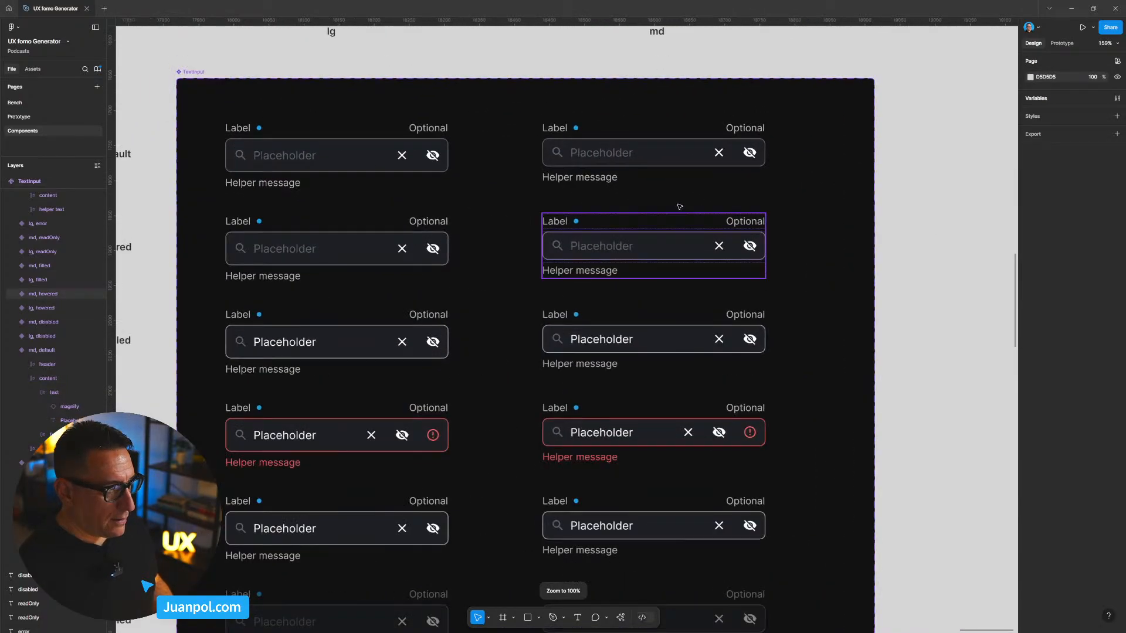
Step: Resize the magnify icons in all six md variants to 18 wide and 18 high
double_click(670, 164)
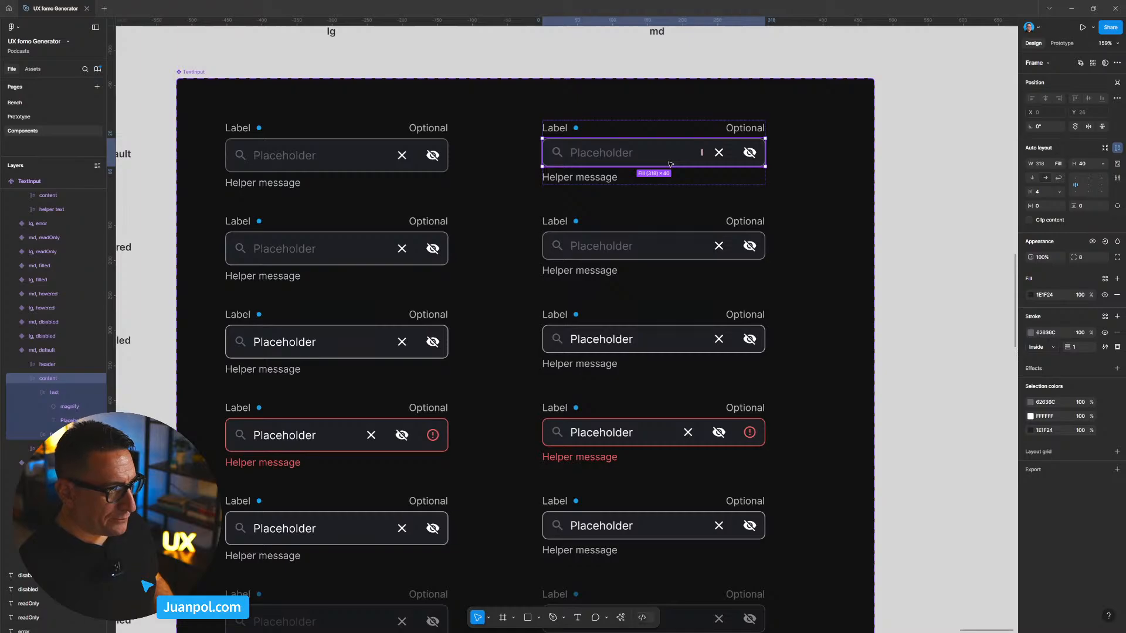
double_click(560, 155)
left_click(559, 154)
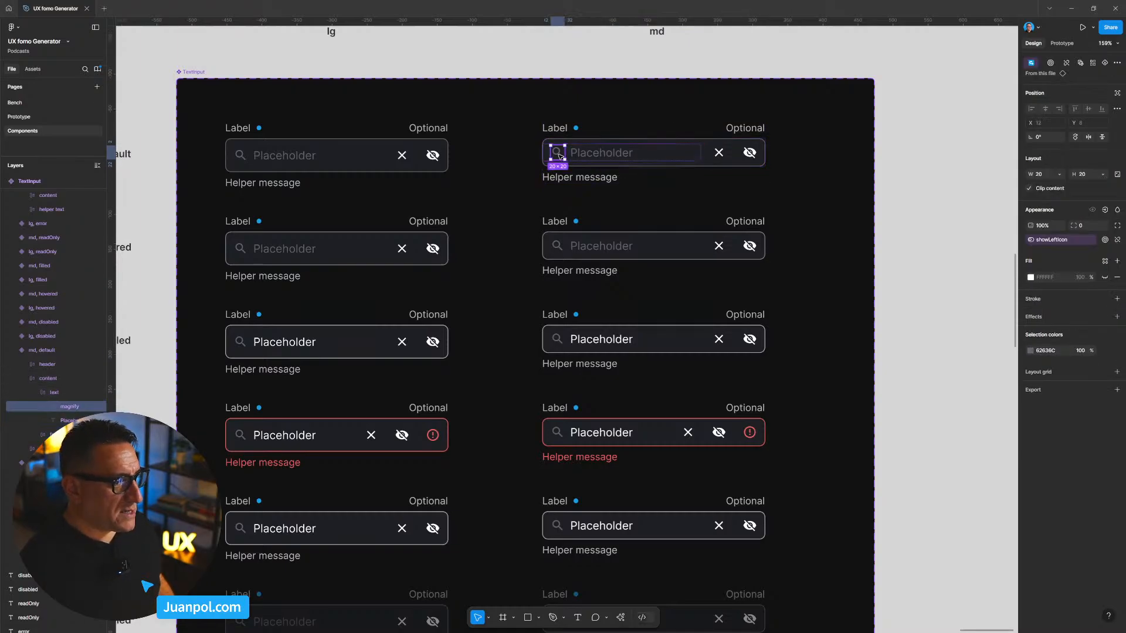
left_click(550, 249, "shift")
left_click(557, 339, "shift")
left_click(557, 433, "shift")
scroll(554, 455, "down", 1)
left_click(557, 508, "shift")
scroll(563, 508, "down", 5)
left_click(558, 446, "shift")
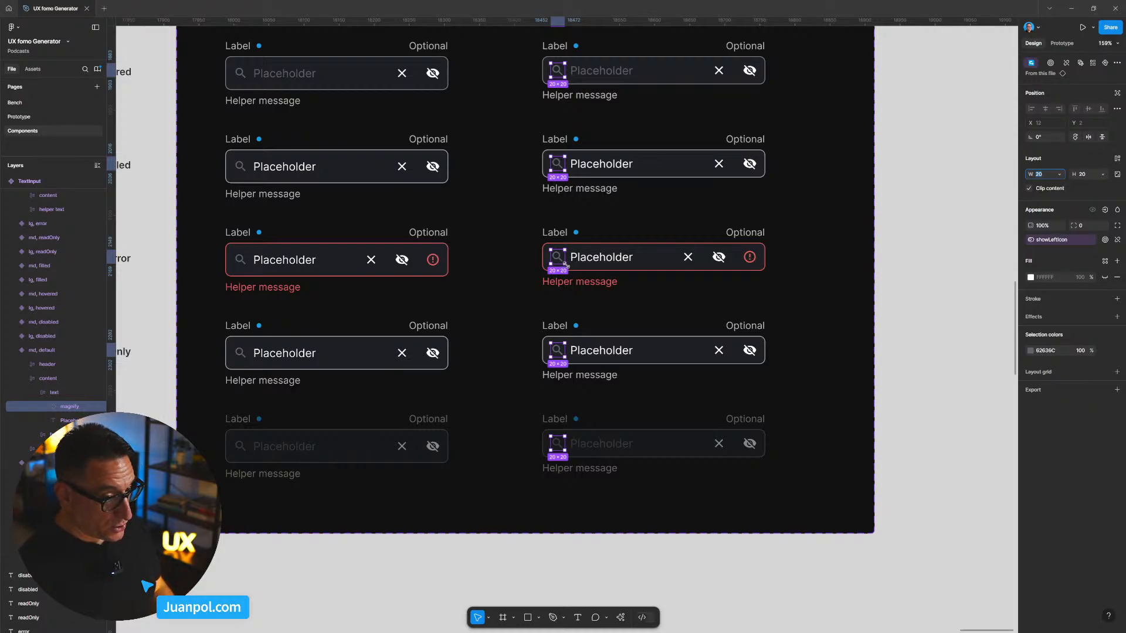
type("18")
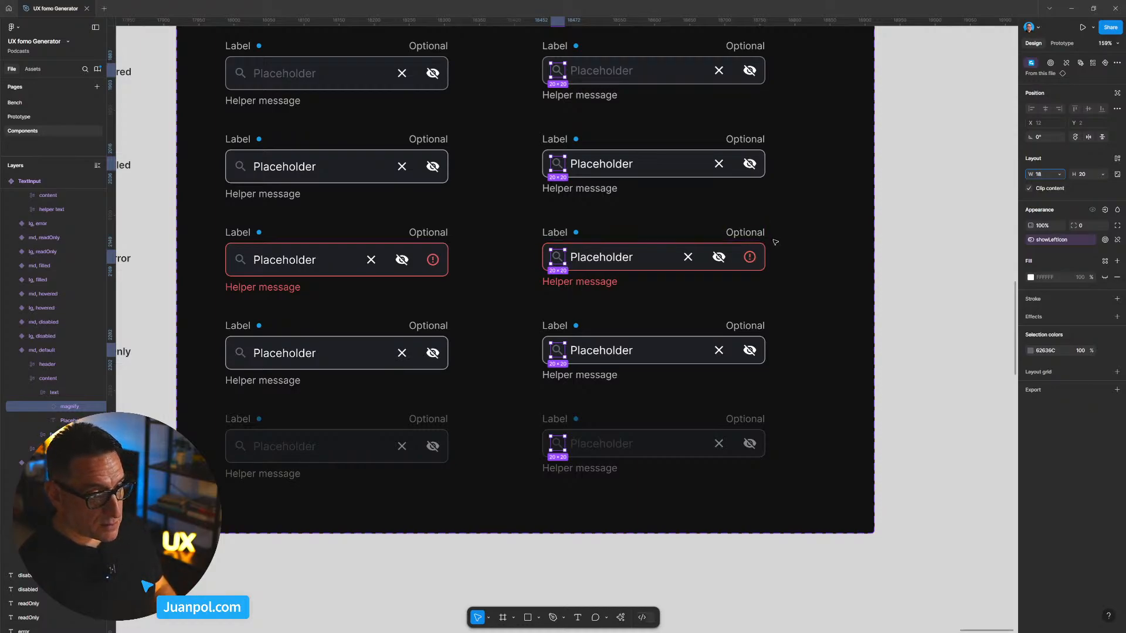
left_click(1084, 174)
type("18")
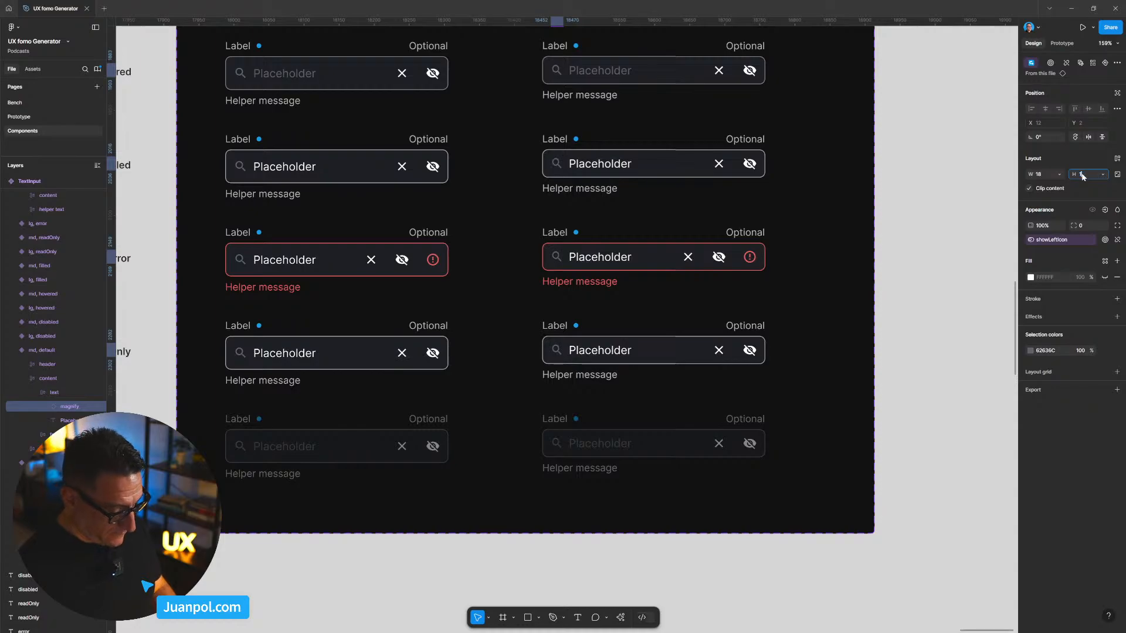
key("Return")
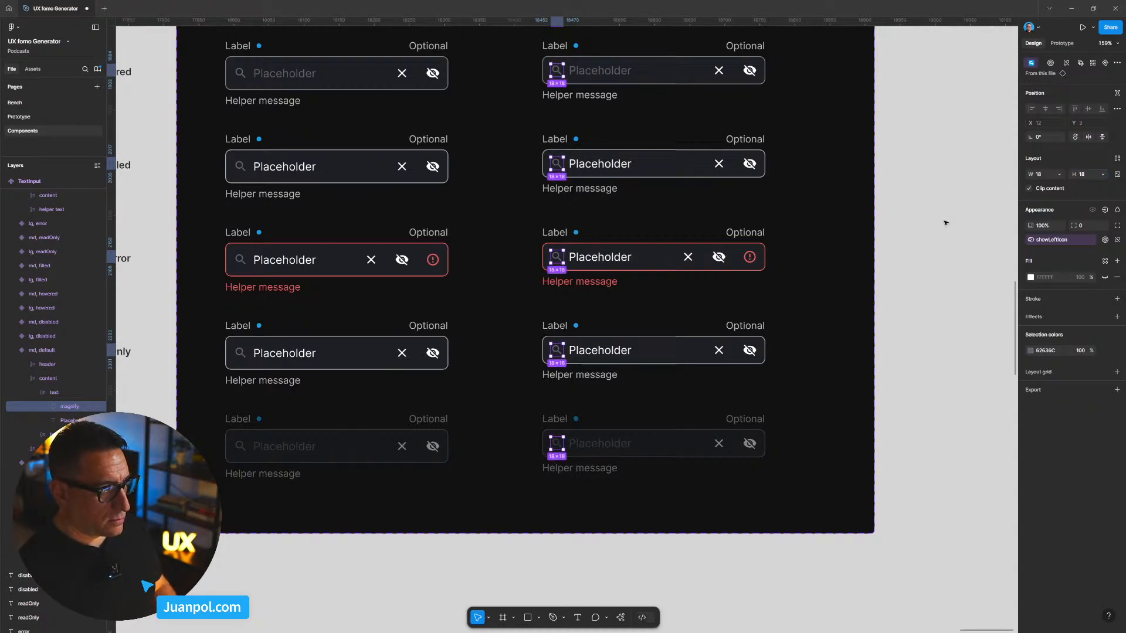
left_click(955, 217)
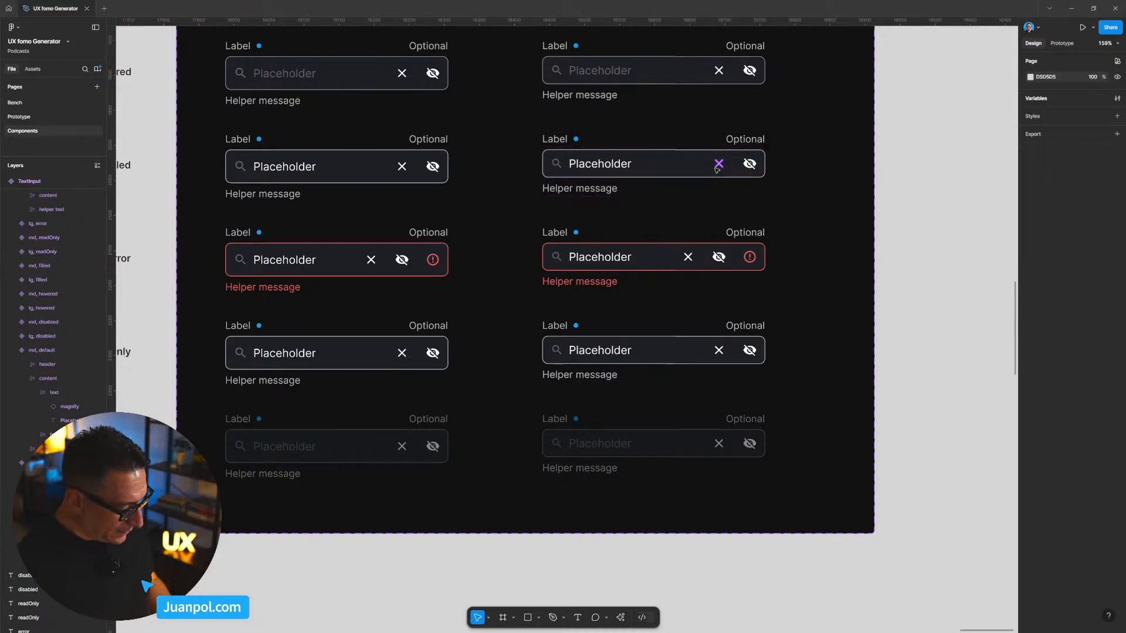
Step: Inspect the frame holding the close and eye buttons of the md filled variant in outline view, and return to the normal view
key("ctrl+y")
scroll(716, 168, "up", 5)
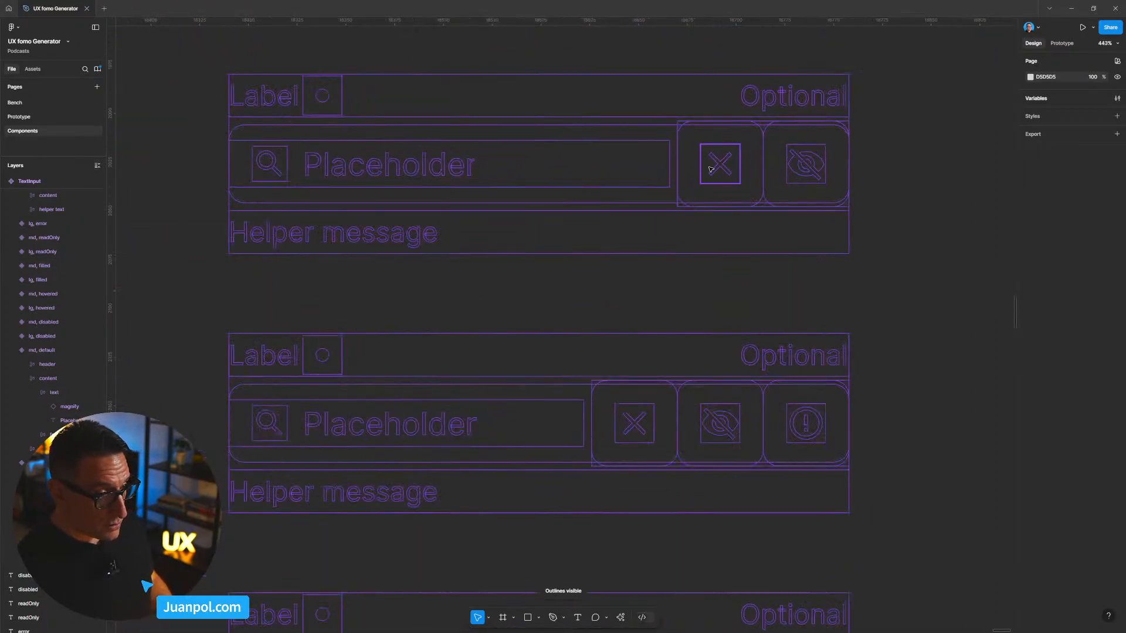
left_click(697, 173)
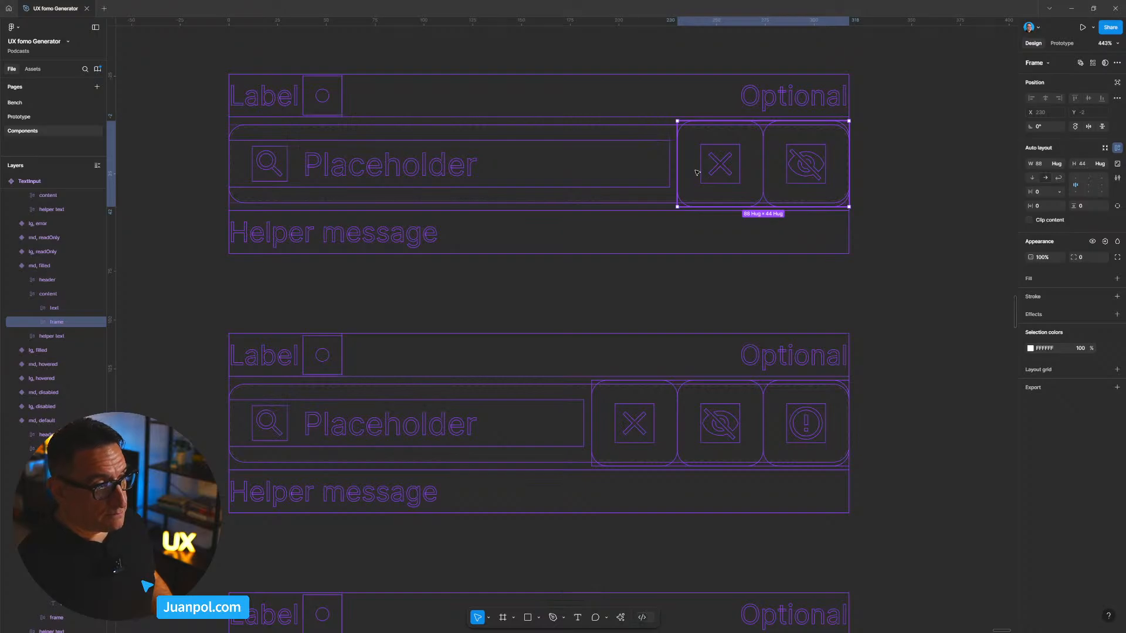
left_click(724, 171, "ctrl")
left_click(744, 173)
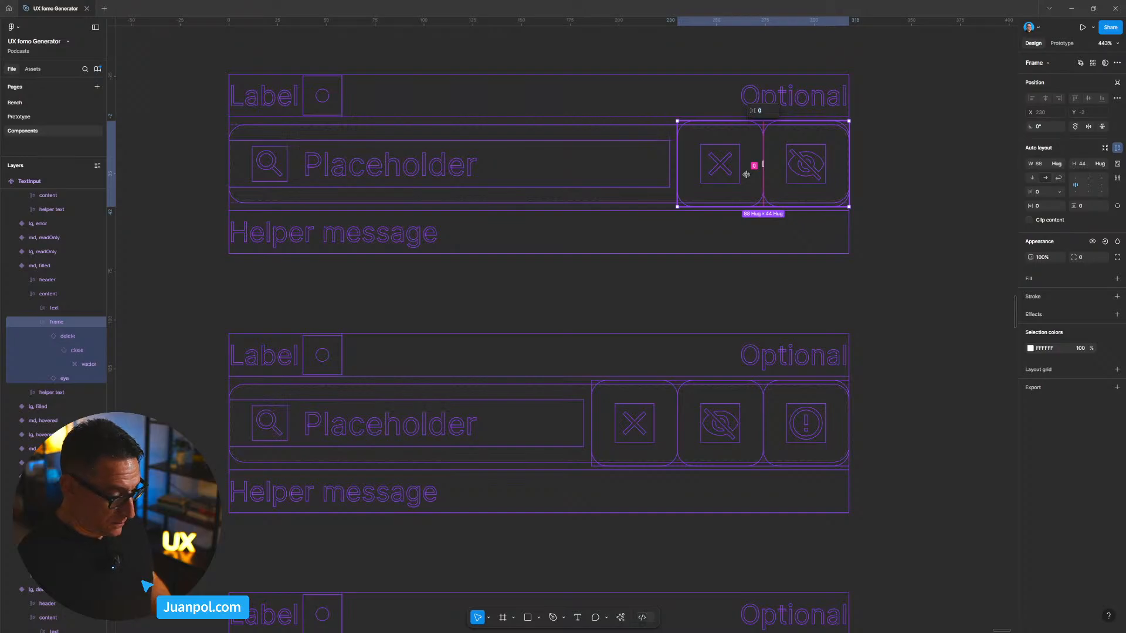
key("ctrl+shift+4")
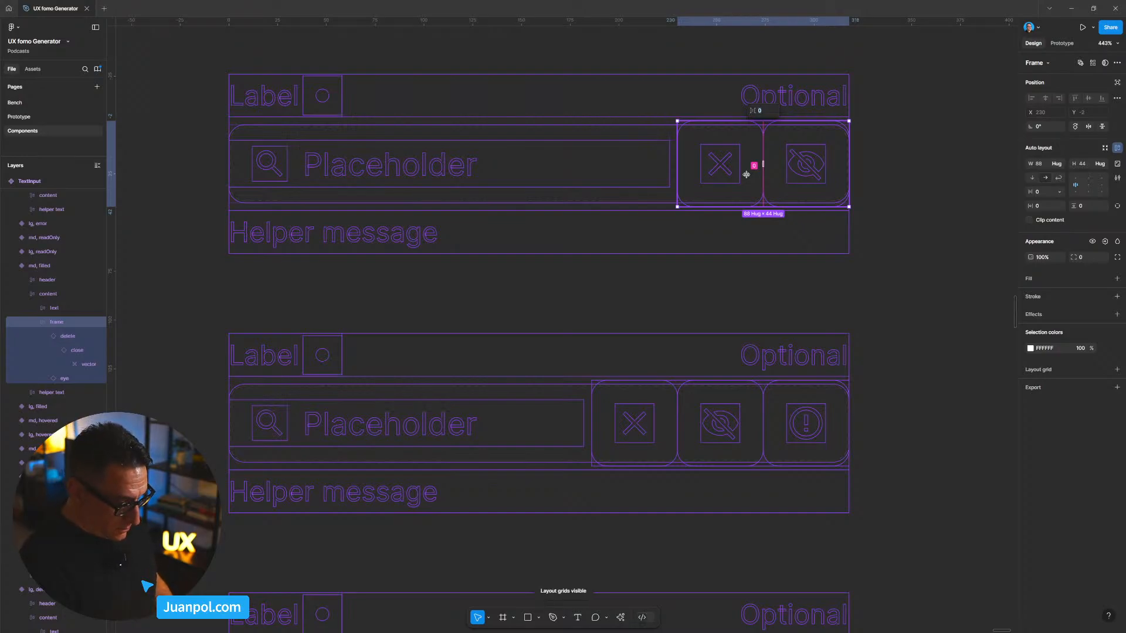
key("ctrl+shift+3")
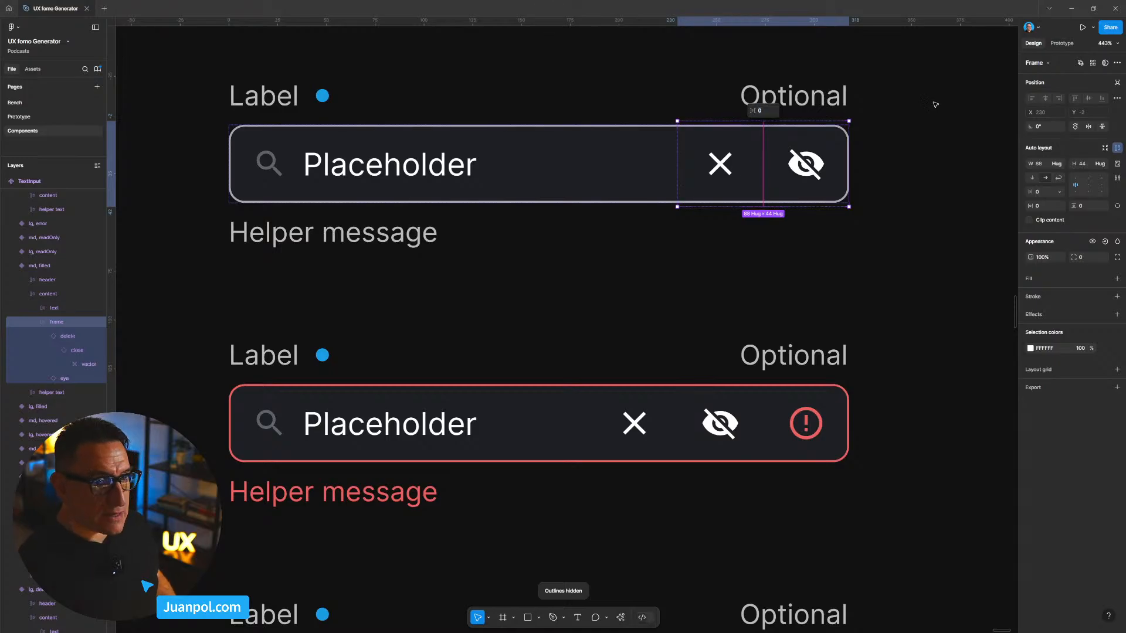
left_click(1106, 43)
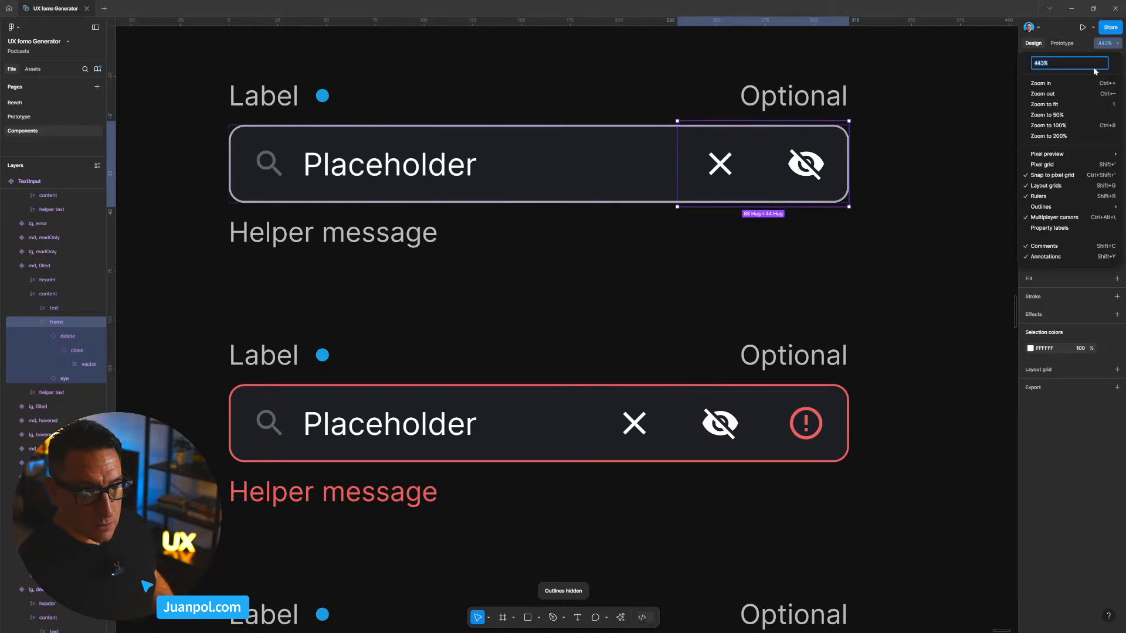
Step: Go to the main component of the close icon button in the md filled variant
scroll(868, 317, "down", 5)
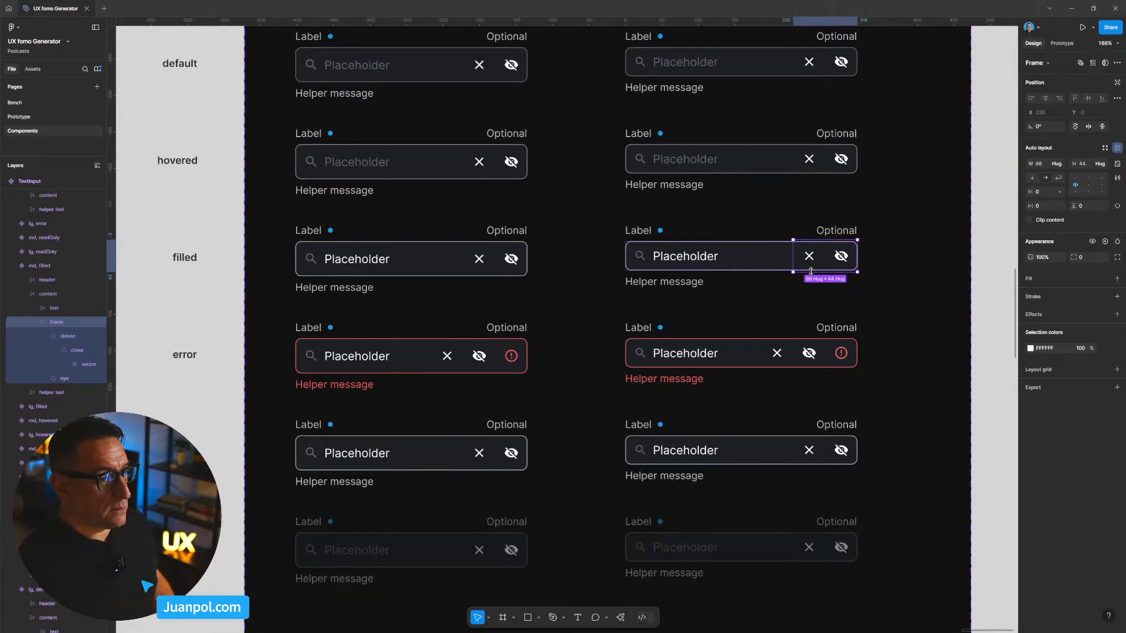
left_click(812, 266)
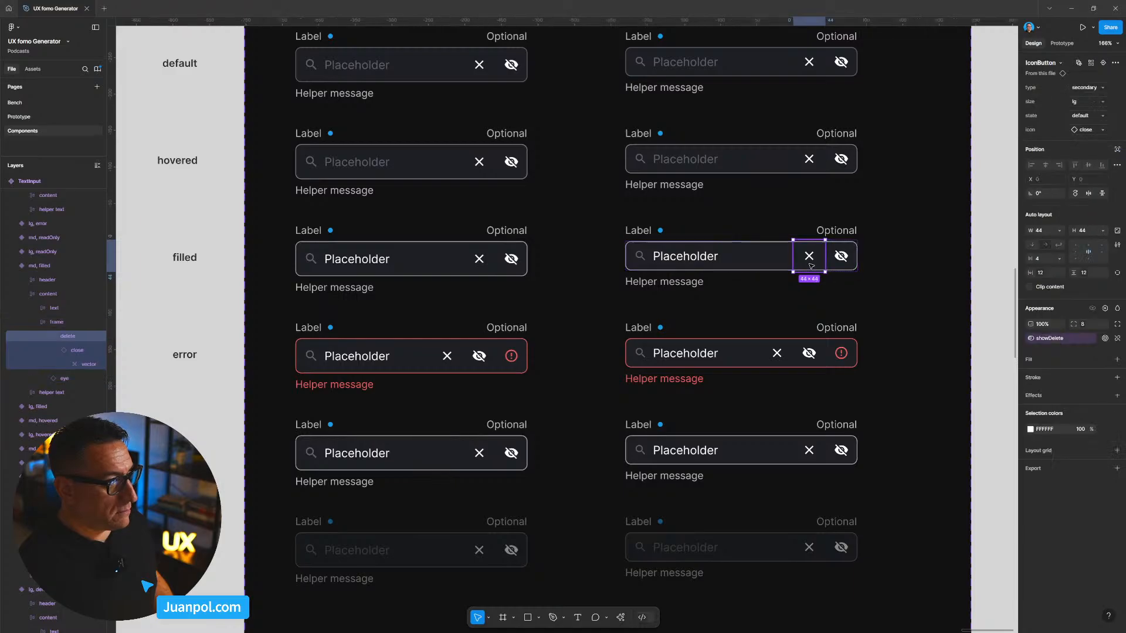
right_click(811, 265)
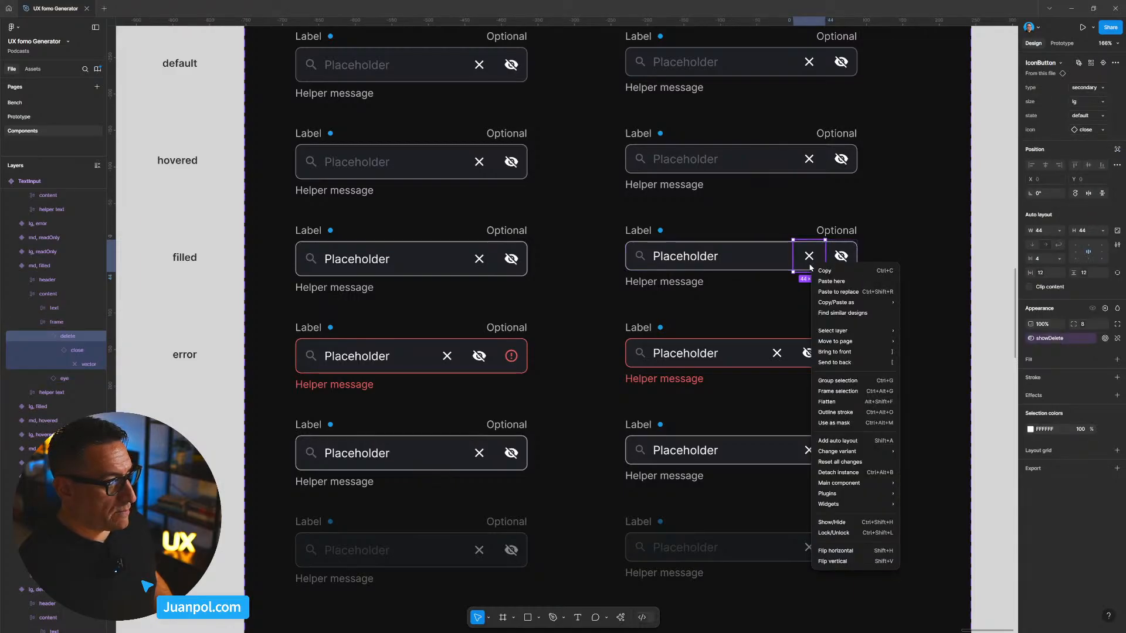
mouse_move(868, 485)
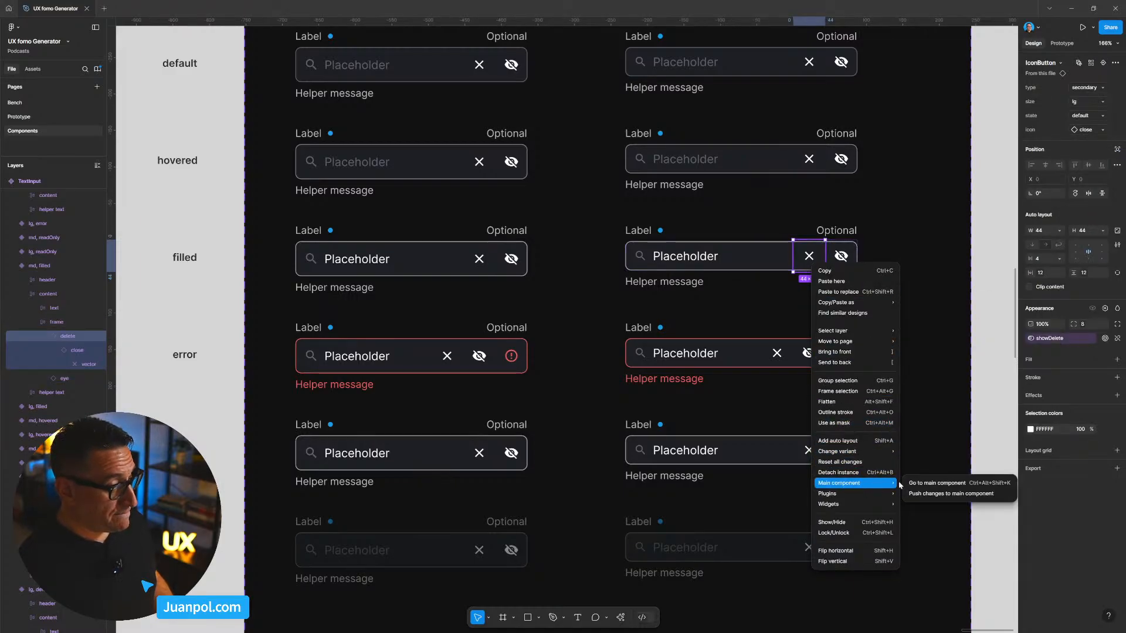
left_click(951, 485)
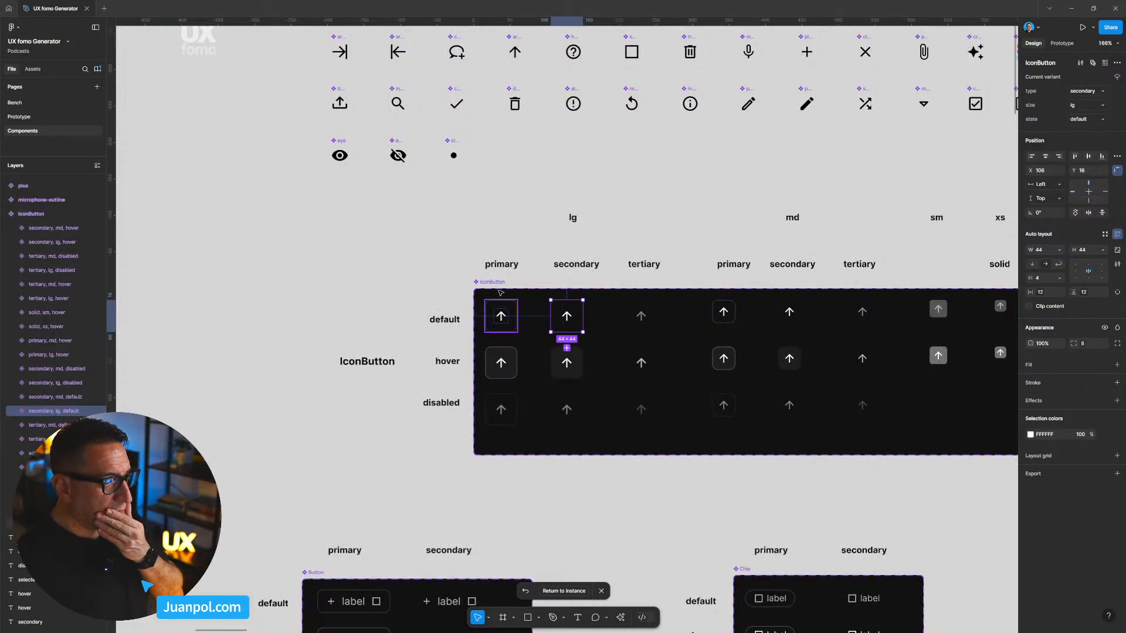
Step: Check the dimensions of the md primary and md secondary default variants in the IconButton component
left_click(731, 321)
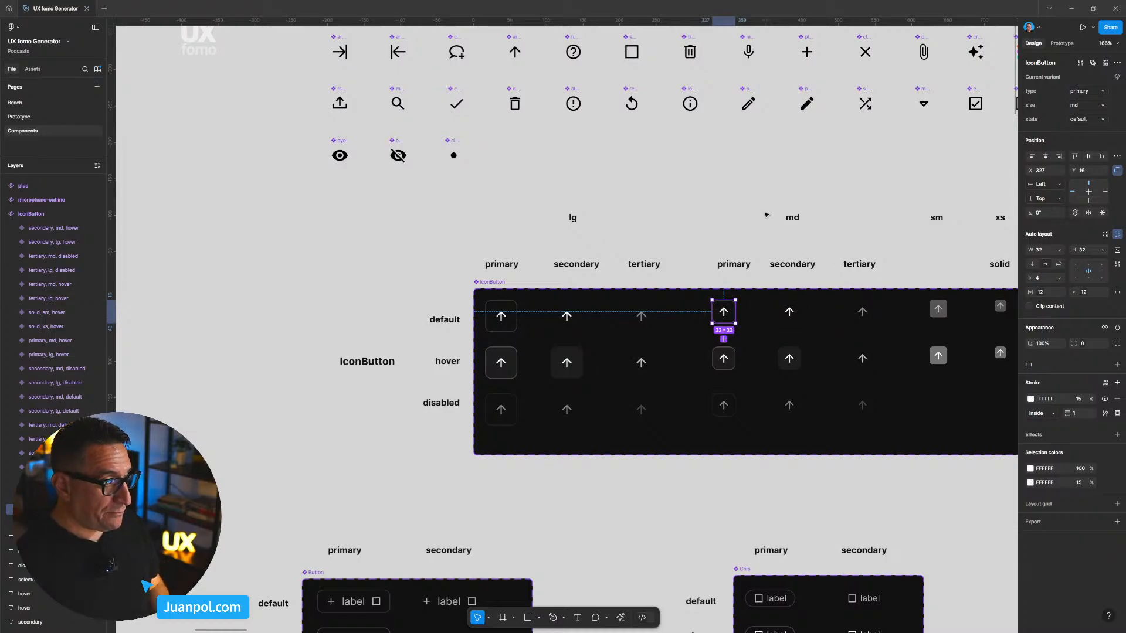
scroll(666, 188, "right", 4)
scroll(666, 188, "down", 1)
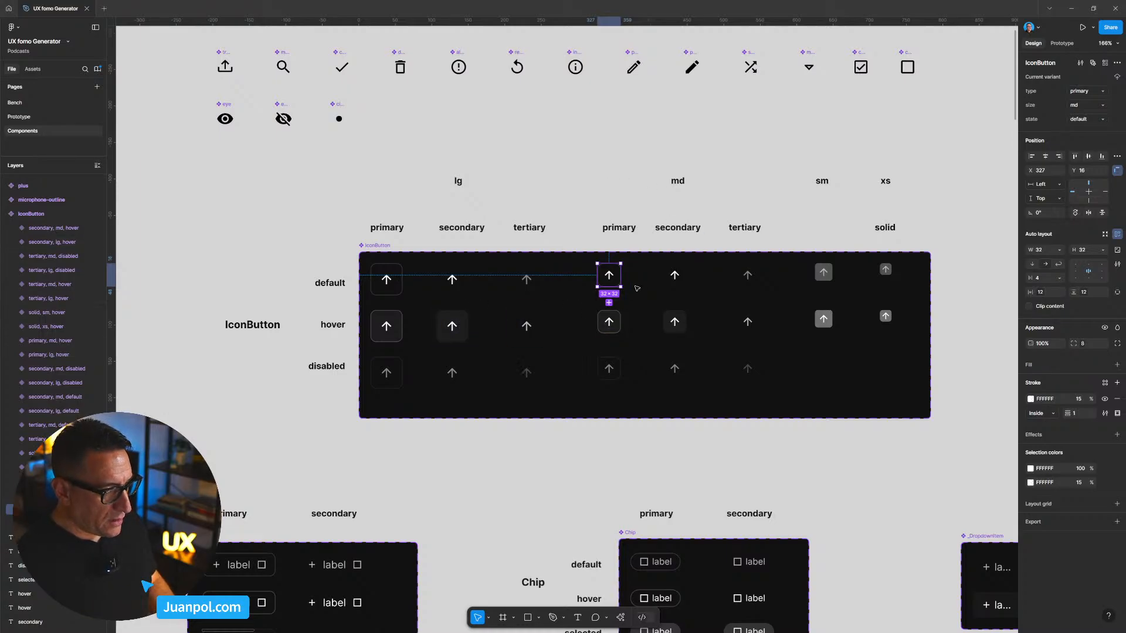
left_click(680, 283, "shift")
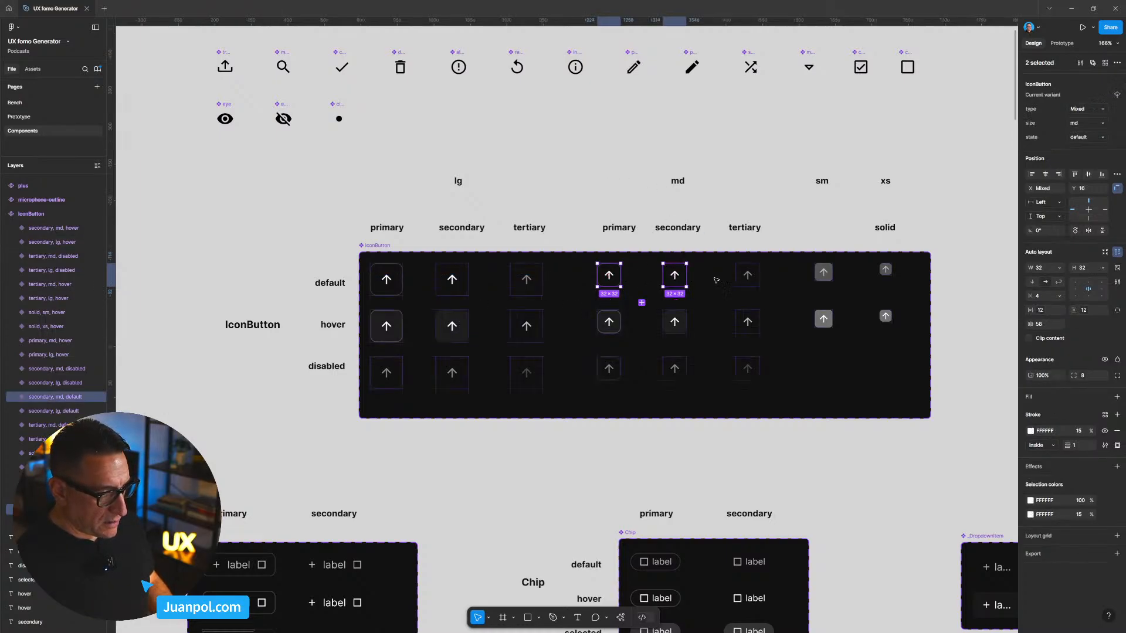
left_click(690, 237)
left_click(609, 275)
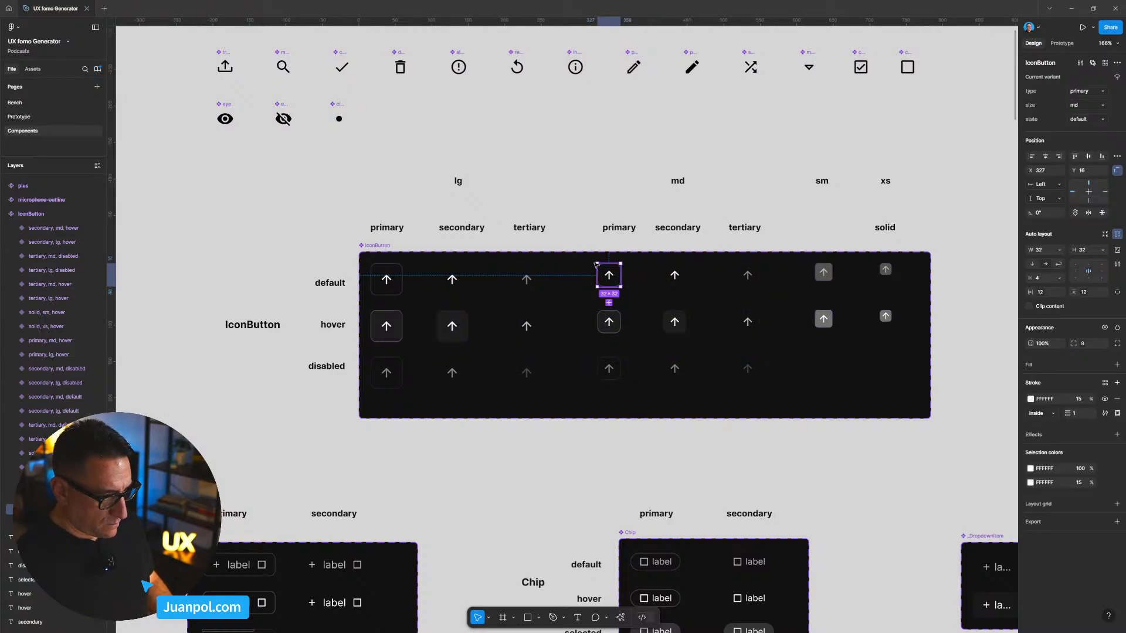
Step: Resize all nine md IconButton variants to 40 wide and 40 high
left_click(762, 445)
left_click_drag(767, 447, 603, 272)
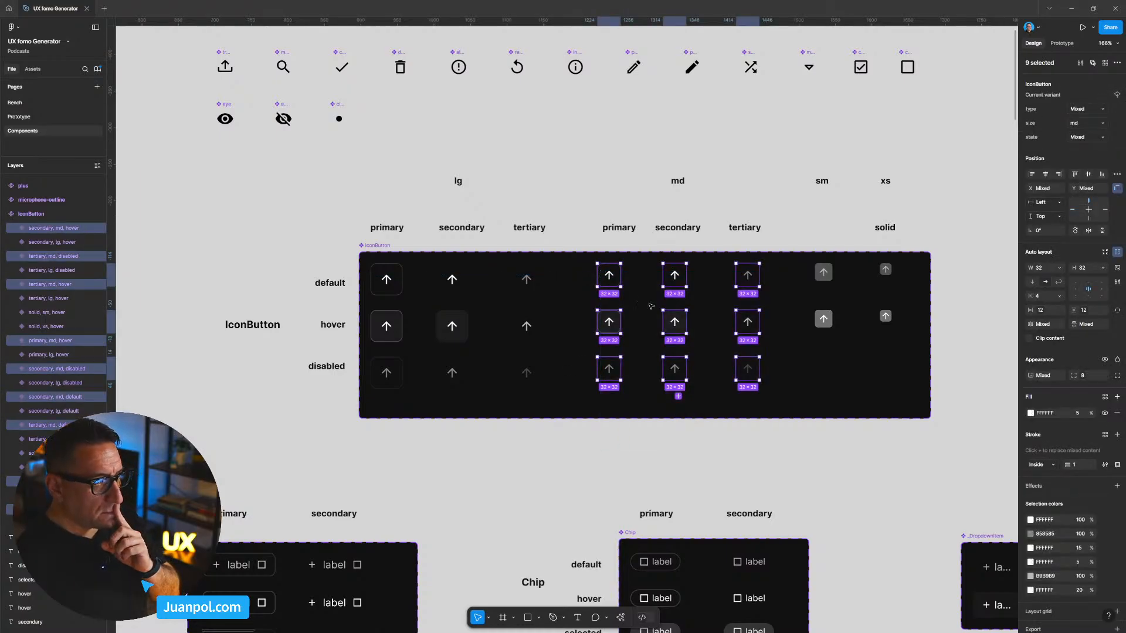
left_click(1049, 270)
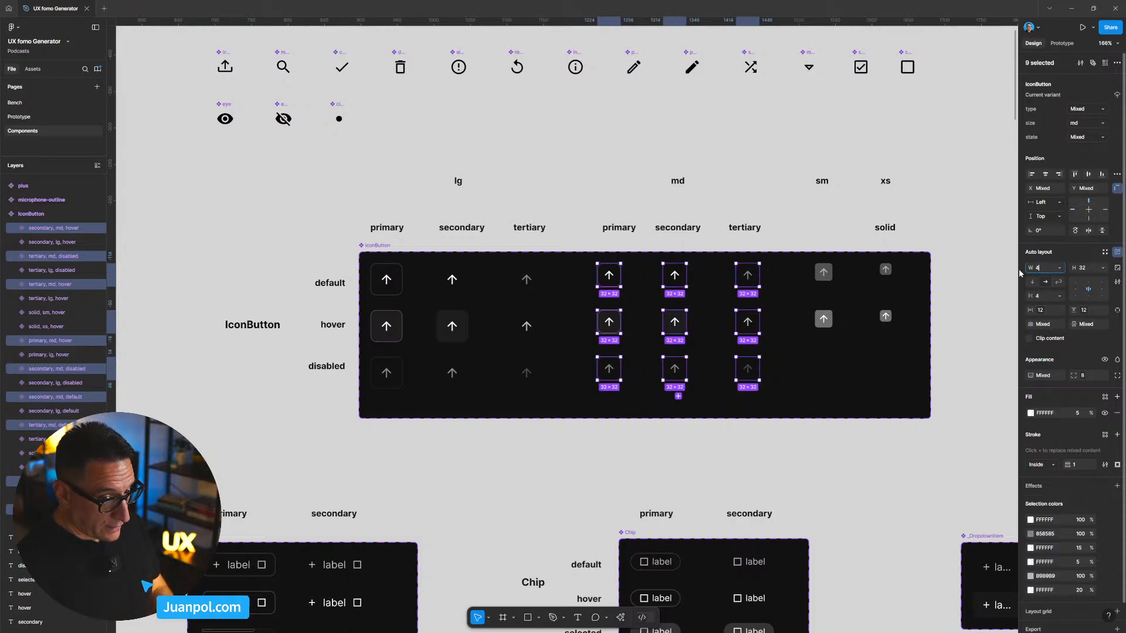
key("Tab")
type("40")
key("Return")
left_click(836, 440)
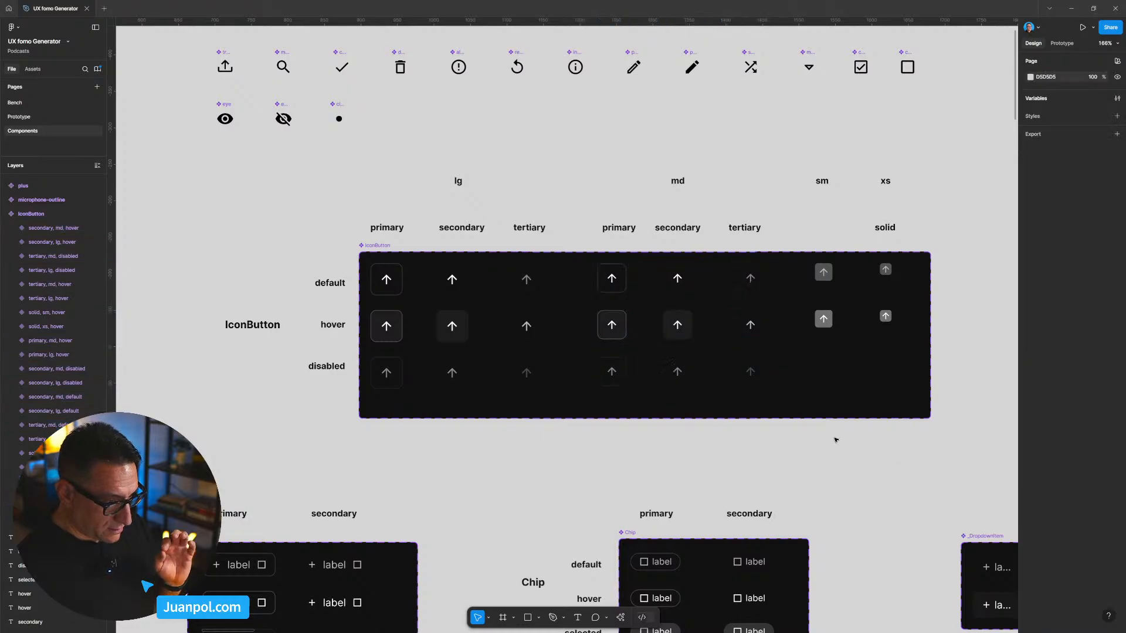
Step: Compare the arrow icon's size in the md primary default IconButton with the magnify icon in the TextInput's md filled variant
left_click(613, 283)
left_click(612, 281)
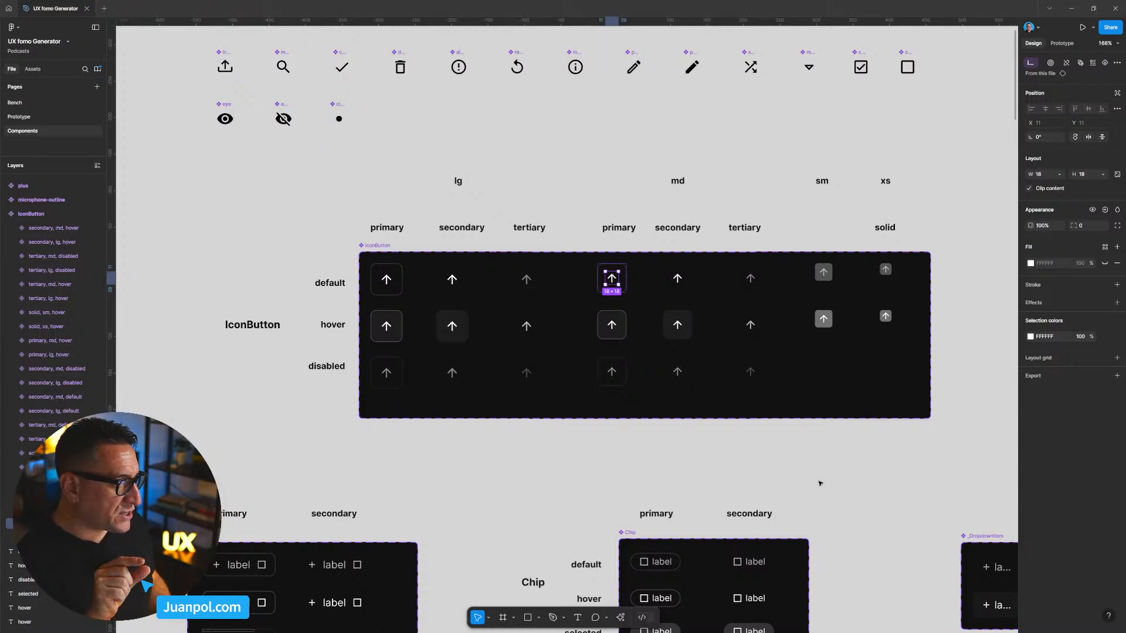
scroll(819, 482, "down", 5)
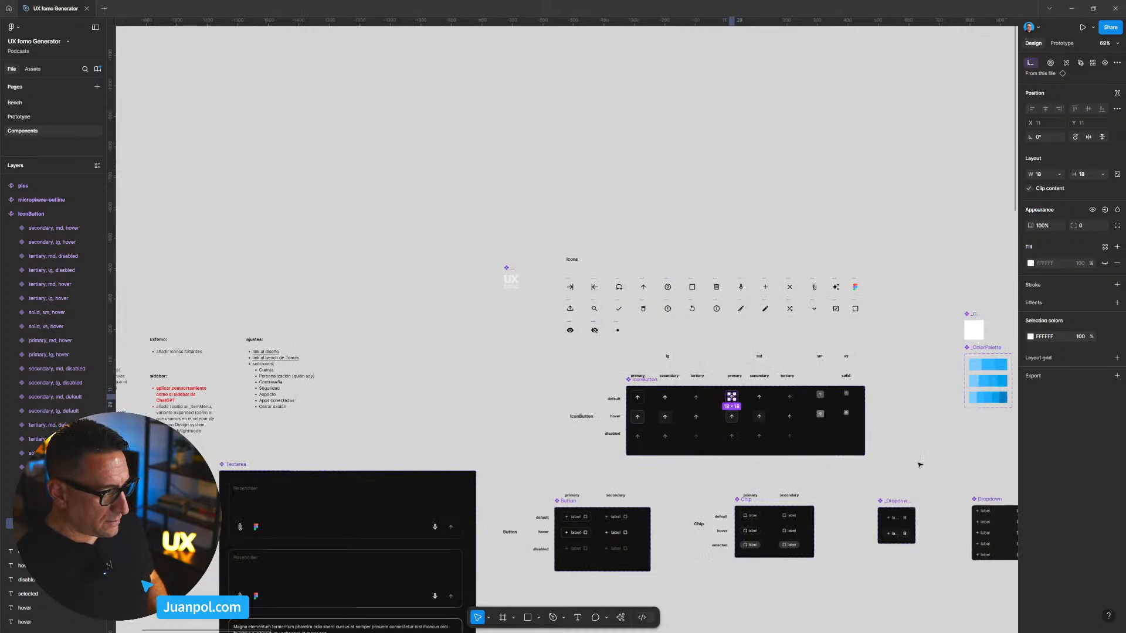
left_click(918, 465)
scroll(939, 461, "right", 10)
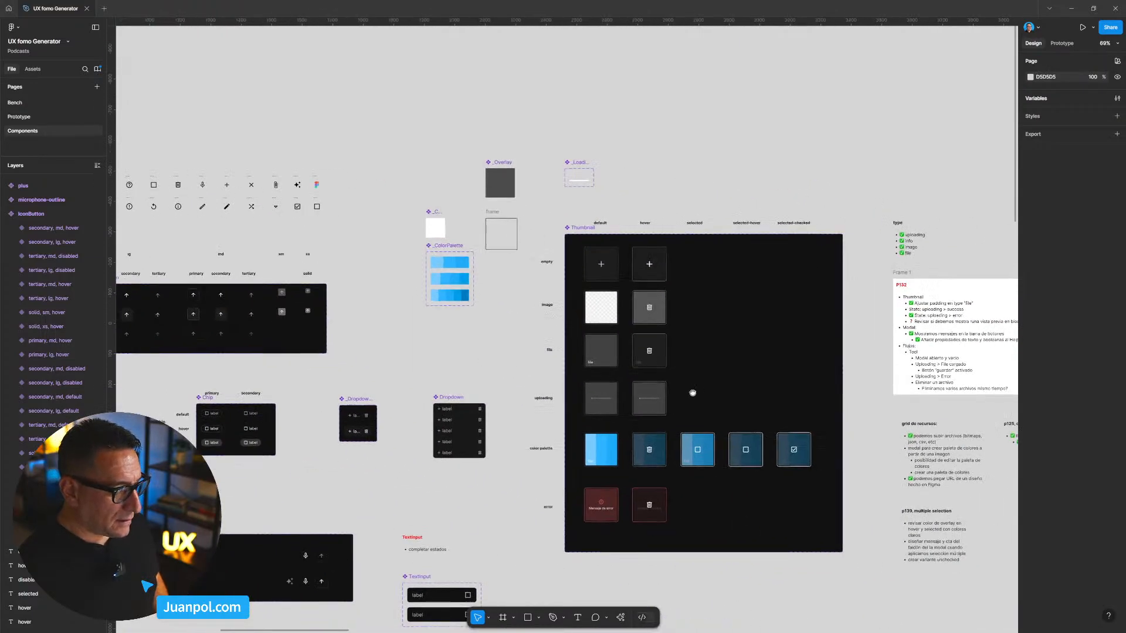
scroll(700, 392, "right", 15)
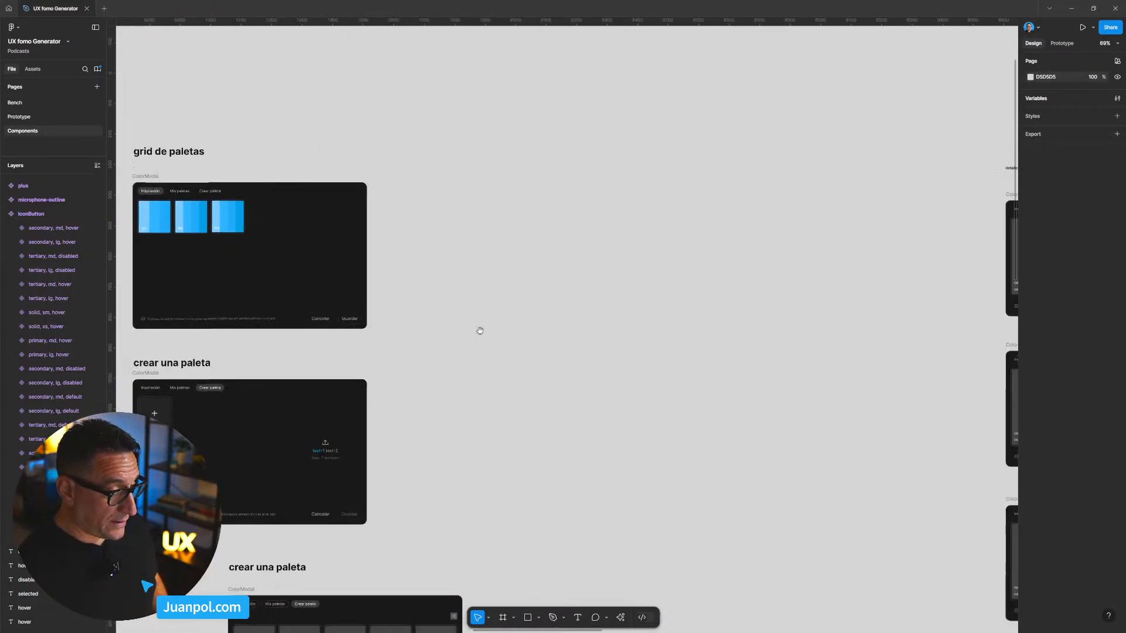
scroll(587, 340, "right", 15)
scroll(716, 450, "down", 5)
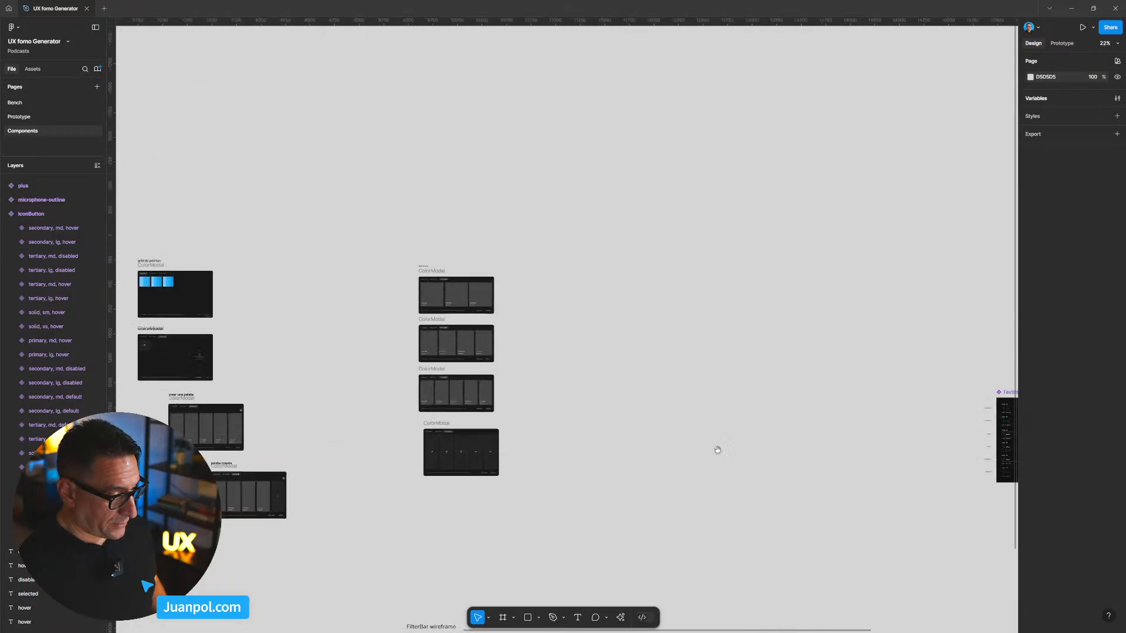
left_click_drag(716, 450, 466, 334)
scroll(628, 276, "up", 6)
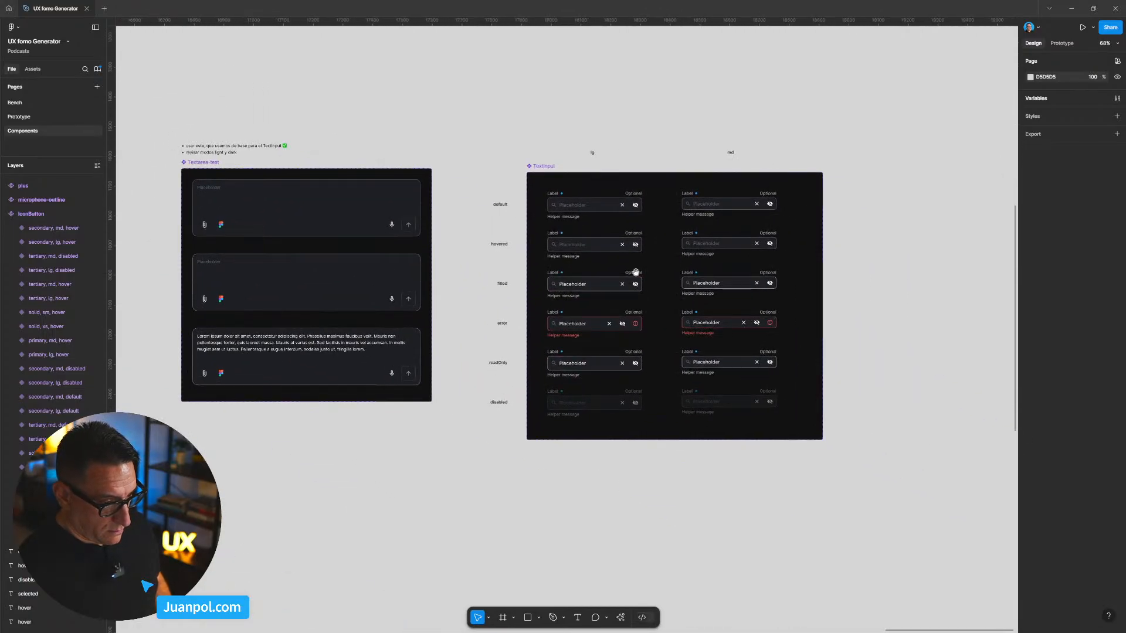
scroll(639, 283, "up", 5)
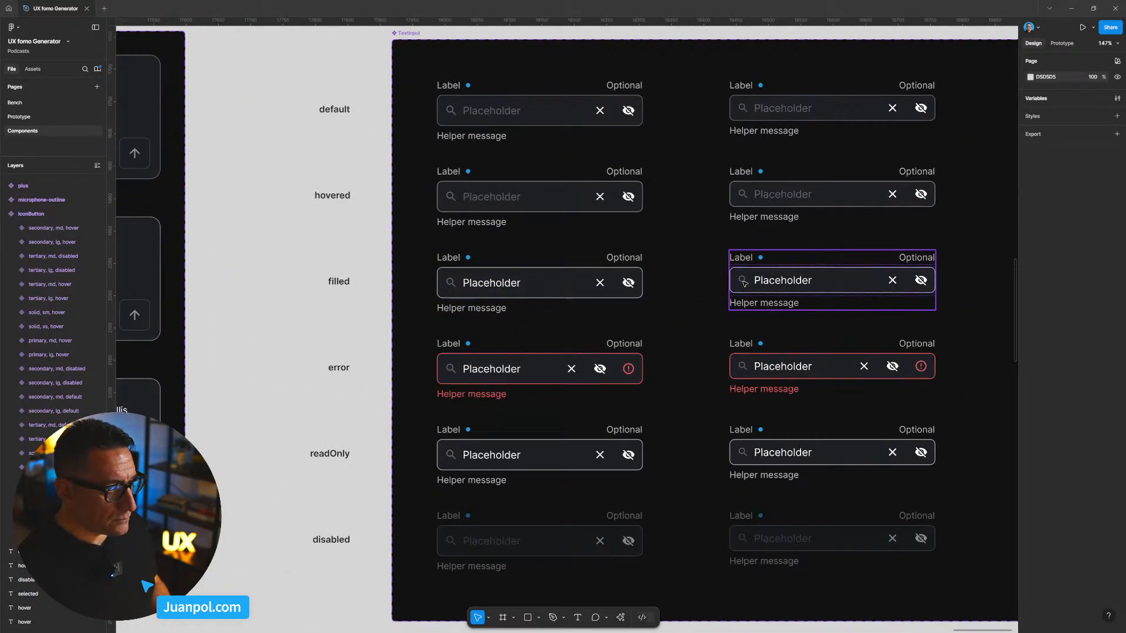
left_click(744, 283)
double_click(743, 283)
double_click(744, 283)
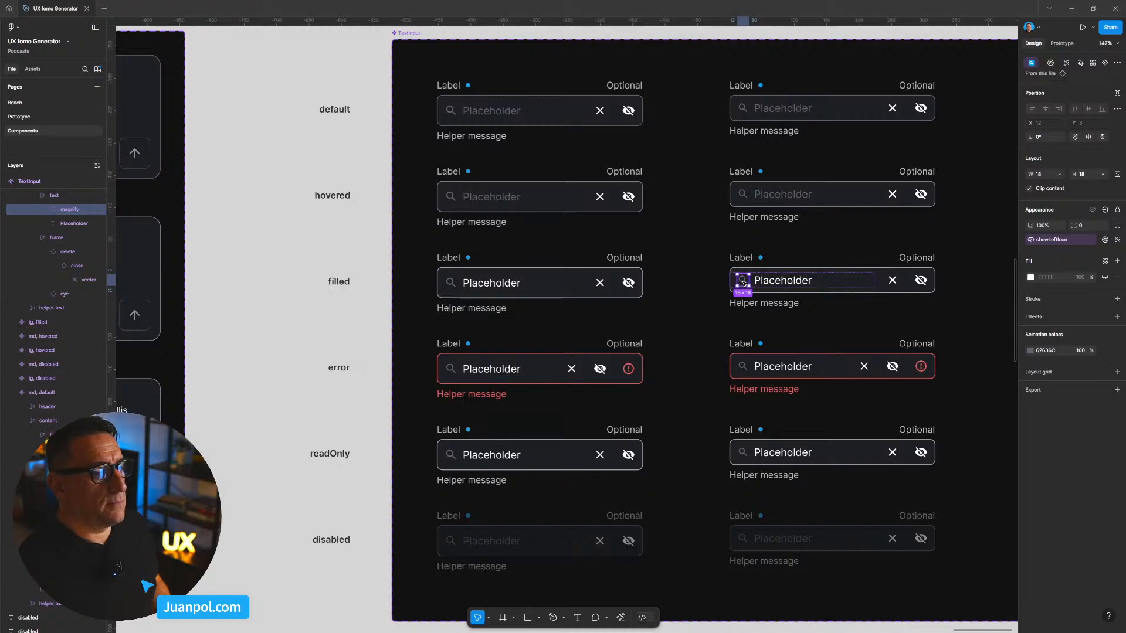
Step: Check the size setting and dimensions of the close icon button in the TextInput's lg default variant
scroll(743, 283, "down", 5)
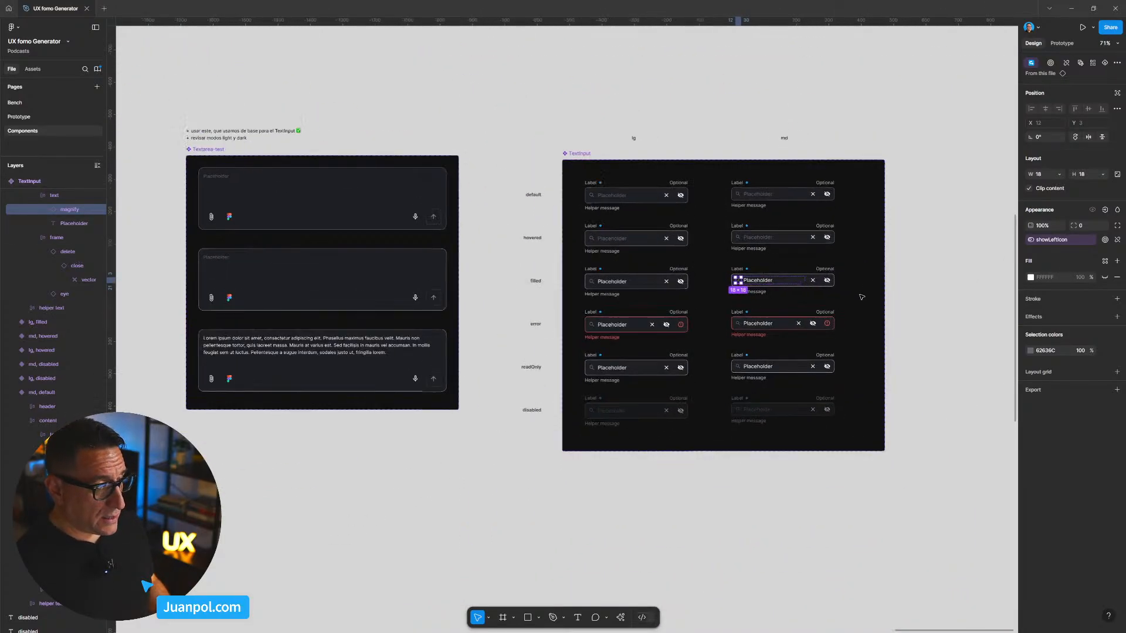
scroll(864, 291, "up", 4)
scroll(864, 291, "right", 2)
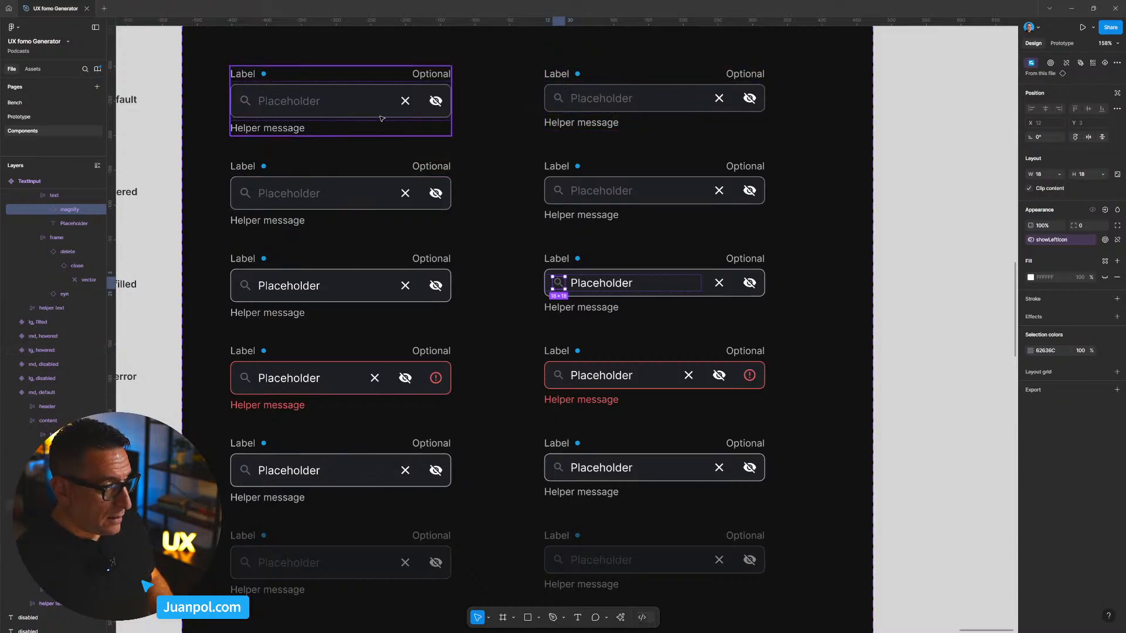
left_click(402, 103)
left_click(403, 102)
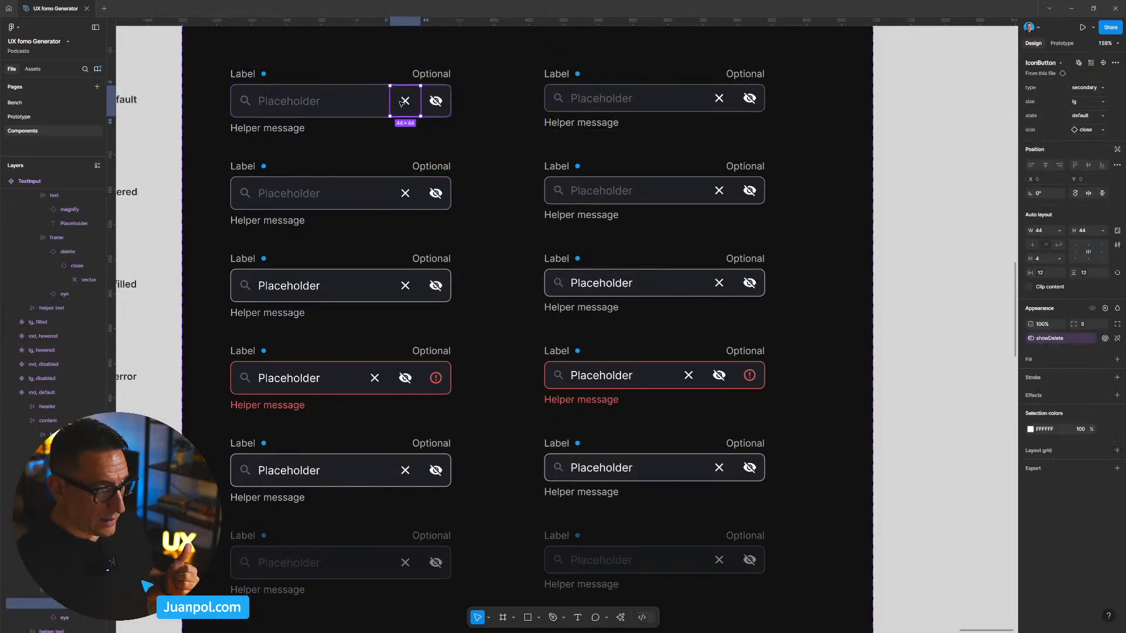
left_click(720, 104)
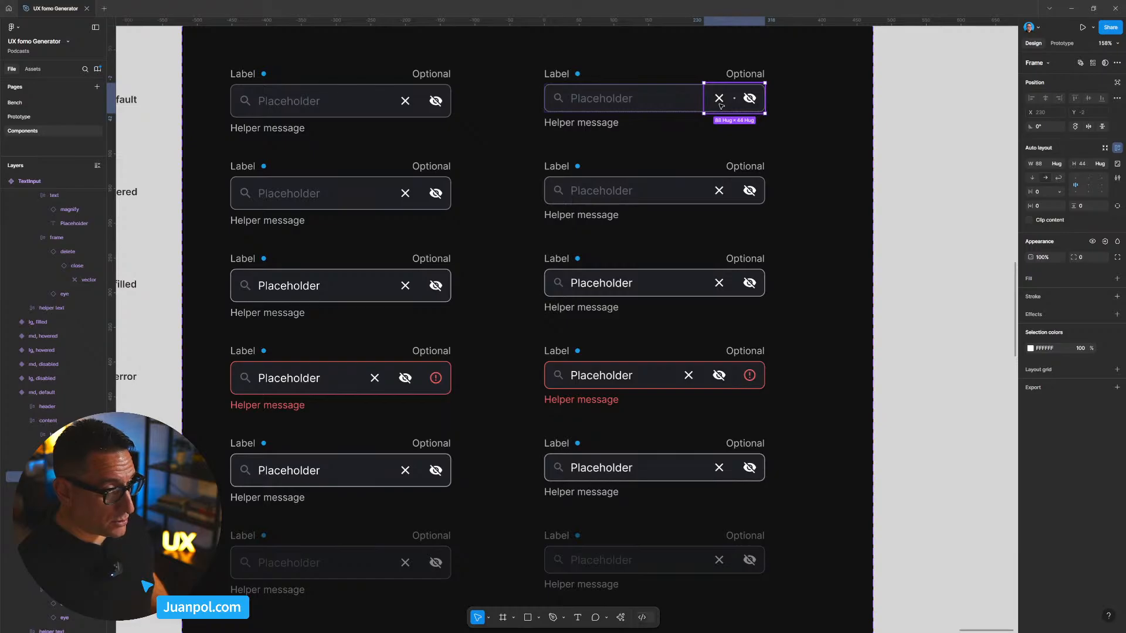
key("Return")
left_click(720, 191, "shift")
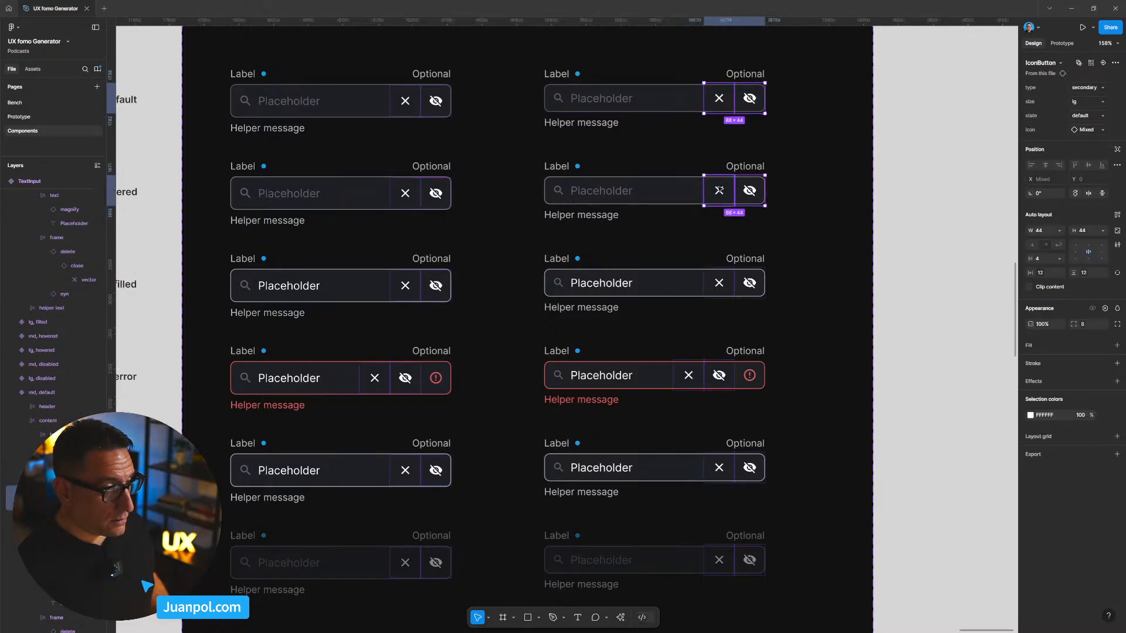
left_click(719, 191, "shift")
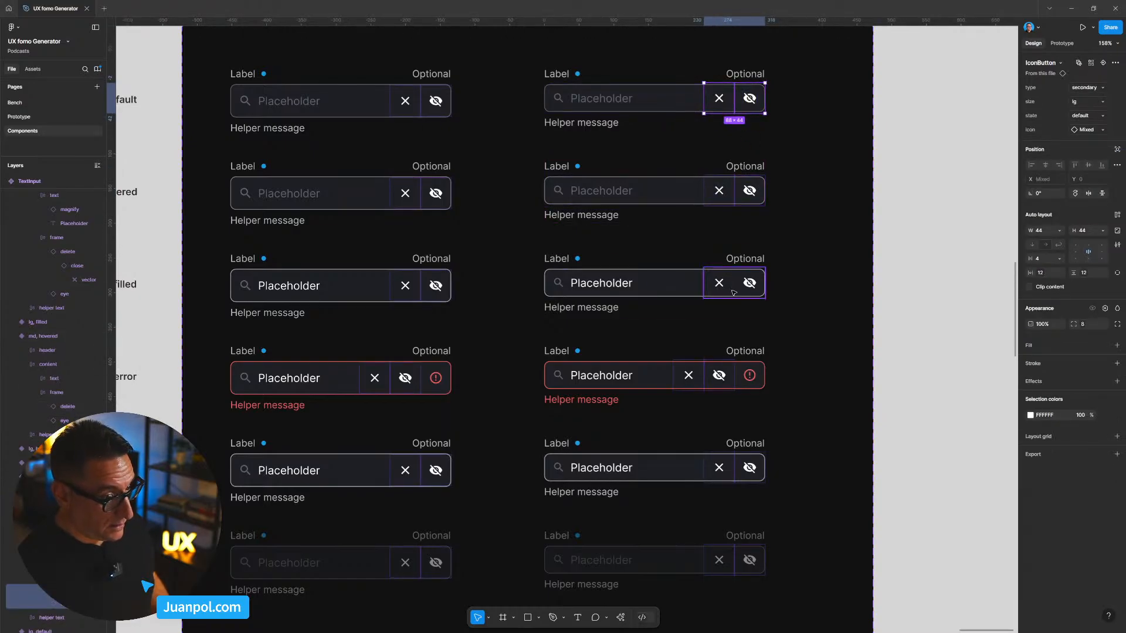
left_click(899, 151)
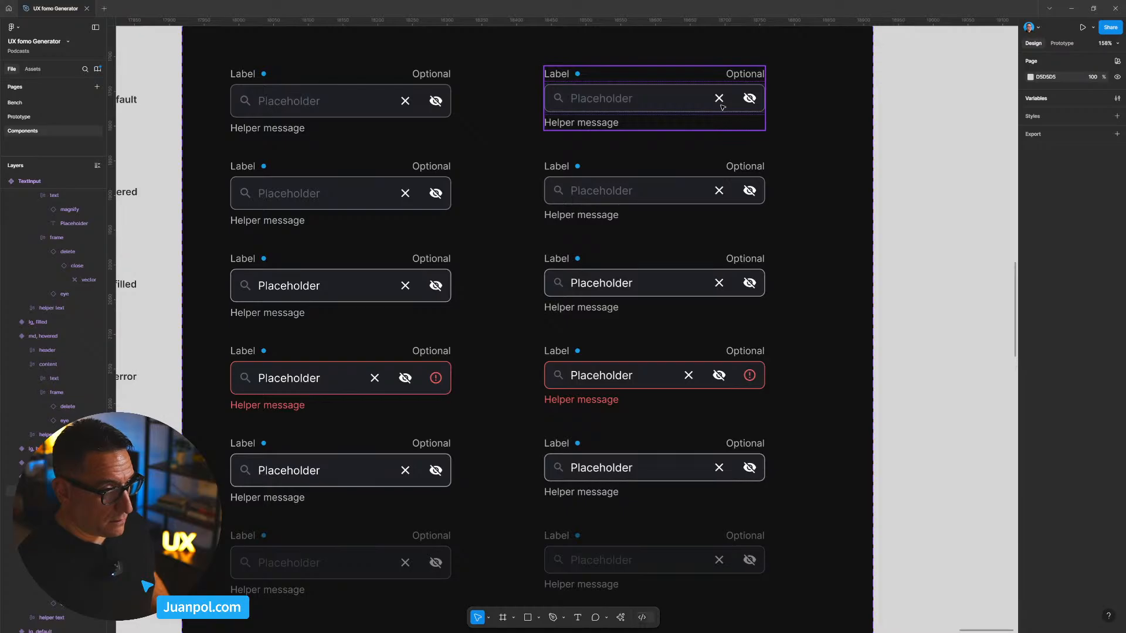
Step: Try to multi-select the matching close and eye icon buttons across the TextInput variants and drop the lg column from the selection
left_click(722, 107, "ctrl")
key("shift+Return")
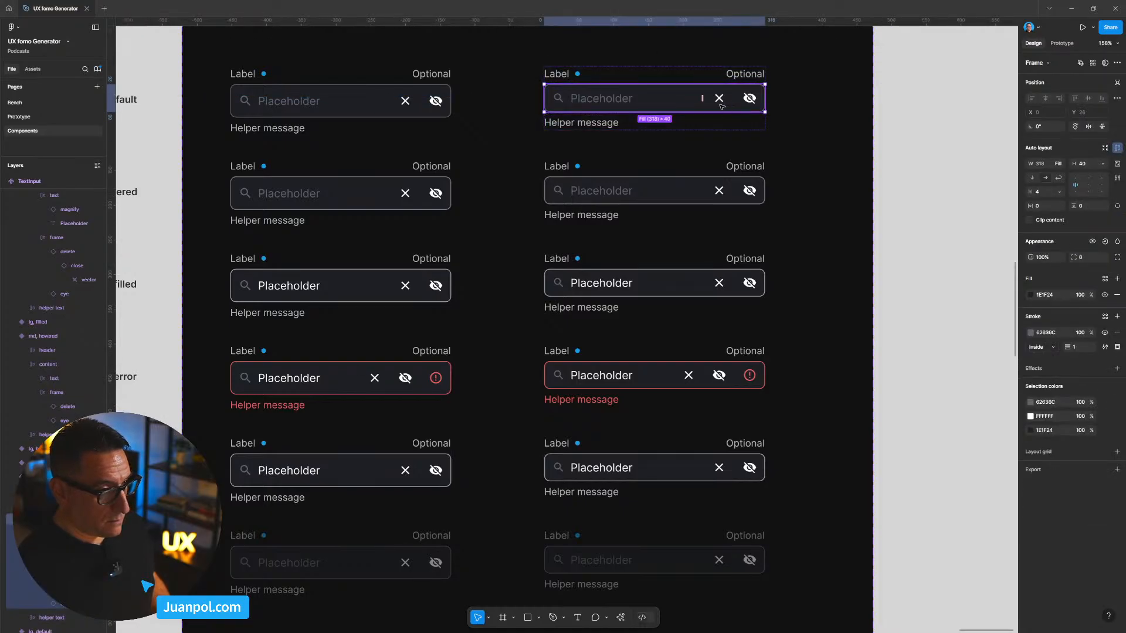
double_click(723, 107)
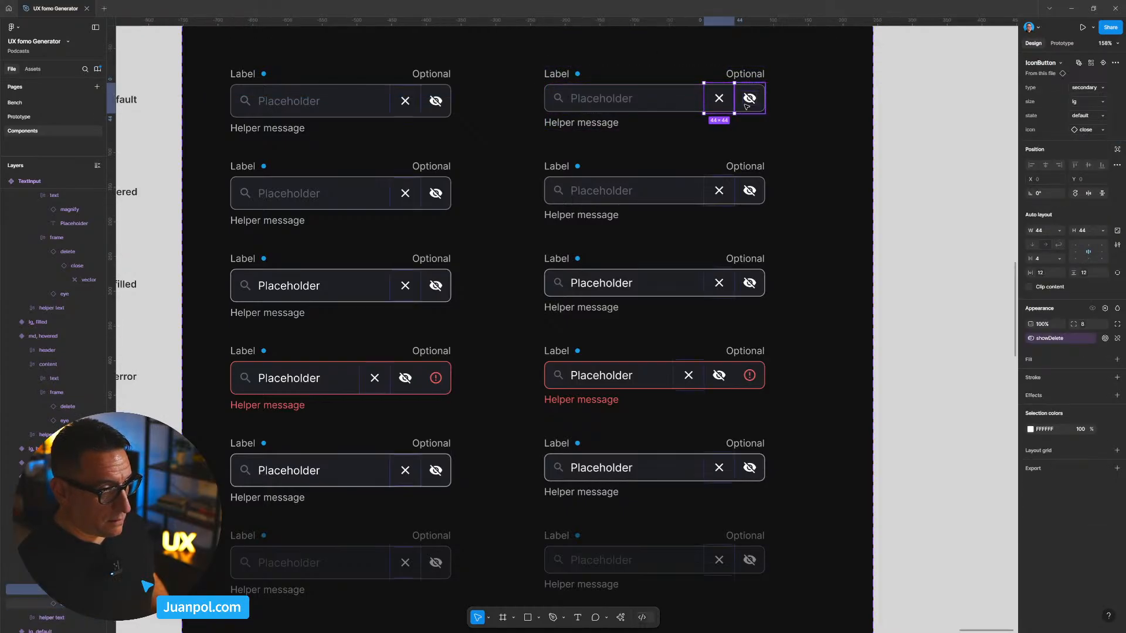
left_click(746, 106, "shift")
left_click(1078, 63)
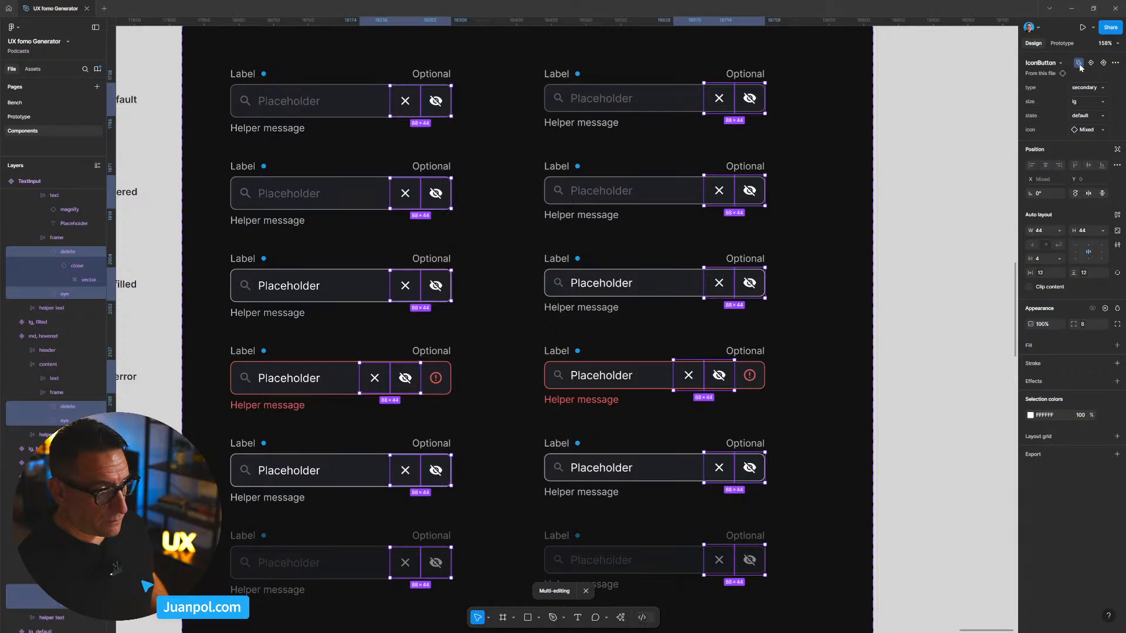
scroll(731, 330, "down", 5)
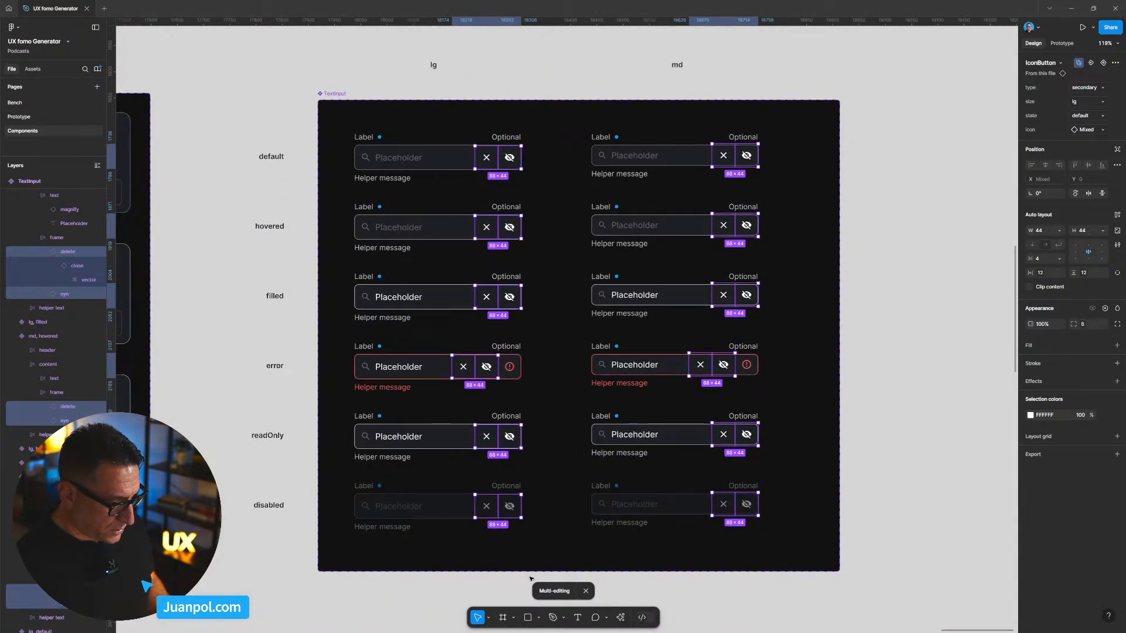
left_click_drag(530, 580, 467, 139)
left_click(909, 358)
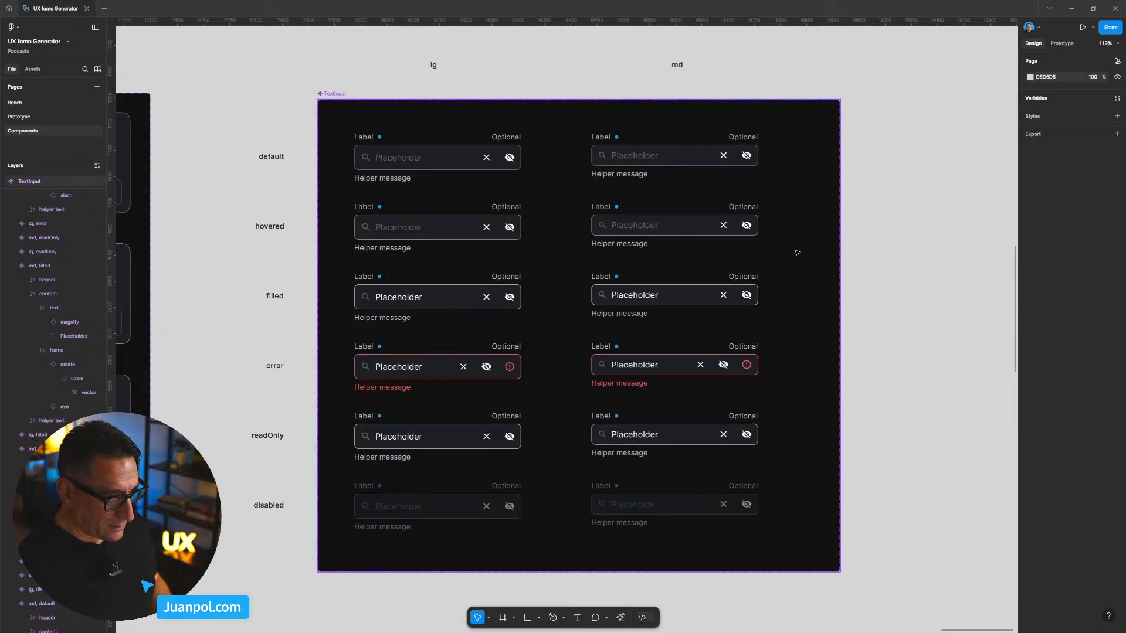
Step: Set the close and eye icon buttons in the TextInput's md default variant to size md
scroll(807, 268, "up", 5)
left_click(695, 112, "ctrl")
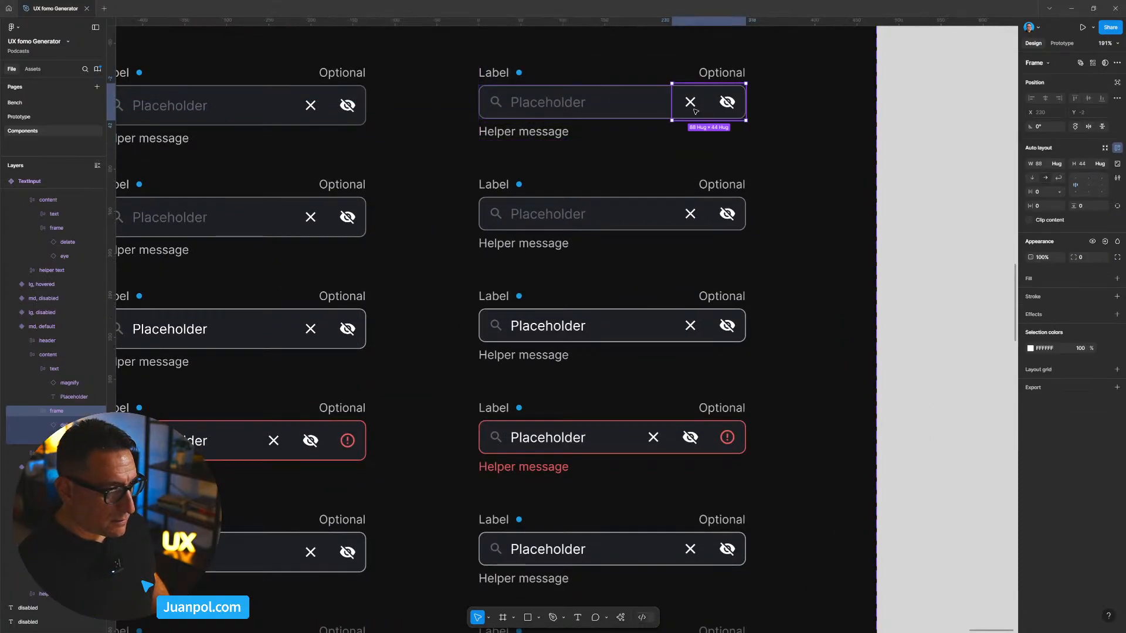
left_click(695, 112)
left_click(725, 115, "shift")
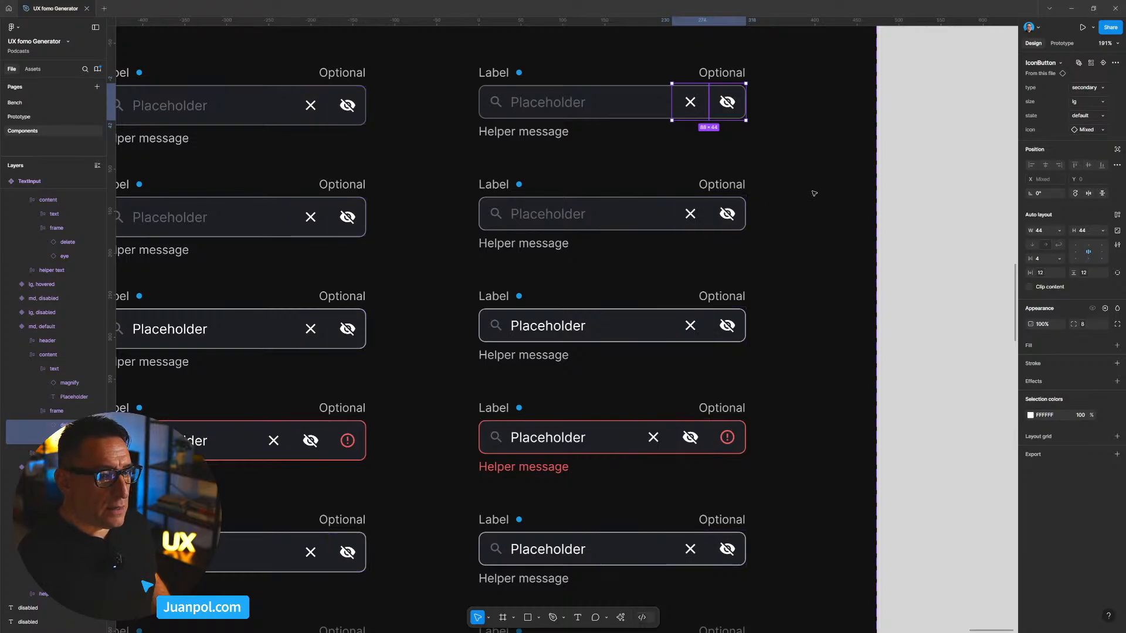
left_click(1085, 103)
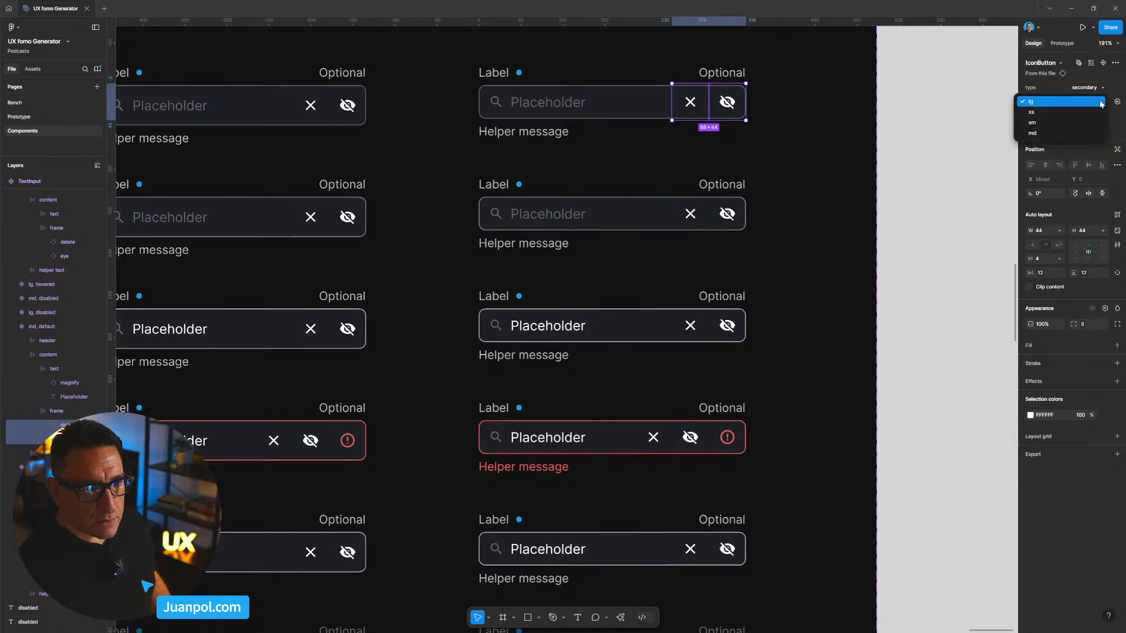
left_click(1091, 133)
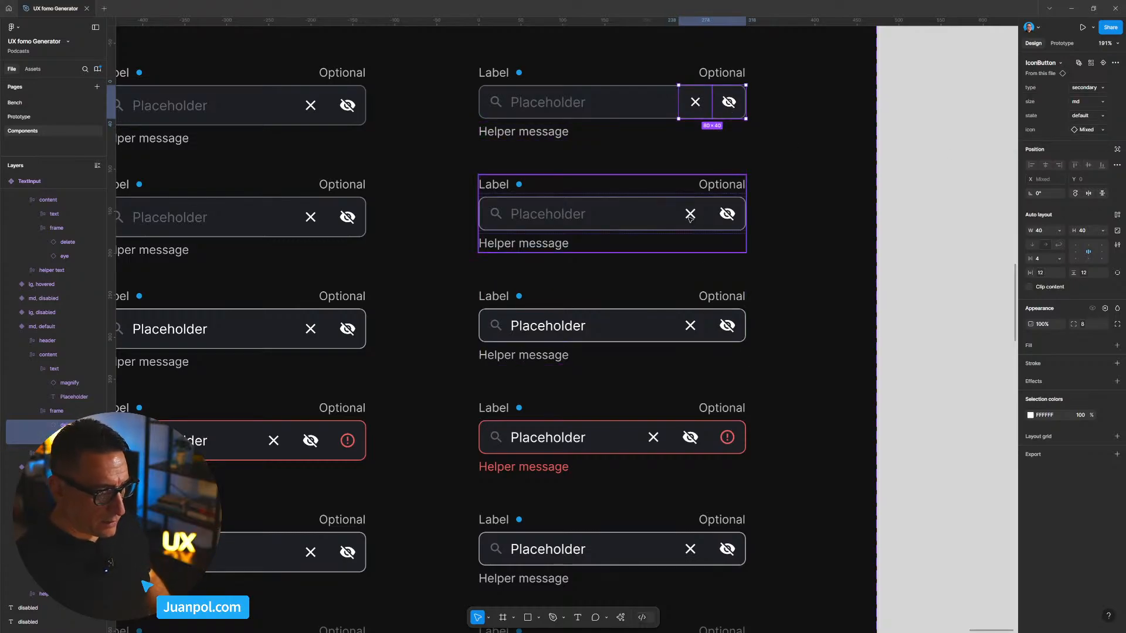
Step: Switch the close and eye icon buttons of the md hovered variant to size md
left_click(713, 236)
double_click(704, 216)
left_click(715, 219, "shift")
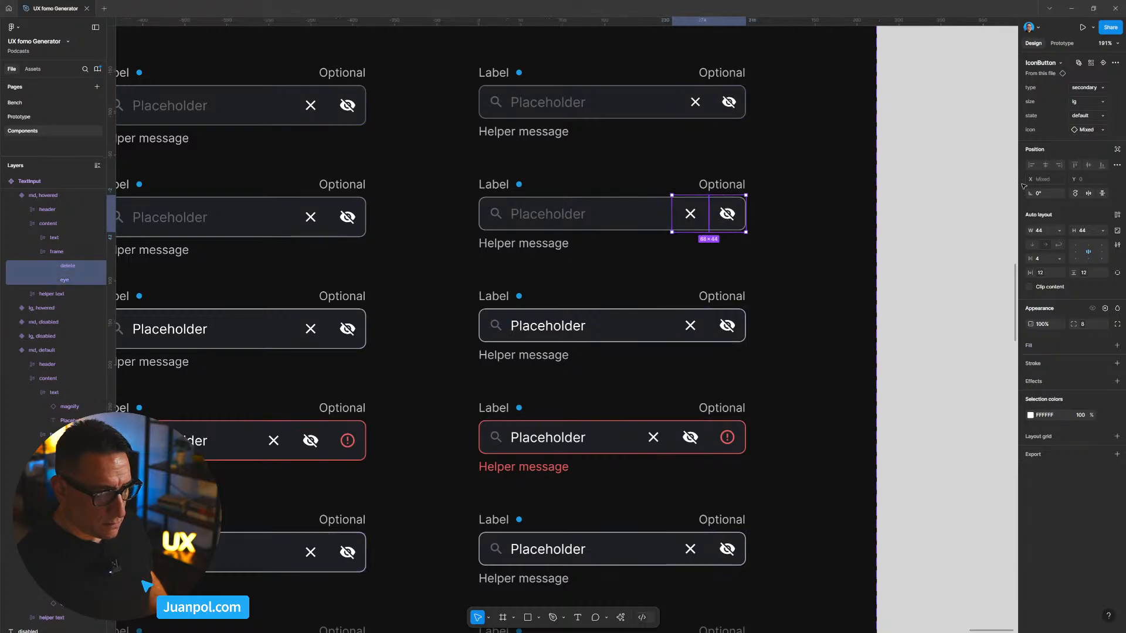
left_click(1086, 101)
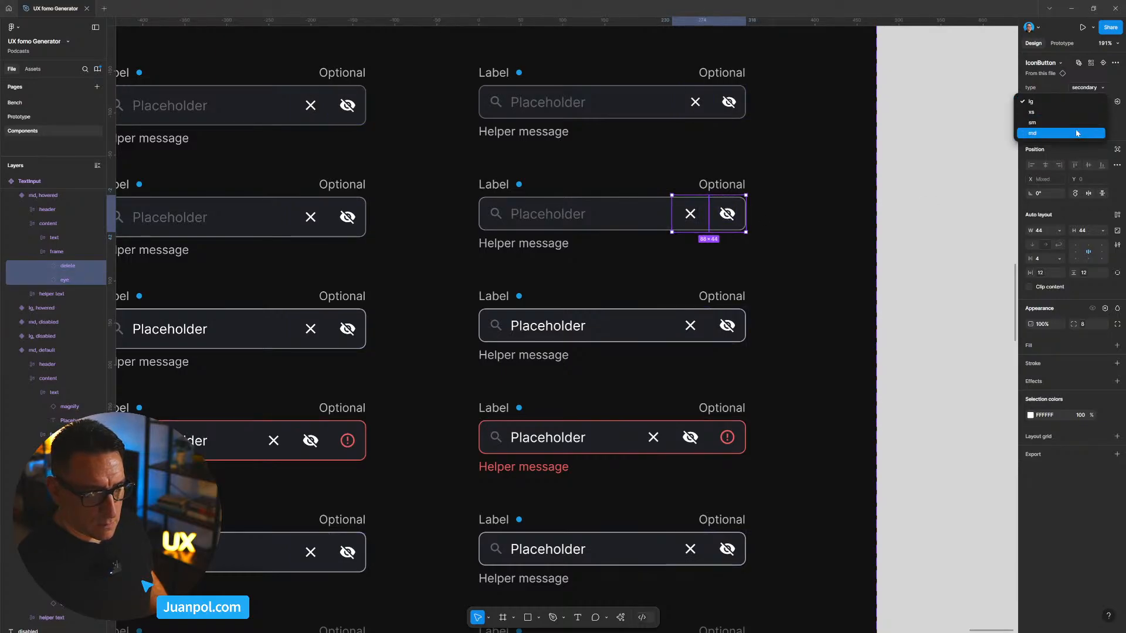
left_click(1077, 133)
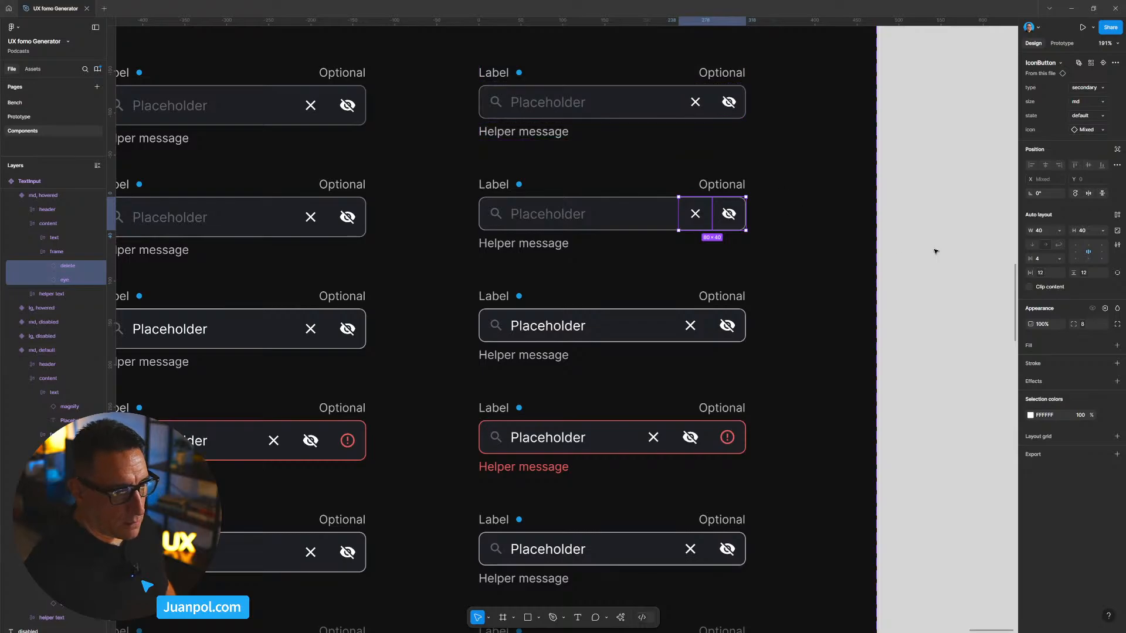
left_click(933, 288)
Step: Change the size of the close and eye icon buttons in the md filled variant to md
scroll(930, 297, "down", 3)
left_click(680, 229)
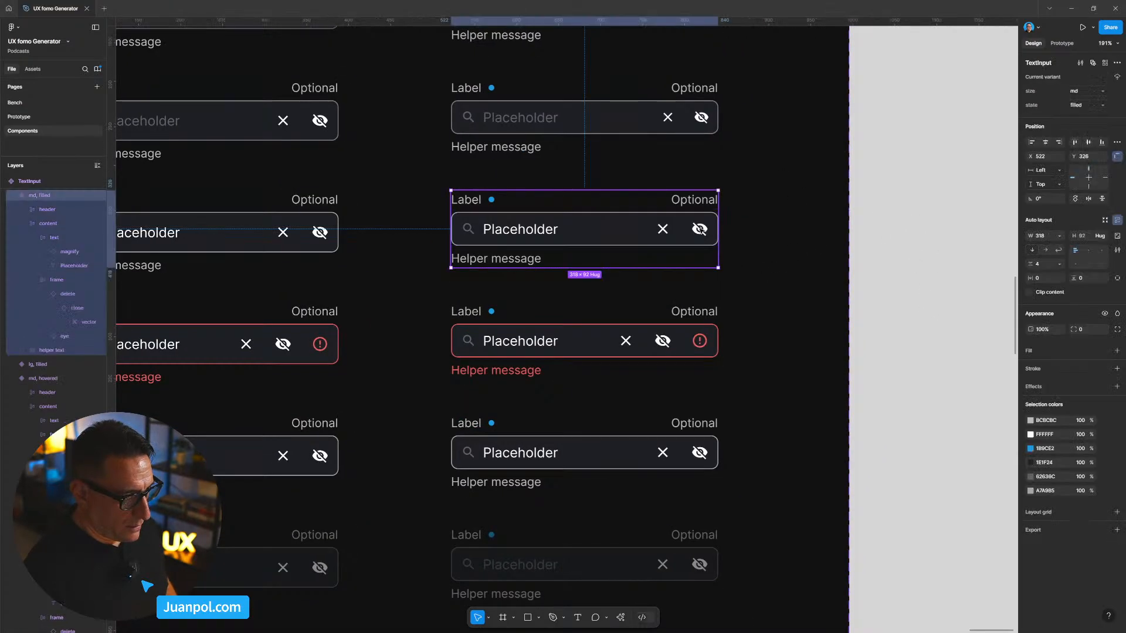
left_click(680, 229)
key("Return")
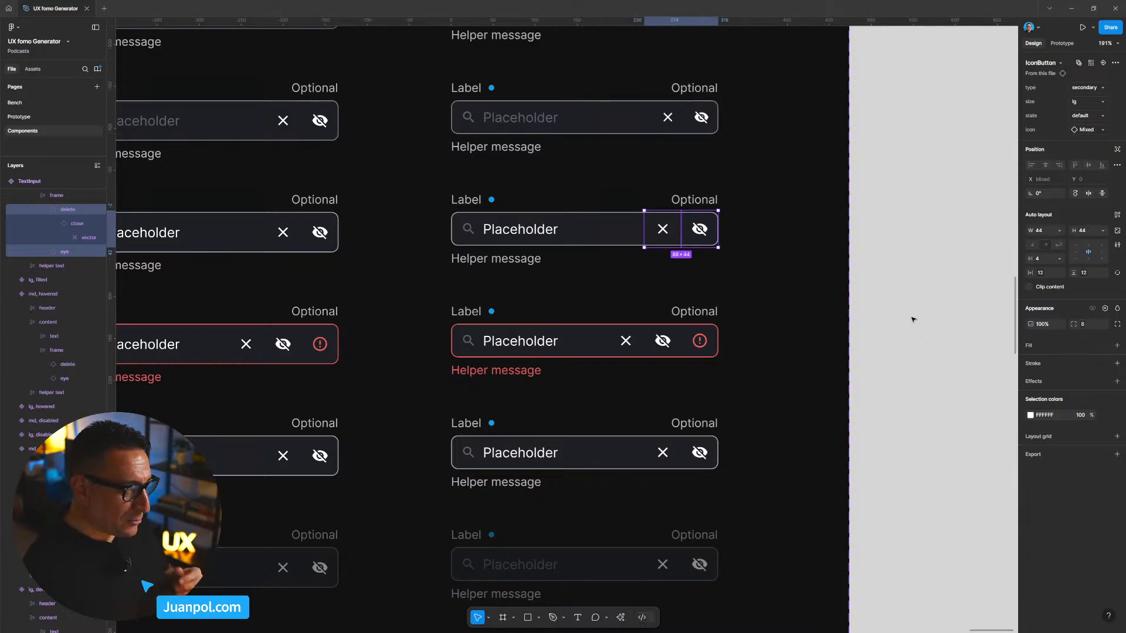
scroll(913, 319, "up", 1)
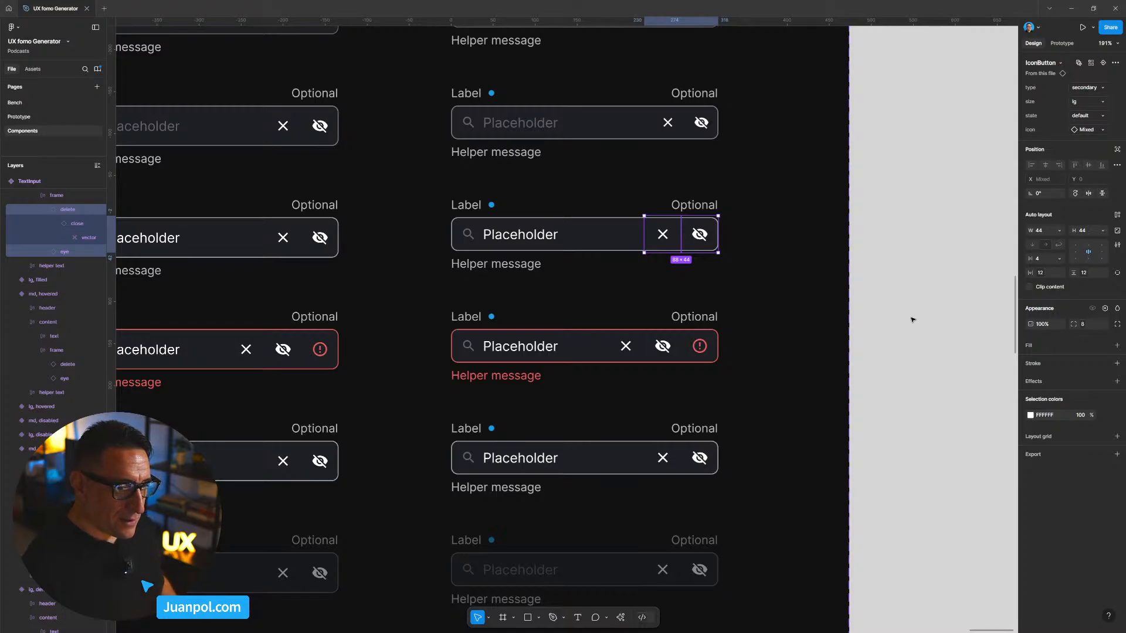
scroll(912, 320, "down", 1)
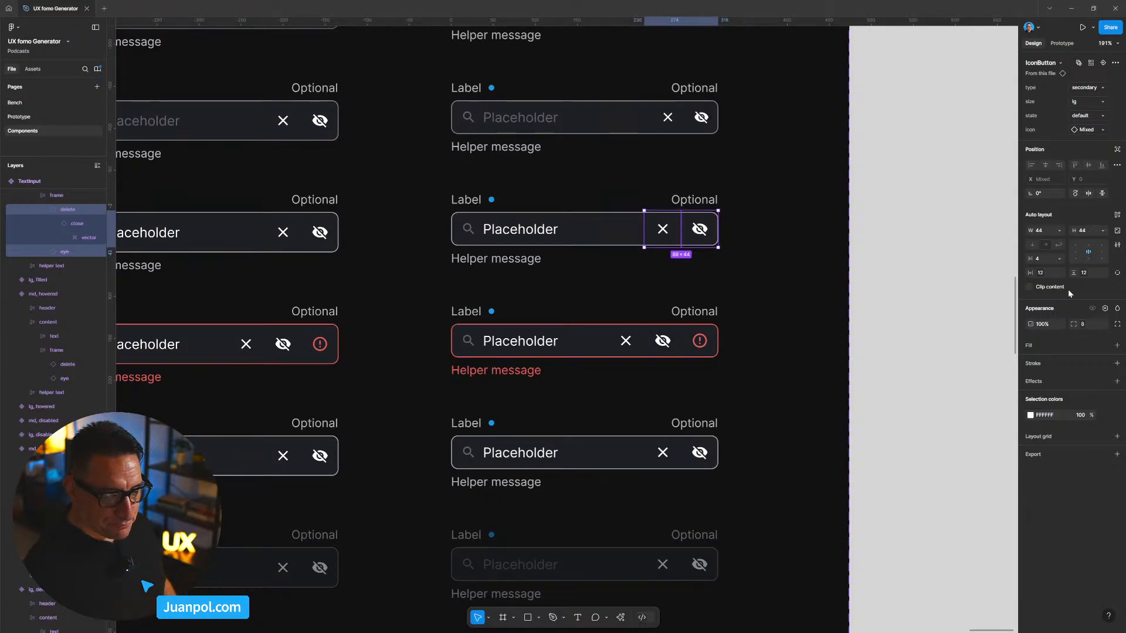
left_click(1060, 230)
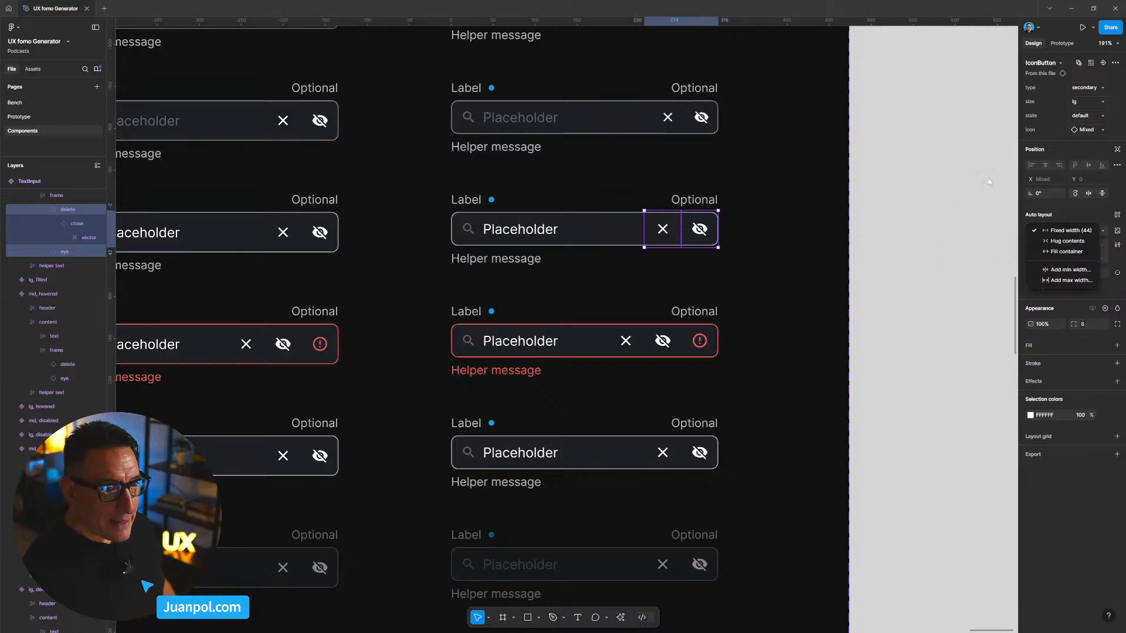
left_click(1093, 102)
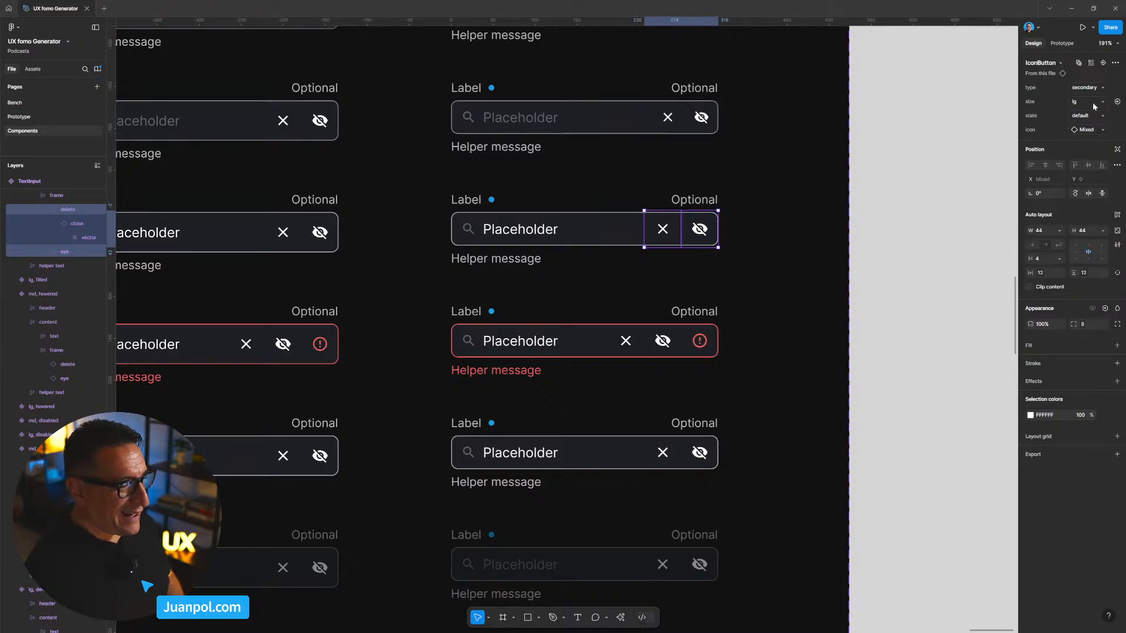
left_click(1092, 102)
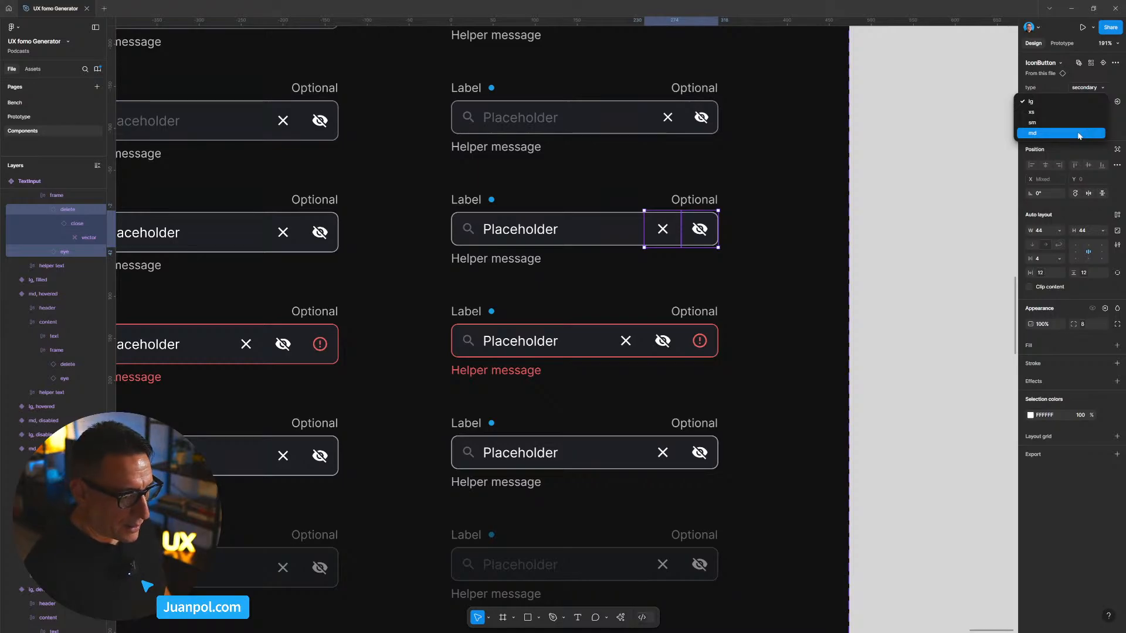
left_click(1079, 133)
Step: Set the close, eye and alert icon buttons in the md error variant to size md
double_click(664, 341)
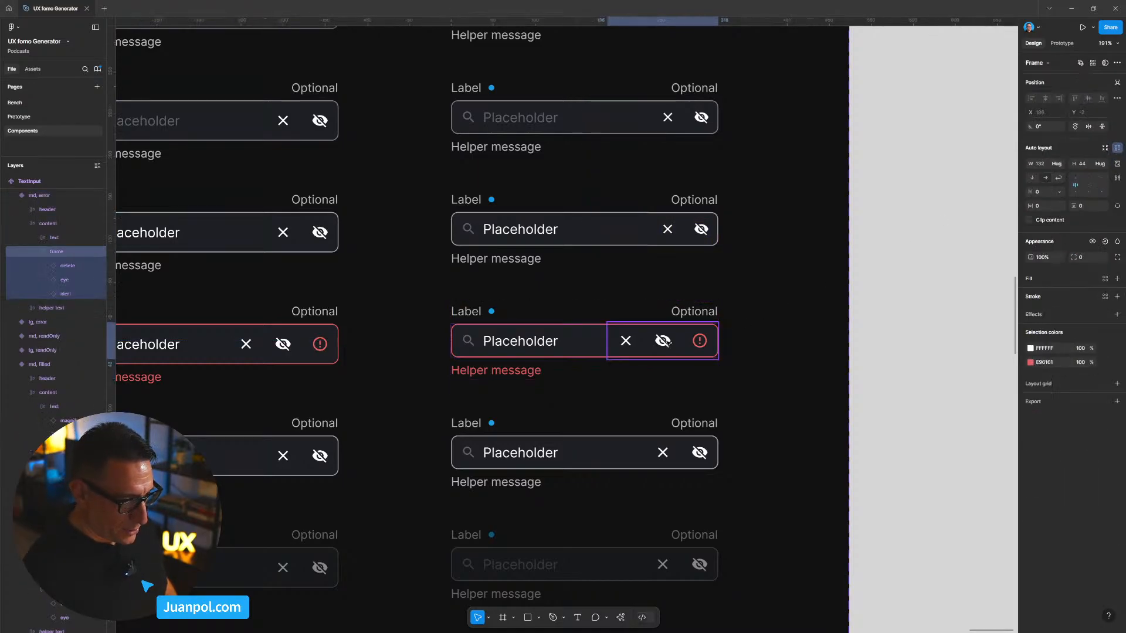
left_click(665, 341)
left_click(626, 342, "shift")
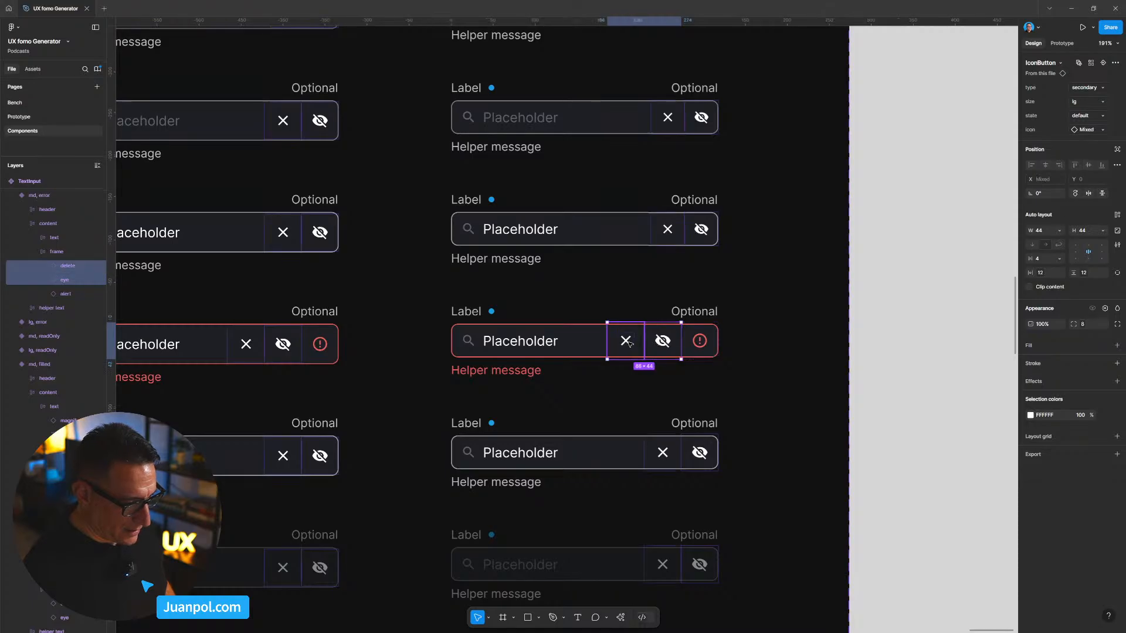
left_click(700, 341, "shift")
left_click(1102, 103)
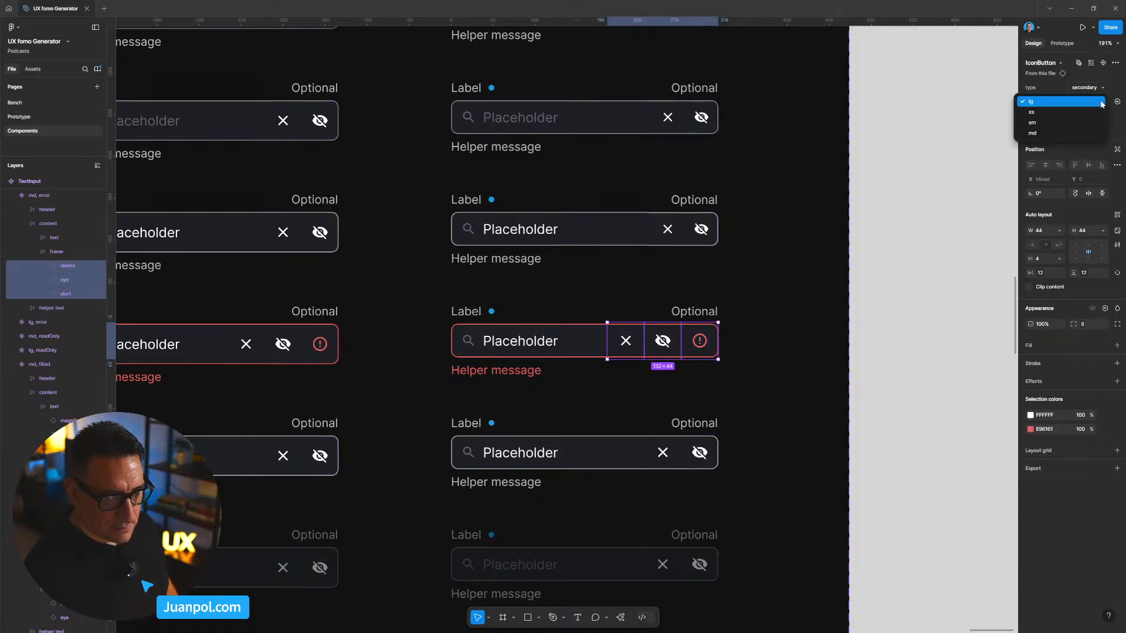
left_click(1091, 134)
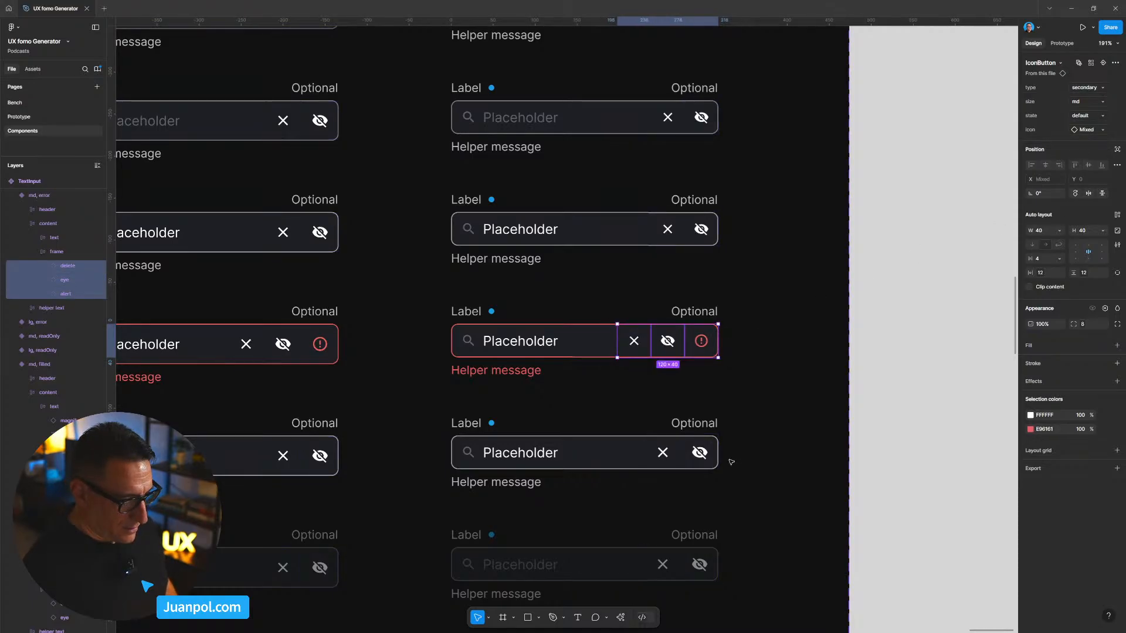
Step: Switch the md readOnly variant's close and eye icon buttons to size md
left_click(669, 454)
key("Return")
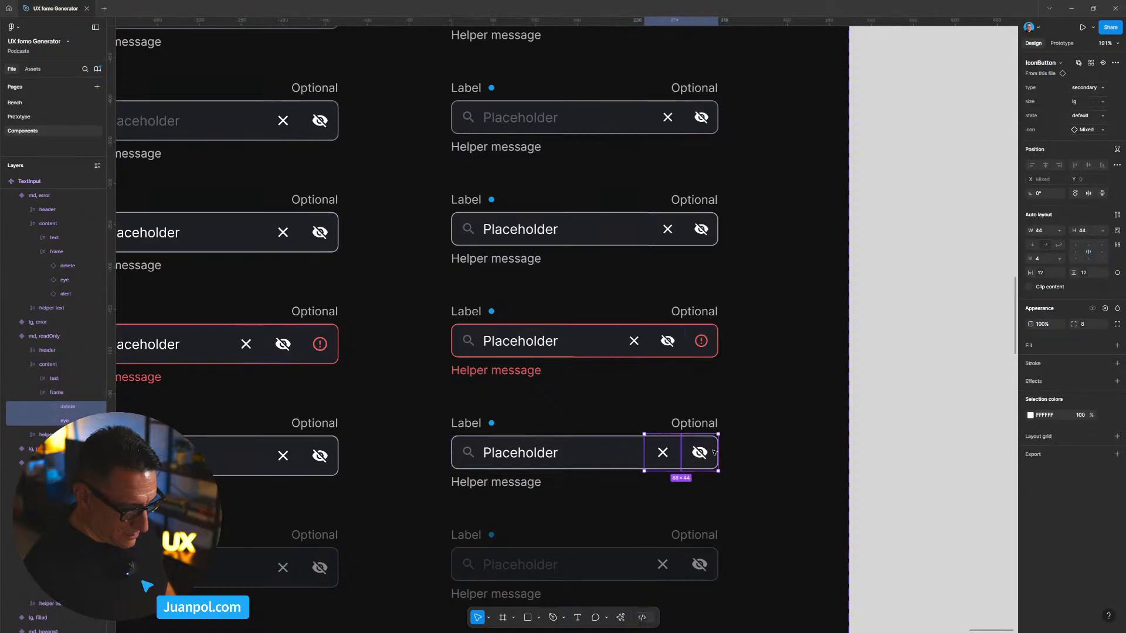
left_click(1102, 103)
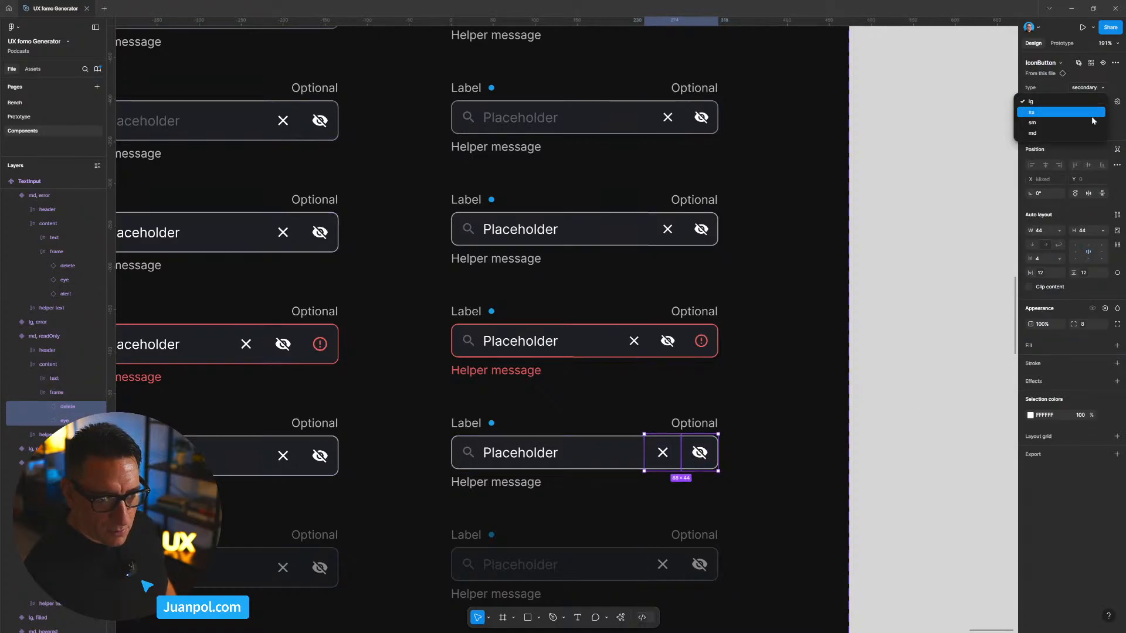
left_click(1084, 133)
left_click(921, 395)
Step: Set the close and eye icon buttons in the md disabled variant to size md
scroll(840, 499, "down", 3)
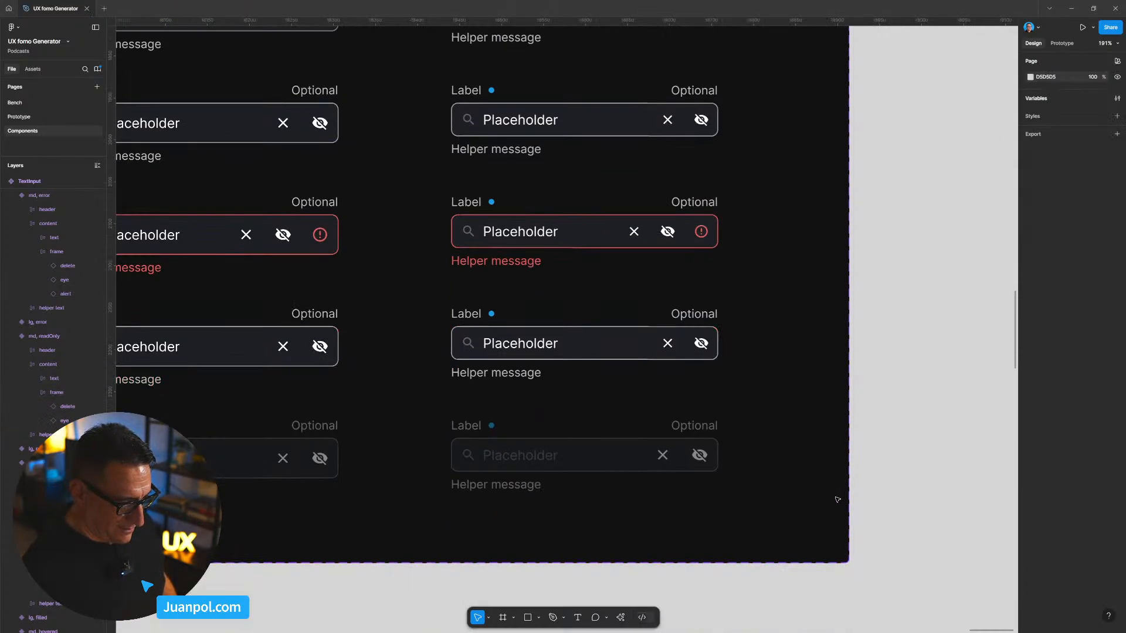
left_click(668, 464)
double_click(670, 464)
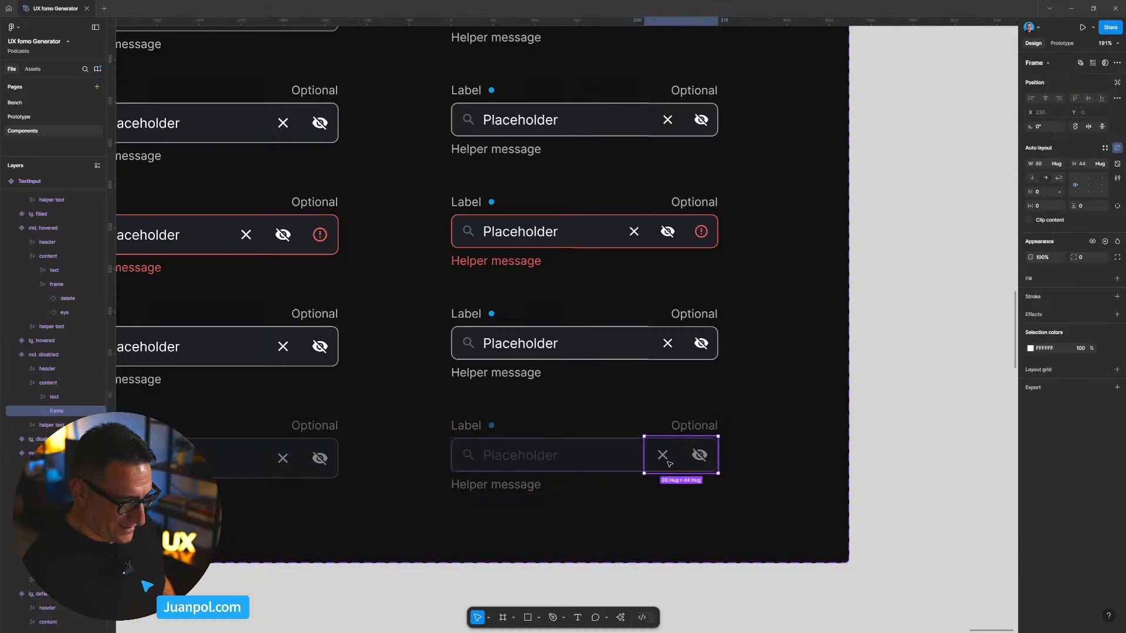
left_click(670, 464)
left_click(700, 455, "shift")
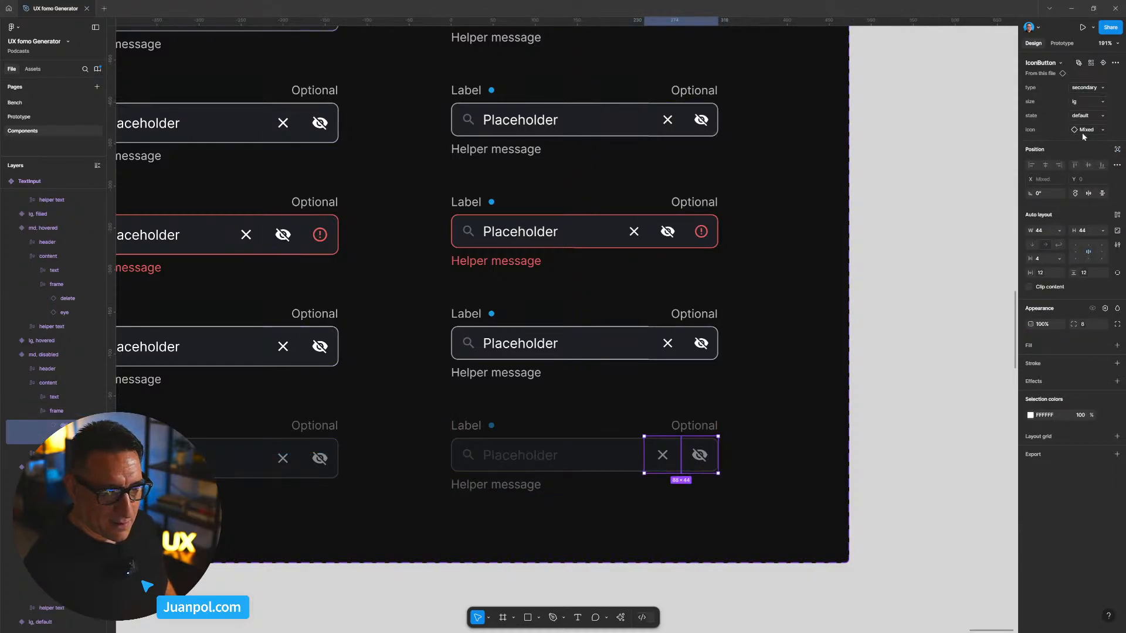
left_click(1101, 104)
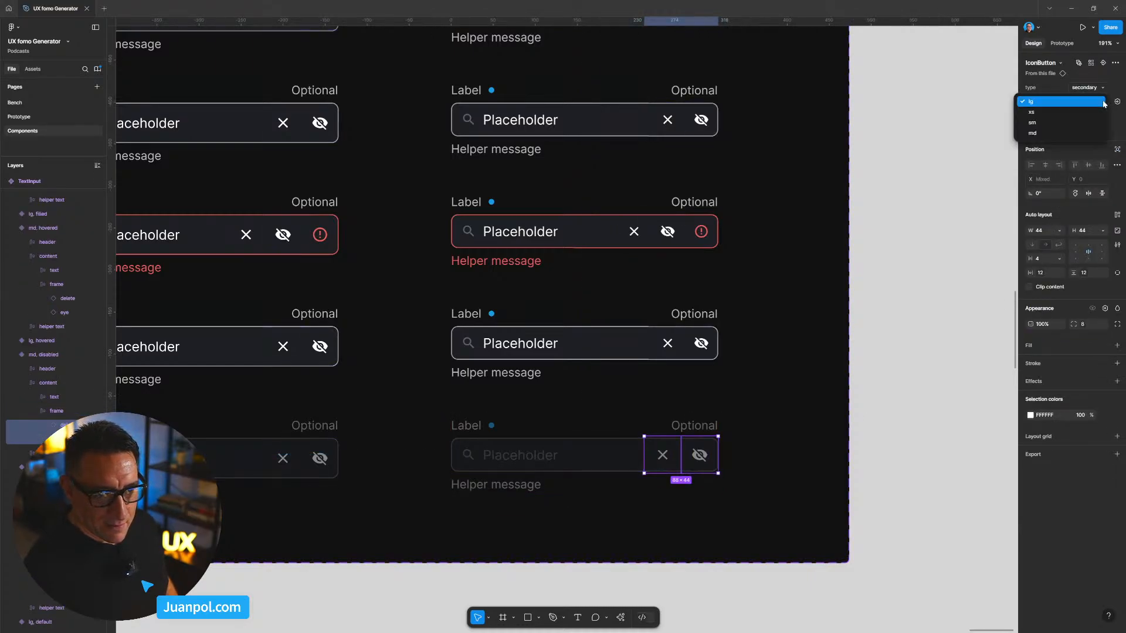
left_click(1094, 133)
left_click(877, 350)
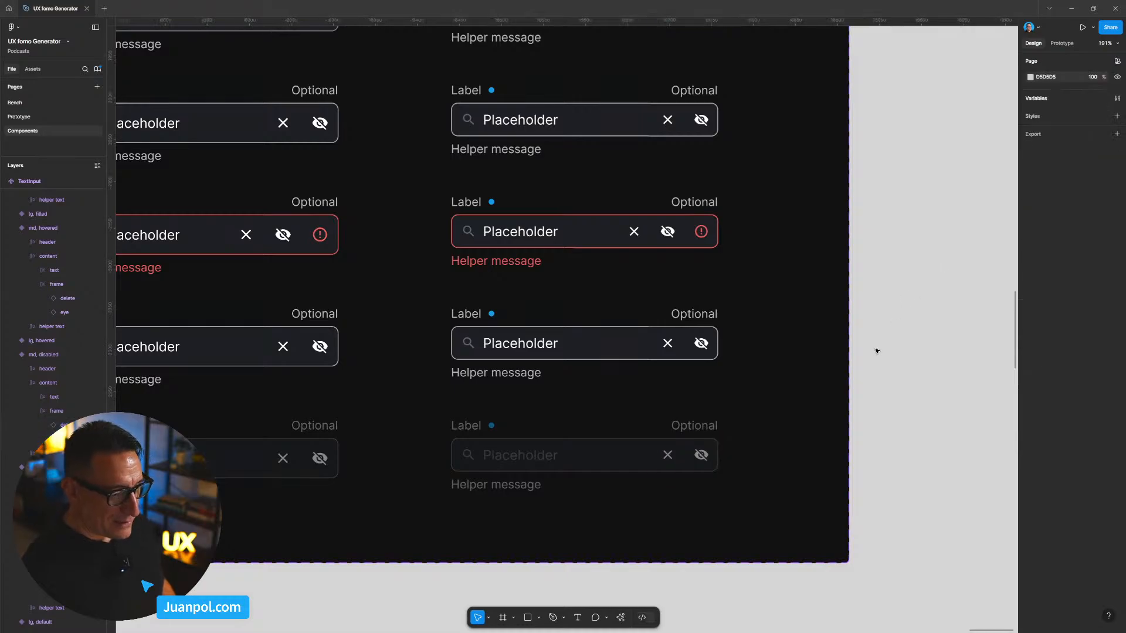
Step: Review the whole TextInput component set, comparing the lg and md columns across all states
scroll(876, 354, "down", 3)
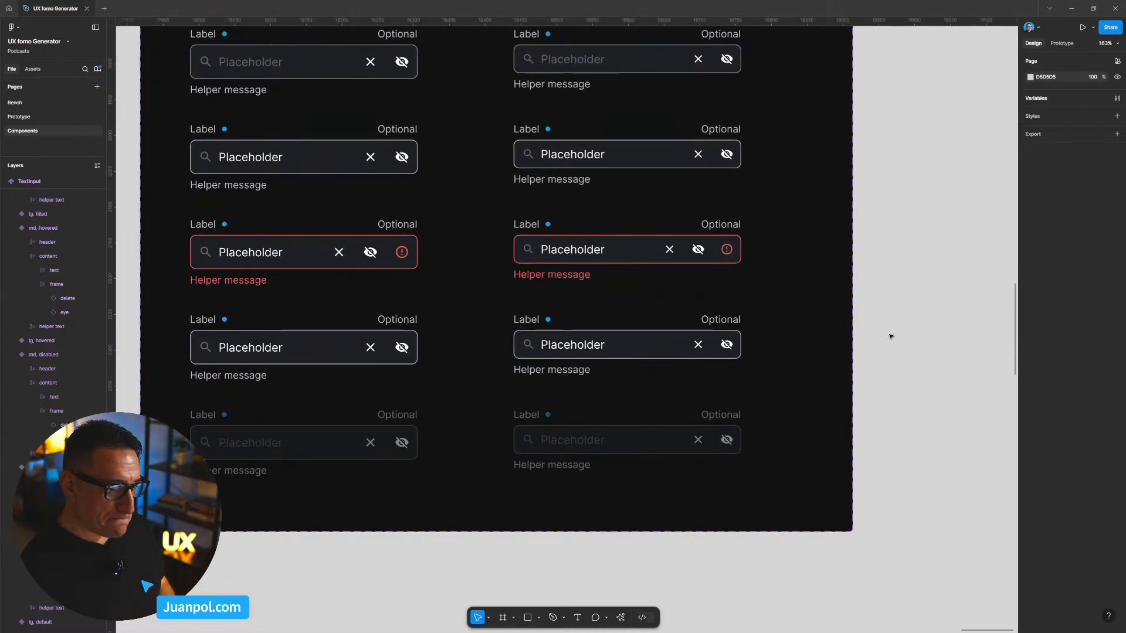
scroll(878, 350, "up", 3)
scroll(819, 390, "left", 3)
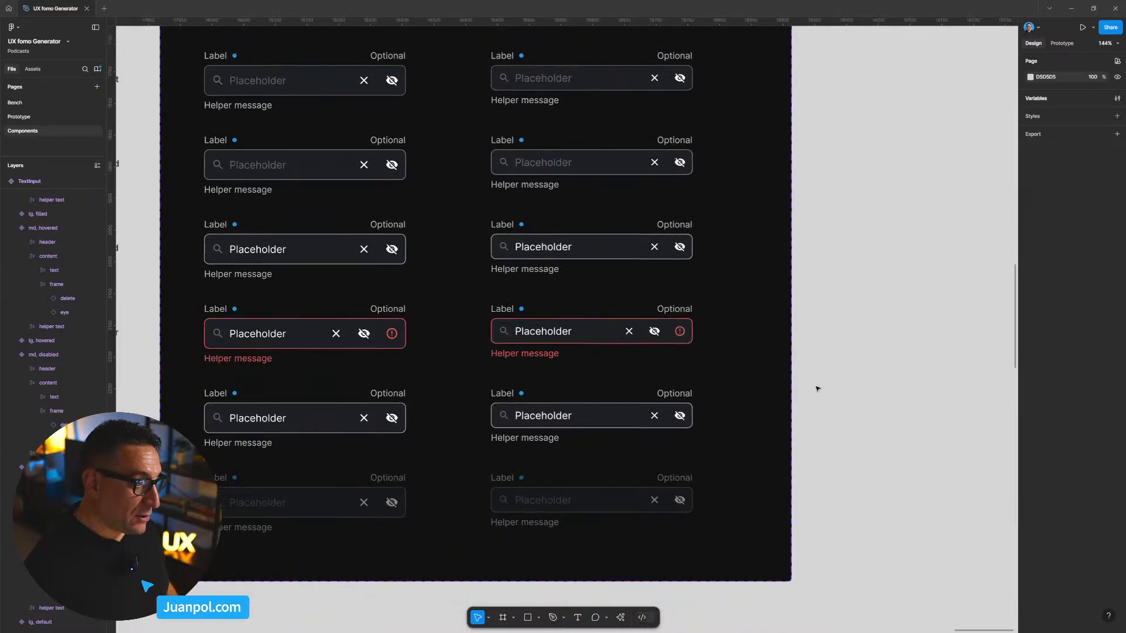
scroll(818, 390, "down", 3)
scroll(820, 393, "right", 1)
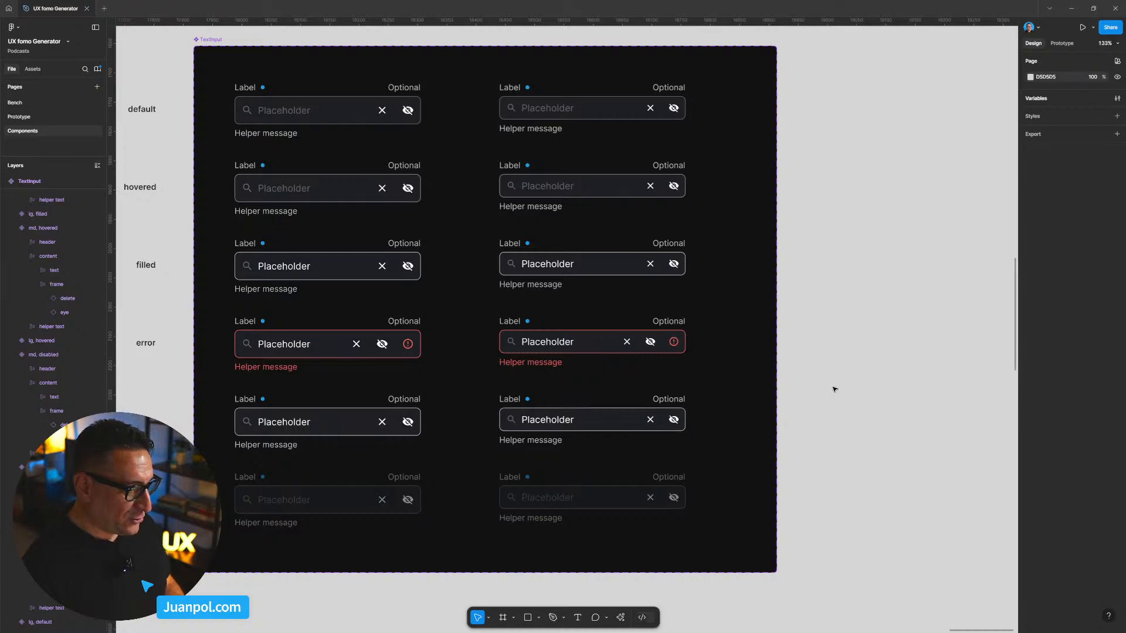
scroll(836, 388, "down", 2)
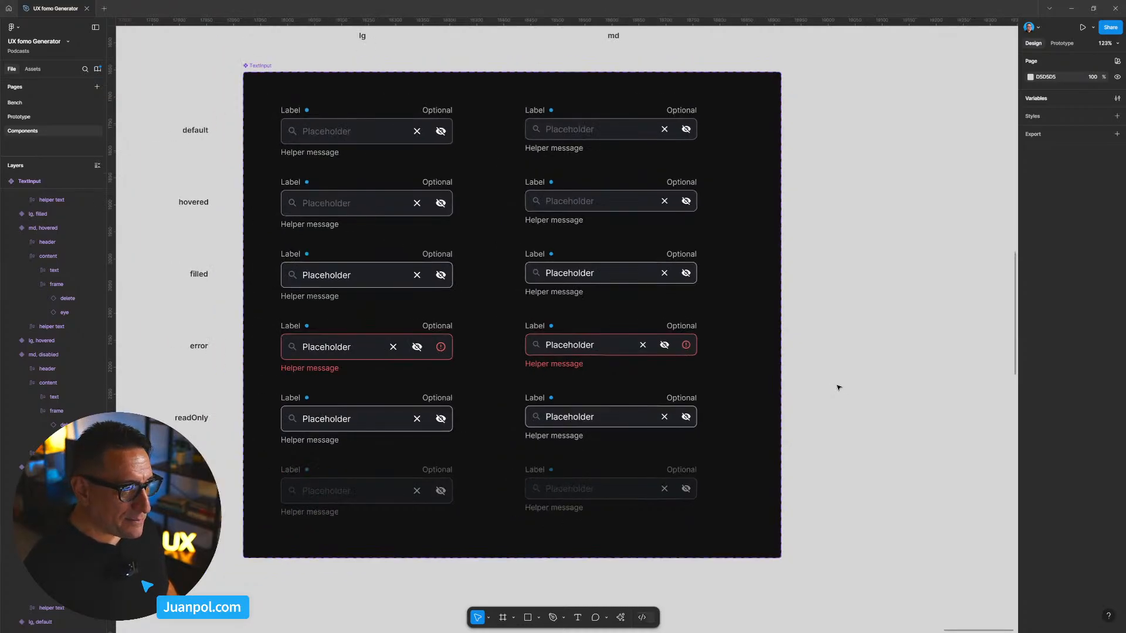
scroll(821, 393, "right", 1)
scroll(775, 390, "down", 2)
scroll(777, 391, "down", 1)
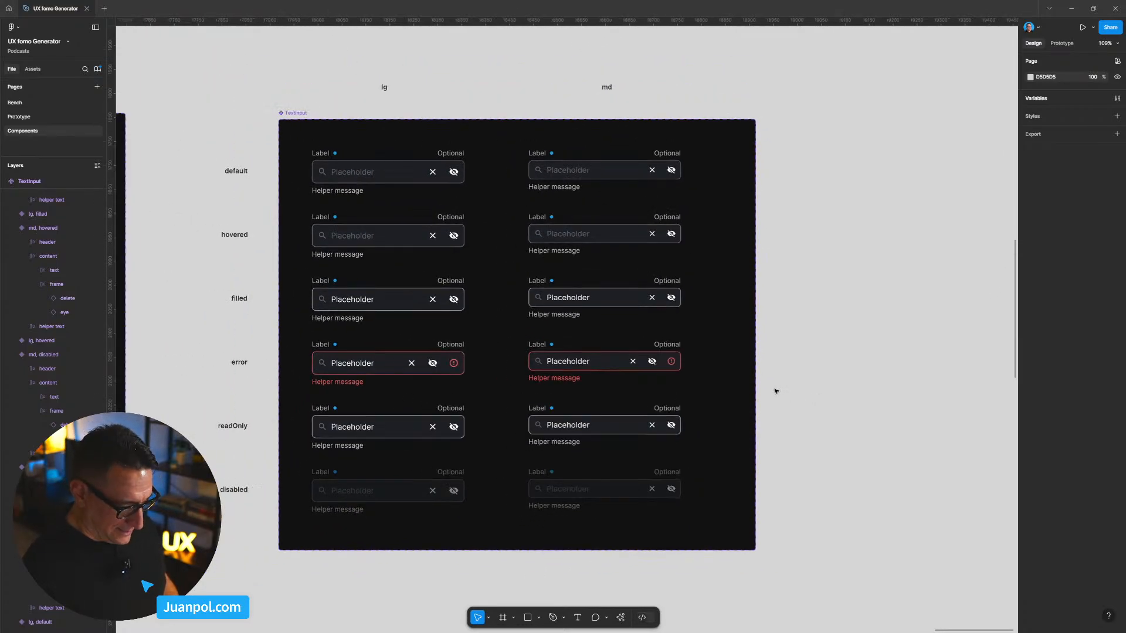
Step: Check the dimensions of the magnify icon and the close icon button in the md filled variant
scroll(671, 297, "up", 7)
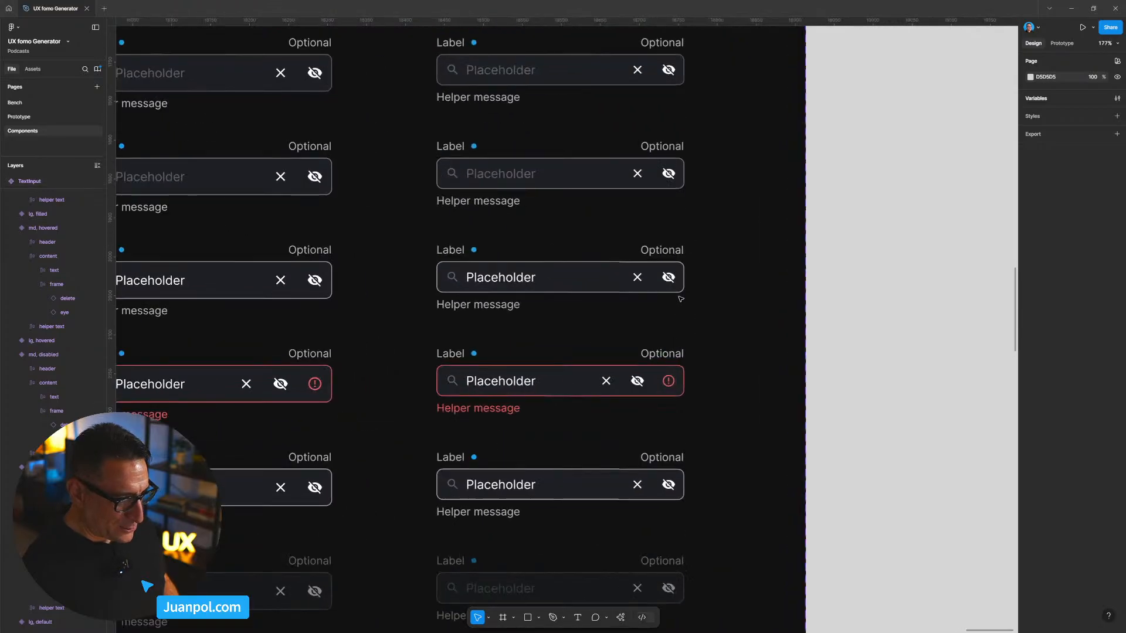
left_click(670, 297)
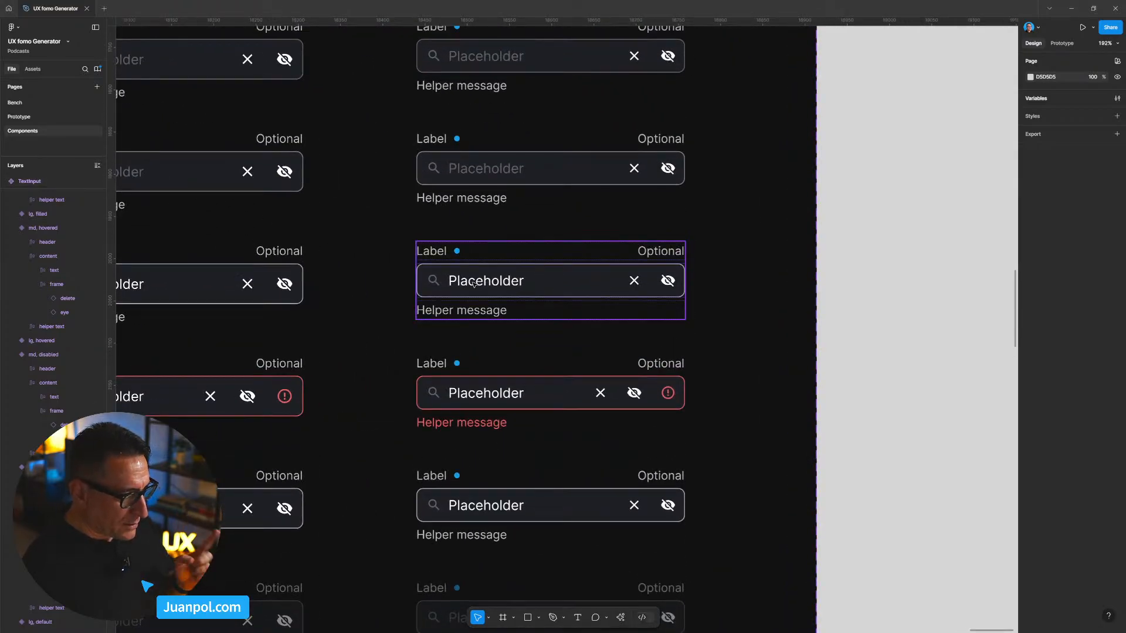
double_click(434, 284)
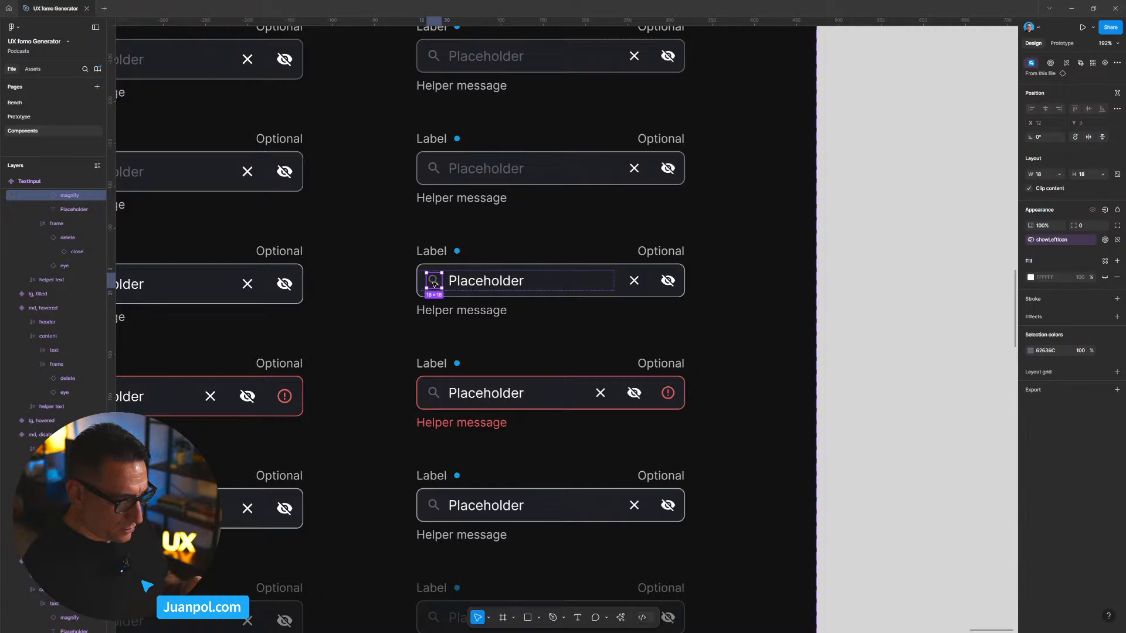
double_click(637, 283)
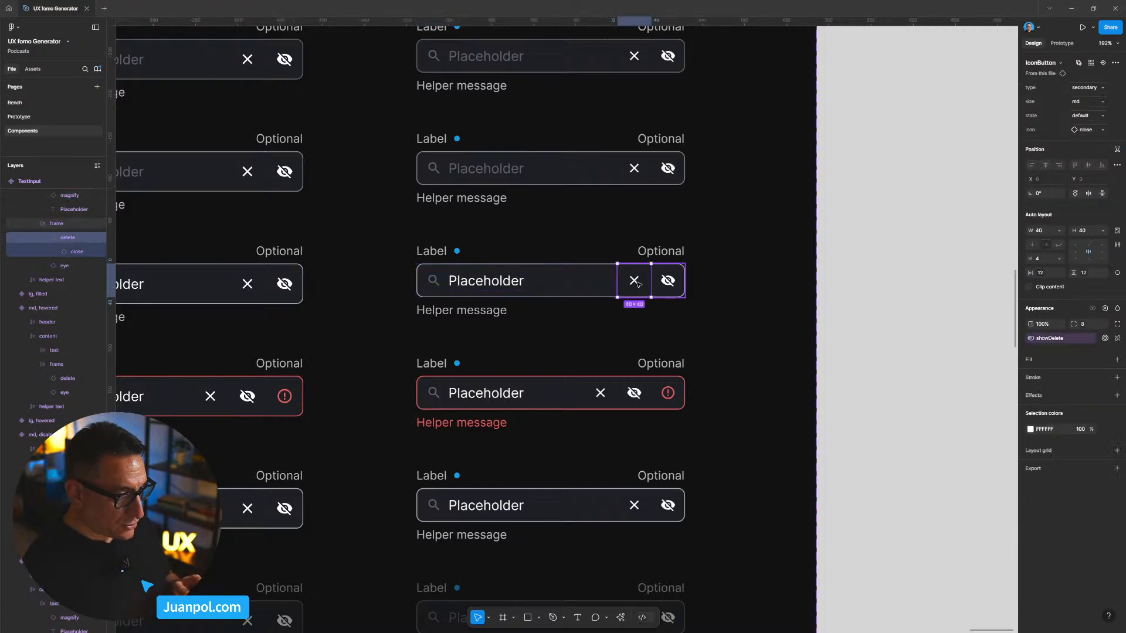
key("Escape")
scroll(759, 279, "down", 2)
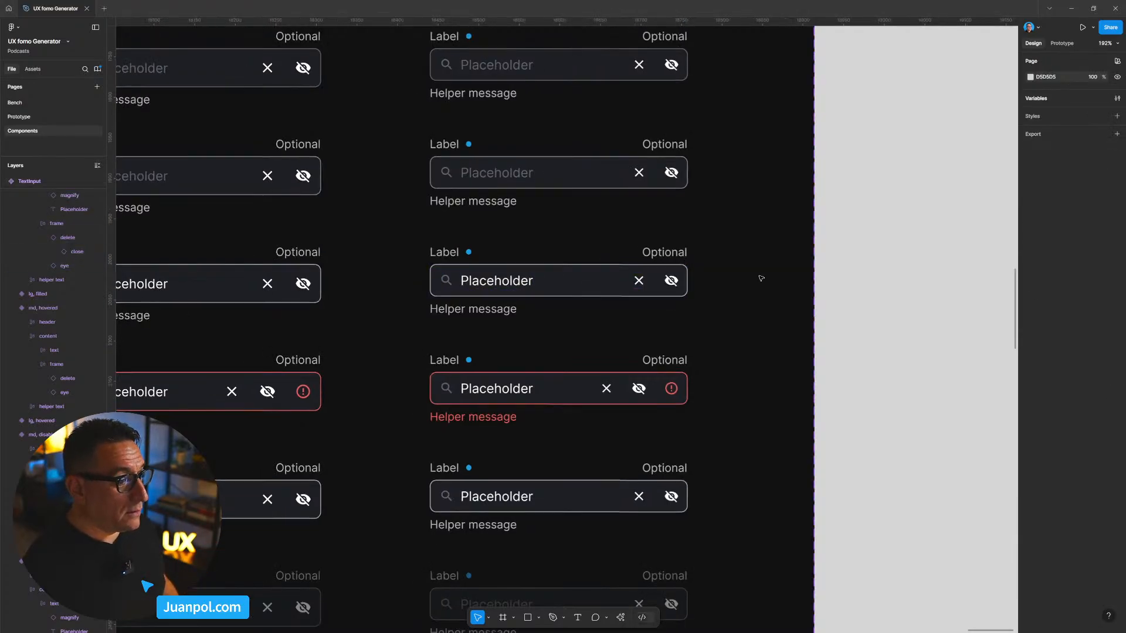
Step: Check the lg filled variant's field height and its placeholder text's typography
key("shift+0")
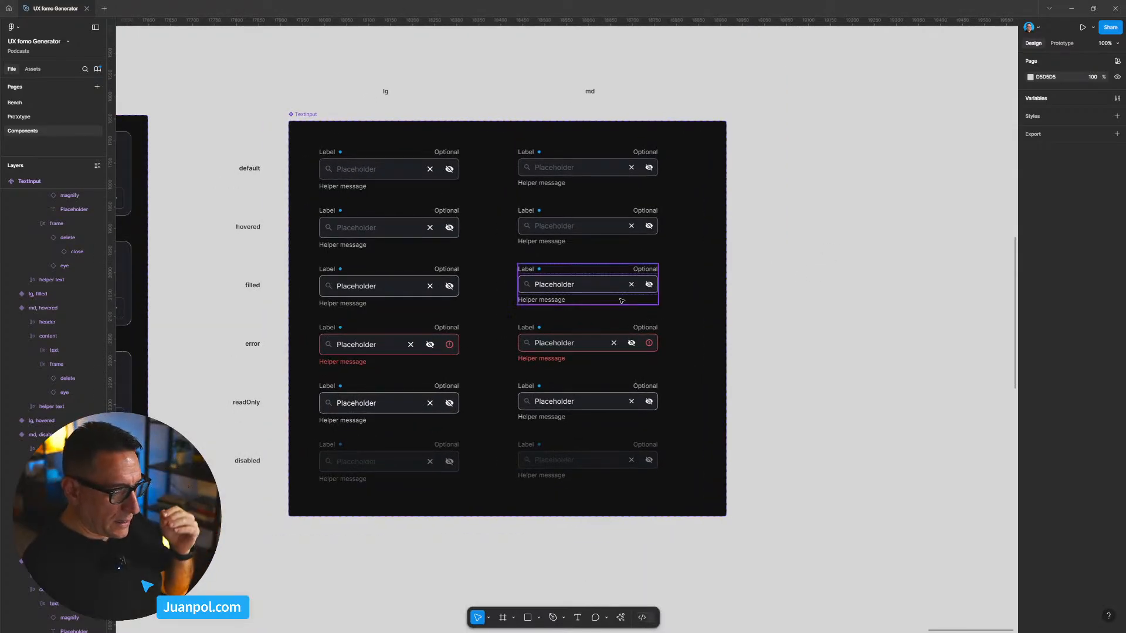
double_click(406, 291)
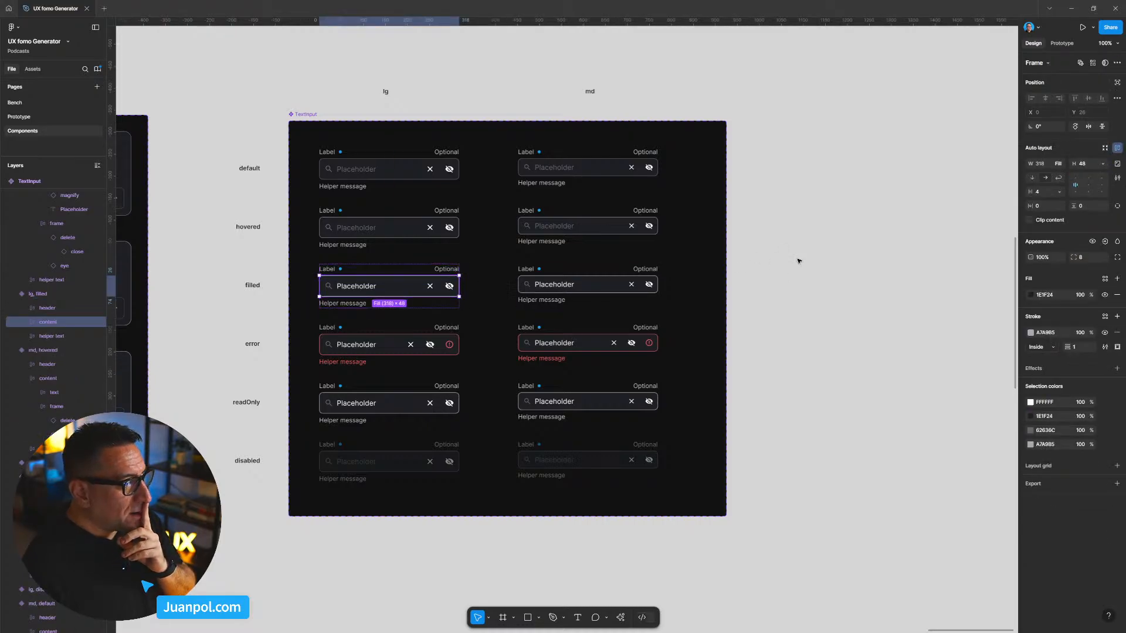
left_click(365, 290, "ctrl")
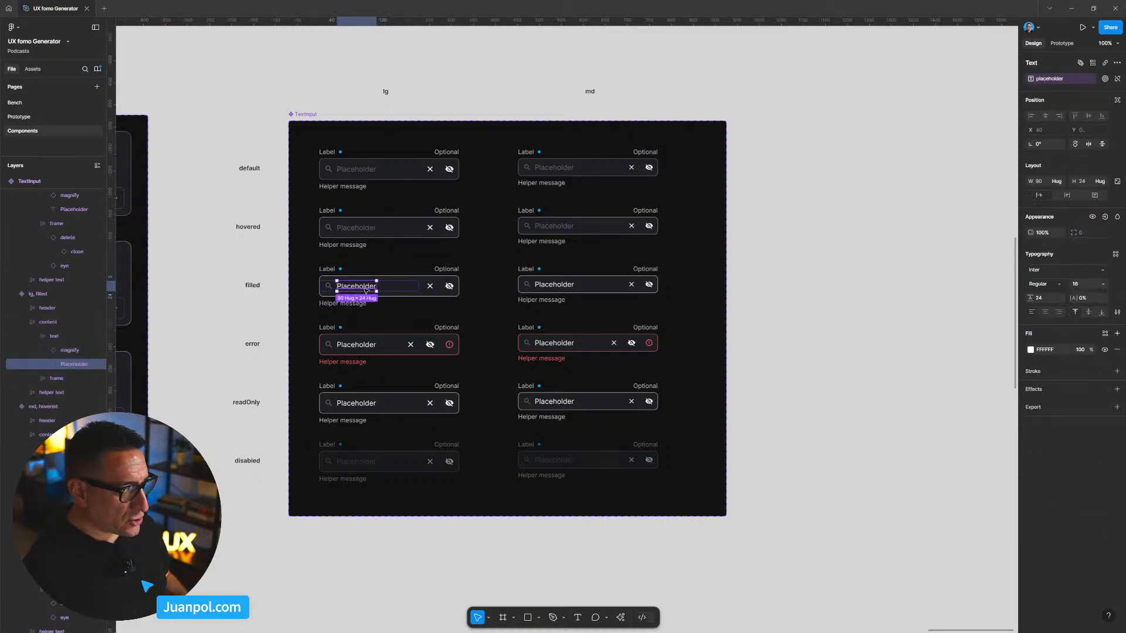
left_click(714, 247)
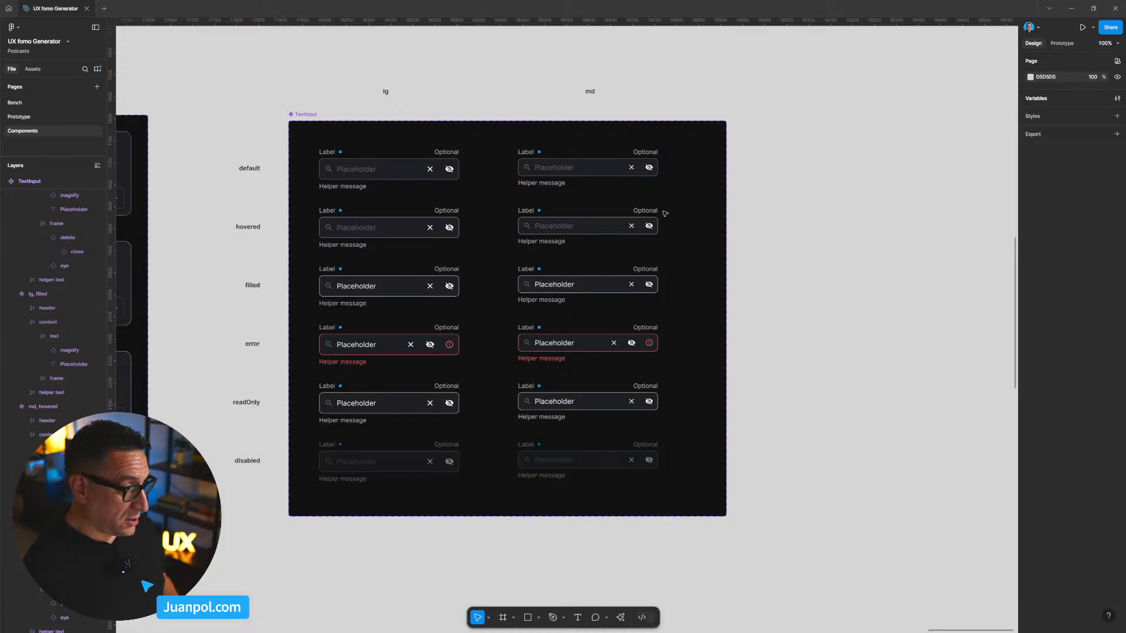
scroll(604, 228, "up", 5)
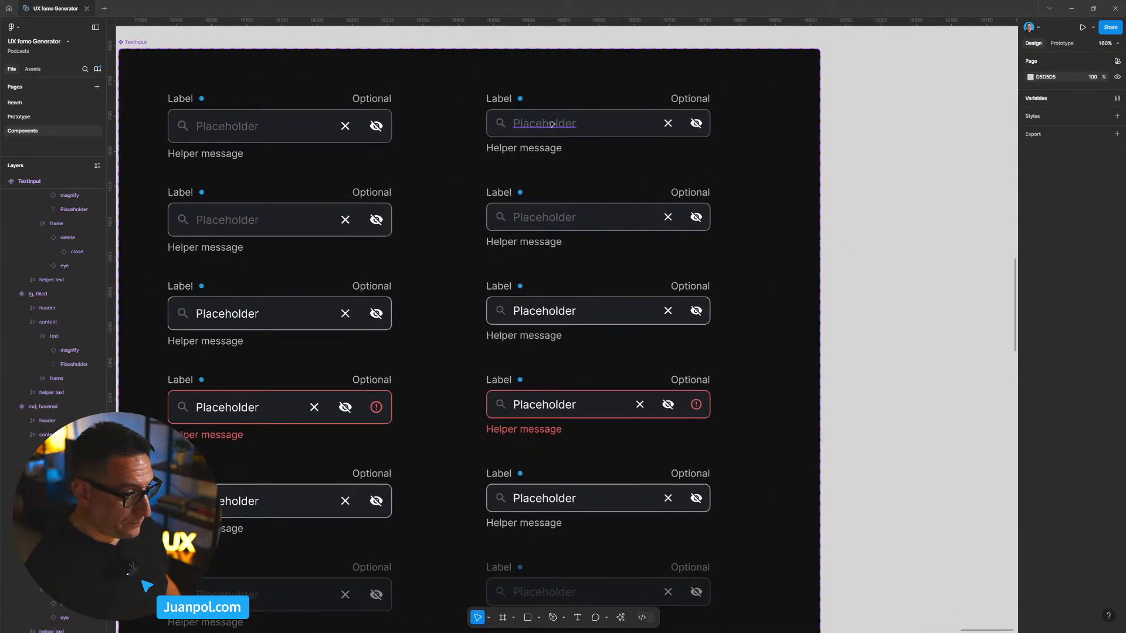
left_click(543, 124, "ctrl")
left_click(542, 217, "ctrl+shift")
left_click(543, 312, "ctrl+shift")
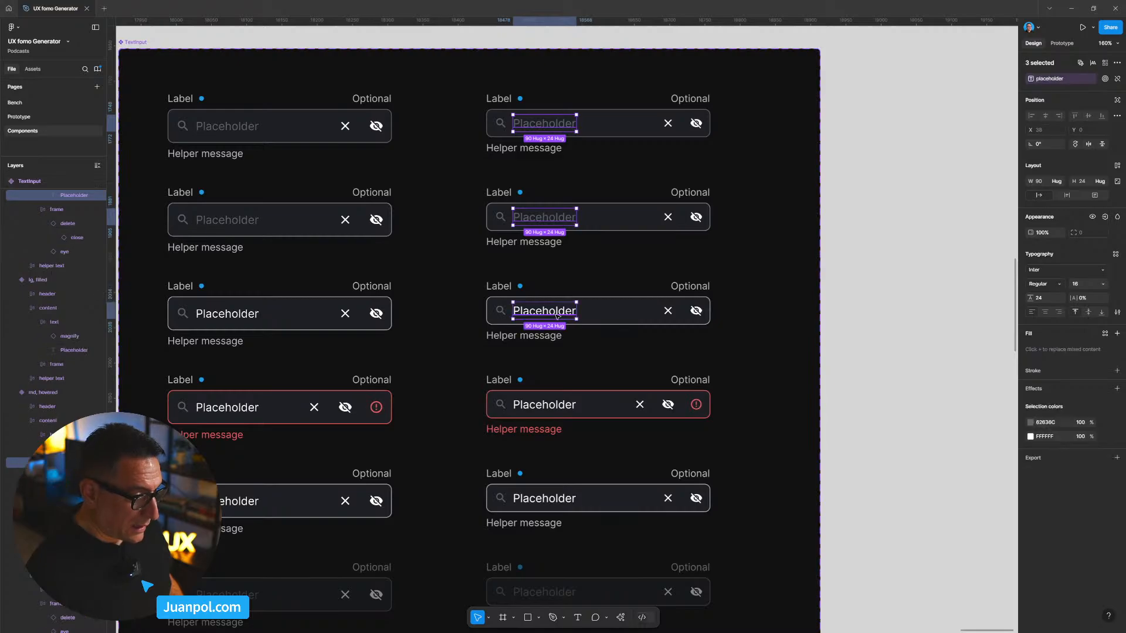
left_click(544, 405, "ctrl+shift")
left_click(544, 499, "ctrl+shift")
scroll(550, 496, "down", 2)
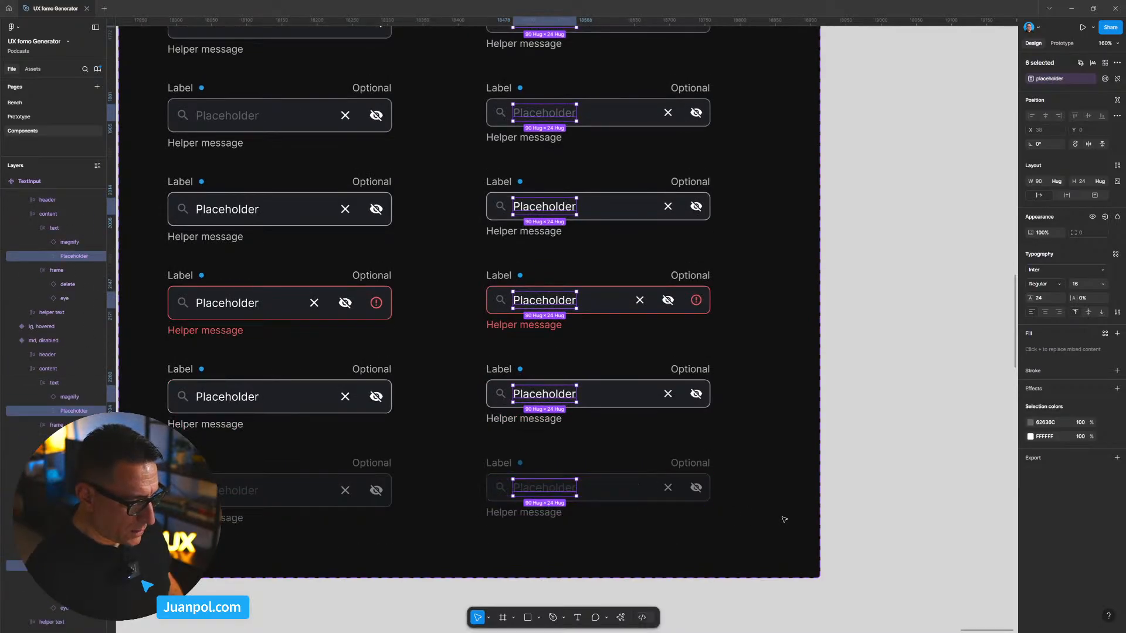
key("Escape")
Step: Set the placeholder text in all six md variants to font size 14 and line height 22
left_click(545, 487, "ctrl")
left_click(544, 394, "ctrl+shift")
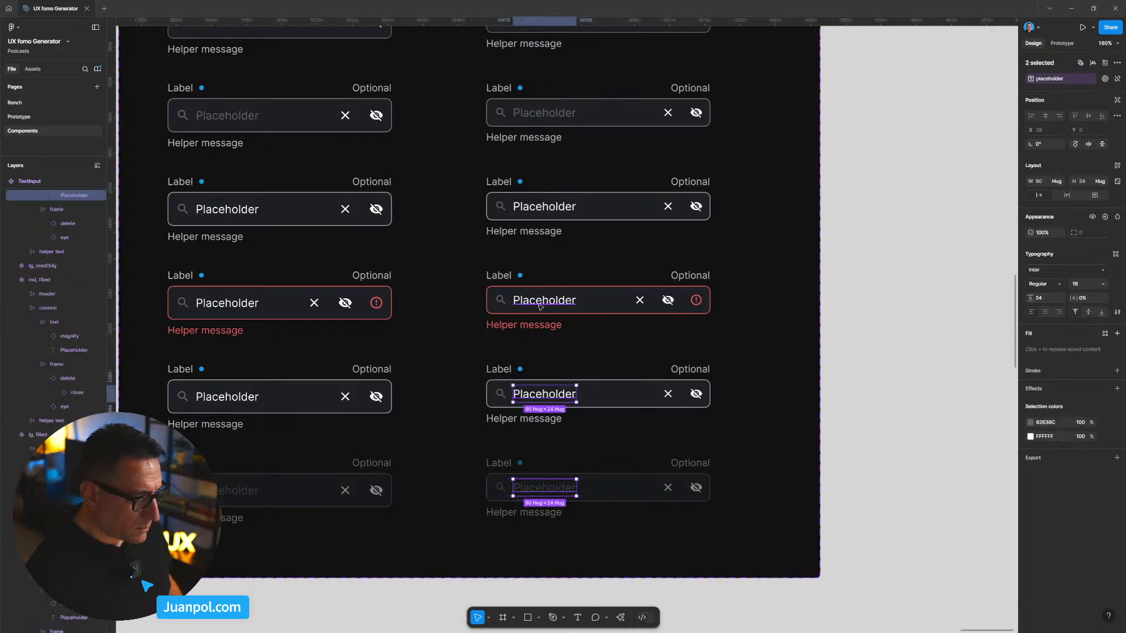
left_click(544, 300, "ctrl+shift")
left_click(544, 207, "ctrl+shift")
left_click(545, 113, "ctrl+shift")
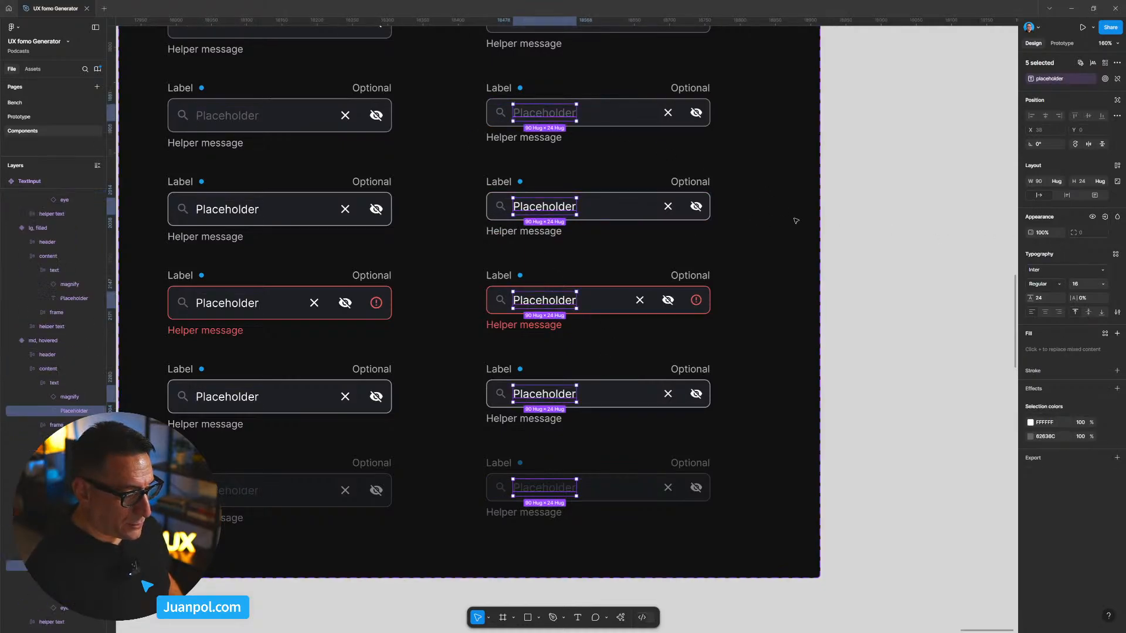
scroll(821, 267, "up", 1)
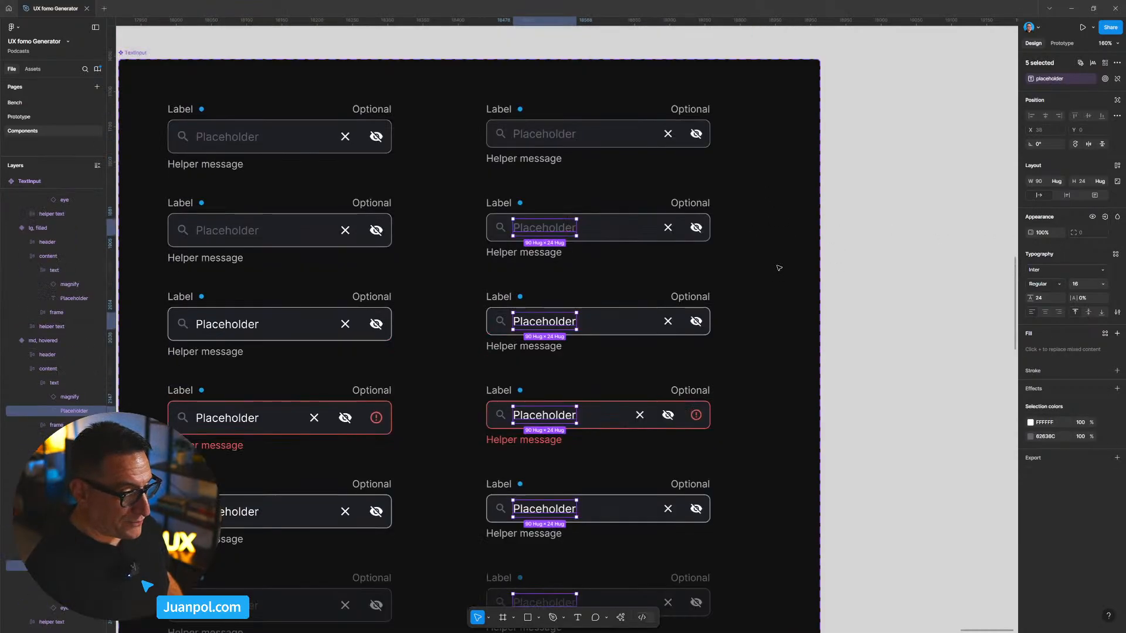
left_click(544, 134, "ctrl+shift")
left_click(1082, 284)
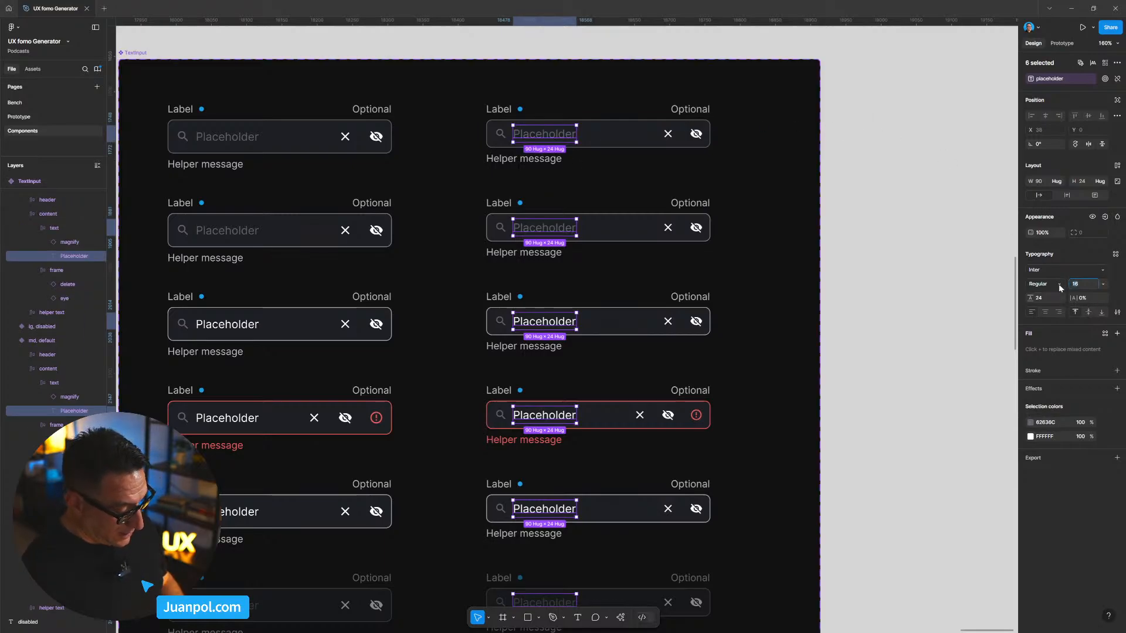
type("14")
key("Return")
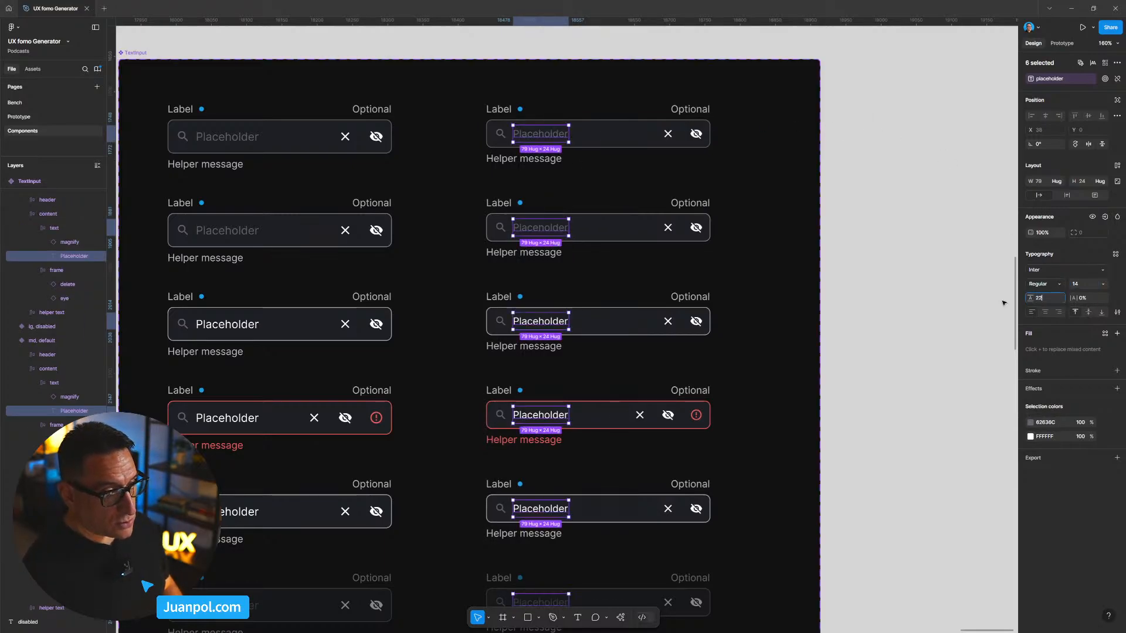
left_click(912, 302)
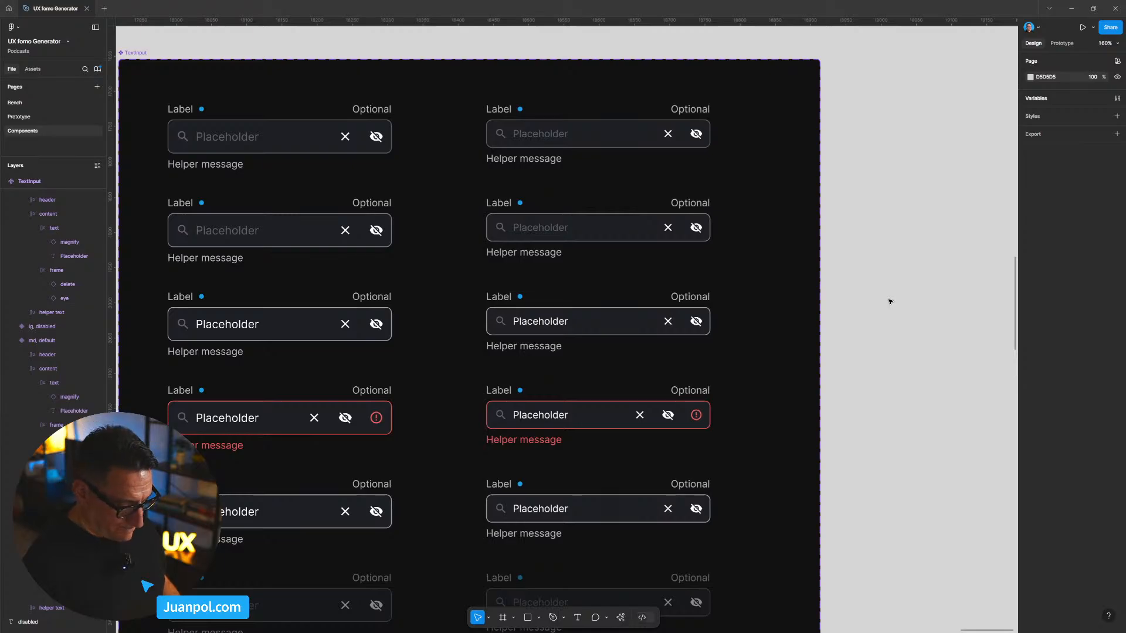
Step: Compare the lg and md columns and check the typography of the md hovered variant's placeholder and label
key("shift+0")
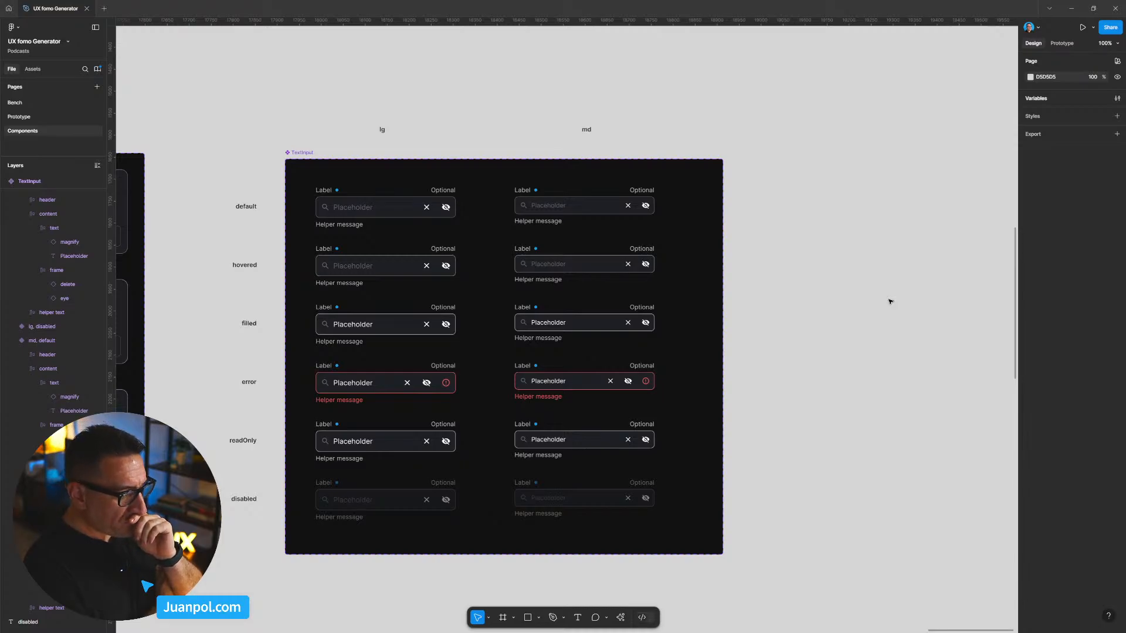
left_click_drag(790, 270, 813, 263)
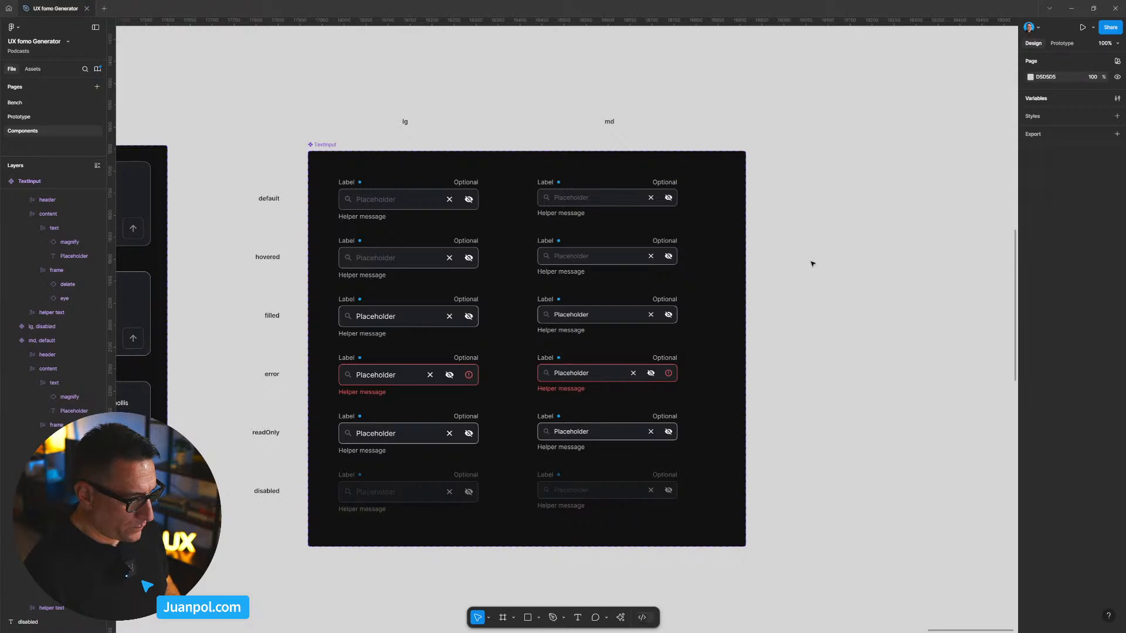
scroll(663, 270, "up", 3)
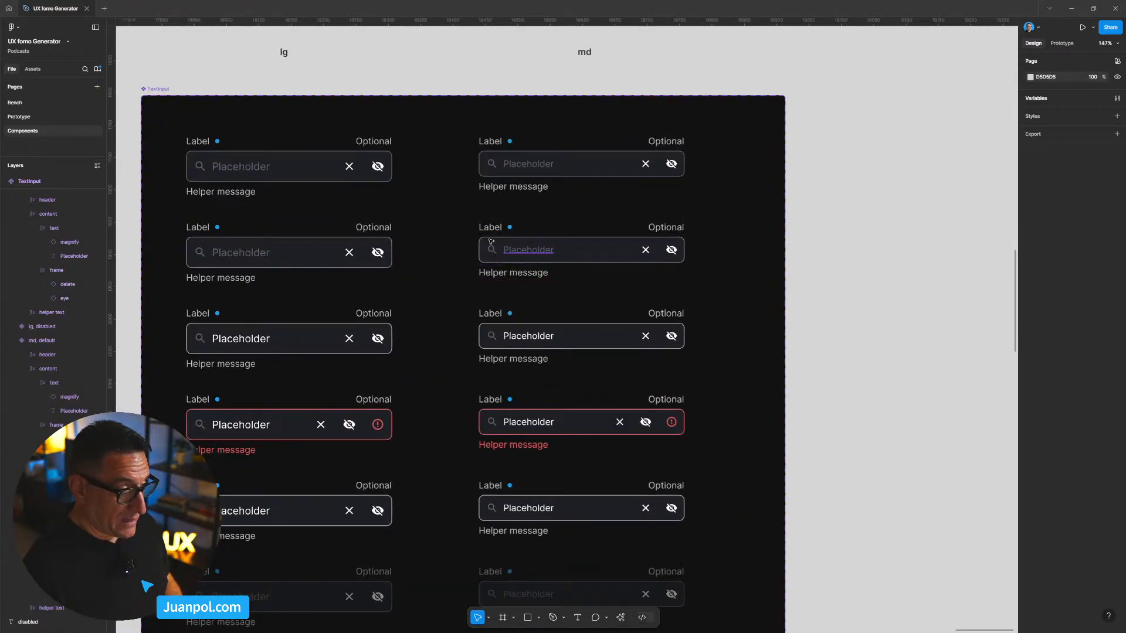
left_click(528, 251, "ctrl")
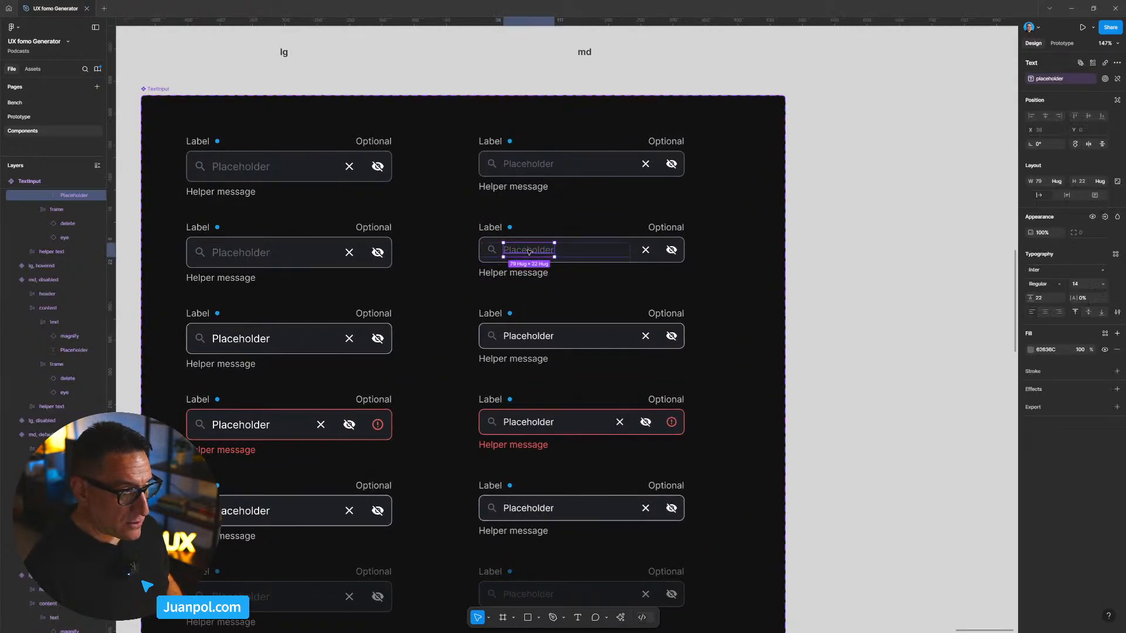
left_click(497, 230, "ctrl")
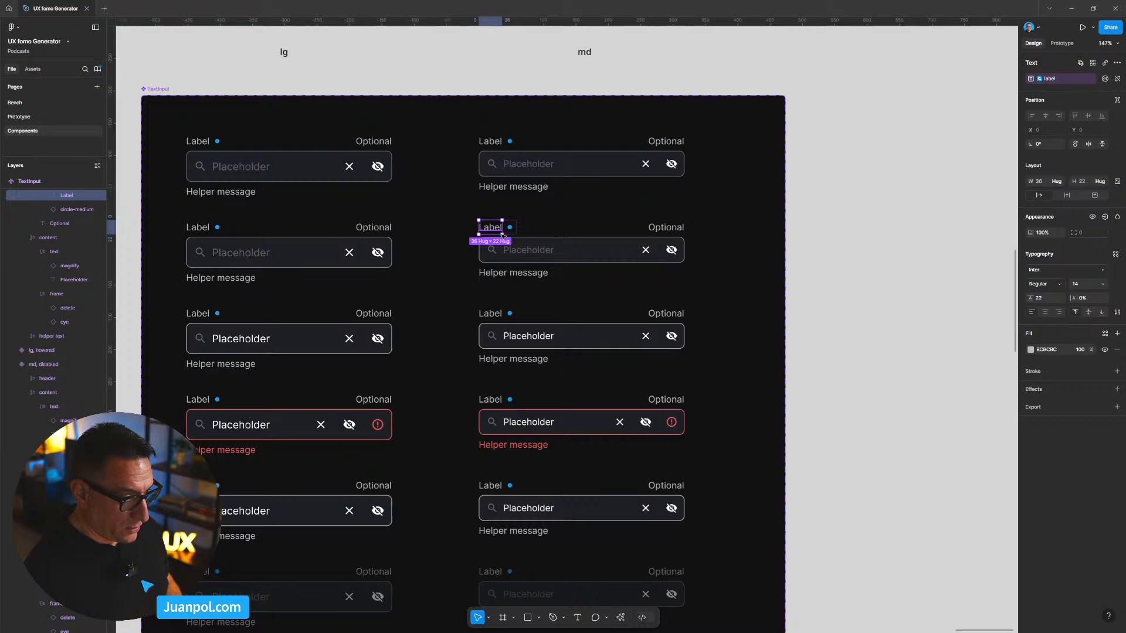
left_click(824, 247)
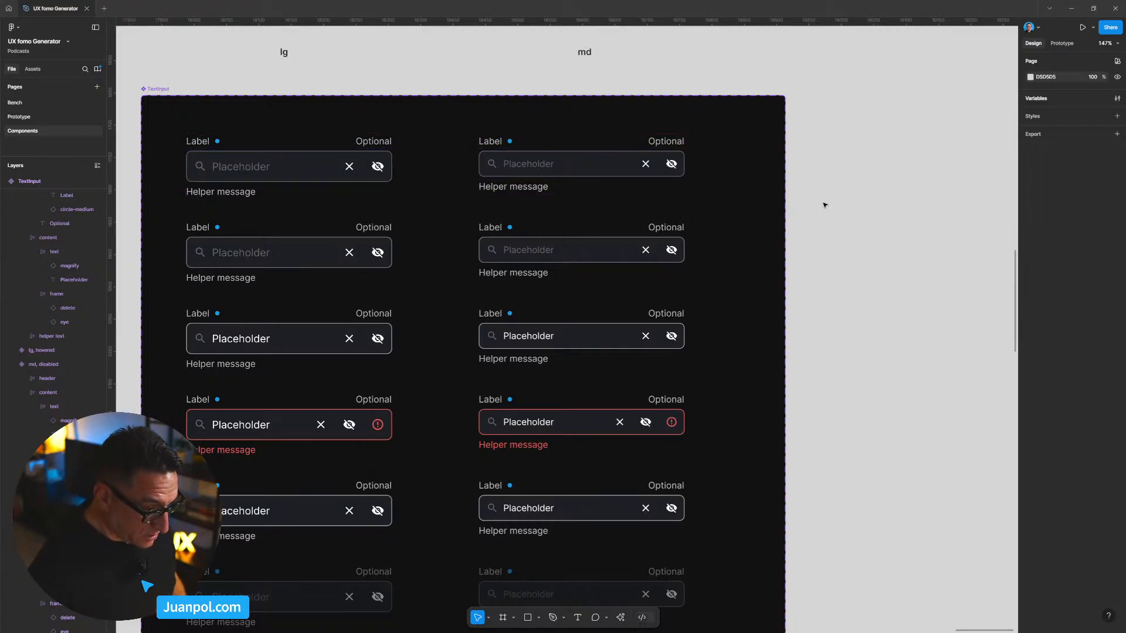
Step: Narrow the TextInput component set to a width of 944
key("shift+0")
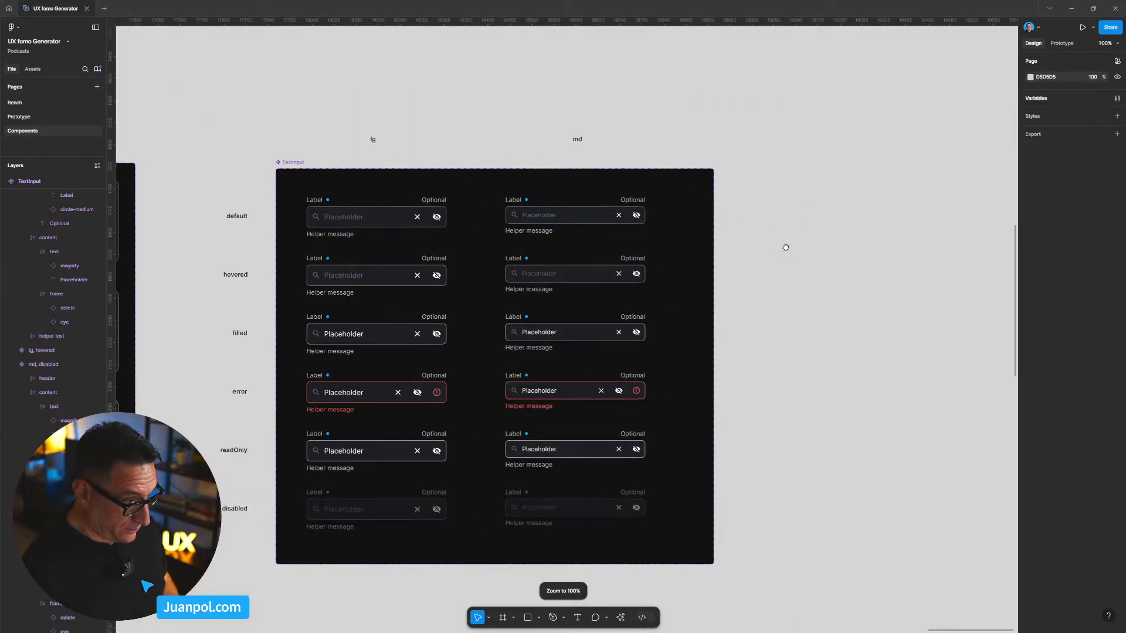
scroll(833, 235, "down", 2)
scroll(723, 174, "up", 2)
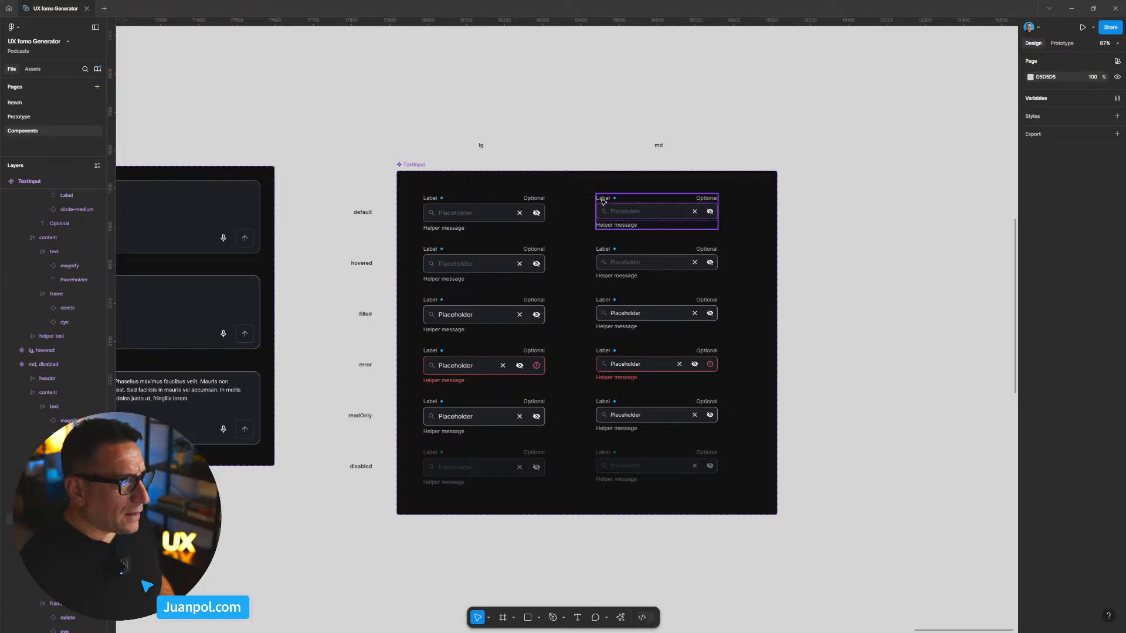
scroll(704, 276, "down", 3)
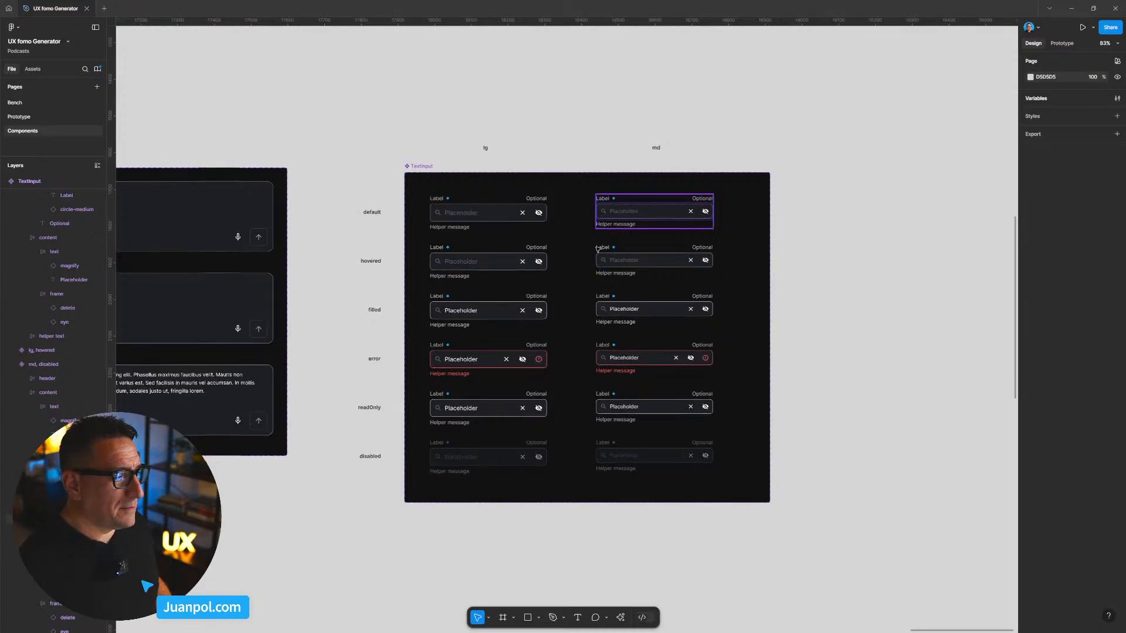
scroll(798, 338, "down", 2)
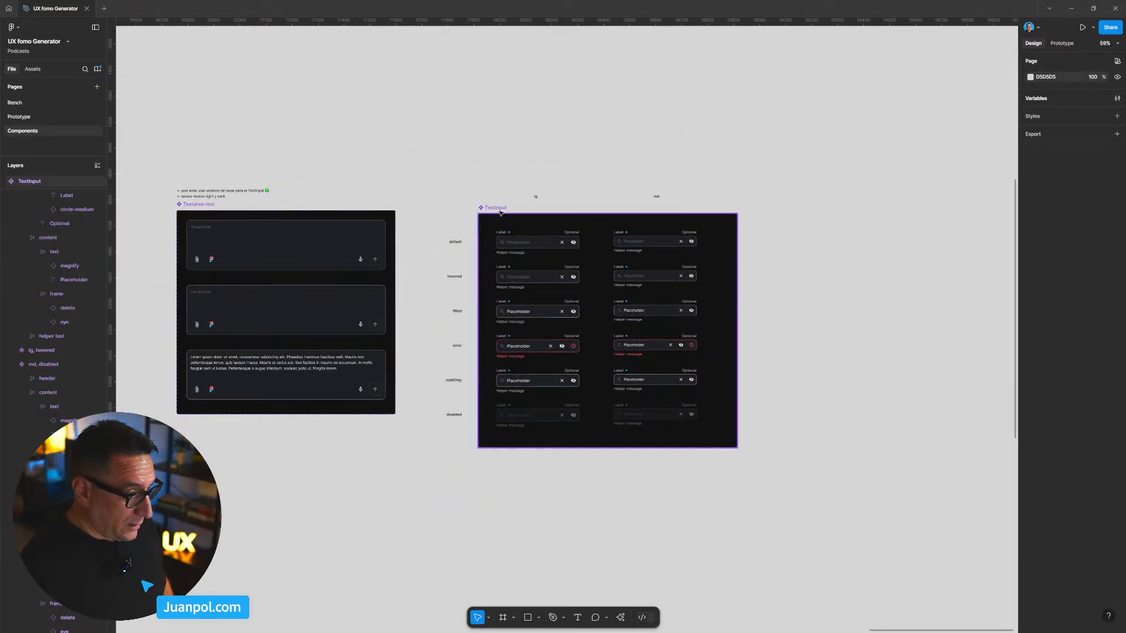
left_click(695, 243)
left_click_drag(733, 252, 724, 253)
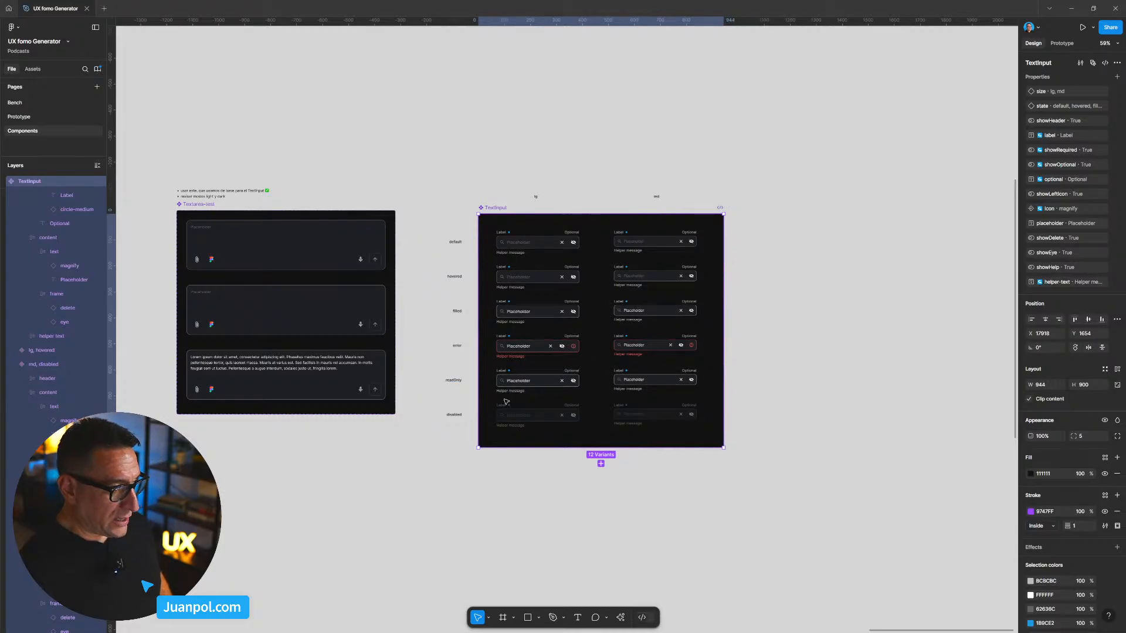
Step: Check the size and dimensions of the close icon button in the md default variant
scroll(643, 283, "up", 5)
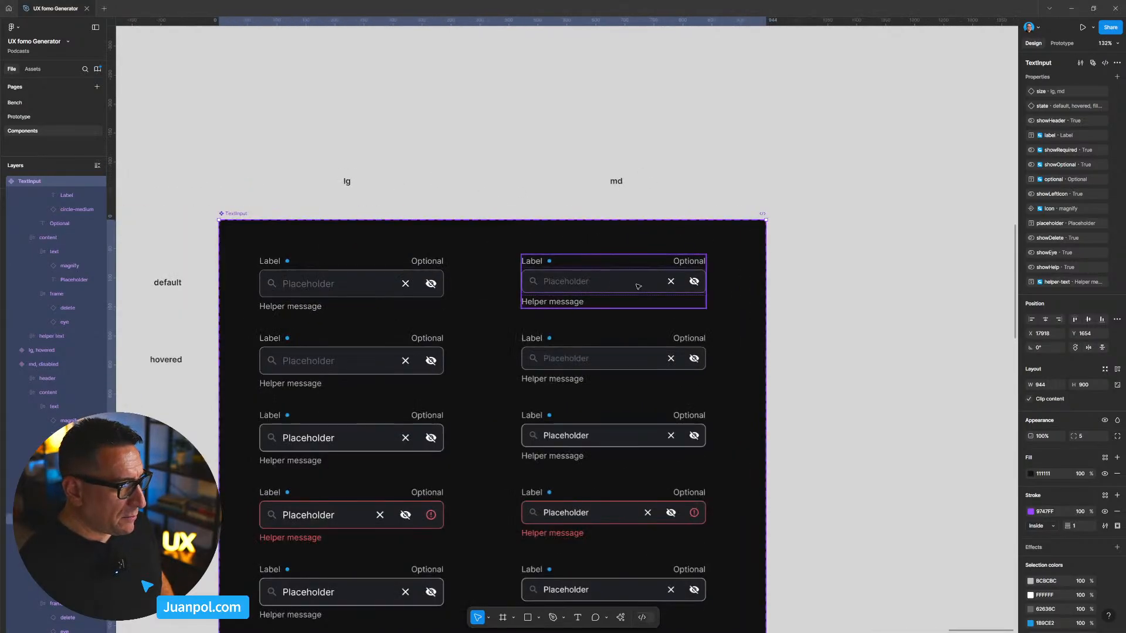
scroll(644, 282, "left", 3)
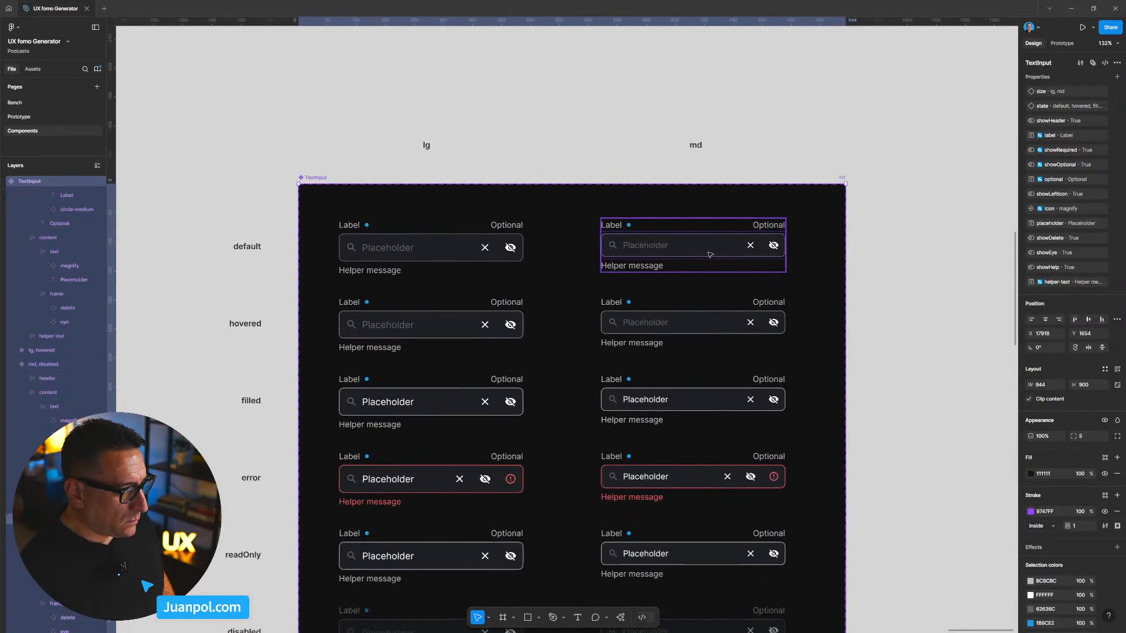
double_click(750, 251)
double_click(750, 251)
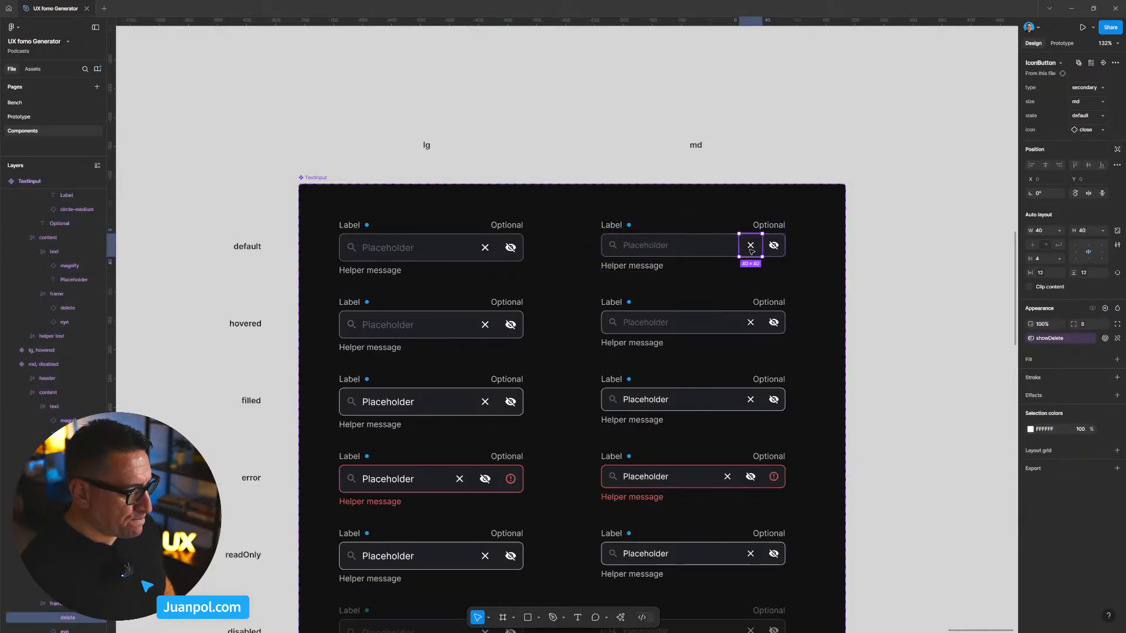
Step: Inspect the size of the arrow icon button in the Textarea-test hover variant
scroll(751, 251, "down", 3)
scroll(751, 251, "left", 5)
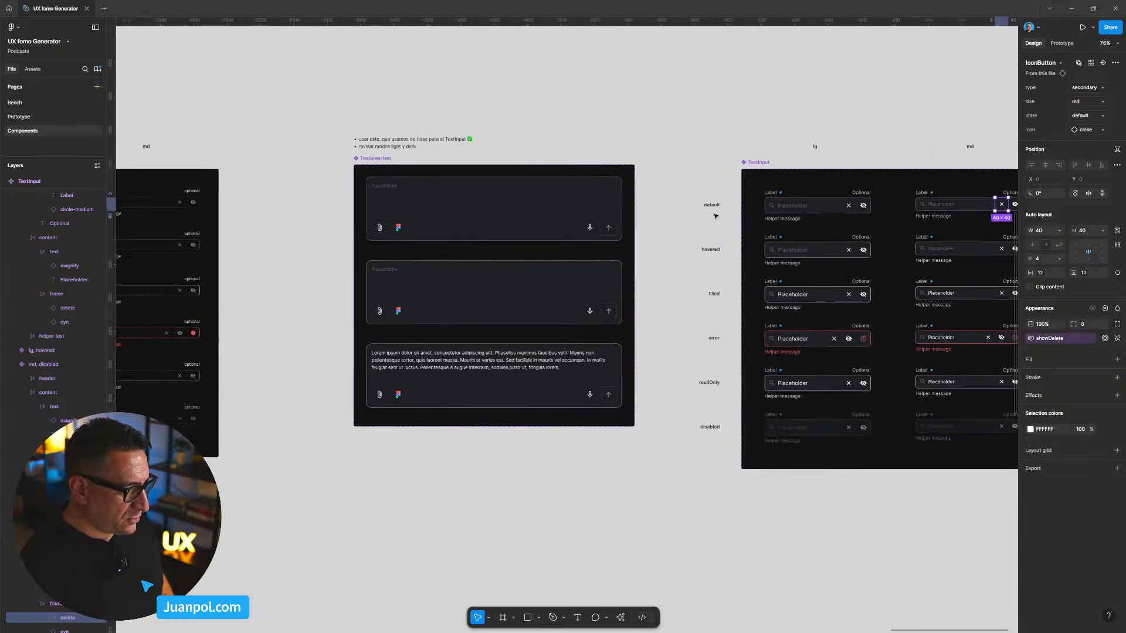
scroll(649, 319, "up", 3)
left_click(735, 290)
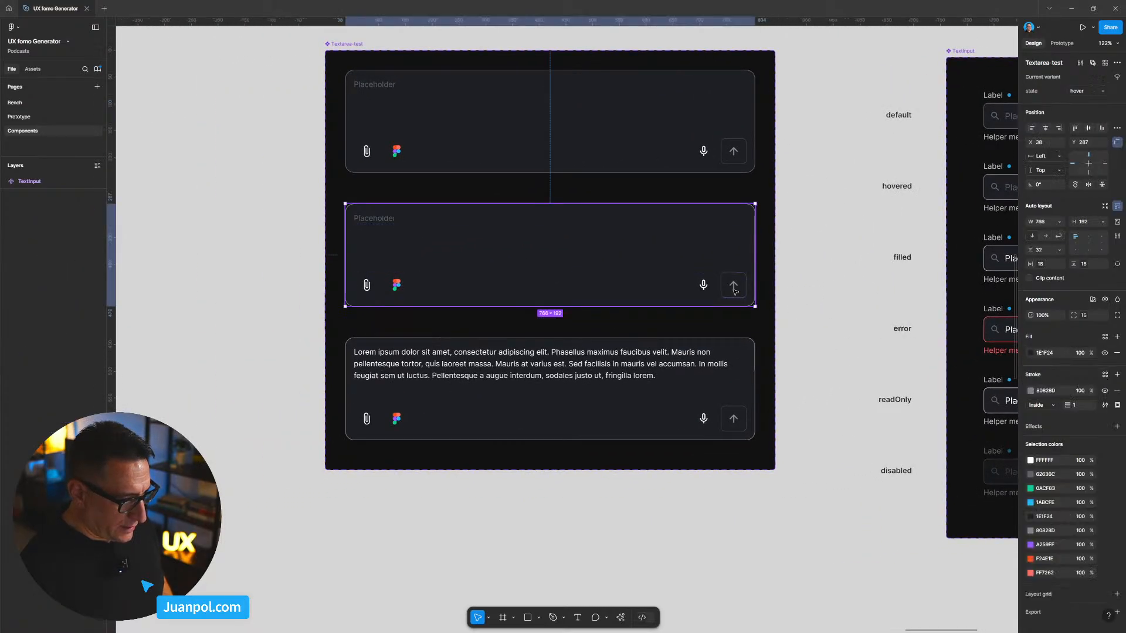
double_click(735, 291)
left_click(735, 292)
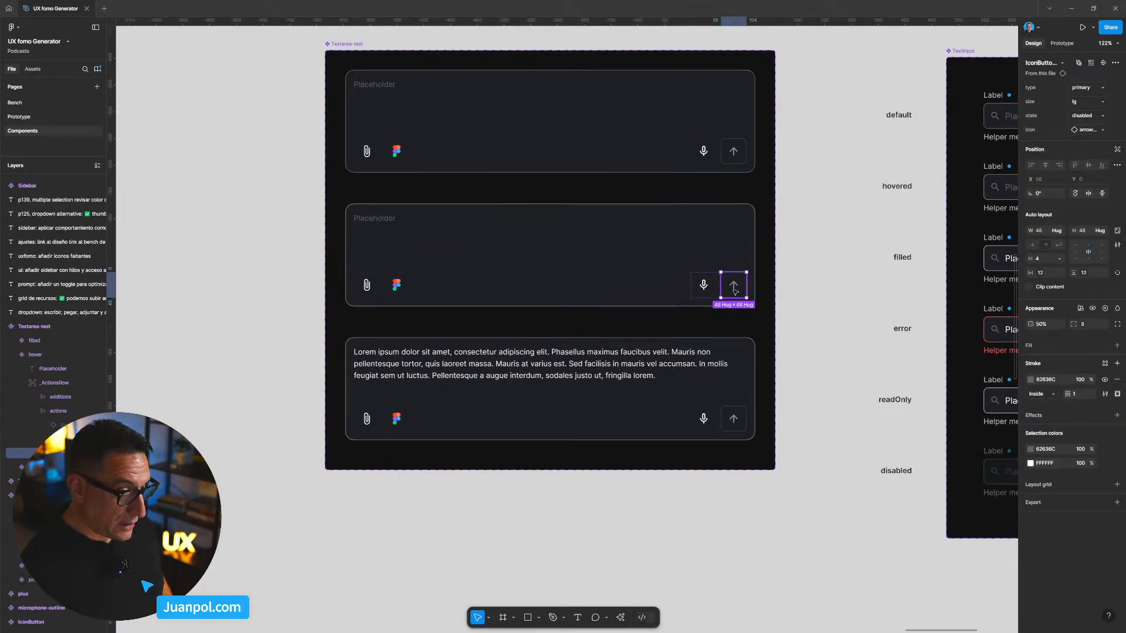
Step: Survey the Components page from the TextInput and Textarea-test sets across to the ColorCel and ColorModal frames
scroll(735, 292, "down", 5)
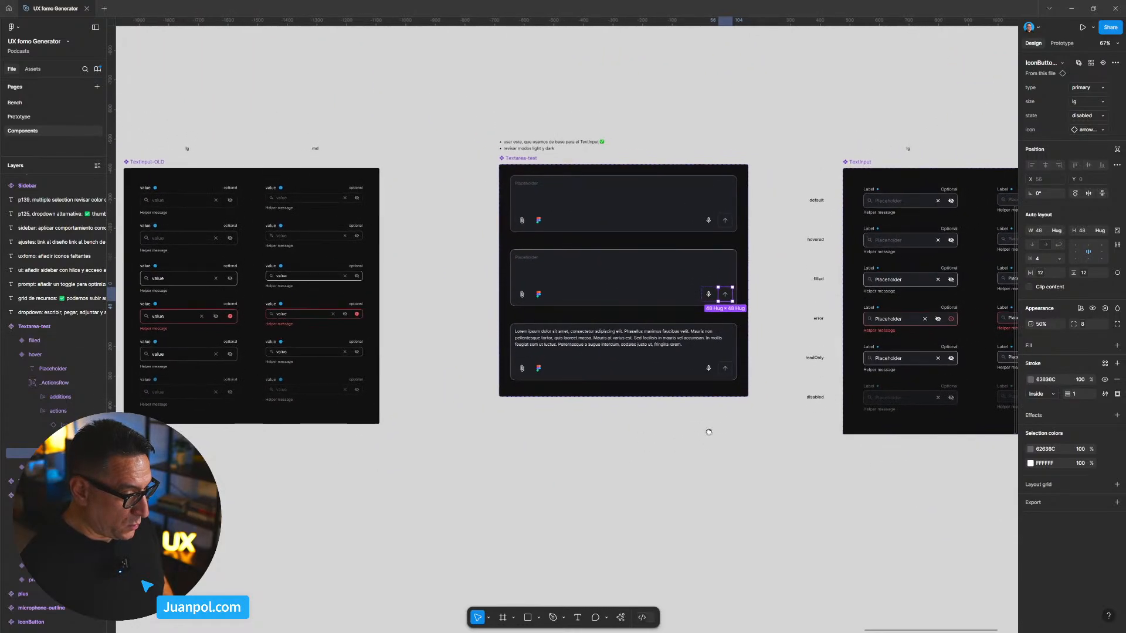
scroll(669, 440, "down", 6)
left_click(722, 266)
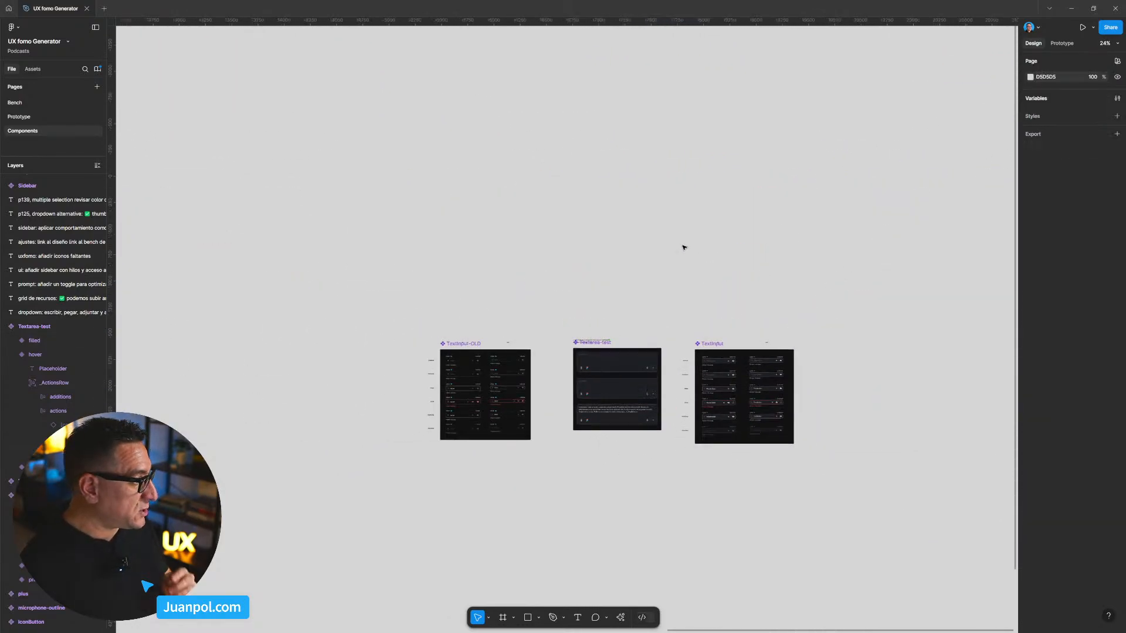
scroll(391, 253, "down", 5)
scroll(504, 259, "left", 10)
scroll(504, 258, "up", 5)
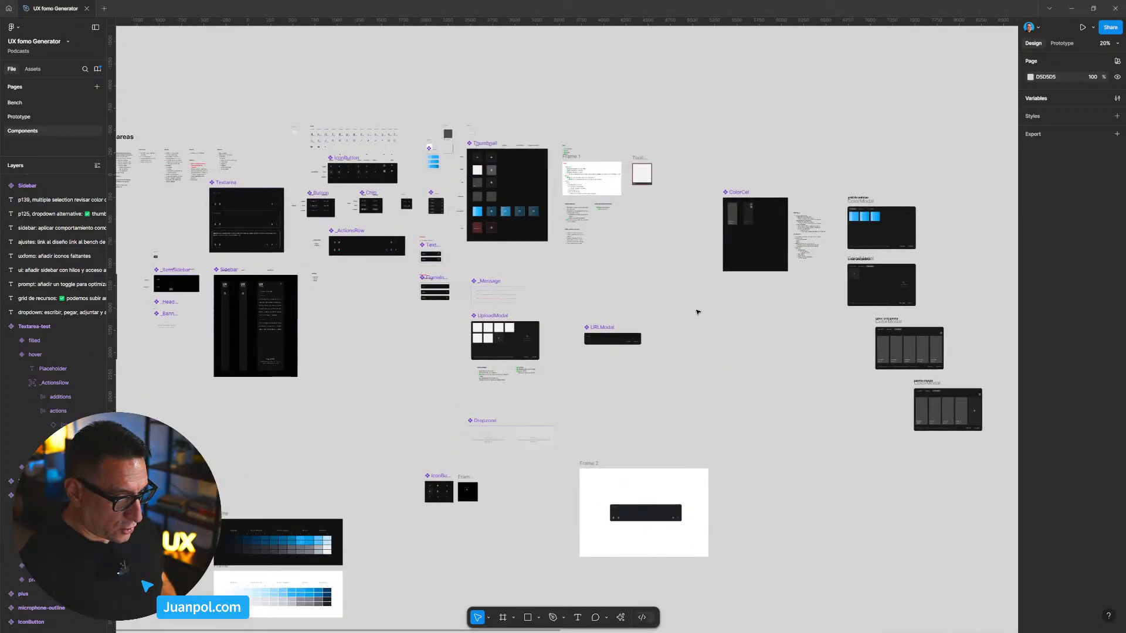
left_click_drag(699, 309, 548, 322)
left_click_drag(668, 316, 508, 320)
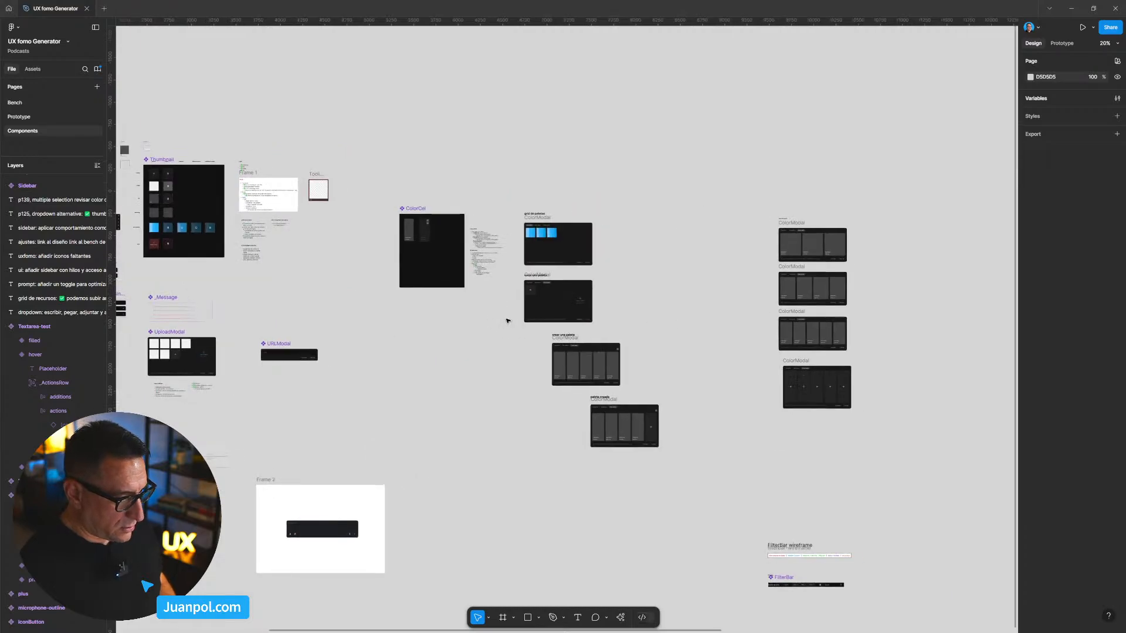
scroll(476, 349, "left", 10)
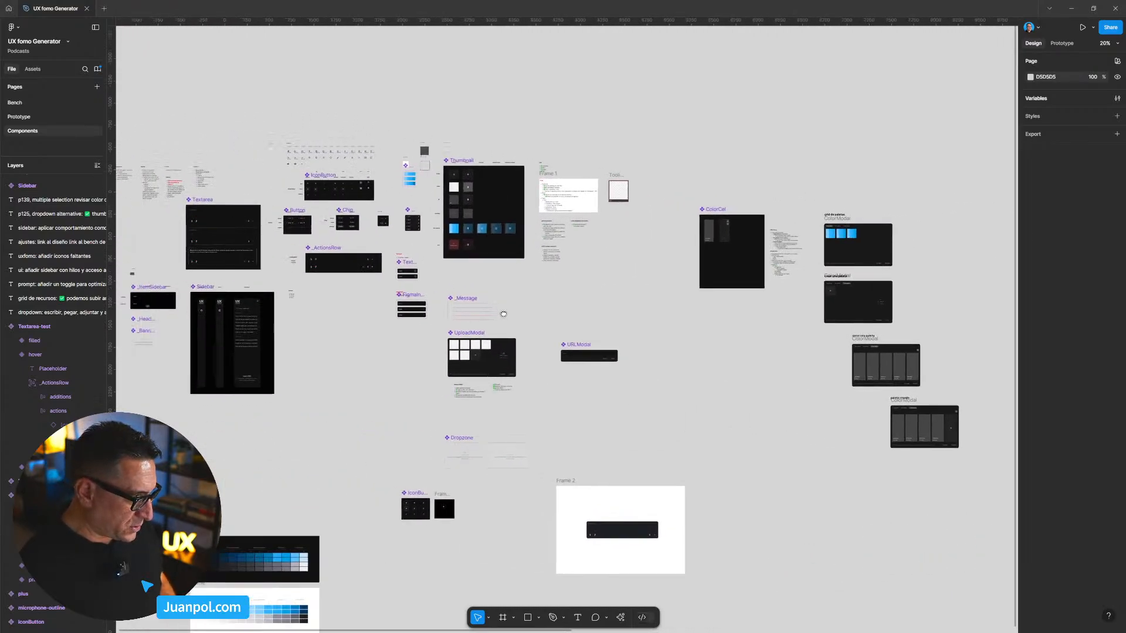
Step: Examine the original Textarea set and its neighbouring components, including IconButton, Button, _ActionsRow and Sidebar
scroll(341, 208, "up", 5)
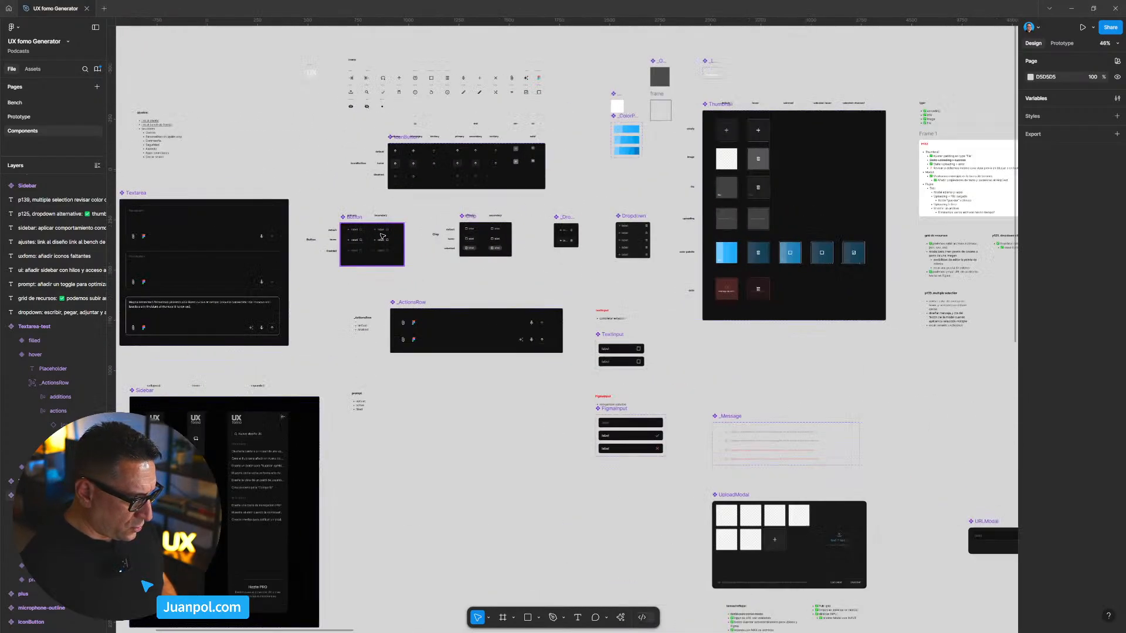
scroll(396, 243, "down", 2)
scroll(410, 247, "up", 8)
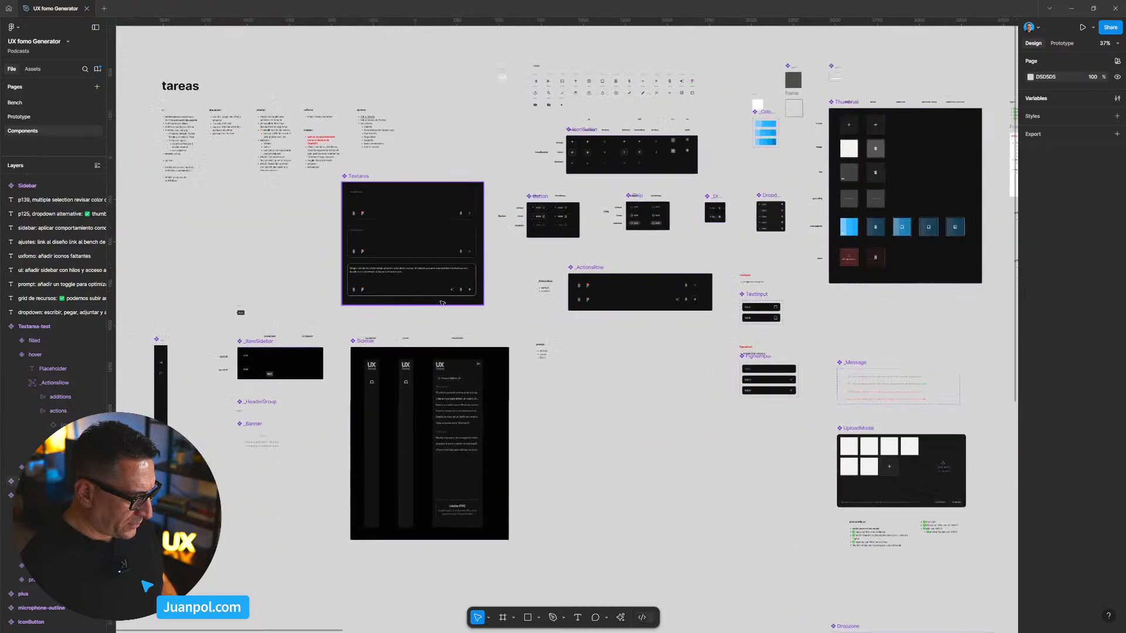
scroll(497, 303, "down", 4)
scroll(497, 304, "down", 2)
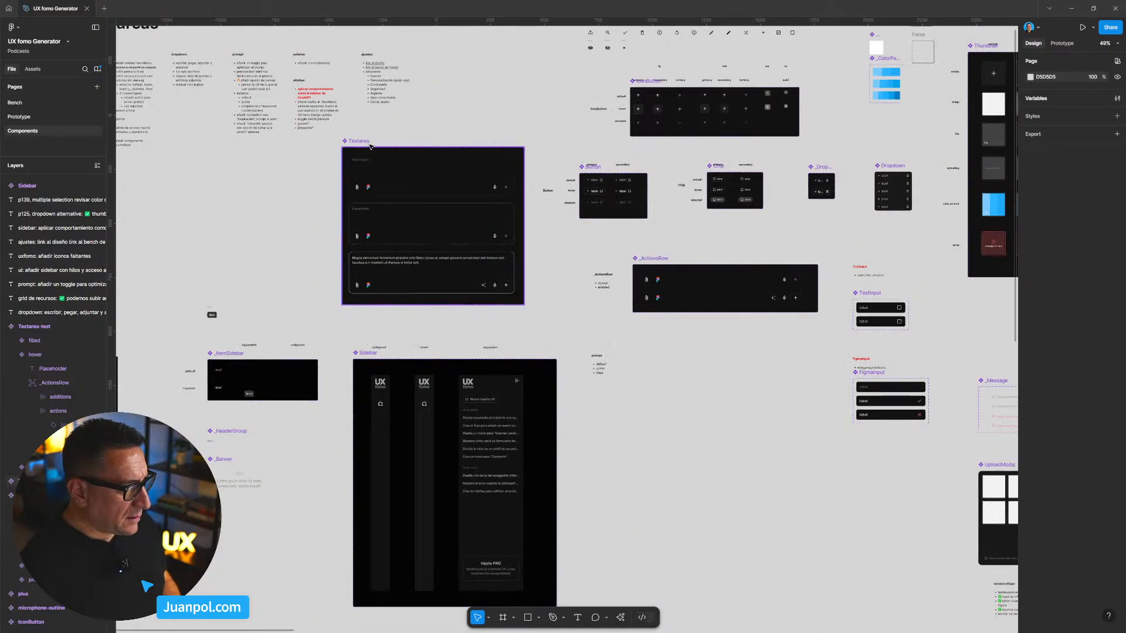
scroll(490, 327, "right", 4)
scroll(490, 327, "down", 3)
scroll(491, 327, "down", 3)
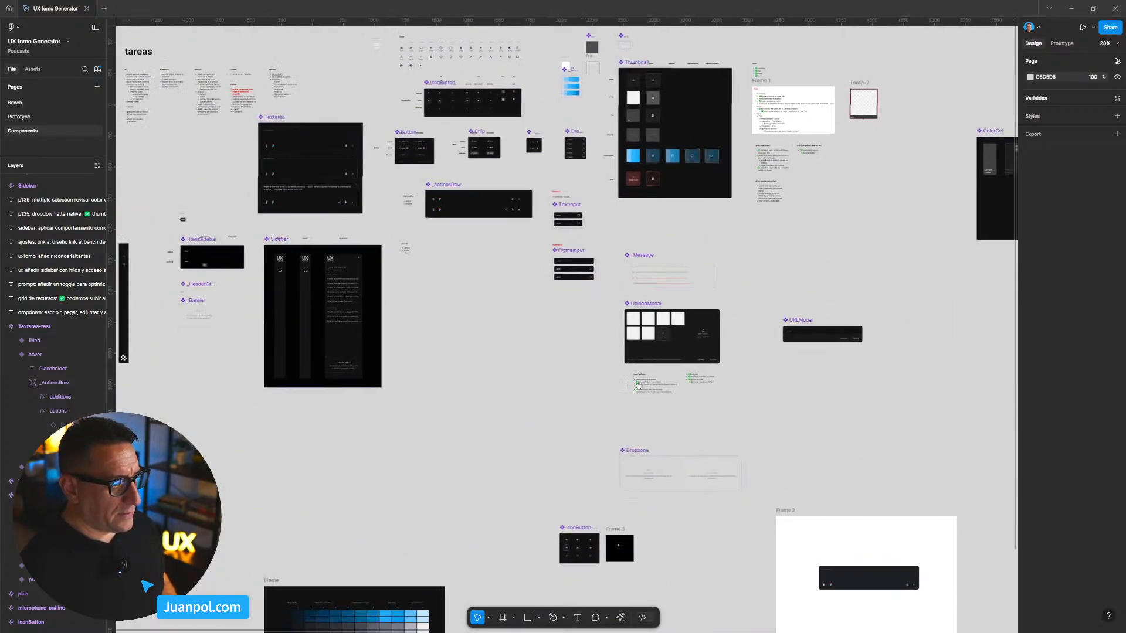
Step: Return to the TextInput-OLD, Textarea-test and TextInput sets and read the note above Textarea-test
scroll(457, 282, "right", 3)
scroll(457, 282, "down", 2)
scroll(457, 282, "right", 4)
scroll(457, 282, "up", 2)
scroll(604, 372, "down", 2)
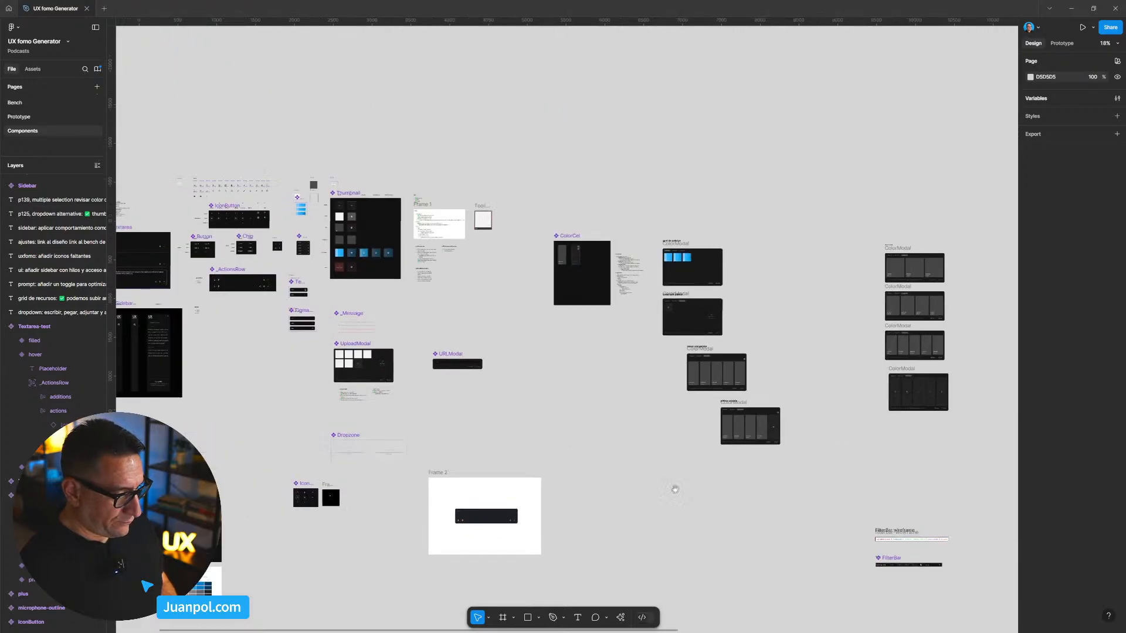
scroll(597, 395, "right", 4)
scroll(596, 395, "down", 2)
scroll(596, 395, "down", 2)
left_click_drag(405, 453, 585, 382)
scroll(586, 382, "up", 2)
scroll(605, 372, "right", 2)
scroll(610, 375, "up", 6)
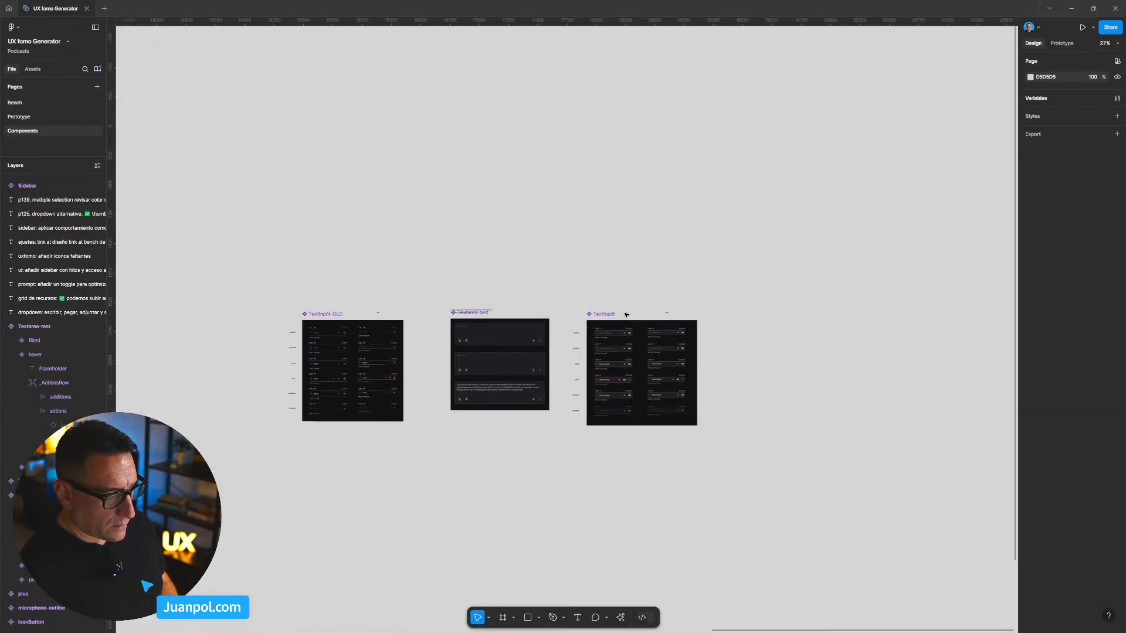
scroll(456, 379, "left", 3)
scroll(455, 378, "down", 2)
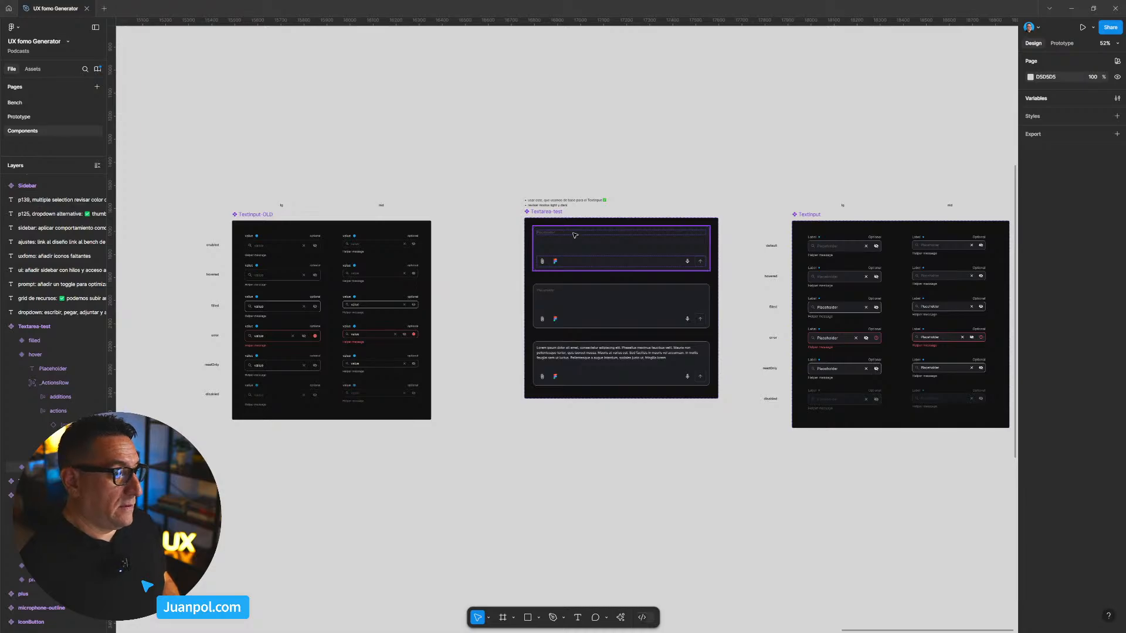
scroll(548, 207, "up", 5)
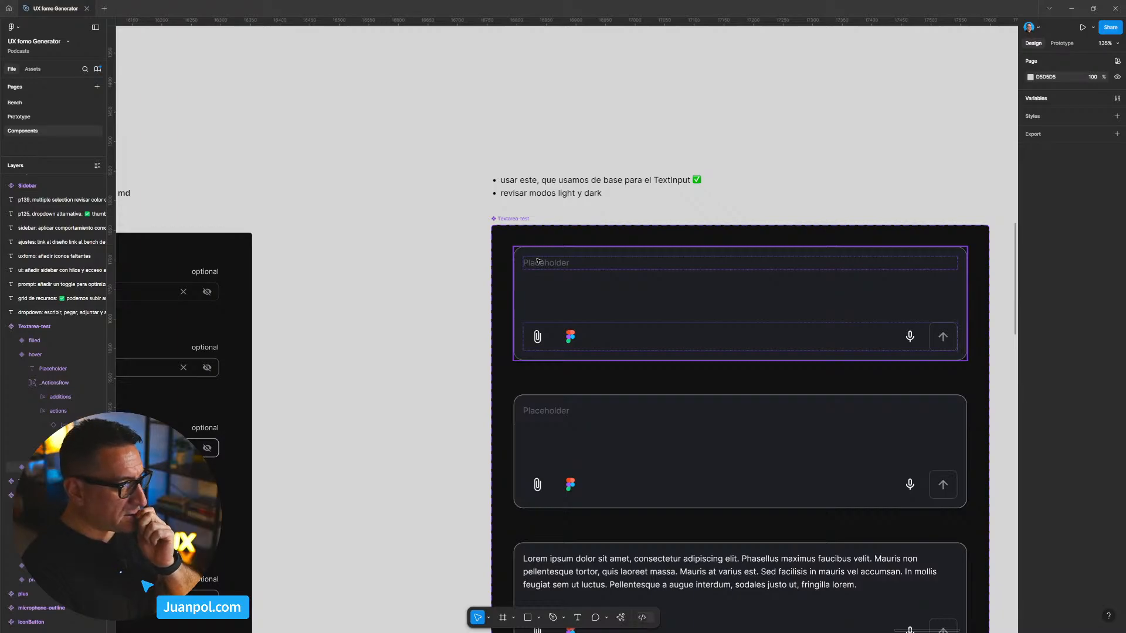
scroll(432, 126, "down", 5, "ctrl")
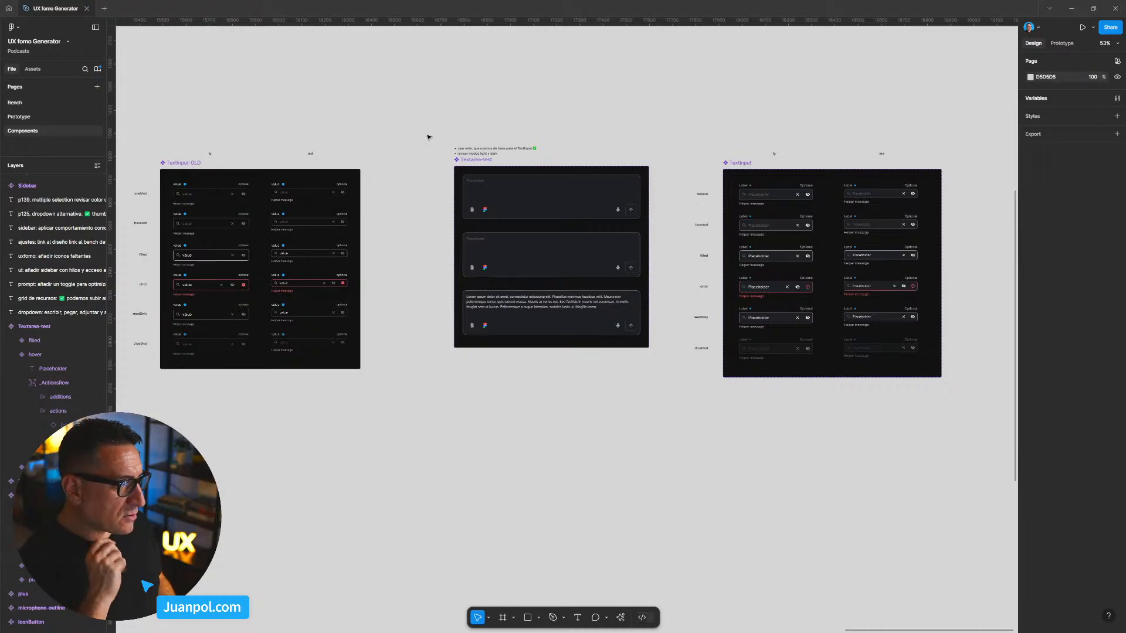
Step: Delete the TextInput-OLD component set together with its size and state labels
scroll(430, 141, "down", 1, "ctrl")
scroll(394, 126, "left", 3)
left_click_drag(311, 135, 595, 363)
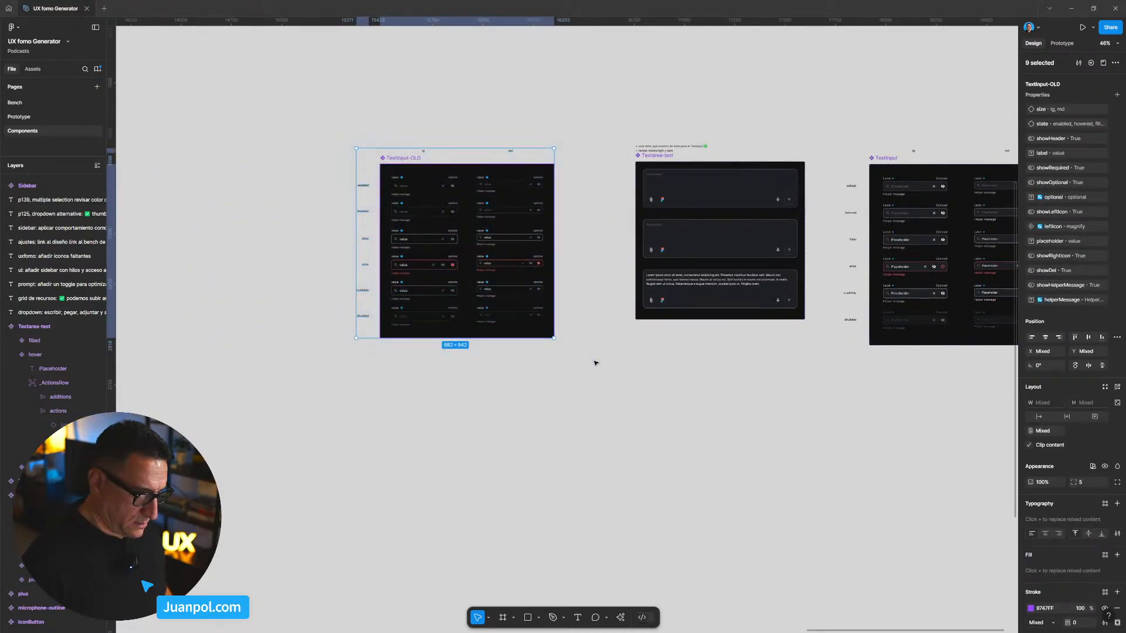
key("Delete")
Step: Move the Textarea-test and TextInput sets with their labels and note into the main component area, below Frame 2
scroll(596, 363, "down", 8, "ctrl")
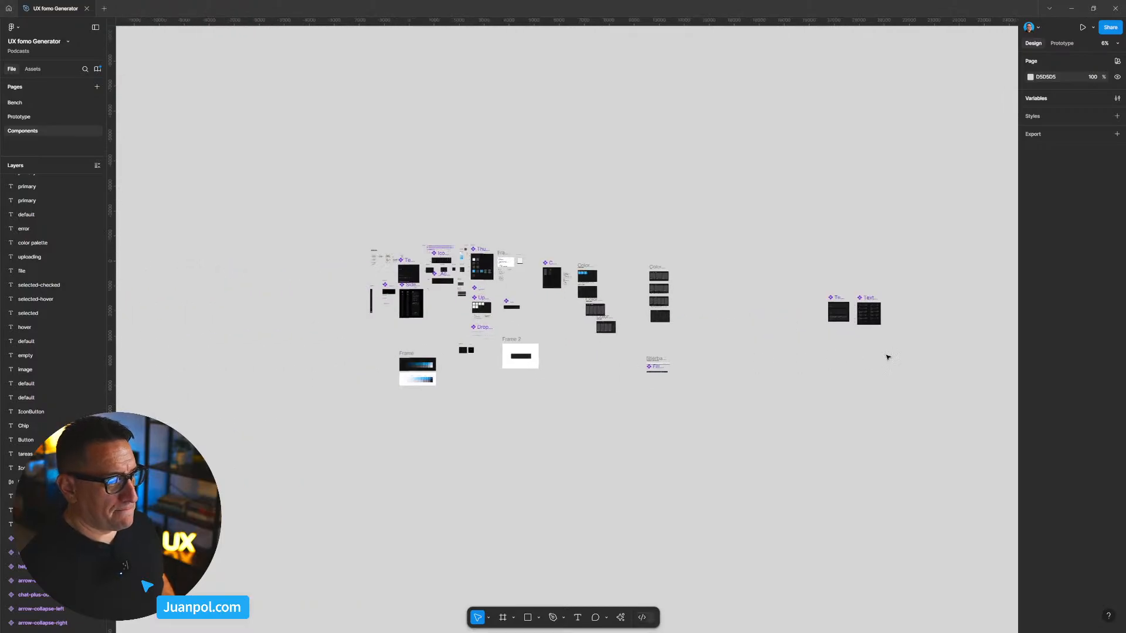
left_click_drag(944, 339, 799, 284)
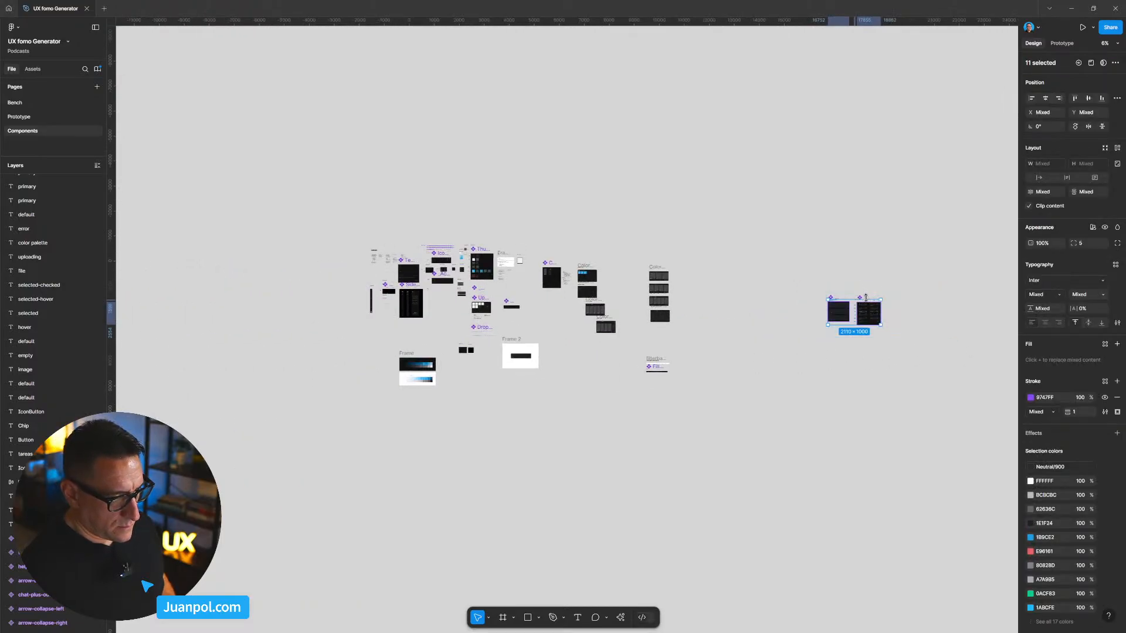
left_click_drag(865, 297, 523, 383)
scroll(482, 373, "up", 4, "ctrl")
left_click_drag(497, 306, 524, 232)
left_click_drag(474, 188, 501, 274)
scroll(500, 274, "down", 1)
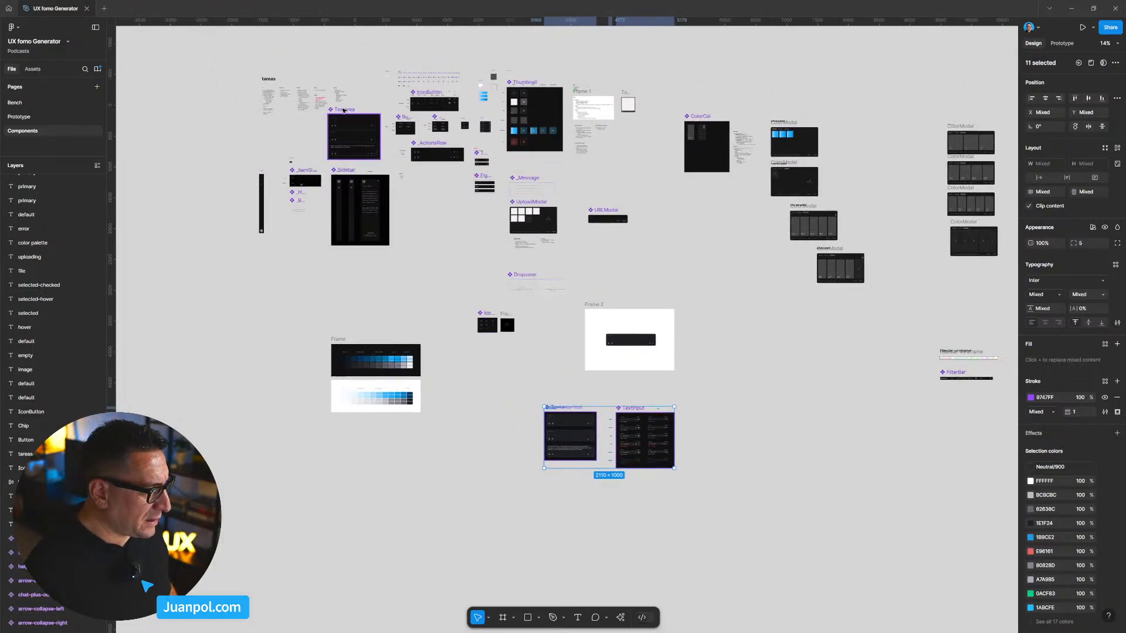
Step: Move the Sidebar components, their labels and the two palette frames down to free space beneath Textarea
left_click_drag(452, 449, 515, 415)
scroll(201, 170, "up", 3)
left_click(537, 539)
left_click_drag(549, 546, 229, 133)
left_click(314, 127, "shift")
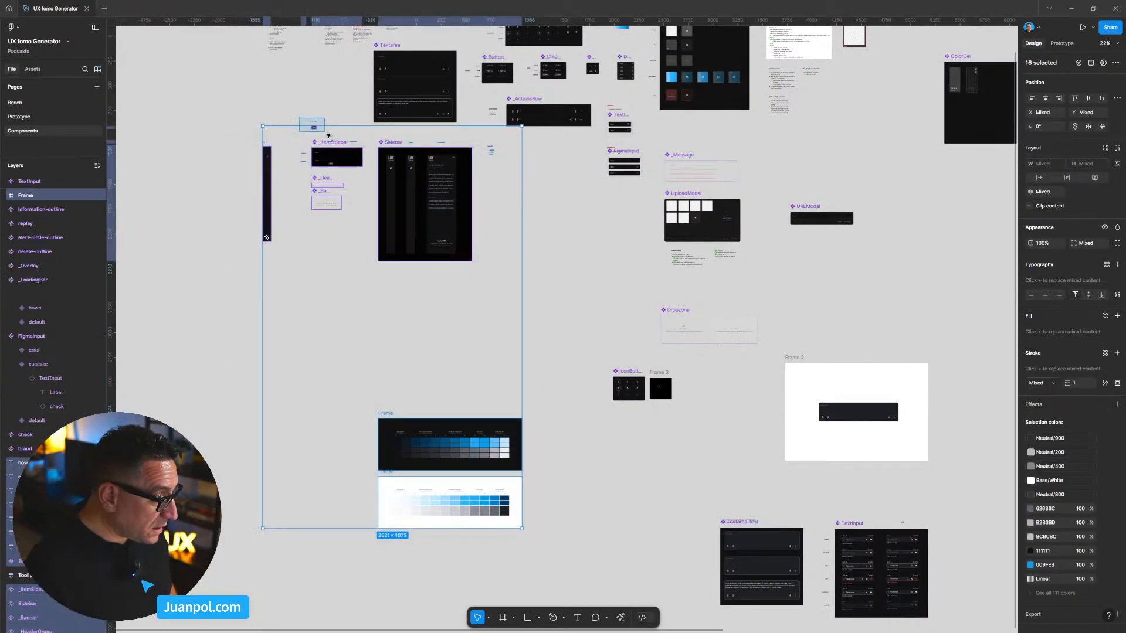
left_click_drag(345, 185, 346, 306)
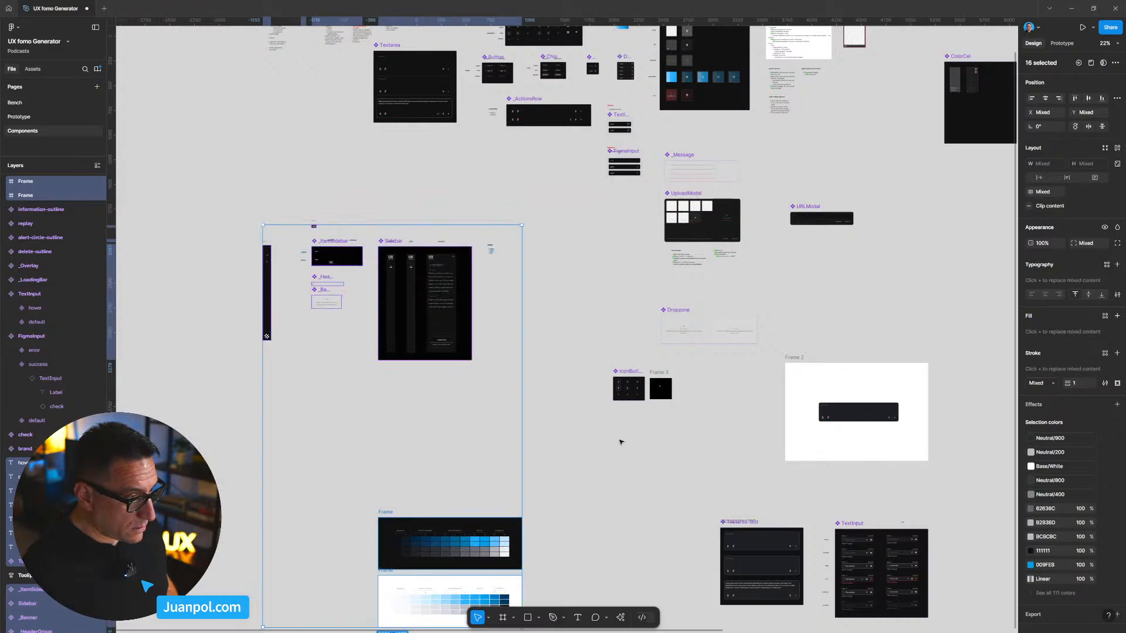
Step: Move Textarea-test with its note into the space between Textarea and Sidebar
scroll(622, 446, "down", 2)
left_click(623, 448)
left_click_drag(707, 499, 470, 230)
key("ctrl+z")
left_click_drag(675, 488, 762, 582)
left_click_drag(723, 523, 470, 241)
Step: Switch Frame 2's colors variable mode to dark
scroll(708, 322, "down", 5)
scroll(708, 322, "right", 5)
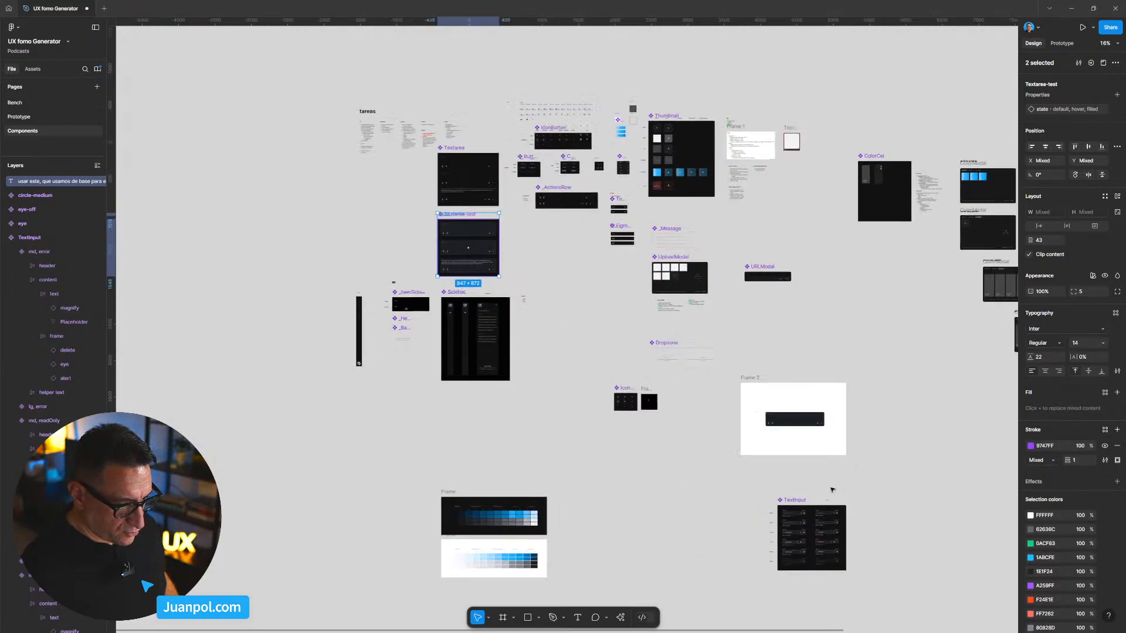
scroll(708, 322, "down", 5)
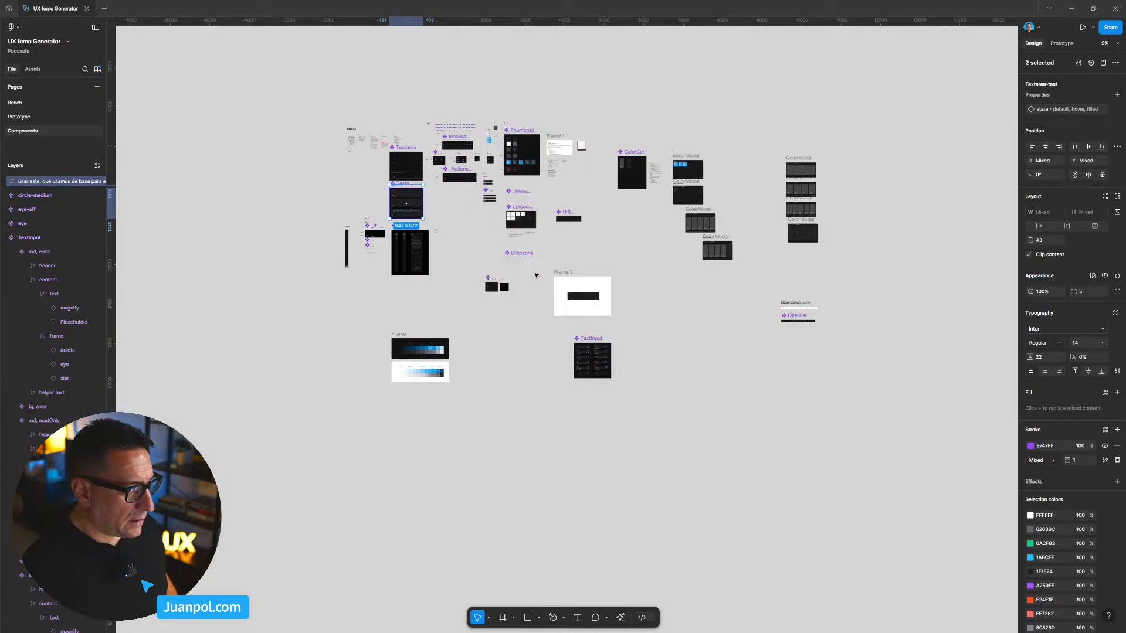
scroll(521, 275, "up", 5)
left_click_drag(608, 276, 695, 263)
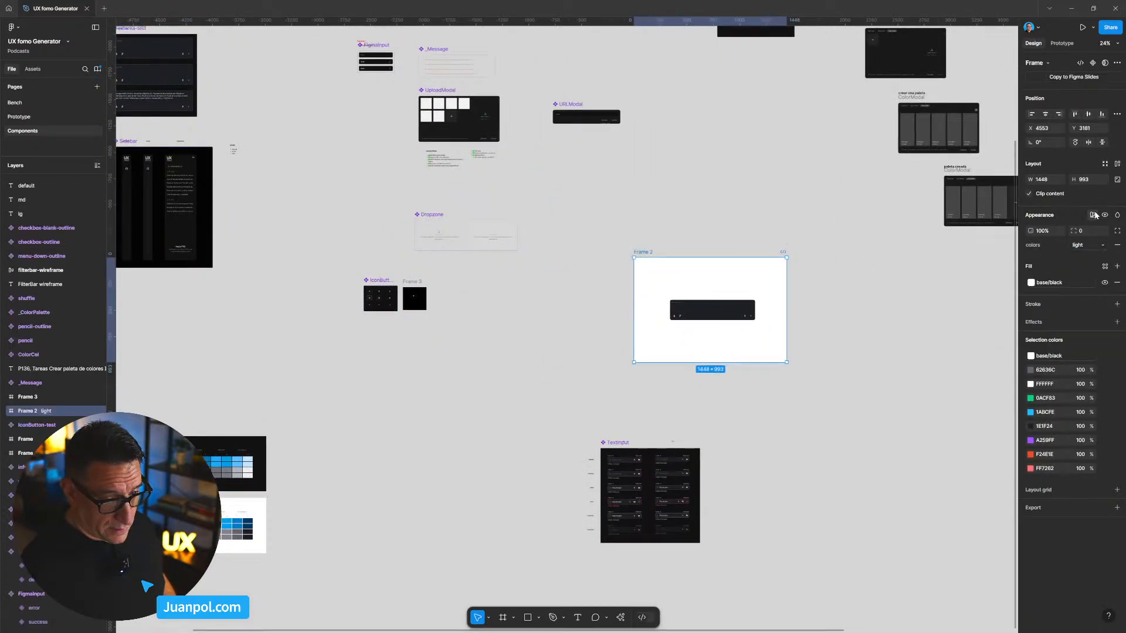
left_click(1079, 246)
left_click(995, 261)
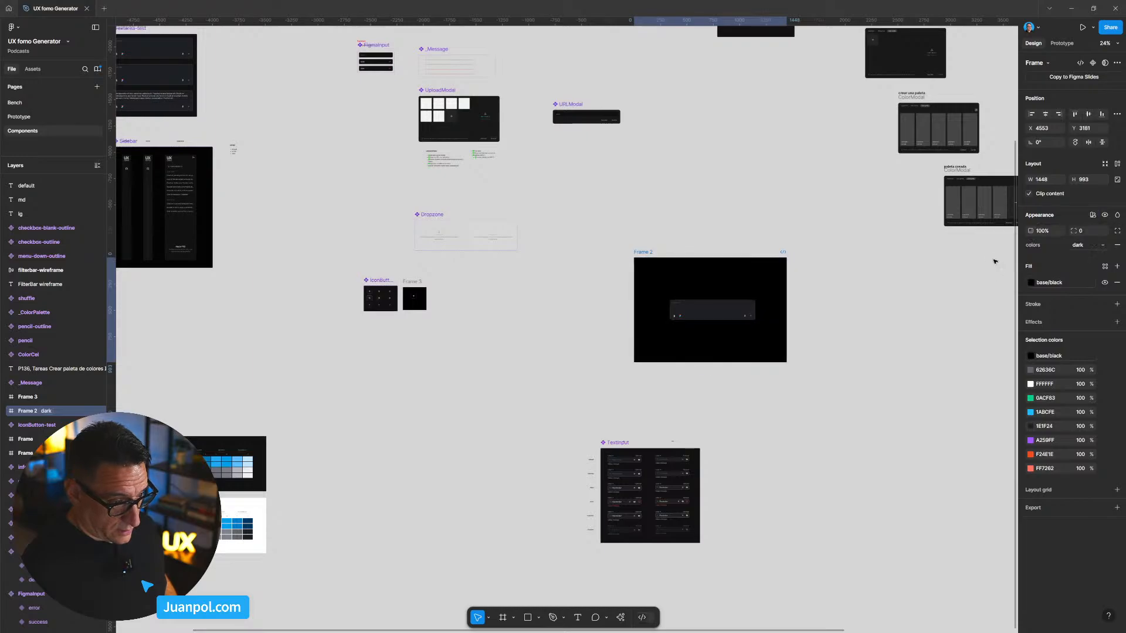
Step: Move Frame 2 beneath the two colour palette frames, aligned with their left edge
scroll(821, 373, "down", 1)
left_click_drag(818, 375, 647, 256)
left_click(655, 227)
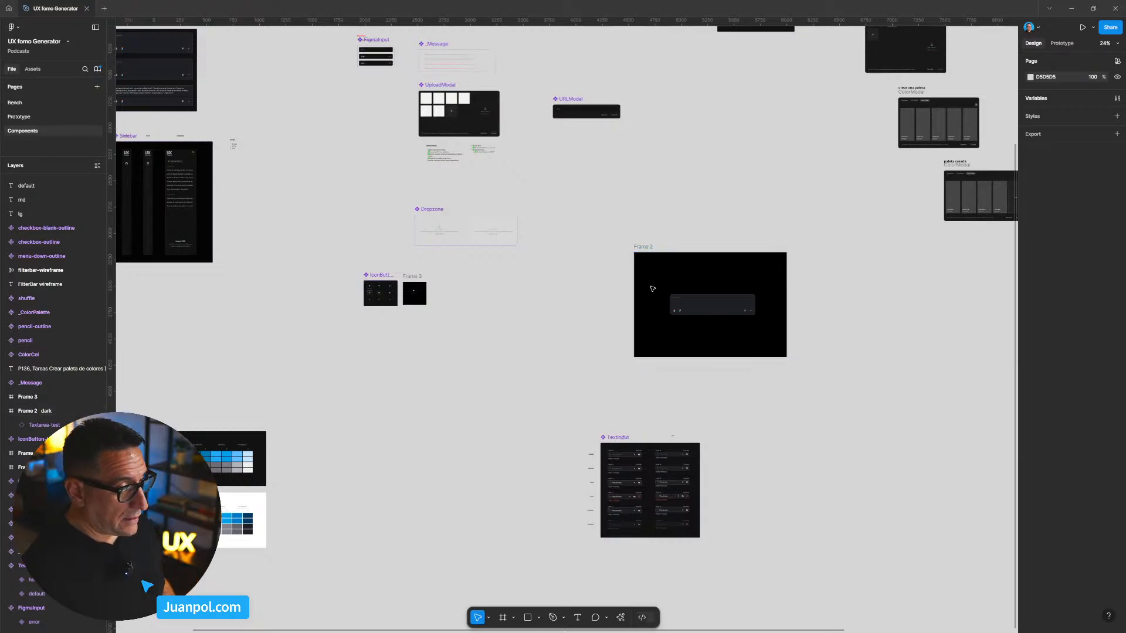
scroll(717, 397, "down", 6)
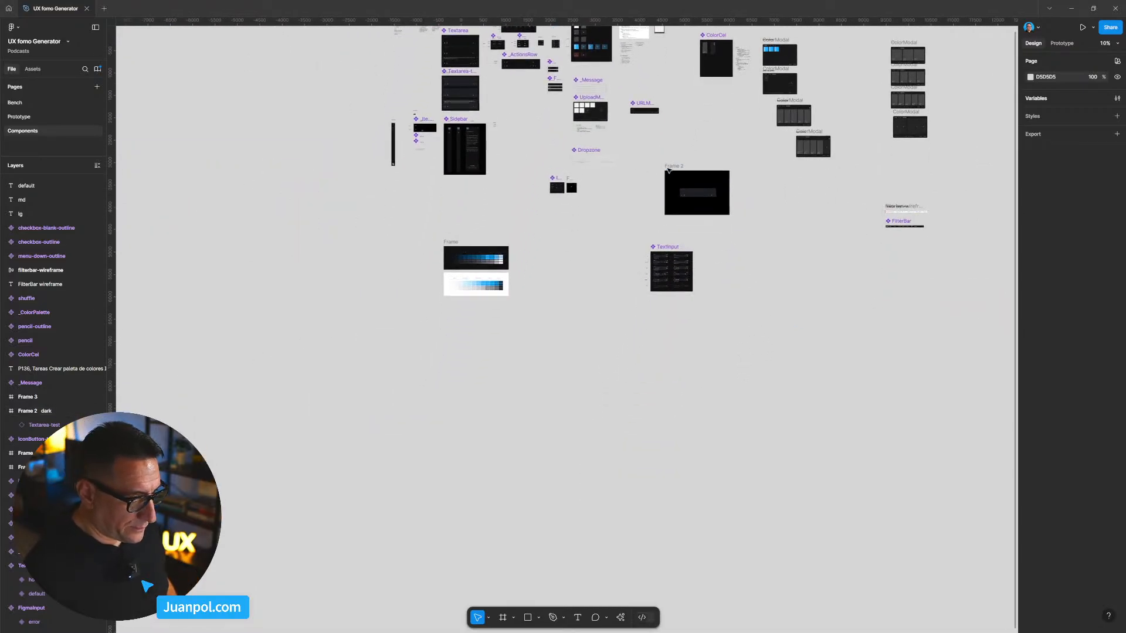
left_click_drag(676, 171, 453, 377)
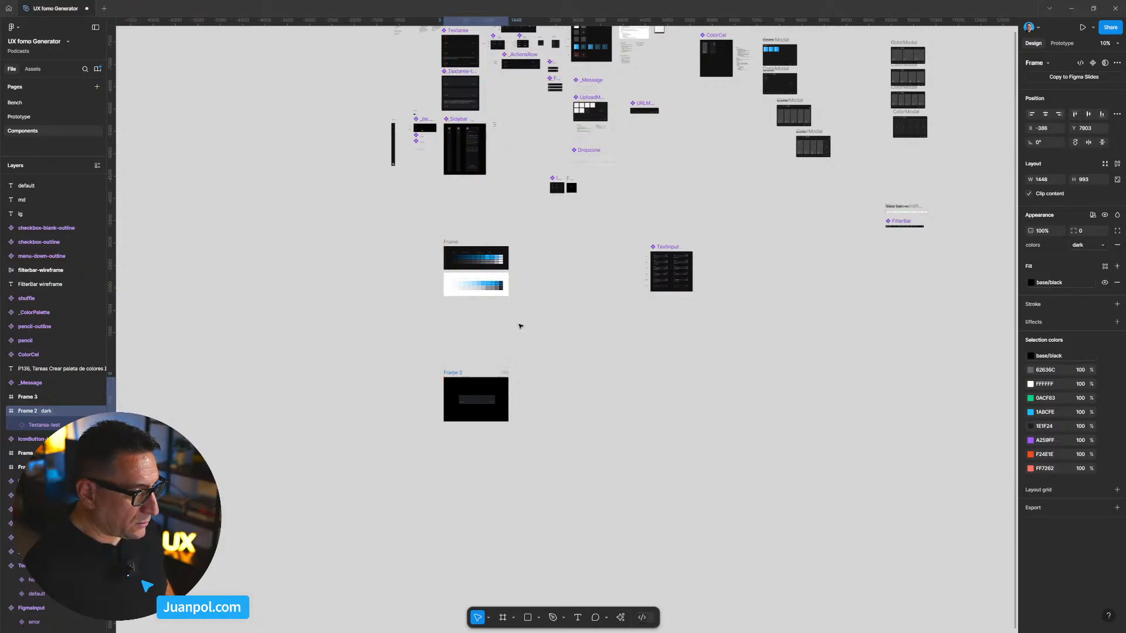
left_click(519, 327)
Step: Move Textarea-test and its note down beside Frame 2, on its left
scroll(519, 326, "up", 3)
scroll(481, 264, "up", 6)
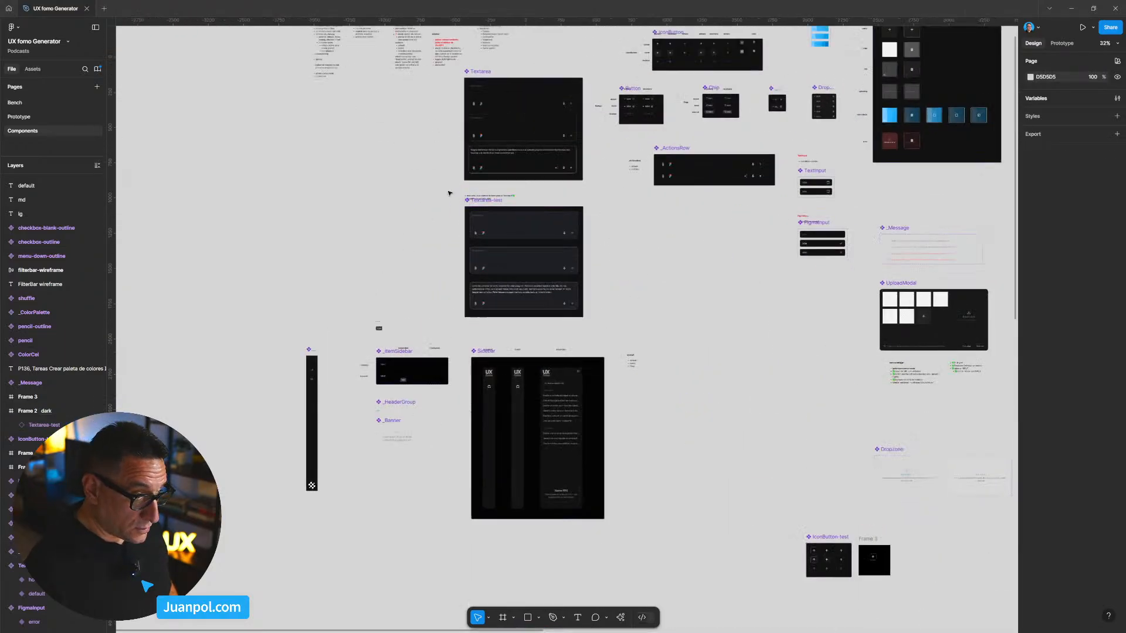
left_click(533, 256)
scroll(586, 225, "down", 5)
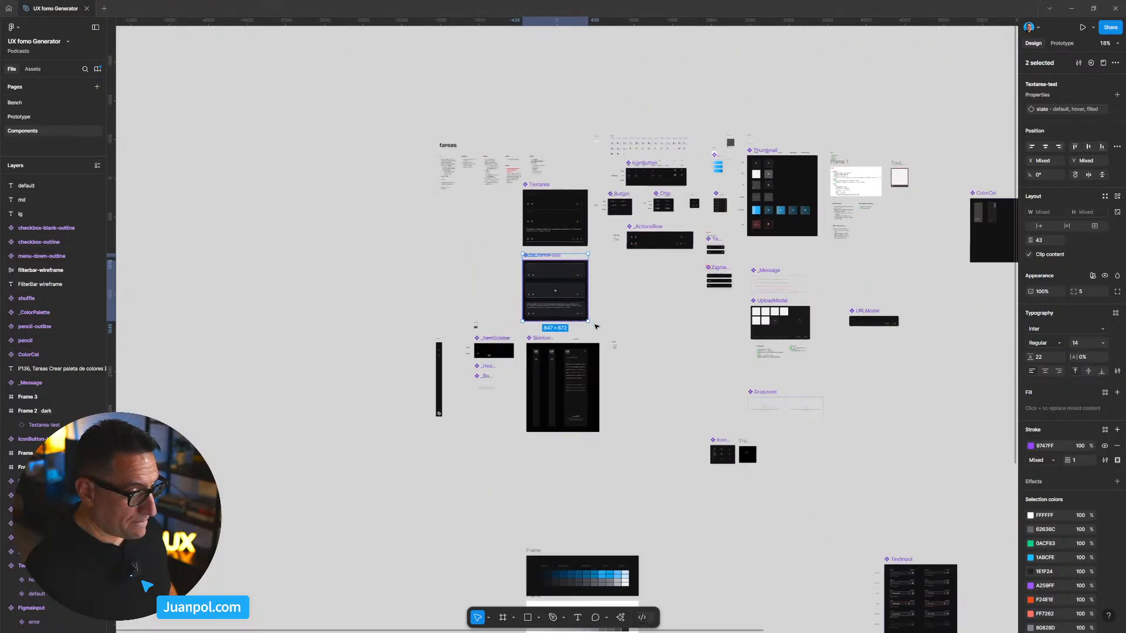
scroll(586, 225, "down", 3)
left_click_drag(474, 112, 407, 552)
Step: Duplicate the "tareas" heading and place the copy above Textarea-test
scroll(339, 202, "up", 2)
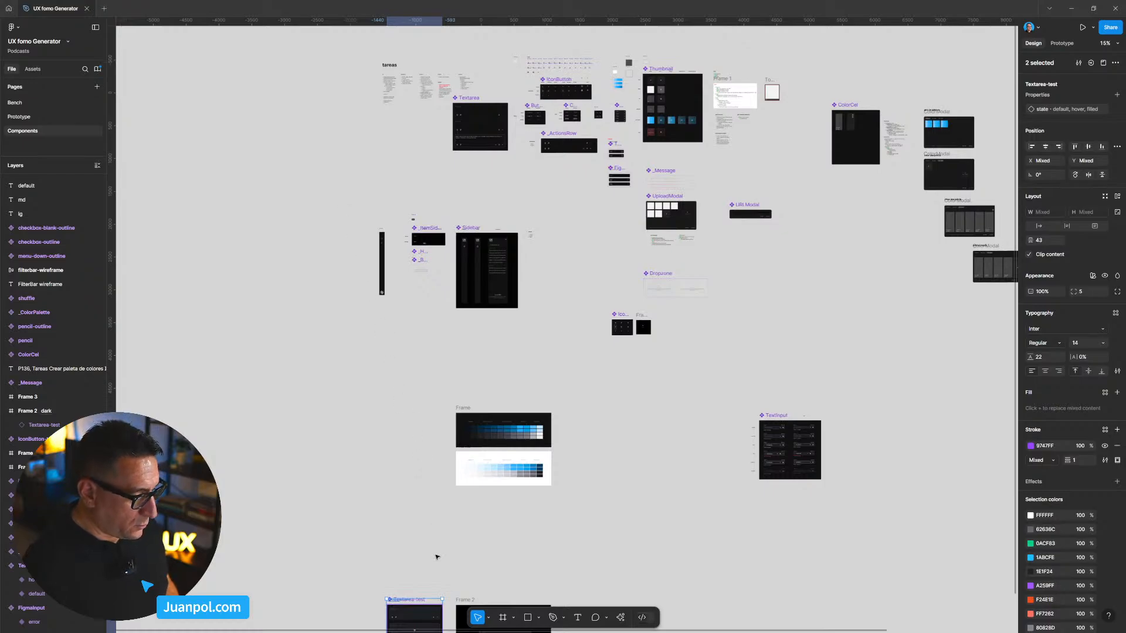
scroll(510, 286, "down", 5)
scroll(510, 286, "up", 3)
scroll(484, 304, "down", 8)
scroll(461, 81, "up", 3)
scroll(462, 80, "up", 2)
left_click_drag(460, 231, 376, 492)
scroll(375, 491, "down", 5)
key("Escape")
left_click_drag(353, 57, 441, 445)
Step: Change the copied heading's text to "pruebas modos light y dark" and fit its width to one line
scroll(448, 447, "up", 1)
scroll(447, 449, "up", 4)
double_click(444, 444)
type("pruebas modos light y")
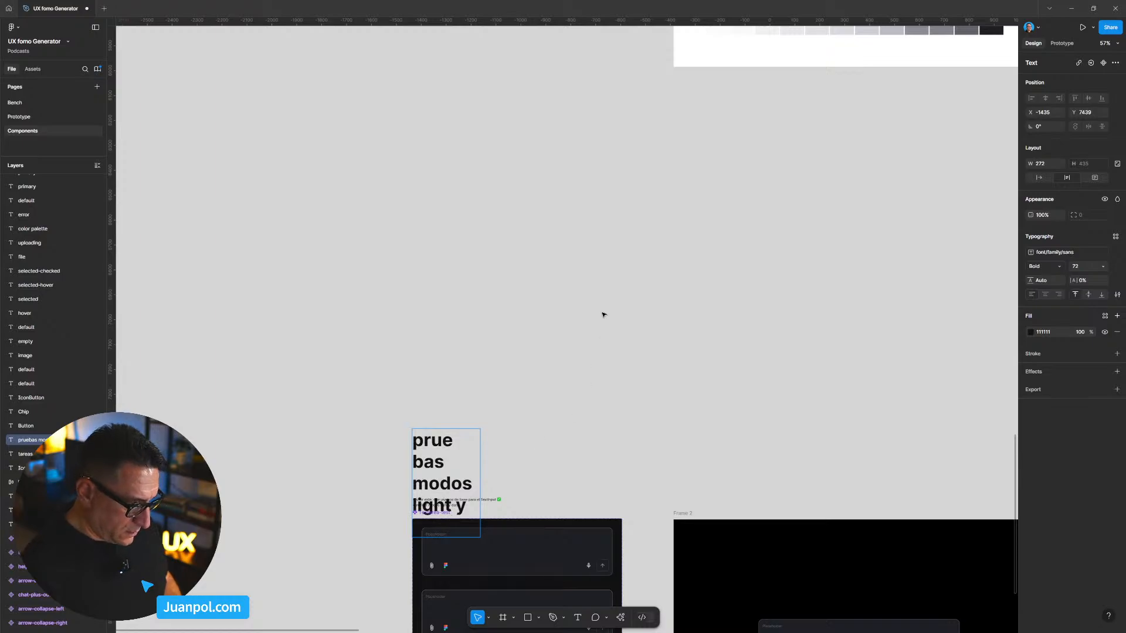
key("Escape")
double_click(477, 449)
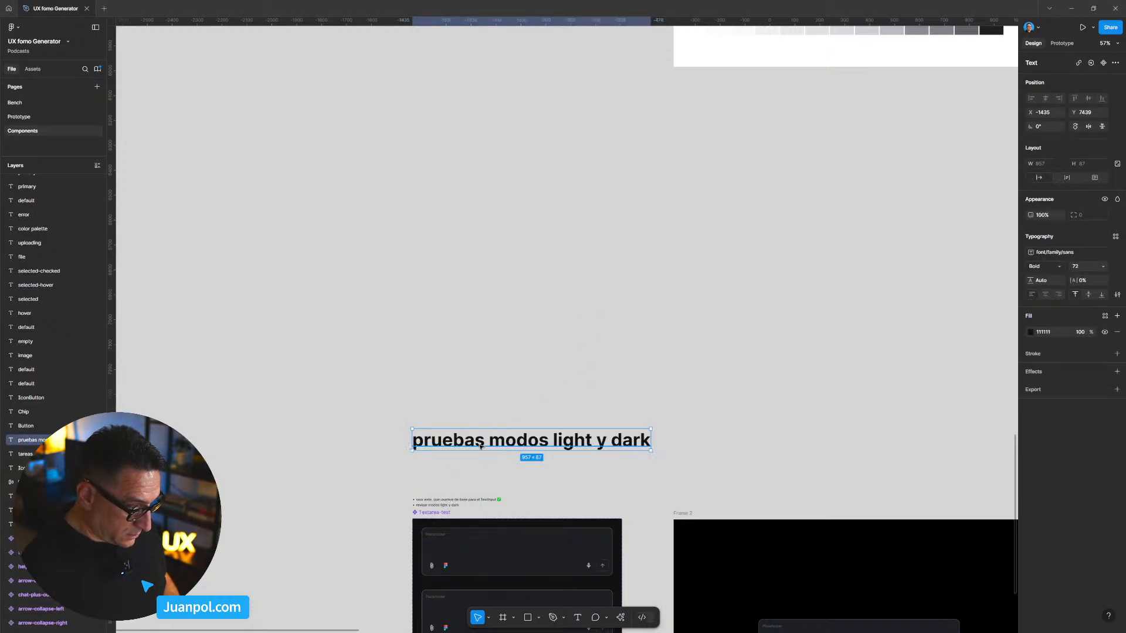
left_click(680, 443)
Step: Move the "pruebas modos light y dark" heading closer to Textarea-test, at Y 7488
scroll(551, 462, "down", 5)
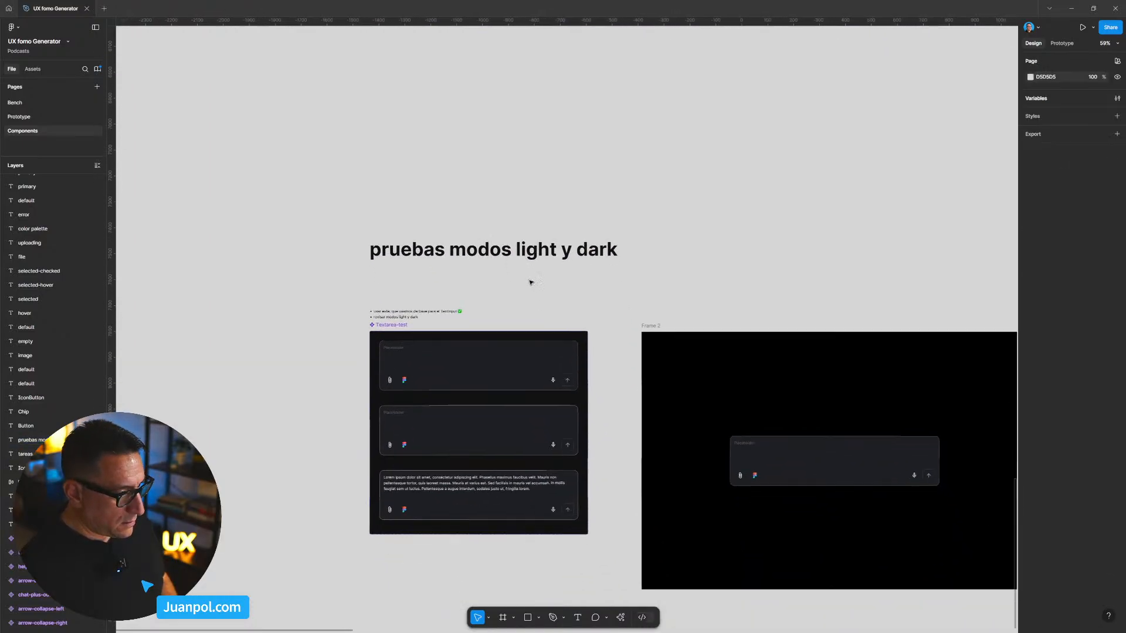
left_click(483, 263)
scroll(622, 319, "down", 10)
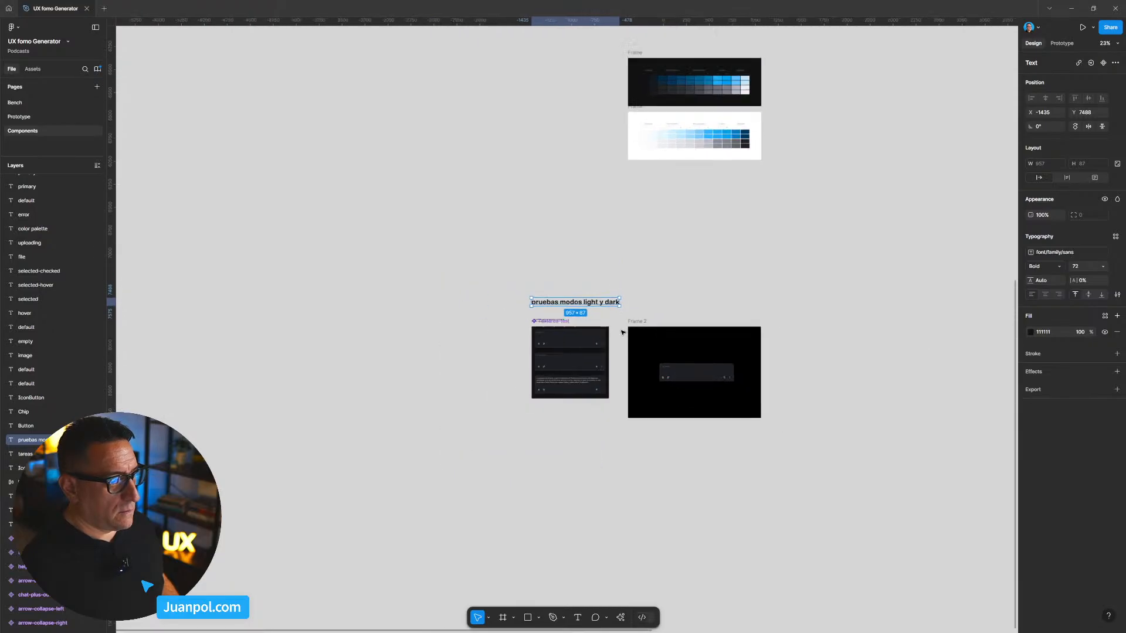
Step: Delete the dark and light colour palette frames above the mode-test section
scroll(629, 324, "up", 3)
left_click_drag(724, 303, 487, 156)
key("Delete")
Step: Move the mode-test heading, Textarea-test with its note and Frame 2 up together, closer to the other components
scroll(510, 306, "down", 5)
left_click_drag(427, 320, 649, 492)
left_click(588, 261)
scroll(588, 262, "up", 5)
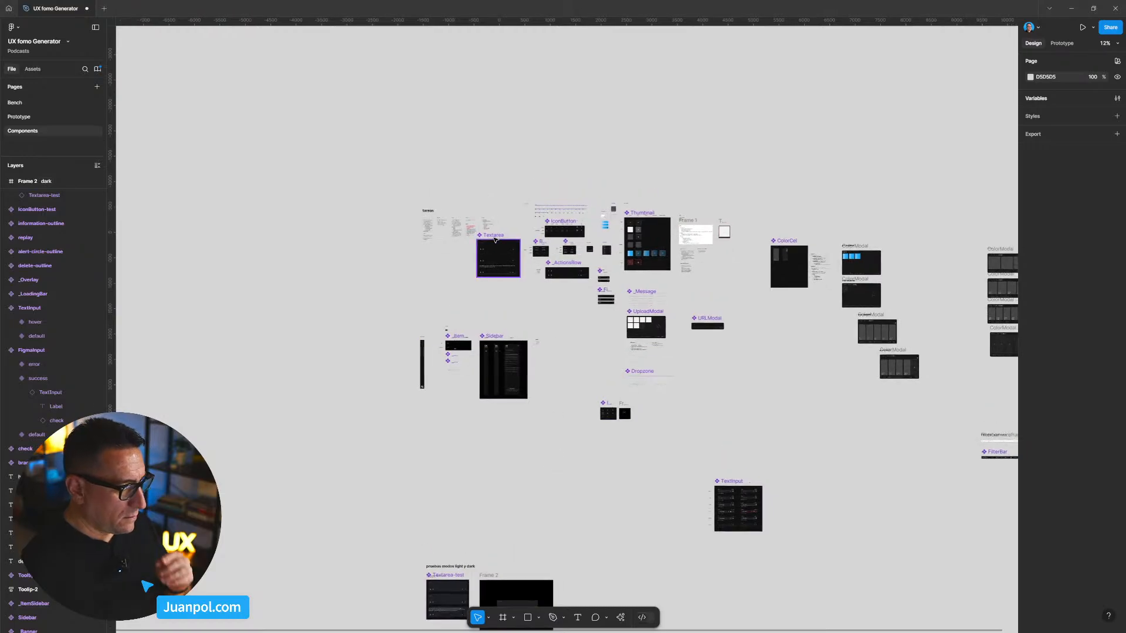
Step: Move the TextInput set with its size and state labels below the Sidebar set, just above the light and dark mode-test section
scroll(496, 240, "up", 5)
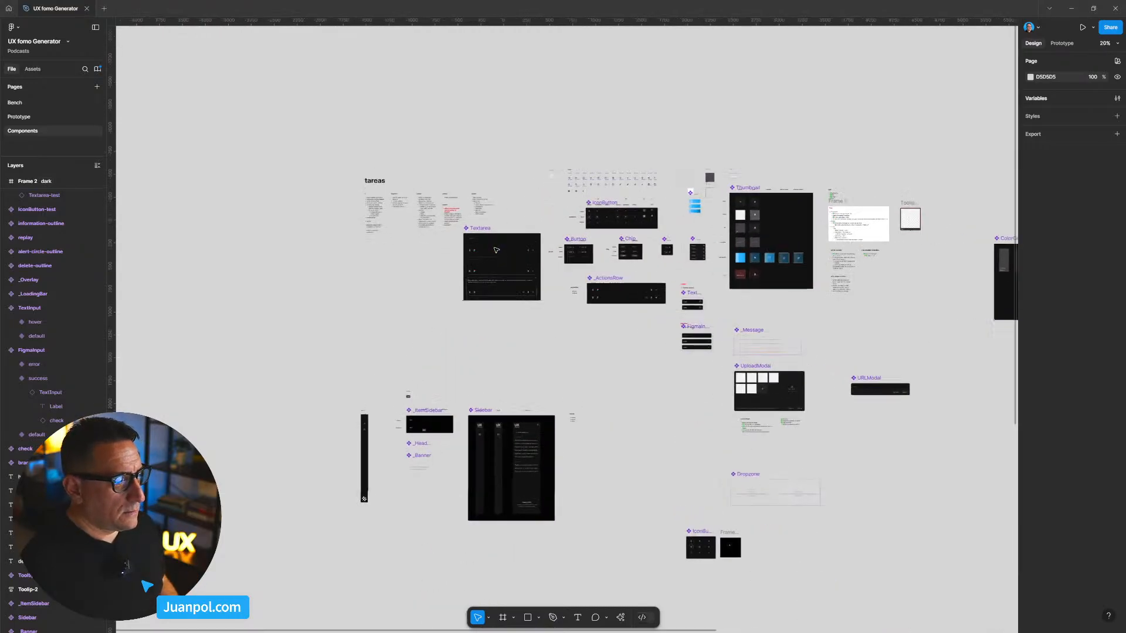
scroll(589, 364, "down", 5)
scroll(586, 264, "down", 5)
scroll(586, 228, "right", 3)
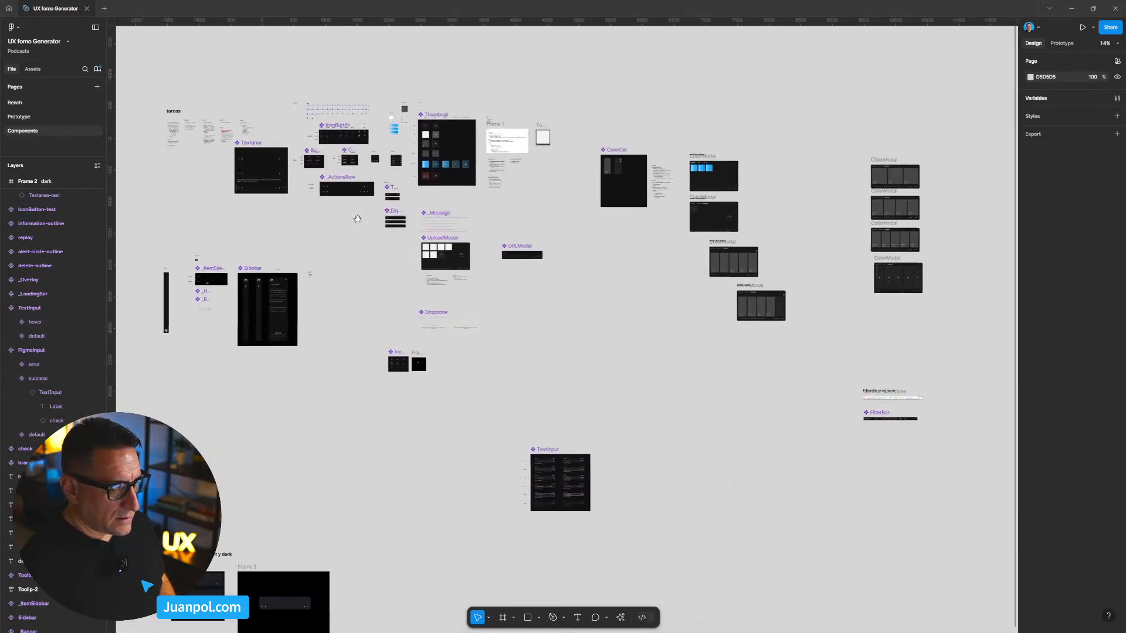
scroll(549, 434, "up", 3)
scroll(545, 381, "up", 3)
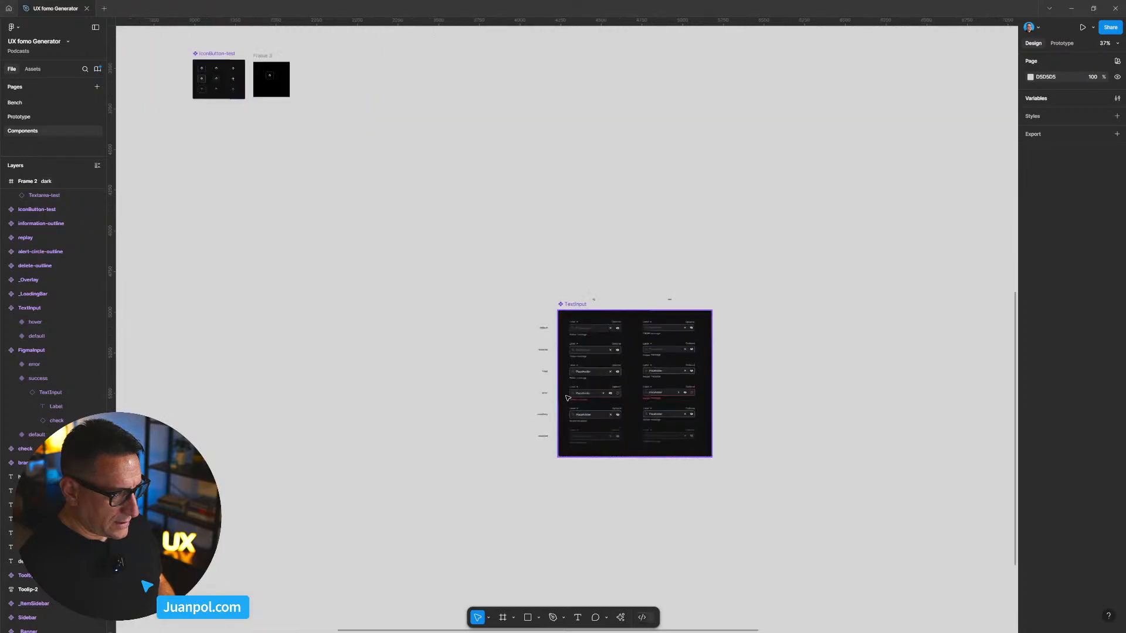
scroll(564, 399, "down", 4)
scroll(578, 340, "down", 5)
left_click_drag(622, 464, 347, 317)
left_click_drag(482, 434, 482, 489)
left_click(784, 367)
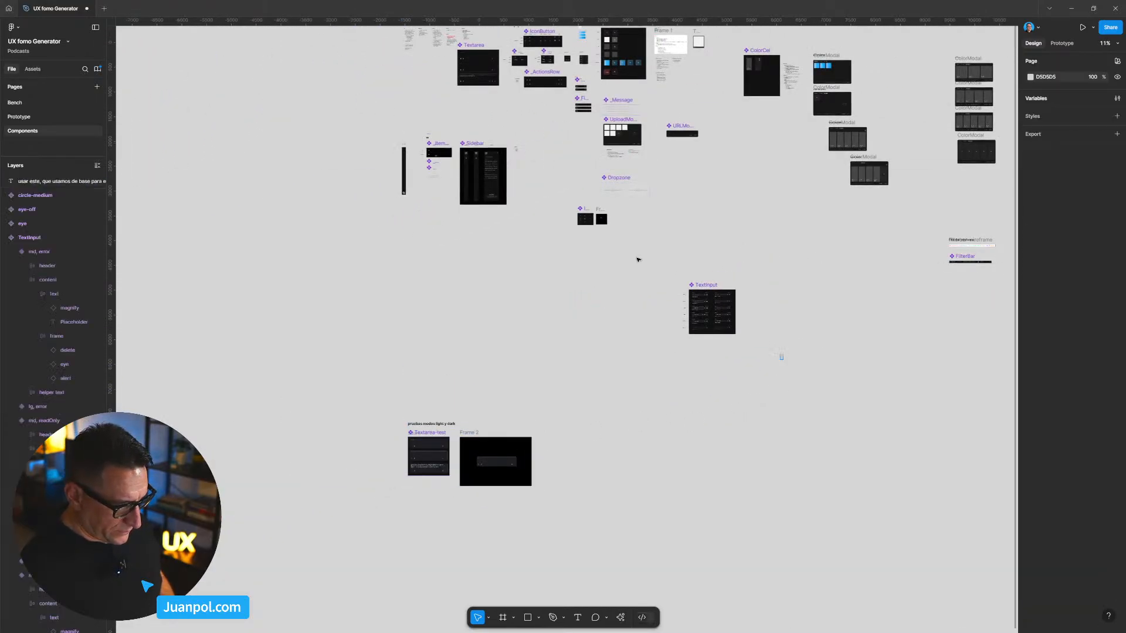
left_click(708, 302)
left_click_drag(707, 302, 484, 329)
scroll(518, 337, "up", 5)
scroll(520, 334, "down", 6)
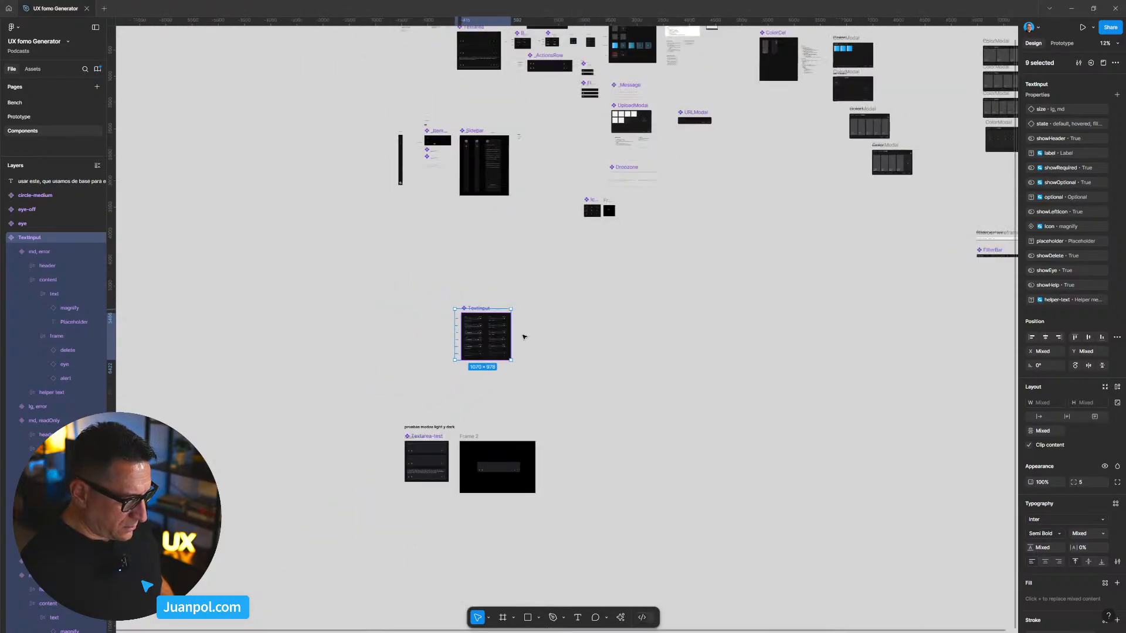
scroll(568, 303, "up", 1)
scroll(568, 303, "up", 1)
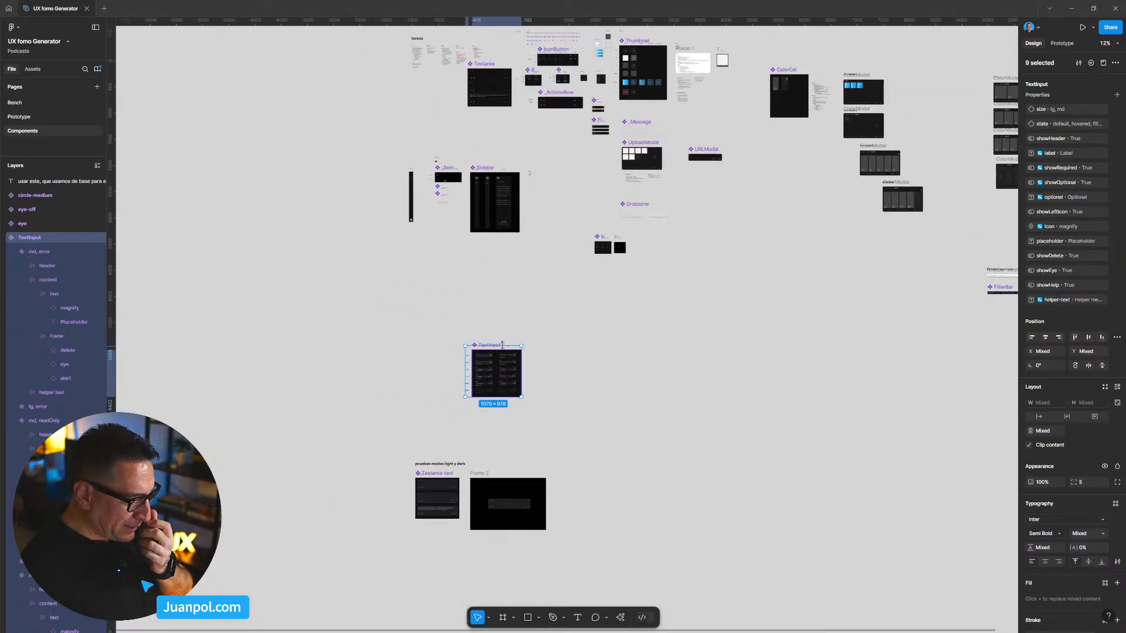
scroll(528, 223, "up", 6)
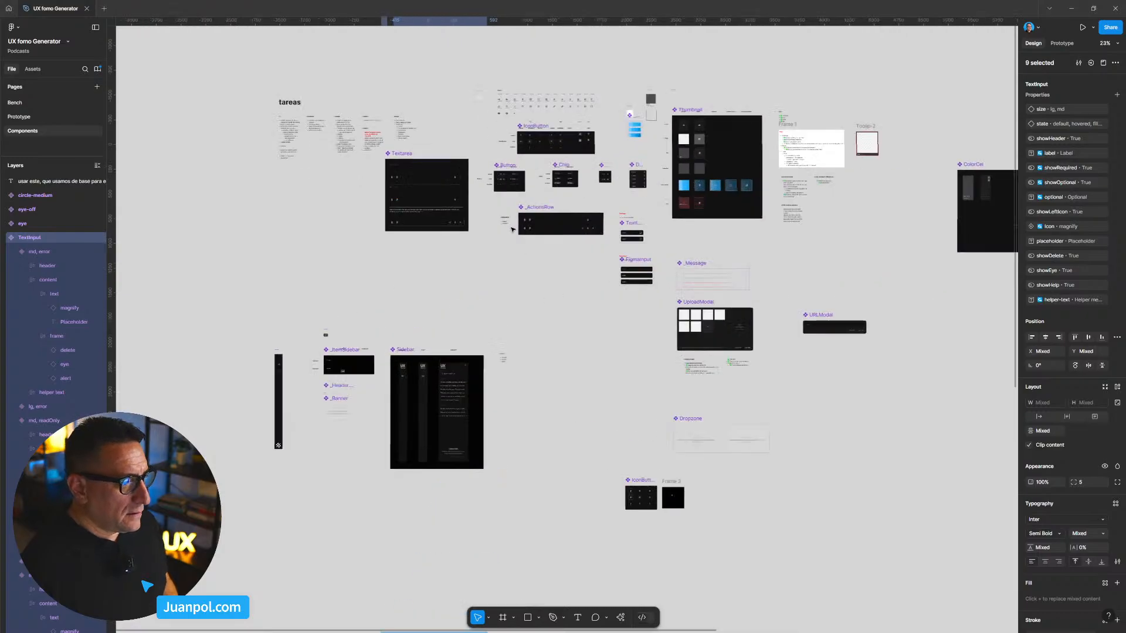
scroll(576, 223, "up", 3)
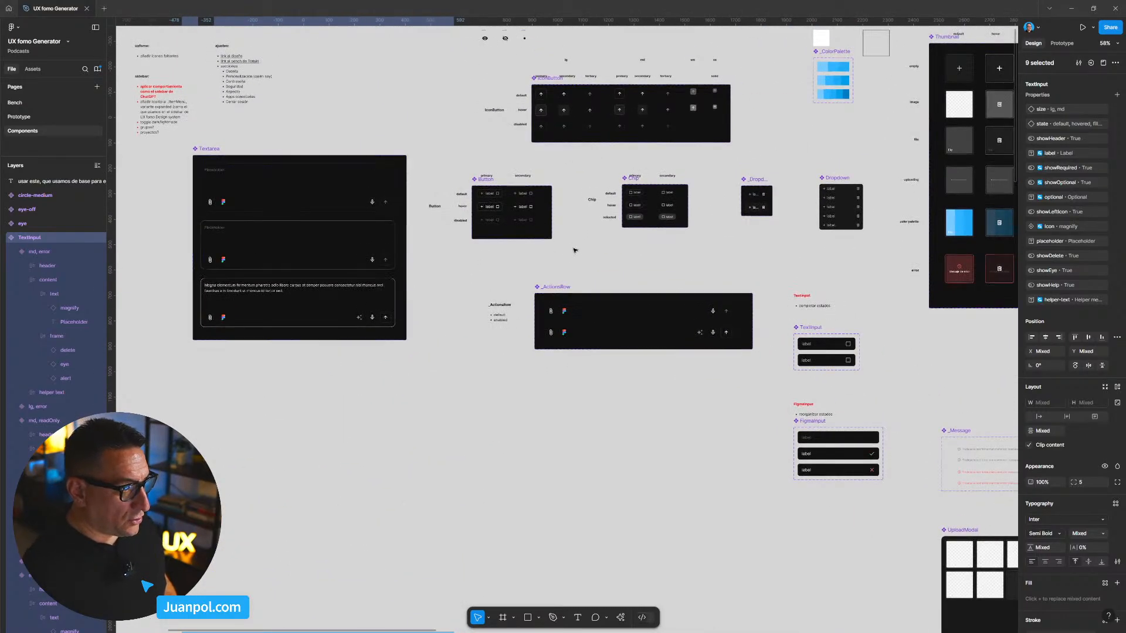
scroll(723, 164, "up", 1)
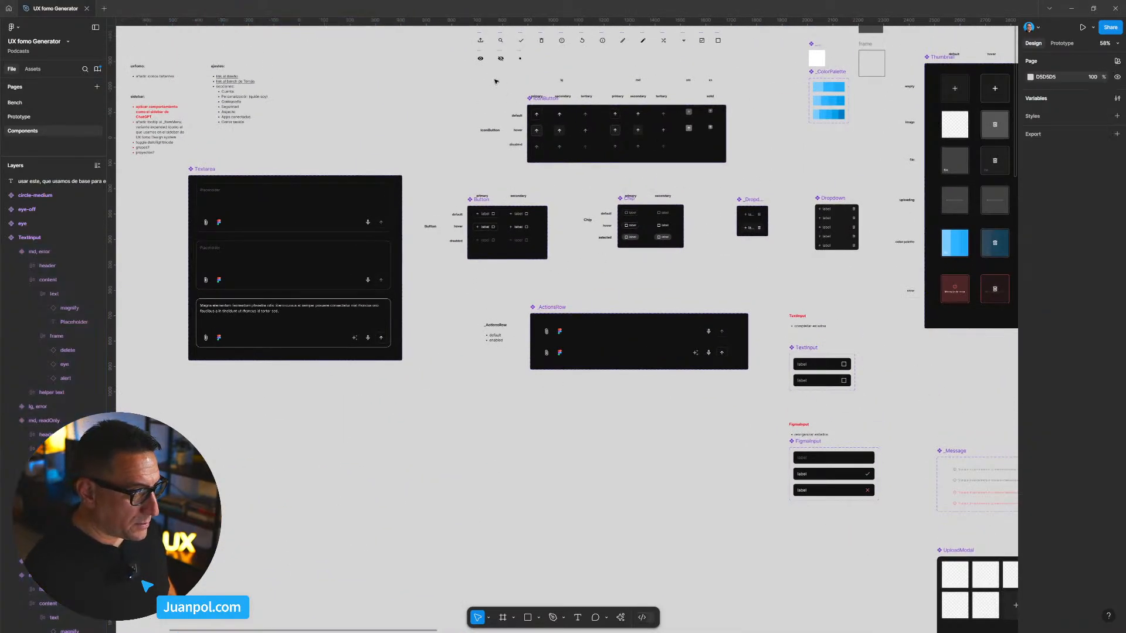
left_click(487, 120)
scroll(486, 120, "down", 5)
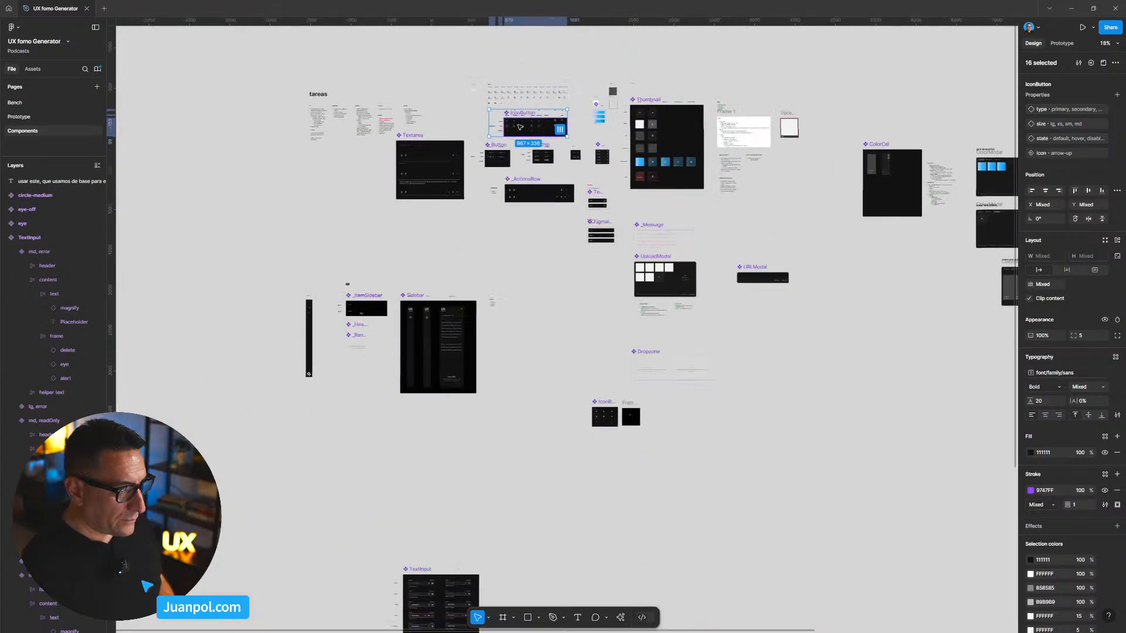
left_click_drag(539, 309, 543, 473)
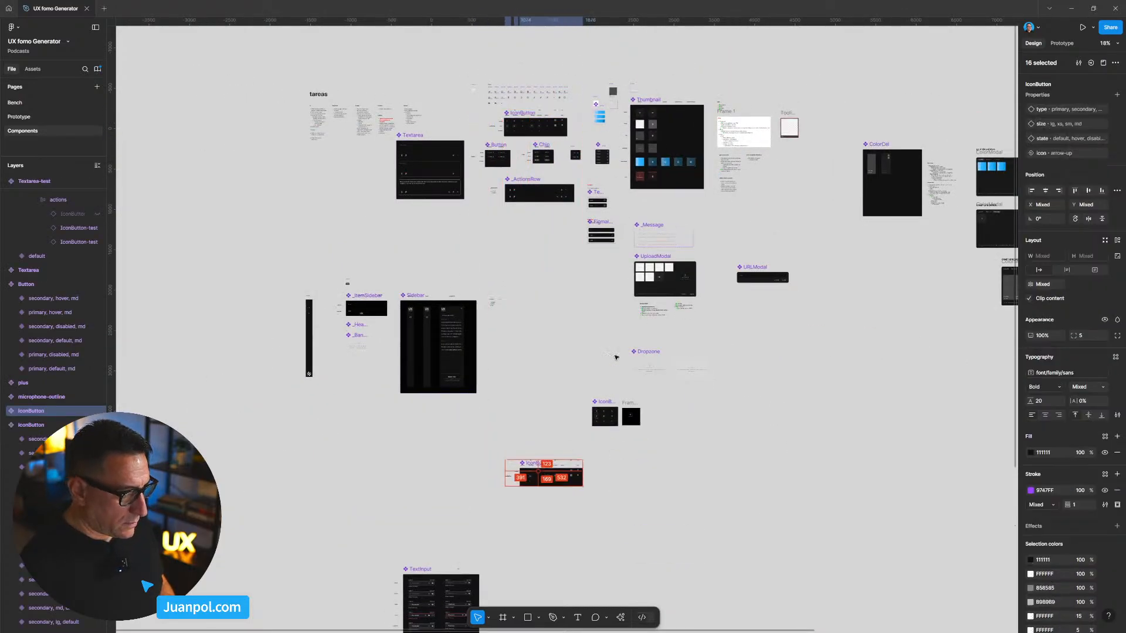
key("Delete")
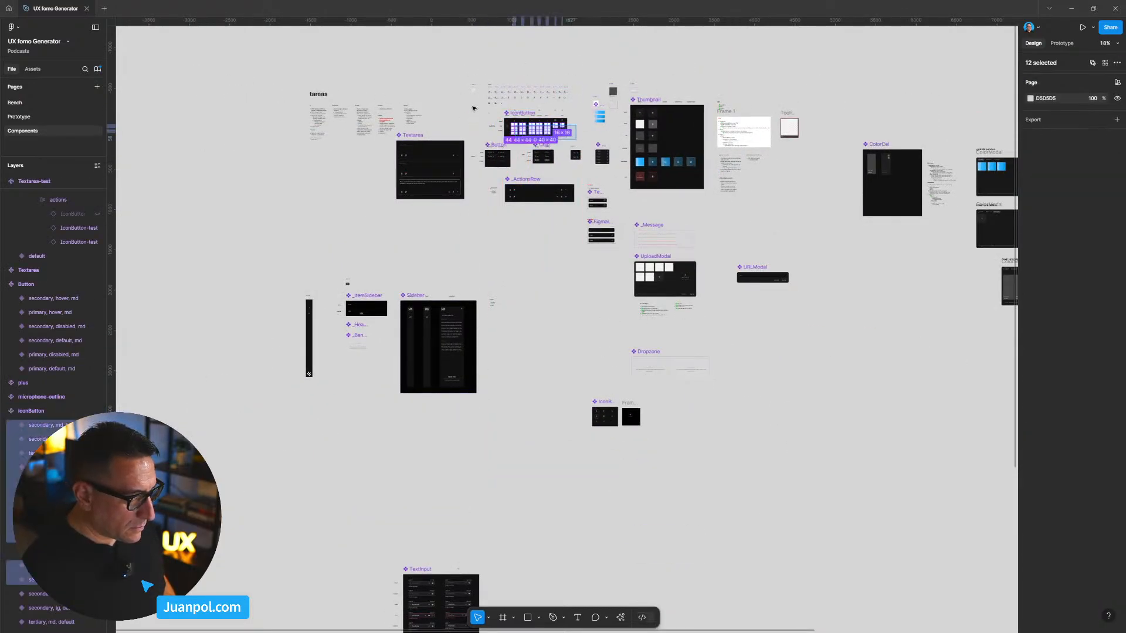
Step: Move the IconButton set with its type, size and state labels next to TextInput, with the tops of both sets aligned
left_click(499, 118)
left_click_drag(524, 127, 519, 267)
scroll(541, 464, "down", 5)
scroll(484, 278, "up", 5)
scroll(485, 280, "down", 5)
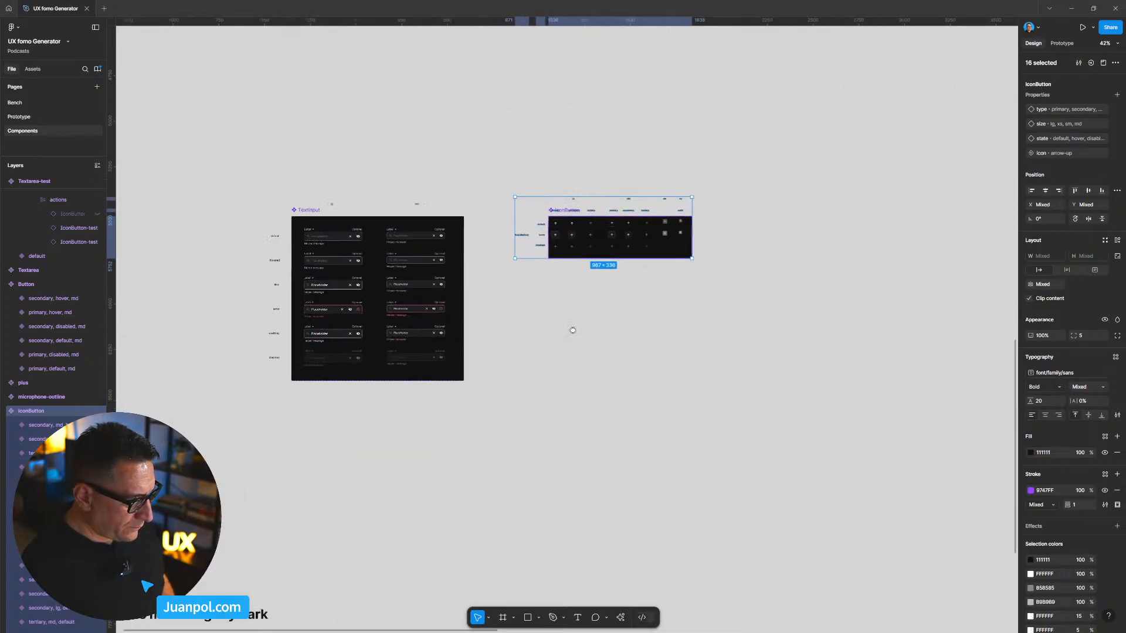
scroll(432, 467, "up", 4)
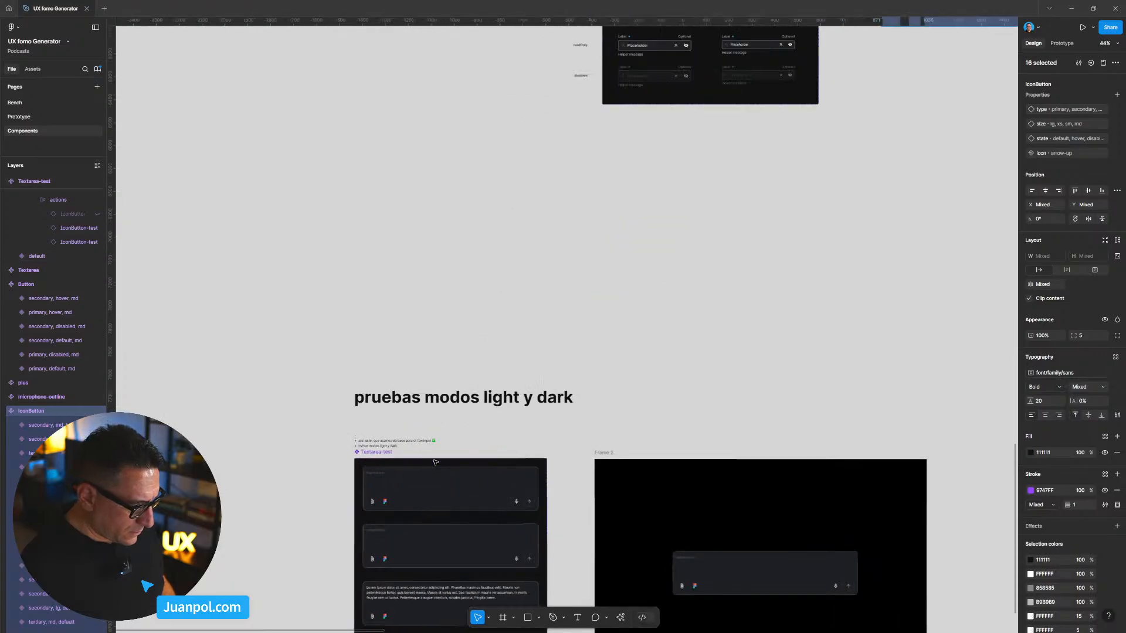
scroll(596, 352, "down", 6)
scroll(713, 241, "up", 10)
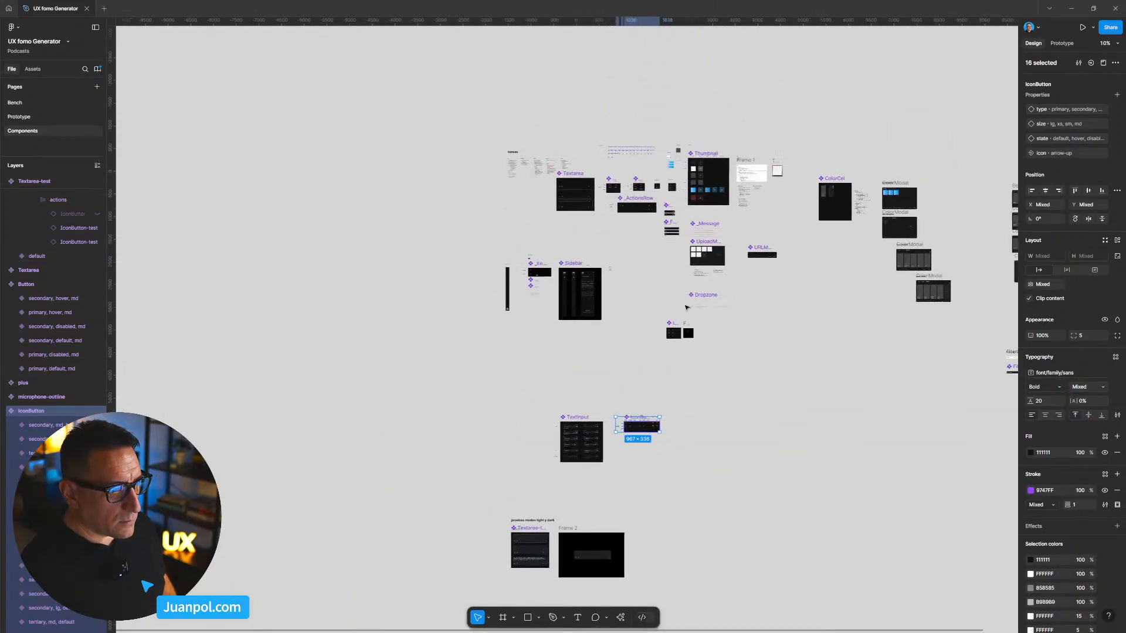
Step: Try placing a copy of the "Button" label above the TextInput set as its title
scroll(701, 174, "down", 3)
scroll(701, 173, "left", 1)
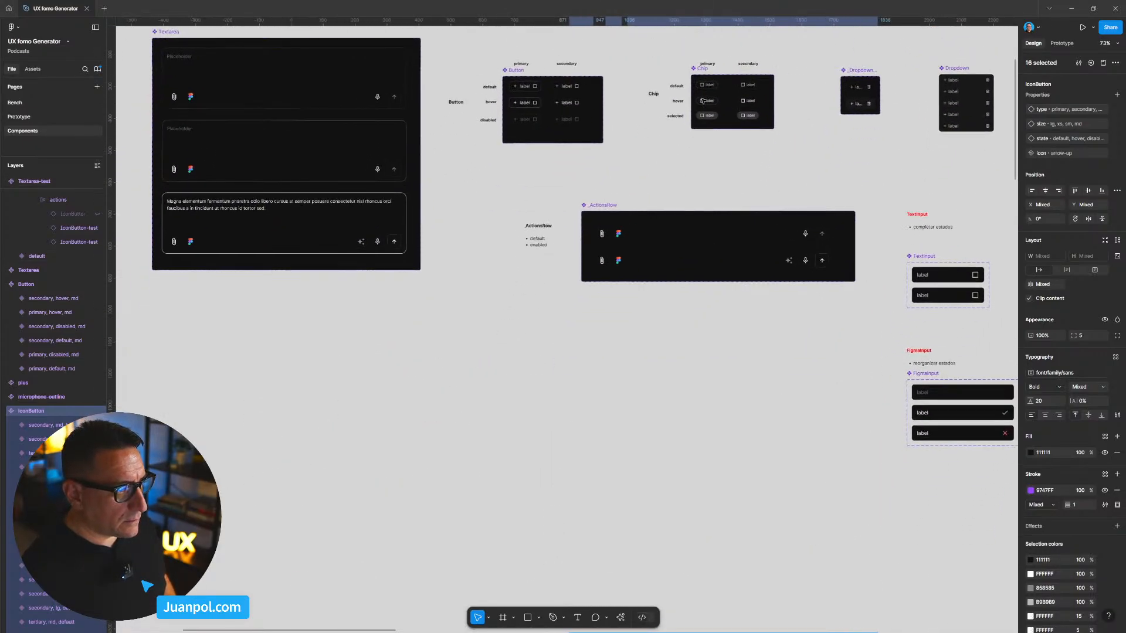
left_click(468, 103)
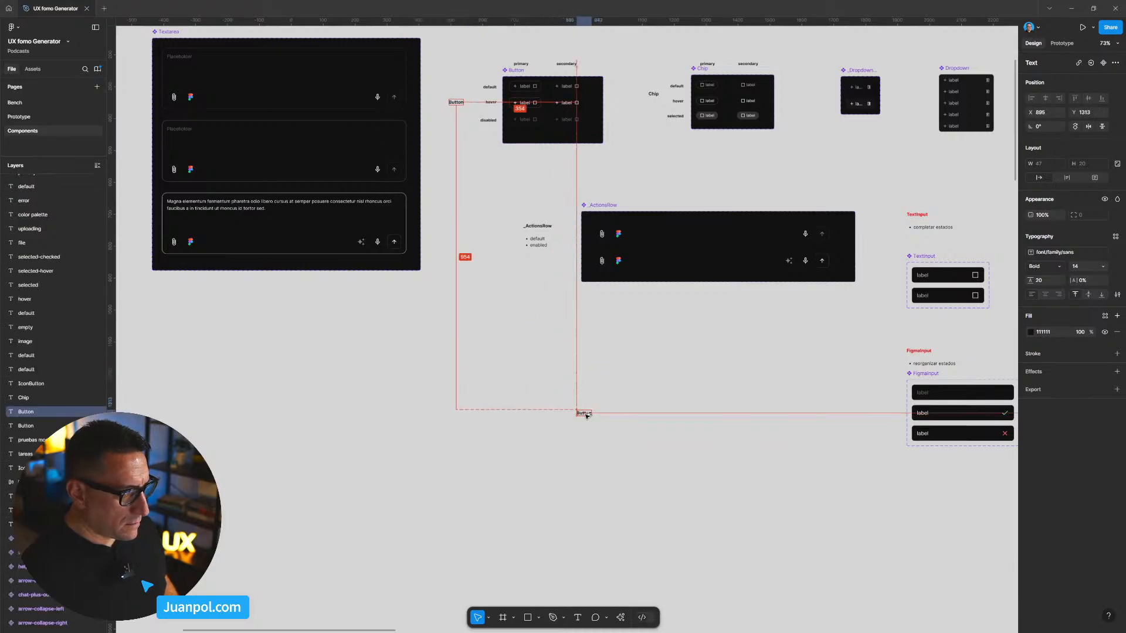
scroll(578, 409, "down", 8)
scroll(619, 212, "down", 1)
left_click_drag(573, 190, 590, 387)
scroll(588, 408, "up", 1)
scroll(588, 408, "up", 6)
scroll(802, 272, "down", 3)
left_click(810, 274)
scroll(838, 237, "down", 1)
left_click_drag(807, 146, 497, 253)
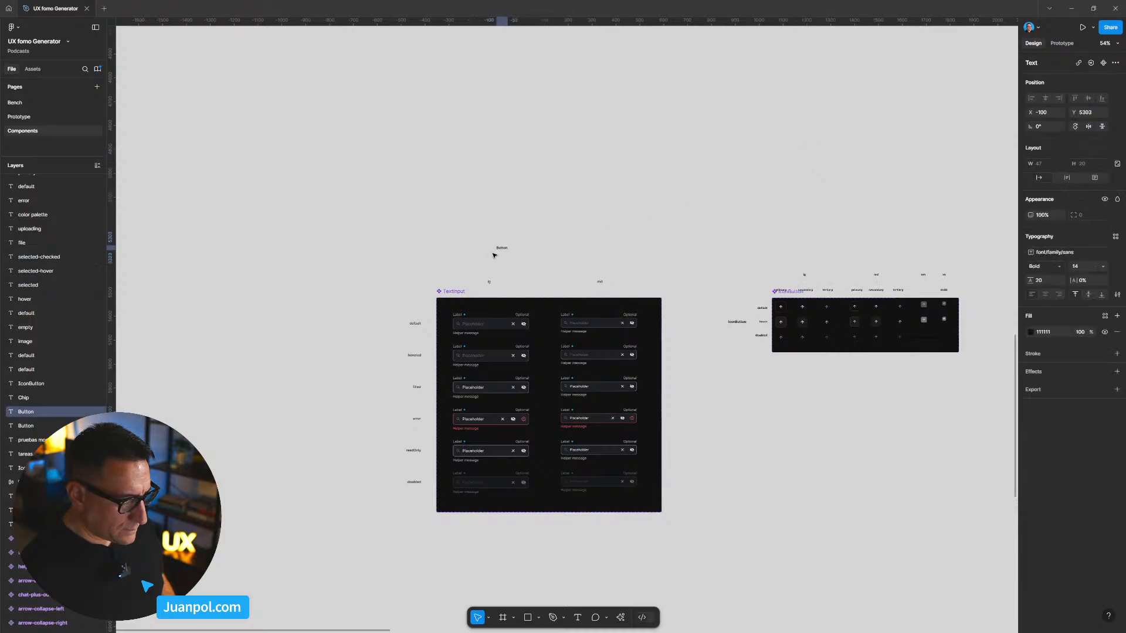
scroll(444, 254, "down", 3)
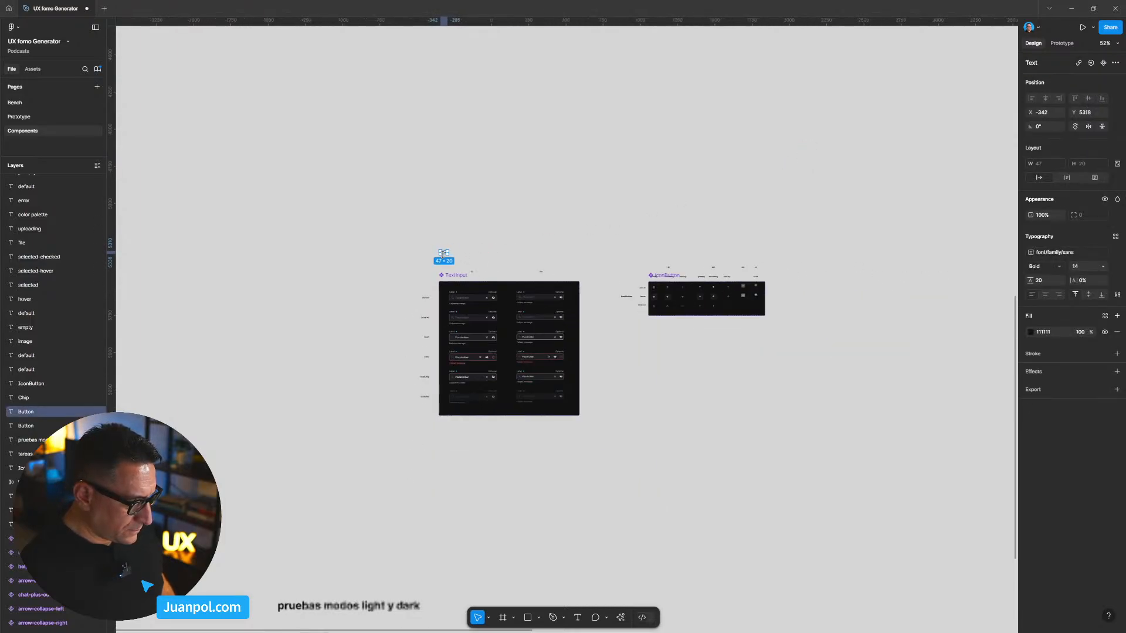
left_click(444, 257)
Step: Copy the "pruebas modos light y dark" heading above the TextInput set and change its text to "TextInput"
left_click_drag(339, 585, 485, 236)
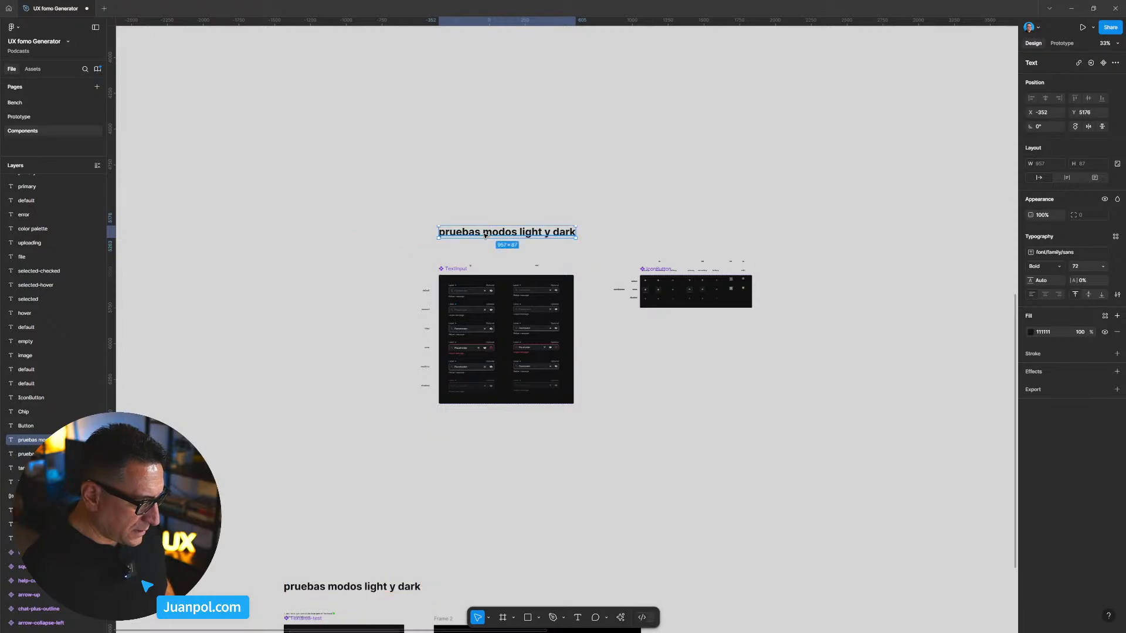
key("Return")
type("tInpuit")
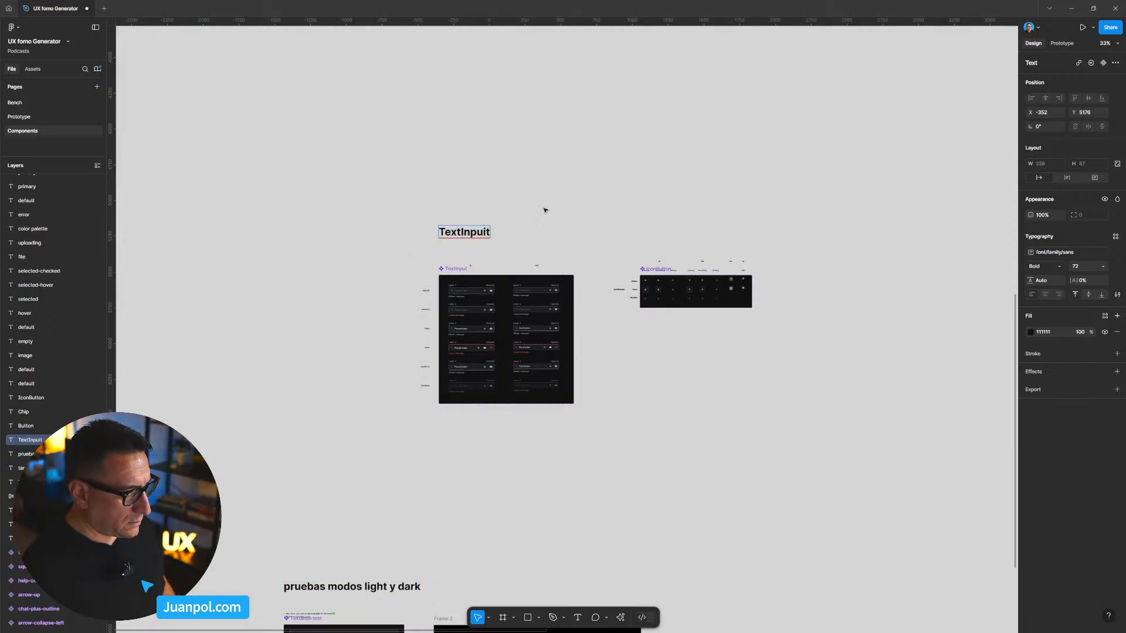
double_click(481, 233)
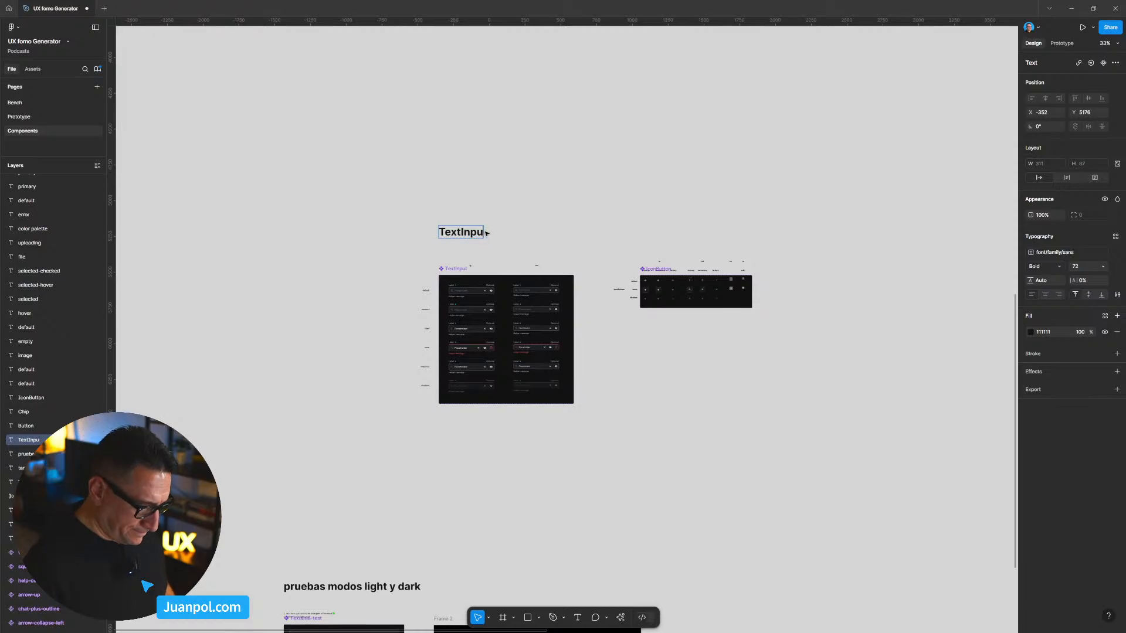
left_click(631, 163)
Step: Duplicate the "TextInput" heading above the IconButton set at the same height and change its text to "IconButton"
left_click_drag(476, 232, 676, 232)
scroll(676, 233, "up", 3)
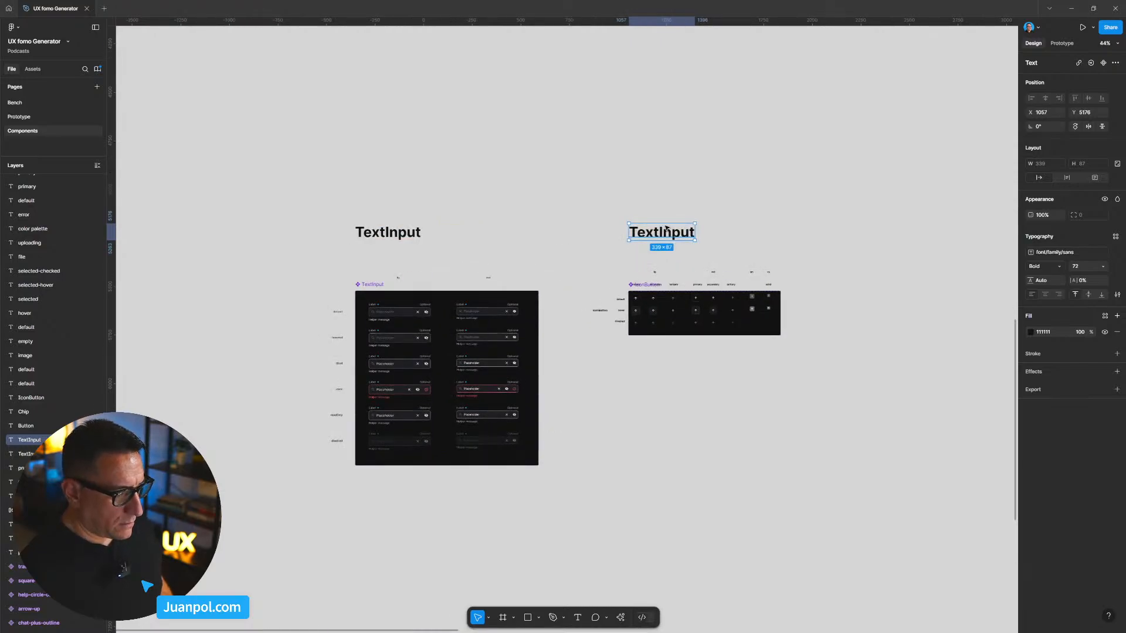
double_click(667, 230)
type("IconBut")
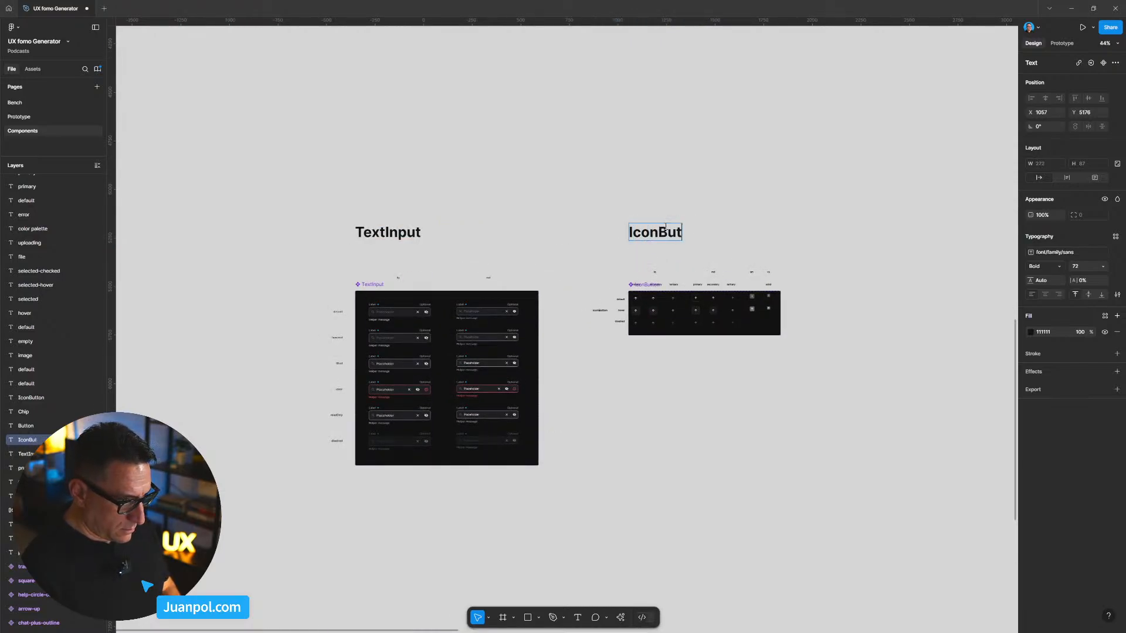
type("ton")
left_click(774, 221)
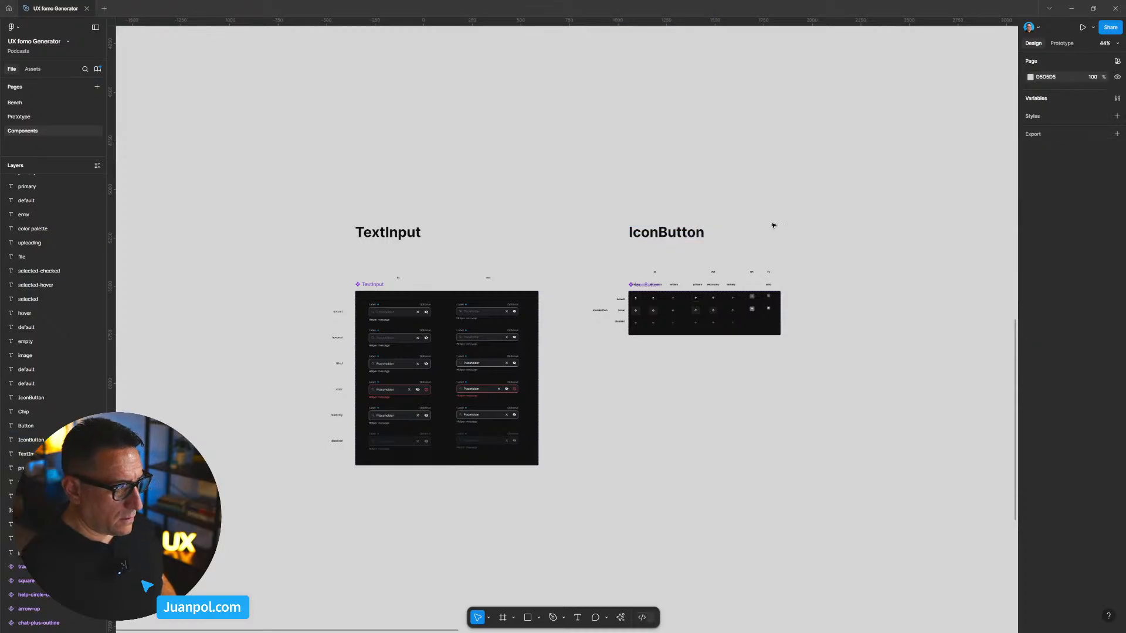
Step: Compare the dimensions of IconButton's md and lg primary hover variants with the field in TextInput's lg hovered variant
scroll(774, 235, "up", 5)
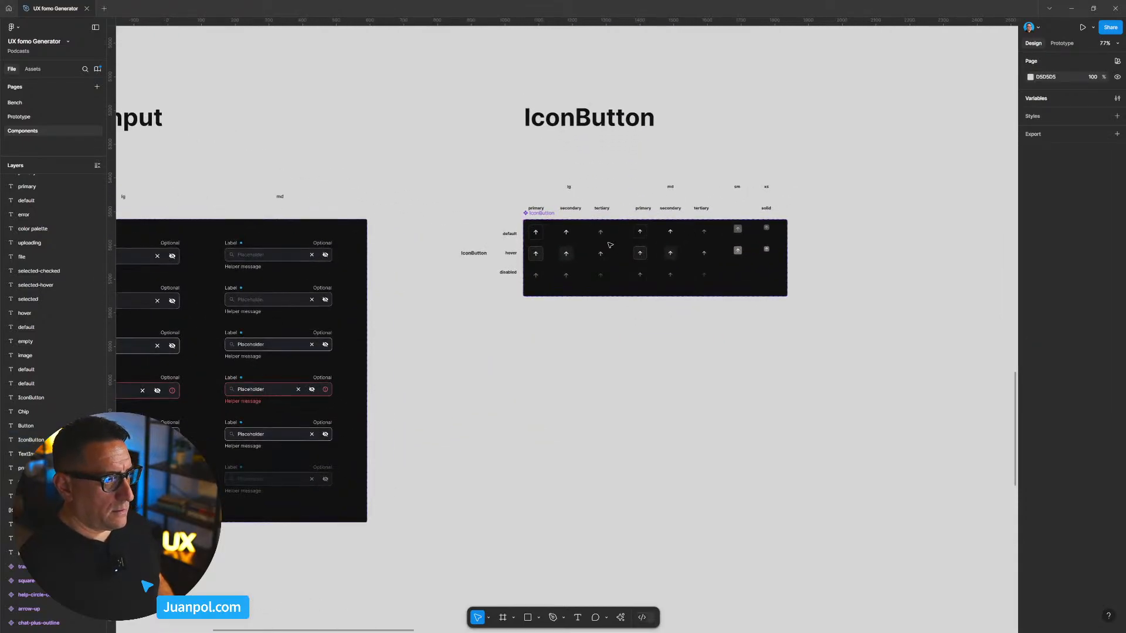
scroll(628, 276, "up", 5)
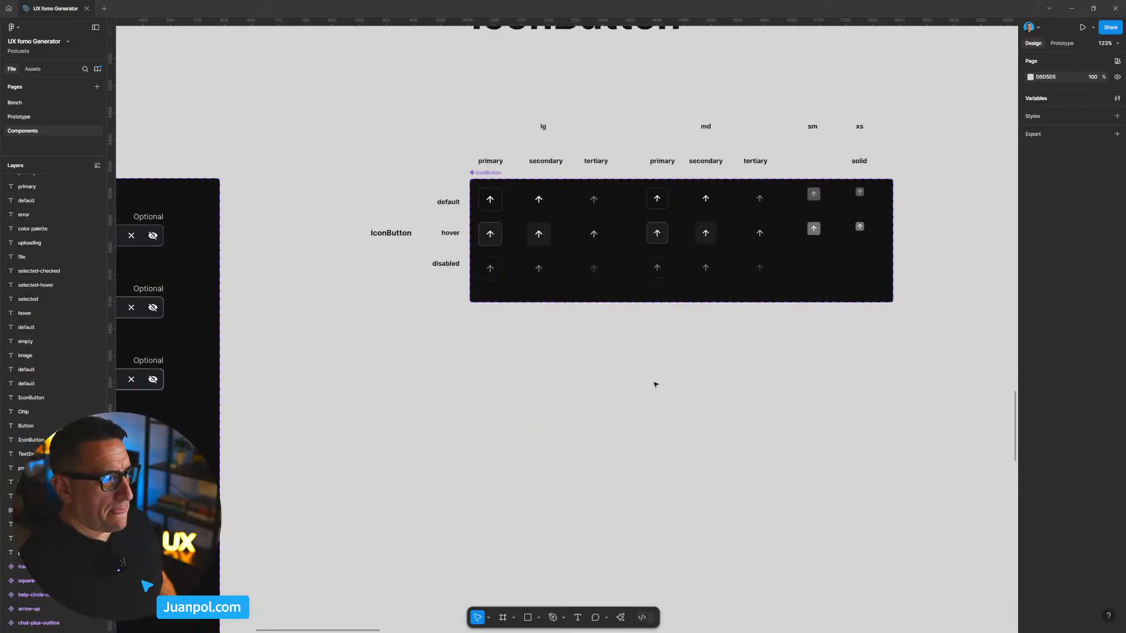
left_click(658, 238)
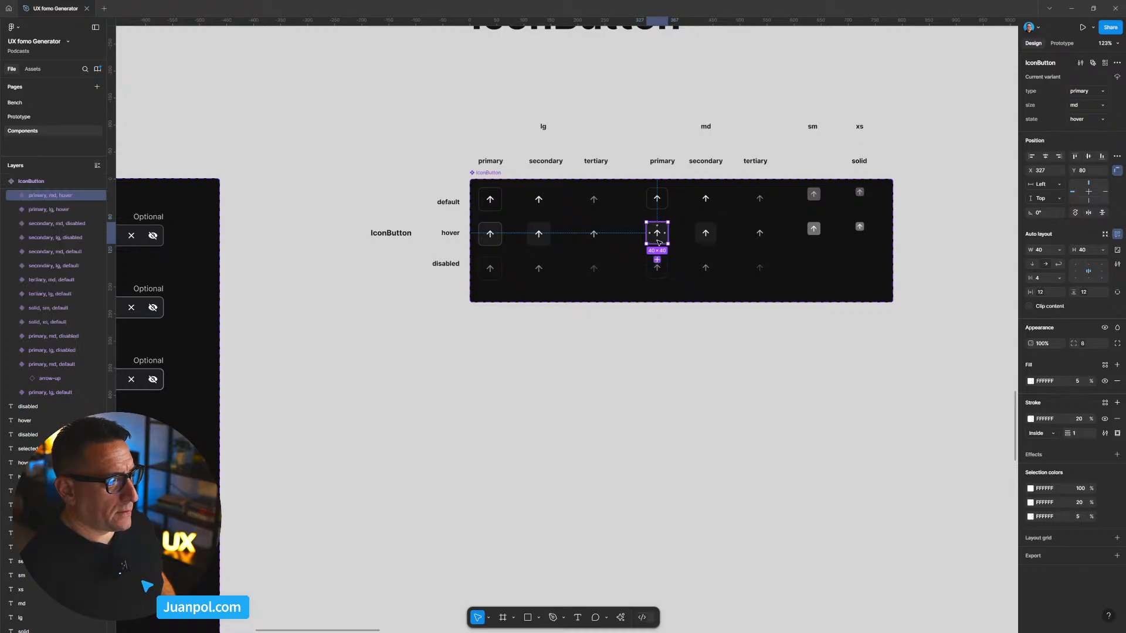
left_click(493, 244)
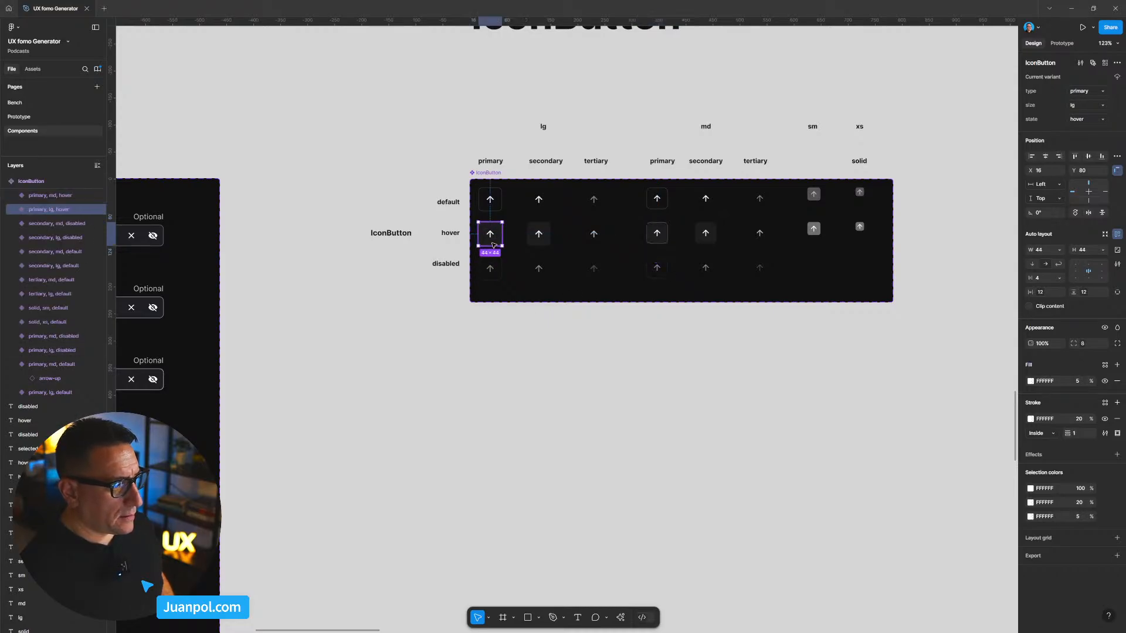
left_click_drag(414, 369, 871, 342)
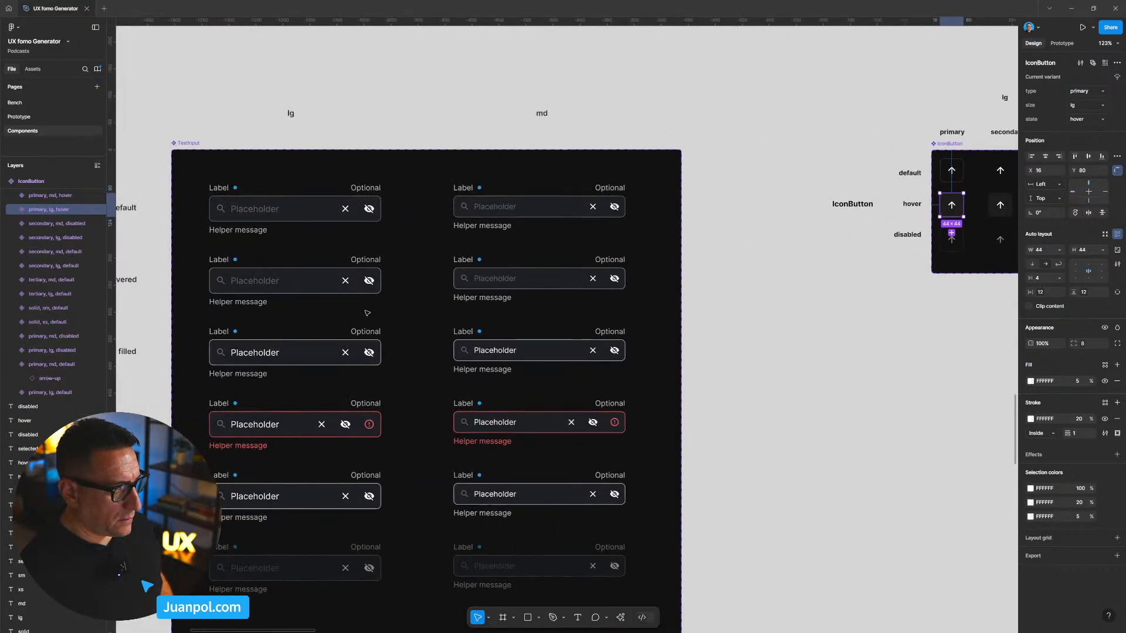
left_click(316, 286, "ctrl")
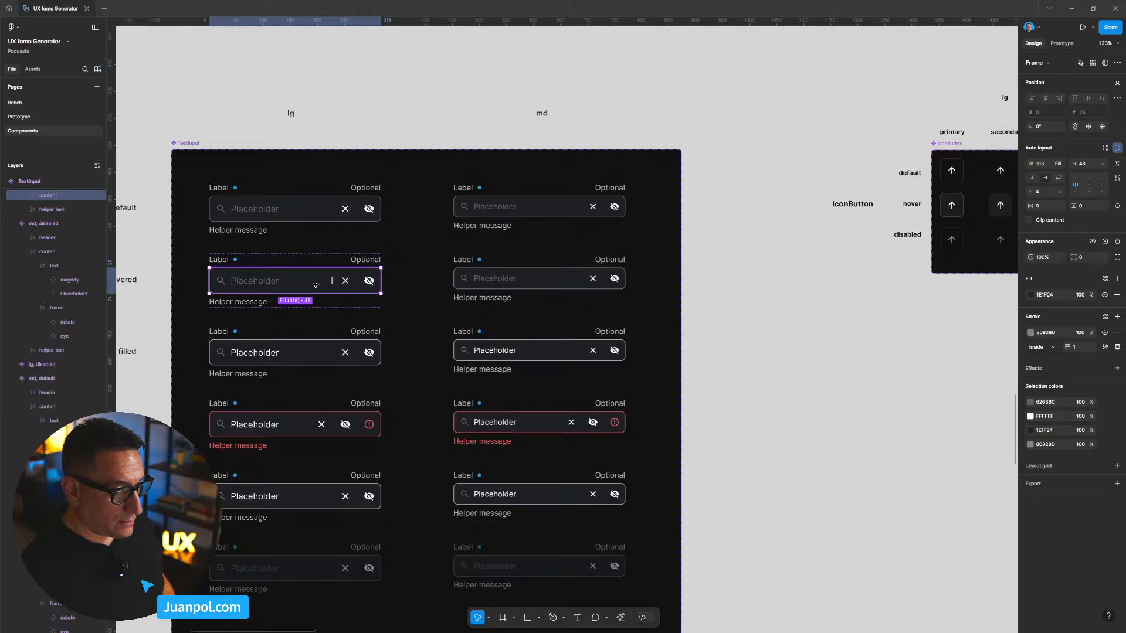
double_click(325, 286)
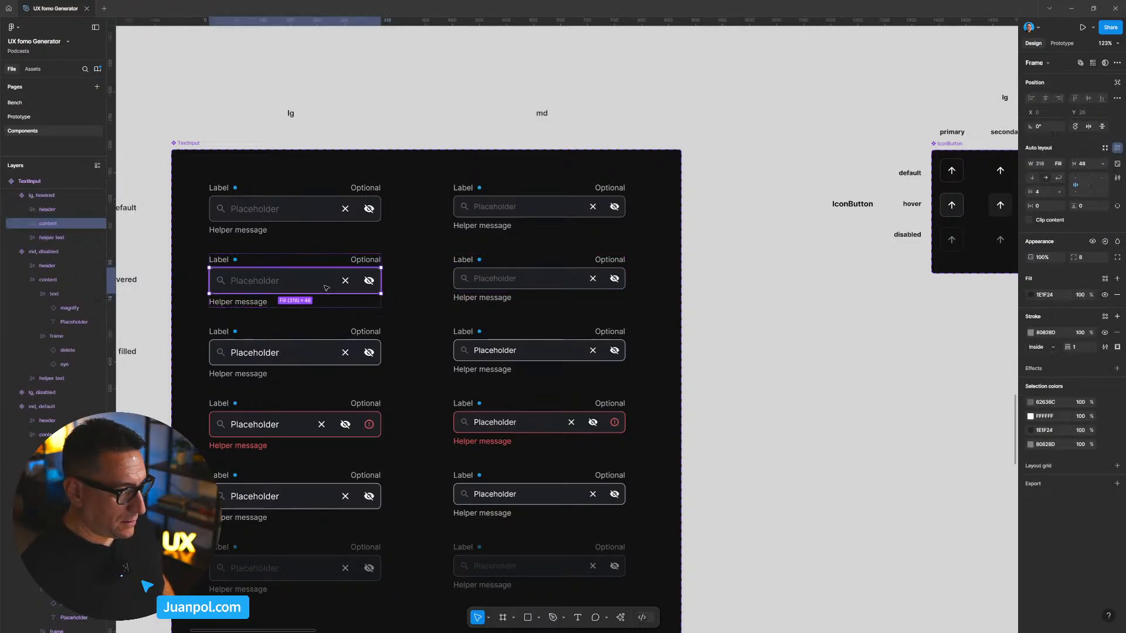
left_click(367, 288)
key("shift+Return")
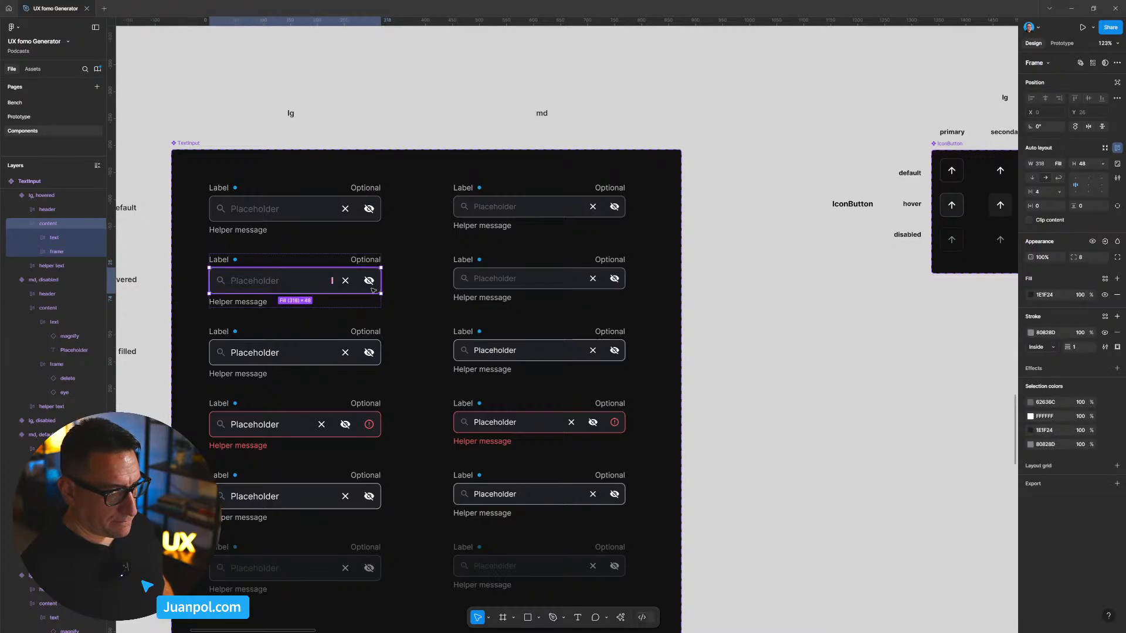
Step: Set the width and height of all nine lg IconButton variants to 48
scroll(708, 317, "down", 5)
left_click_drag(884, 322, 575, 307)
scroll(576, 302, "up", 8)
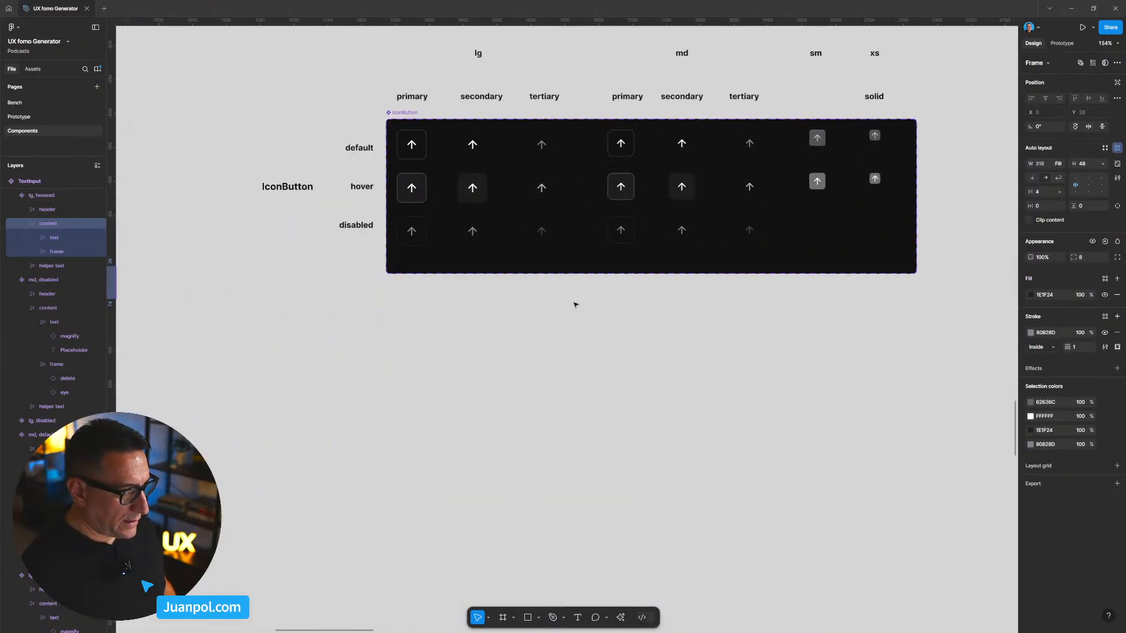
left_click(536, 216)
left_click(586, 216, "shift")
left_click_drag(677, 356, 518, 202)
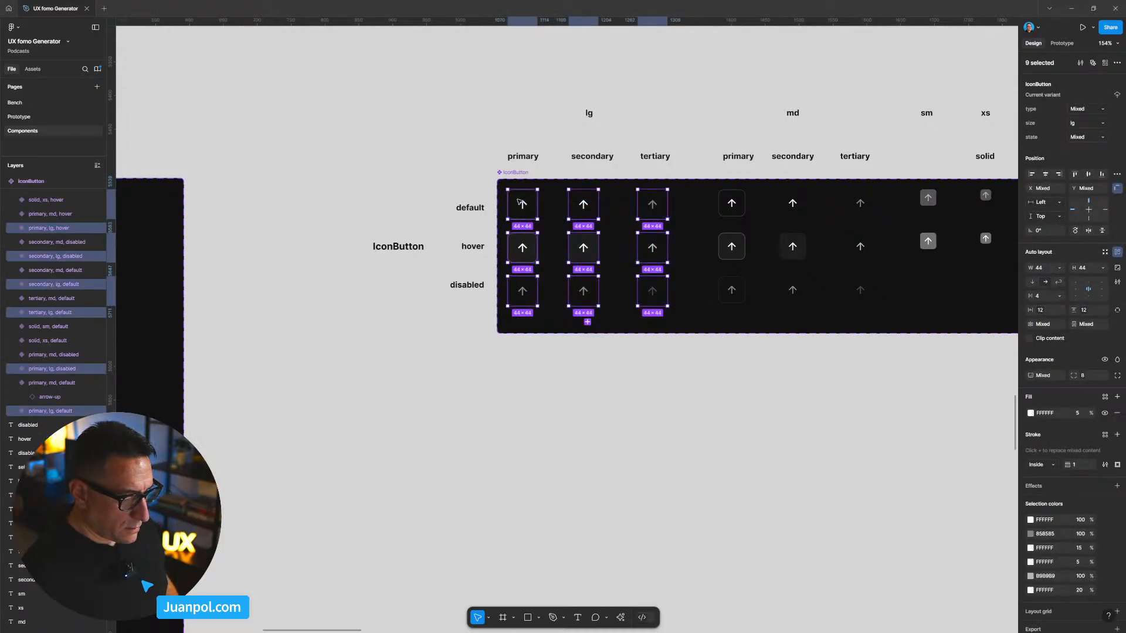
left_click(1031, 268)
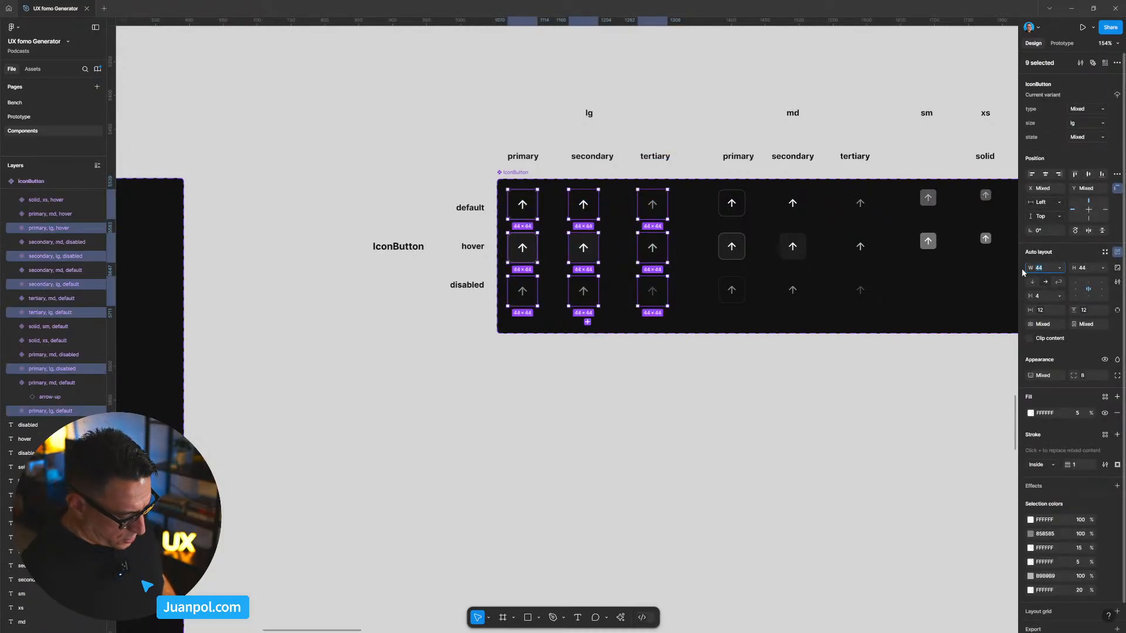
key("Tab")
type("4")
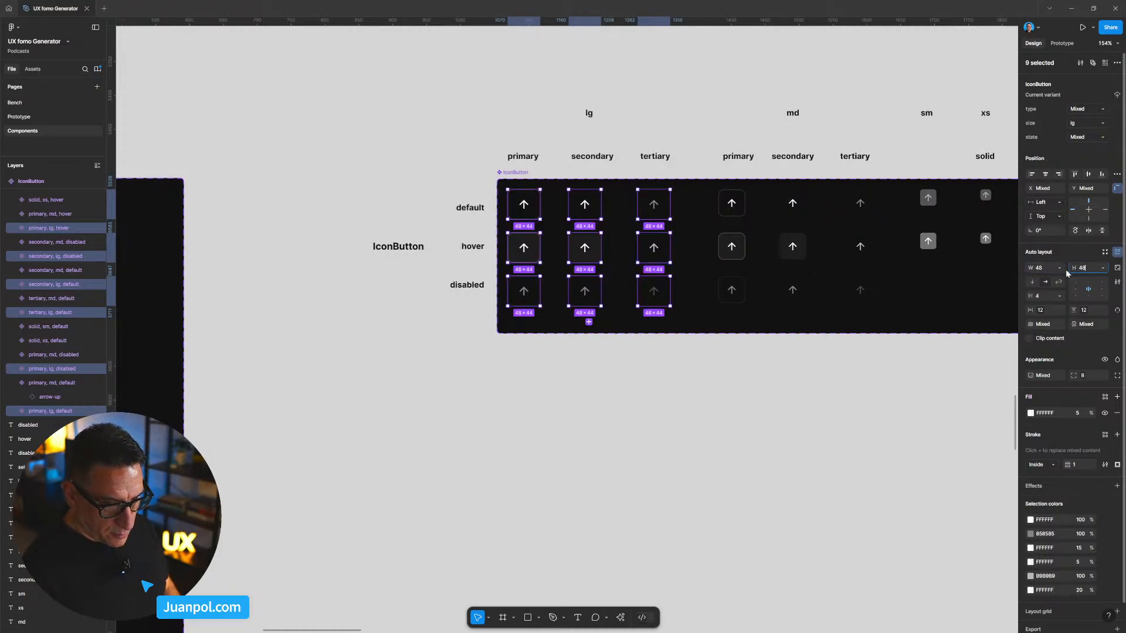
type("8")
key("Return")
key("Escape")
Step: Examine the sm and xs solid variants in the IconButton set
left_click_drag(776, 453, 613, 433)
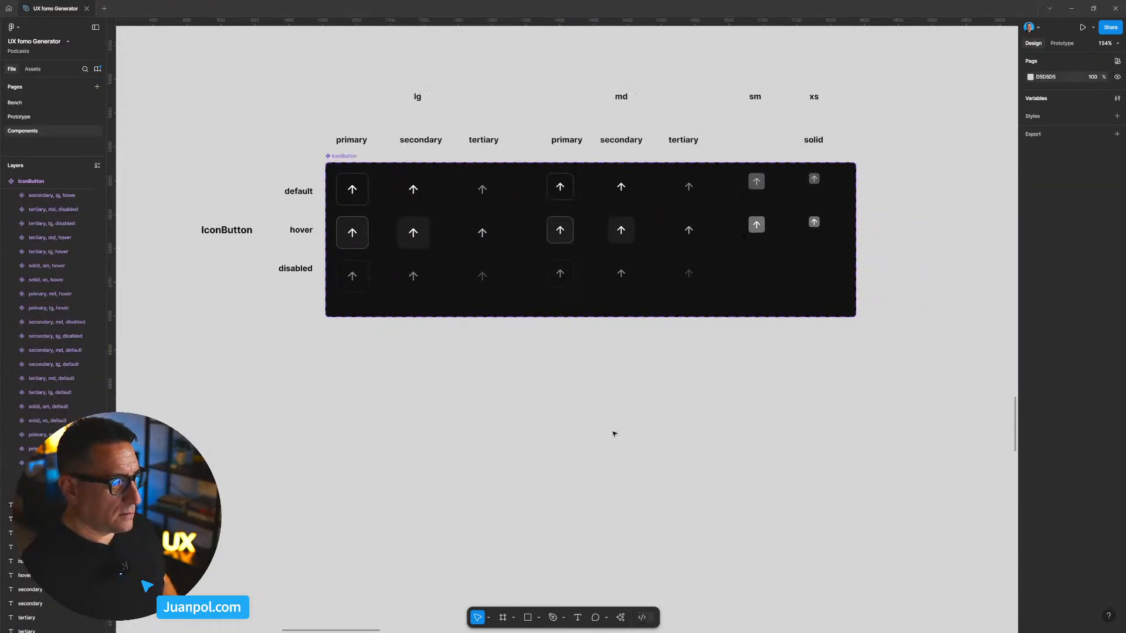
scroll(613, 432, "down", 3)
left_click_drag(713, 406, 673, 388)
scroll(675, 232, "up", 5)
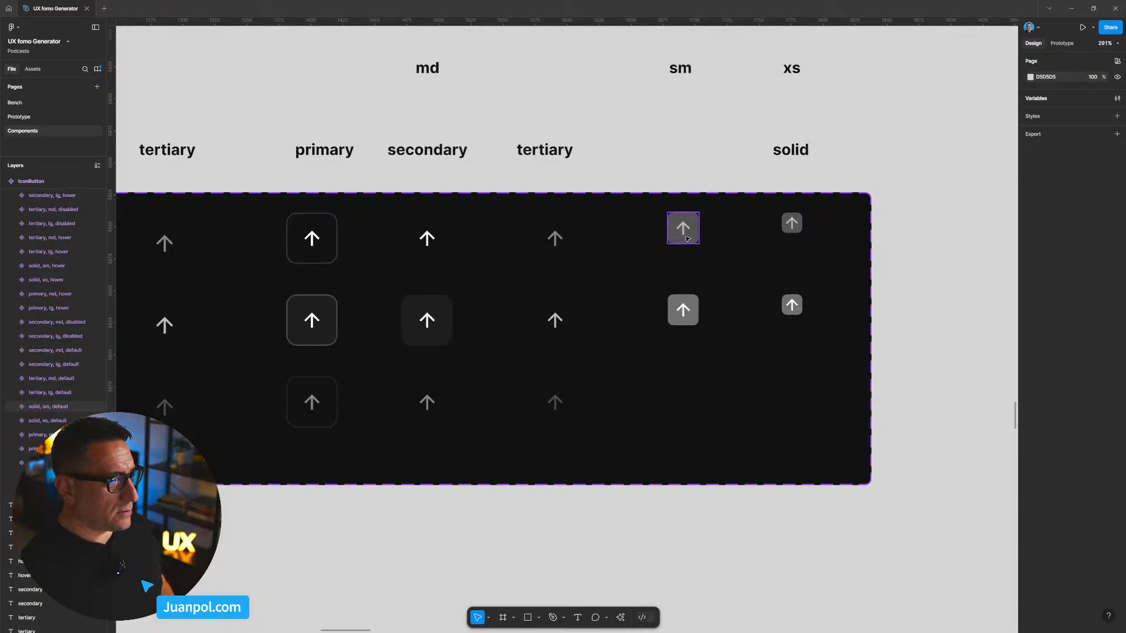
scroll(692, 238, "down", 1)
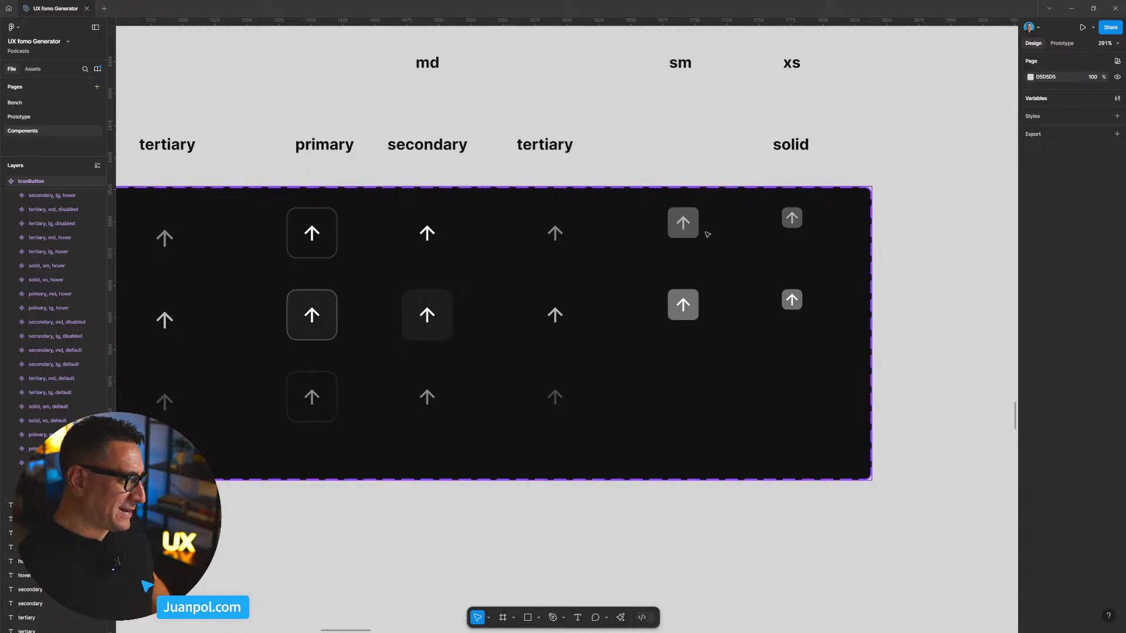
scroll(703, 235, "down", 3)
scroll(708, 233, "down", 1)
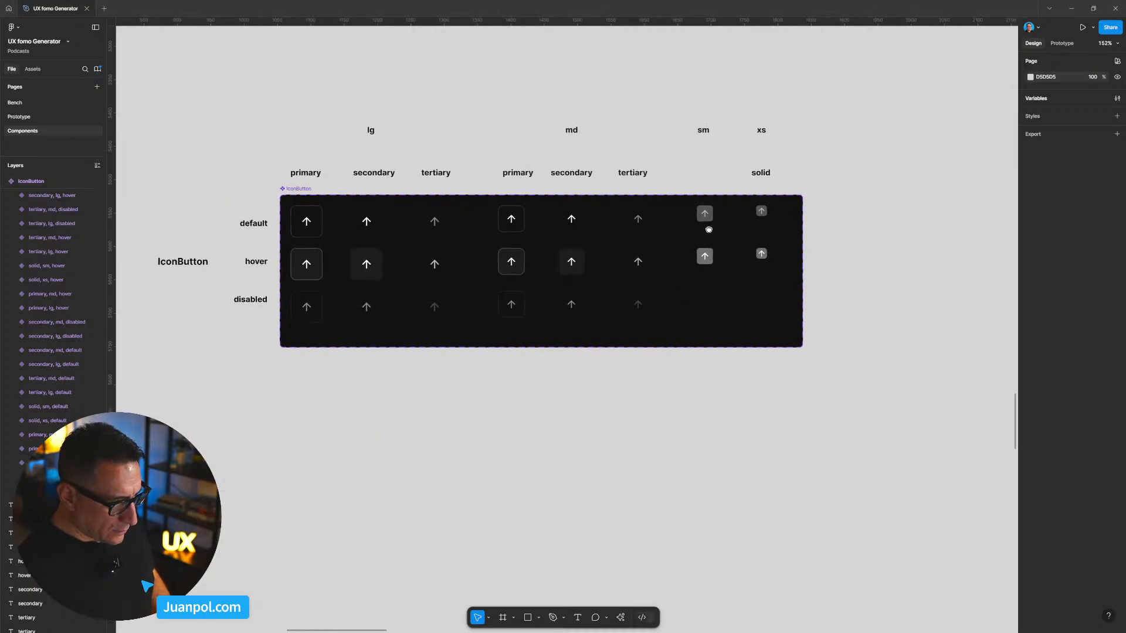
Step: Look over the page's other component sets, especially Thumbnail and Dropdown, to see which small icon button sizes they need
left_click(299, 194)
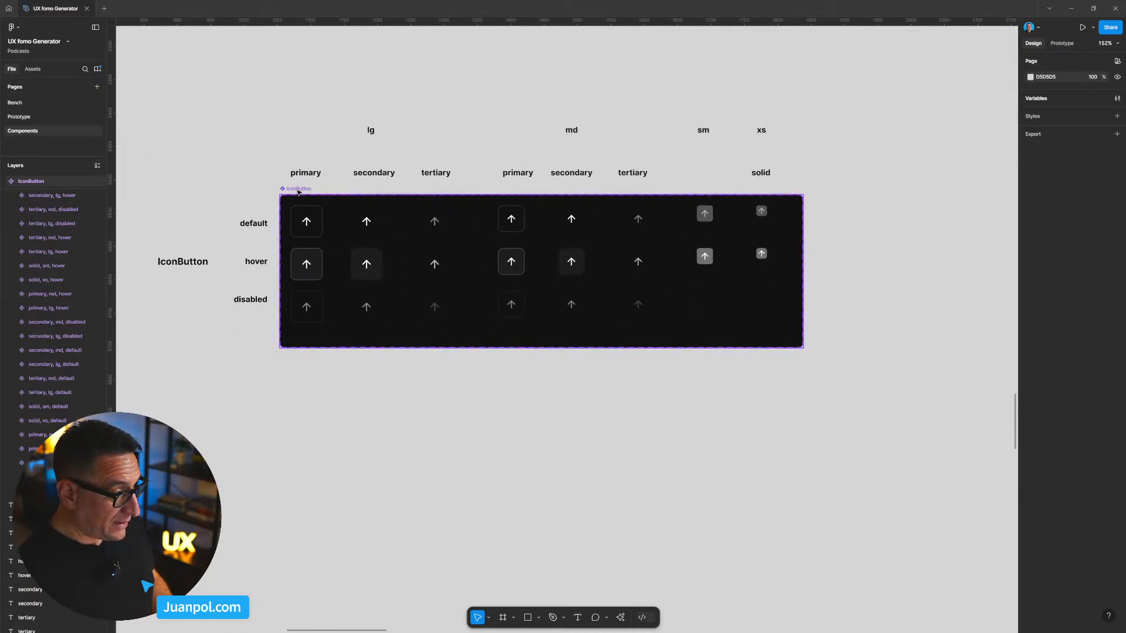
scroll(299, 191, "down", 10)
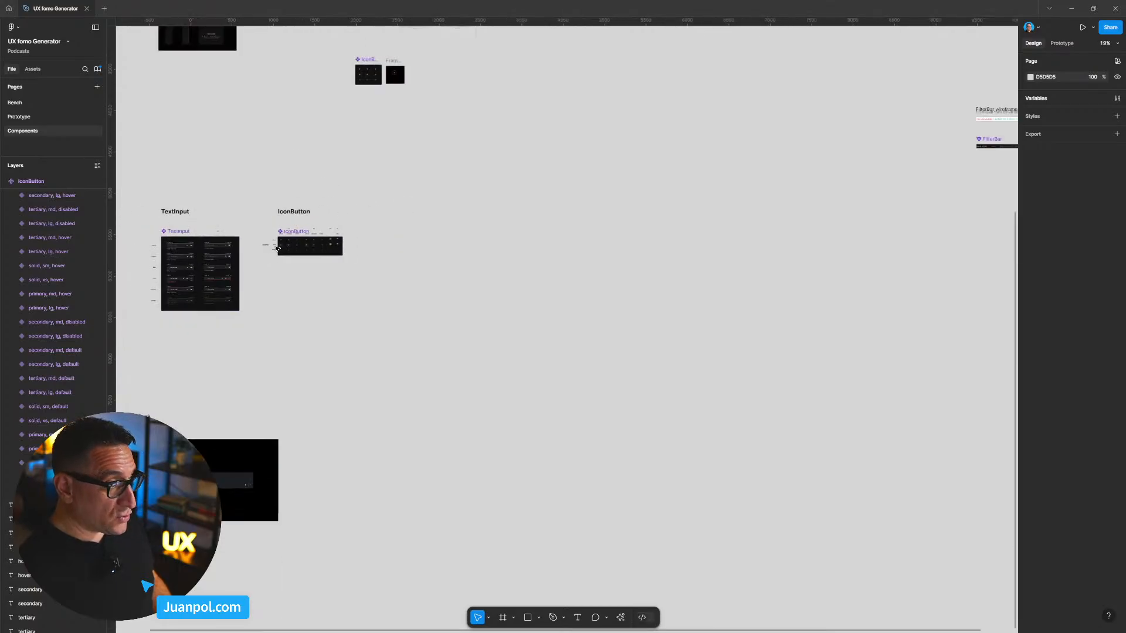
scroll(534, 421, "up", 10)
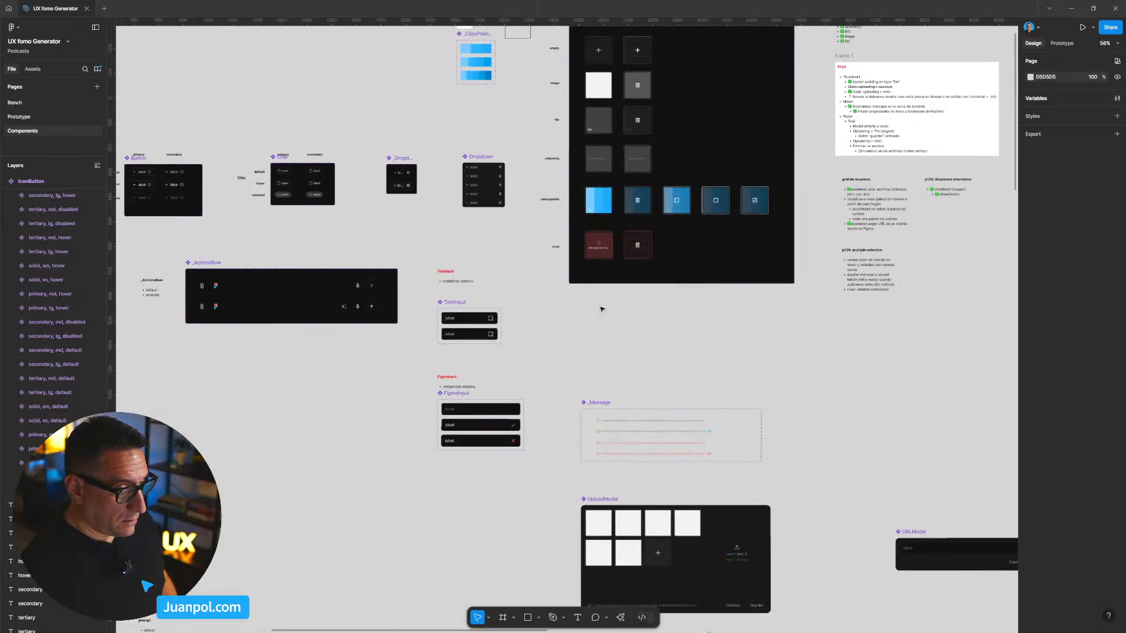
scroll(623, 424, "up", 4)
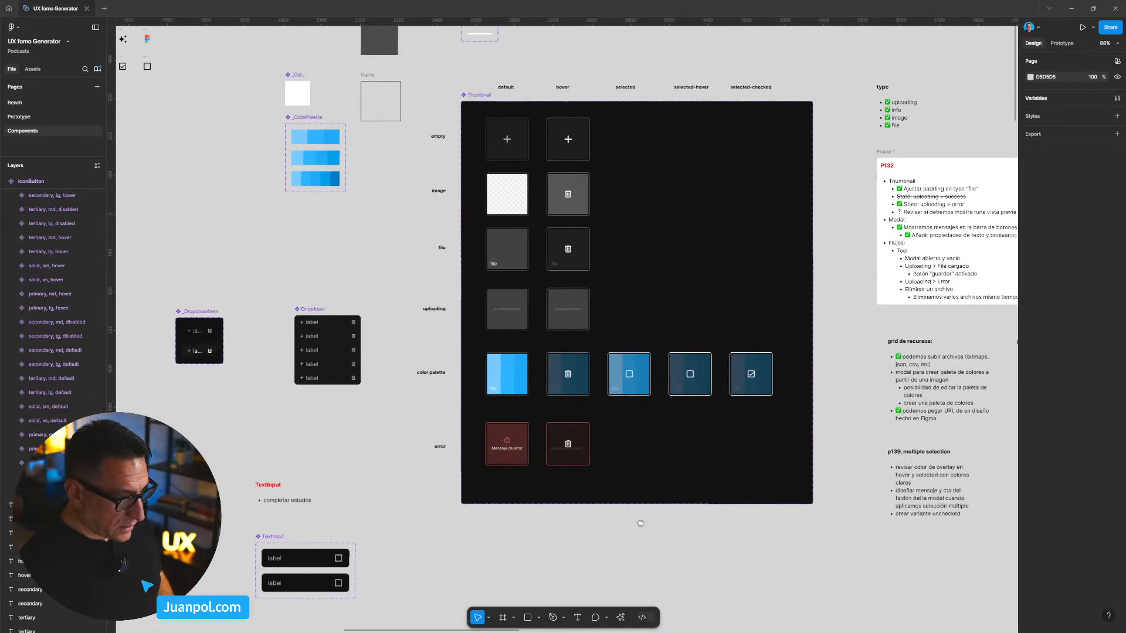
key("ctrl+y")
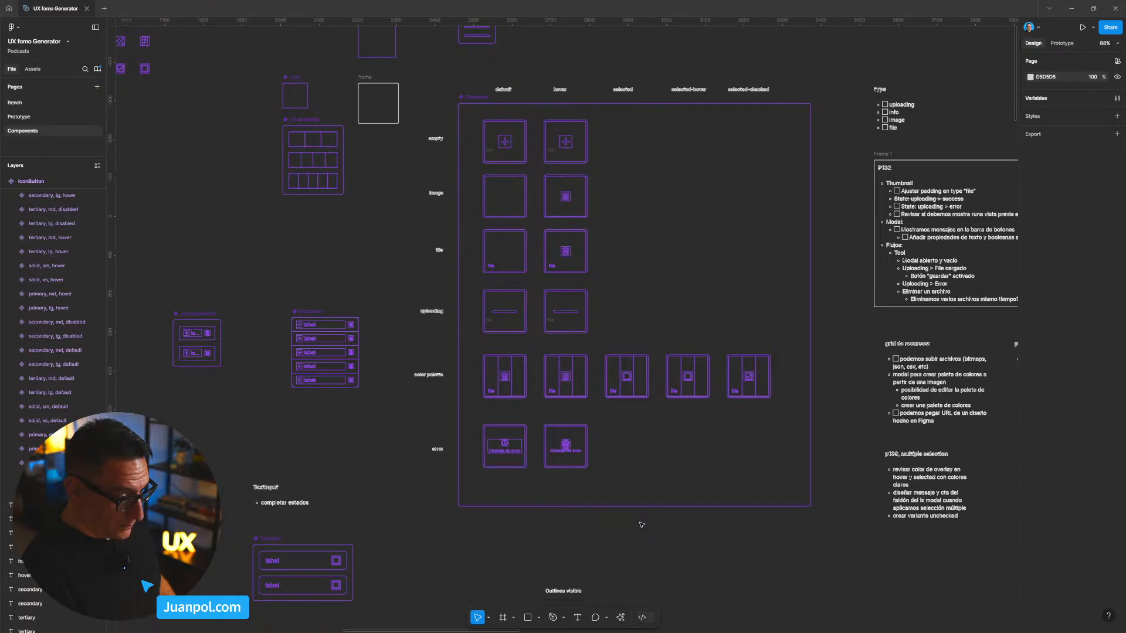
key("ctrl+y")
scroll(642, 525, "down", 15)
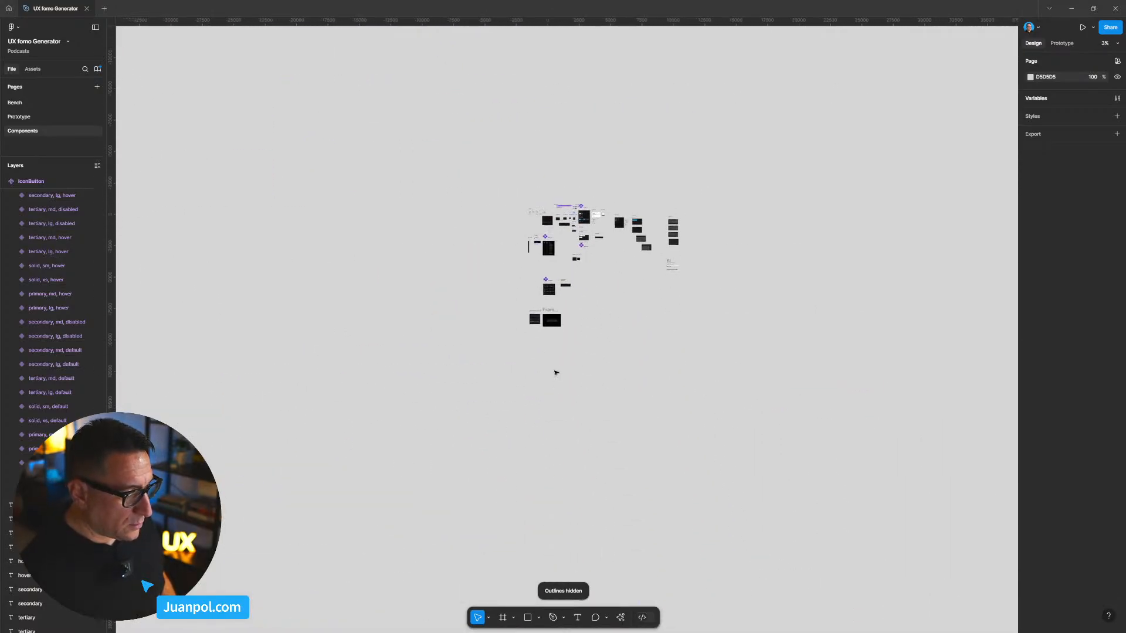
scroll(556, 378, "up", 5)
scroll(593, 274, "up", 2)
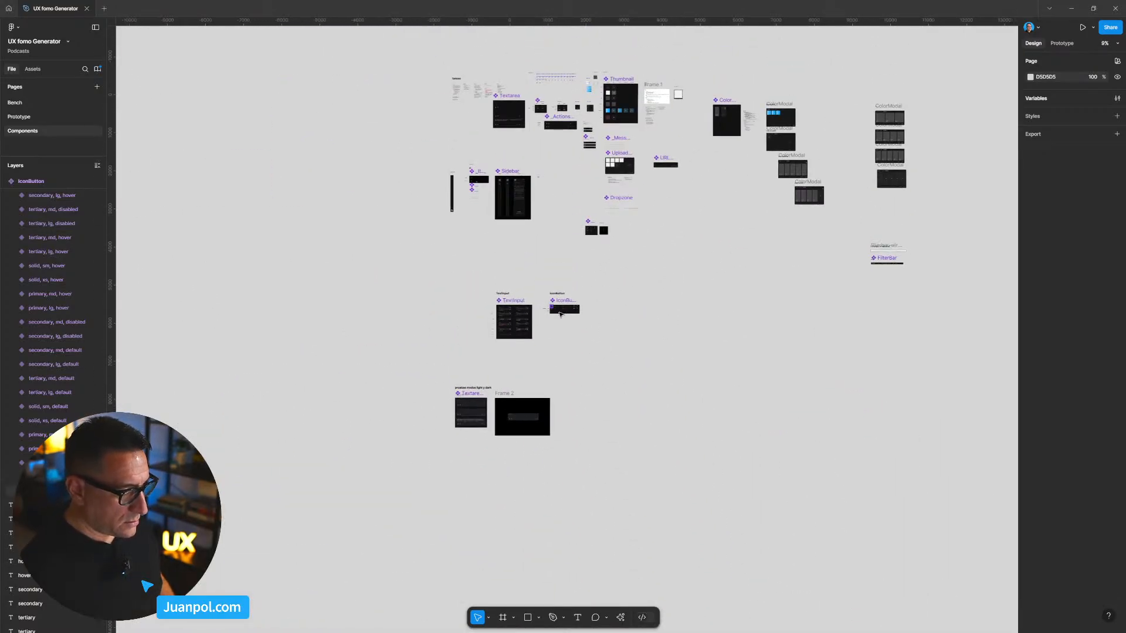
scroll(557, 312, "up", 15)
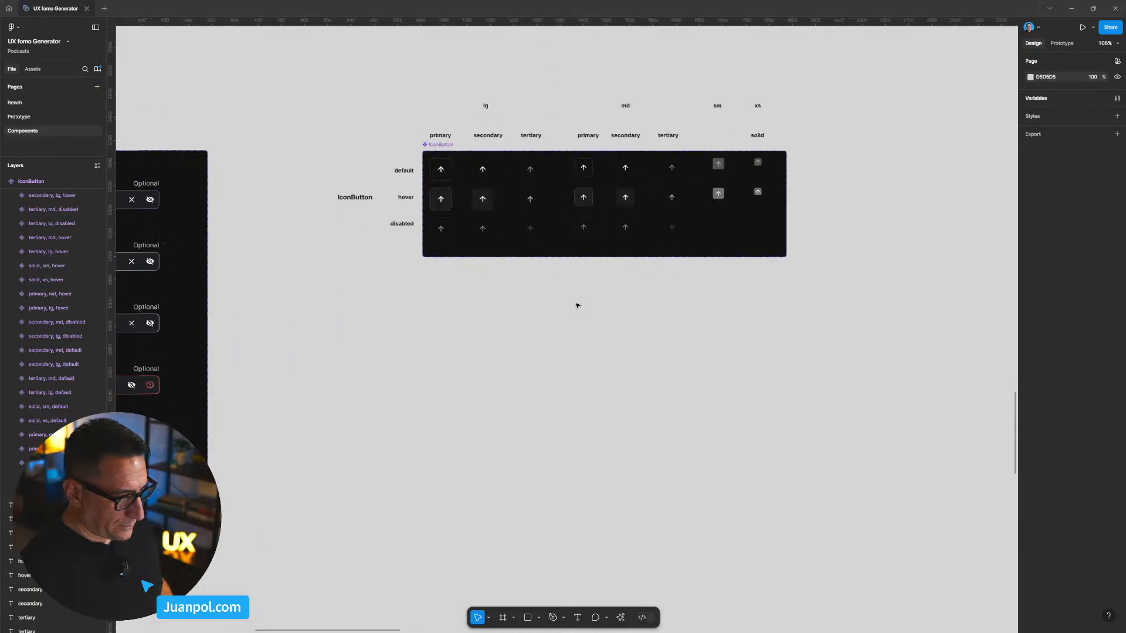
Step: Delete the two xs variants from the IconButton set together with their "xs" and "solid" labels
scroll(592, 328, "up", 2)
scroll(611, 360, "up", 5)
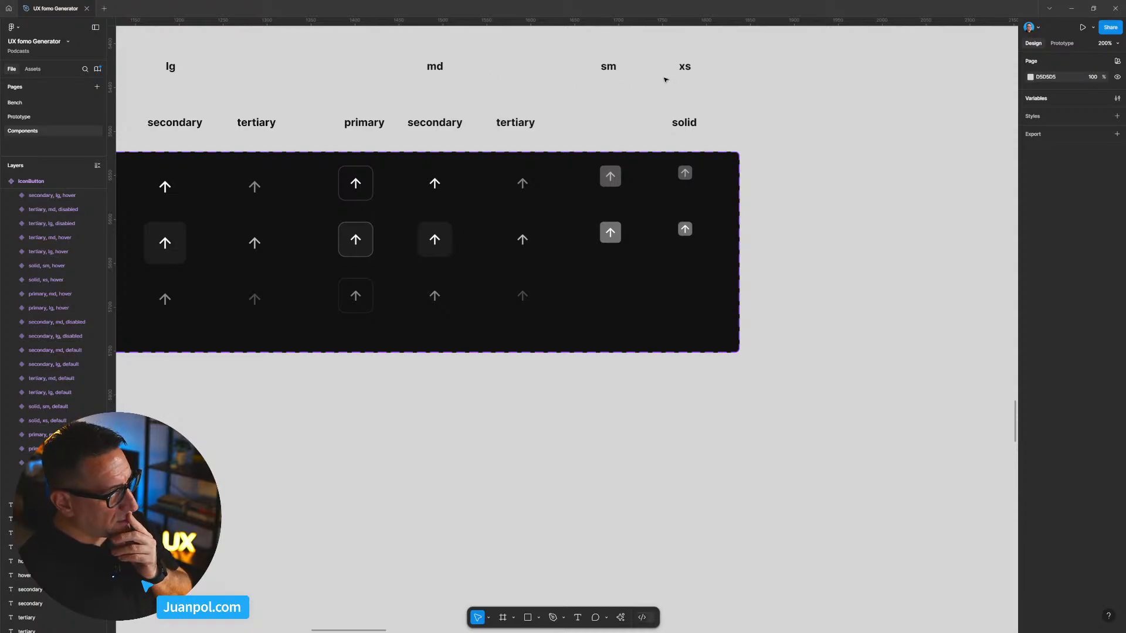
left_click_drag(662, 50, 727, 137)
left_click_drag(802, 284, 675, 166)
left_click_drag(664, 56, 717, 136)
key("Delete")
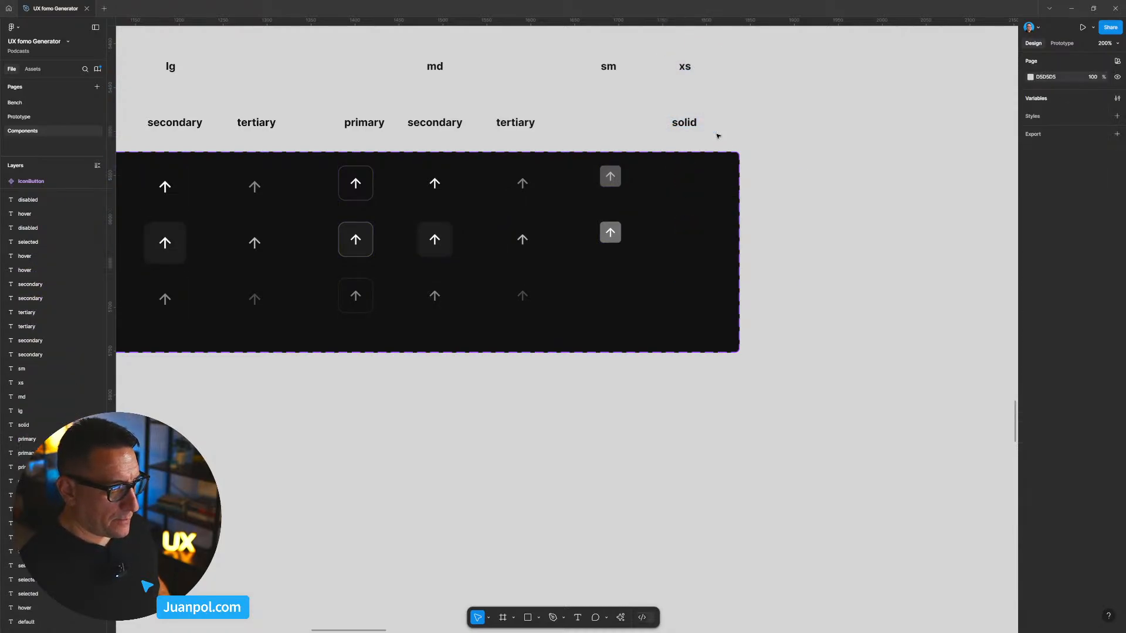
left_click_drag(649, 55, 706, 135)
key("Delete")
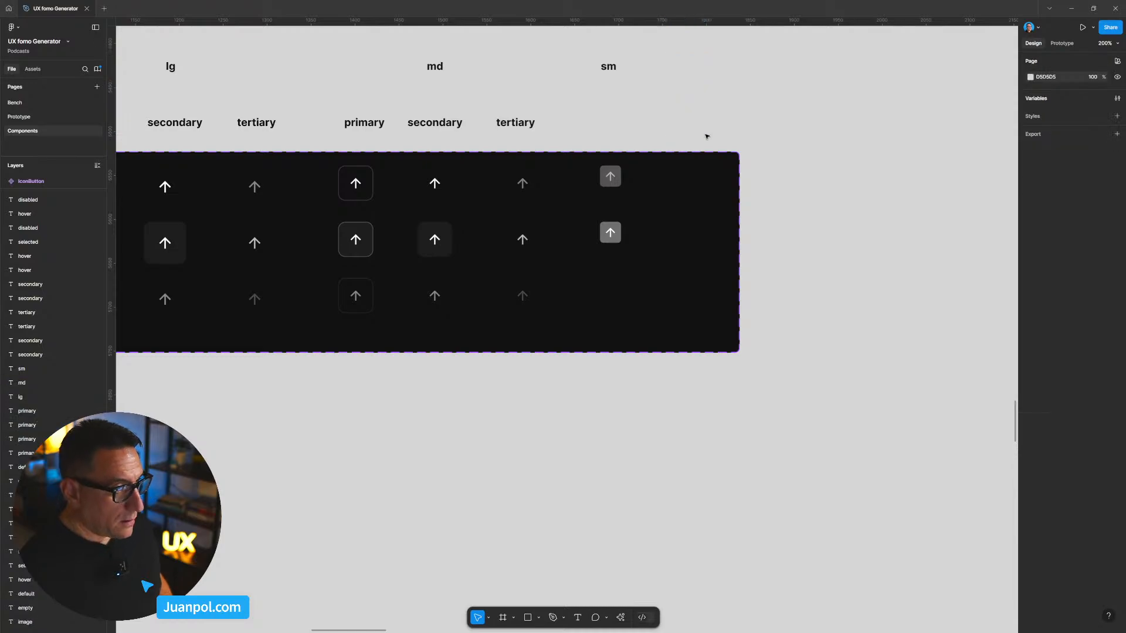
Step: Copy the "primary", "secondary" and "tertiary" labels to the sm group and centre the "sm" label above them
scroll(651, 158, "down", 3)
left_click_drag(623, 92, 634, 132)
scroll(662, 95, "down", 2)
left_click_drag(663, 98, 672, 98)
Step: Widen the IconButton component set to 890 so it spans the sm group's tertiary column
left_click(772, 252)
left_click(437, 180)
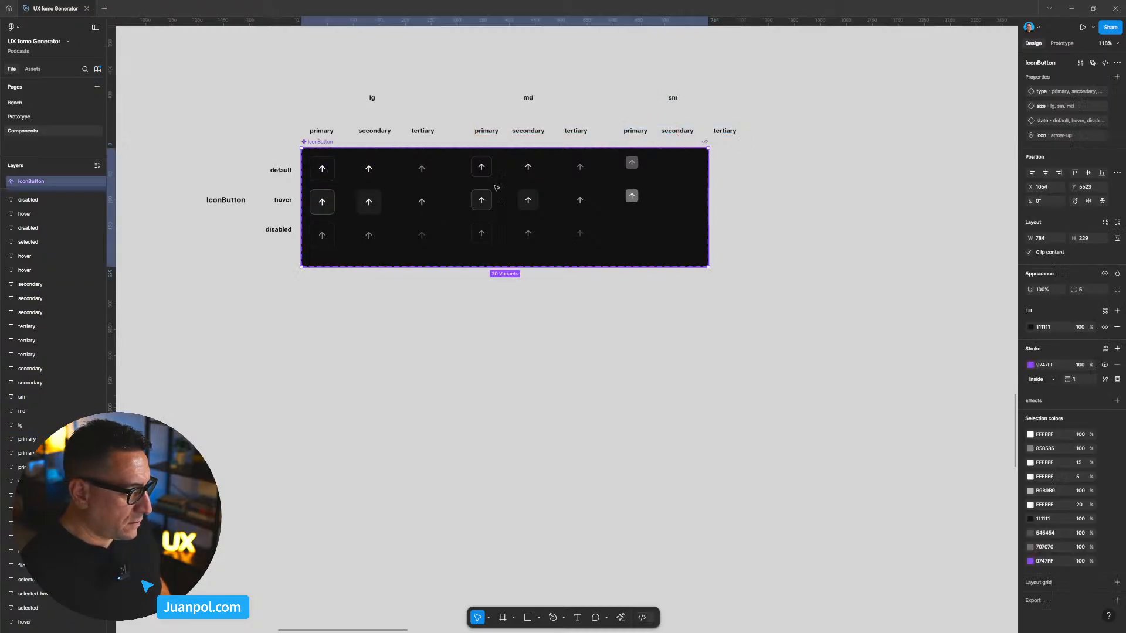
left_click_drag(708, 194, 757, 194)
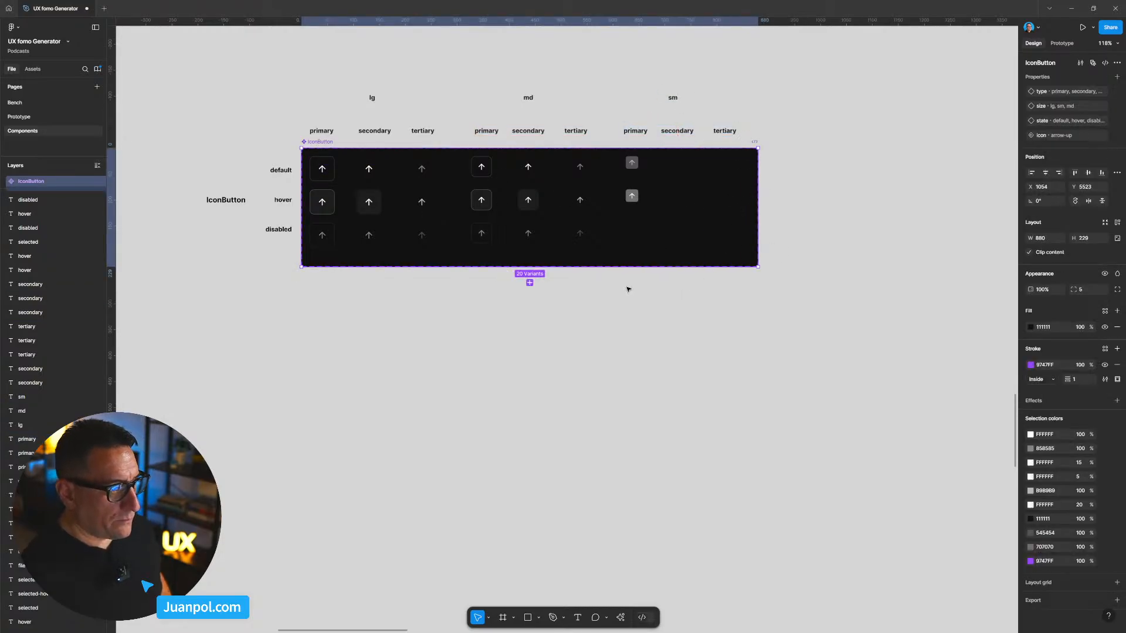
left_click(628, 287)
Step: Delete the solid default and solid hover variants of size sm from the IconButton set
scroll(628, 287, "up", 10, "ctrl")
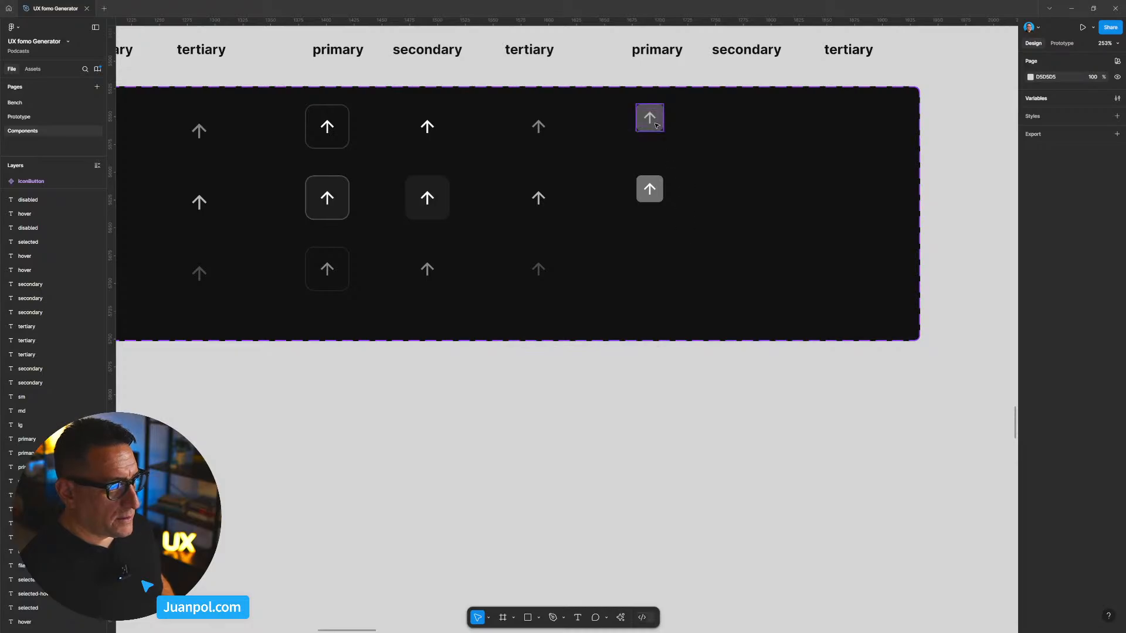
left_click(656, 125)
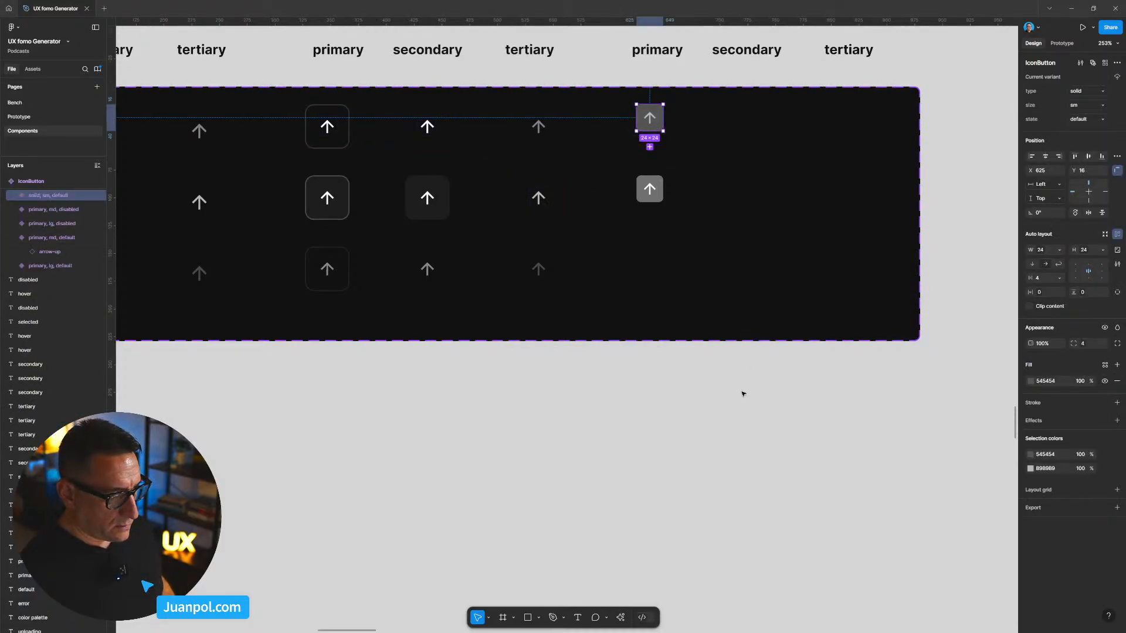
left_click_drag(722, 370, 629, 123)
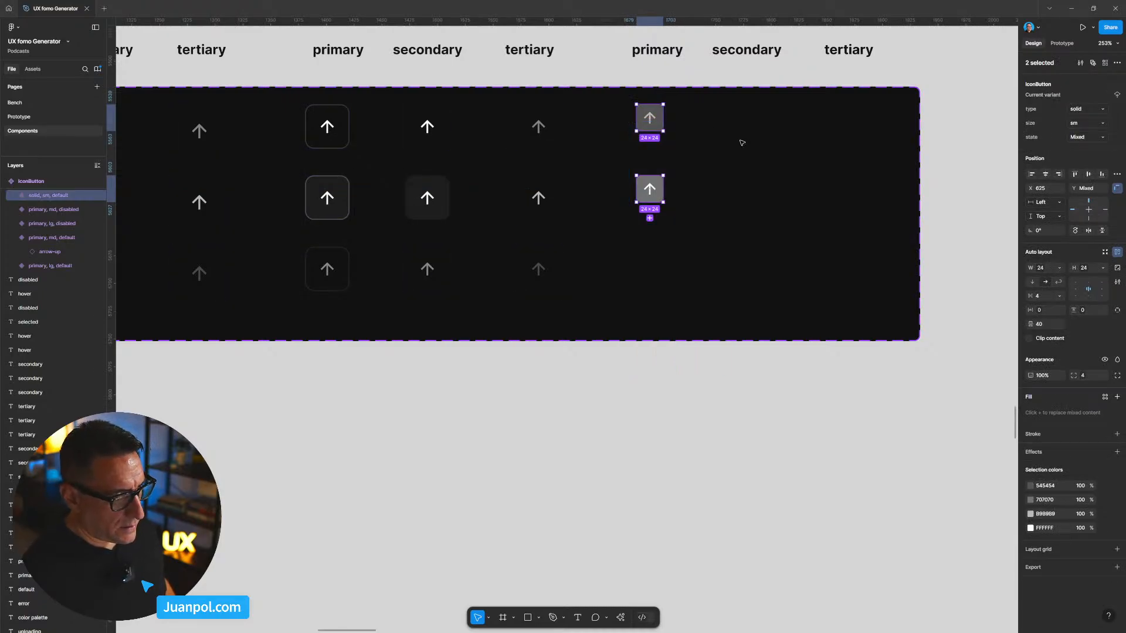
left_click(882, 158)
left_click(652, 121)
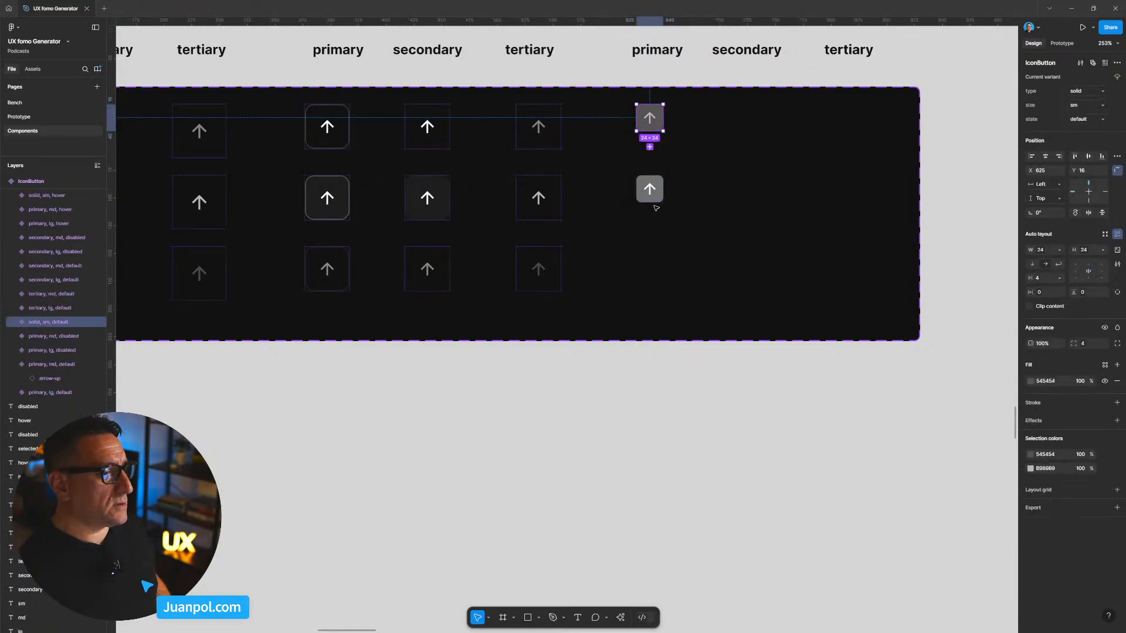
left_click(938, 195)
left_click_drag(635, 120, 638, 181)
key("Delete")
Step: Duplicate the nine md IconButton variants under the sm columns and set their size property to sm
scroll(541, 415, "down", 5)
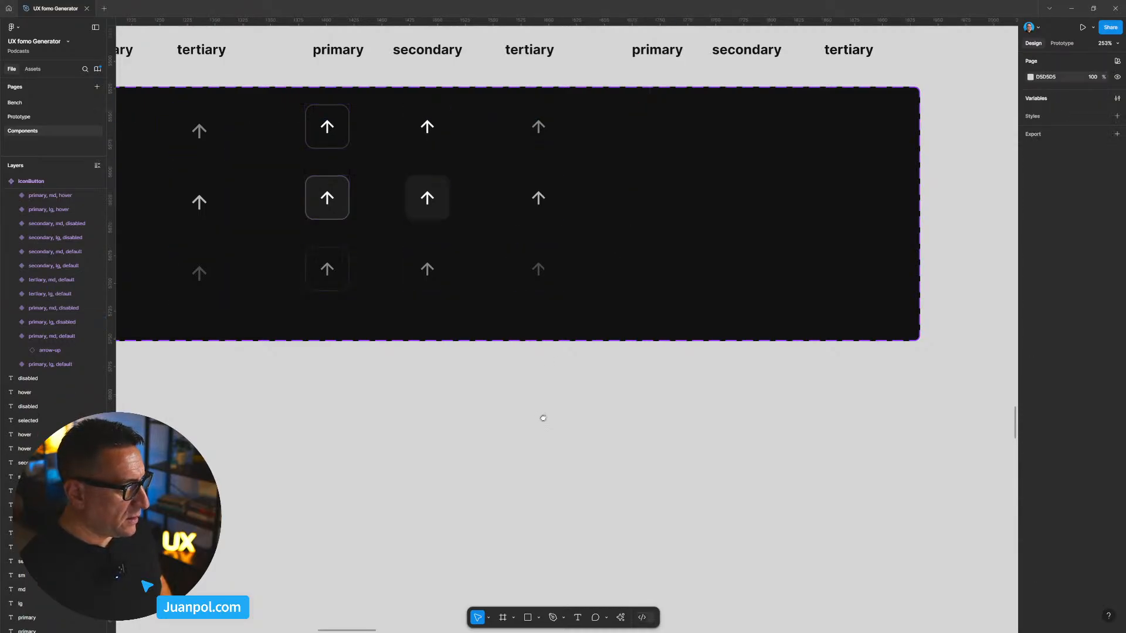
left_click_drag(540, 299, 692, 249)
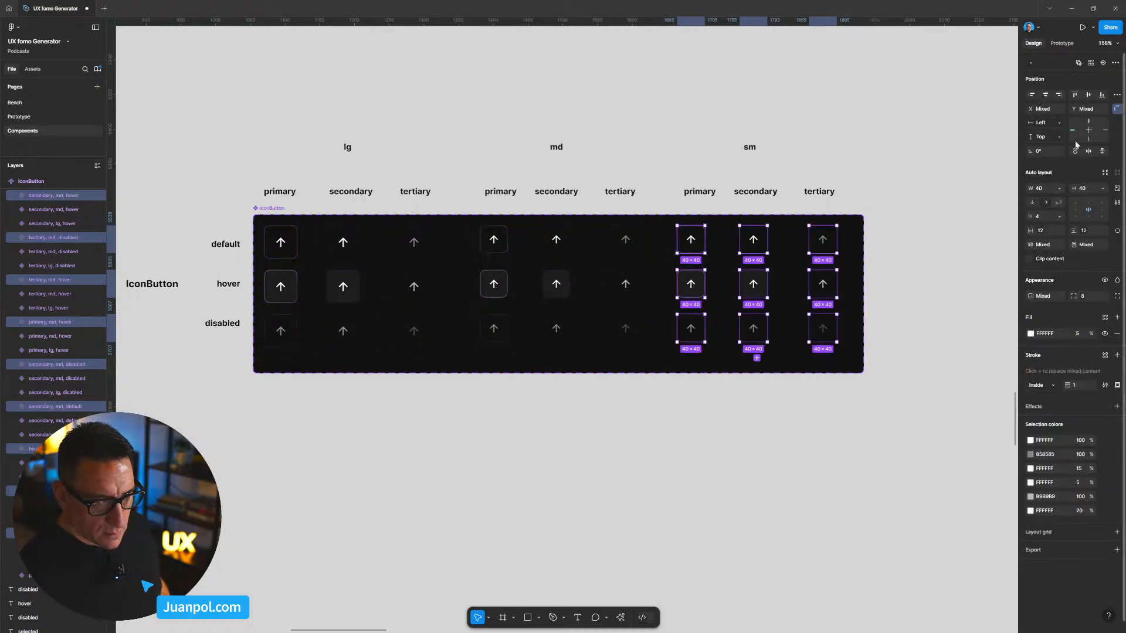
left_click(1071, 125)
type("sm")
key("Return")
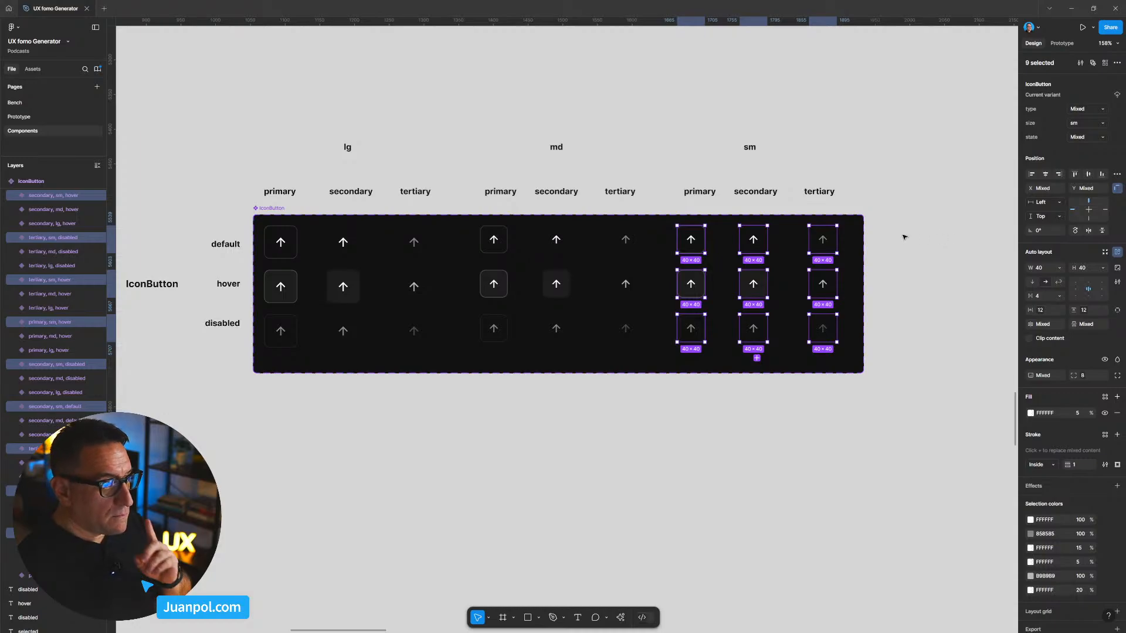
Step: Set the width and height of the nine sm IconButton variants to 32
left_click(1036, 267)
type("32")
left_click(1084, 268)
type("32")
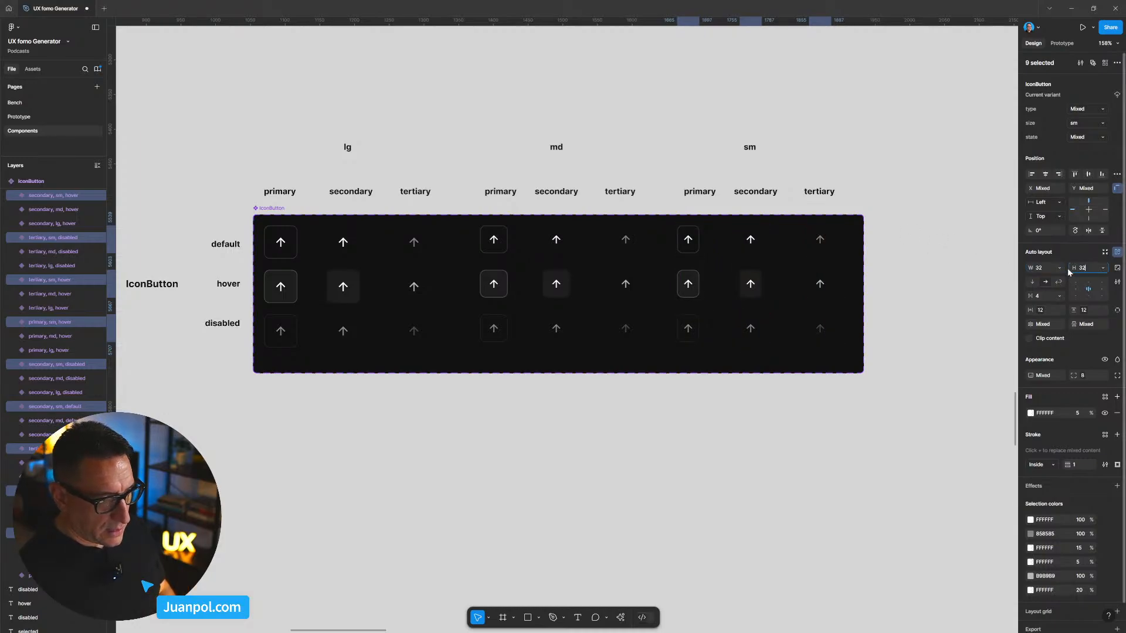
key("Return")
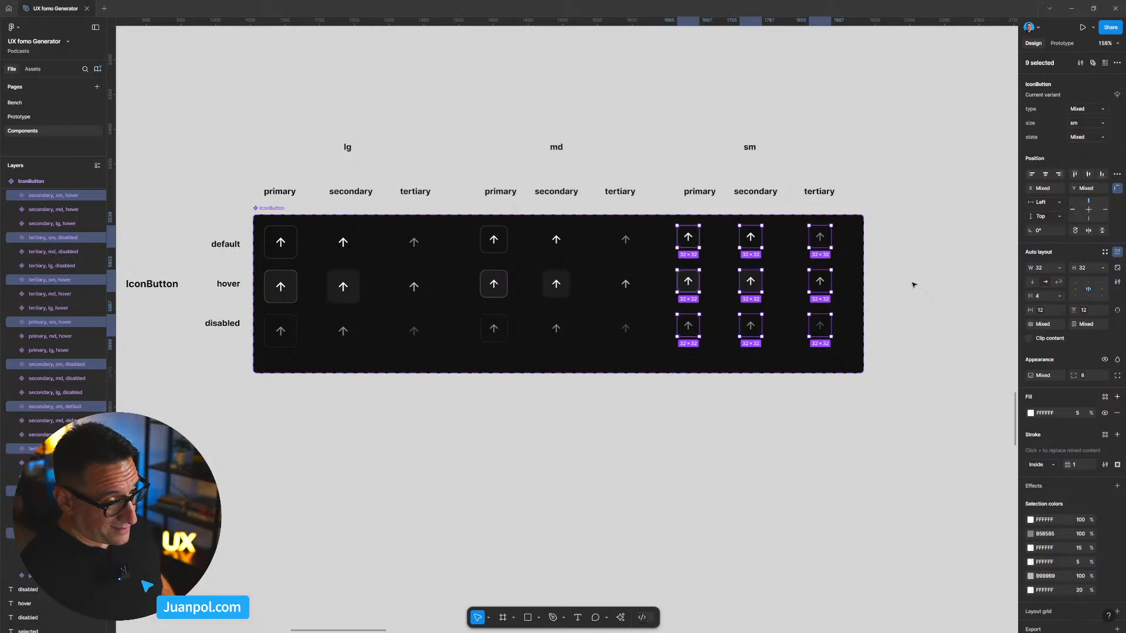
Step: Compare the arrow icon dimensions in the sm variants with those in the lg and md primary default variants
left_click_drag(881, 343, 674, 235)
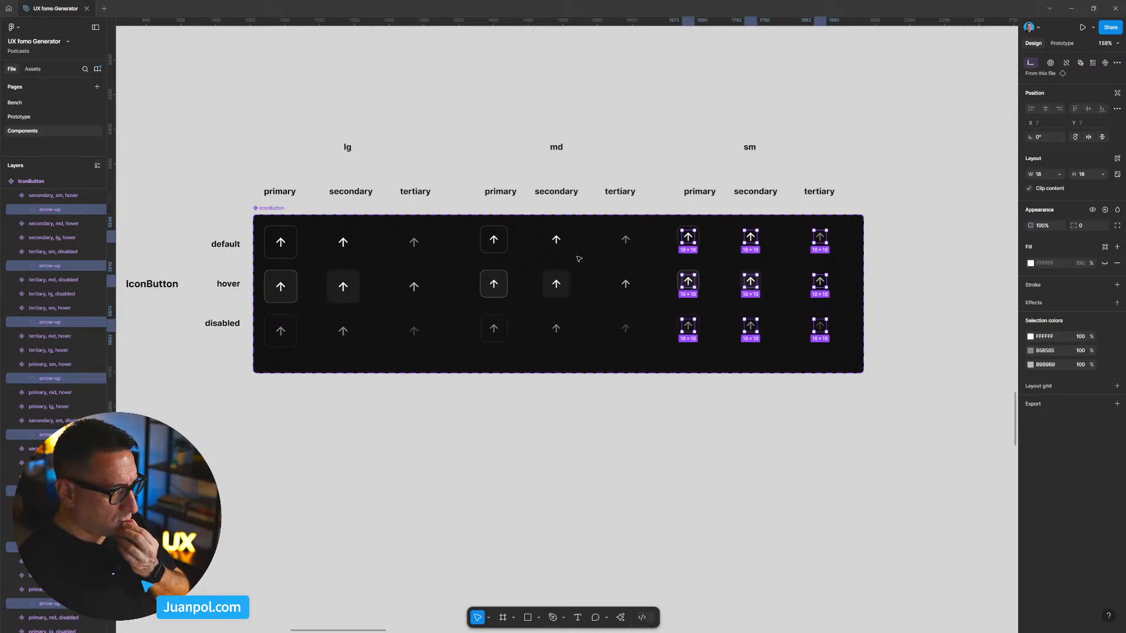
left_click(279, 247)
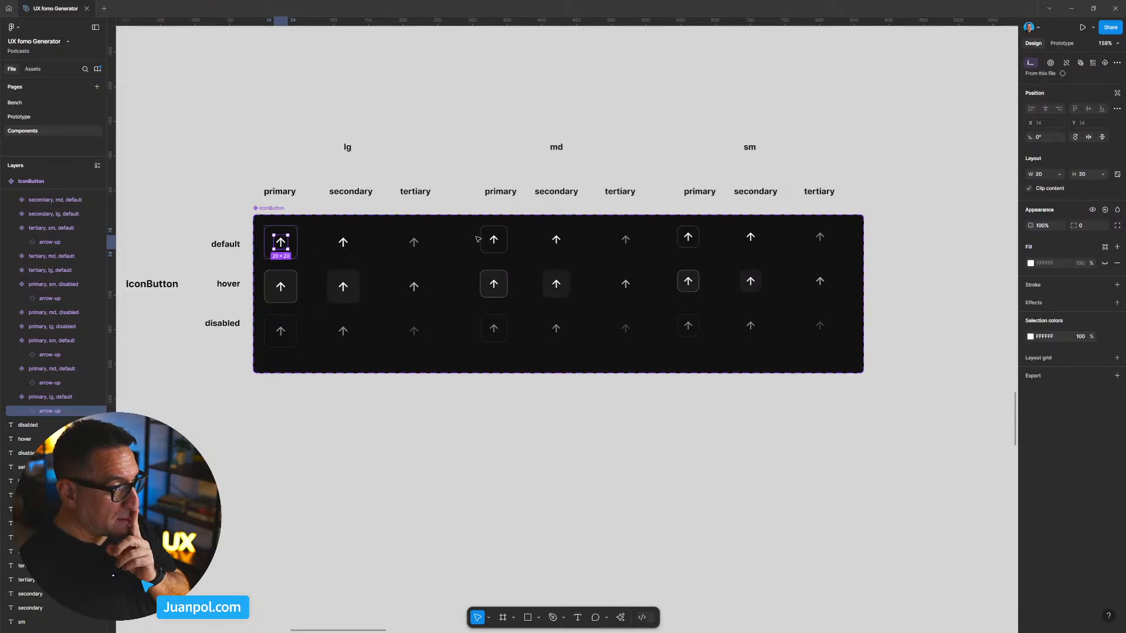
left_click(494, 241)
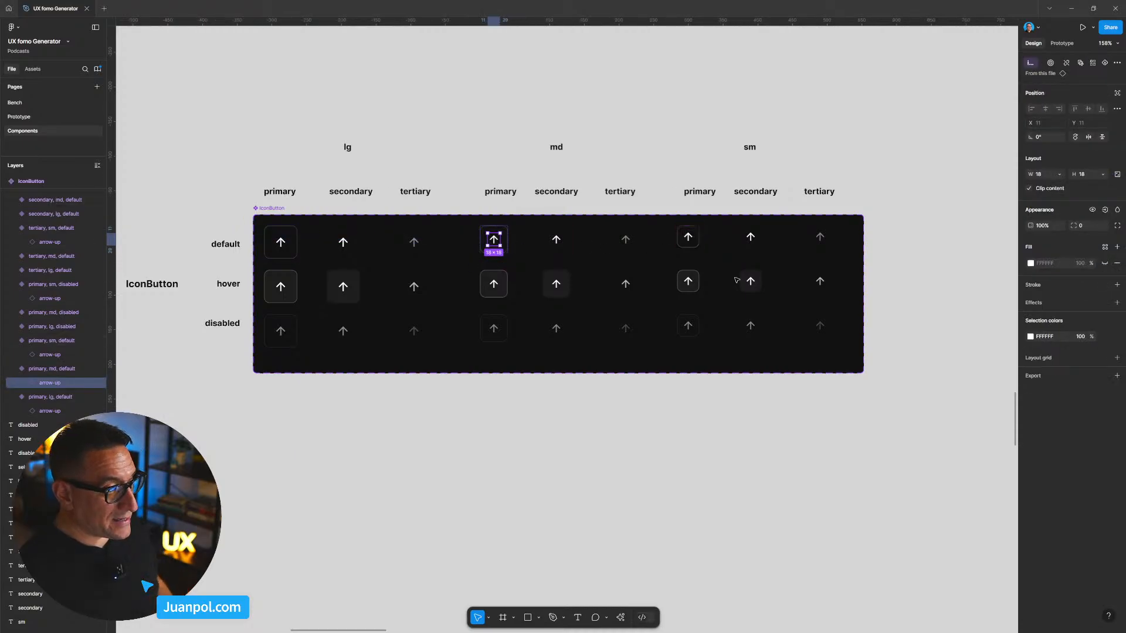
Step: Set the width and height of the arrow icons in the nine sm IconButton variants to 16
left_click_drag(874, 352, 672, 227)
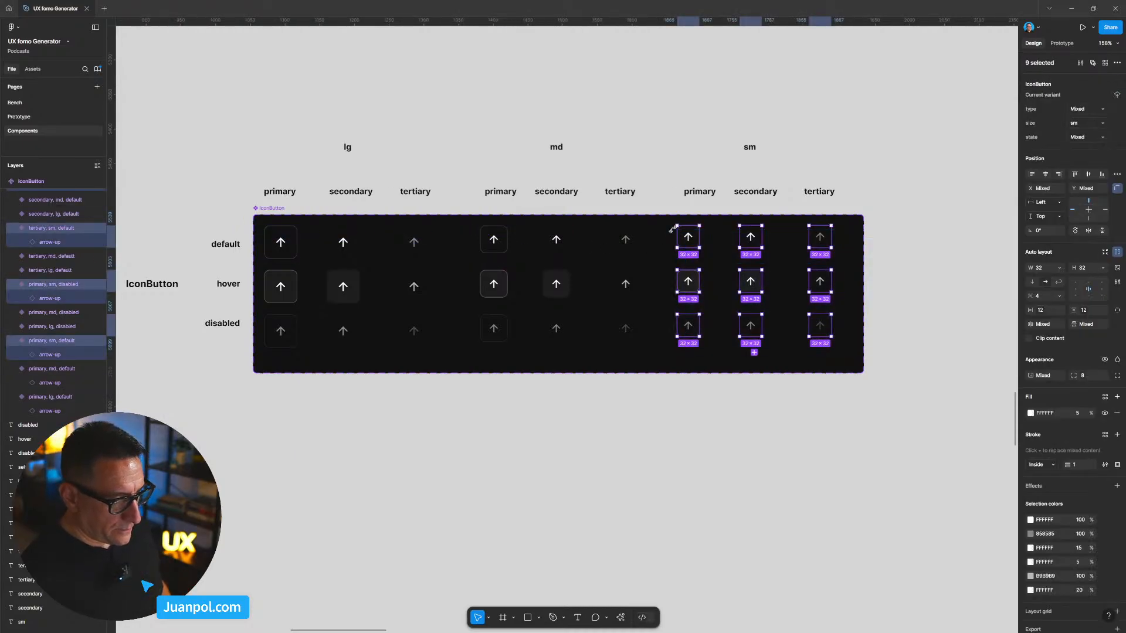
key("Return")
left_click(1047, 175)
type("1")
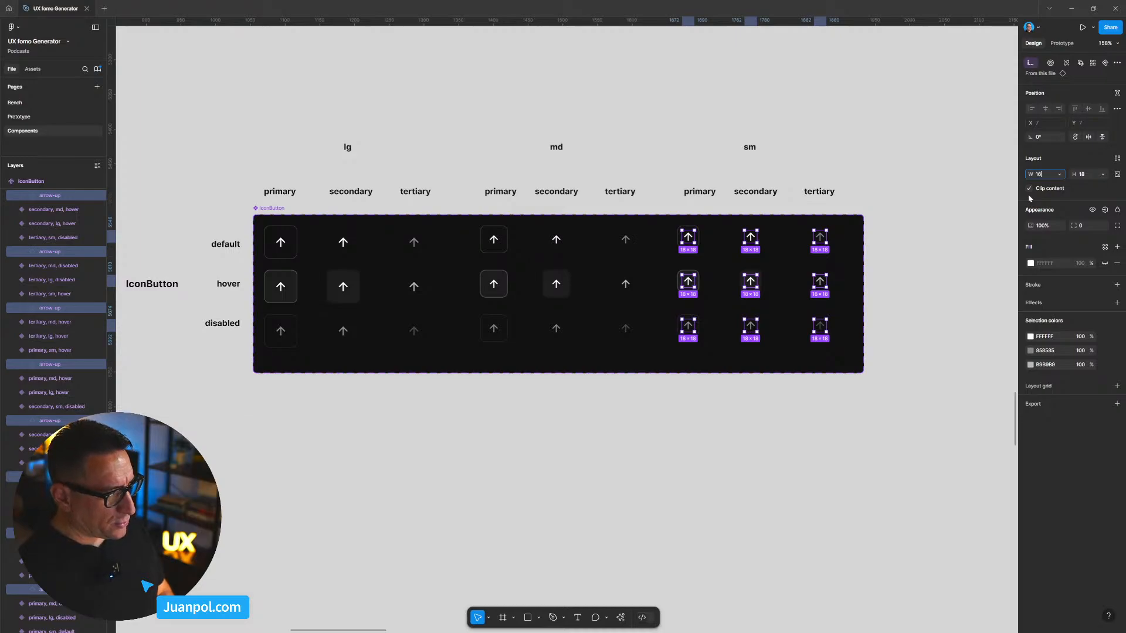
type("6")
key("Tab")
type("16")
key("Return")
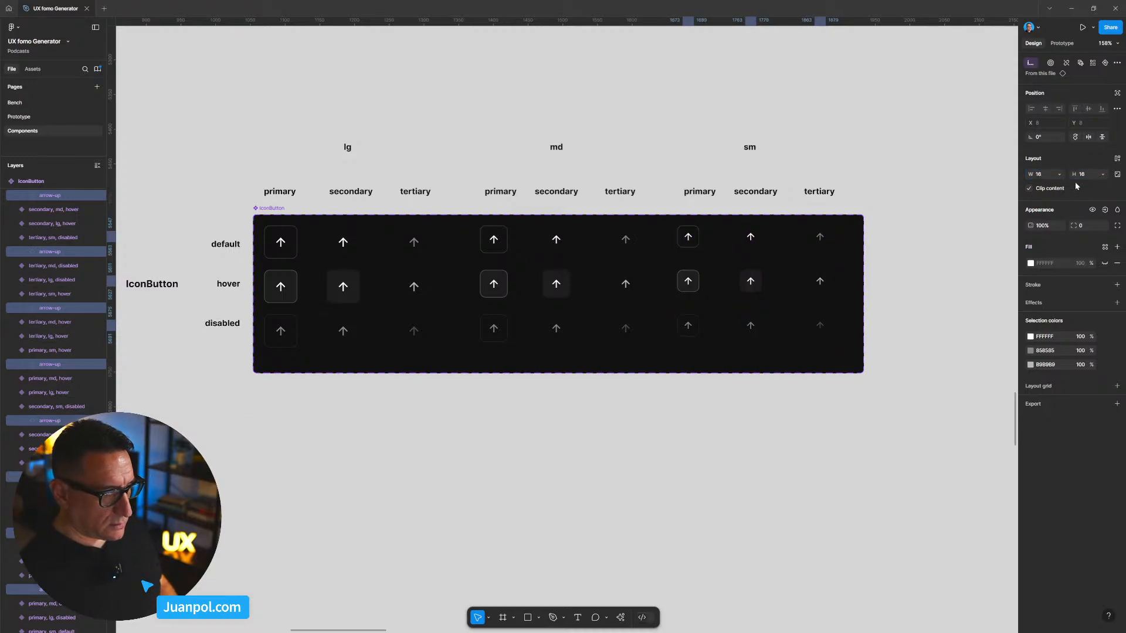
left_click(870, 319)
Step: Shift the primary and secondary sm variants horizontally so the three sm columns are evenly spaced 57 px apart
scroll(870, 318, "up", 2)
scroll(862, 352, "up", 1)
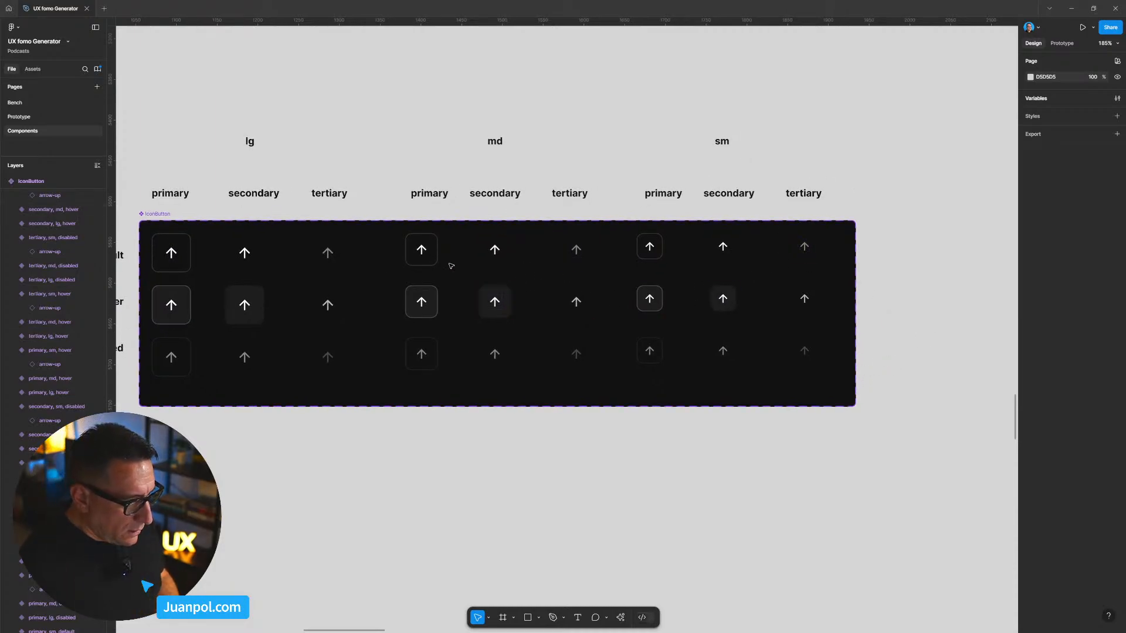
left_click(645, 256)
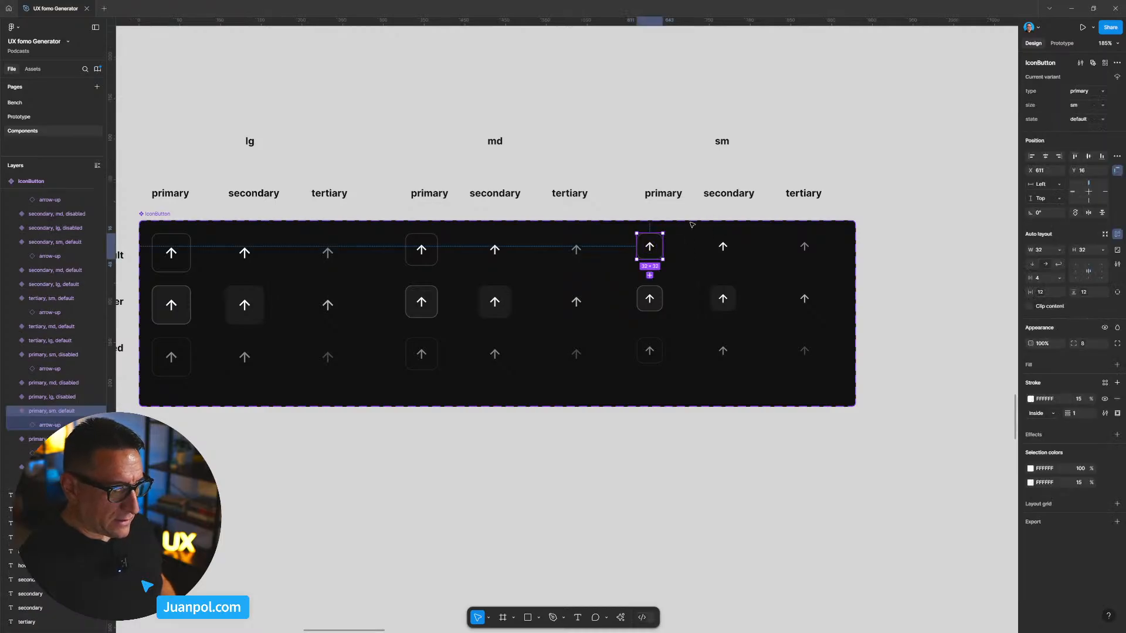
left_click(650, 300, "shift")
left_click(653, 353, "shift")
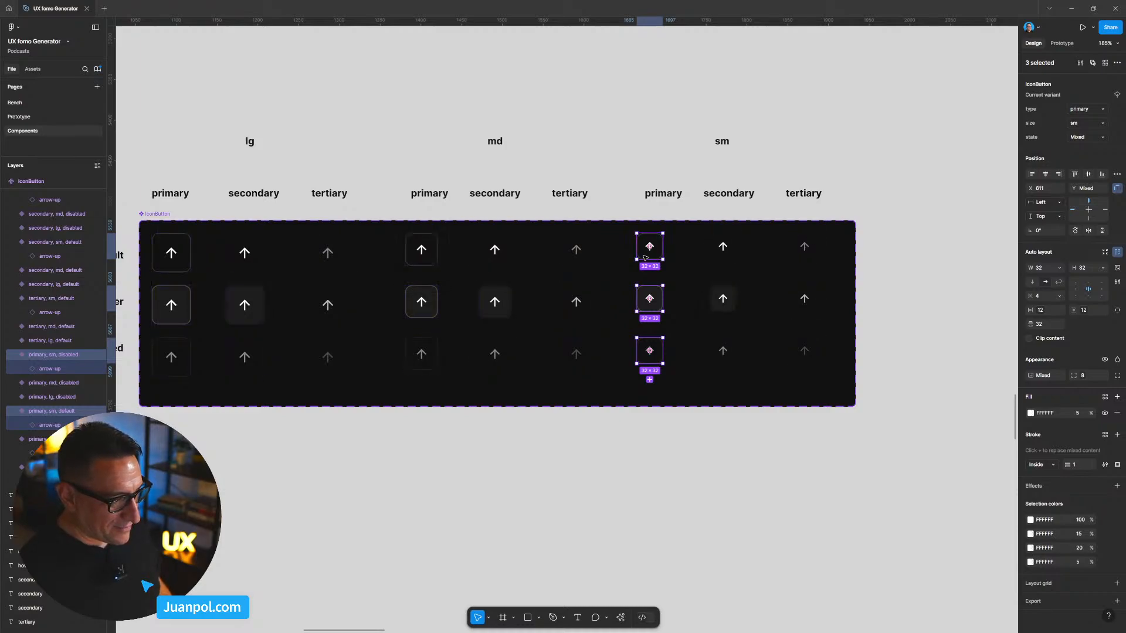
left_click_drag(650, 256, 659, 254)
left_click_drag(761, 432, 715, 251)
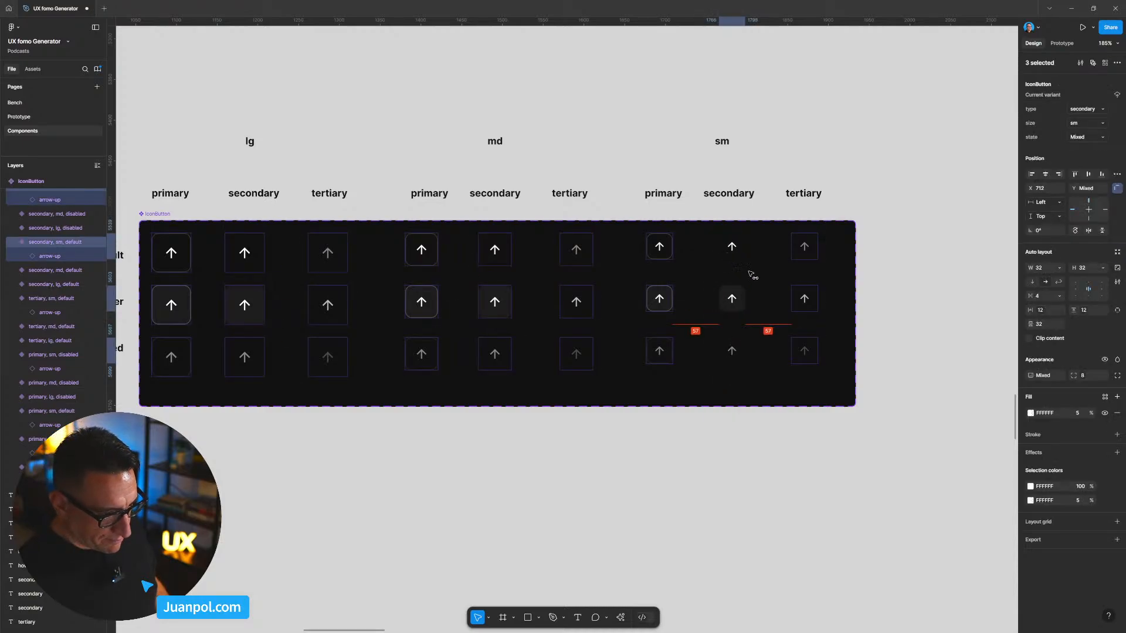
left_click(910, 358)
left_click_drag(899, 364, 885, 374)
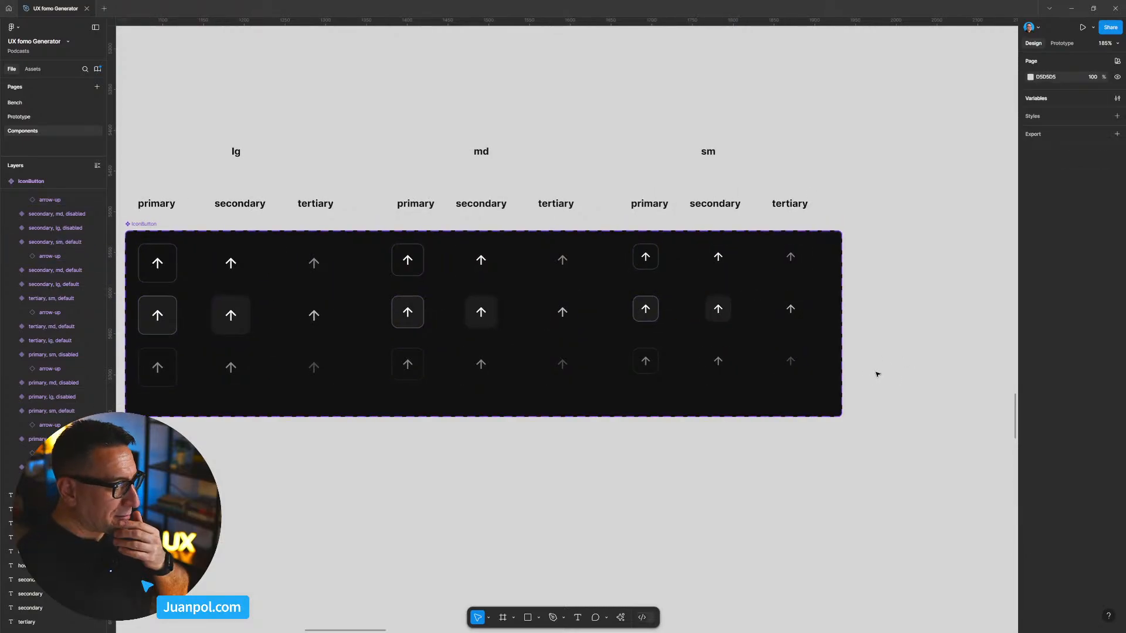
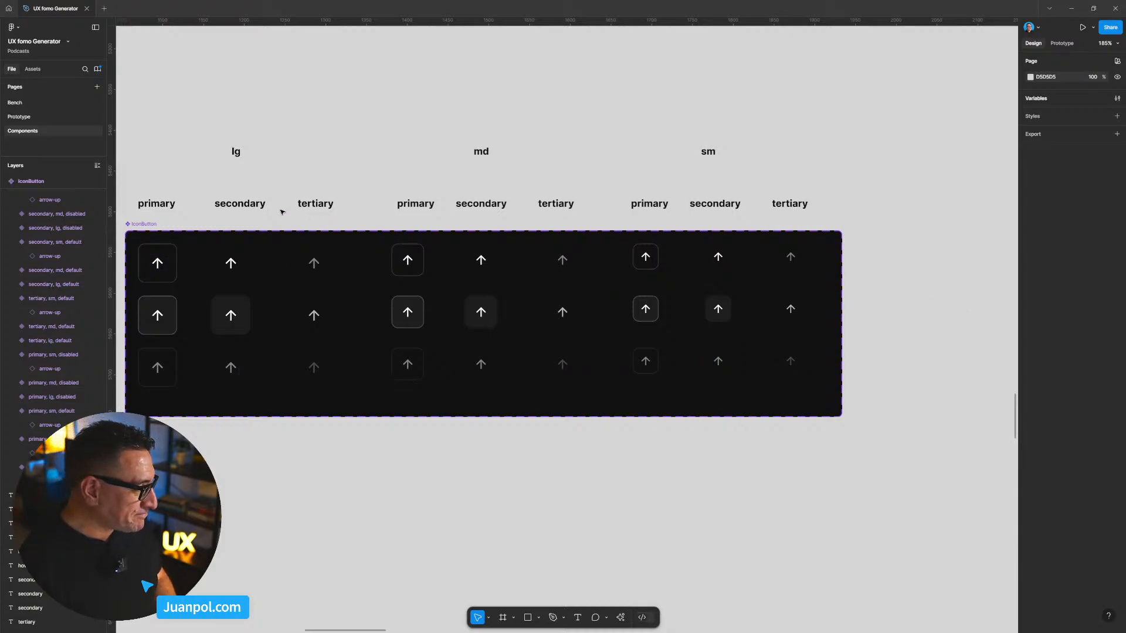
Step: Compare the arrow icon dimensions in the md and sm primary default variants of IconButton
scroll(187, 228, "down", 1)
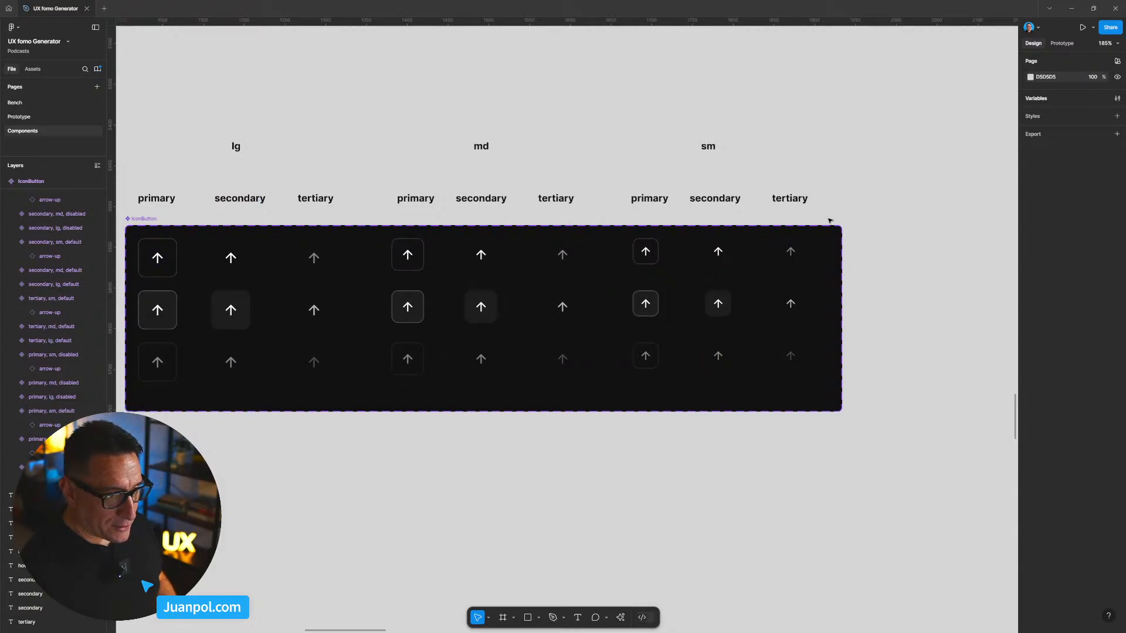
scroll(852, 272, "right", 2)
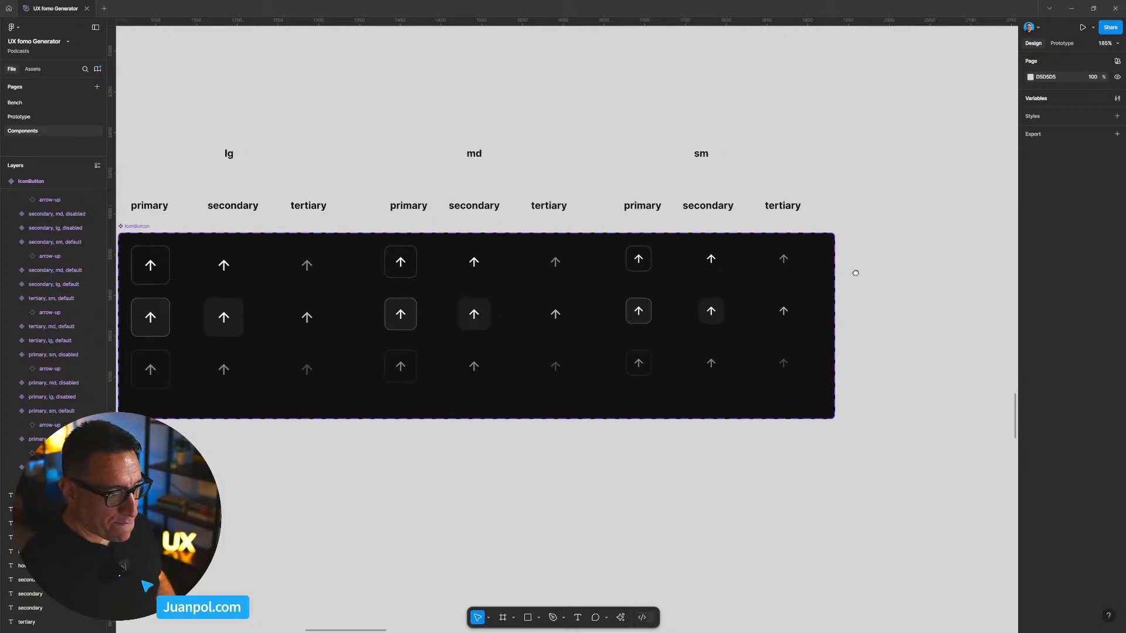
double_click(386, 264)
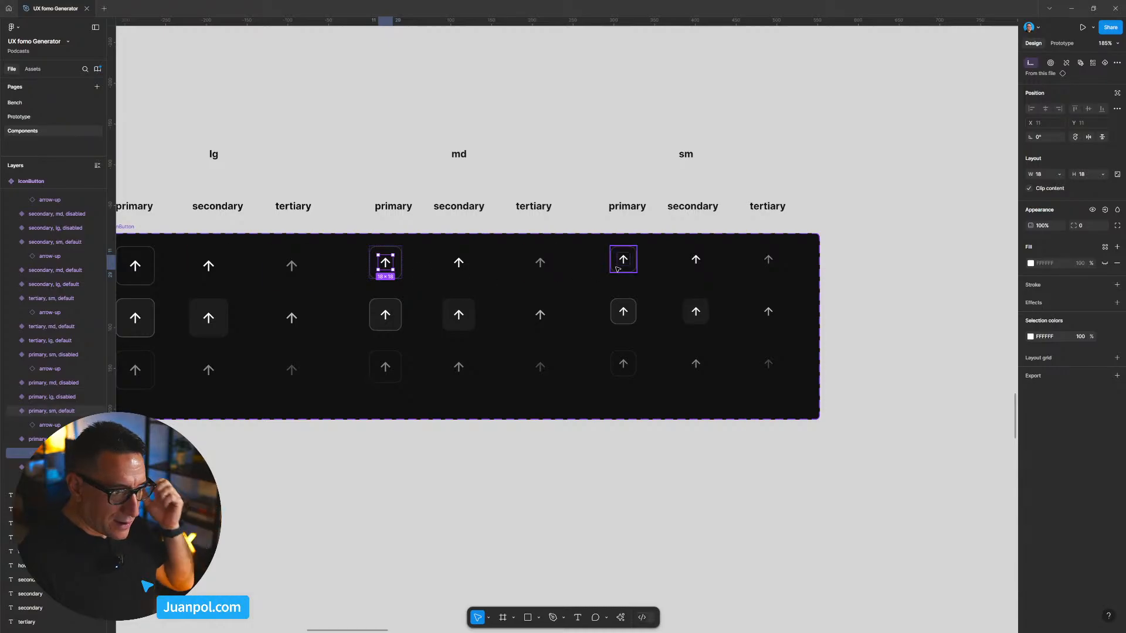
double_click(621, 265)
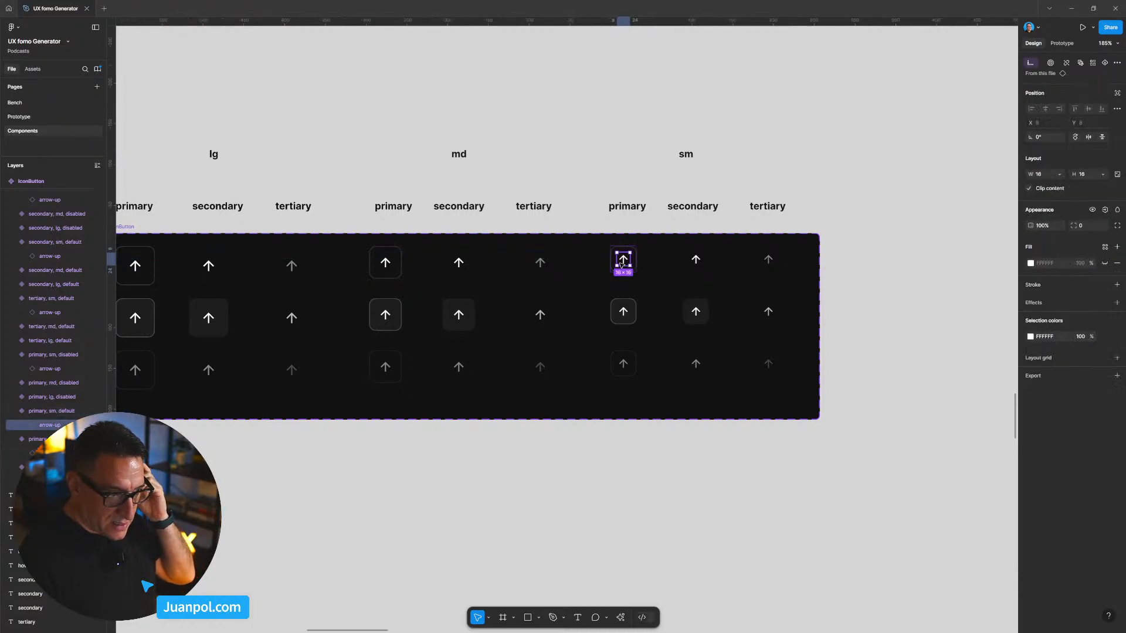
left_click(863, 333)
Step: Inspect the prototype interactions linking the default and hover variants of IconButton across all sizes
scroll(857, 346, "down", 5)
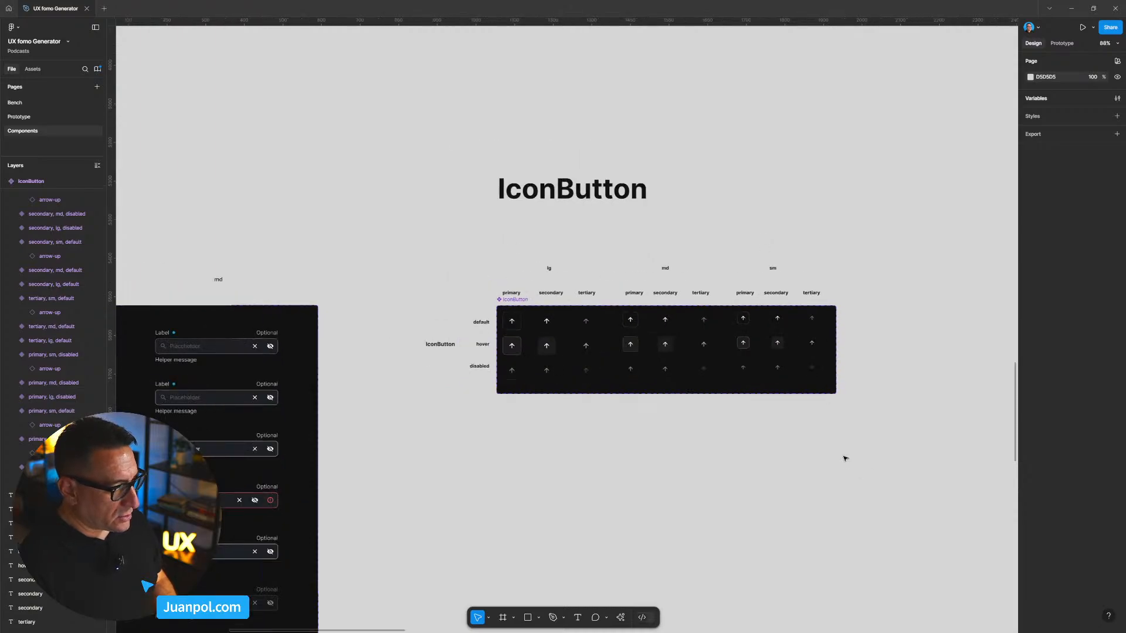
scroll(763, 422, "down", 1)
scroll(673, 382, "down", 1)
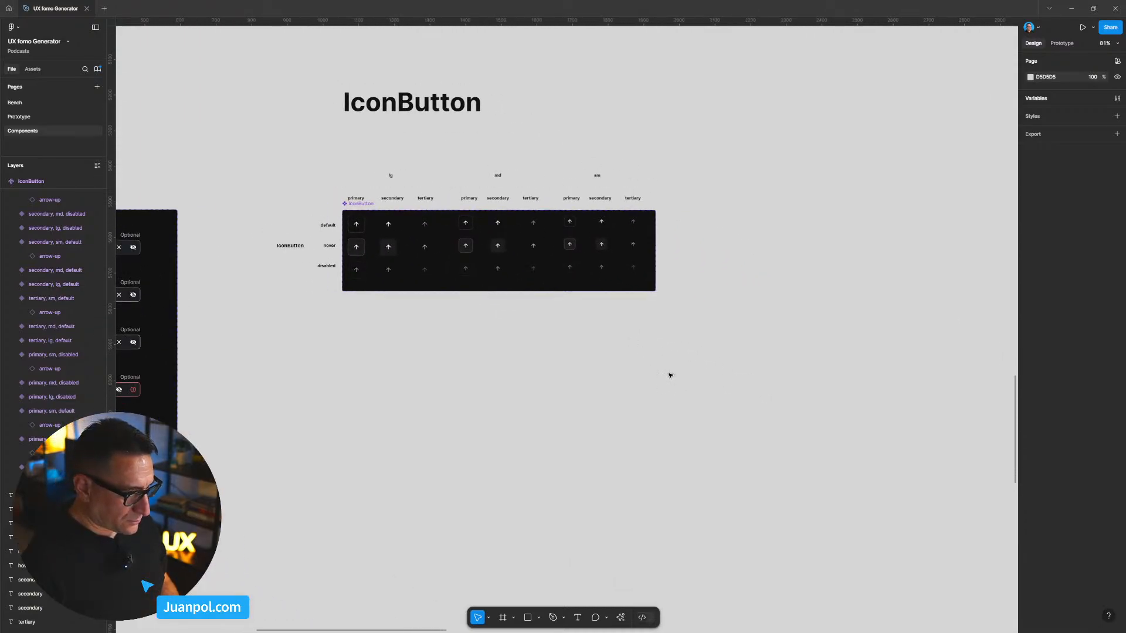
left_click(1063, 44)
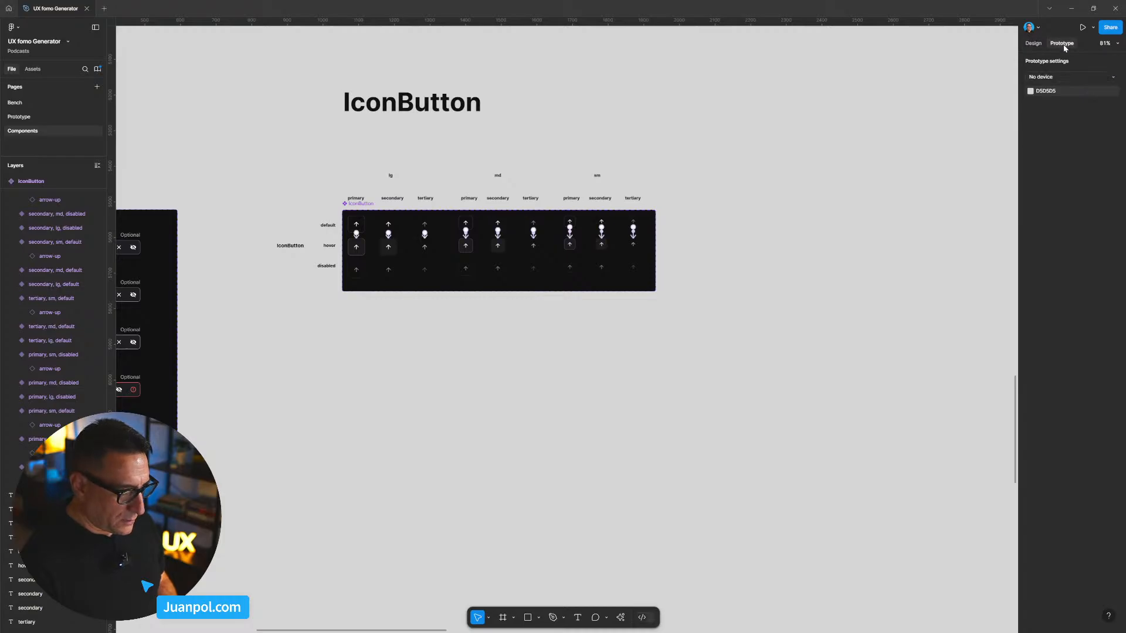
scroll(573, 261, "up", 5)
scroll(575, 261, "down", 3)
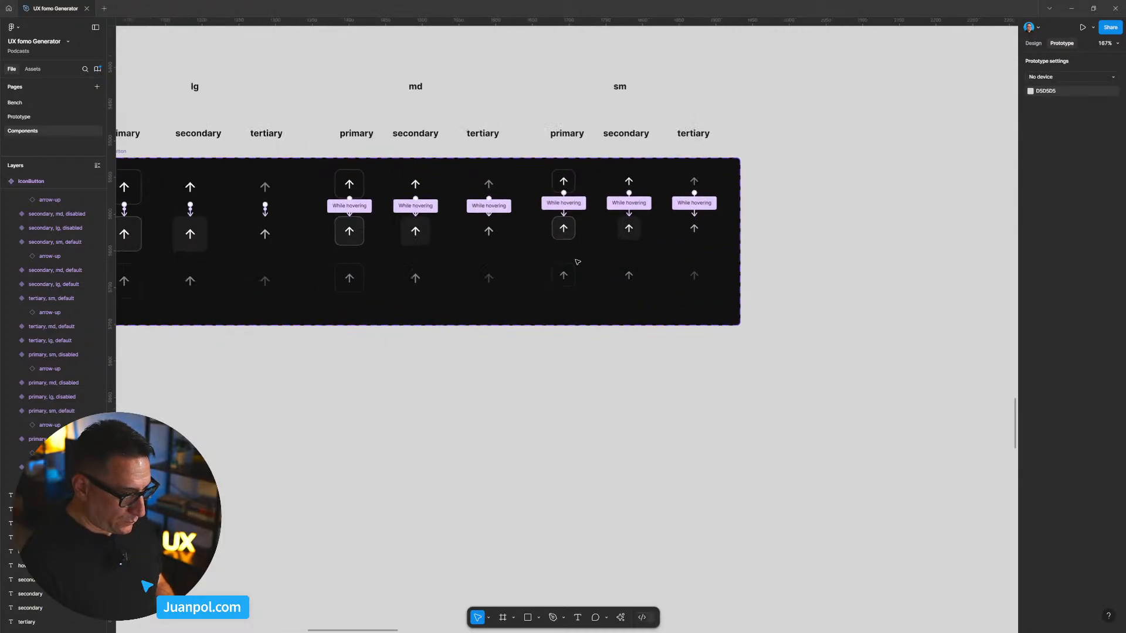
Step: Compare the dimensions of the magnify icons in the lg and md filled TextInput variants, and check the md close icon's dimensions
scroll(577, 263, "down", 10)
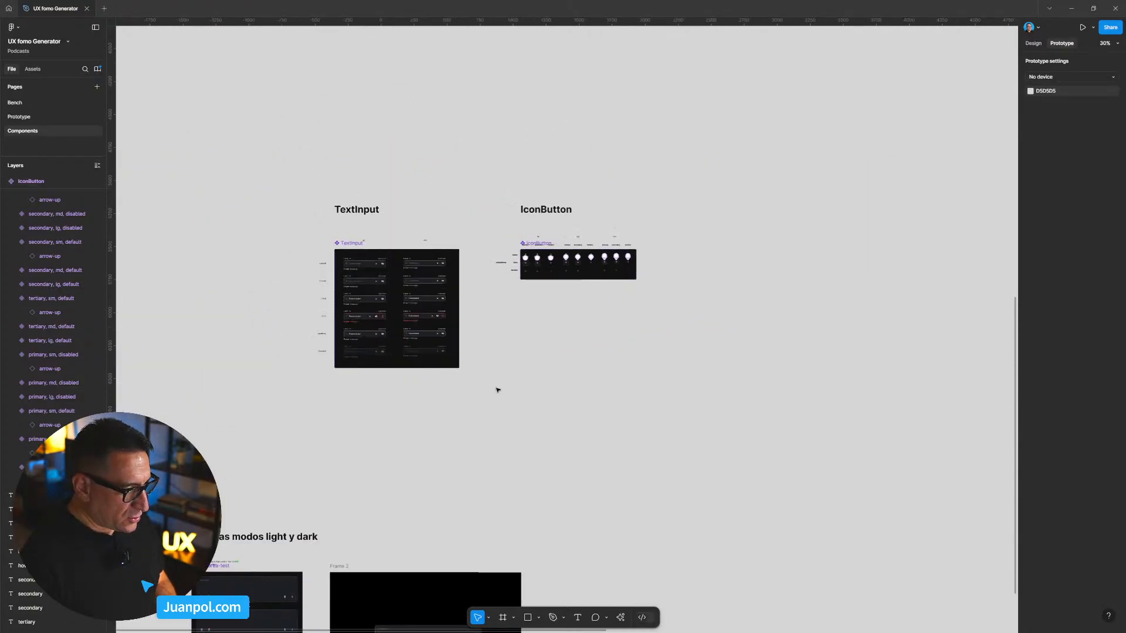
scroll(509, 328, "up", 10)
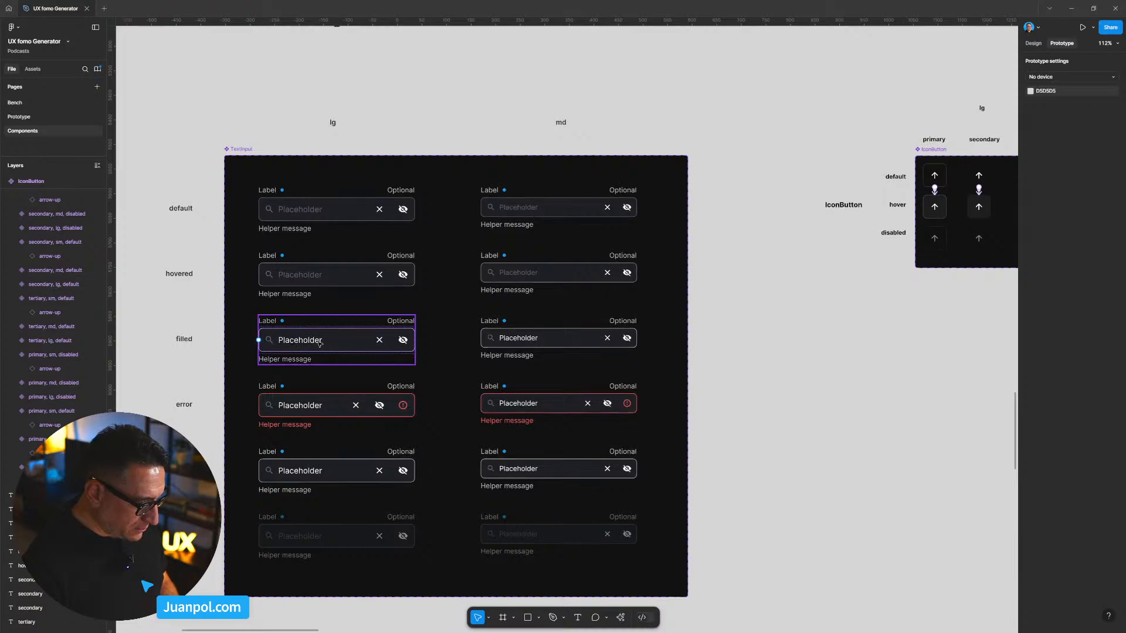
left_click(268, 341, "ctrl")
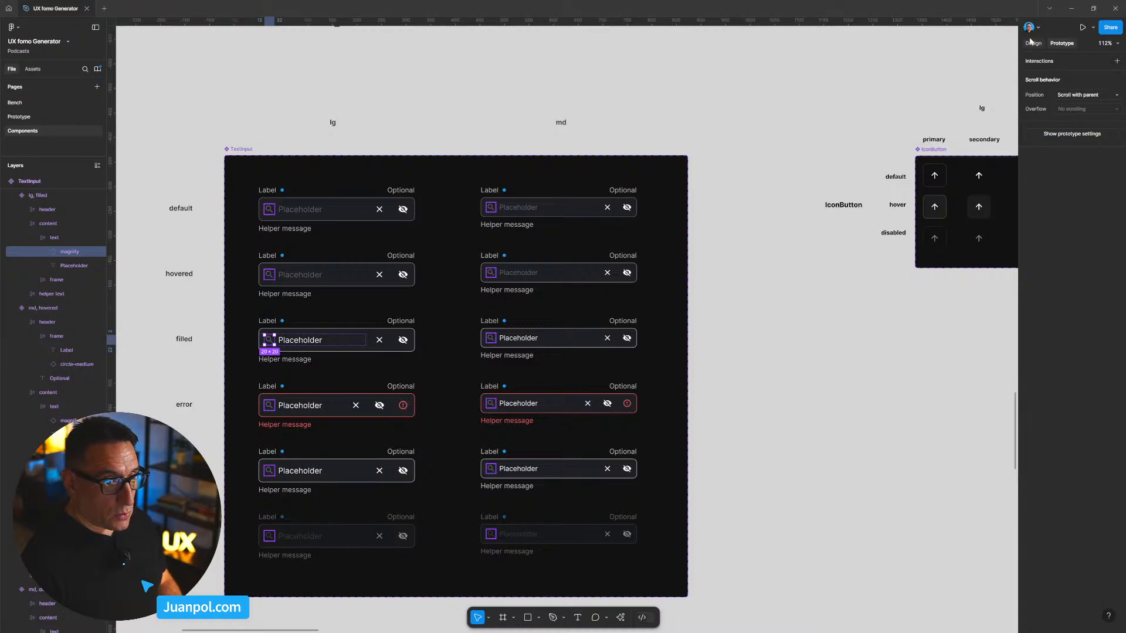
left_click(270, 346)
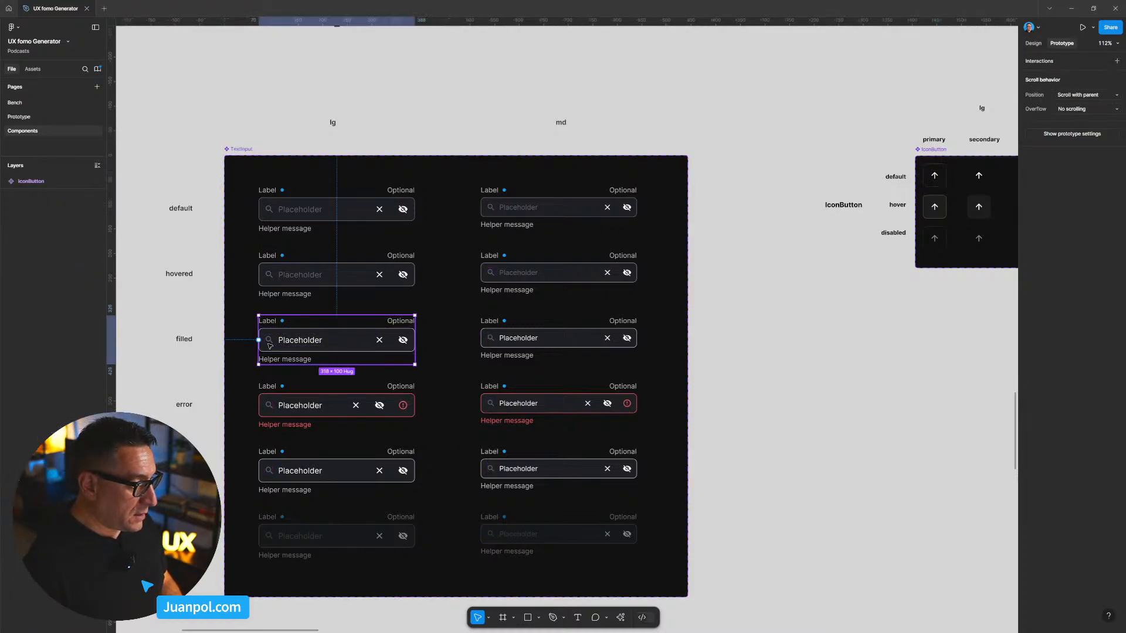
double_click(269, 343)
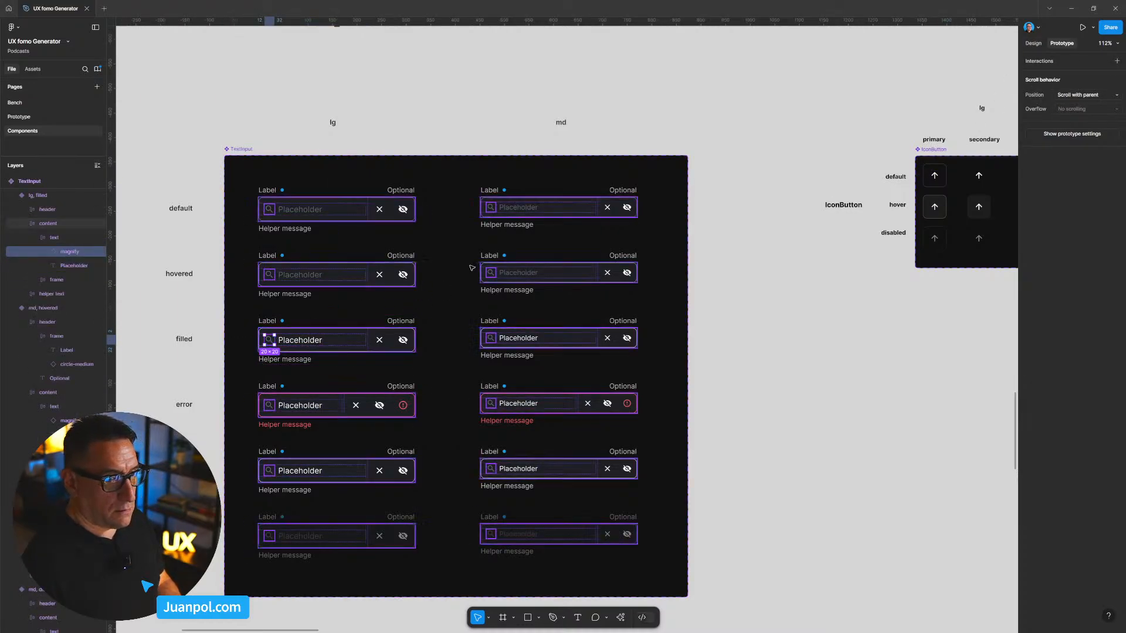
left_click(1034, 43)
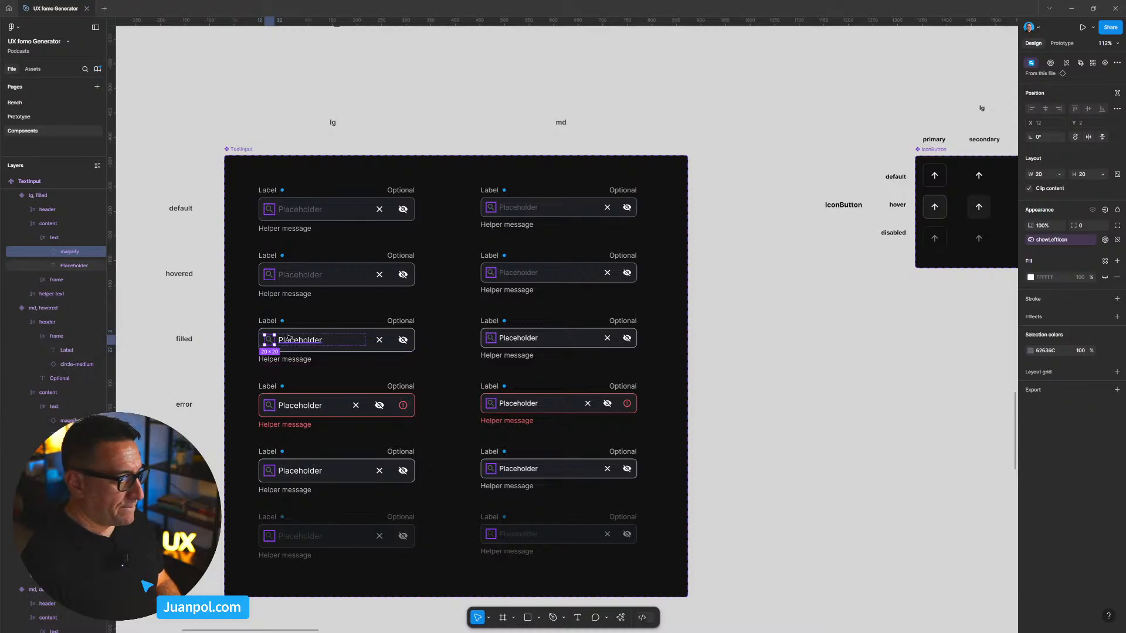
left_click(528, 339)
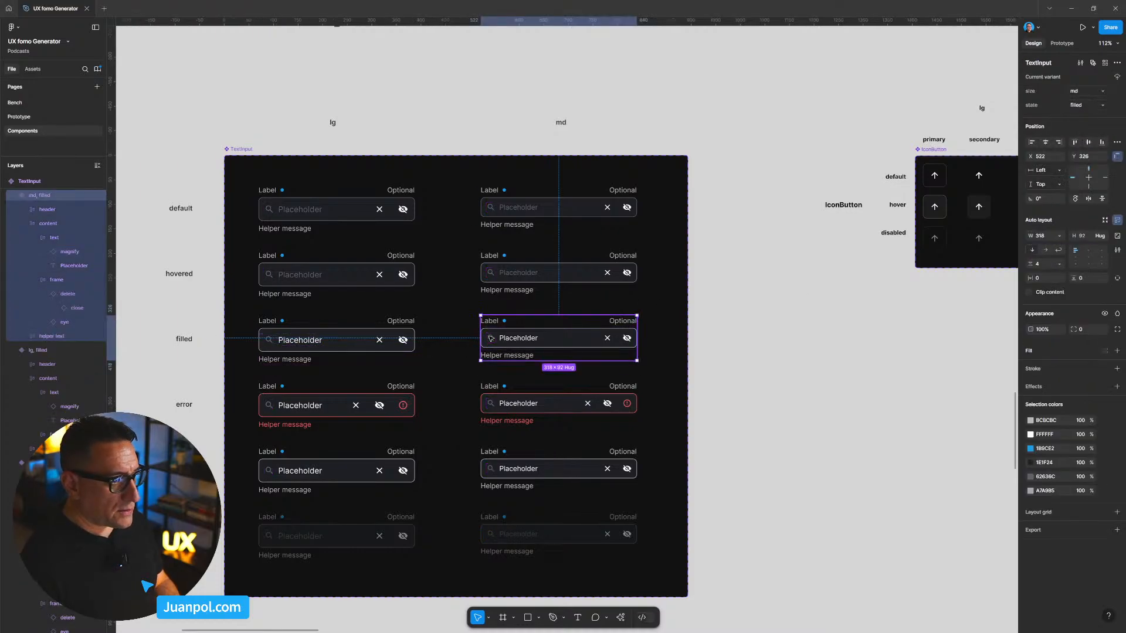
double_click(491, 339)
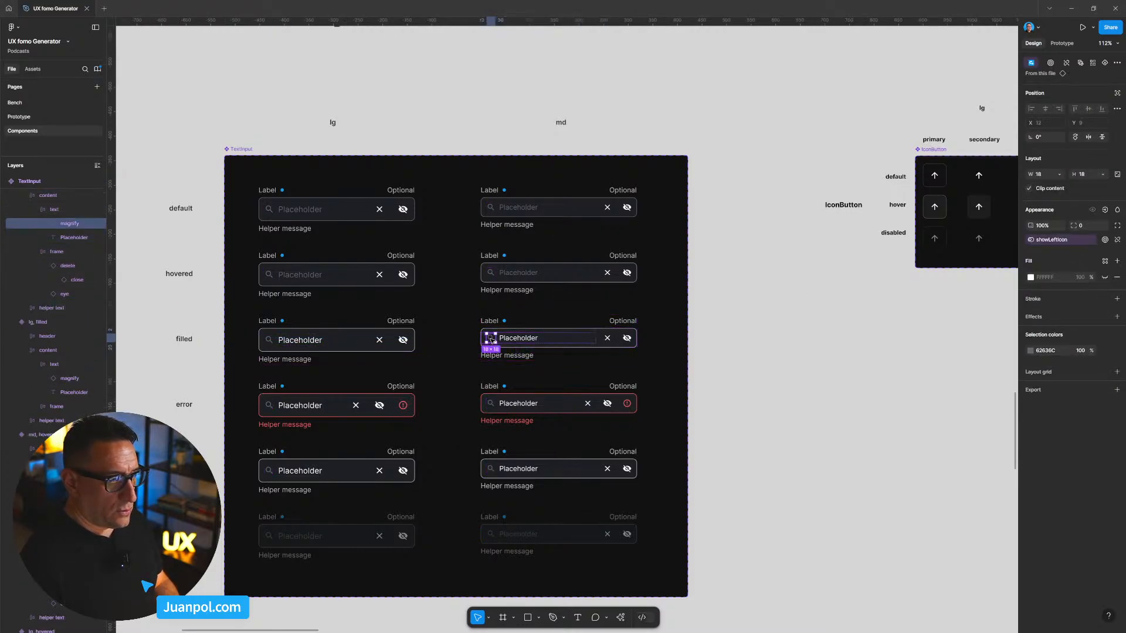
left_click(609, 339)
double_click(608, 340)
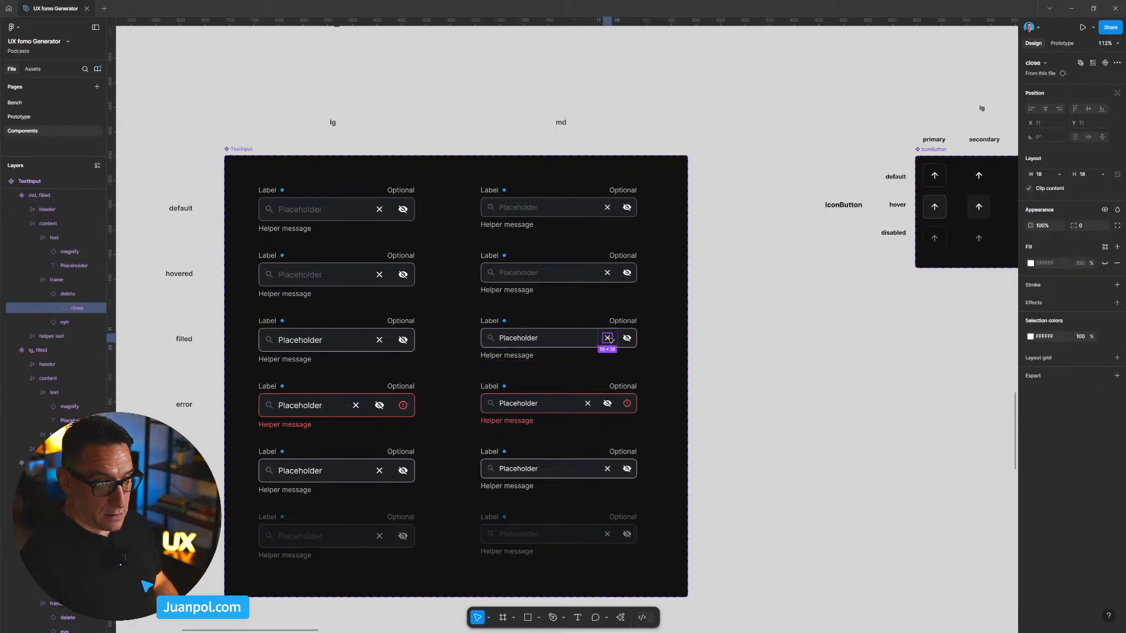
left_click(747, 333)
scroll(748, 333, "down", 8)
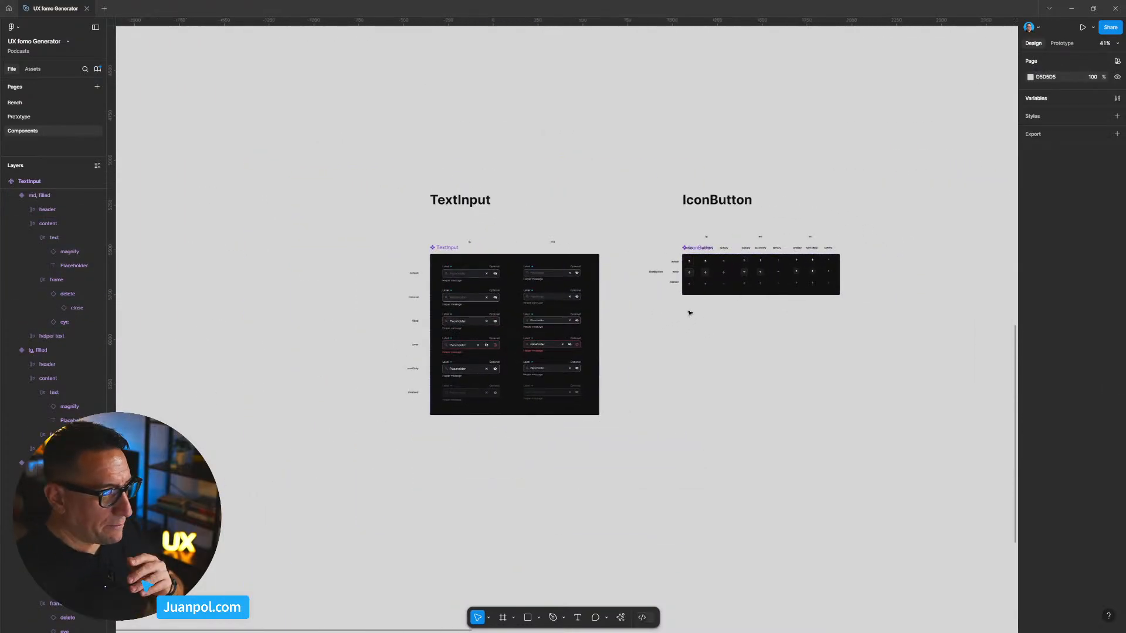
Step: Move the whole IconButton section, with its heading, labels and component set, down to free space beside TextInput
scroll(717, 268, "down", 3)
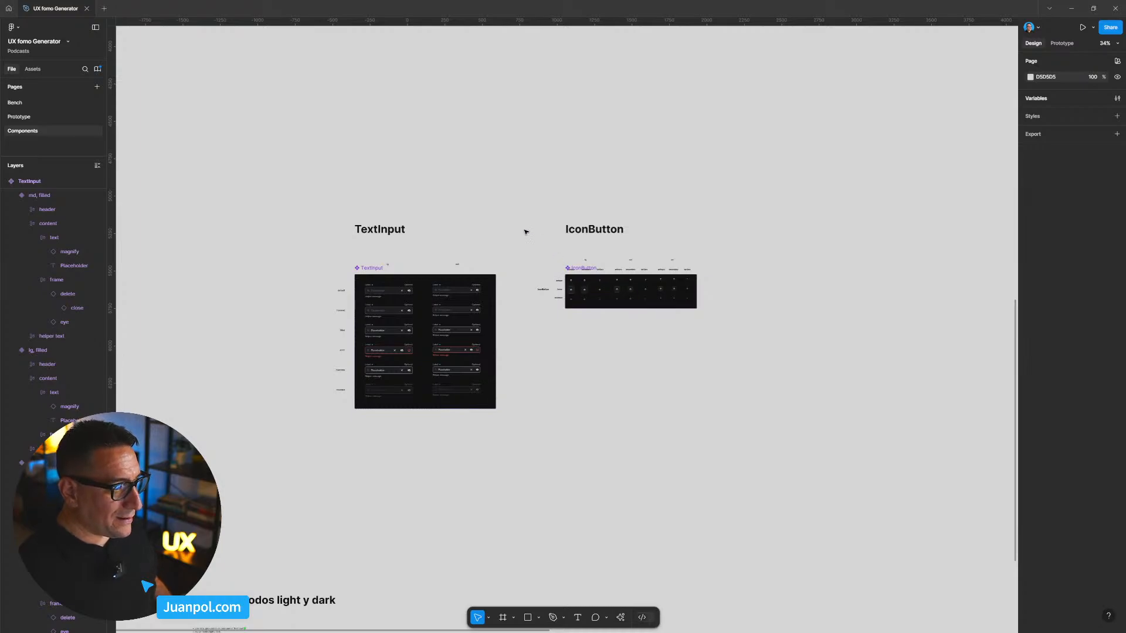
left_click_drag(538, 223, 733, 322)
left_click_drag(657, 296, 656, 418)
left_click(692, 332)
Step: Duplicate the IconButton heading into the freed space, rename it Button, and shift the IconButton section slightly lower
left_click_drag(598, 352, 595, 230)
double_click(595, 231)
type("Button")
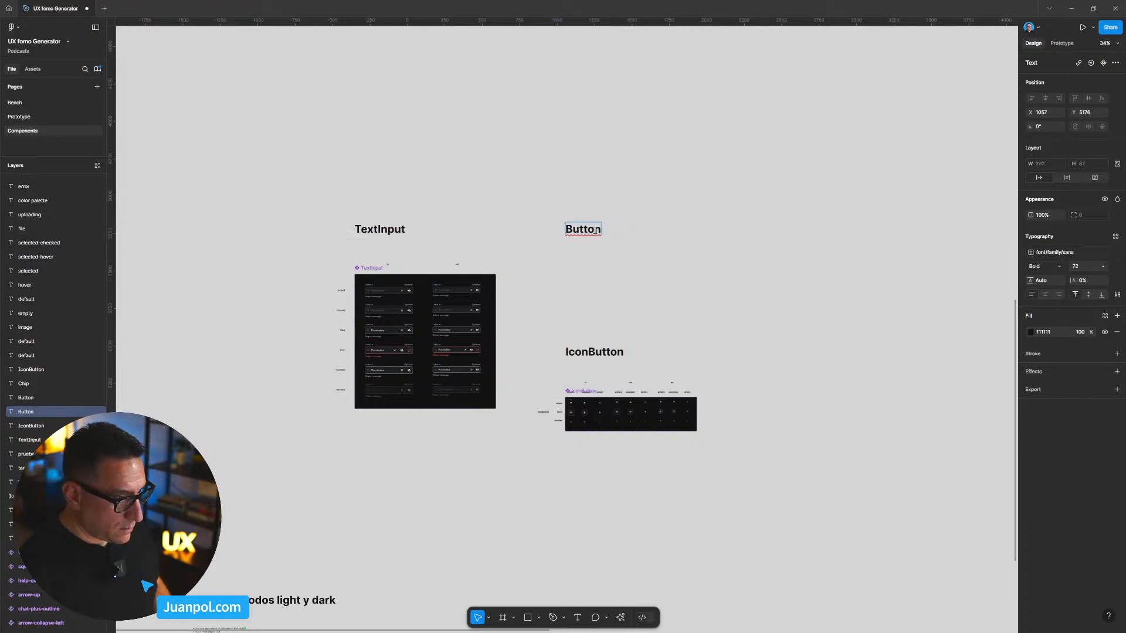
left_click_drag(732, 460, 610, 392)
left_click(702, 332)
Step: Cut the old Button component set together with its name, variant and state labels
scroll(698, 326, "down", 3)
scroll(709, 308, "down", 1)
scroll(726, 293, "down", 3)
scroll(702, 219, "up", 5)
scroll(648, 270, "up", 3)
scroll(631, 246, "up", 10)
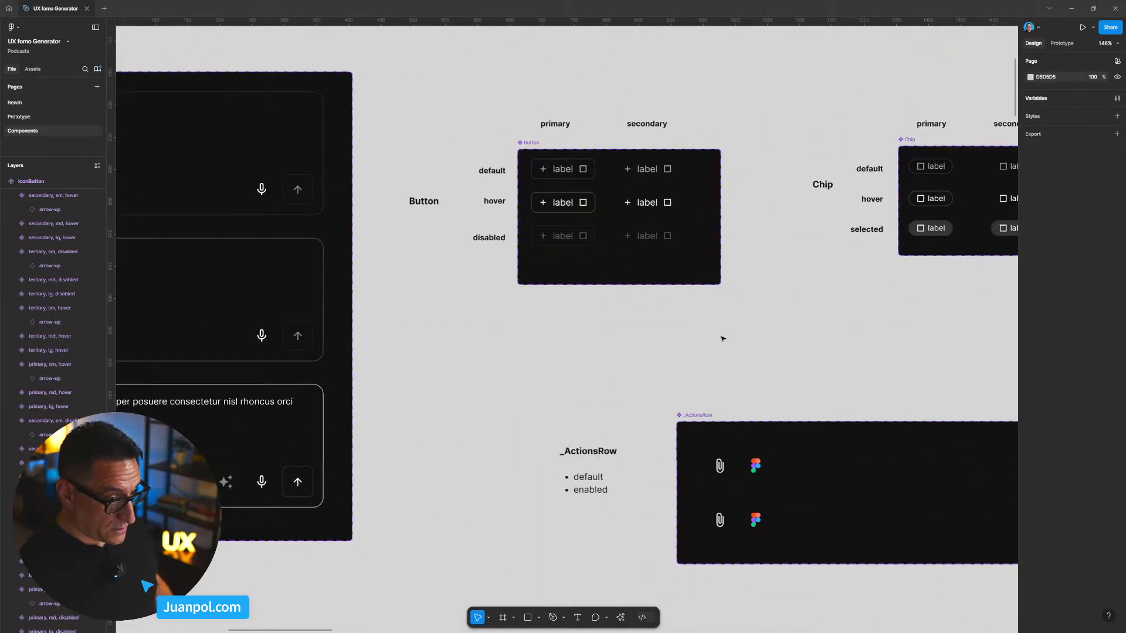
scroll(762, 311, "down", 1)
scroll(762, 311, "down", 1)
left_click_drag(769, 321, 452, 105)
key("Escape")
Step: Paste the Button component set and its labels under the new Button heading, lined up with the heading's left edge
scroll(495, 239, "down", 5)
scroll(551, 111, "up", 3)
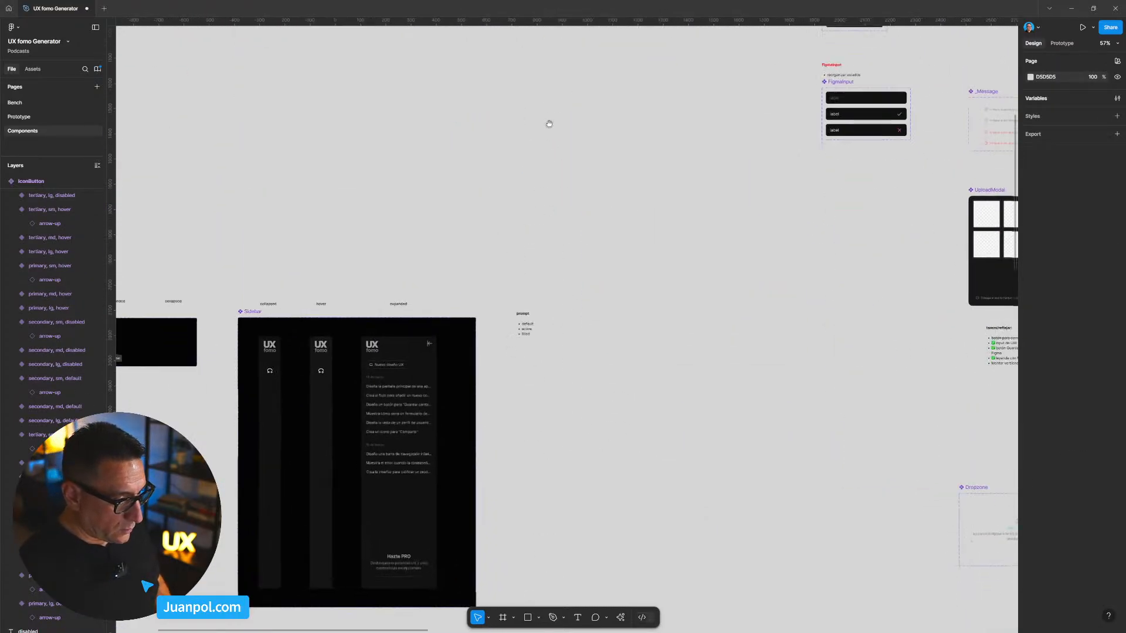
scroll(611, 324, "down", 3)
scroll(610, 323, "down", 5)
scroll(558, 314, "right", 5)
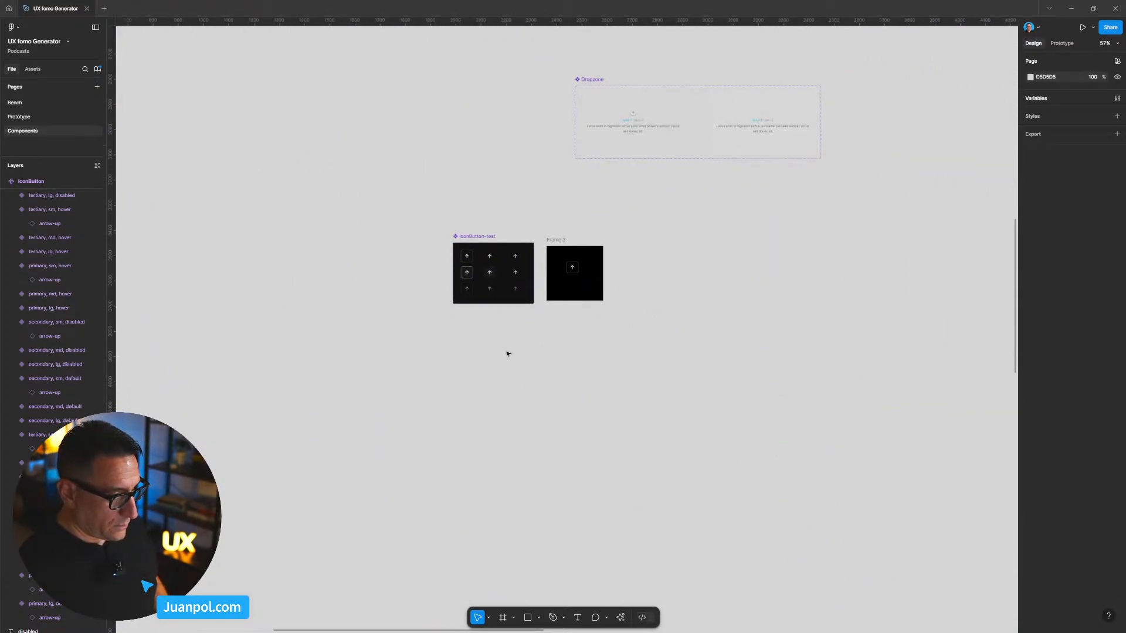
scroll(508, 352, "down", 3)
scroll(507, 356, "down", 3)
scroll(572, 281, "up", 5)
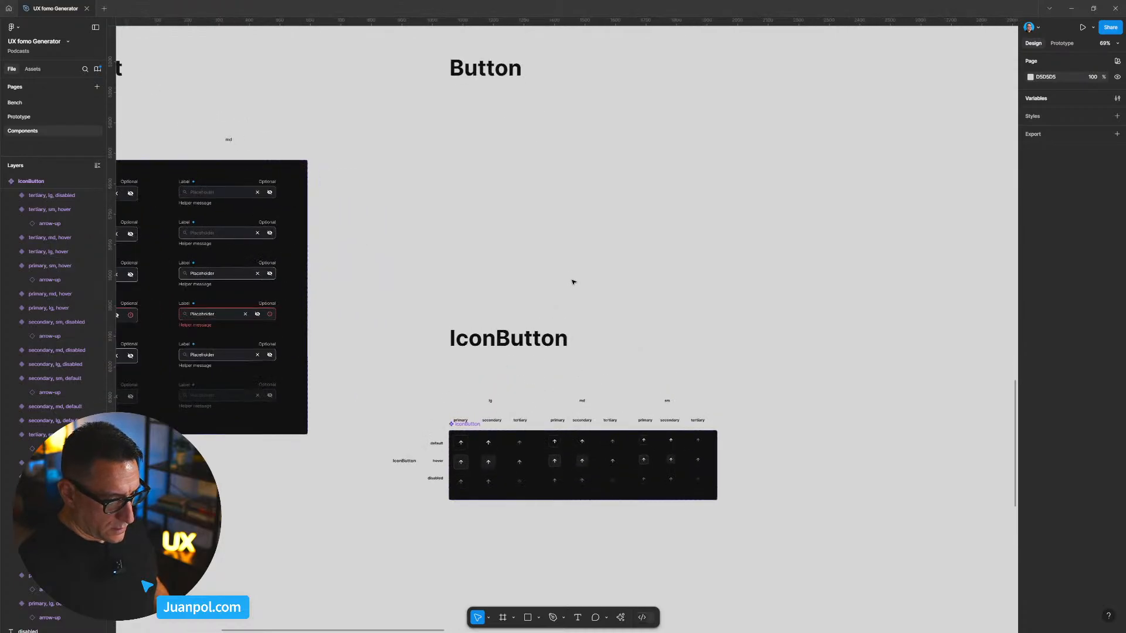
scroll(609, 259, "left", 2)
scroll(634, 281, "up", 1)
key("ctrl+v")
left_click_drag(572, 323, 557, 215)
left_click(727, 171)
scroll(696, 228, "down", 1)
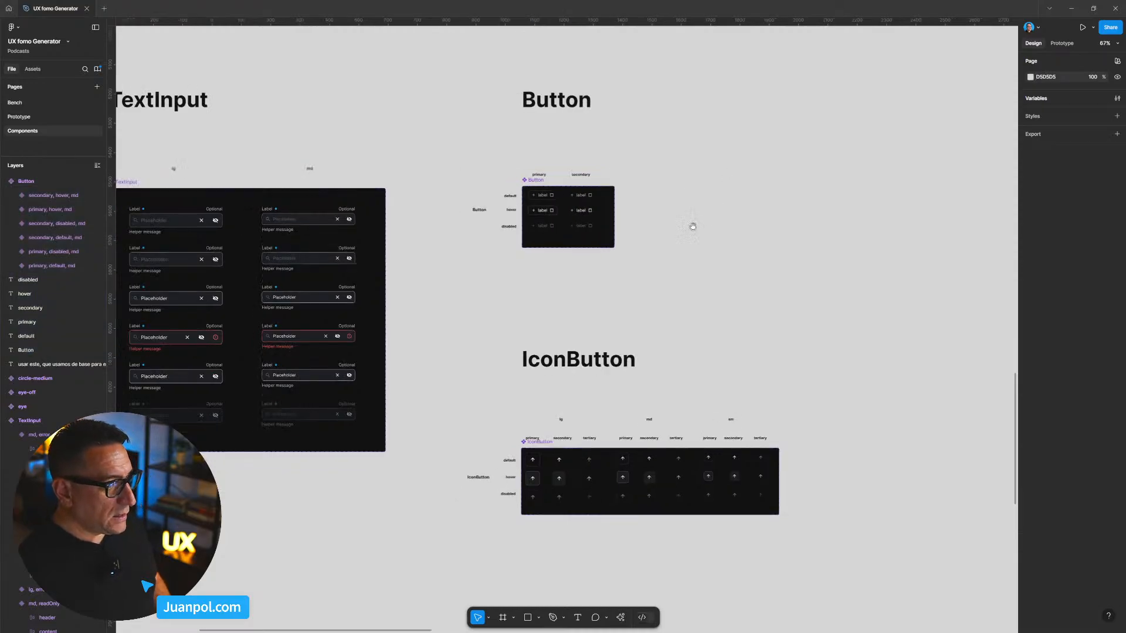
scroll(696, 228, "up", 3)
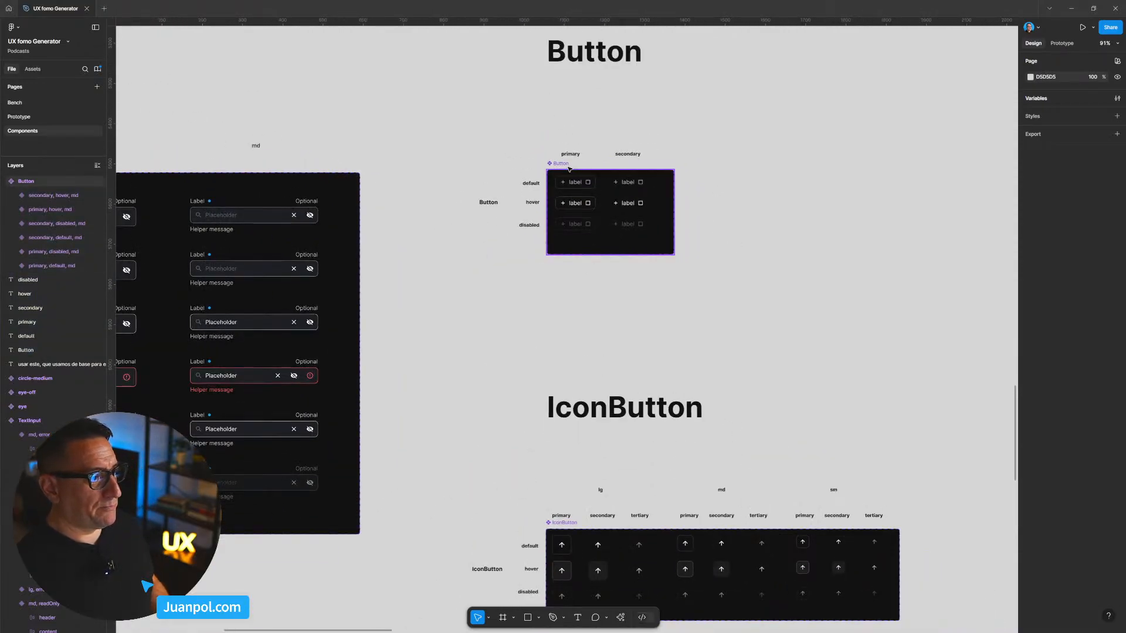
Step: Delete the redundant Button name label beside the state labels of the Button component set
scroll(566, 170, "up", 5)
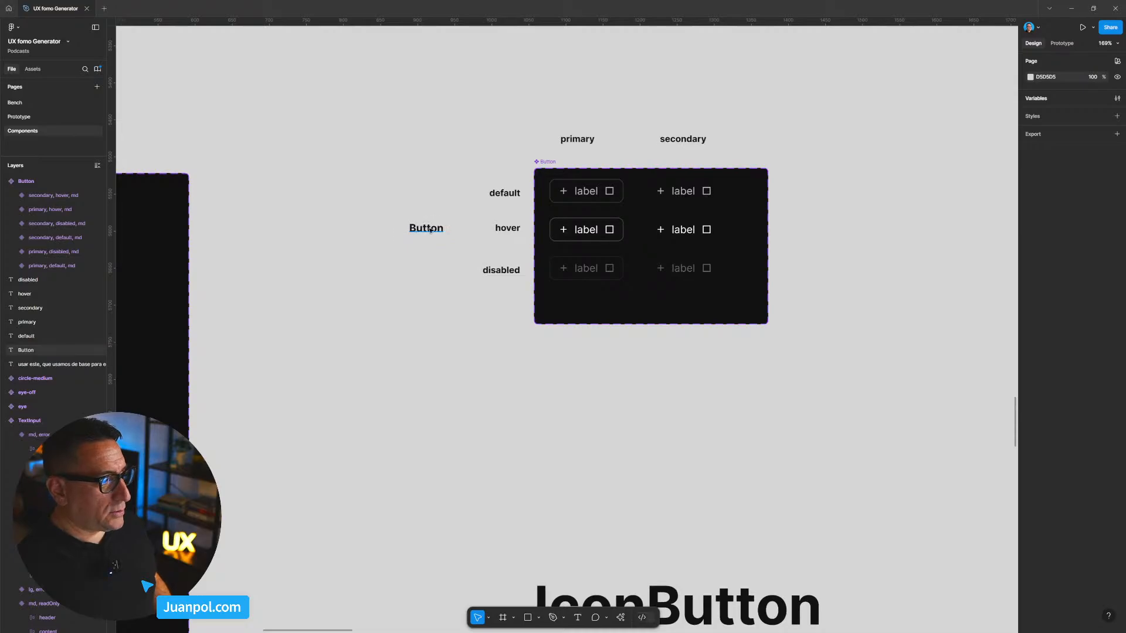
left_click(430, 230)
scroll(430, 231, "down", 3)
left_click(428, 276)
left_click(430, 232)
key("Delete")
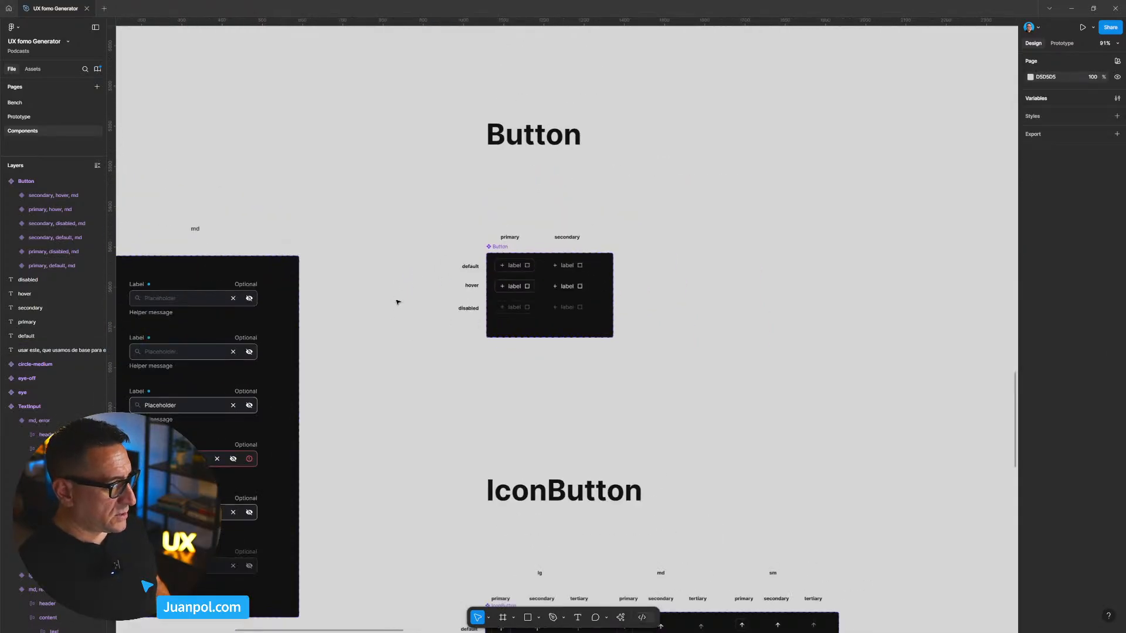
Step: Enlarge the Button component set frame to about 672 px wide and make it taller, leaving room for more variants
scroll(696, 262, "down", 1)
scroll(696, 262, "left", 5)
scroll(800, 262, "right", 1)
scroll(800, 262, "right", 3)
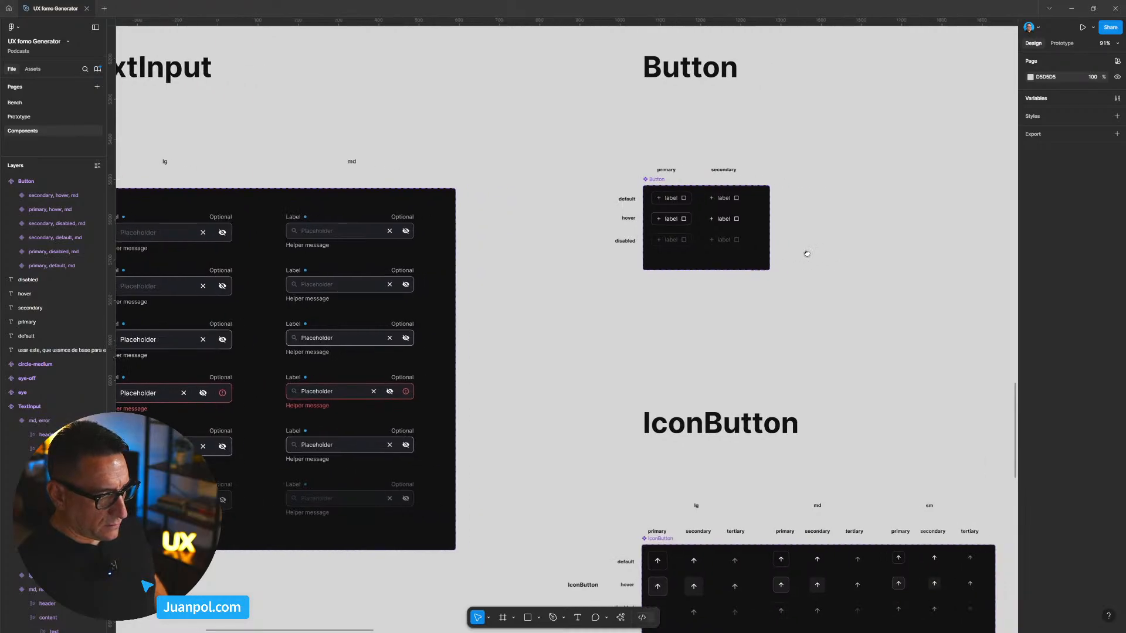
left_click(746, 269)
left_click_drag(746, 268, 889, 333)
scroll(530, 284, "right", 2)
scroll(622, 248, "up", 5)
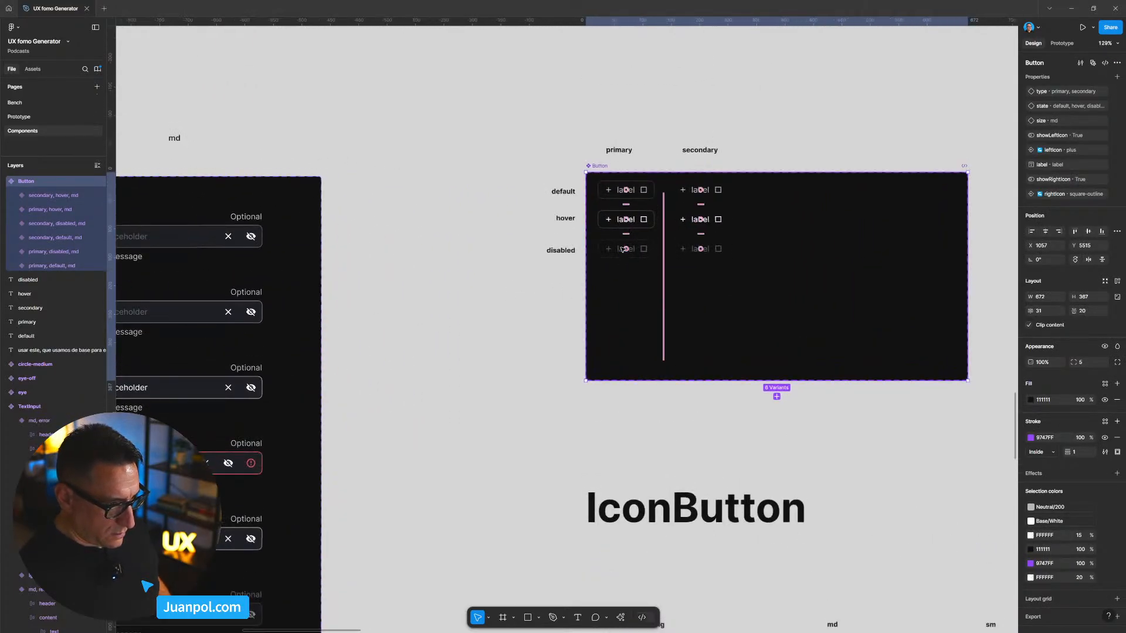
Step: Shift all six Button variants slightly inward from the component set's upper and left edges
left_click(626, 229)
left_click(715, 229, "shift")
left_click(714, 264, "shift")
left_click(644, 272, "shift")
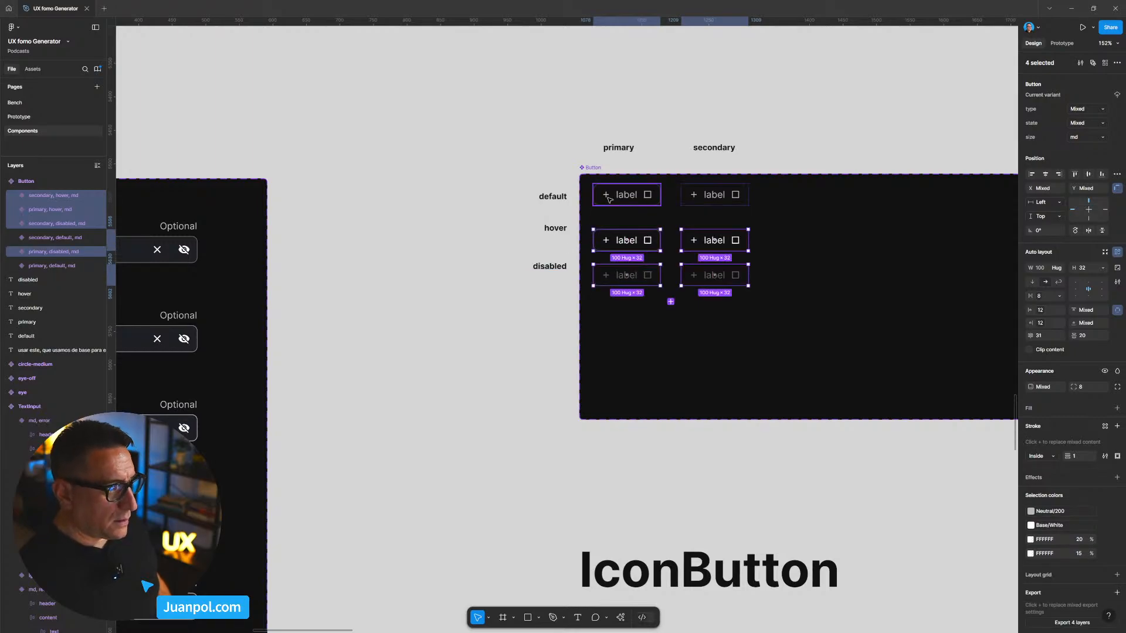
left_click(625, 197, "shift")
left_click(711, 201, "shift")
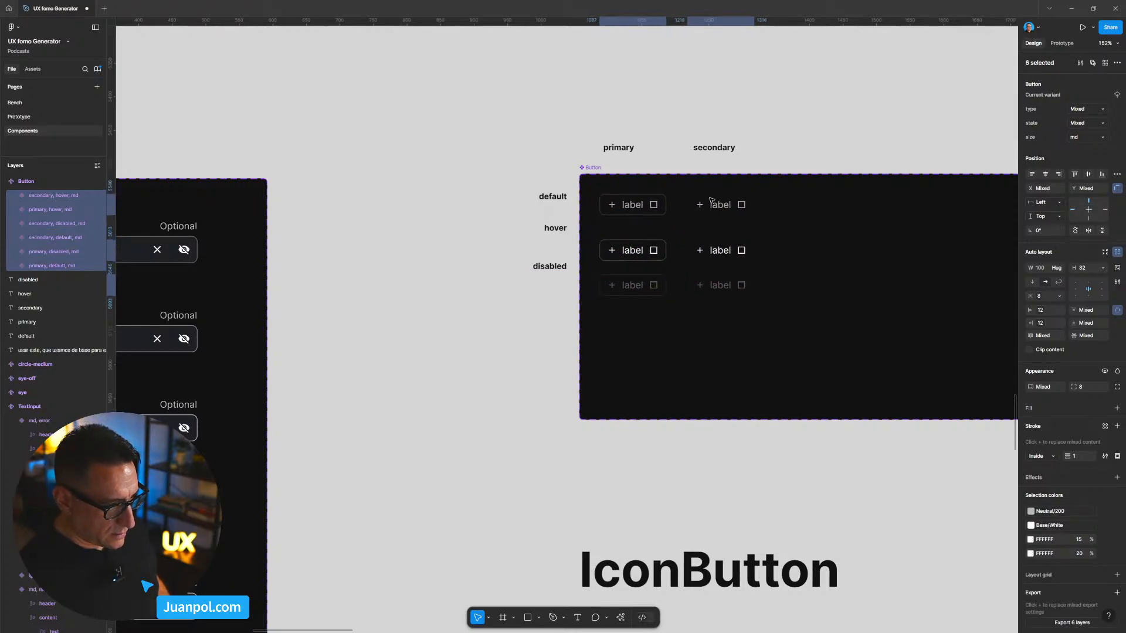
Step: Move the two disabled Button variants lower to widen the gap below the hover row
left_click(517, 327)
left_click(609, 295)
left_click(698, 287, "shift")
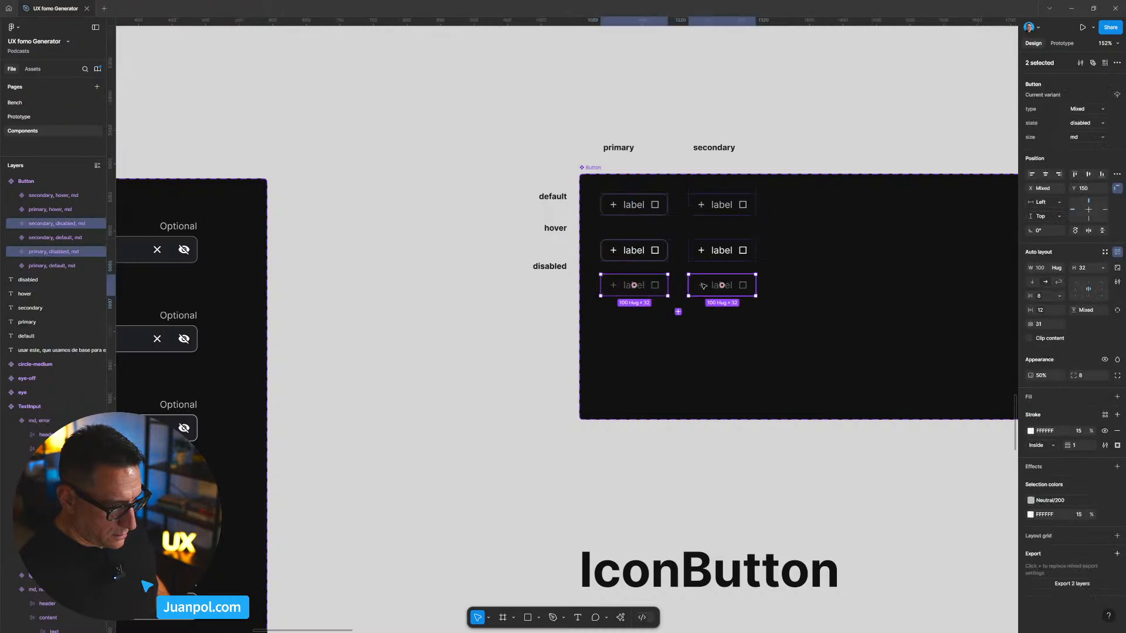
Step: Align the default, hover and disabled labels vertically with their rows of Button variants
left_click_drag(556, 270, 556, 305)
left_click_drag(555, 228, 561, 251)
left_click_drag(553, 196, 553, 204)
left_click(519, 235)
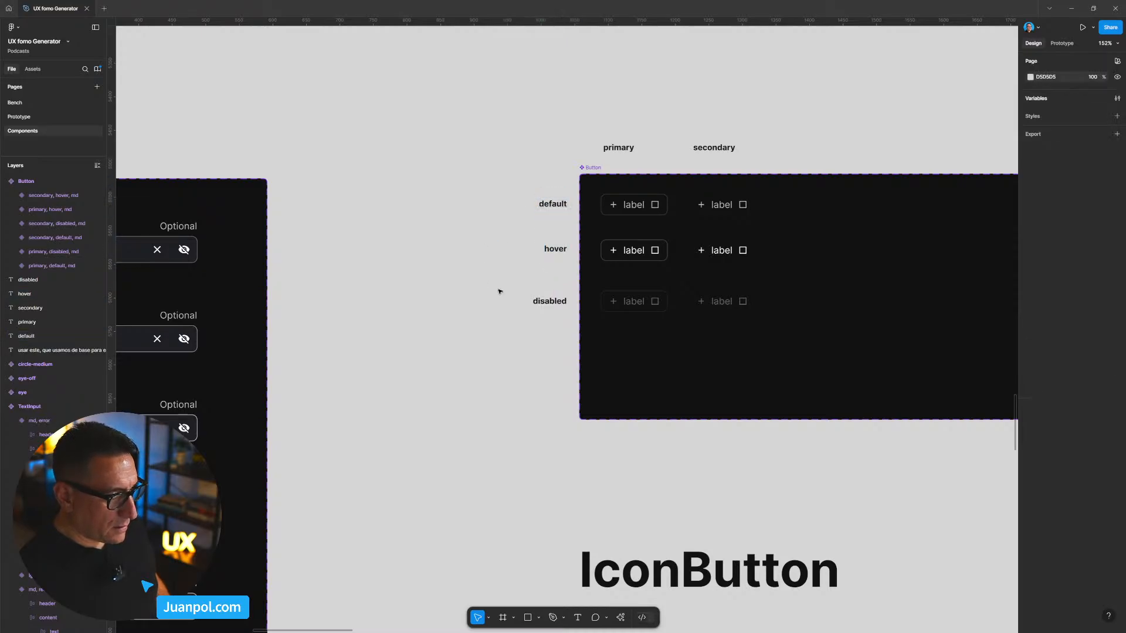
Step: Try to tidy up the spacing of all six Button variants
scroll(499, 293, "down", 5, "ctrl")
scroll(434, 293, "right", 1)
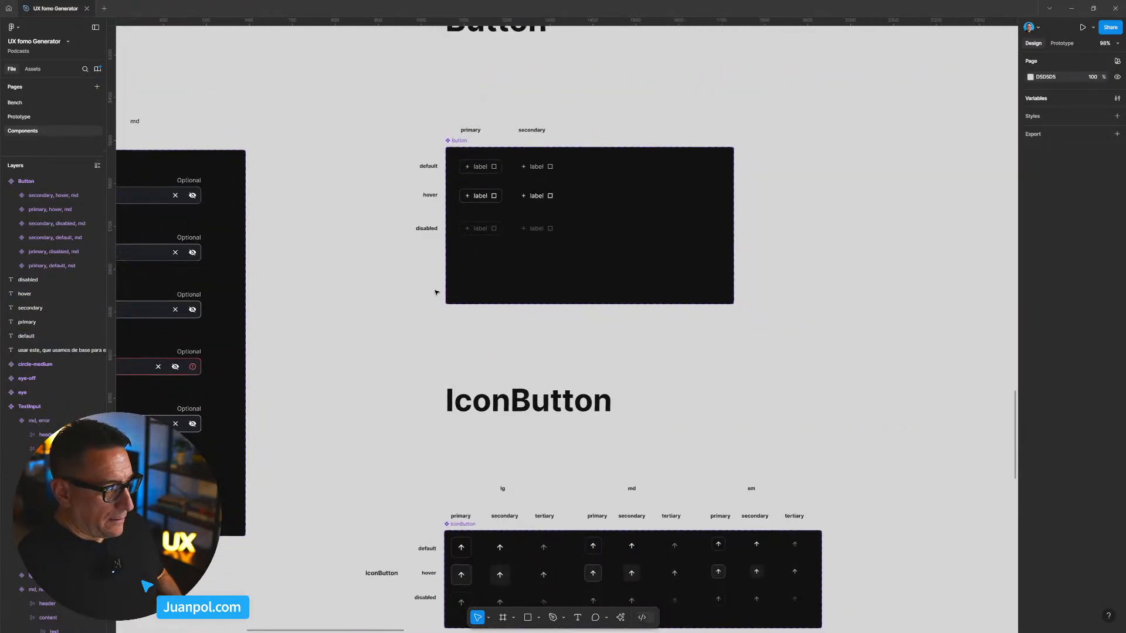
left_click(496, 179)
left_click(496, 199, "shift")
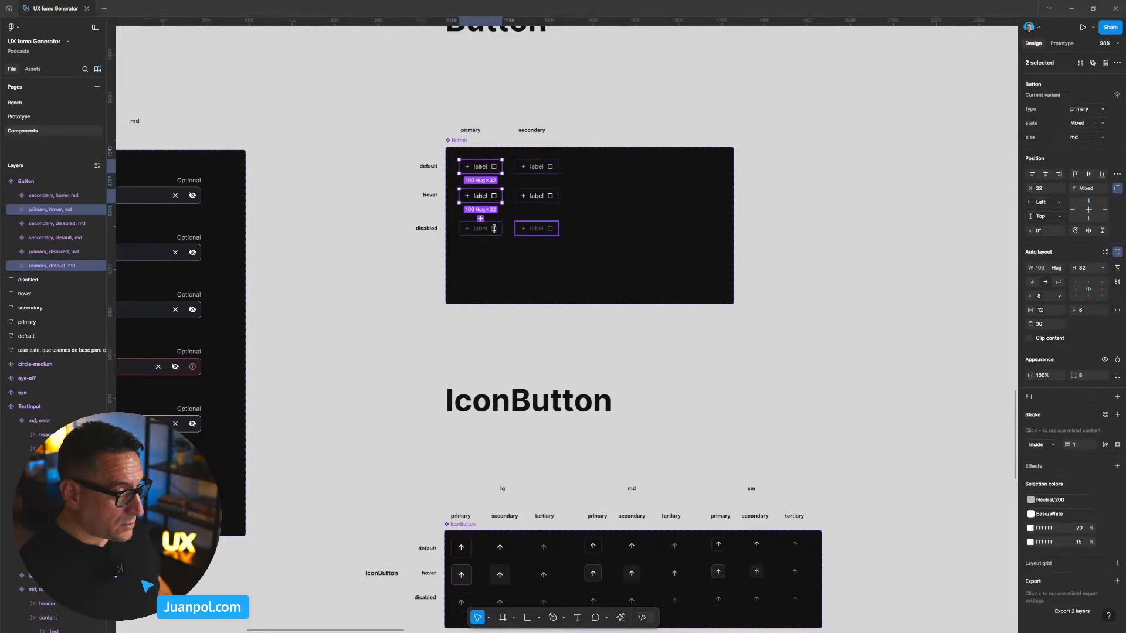
left_click(496, 232, "shift")
left_click(539, 232, "shift")
left_click(539, 203, "shift")
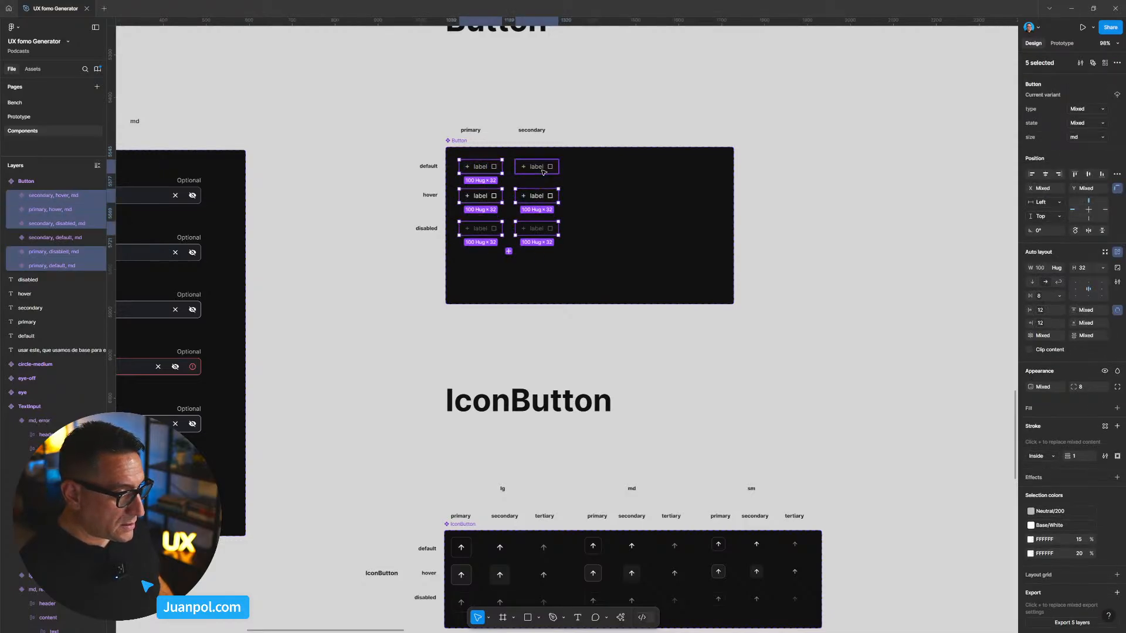
left_click(543, 171, "shift")
key("ctrl+alt+t")
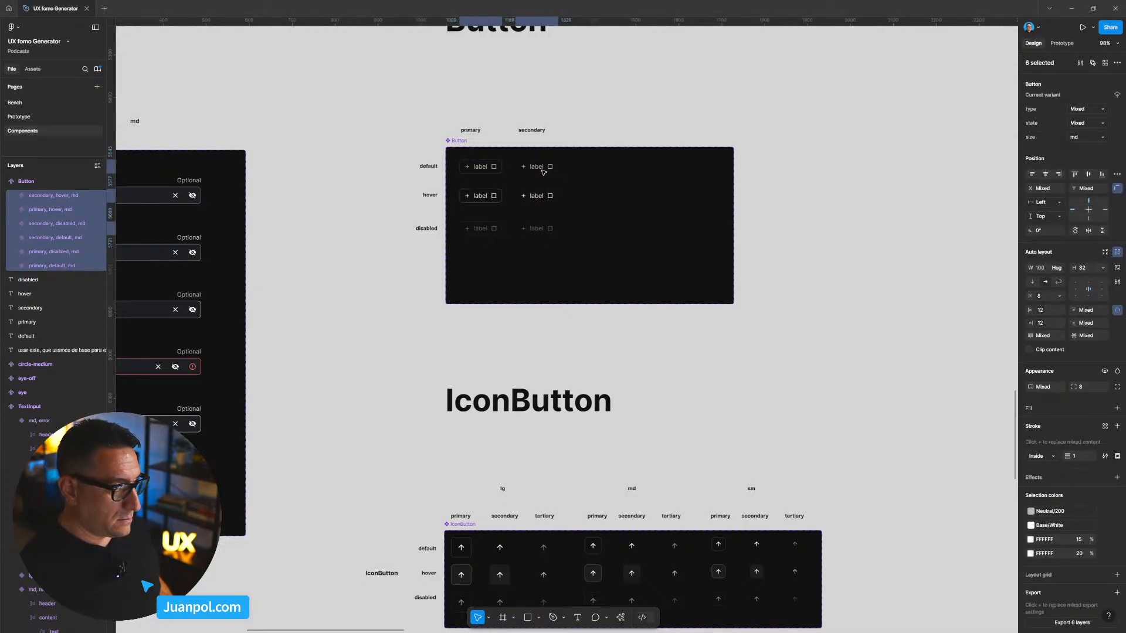
Step: Center the primary and secondary labels above their columns of Button variants
left_click(762, 138)
left_click(471, 130)
left_click(531, 130, "shift")
left_click_drag(531, 129, 550, 133)
left_click(573, 125)
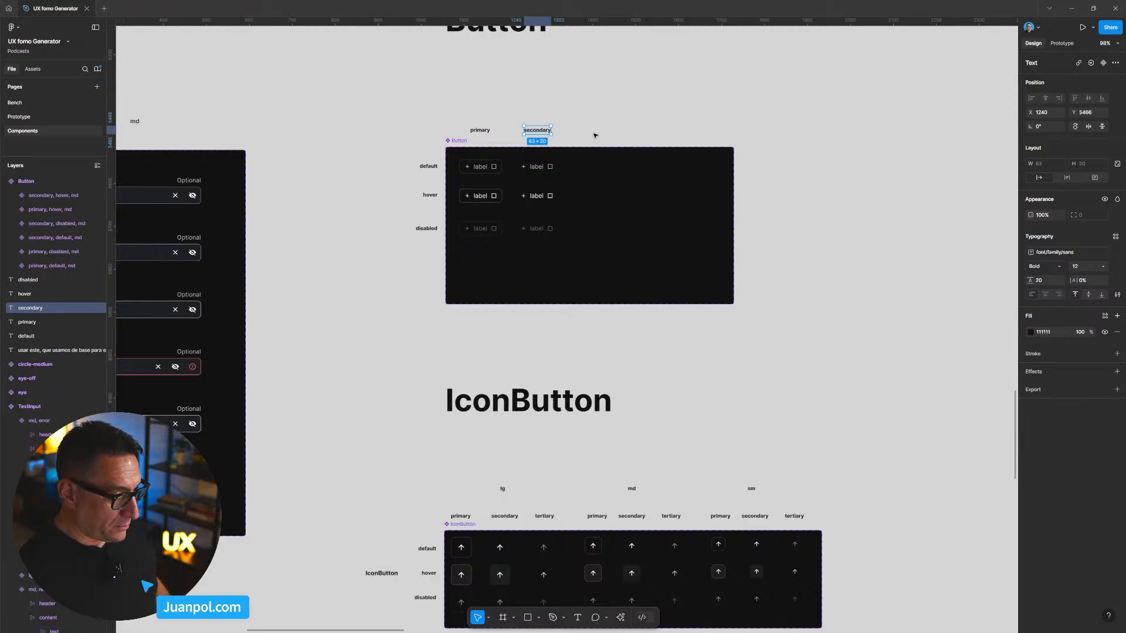
Step: Copy TextInput's lg size label above the Button component set and duplicate it into a row of three
left_click(396, 239)
scroll(390, 257, "left", 5)
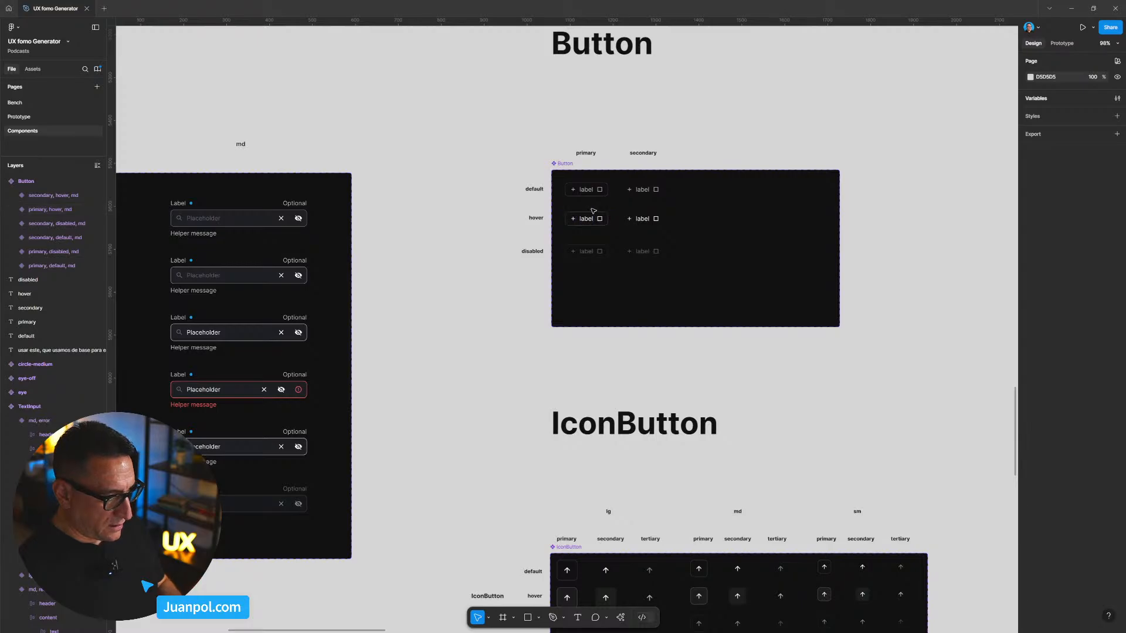
scroll(512, 264, "up", 3)
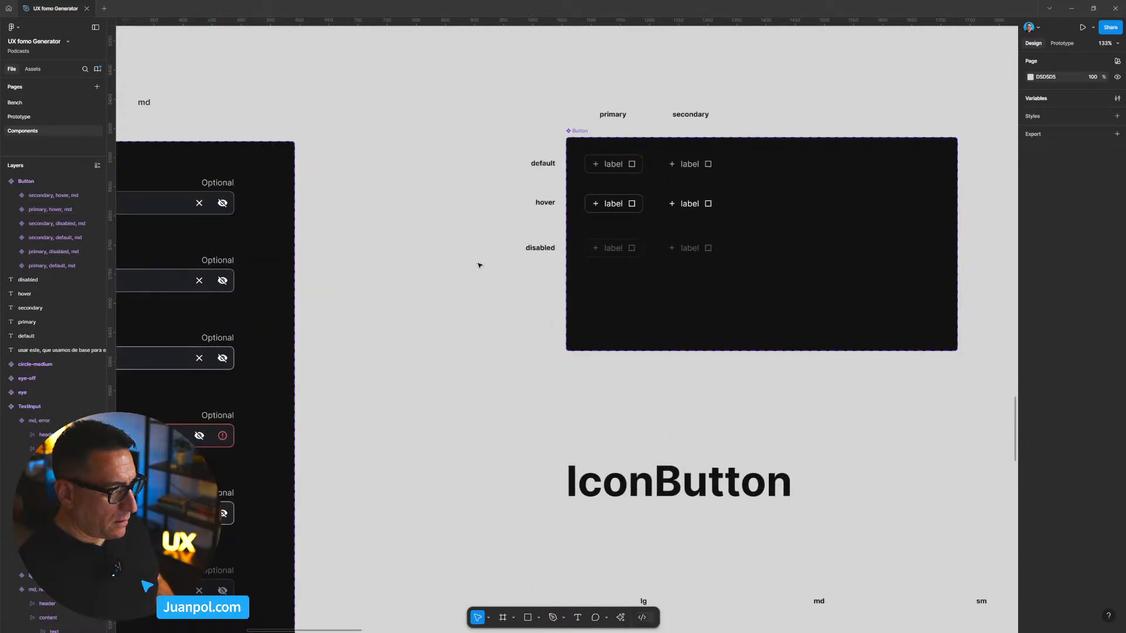
scroll(447, 271, "down", 4)
left_click_drag(438, 296, 648, 291)
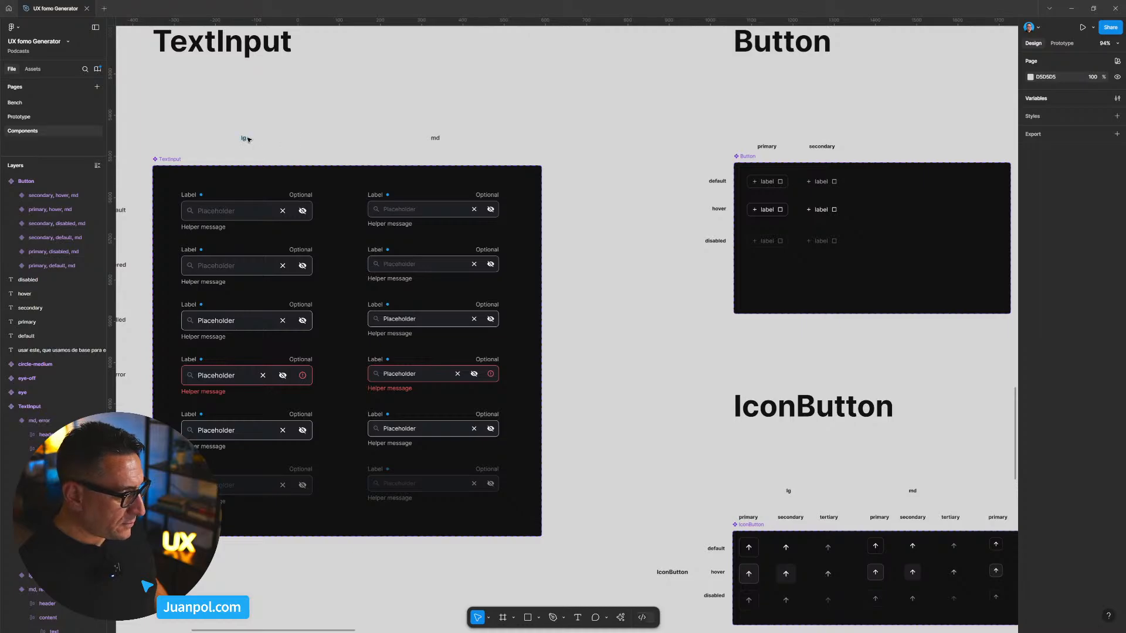
left_click(244, 139)
left_click_drag(244, 139, 674, 116)
key("ctrl+d")
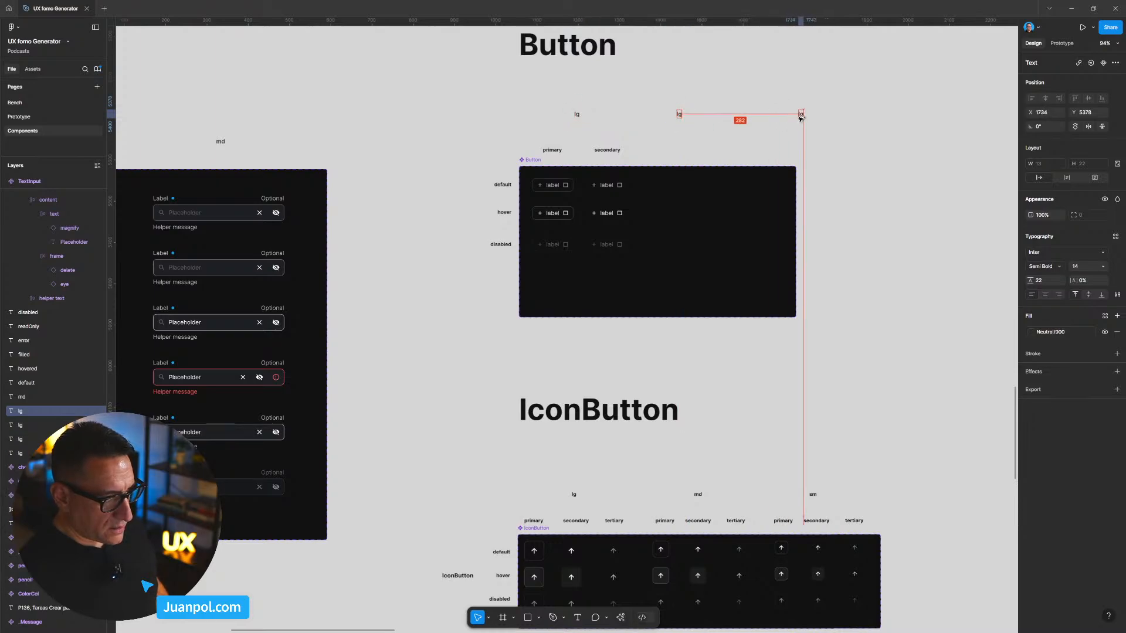
Step: Duplicate the primary and secondary labels for two more size groups and widen the Button component set to span them
left_click(551, 148)
left_click(607, 150, "shift")
left_click_drag(579, 152, 872, 186)
left_click(789, 186)
Step: Center the second and third size labels over their primary and secondary label pairs
left_click(796, 122)
left_click_drag(783, 115, 800, 114)
left_click(706, 115)
left_click_drag(680, 116, 685, 117)
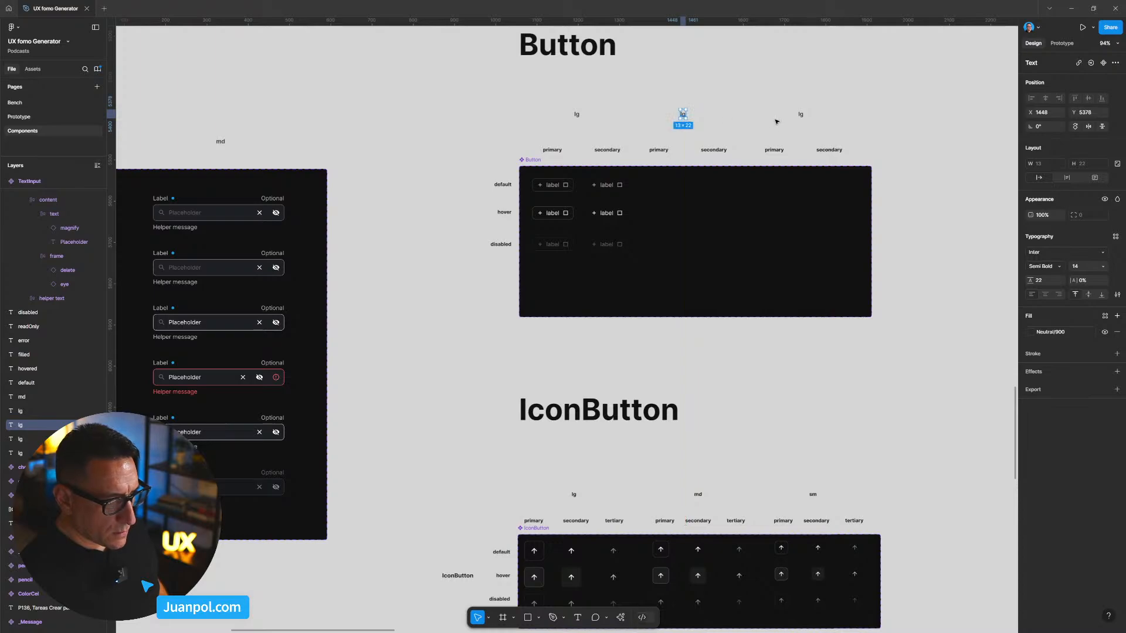
Step: Rename the second Button size label to md and the third to sm
double_click(688, 115)
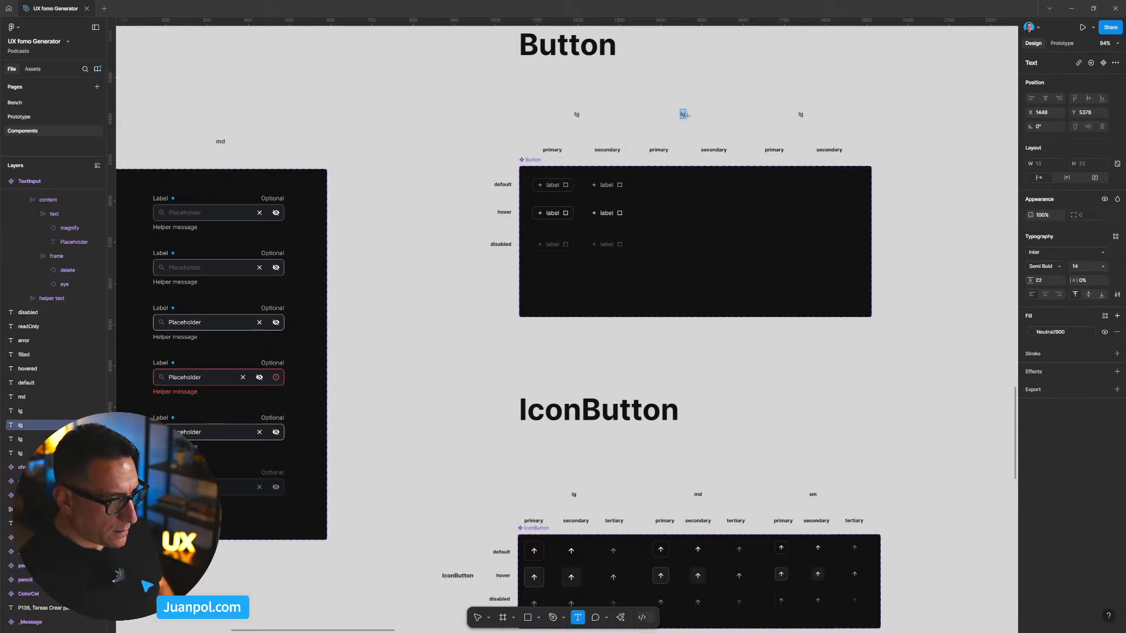
left_click(801, 115)
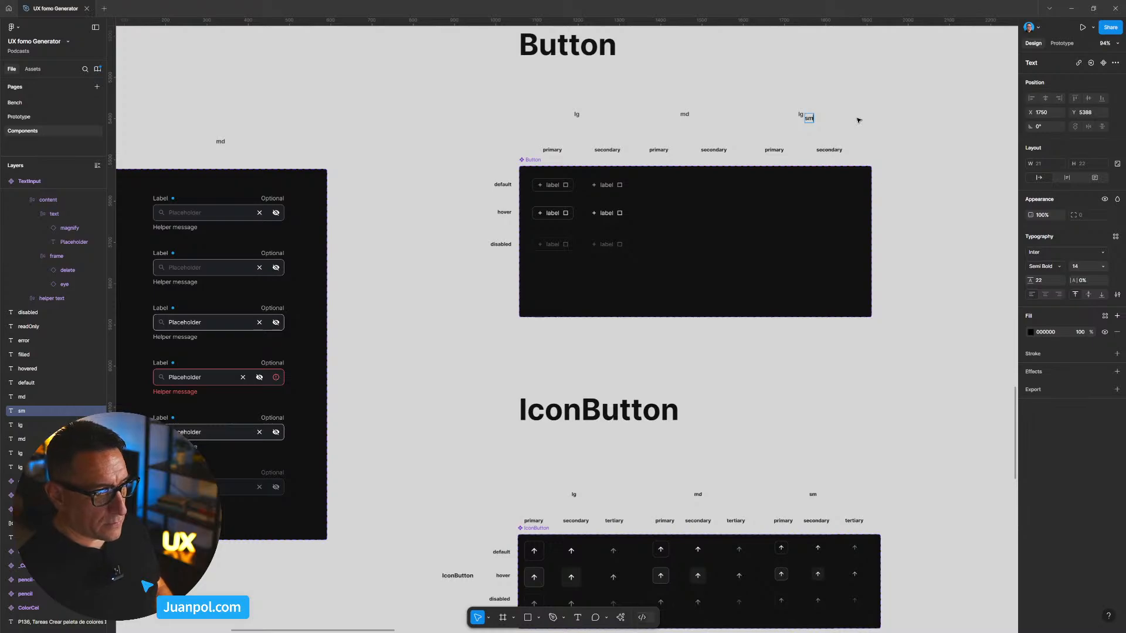
key("Escape")
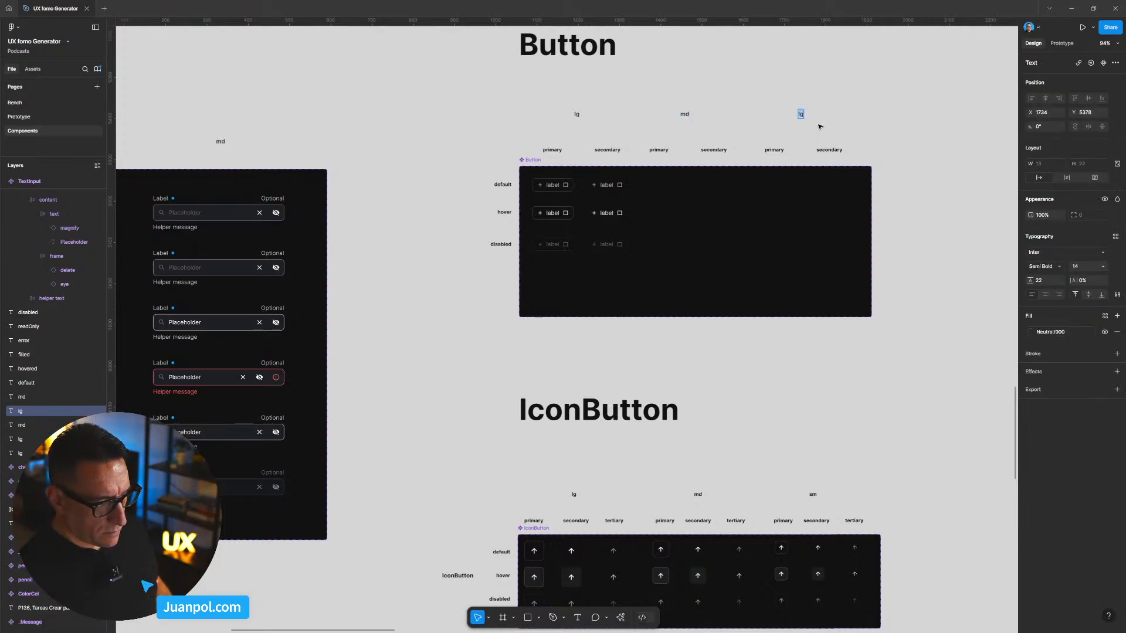
left_click(866, 101)
Step: Duplicate the six Button variants into the columns under the sm label and set the copies' size property to sm
scroll(664, 211, "up", 3)
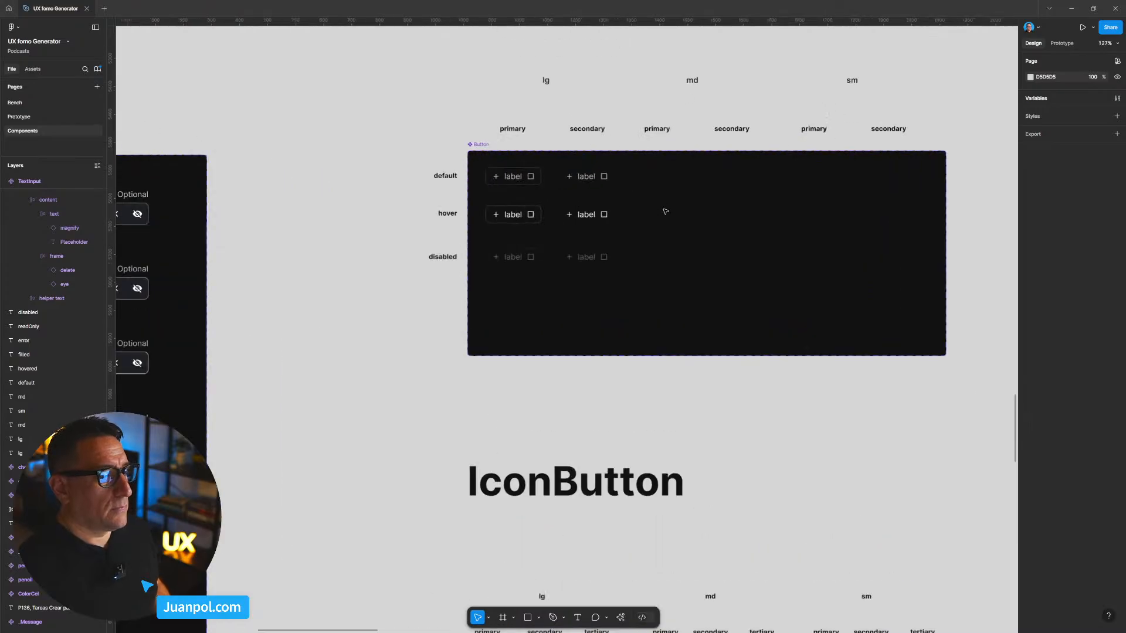
scroll(383, 310, "down", 1)
left_click_drag(383, 310, 521, 303)
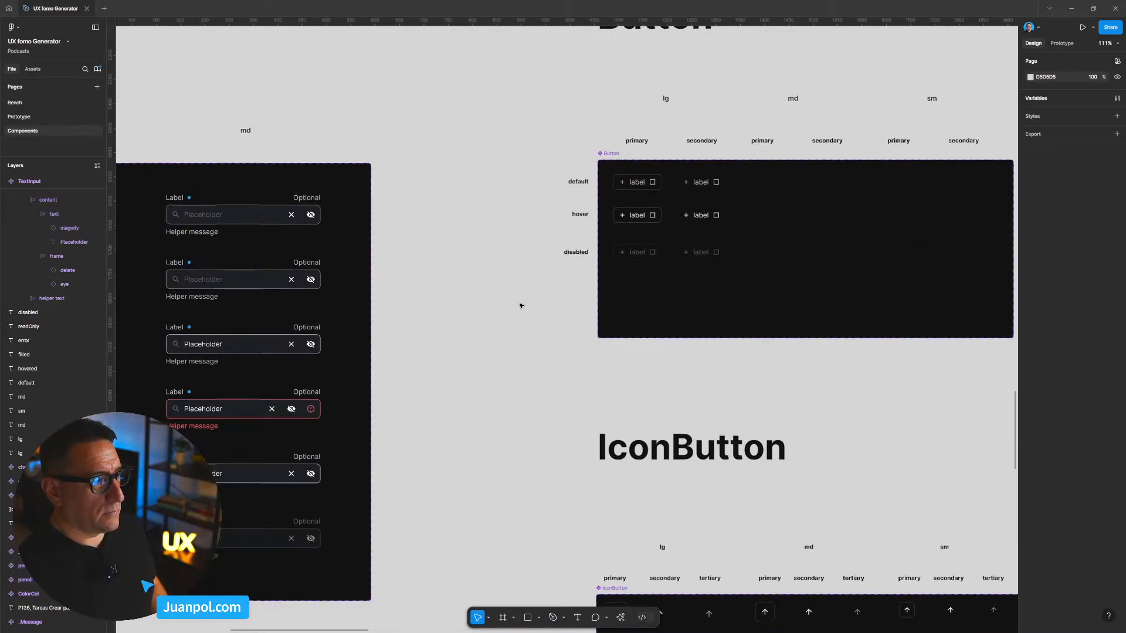
left_click(635, 183)
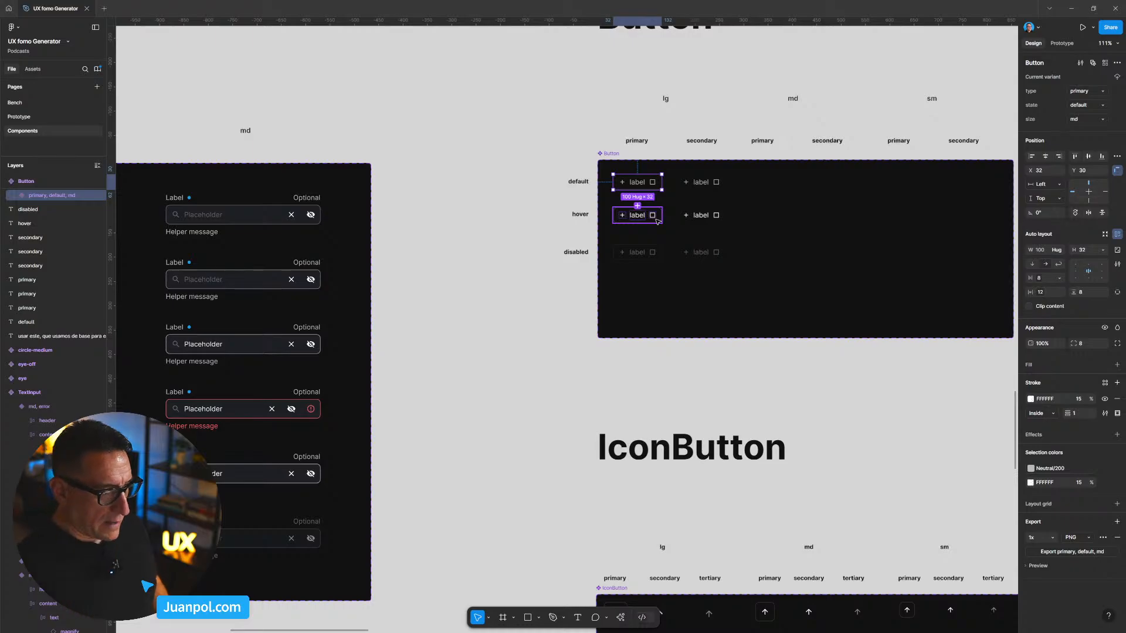
left_click_drag(722, 362, 816, 191)
left_click(674, 352)
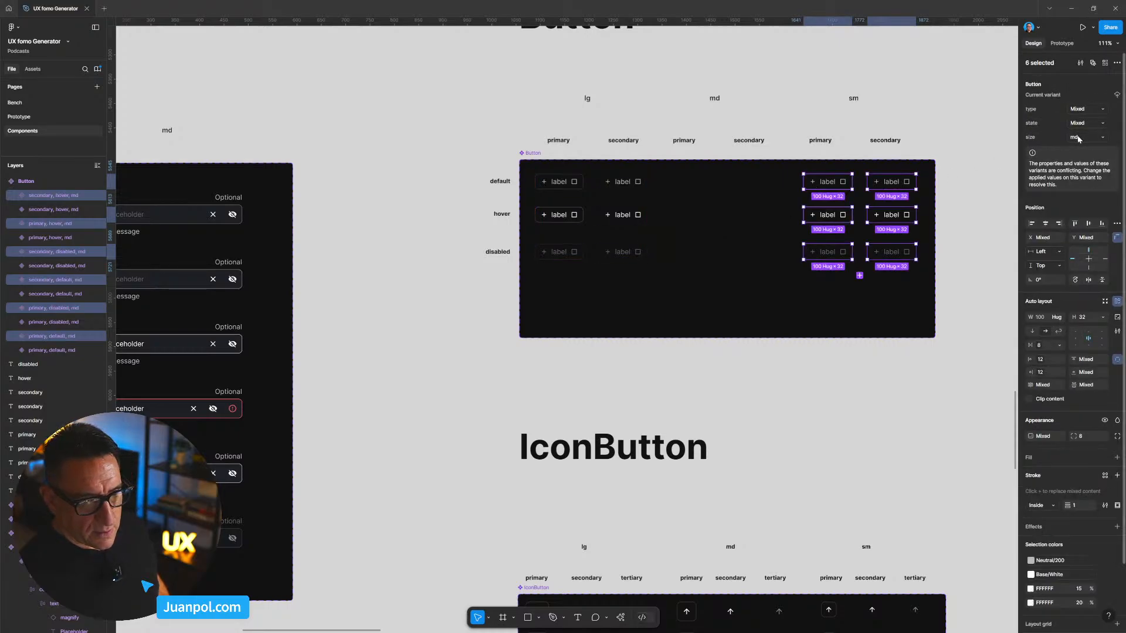
type("m")
key("Return")
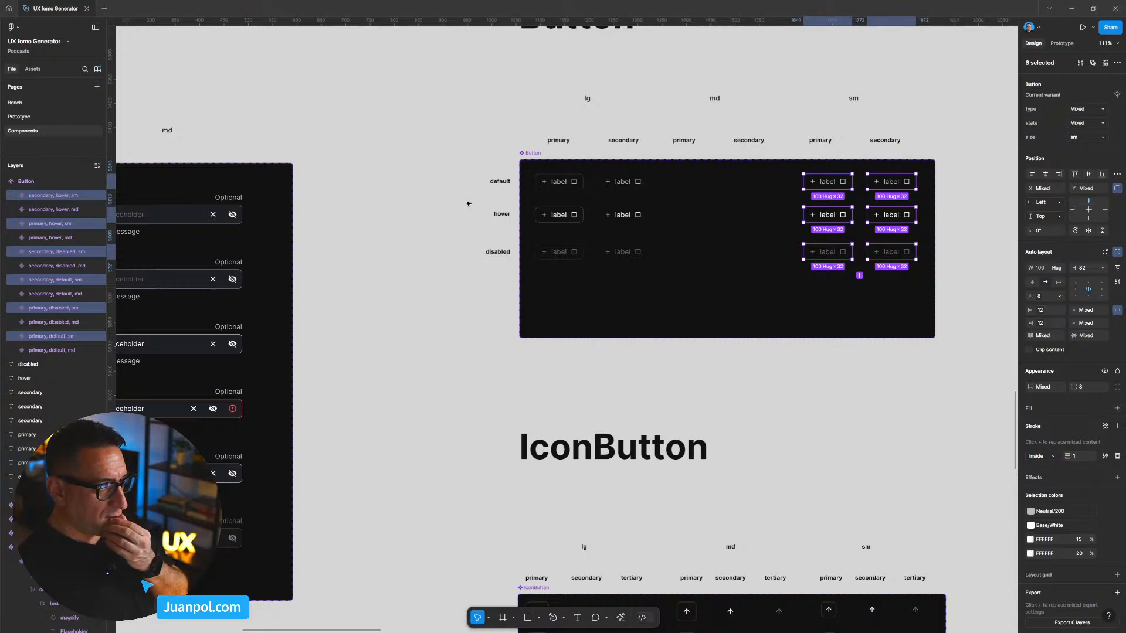
Step: Change the size property of the six primary and secondary Button variants in the lg columns to lg
left_click(550, 190)
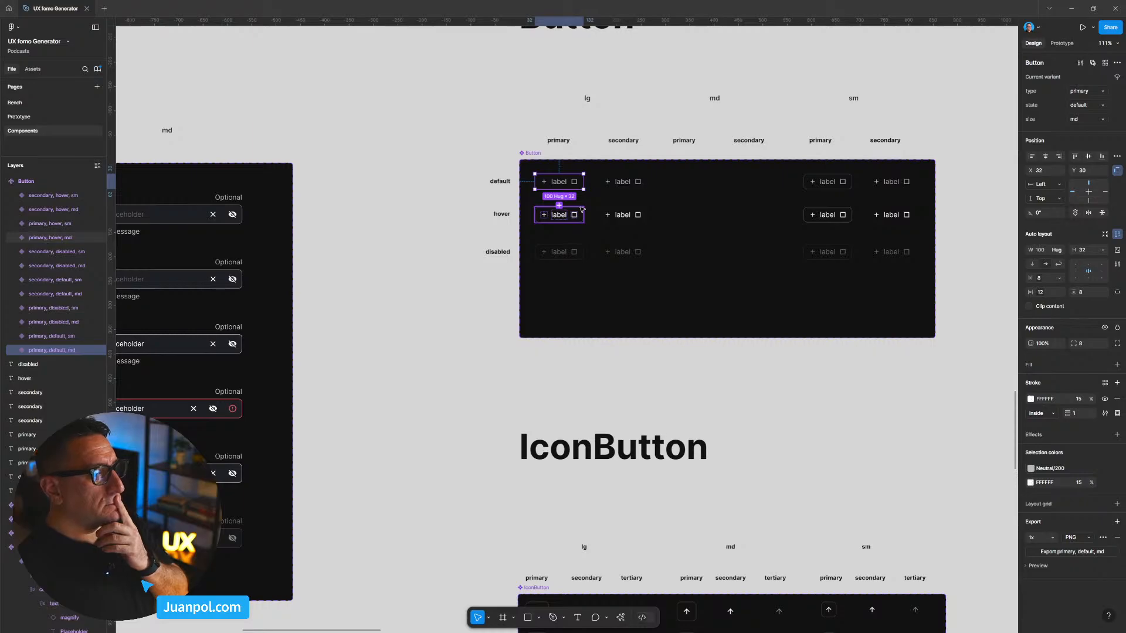
left_click(688, 420)
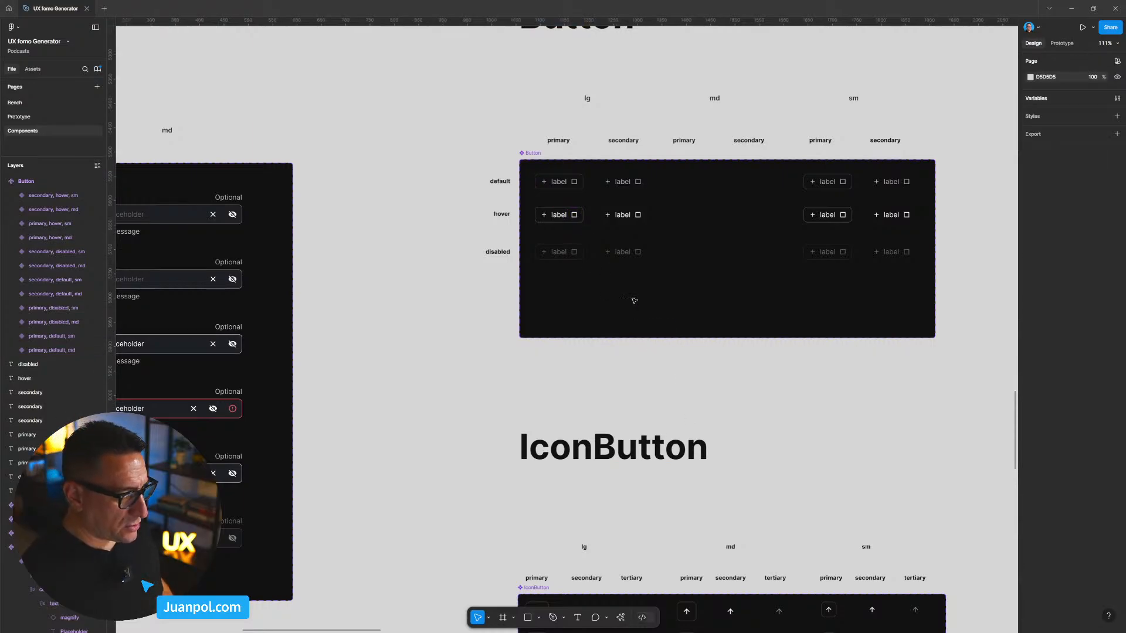
left_click_drag(672, 368, 550, 177)
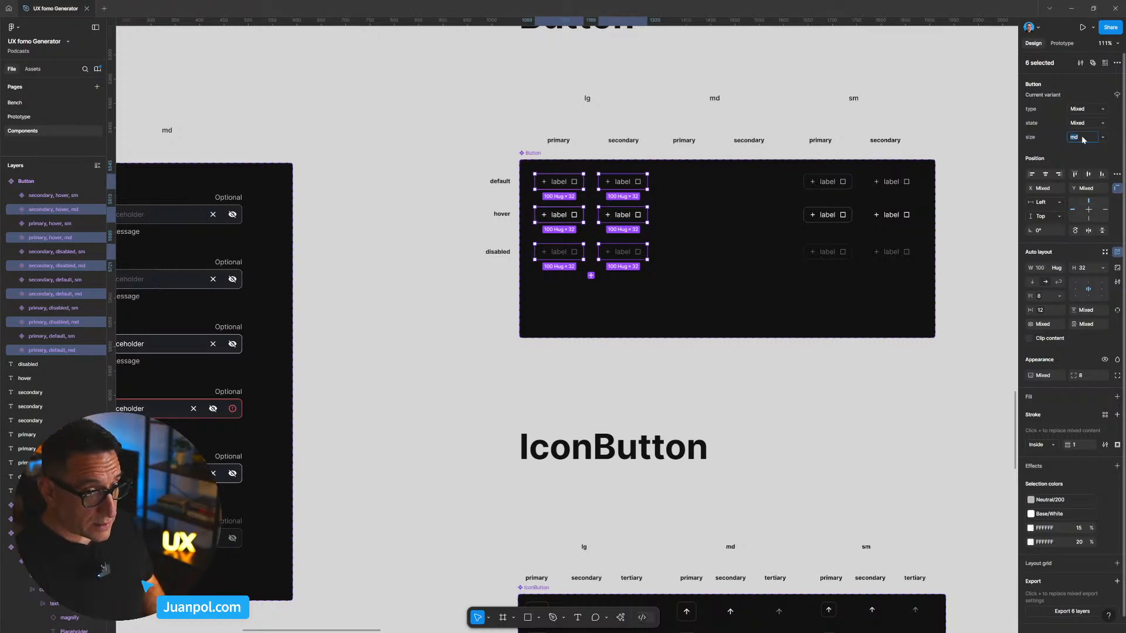
key("Return")
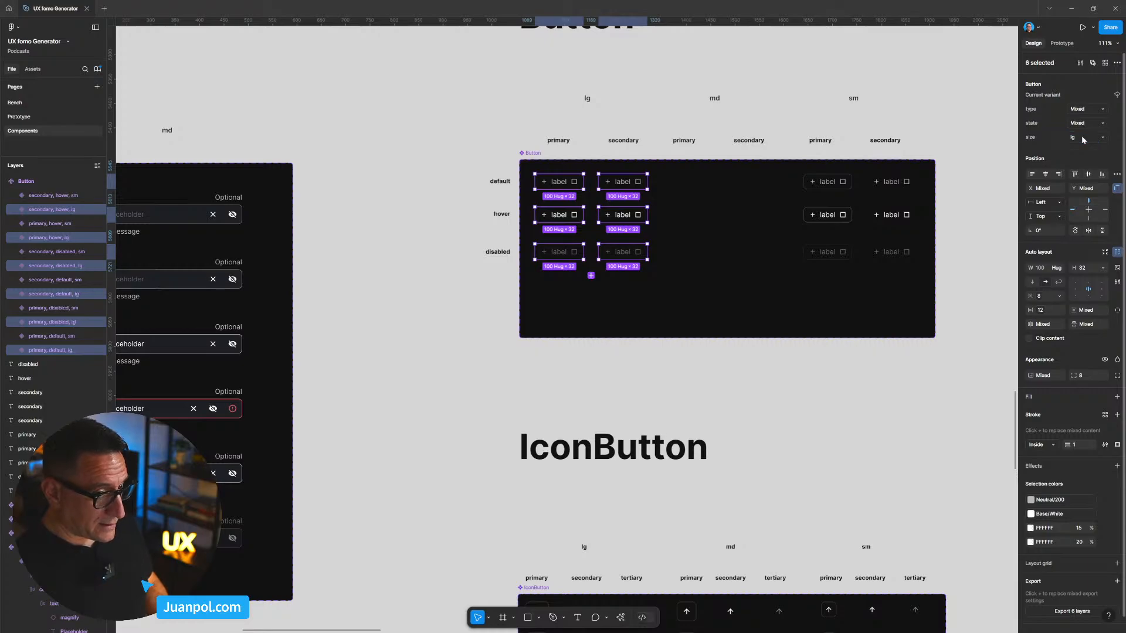
Step: Set the height of the six lg Button variants to 48
left_click(1087, 269)
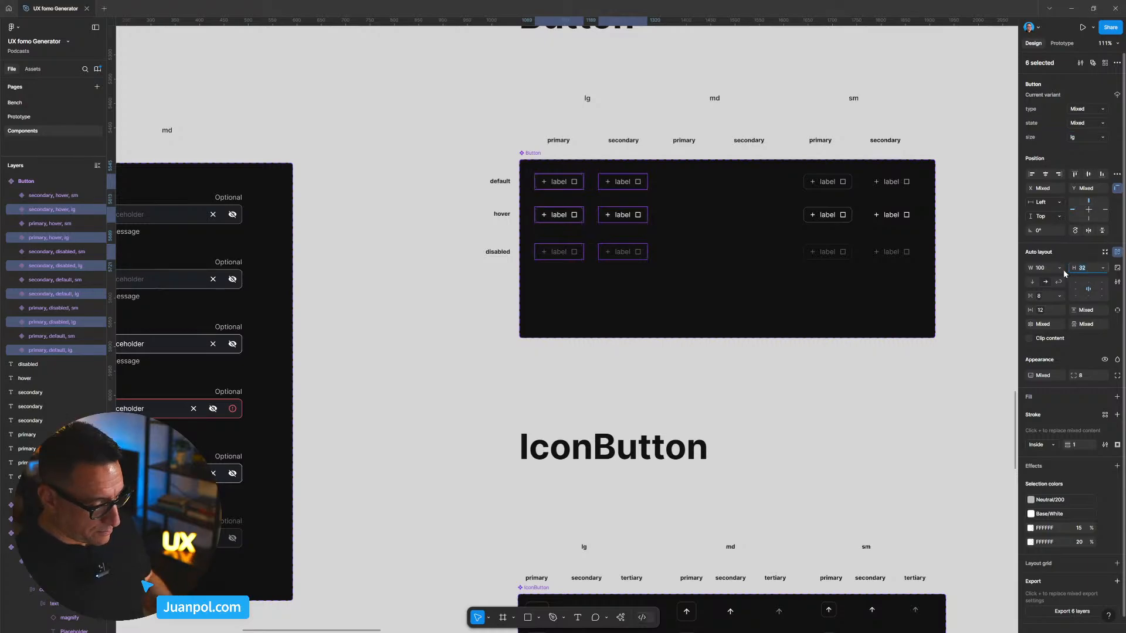
type("48")
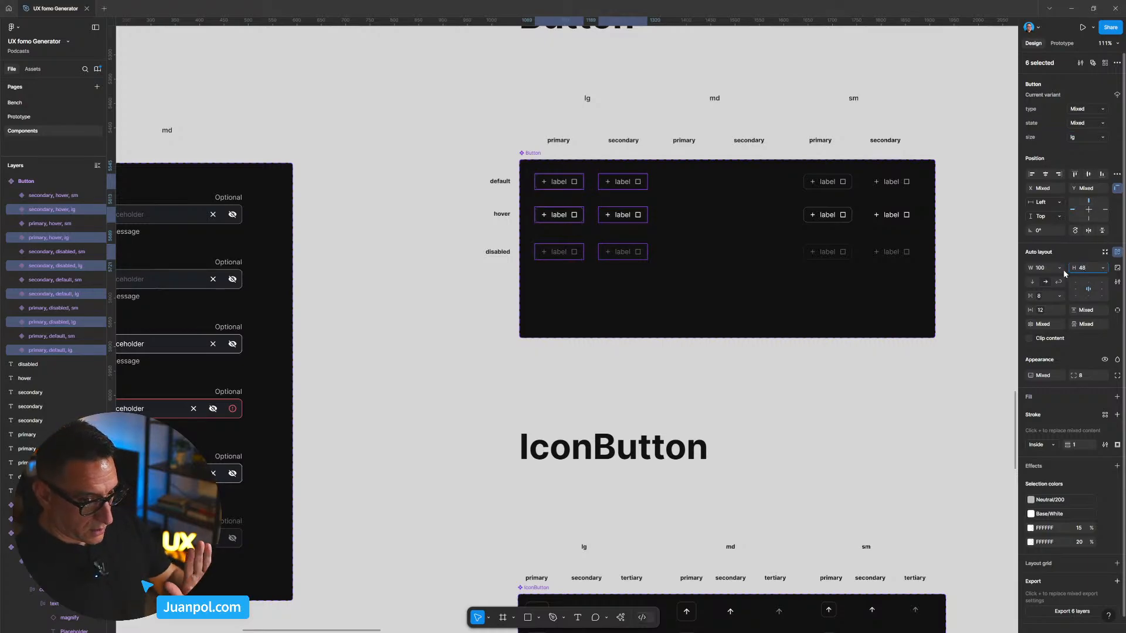
key("Return")
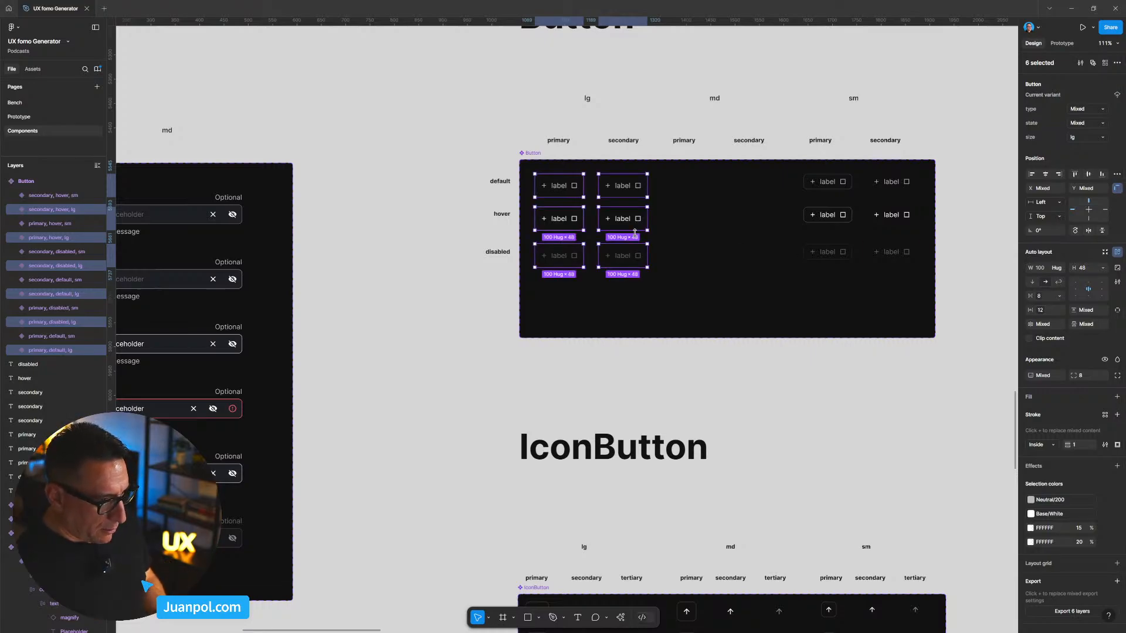
Step: Duplicate the six lg Button variants into the empty md columns and set the copies' size property to md
left_click_drag(622, 231, 748, 229)
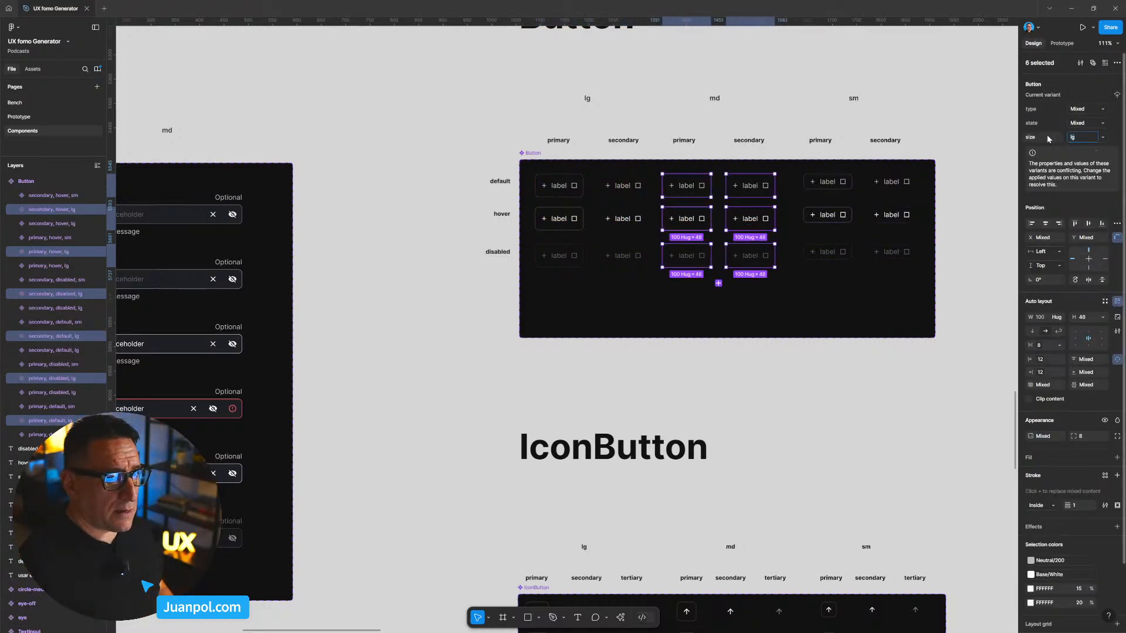
type("md")
key("Return")
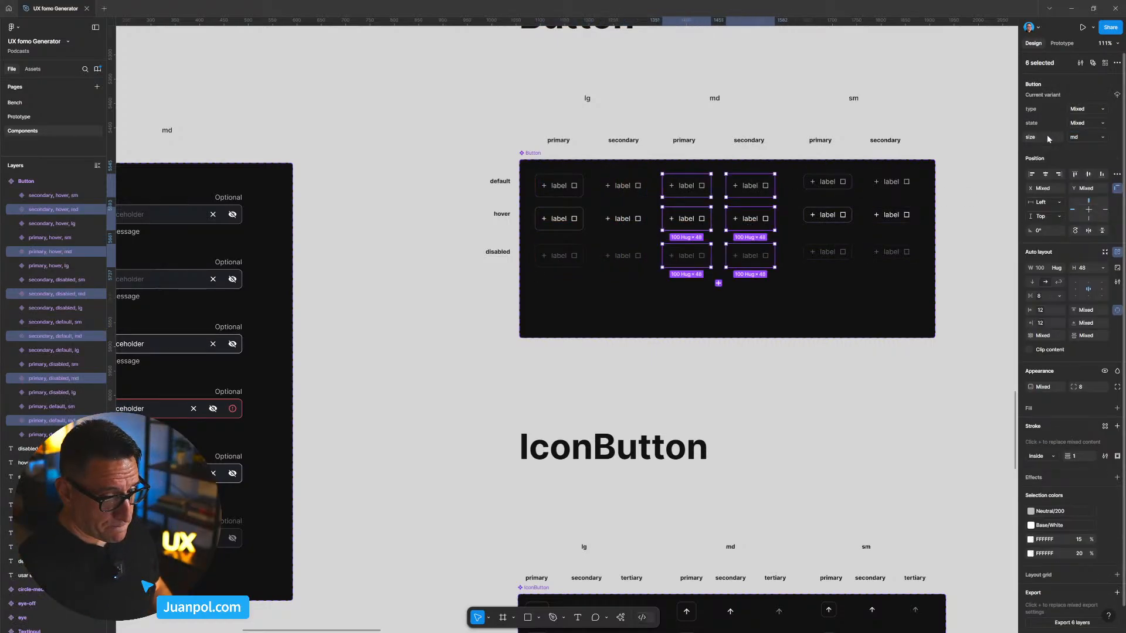
Step: Set the height of all six md Button variants, primary and secondary in every state, to 40
left_click(746, 360)
left_click(686, 185)
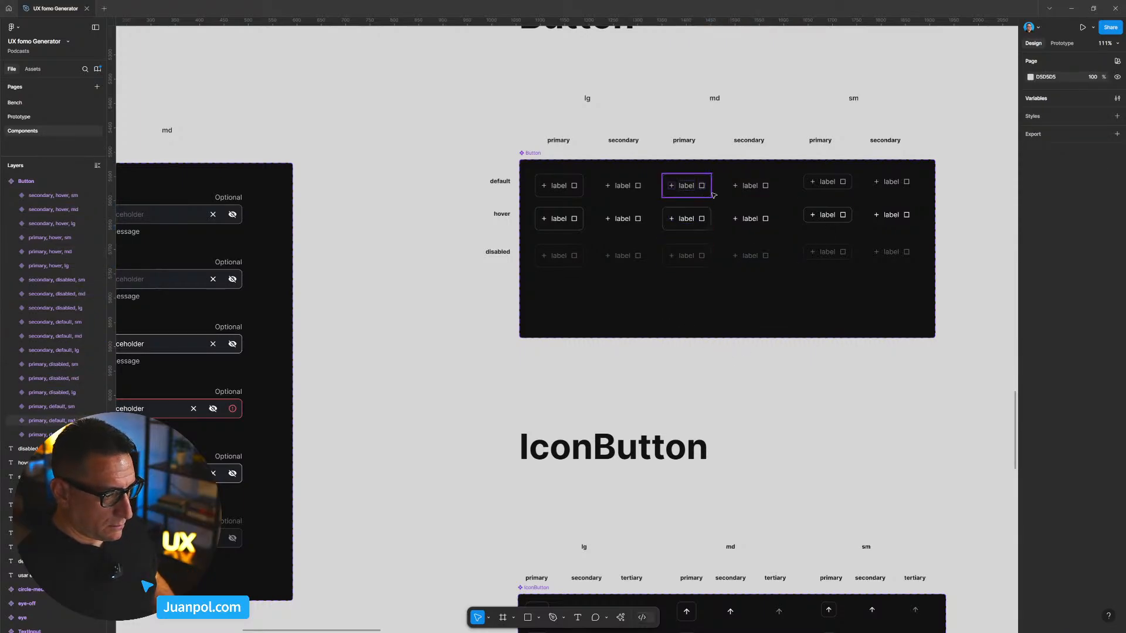
left_click(750, 185, "shift")
left_click(751, 218, "shift")
left_click(687, 218, "shift")
left_click(686, 255, "shift")
left_click(750, 255, "shift")
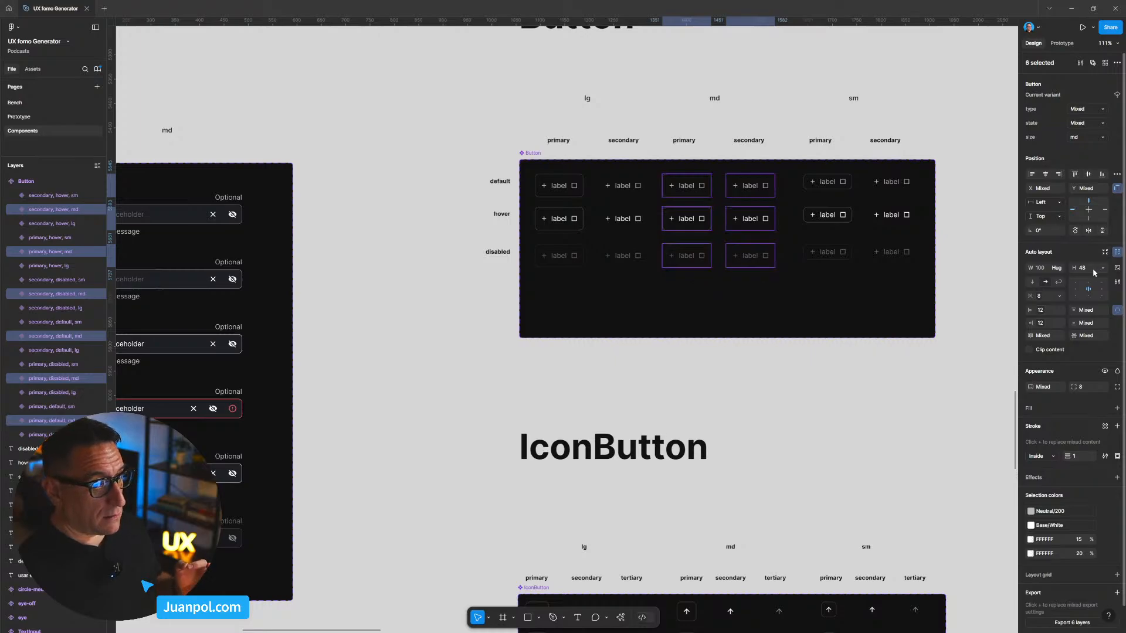
type("40")
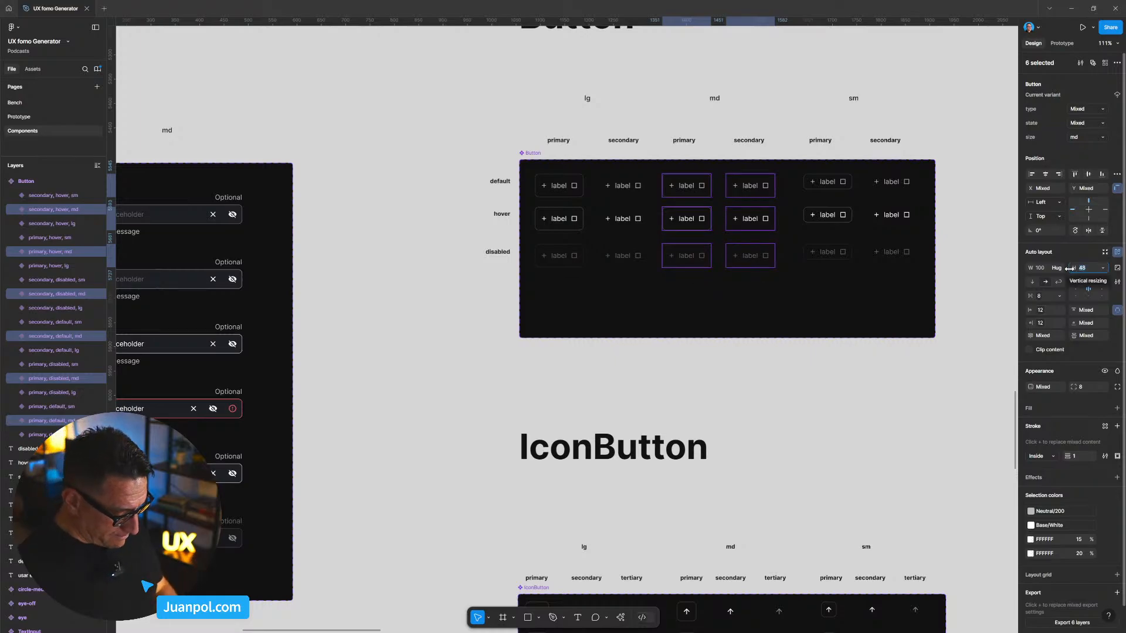
key("Return")
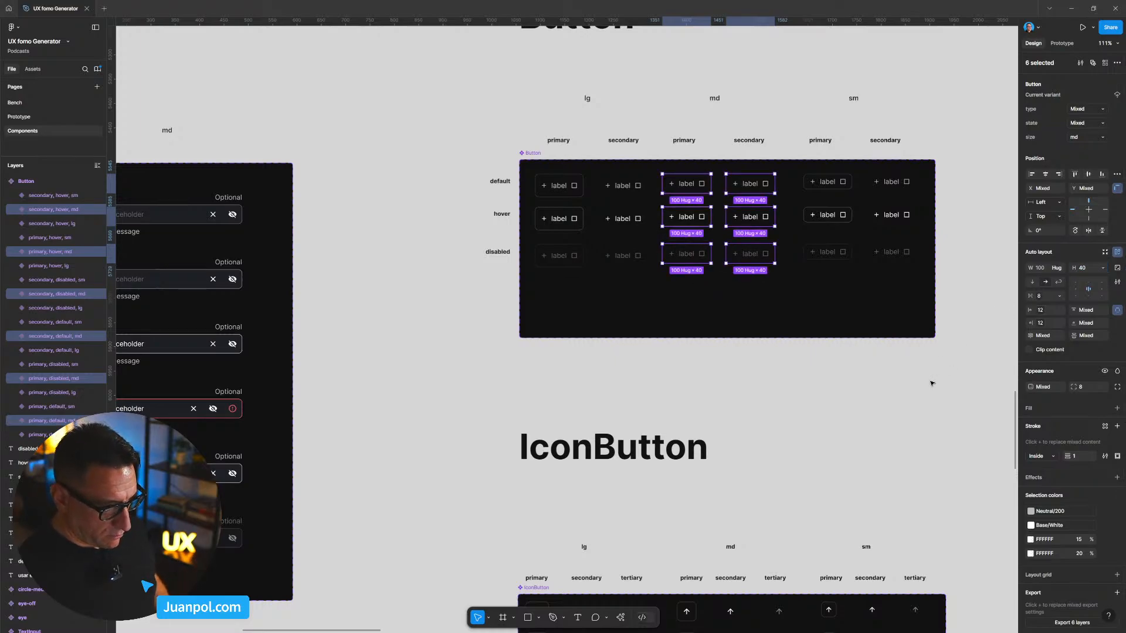
left_click(933, 383)
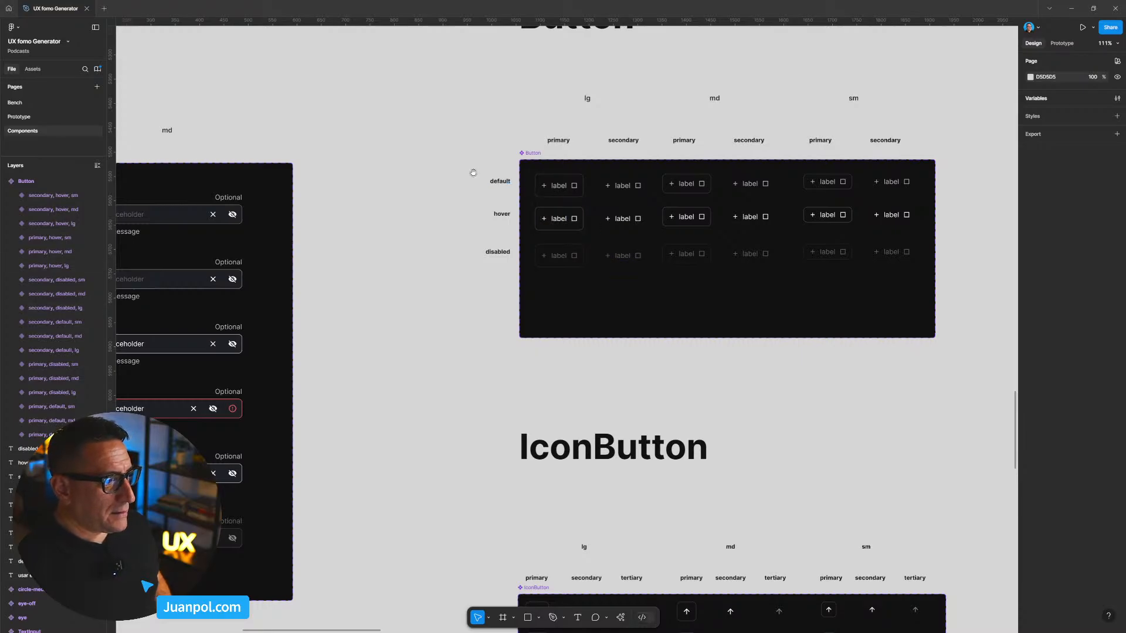
Step: Examine the TextInput, Button and IconButton component sets, including the properties of IconButton's tertiary lg default variant
scroll(608, 163, "left", 10)
scroll(593, 214, "down", 5)
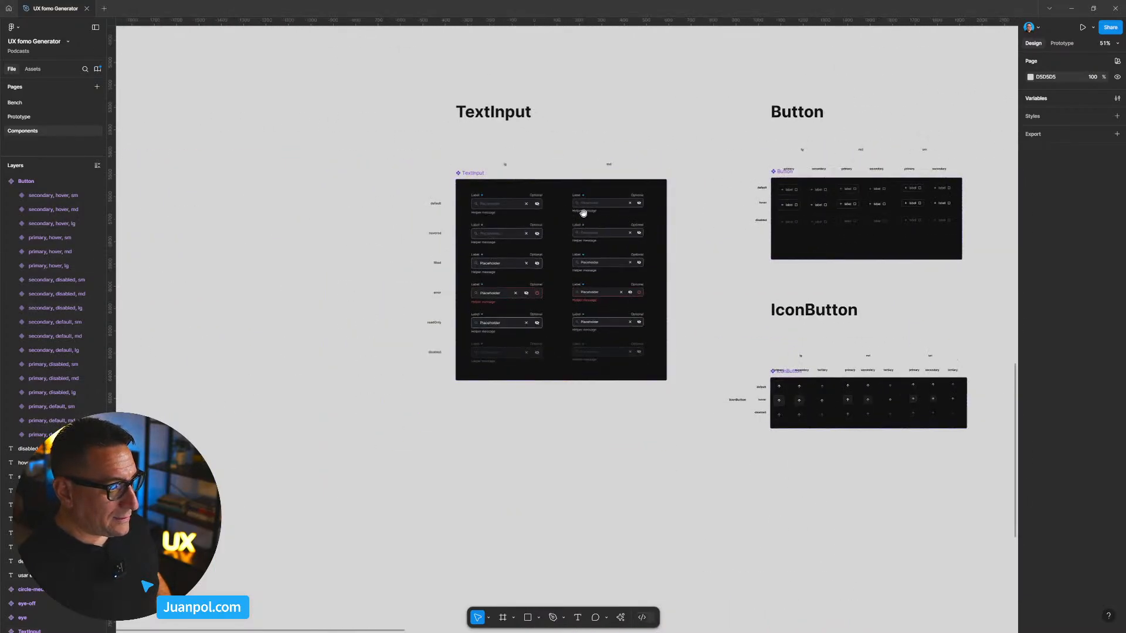
scroll(773, 414, "down", 2)
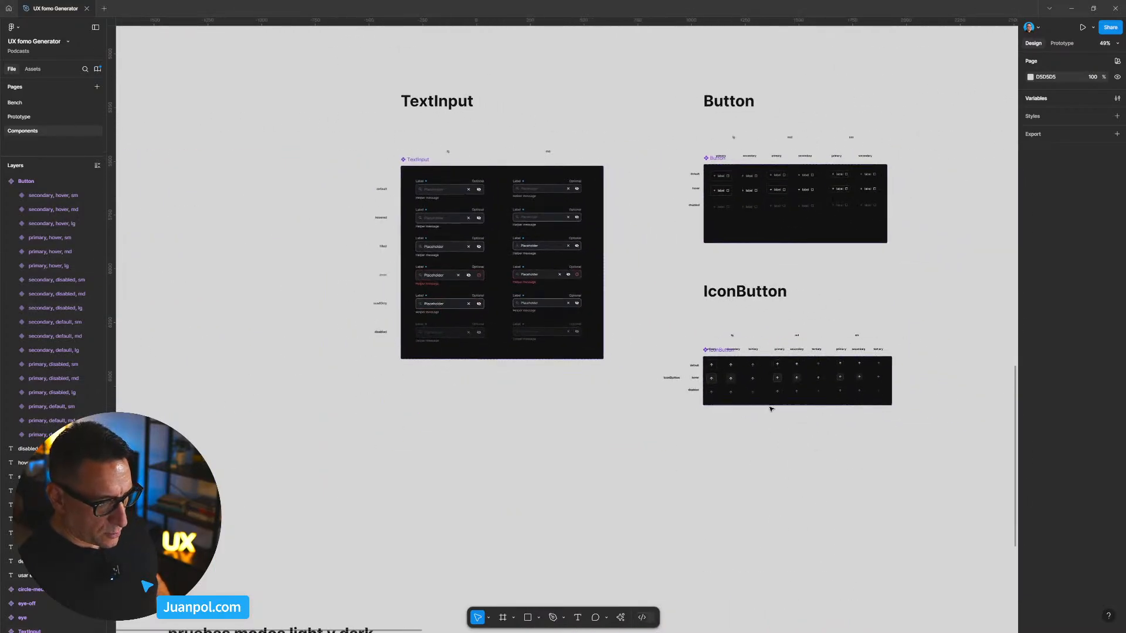
scroll(765, 381, "up", 3)
scroll(754, 319, "up", 3)
scroll(694, 202, "up", 3)
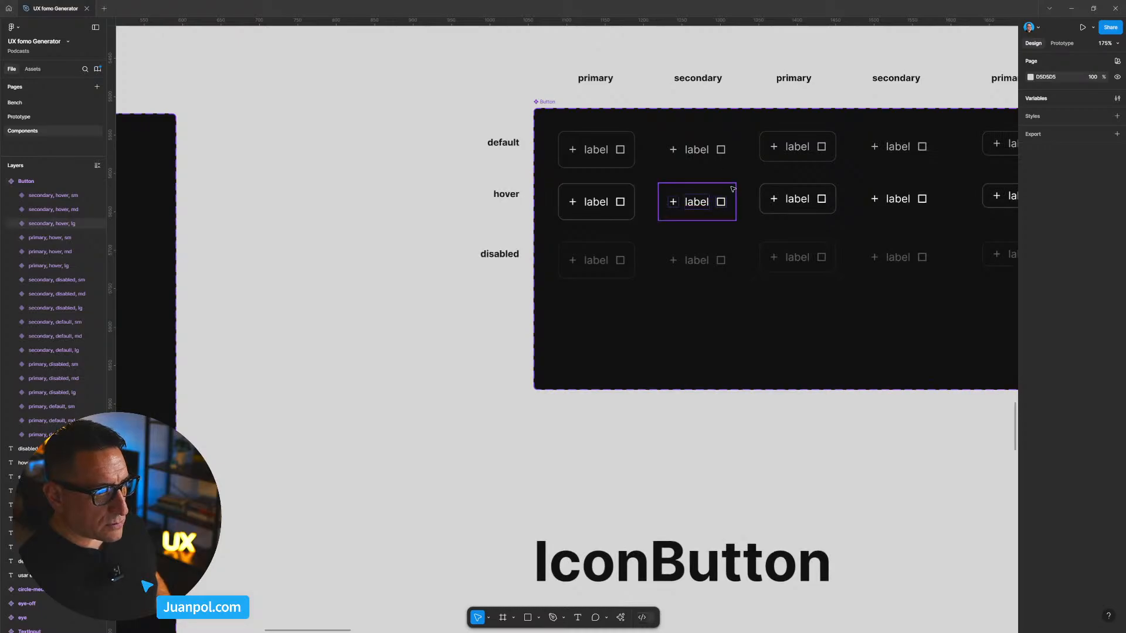
scroll(730, 187, "down", 2)
scroll(745, 362, "down", 4)
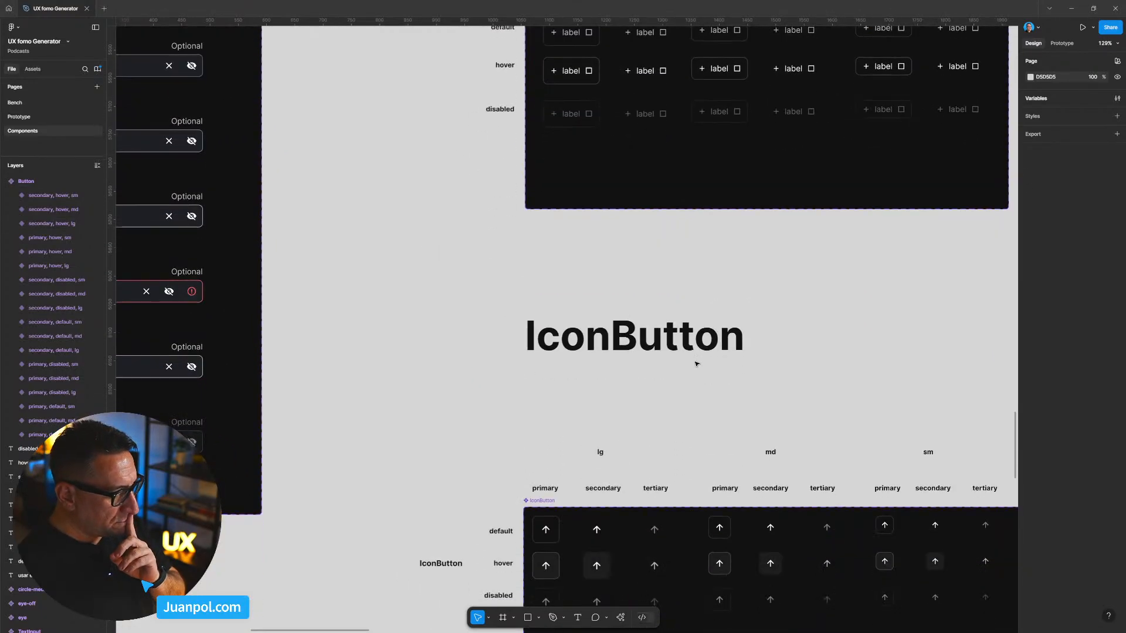
scroll(697, 363, "down", 1)
scroll(697, 365, "down", 2)
scroll(632, 509, "up", 3)
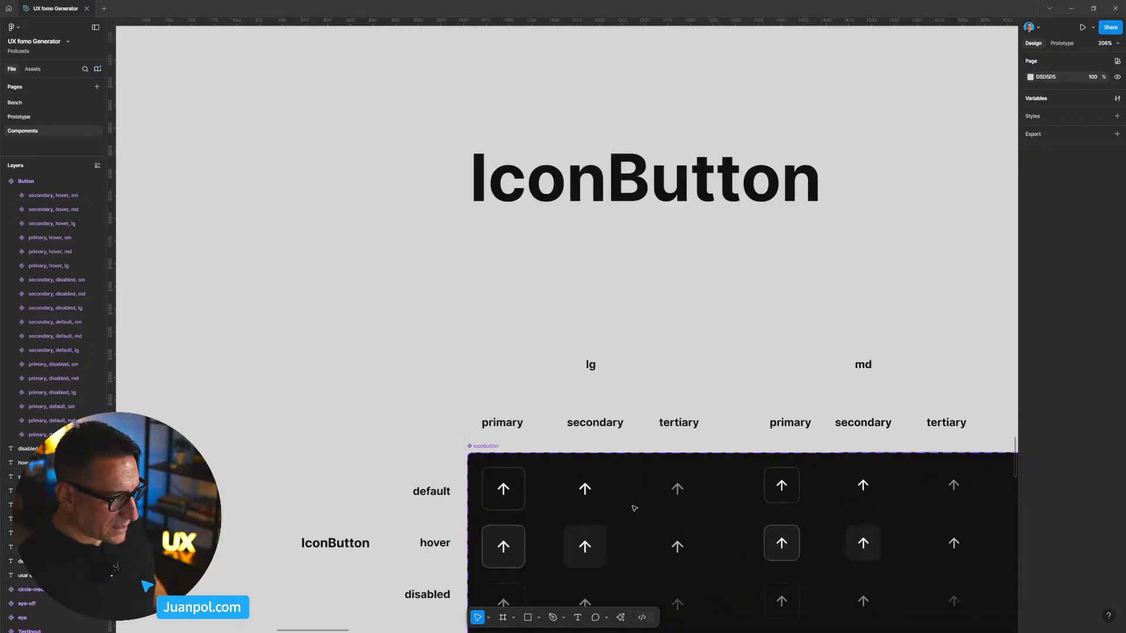
scroll(633, 508, "down", 5)
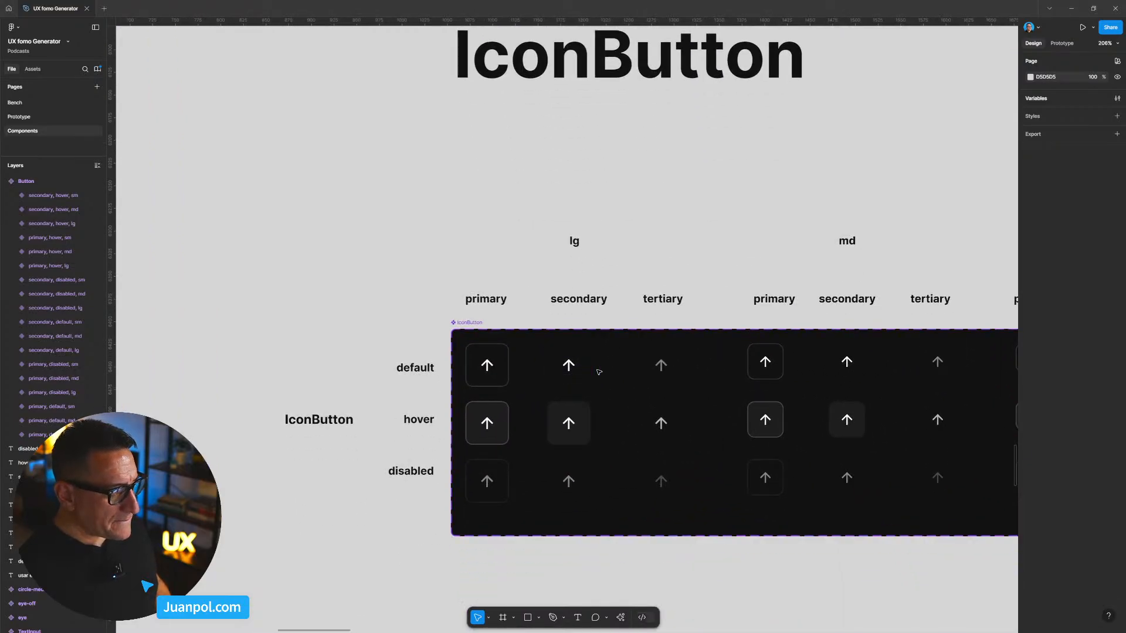
scroll(588, 389, "up", 1)
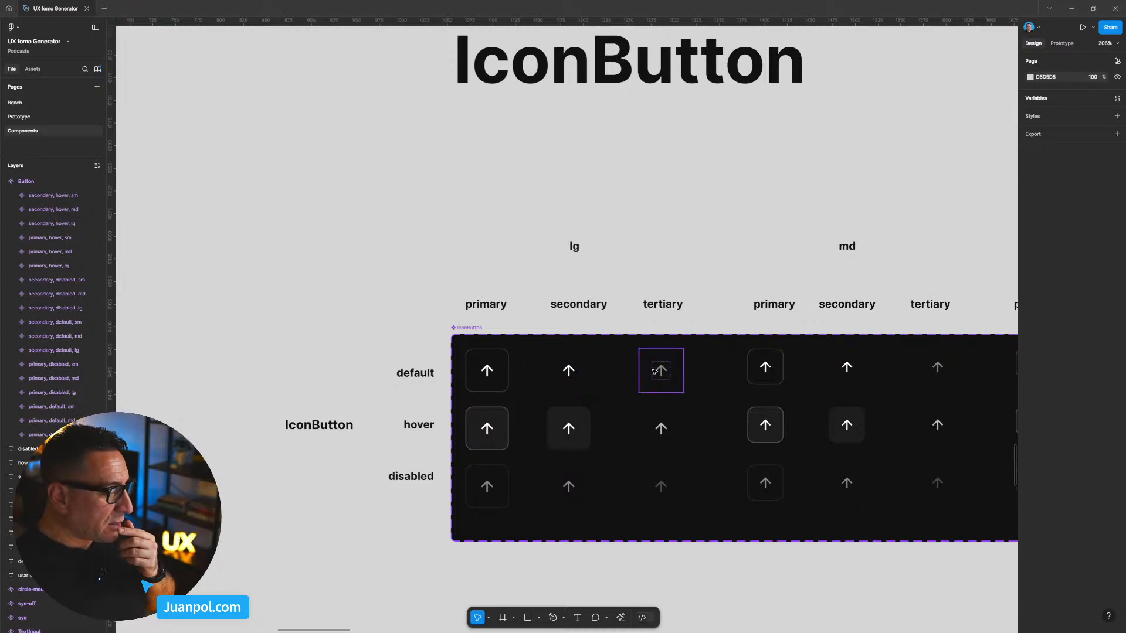
left_click(678, 388)
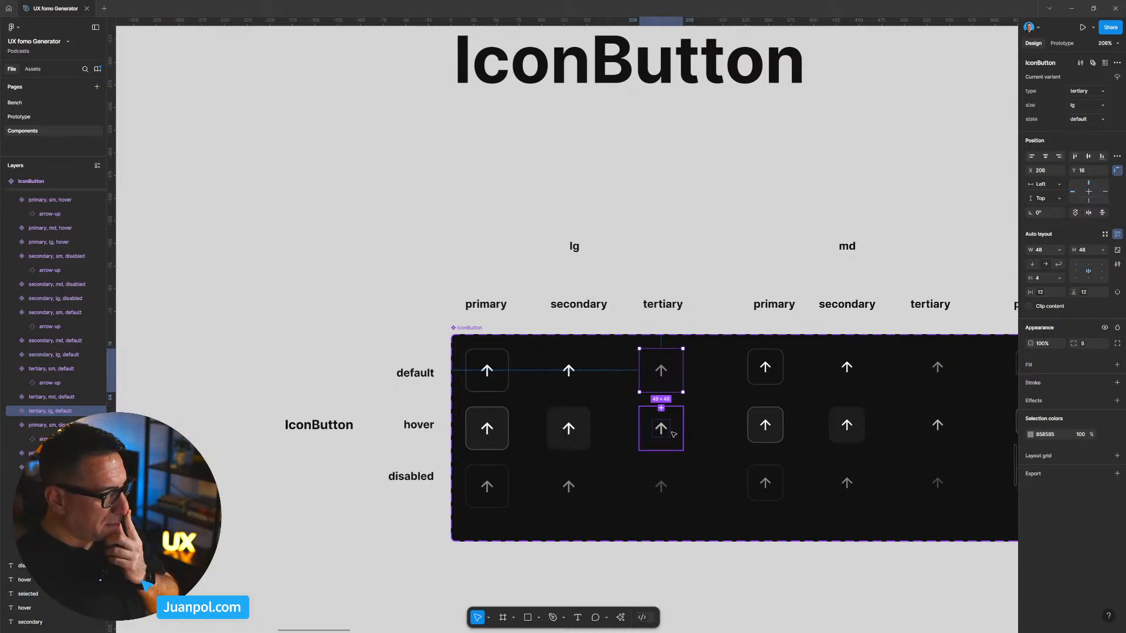
scroll(664, 429, "down", 10)
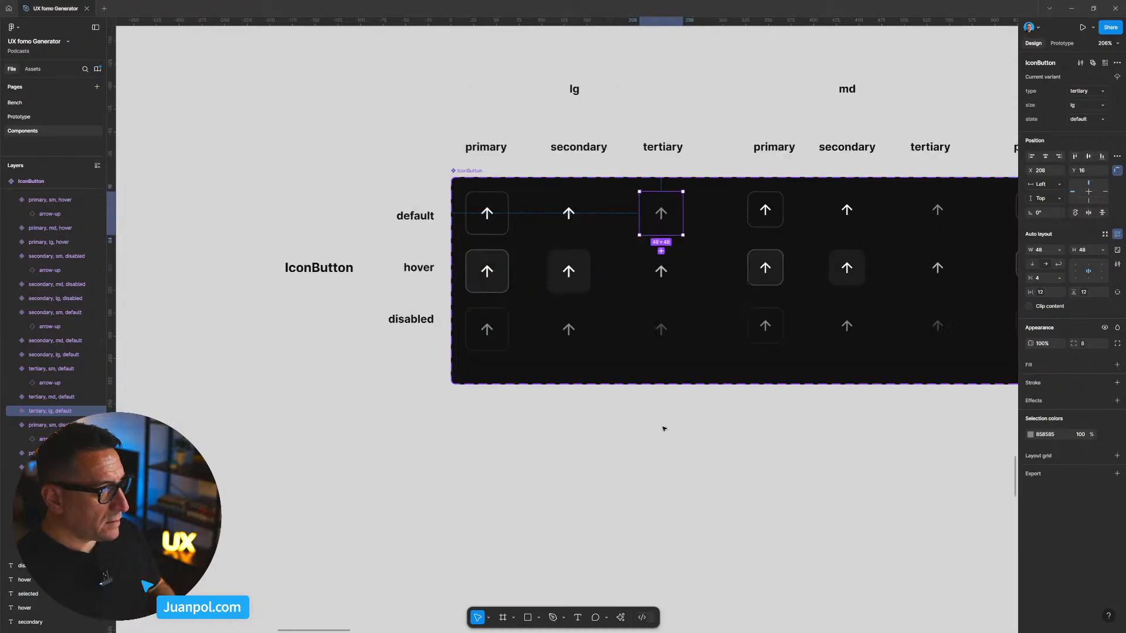
Step: Widen the Button component set's frame to about 1118 px
scroll(767, 387, "up", 6)
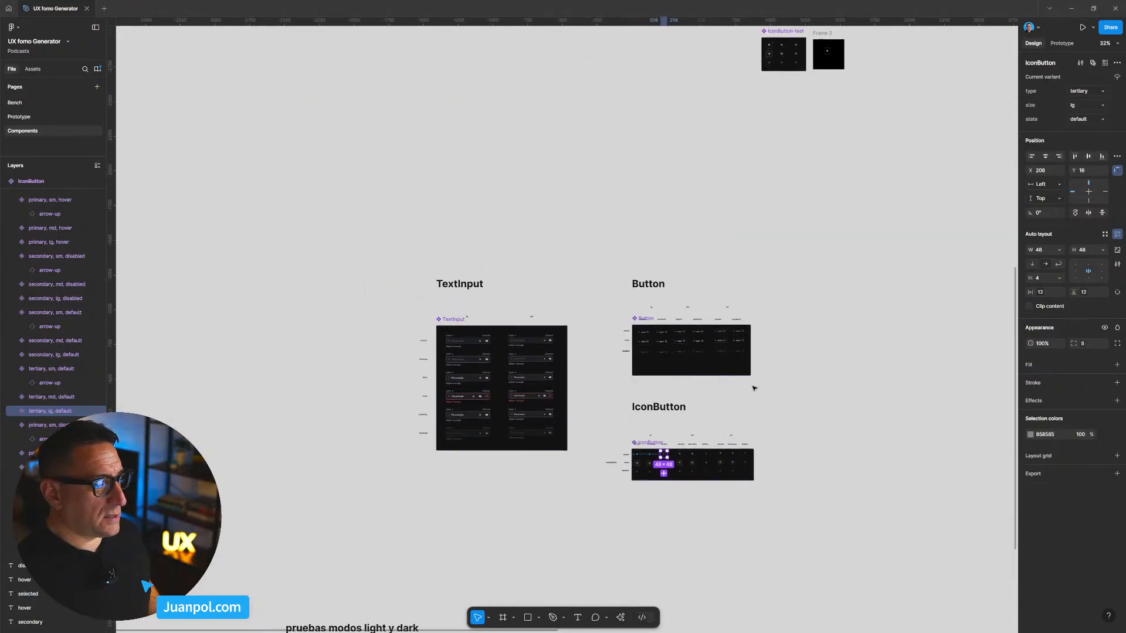
scroll(714, 429, "down", 4)
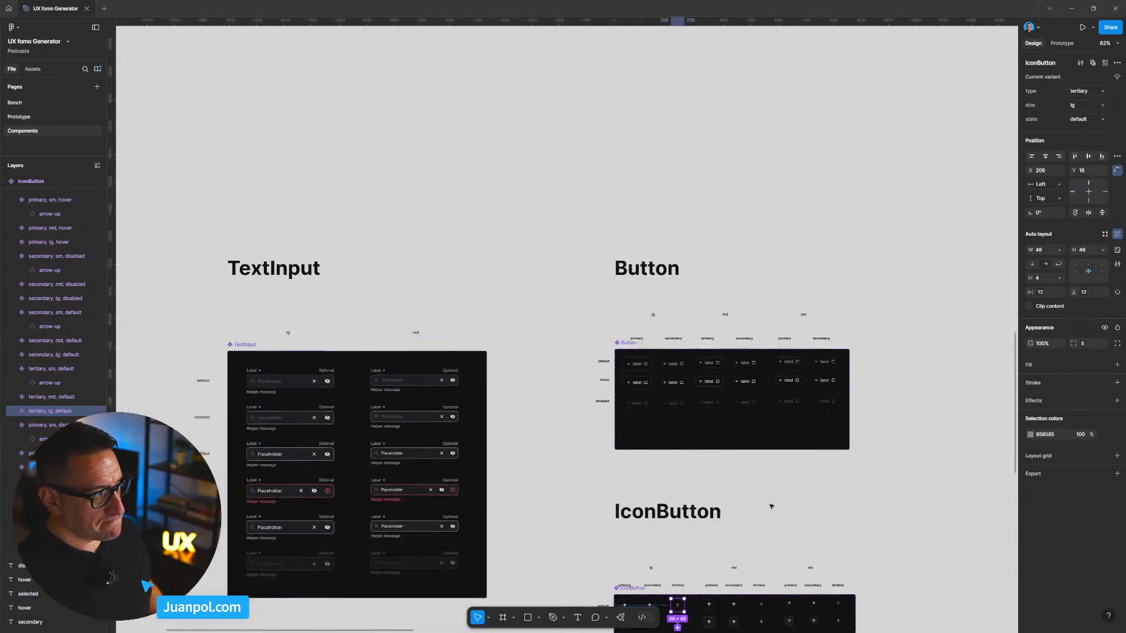
left_click(514, 260)
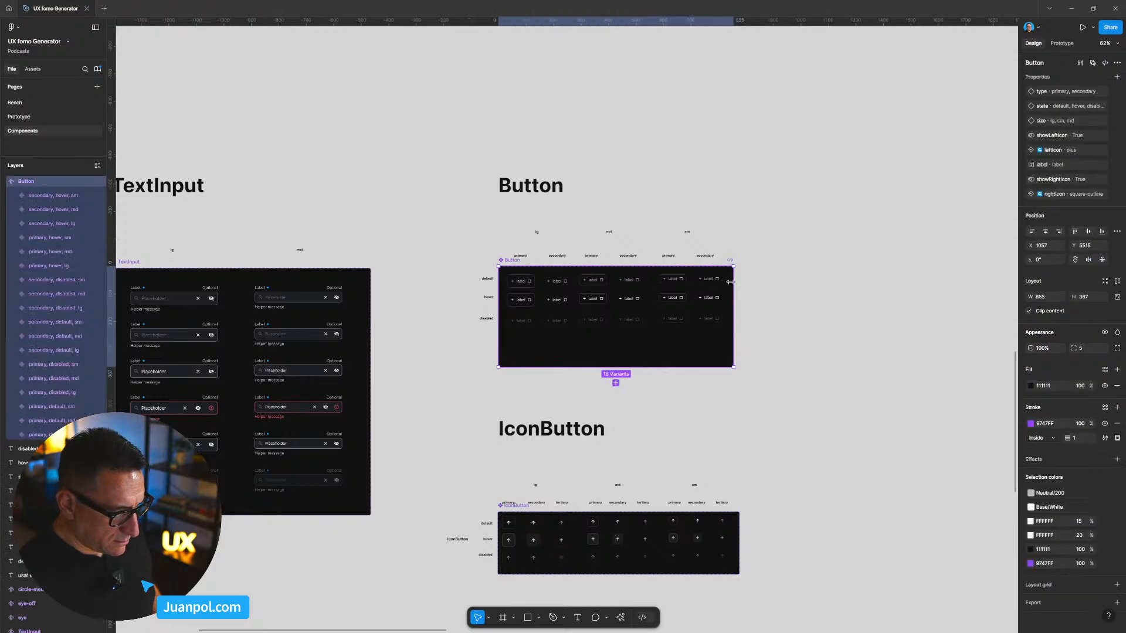
left_click_drag(733, 283, 809, 285)
scroll(731, 389, "up", 1)
scroll(730, 389, "up", 3)
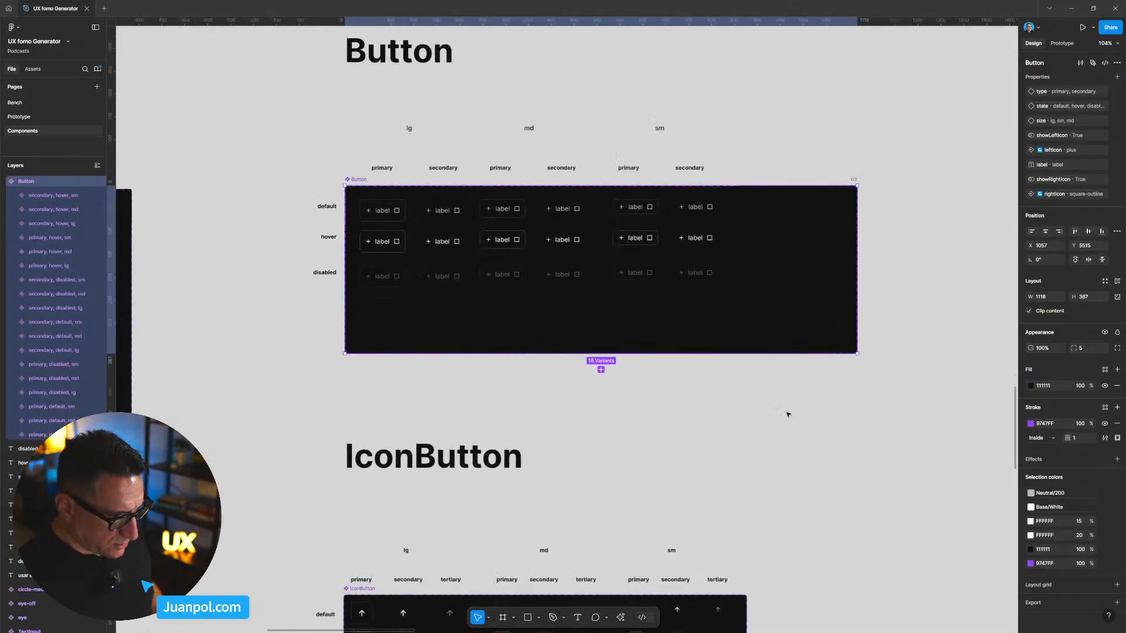
left_click(651, 181)
left_click_drag(605, 108, 646, 175)
left_click_drag(709, 263, 728, 282)
left_click_drag(673, 265, 595, 96)
key("ctrl+z")
left_click(618, 146)
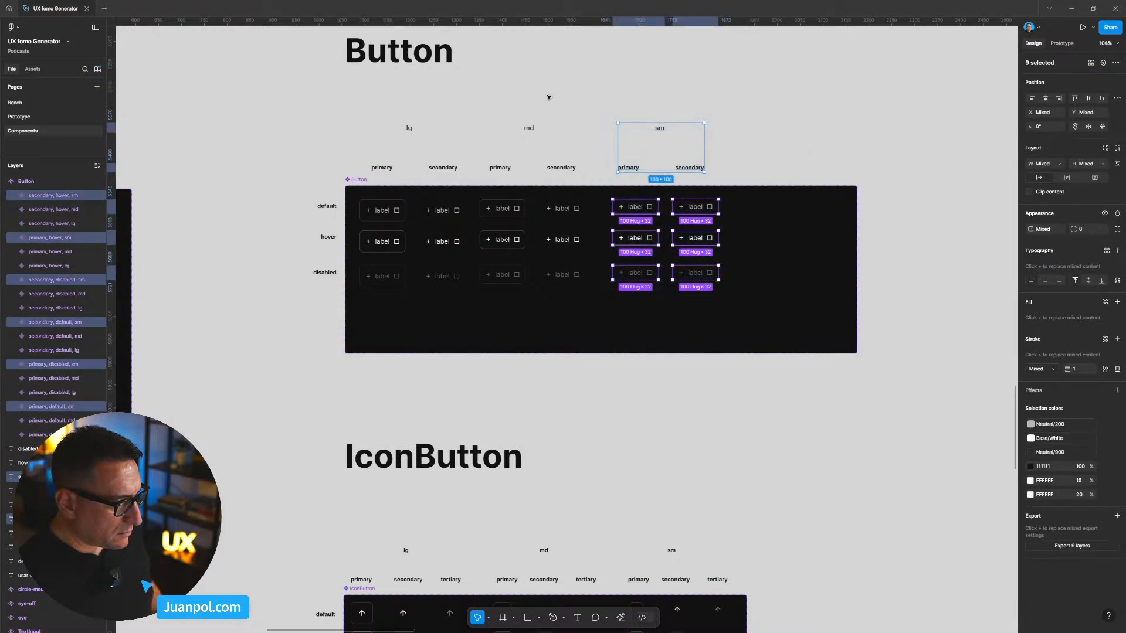
left_click(601, 103)
Step: Move the md and sm Button variants together with their headings to the right, away from the lg columns
left_click_drag(478, 100, 726, 300)
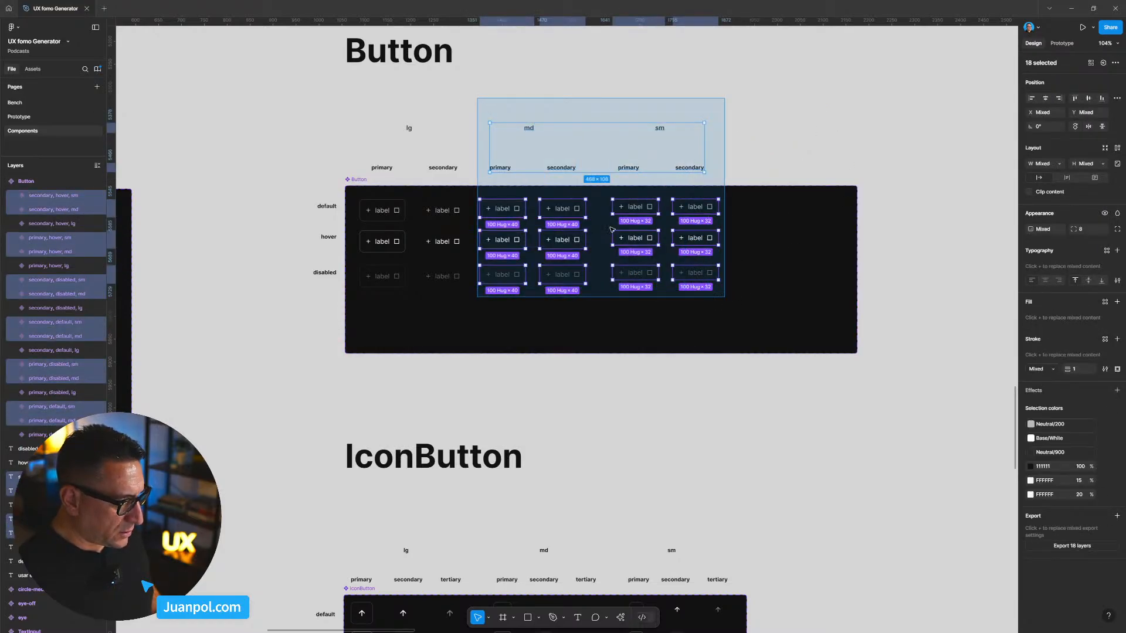
left_click_drag(535, 145, 596, 155)
key("Escape")
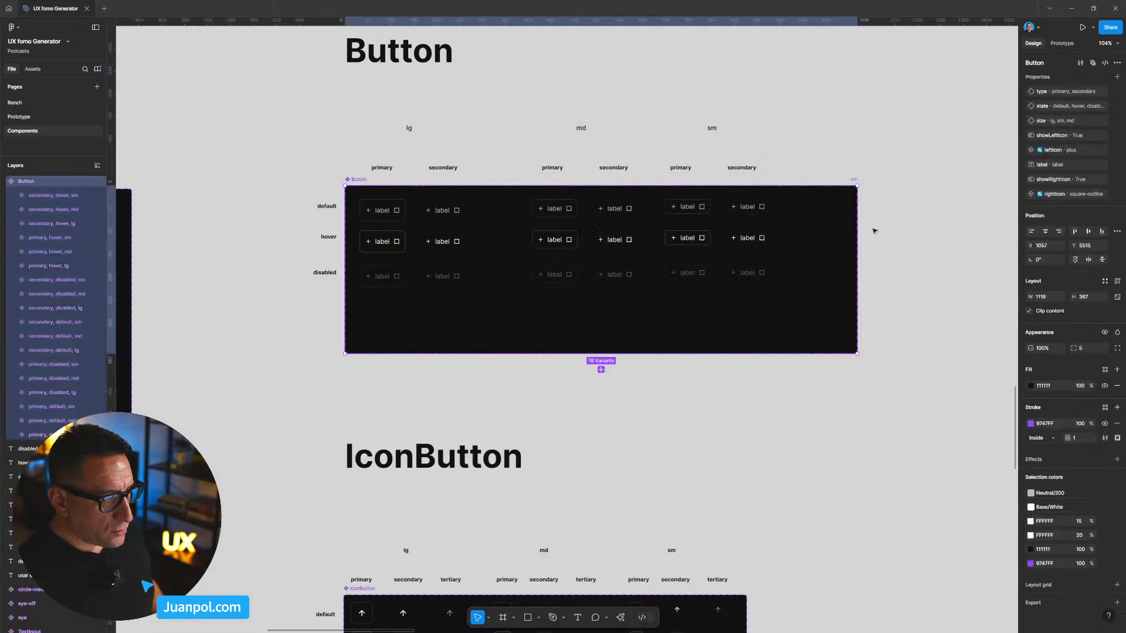
Step: Widen the Button component set further and move the sm variants with their headings to the right, away from the md columns
left_click_drag(859, 229, 939, 232)
left_click(648, 106)
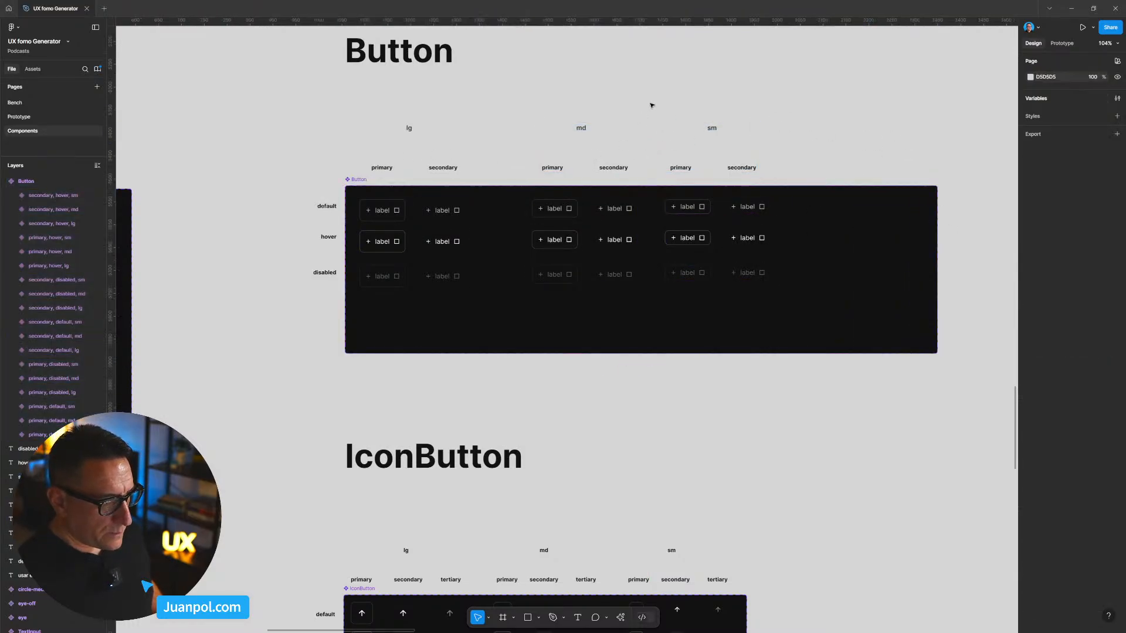
left_click_drag(802, 308, 799, 305)
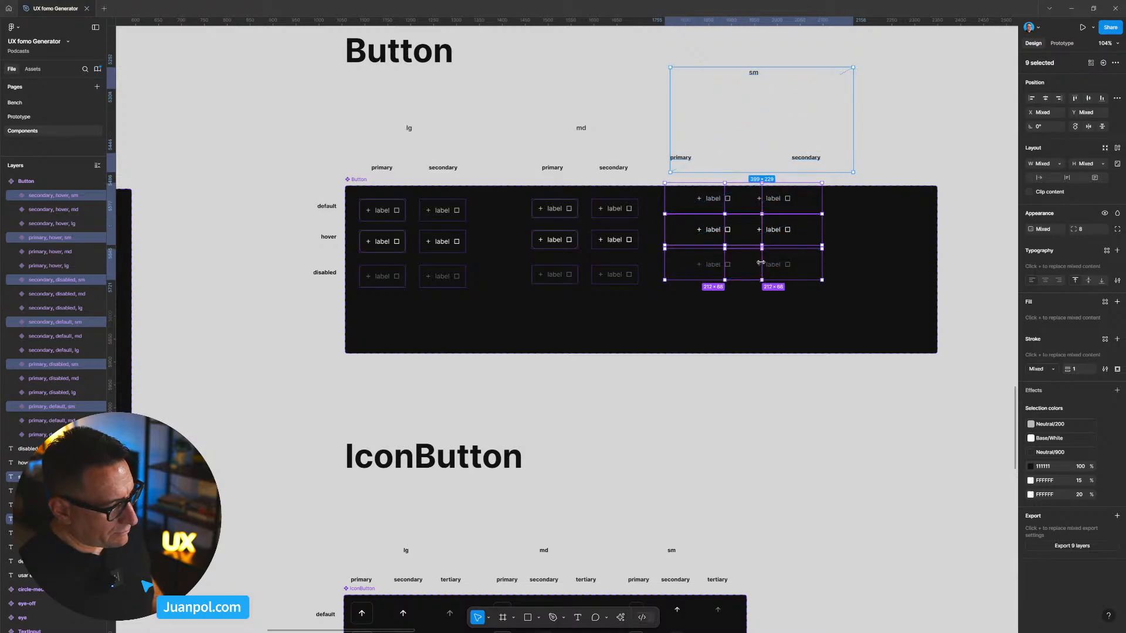
left_click_drag(716, 260, 772, 262)
left_click(515, 126)
Step: Duplicate the secondary Button variants of the lg, md and sm sizes, placing each copy beside its secondary column
left_click_drag(485, 383, 437, 198)
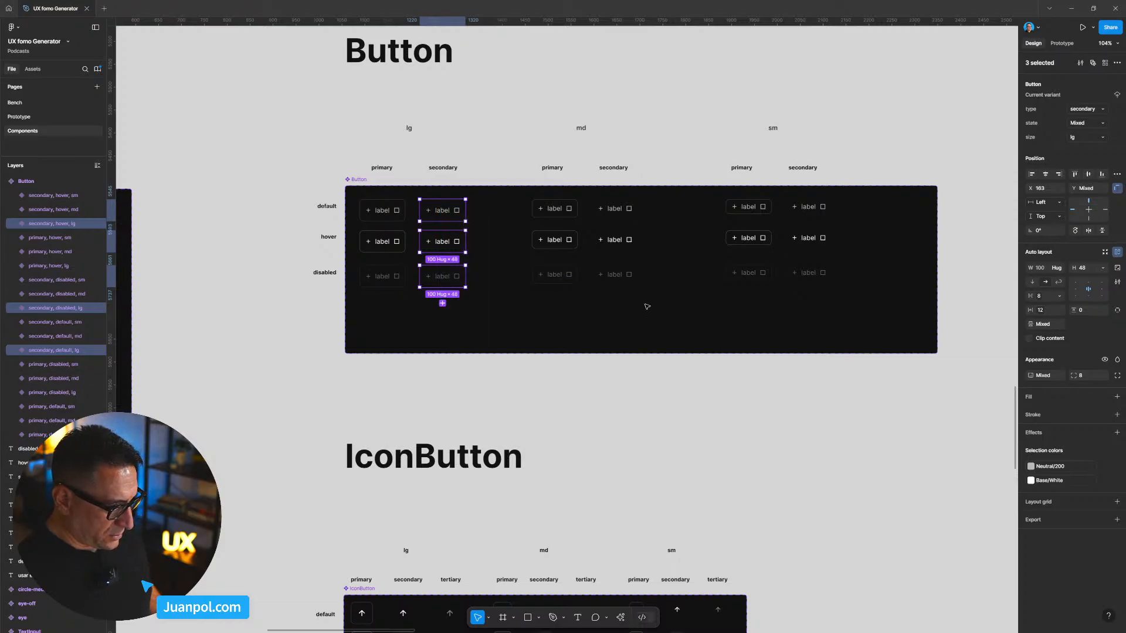
left_click_drag(660, 378, 607, 207)
left_click_drag(635, 354, 593, 195)
left_click_drag(480, 379, 437, 198)
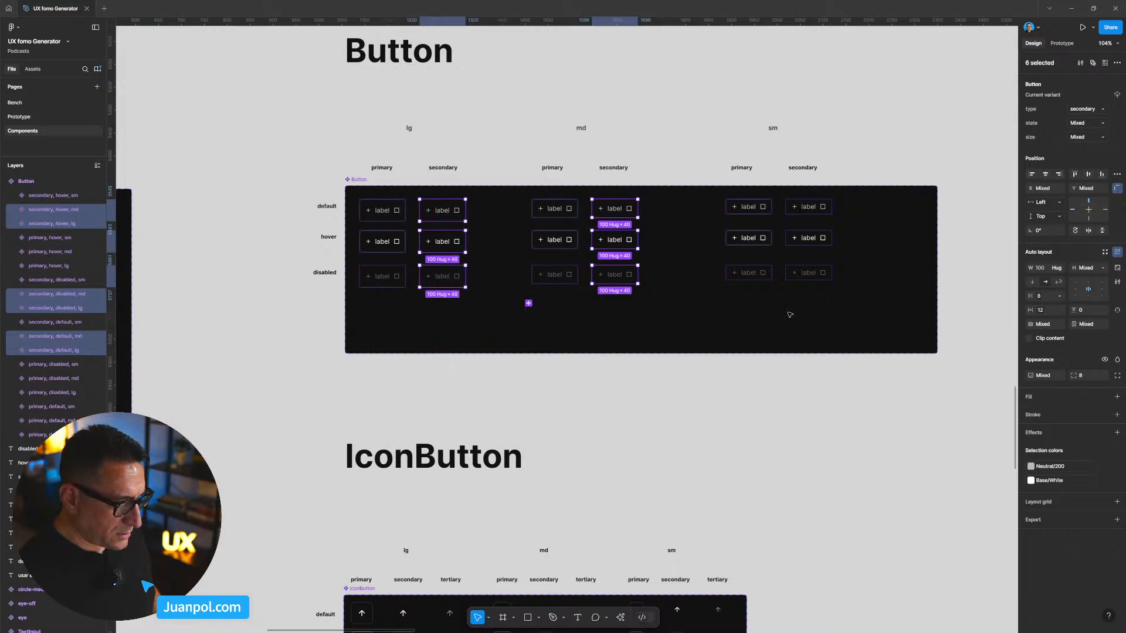
left_click_drag(846, 388, 798, 199)
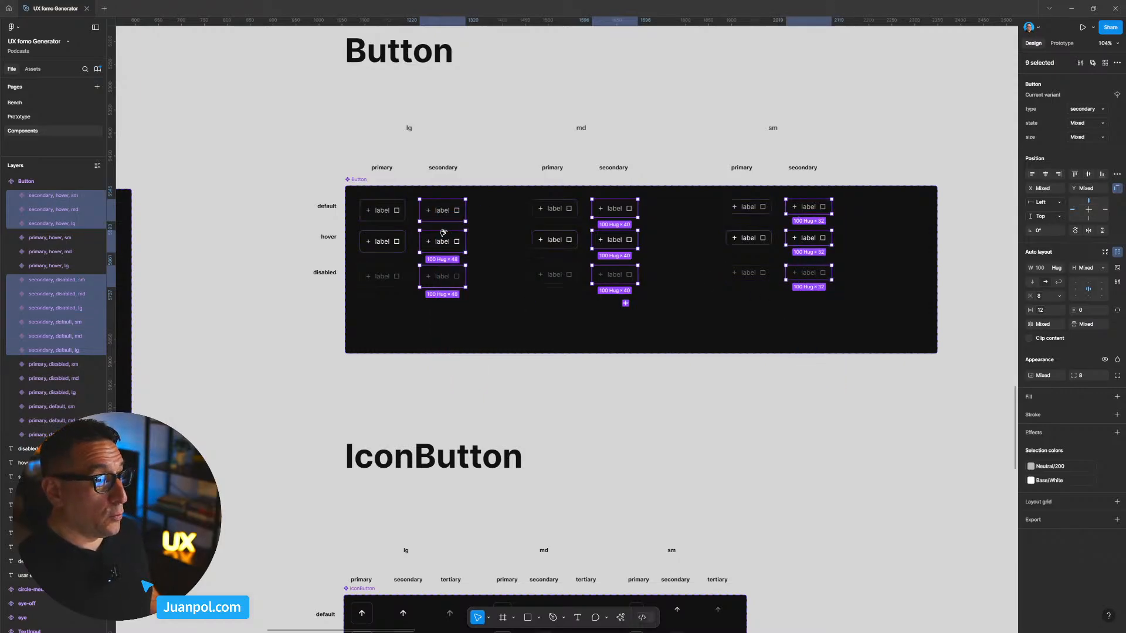
left_click_drag(439, 214, 496, 217)
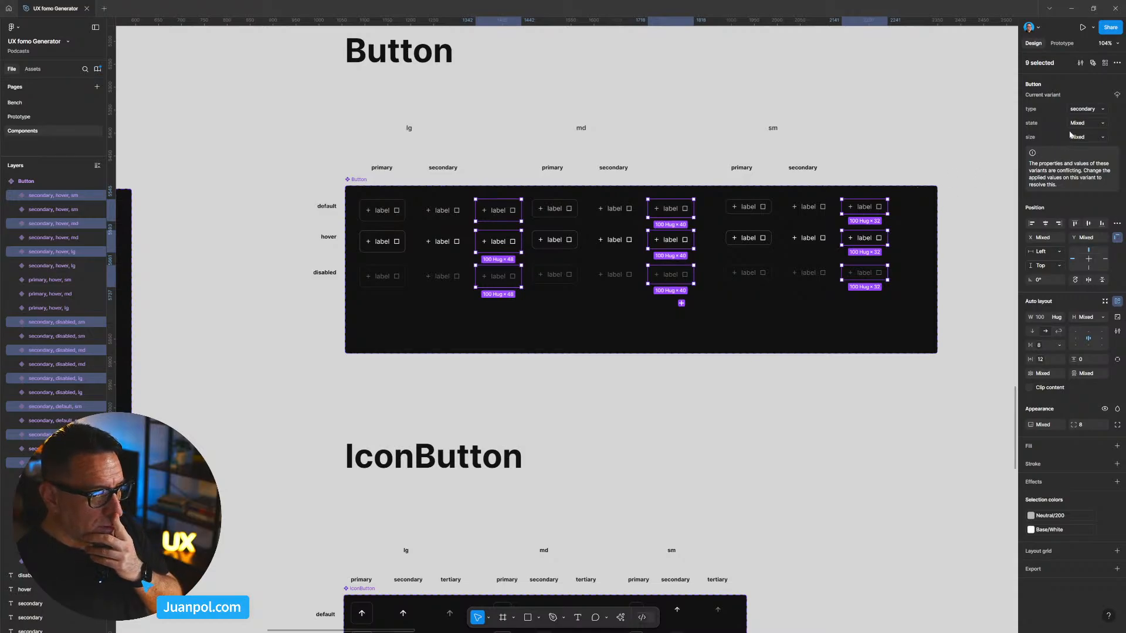
Step: Set the type property of the nine duplicated Button variants to tertiary
left_click(1083, 109)
type("tert")
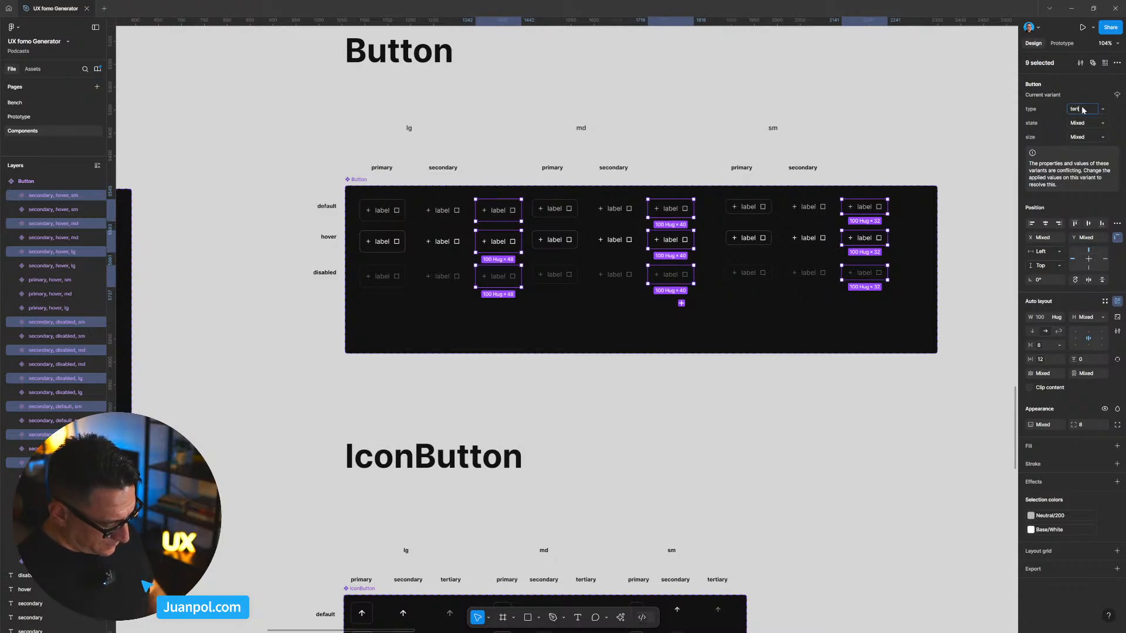
type("iary")
key("Return")
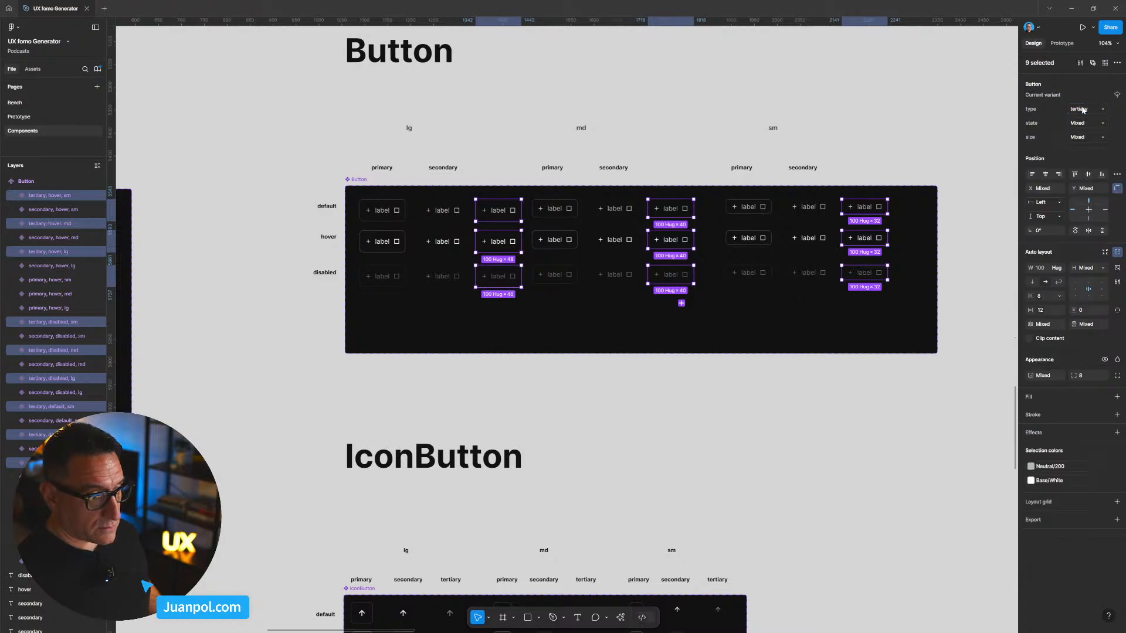
left_click(368, 170)
left_click(362, 180)
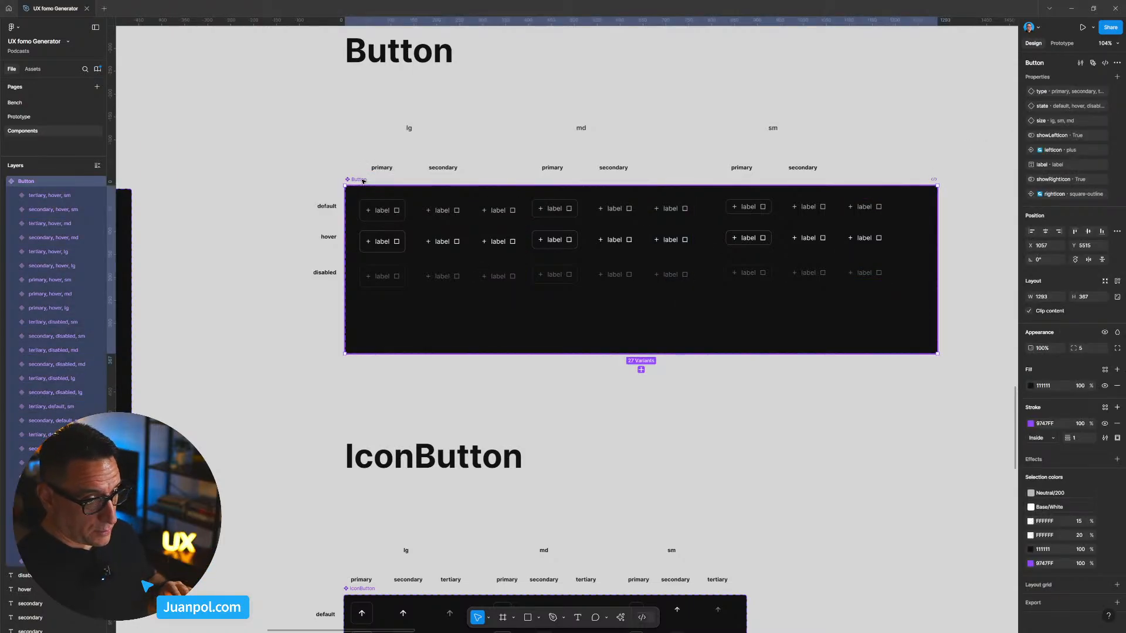
left_click(820, 407)
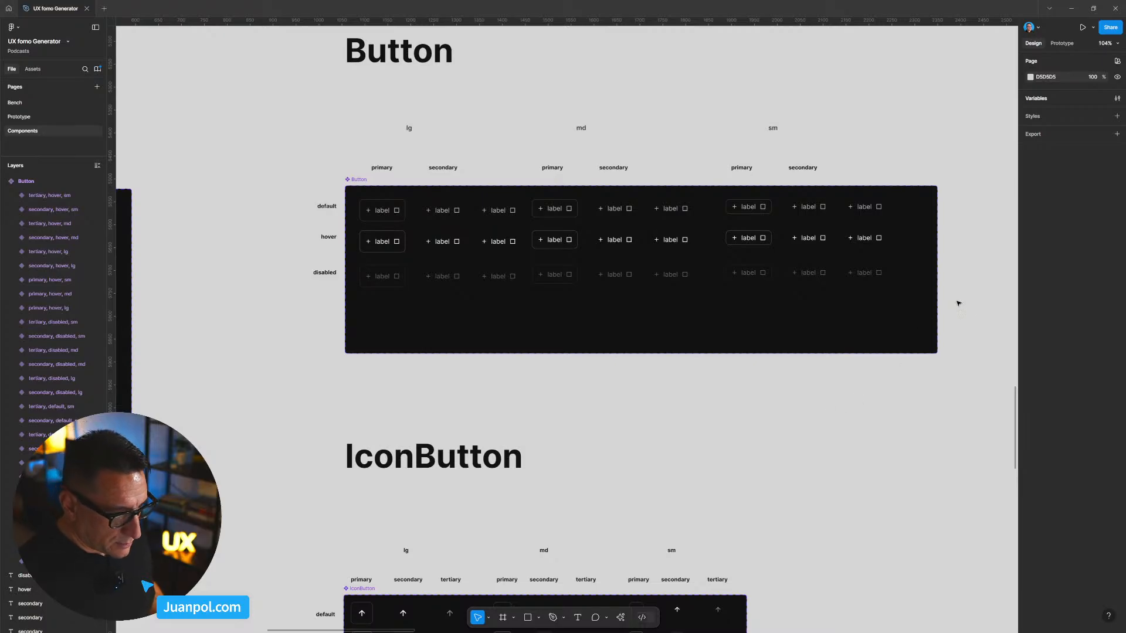
Step: Move the md and sm Button variants with their headings to the right, away from the lg tertiary column
left_click_drag(573, 149, 529, 121)
left_click_drag(604, 153, 627, 154)
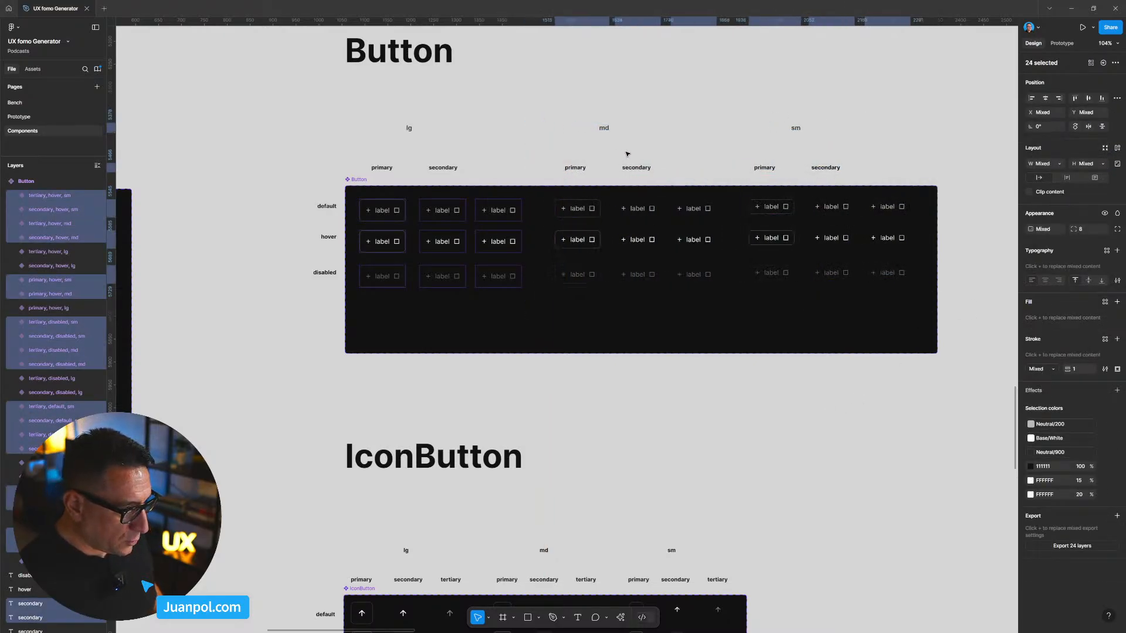
scroll(880, 159, "right", 3)
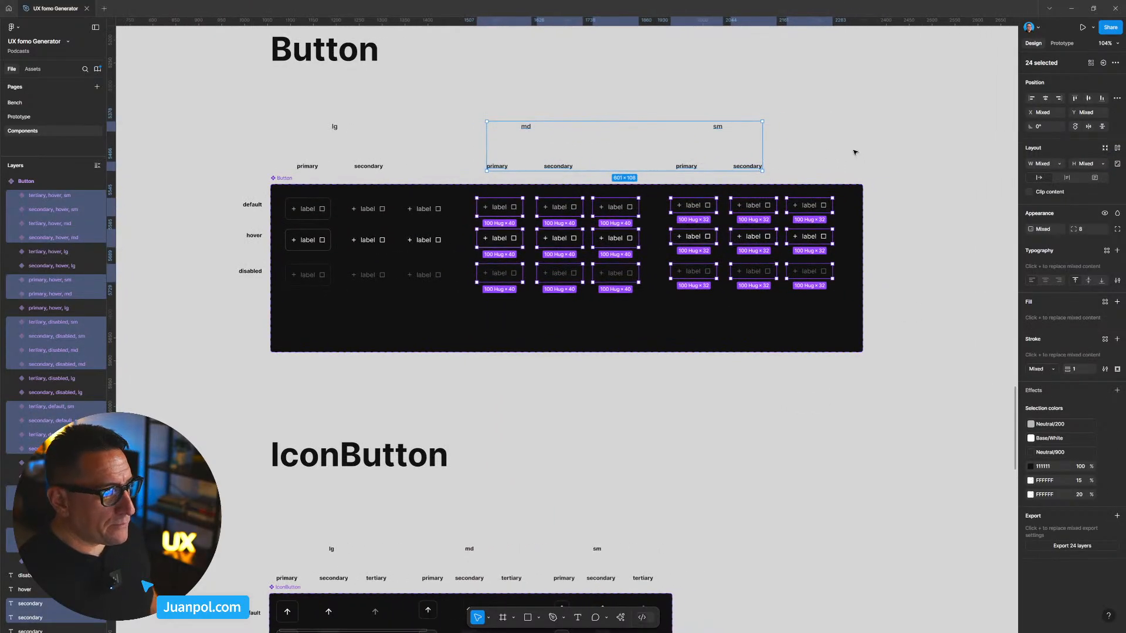
Step: Widen the Button component set to about 1338 px and move the sm variants with their headings away from the md columns
left_click(922, 302)
left_click(285, 180)
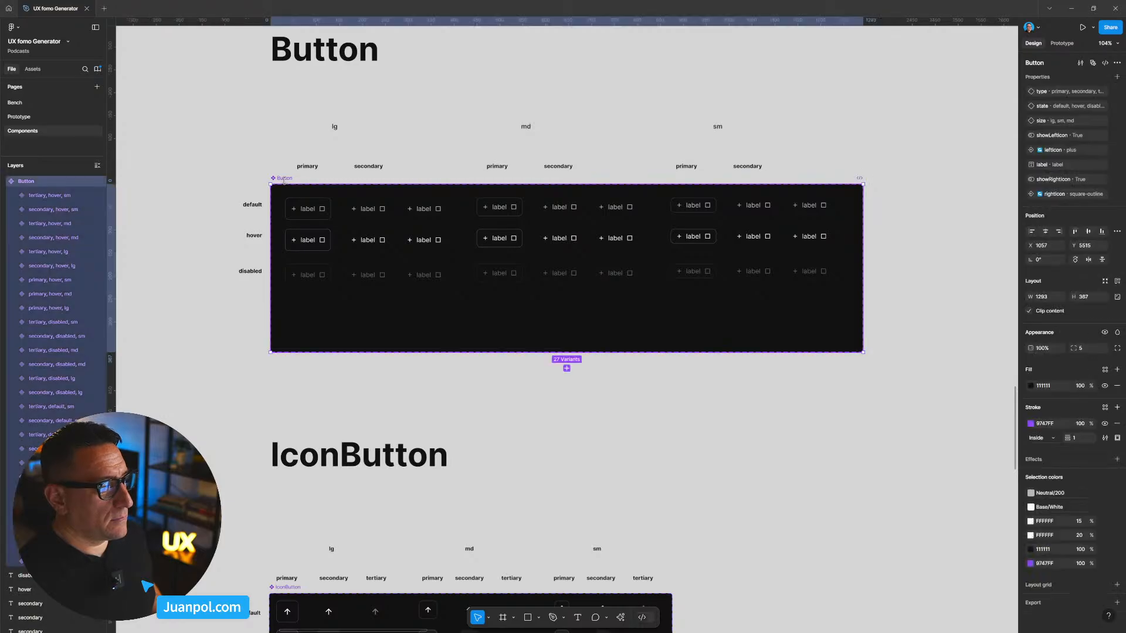
left_click_drag(864, 212, 884, 212)
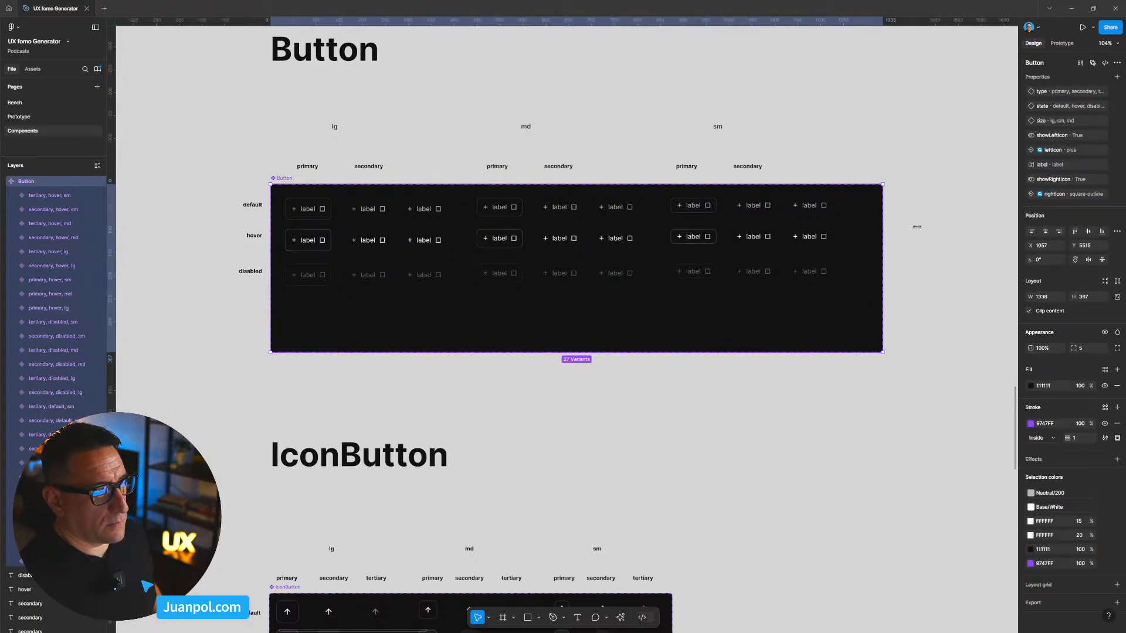
left_click(917, 299)
left_click_drag(936, 303, 822, 249)
left_click_drag(648, 98, 646, 97)
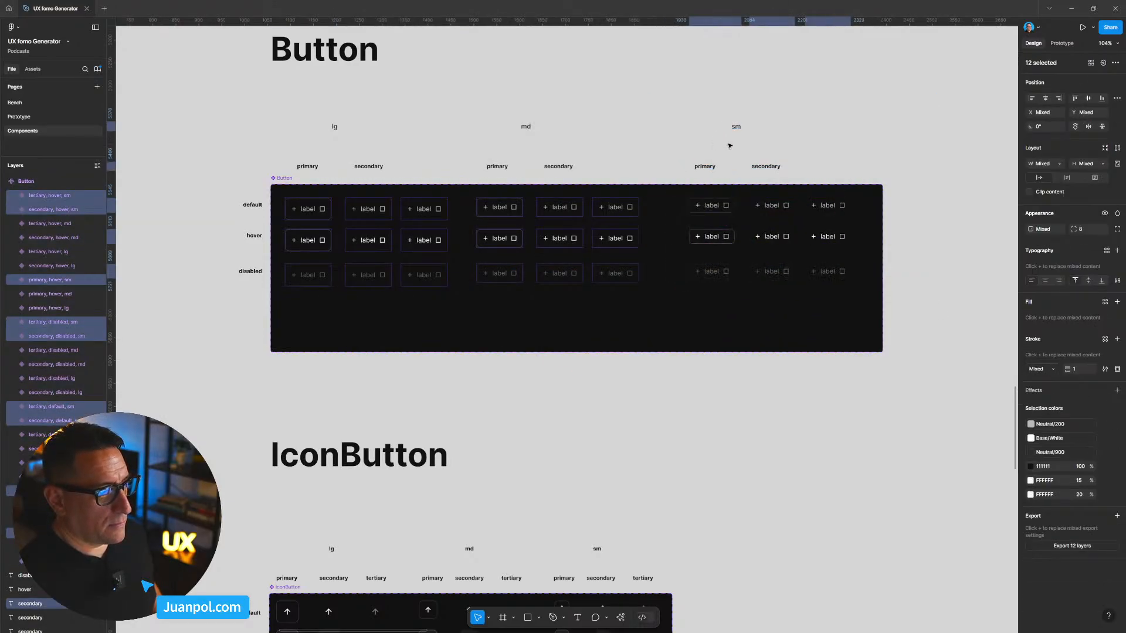
Step: Duplicate the lg "secondary" heading above the third lg column and change its text to "tertiary"
left_click(369, 166)
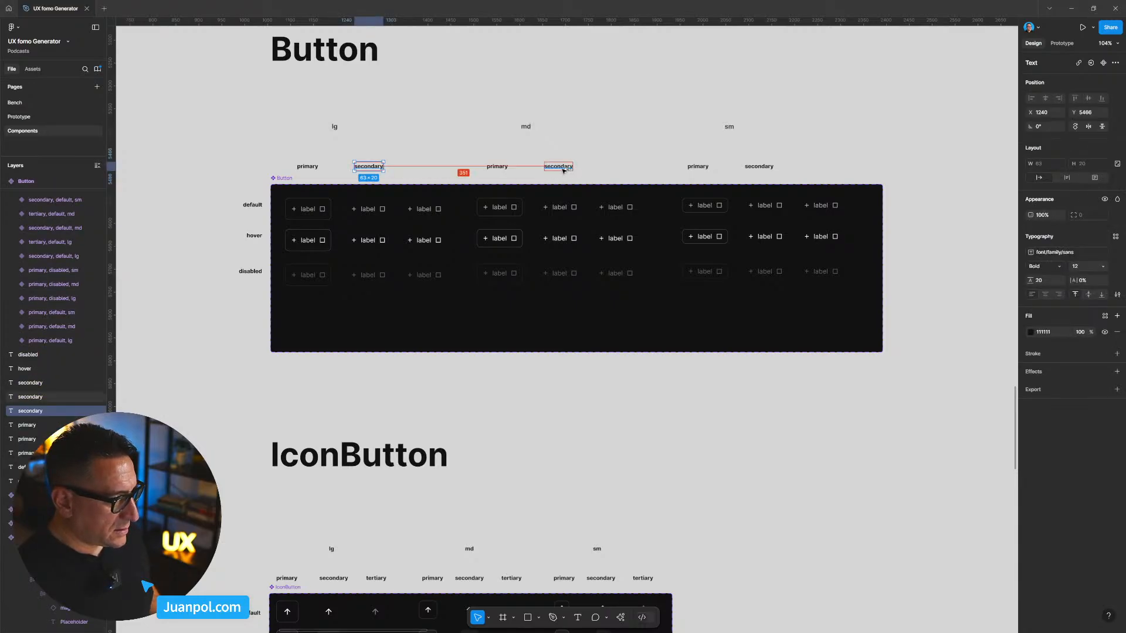
left_click_drag(373, 168, 433, 168)
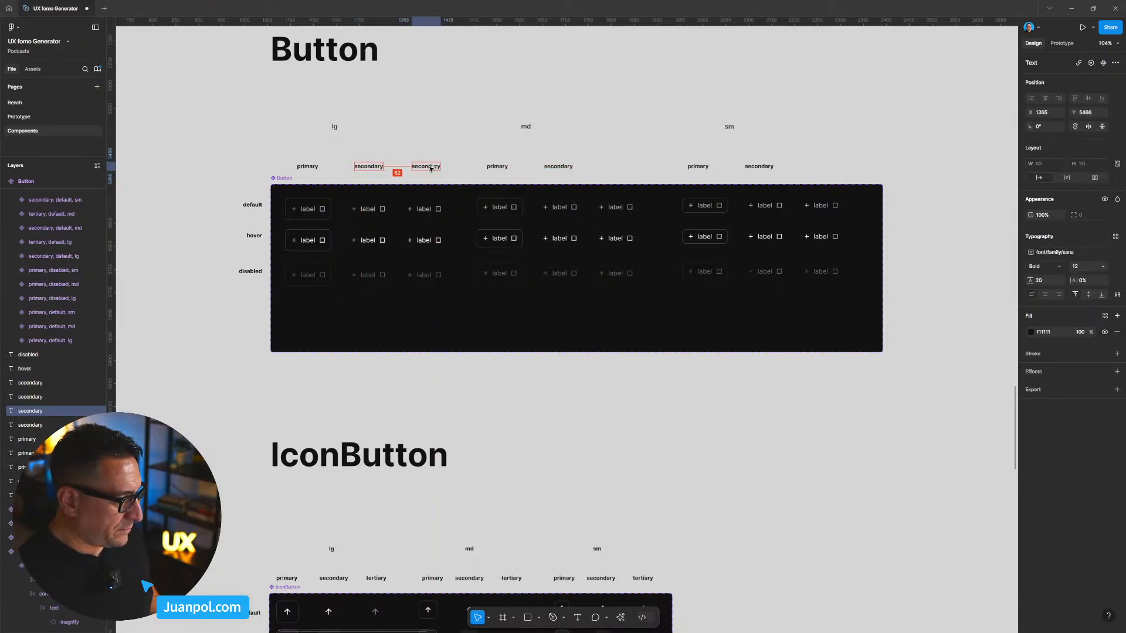
double_click(431, 168)
type("terti")
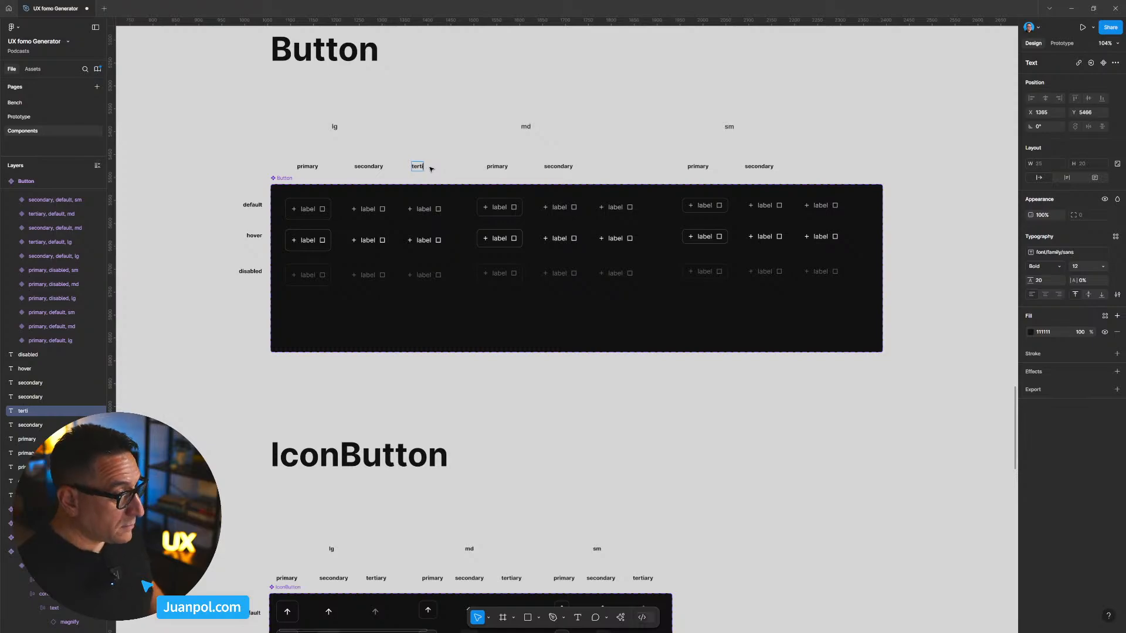
type("ary")
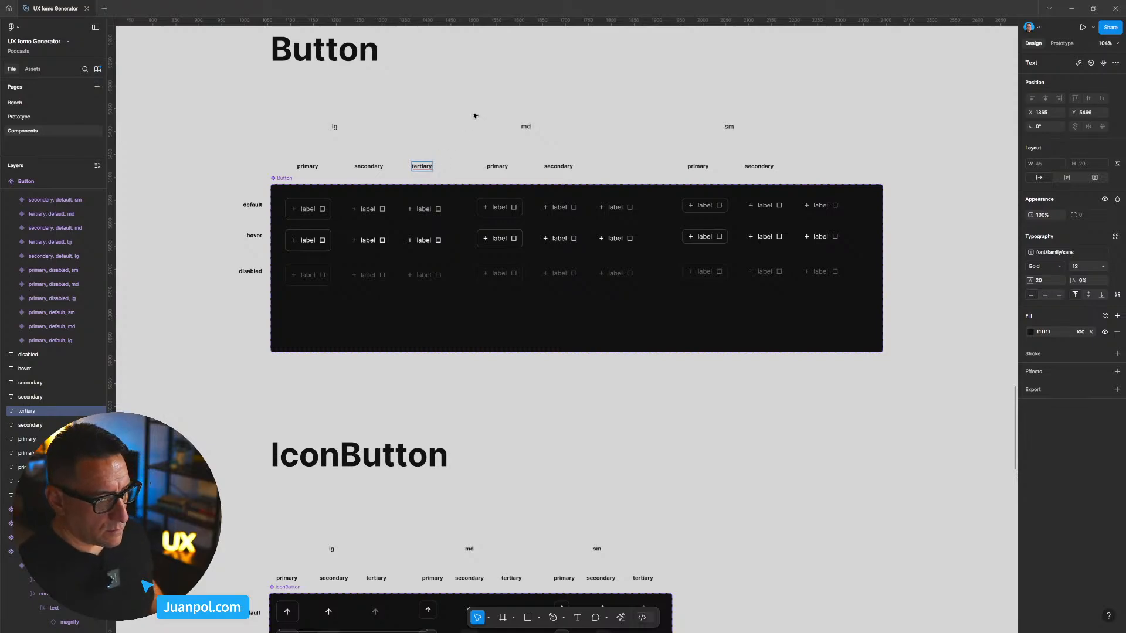
key("Escape")
Step: Copy the "tertiary" heading above the third md and sm columns, and shift the "sm" heading toward the middle of its columns
left_click_drag(421, 167, 814, 170)
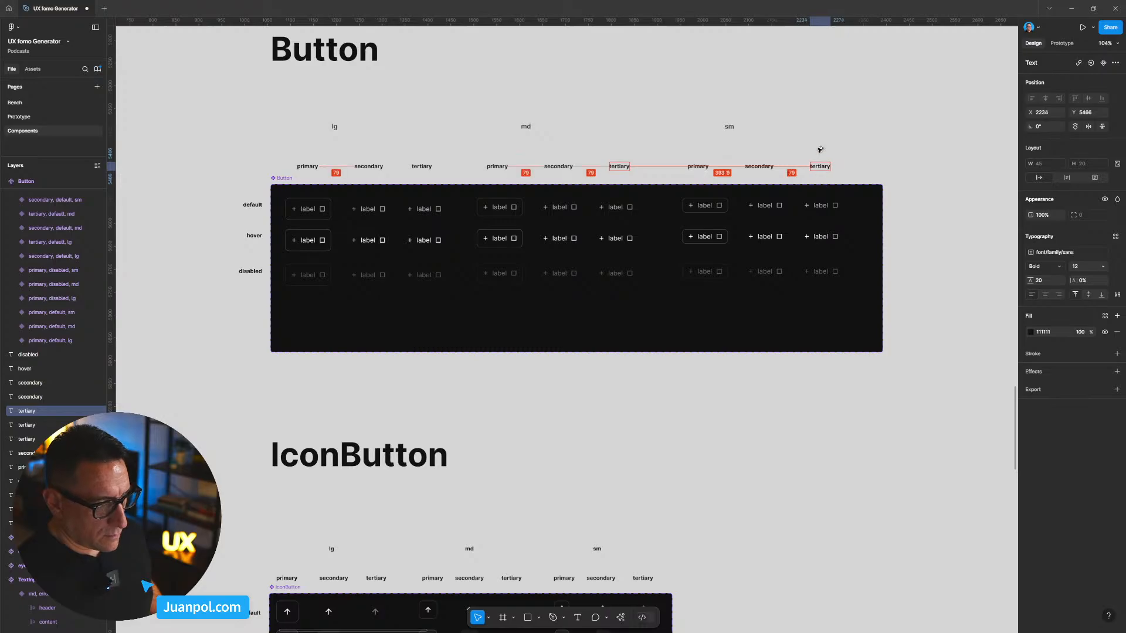
left_click(741, 134)
left_click_drag(730, 127, 754, 131)
left_click(643, 138)
Step: Compare the Button, IconButton and TextInput component sets, inspecting the text frame and magnify icon of TextInput's lg default variant
scroll(644, 138, "up", 2)
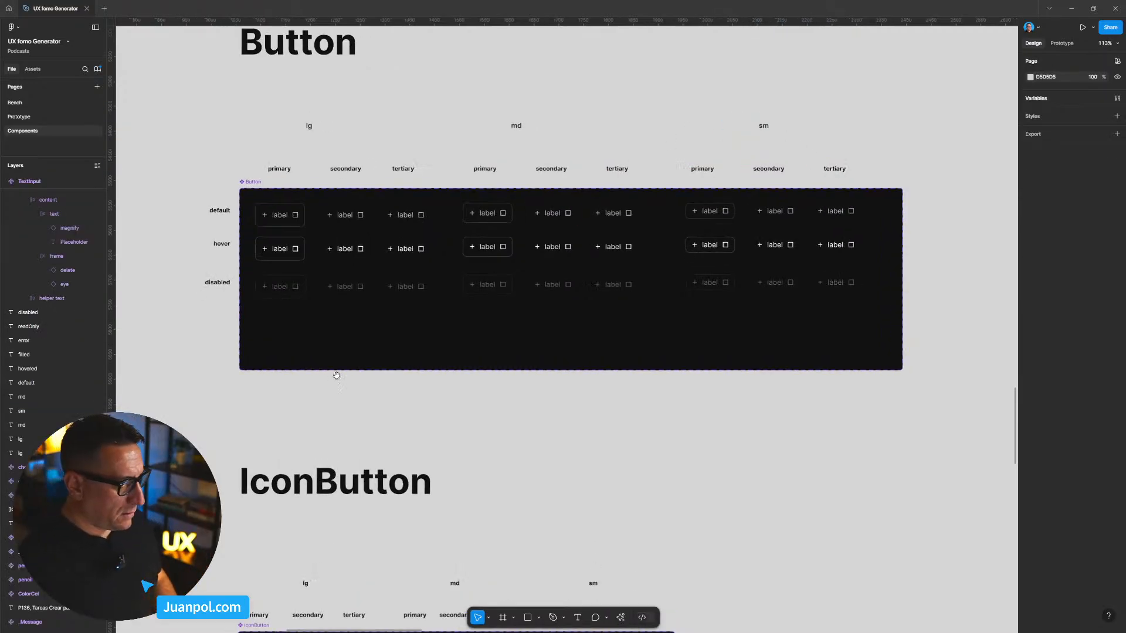
scroll(411, 376, "down", 2)
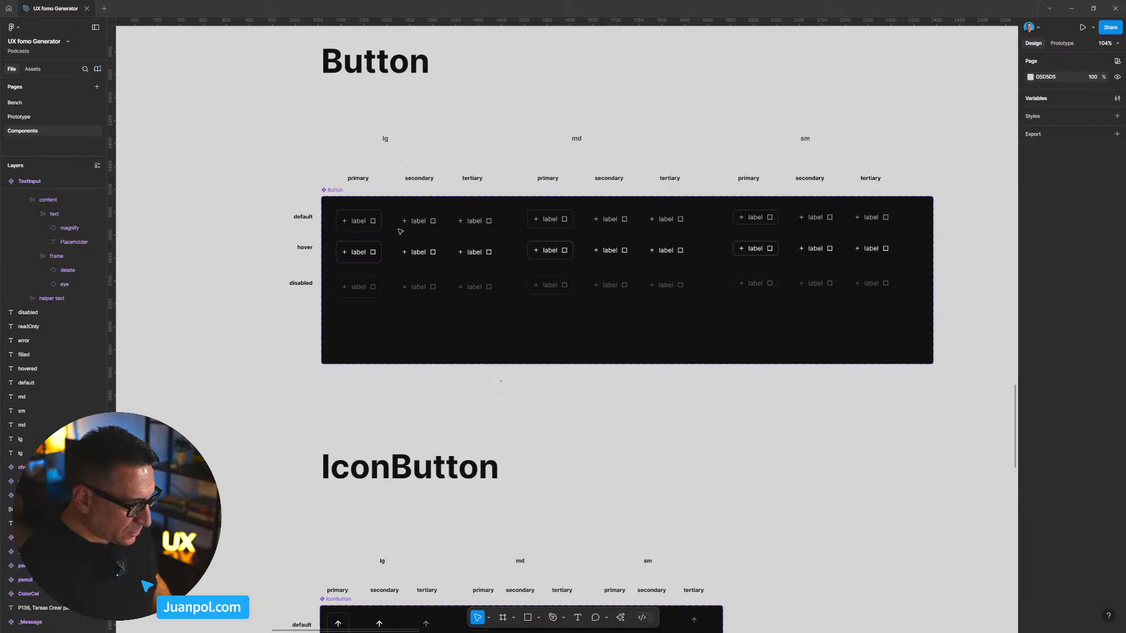
left_click_drag(499, 378, 360, 202)
scroll(452, 370, "down", 3)
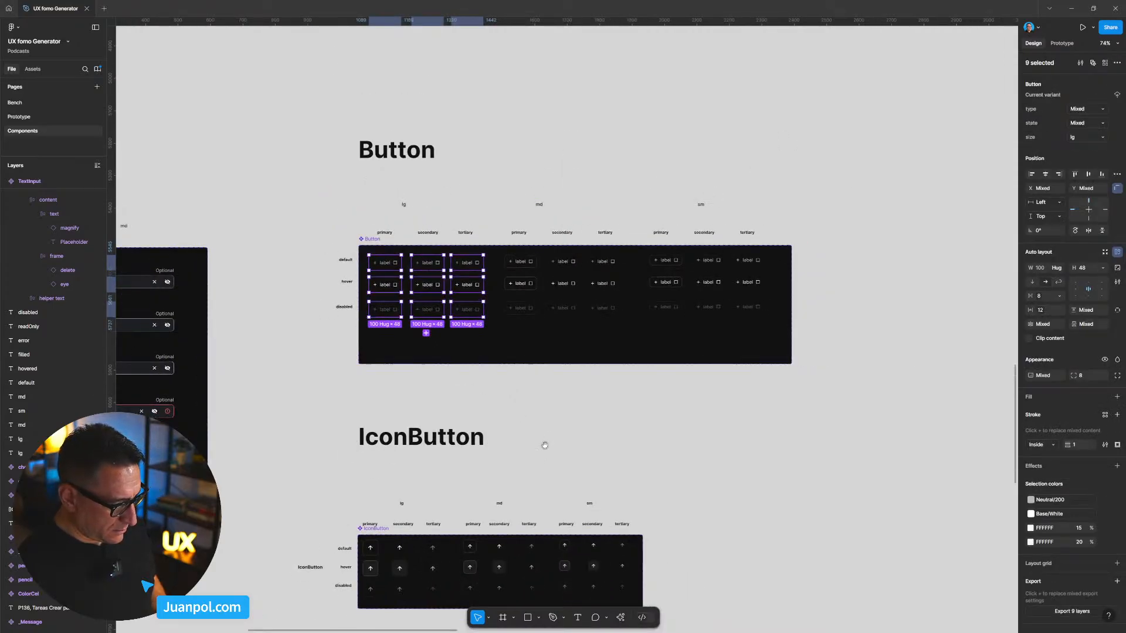
scroll(633, 264, "down", 5)
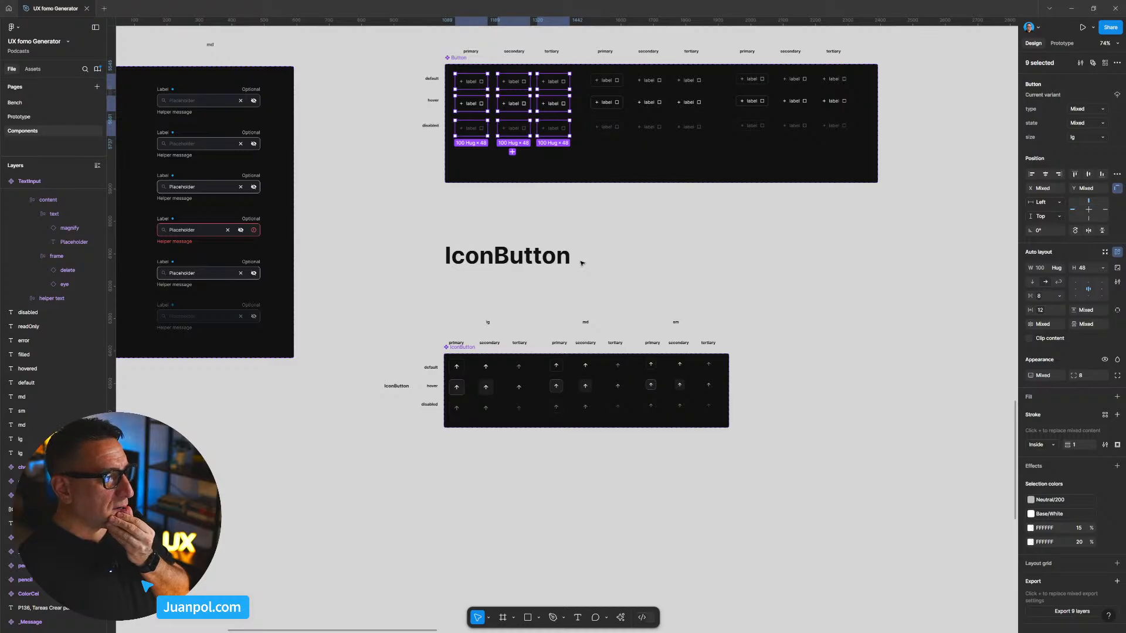
scroll(397, 337, "down", 2)
scroll(397, 337, "left", 8)
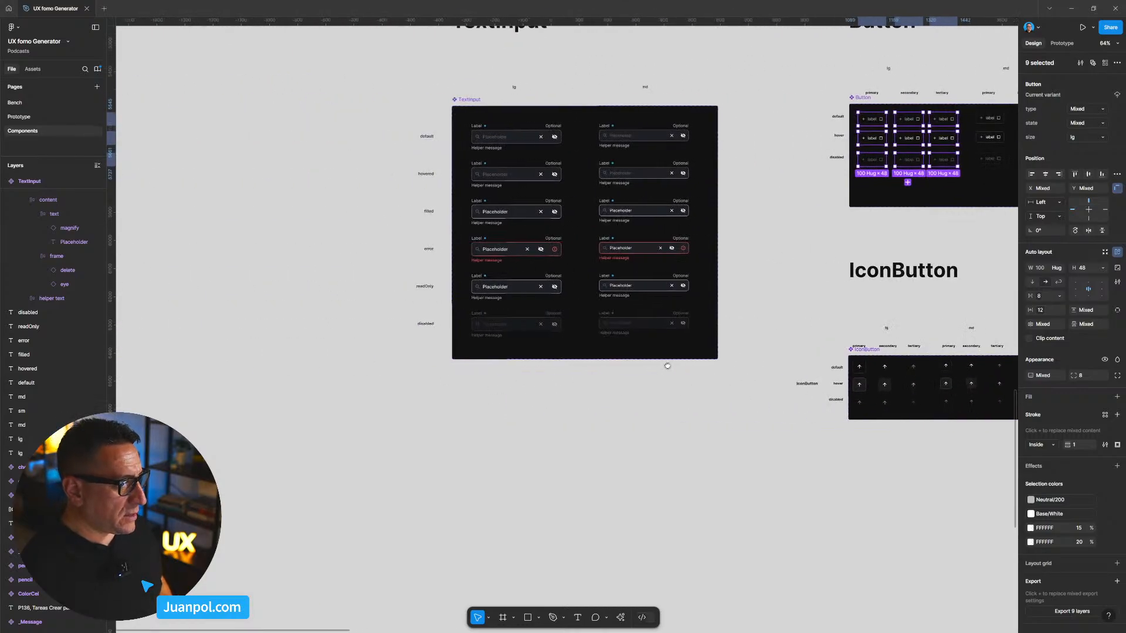
scroll(491, 276, "down", 1)
scroll(469, 235, "up", 5)
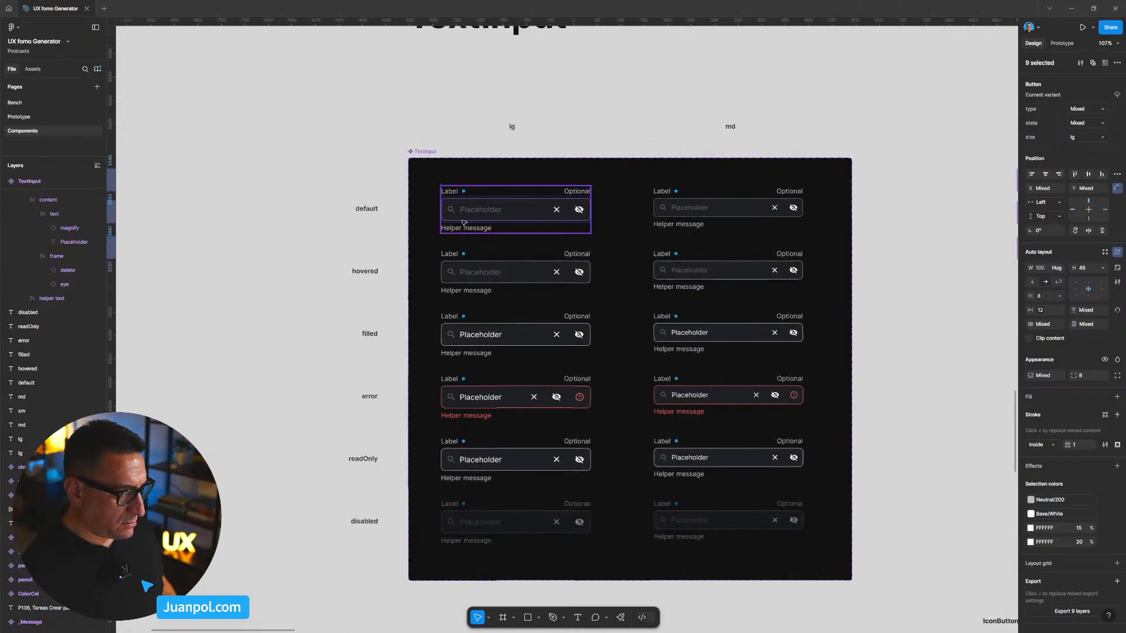
scroll(415, 256, "down", 3)
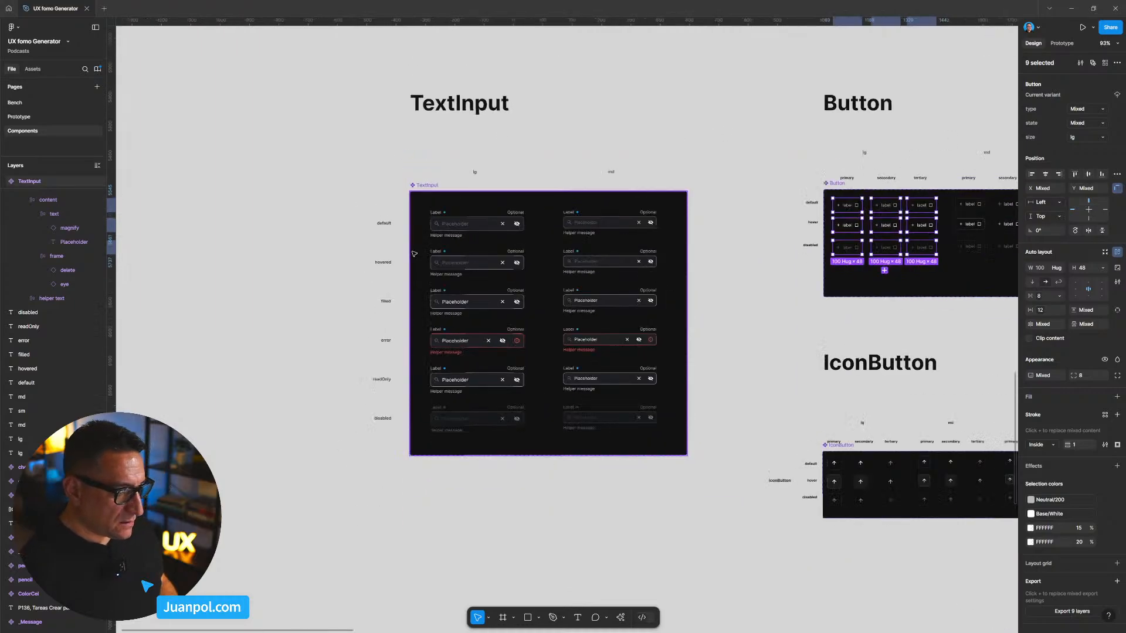
scroll(416, 255, "up", 2)
scroll(415, 256, "down", 3)
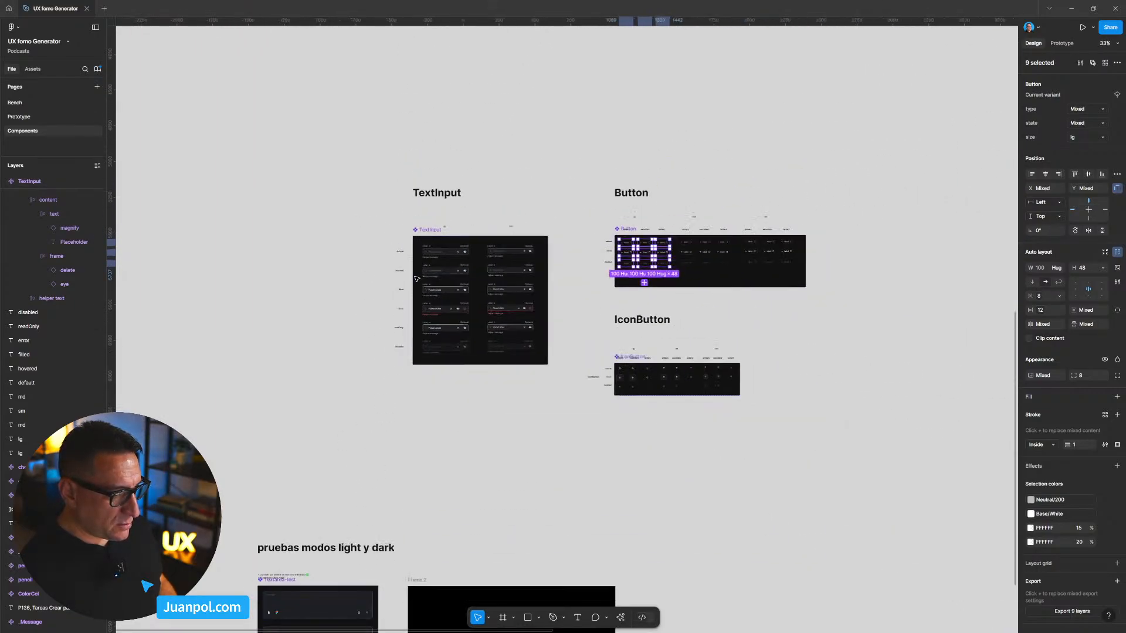
scroll(432, 275, "up", 2)
scroll(431, 274, "up", 3)
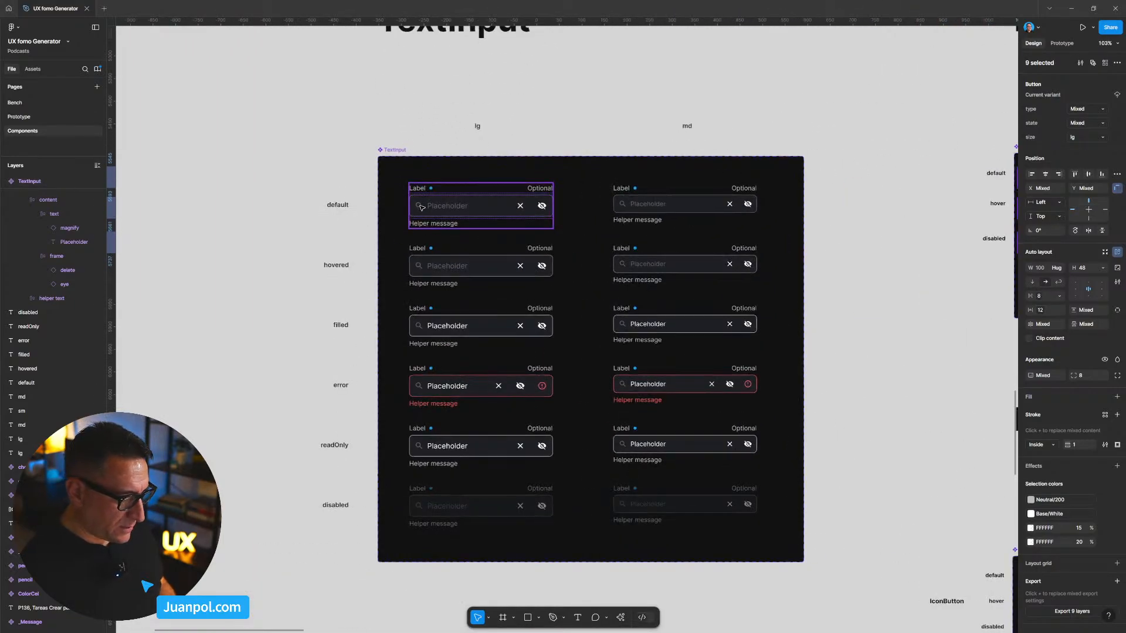
left_click(424, 232, "ctrl")
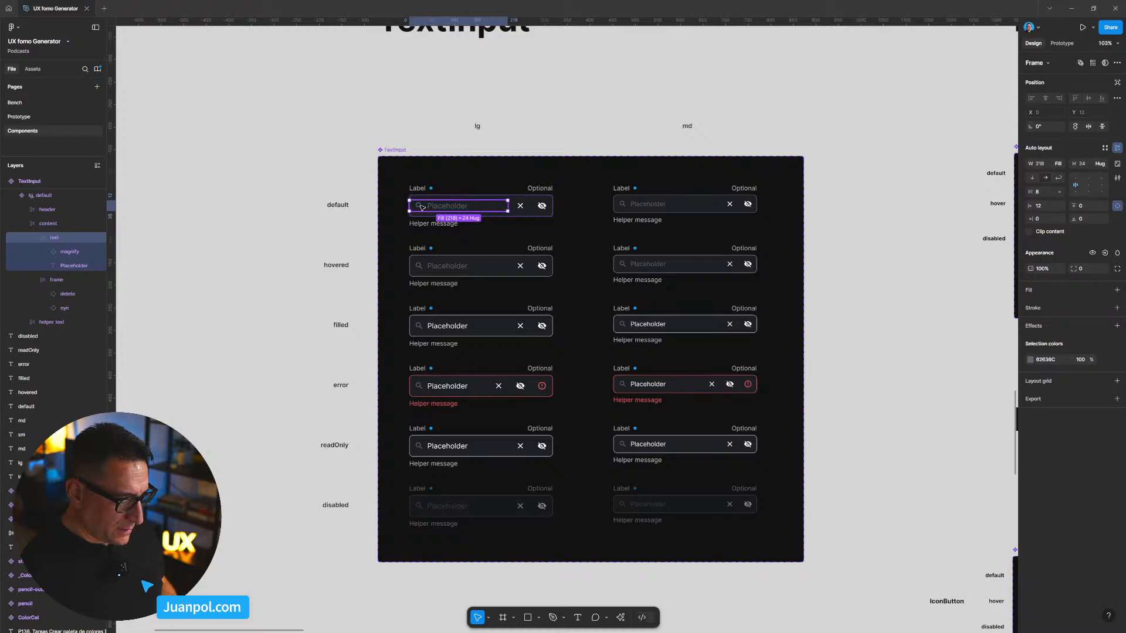
left_click(419, 207, "ctrl")
scroll(487, 289, "down", 2)
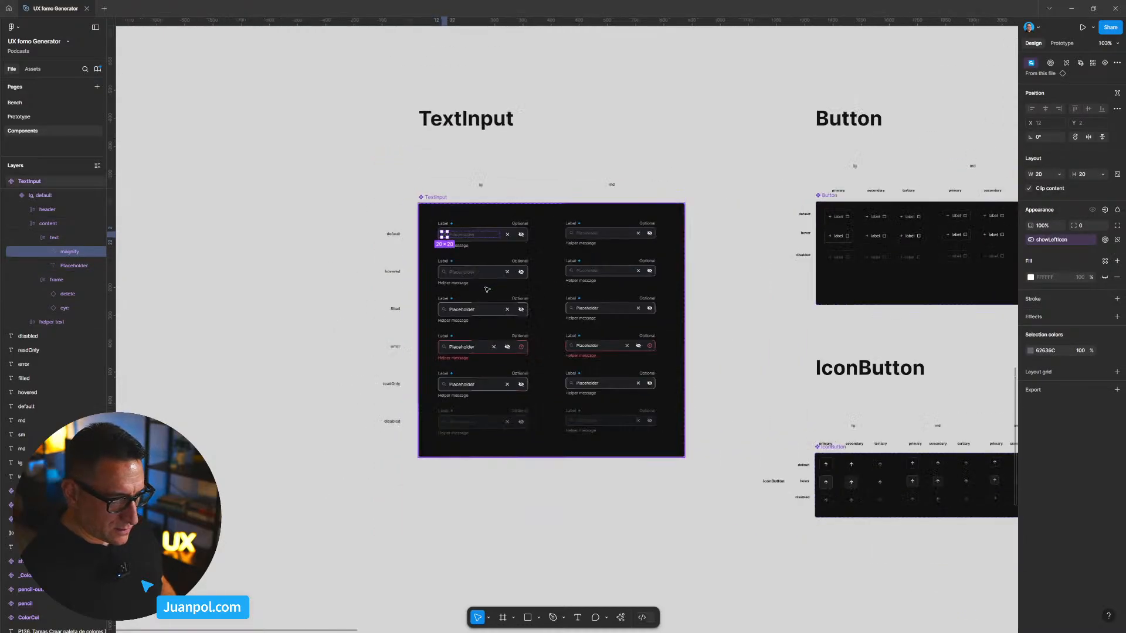
scroll(486, 288, "down", 2)
scroll(593, 313, "right", 4)
scroll(595, 316, "up", 5)
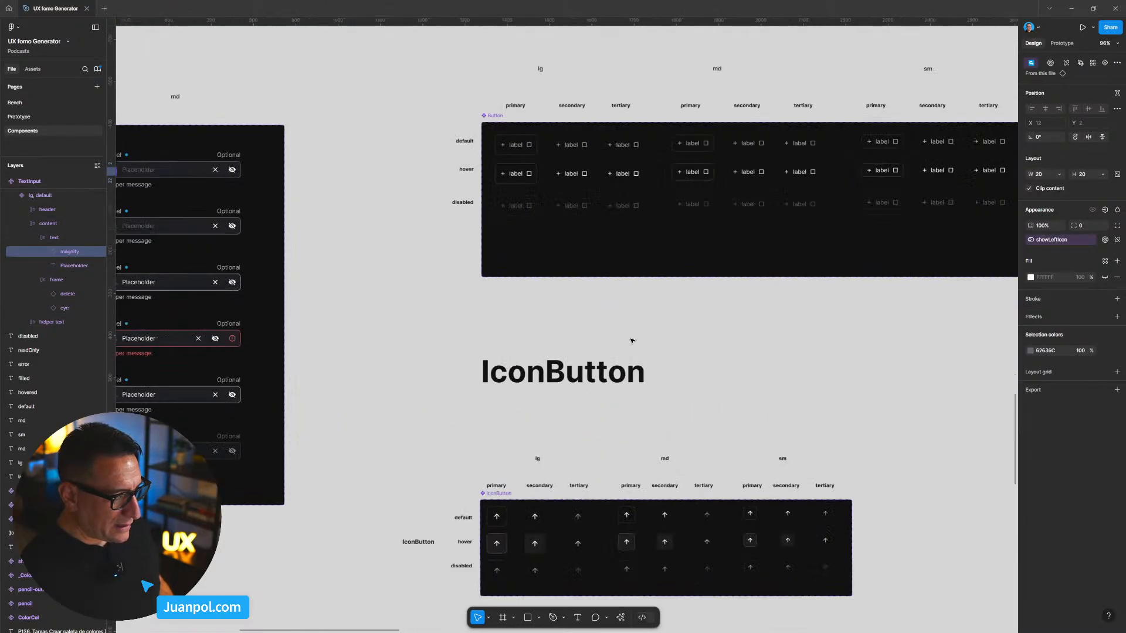
scroll(631, 340, "up", 2)
key("Escape")
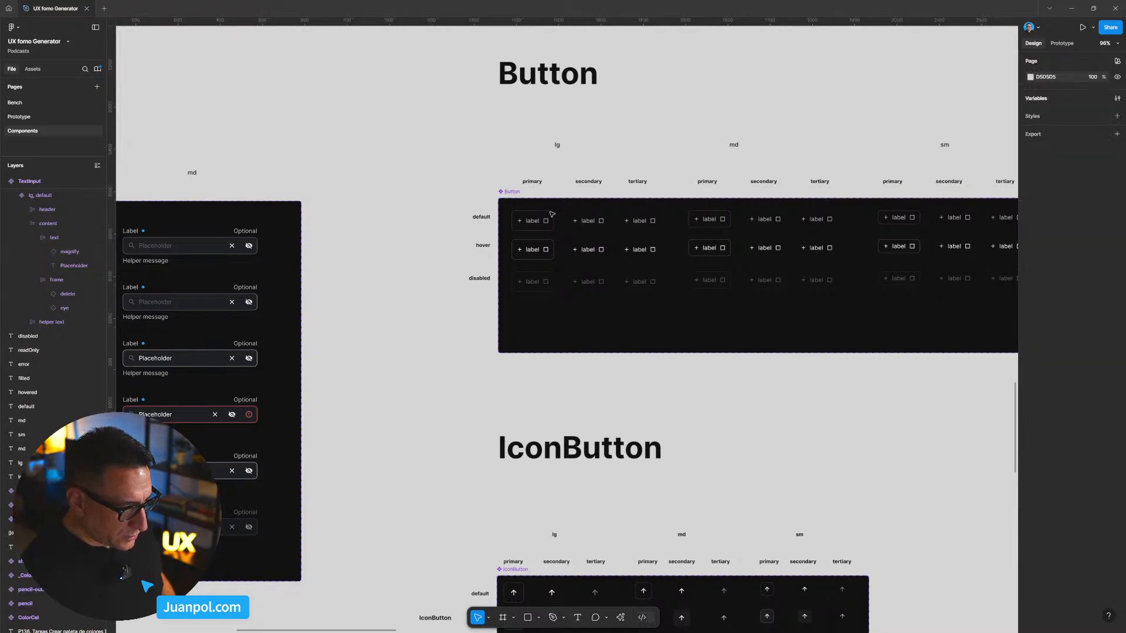
Step: Increase the horizontal padding of all nine lg Button variants
left_click_drag(666, 373, 509, 209)
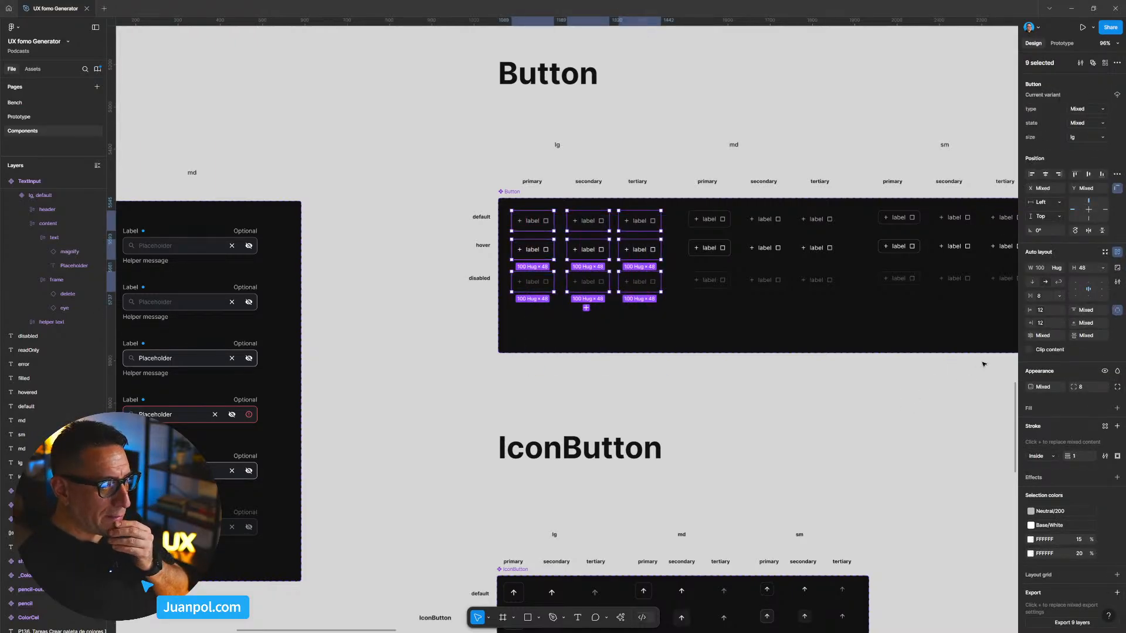
left_click(1118, 310)
left_click(1048, 314)
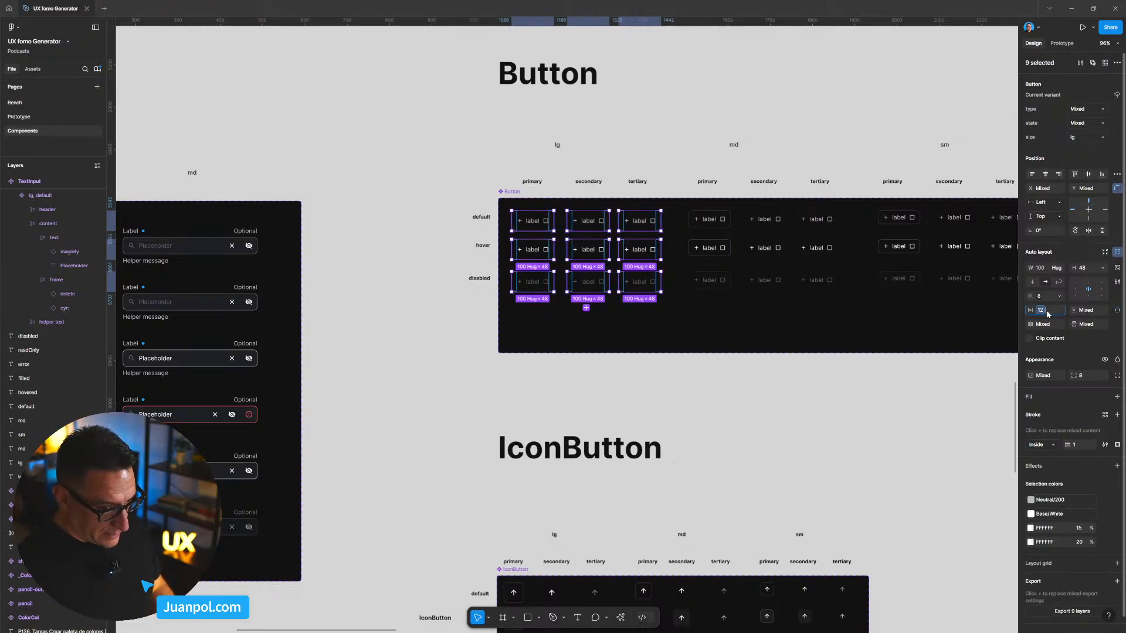
key("BackSpace")
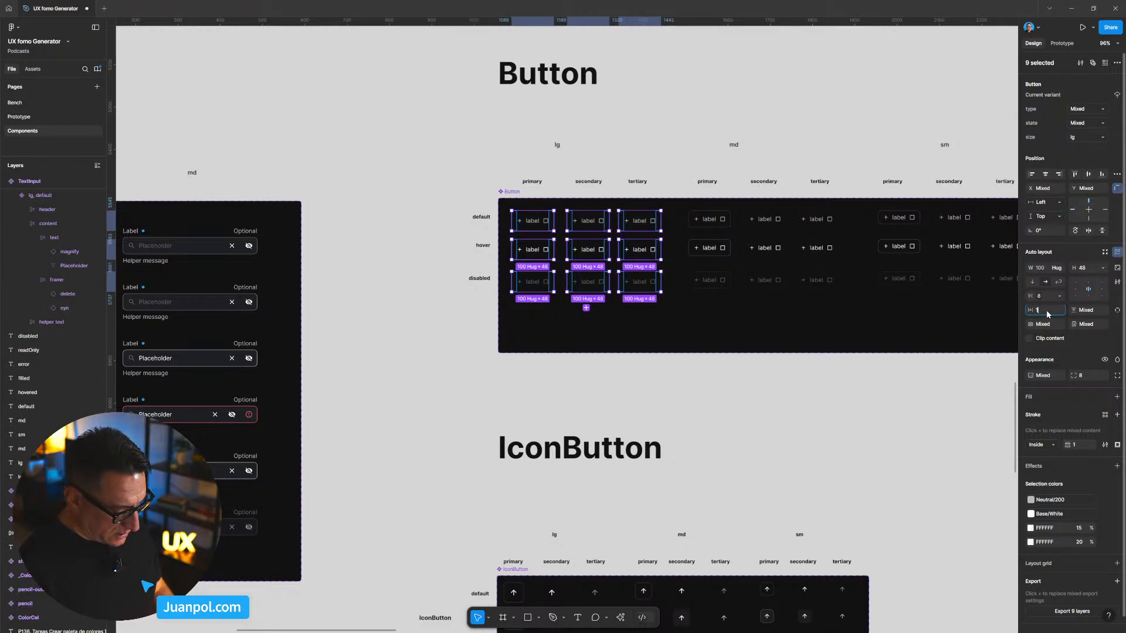
key("Return")
left_click(627, 360)
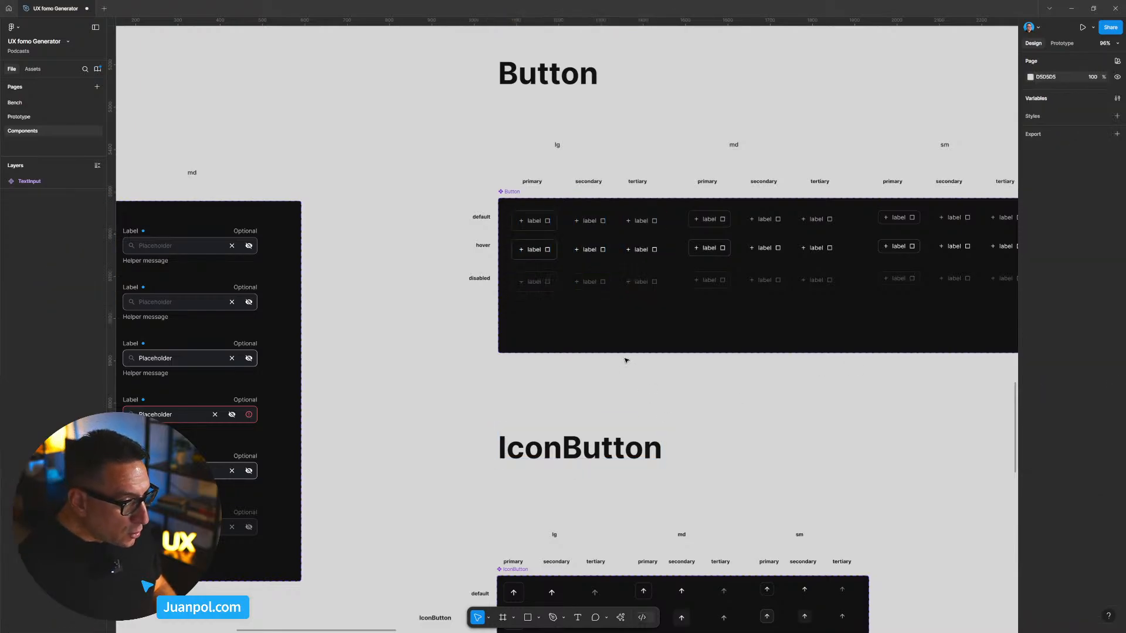
Step: Inspect the Button set and the auto layout values of the text frame in TextInput's md default variant
scroll(566, 289, "up", 5)
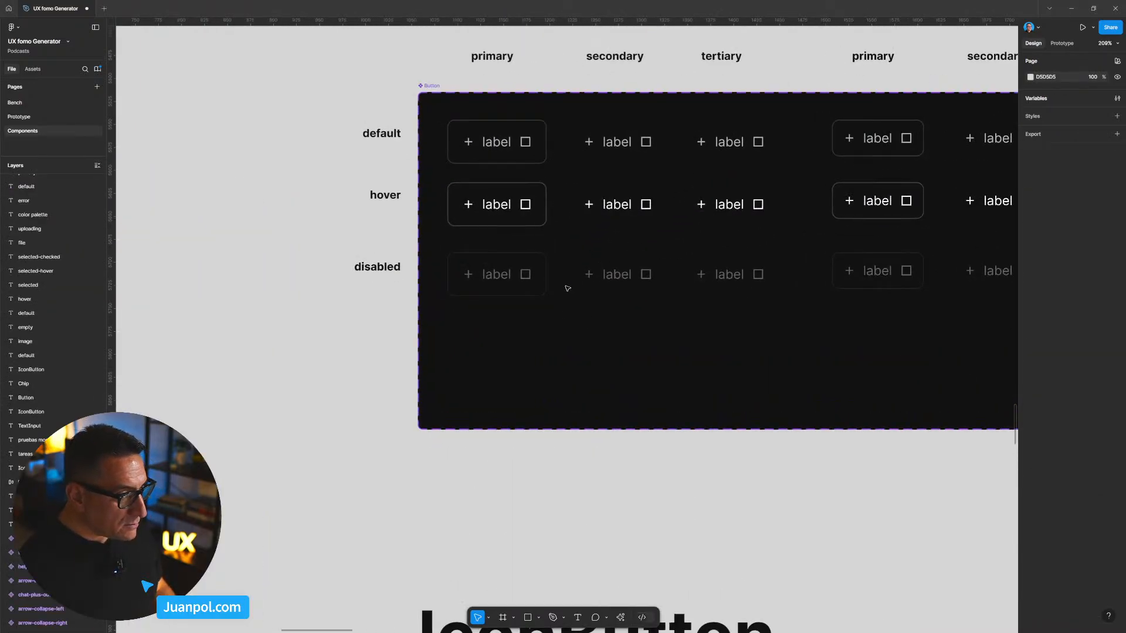
scroll(567, 288, "down", 5)
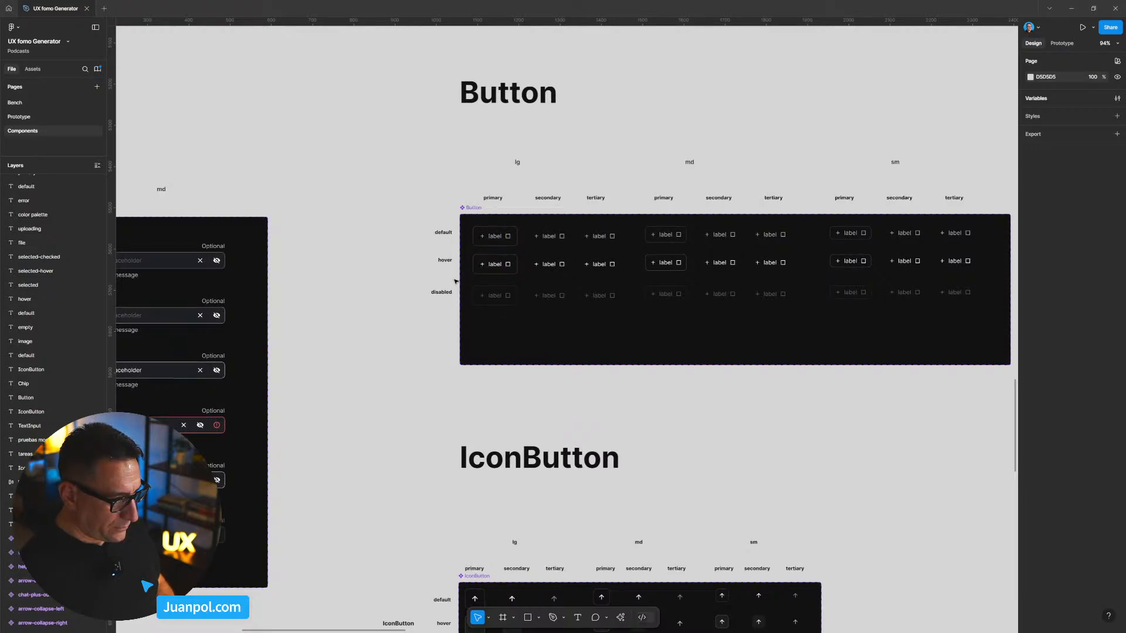
left_click_drag(323, 369, 680, 352)
left_click(430, 244, "ctrl")
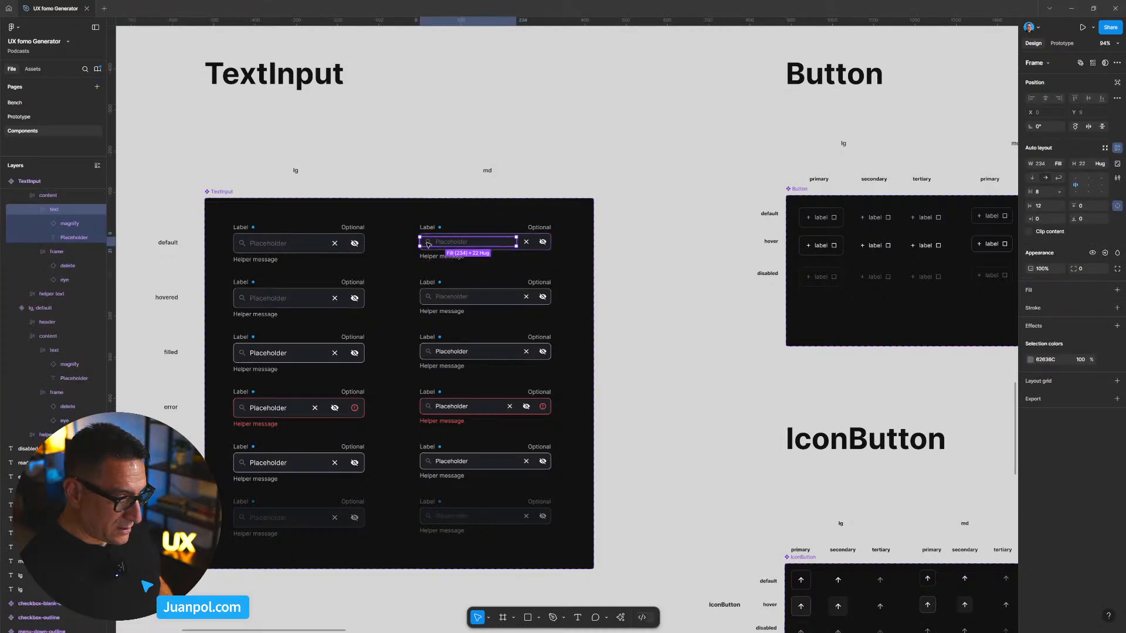
left_click_drag(661, 282, 443, 267)
left_click_drag(671, 324, 654, 324)
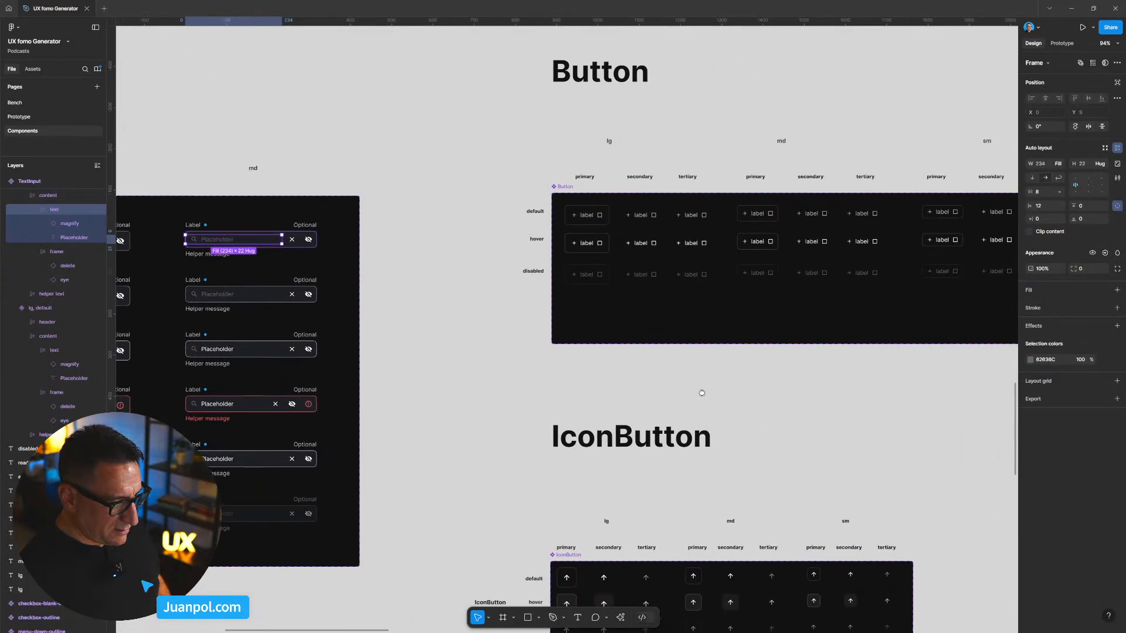
scroll(705, 392, "right", 3)
scroll(830, 367, "down", 2)
scroll(766, 374, "up", 2)
Step: Set the horizontal padding of all nine md Button variants to 16
left_click_drag(598, 229, 799, 397)
left_click(1053, 314)
key("BackSpace")
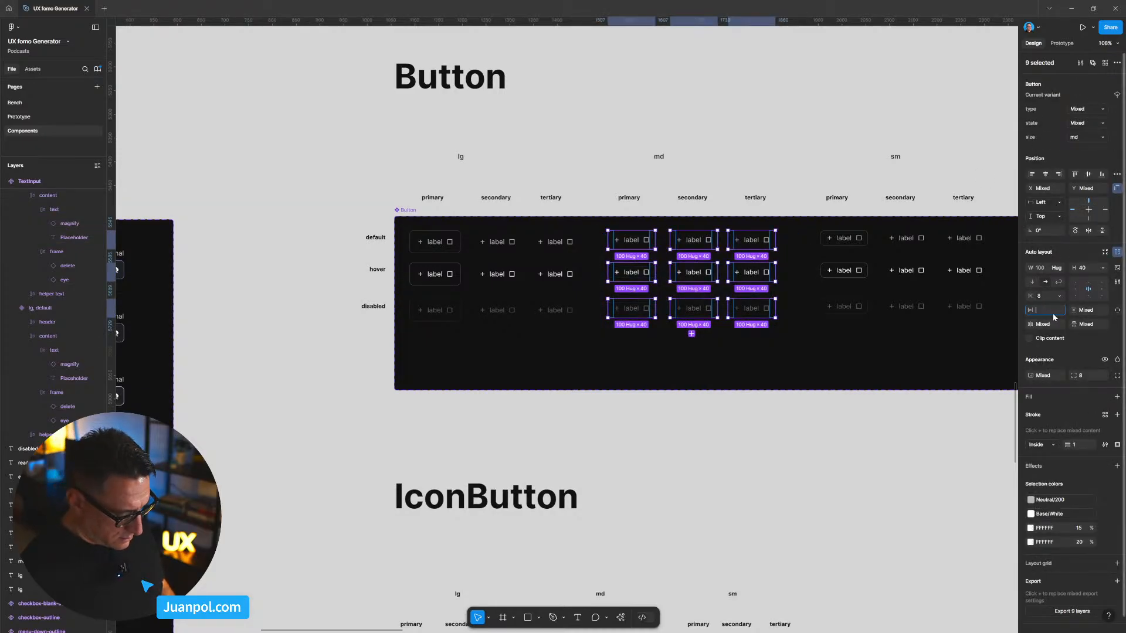
type("16")
key("Return")
left_click(809, 427)
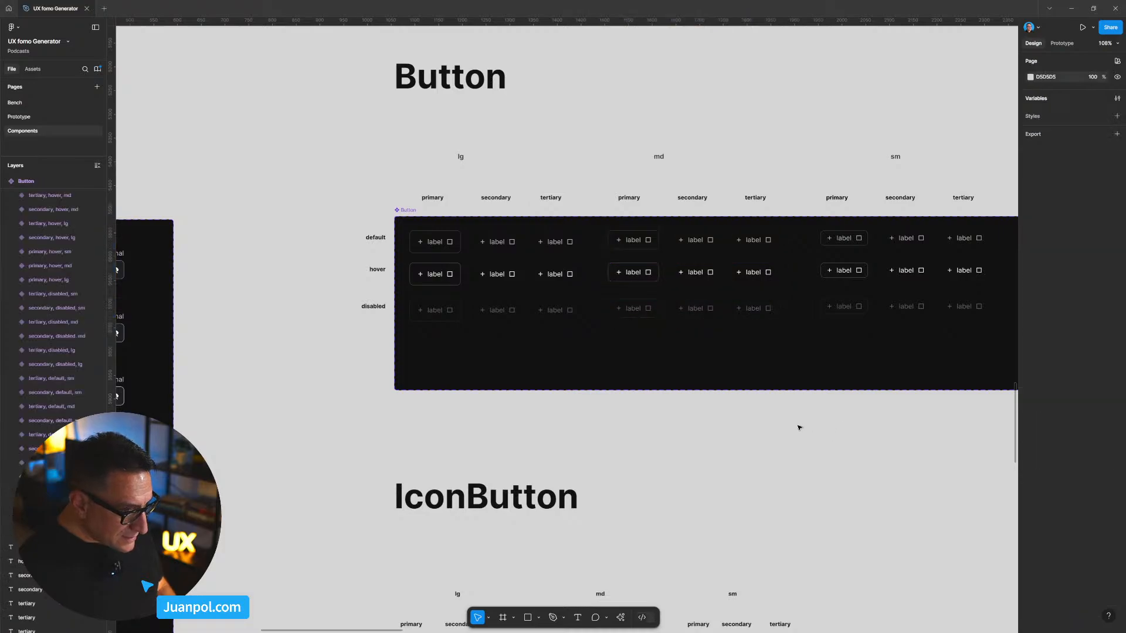
Step: Change the horizontal padding of the nine md Button variants to 12
scroll(589, 272, "up", 1)
left_click_drag(825, 430, 610, 222)
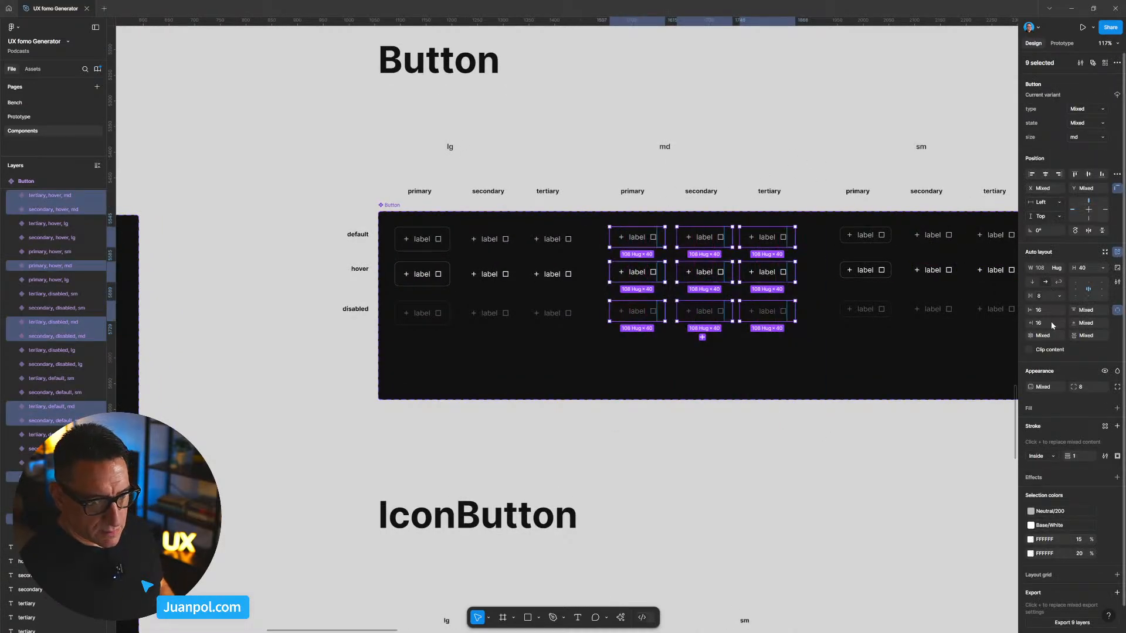
left_click(1117, 311)
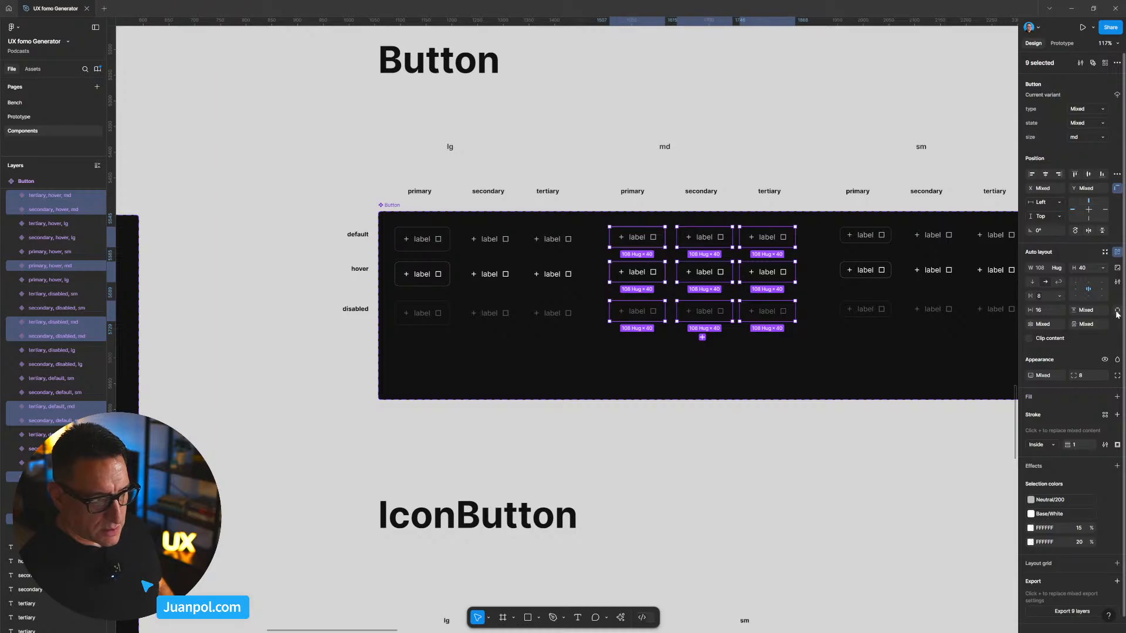
left_click(1033, 311)
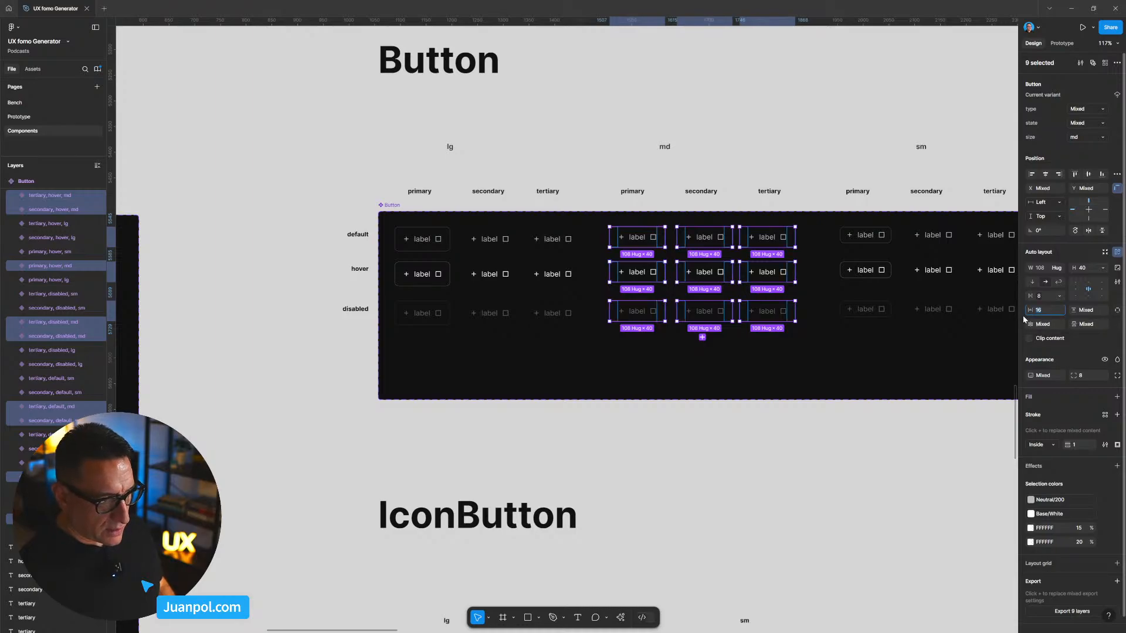
key("Return")
left_click(820, 460)
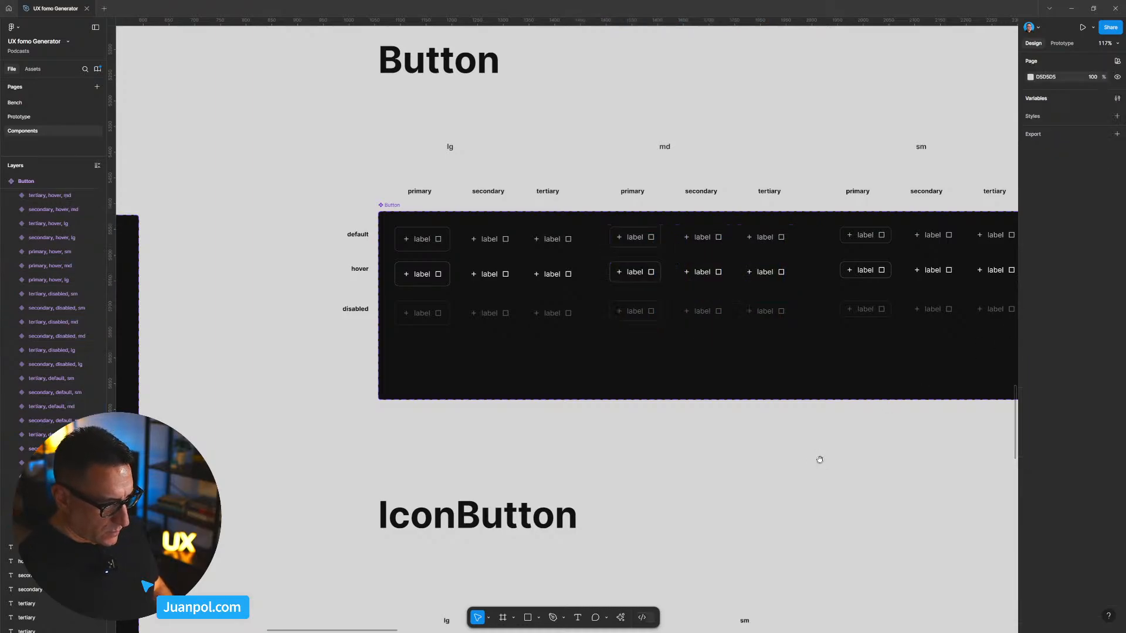
left_click_drag(838, 460, 708, 449)
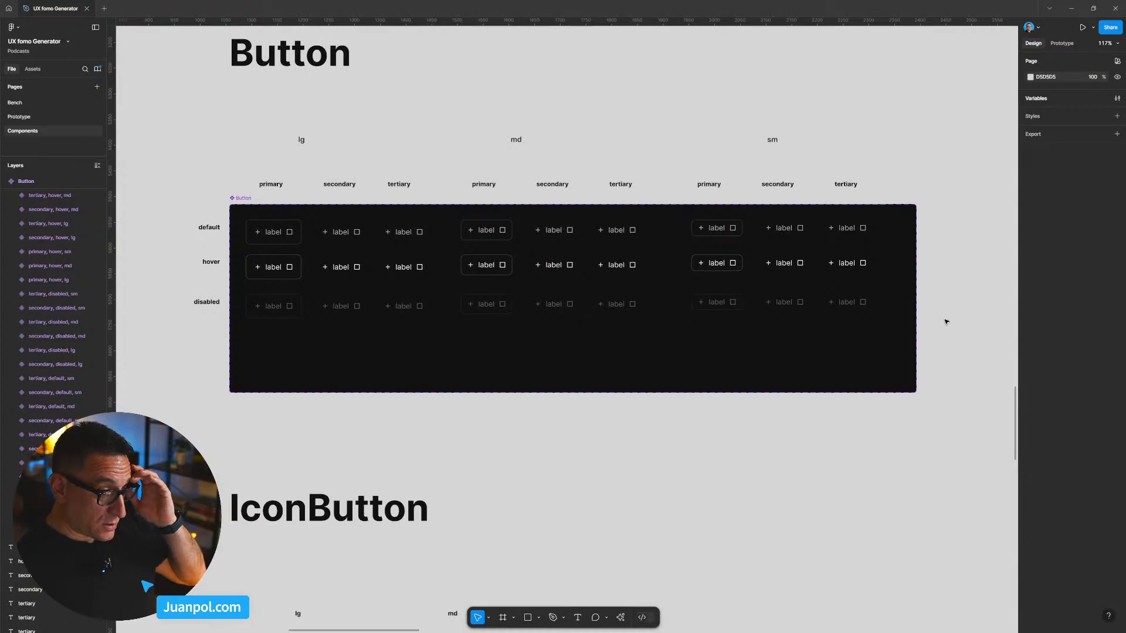
Step: Examine the color variables in both the dark and light modes, widening the variables table to show them
left_click_drag(915, 336, 678, 225)
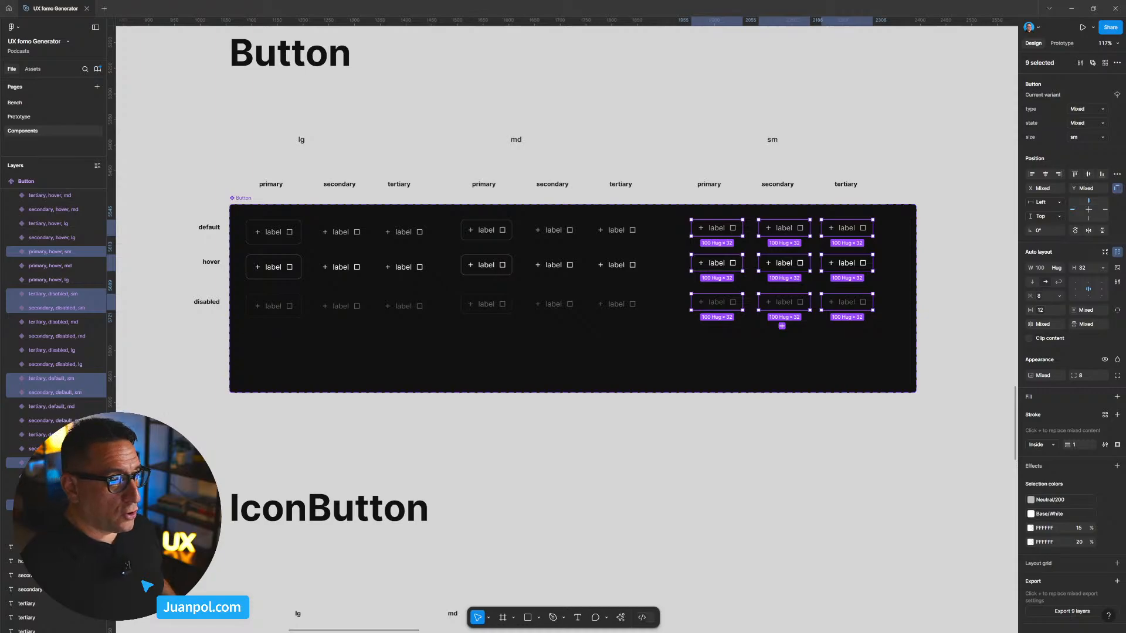
key("Escape")
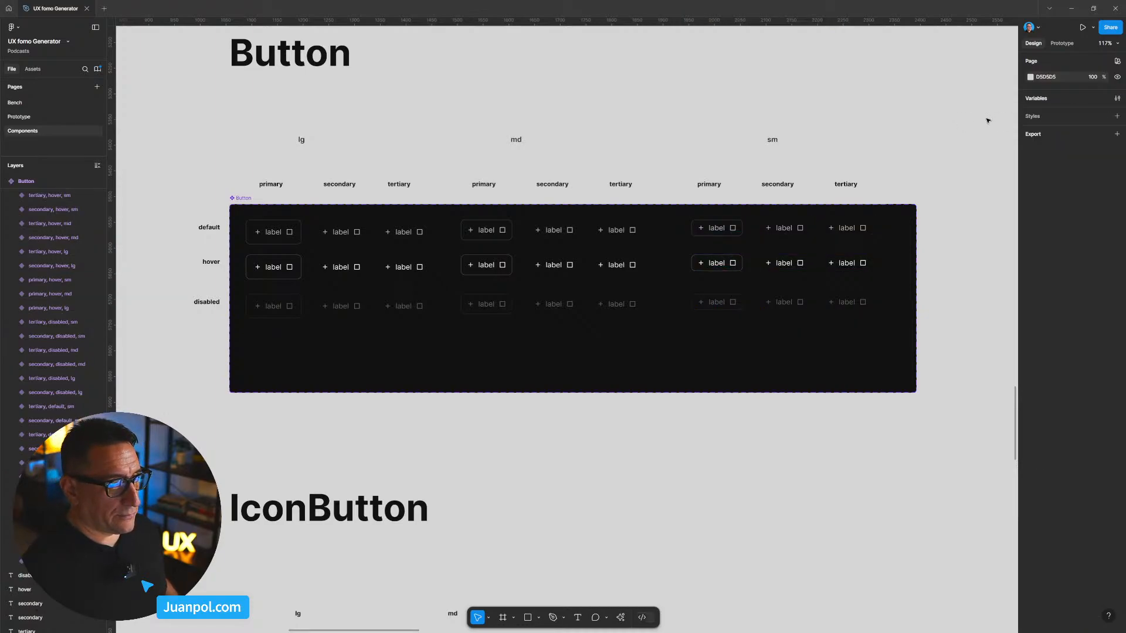
left_click(1118, 99)
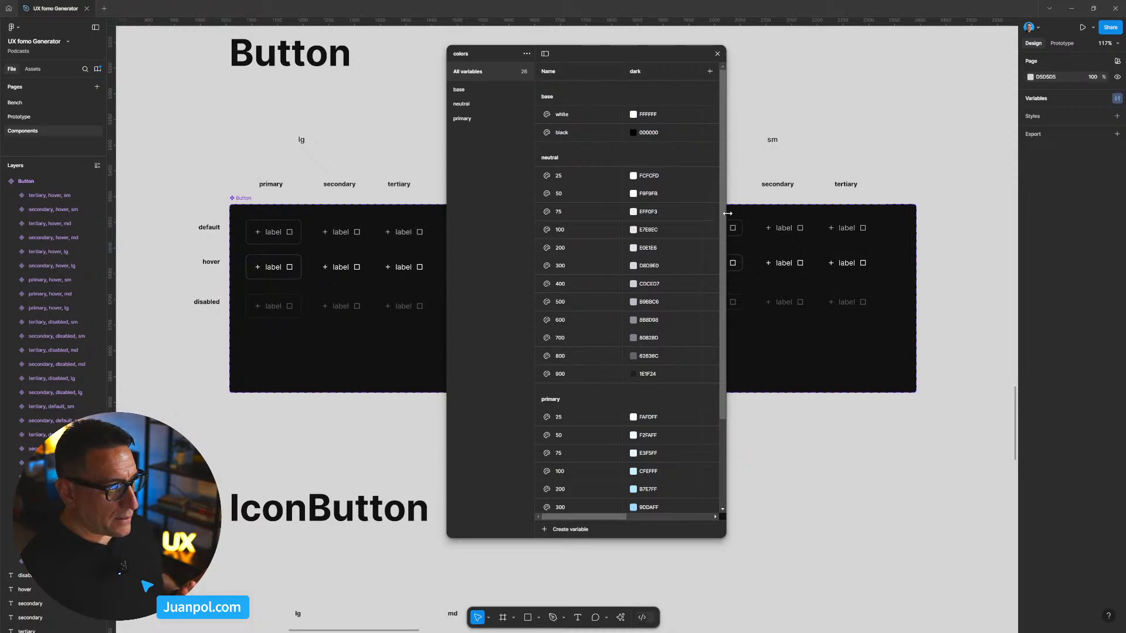
left_click_drag(727, 214, 844, 214)
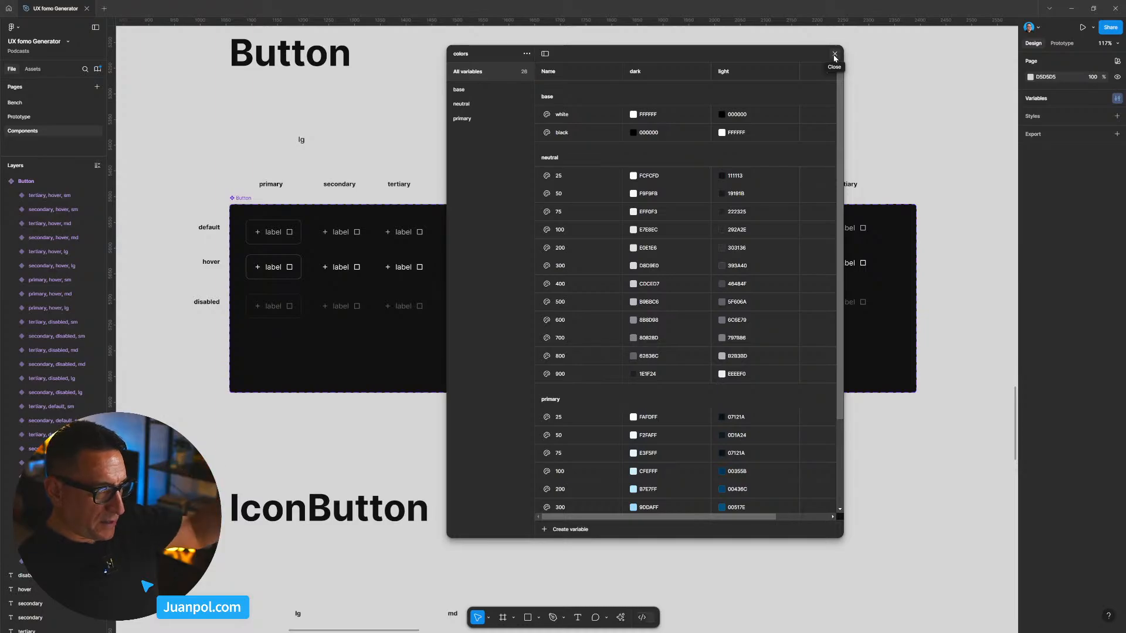
left_click(835, 55)
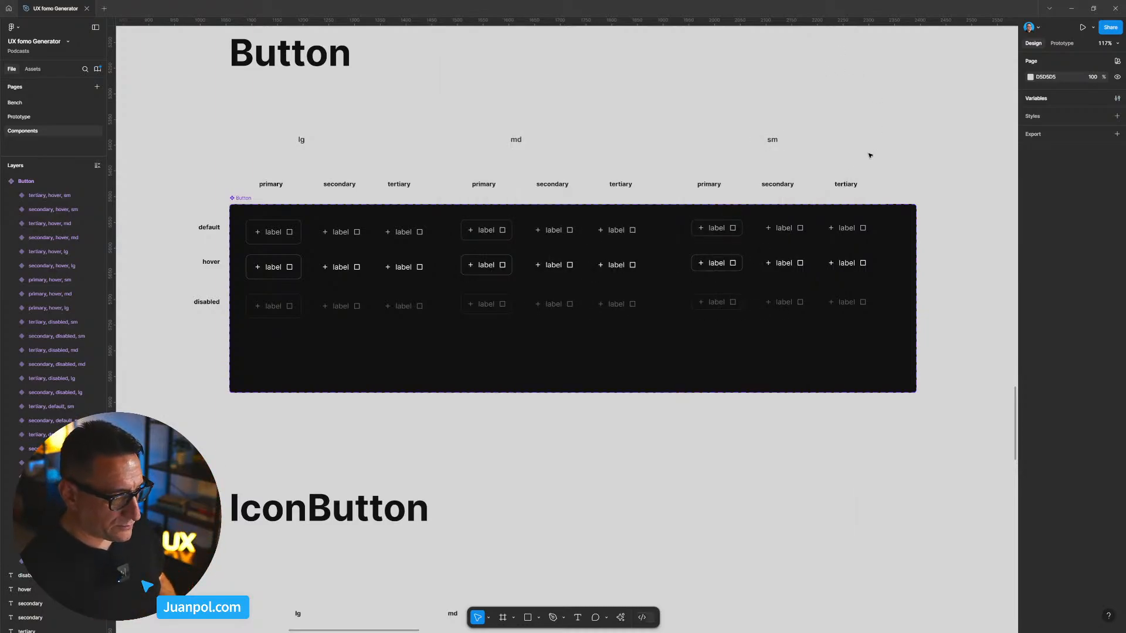
Step: Center the "md" heading over its columns and shift the md variants and their type headings slightly to the right
left_click_drag(515, 140, 553, 143)
left_click(446, 127)
left_click_drag(446, 126, 619, 306)
left_click(675, 124)
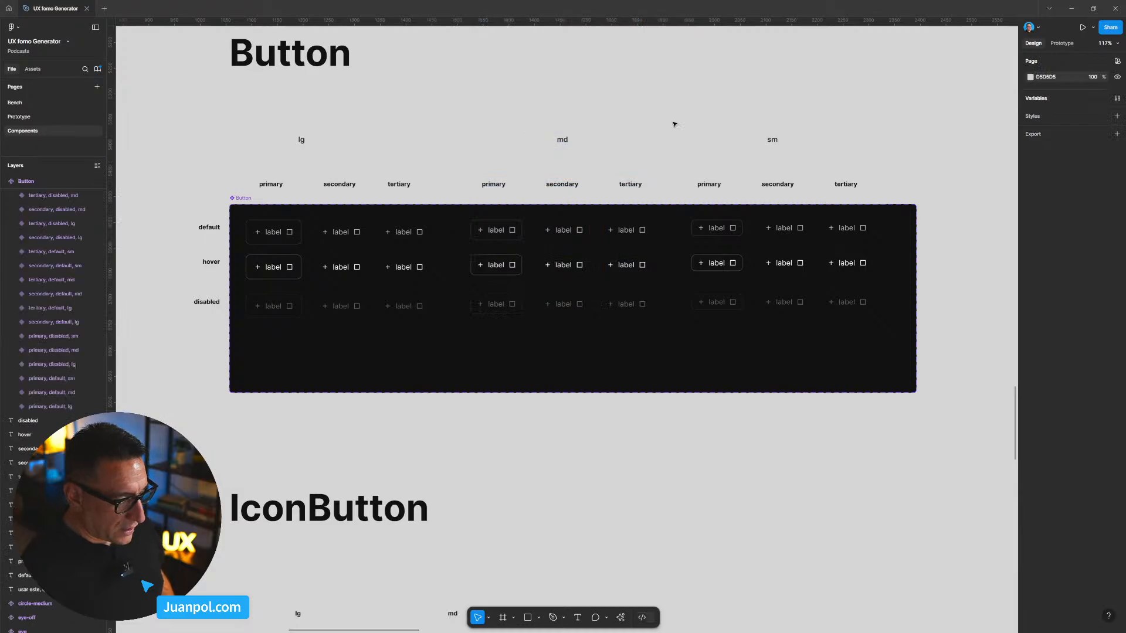
scroll(657, 120, "down", 1)
scroll(657, 120, "left", 1)
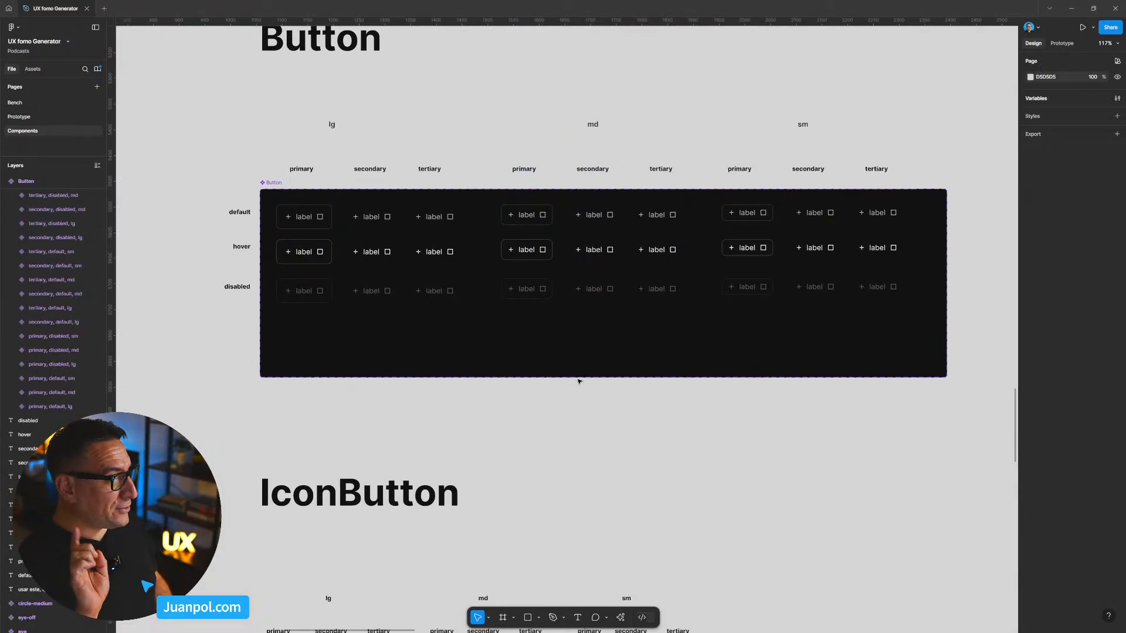
Step: Set the horizontal padding of all nine sm Button variants to 10
scroll(752, 372, "down", 1)
scroll(752, 375, "down", 5)
scroll(762, 399, "up", 4)
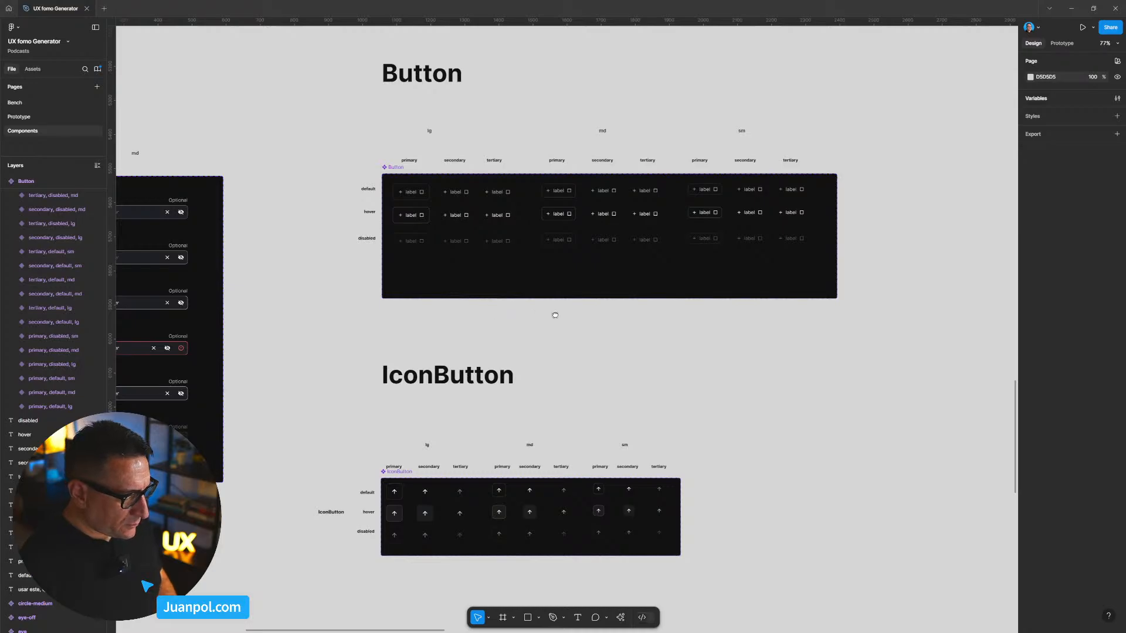
scroll(557, 313, "up", 1)
scroll(780, 238, "up", 5)
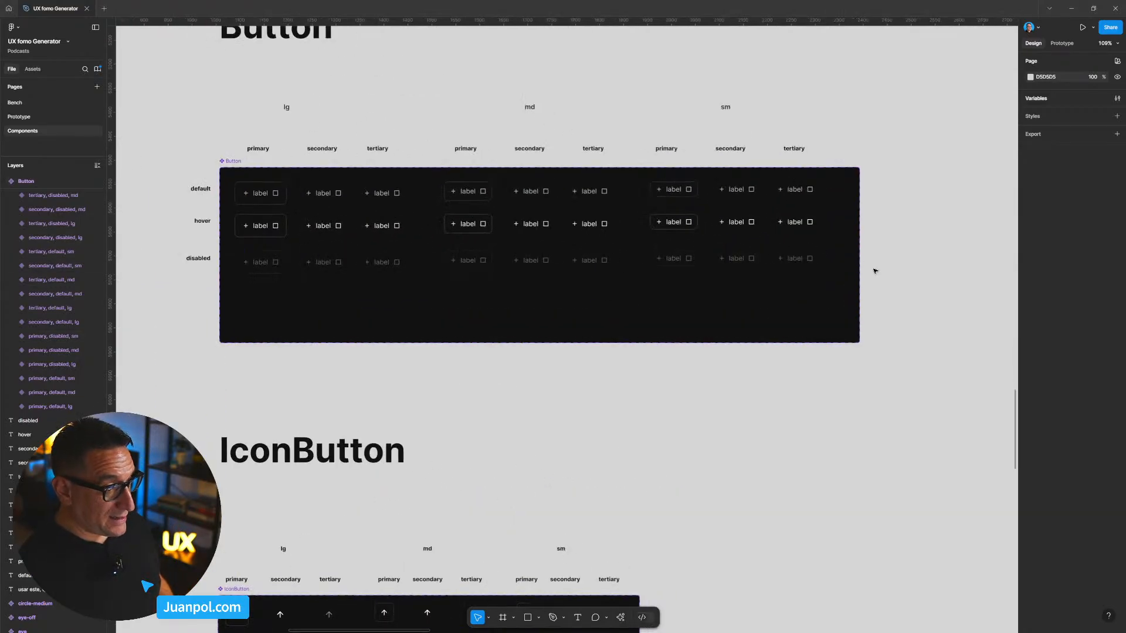
left_click_drag(648, 183, 887, 290)
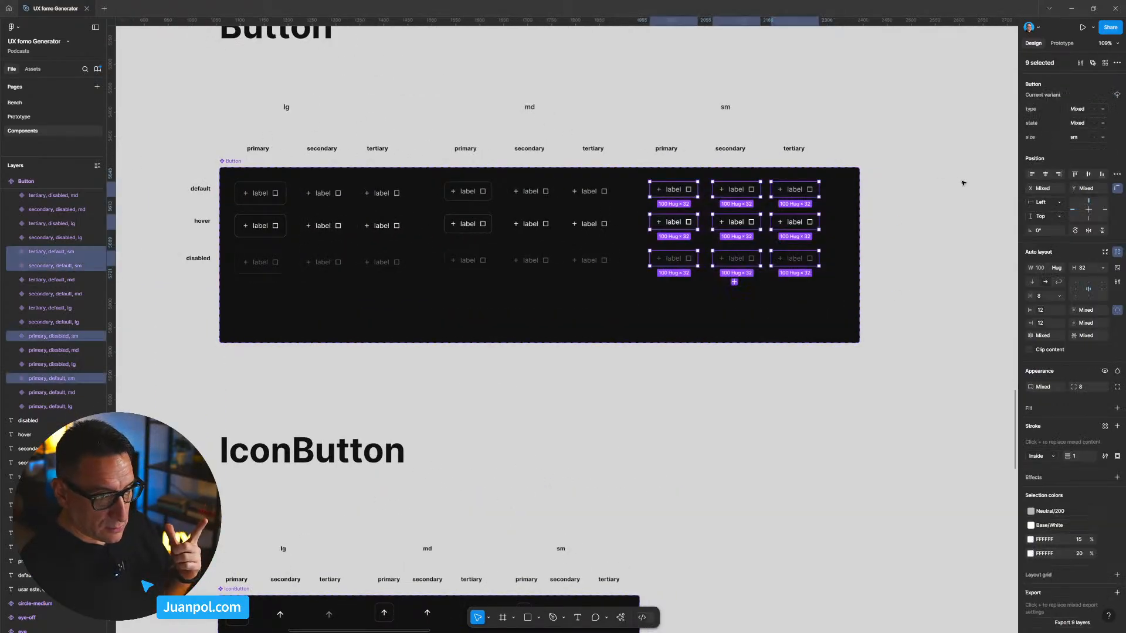
left_click(1117, 310)
left_click(1027, 309)
key("BackSpace")
type("10")
key("Return")
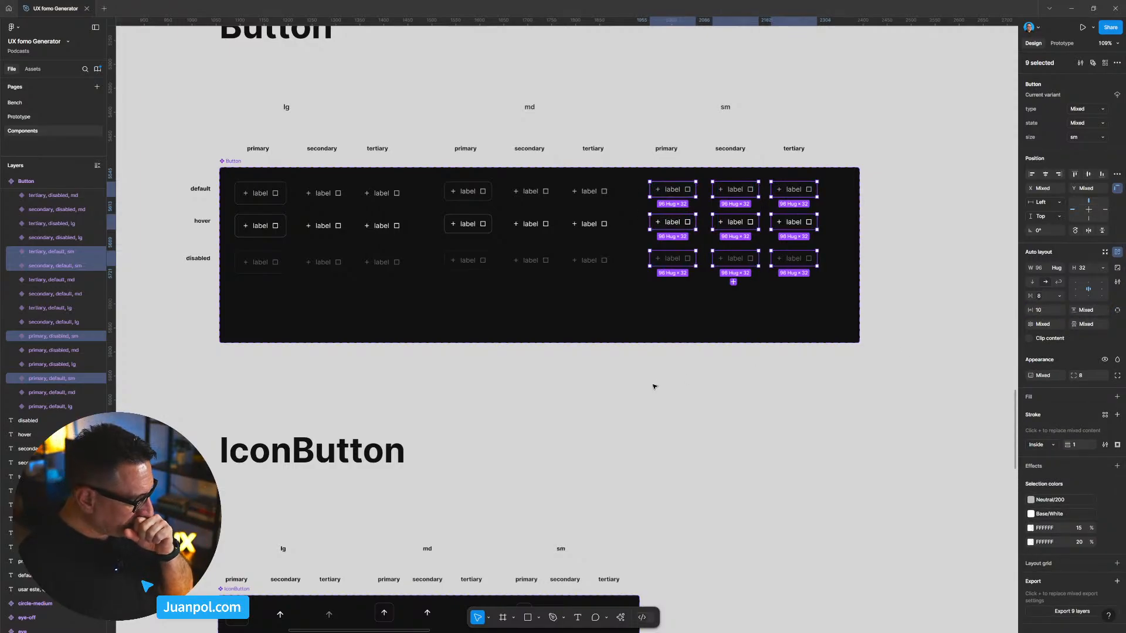
left_click(655, 387)
Step: Check the lg variants' auto layout and set the gap between icons and label in all nine md variants to 6
scroll(445, 364, "up", 1)
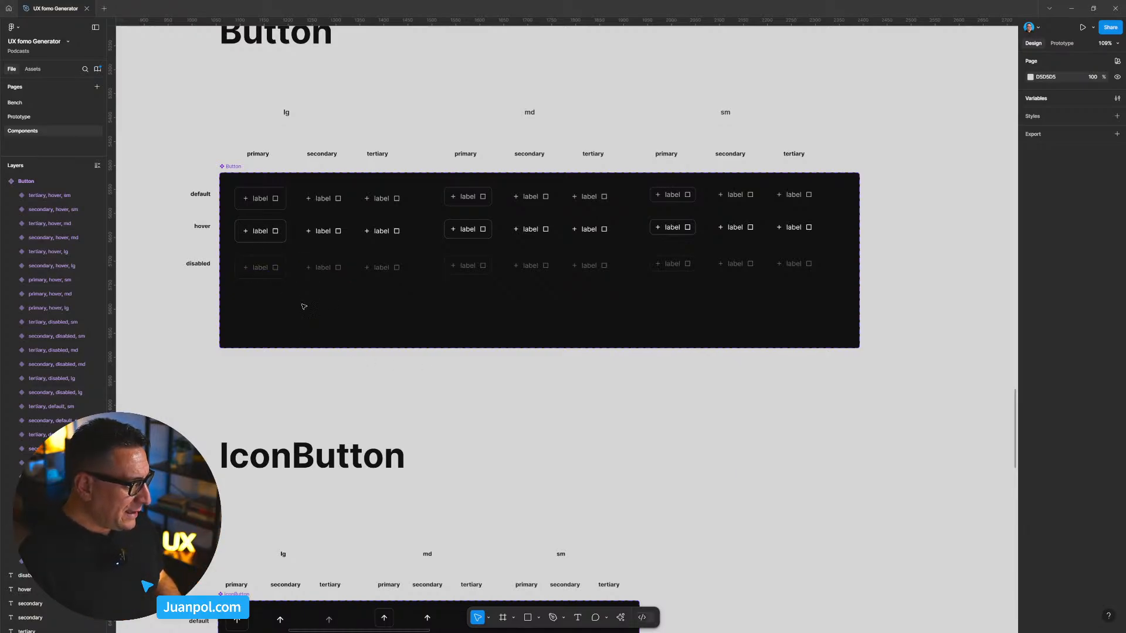
left_click_drag(262, 217, 340, 287)
left_click(369, 282)
left_click_drag(418, 346, 240, 185)
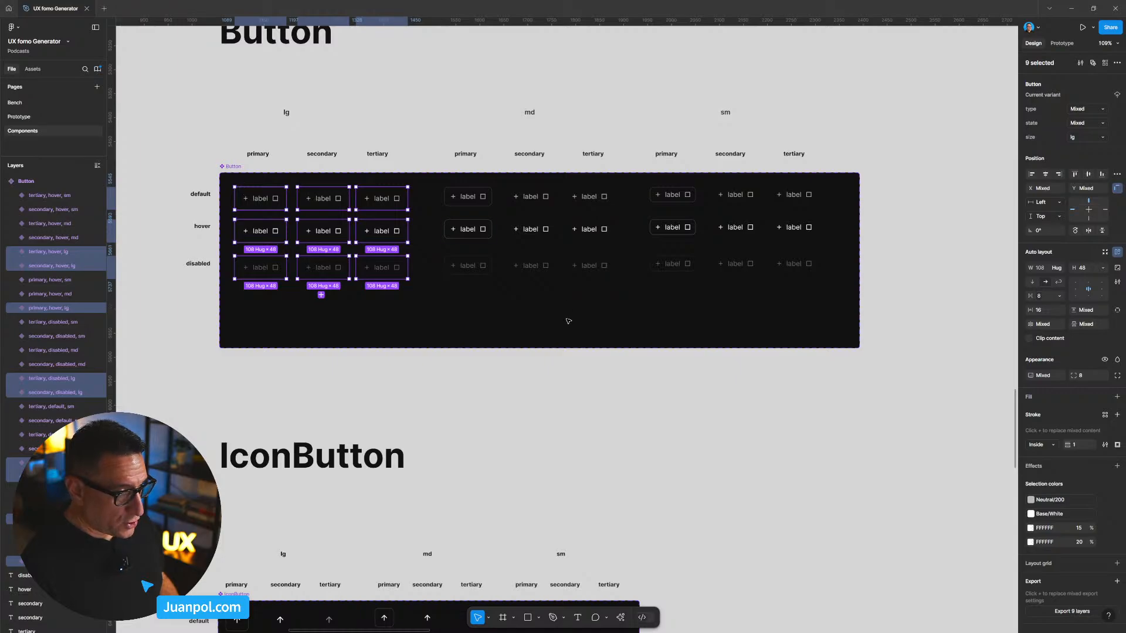
left_click(613, 302)
left_click_drag(635, 327, 445, 188)
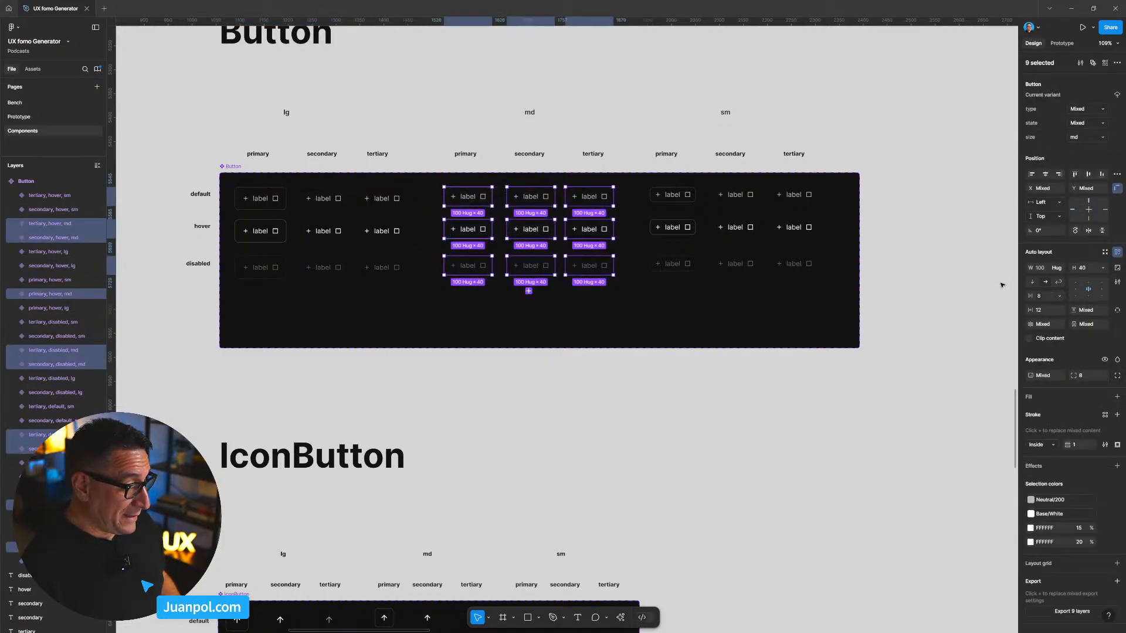
left_click(1050, 299)
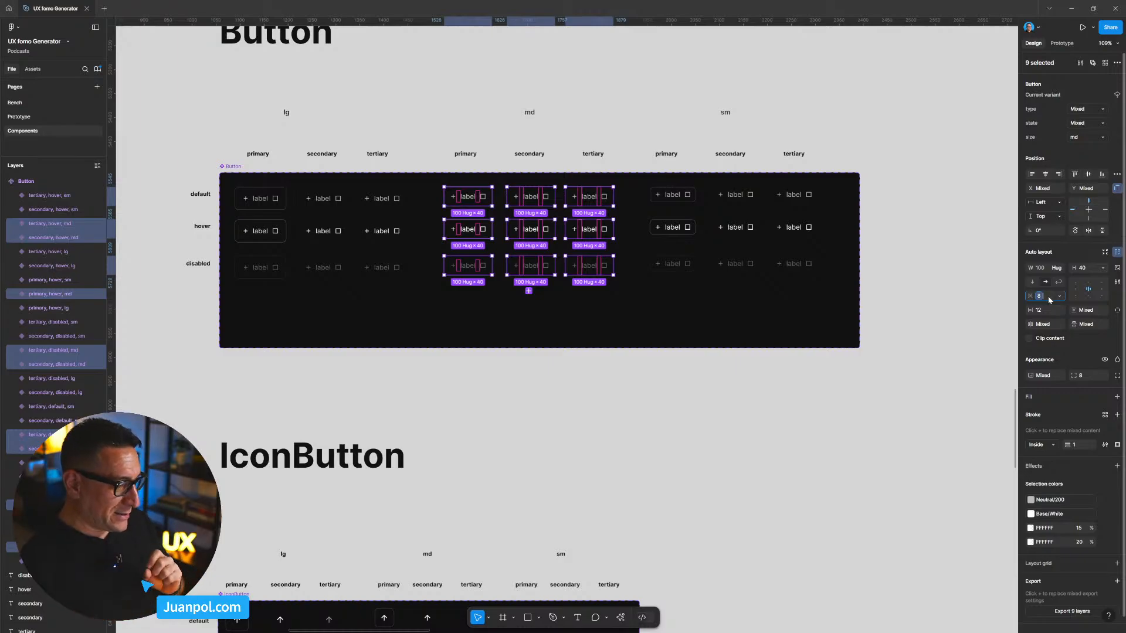
key("BackSpace")
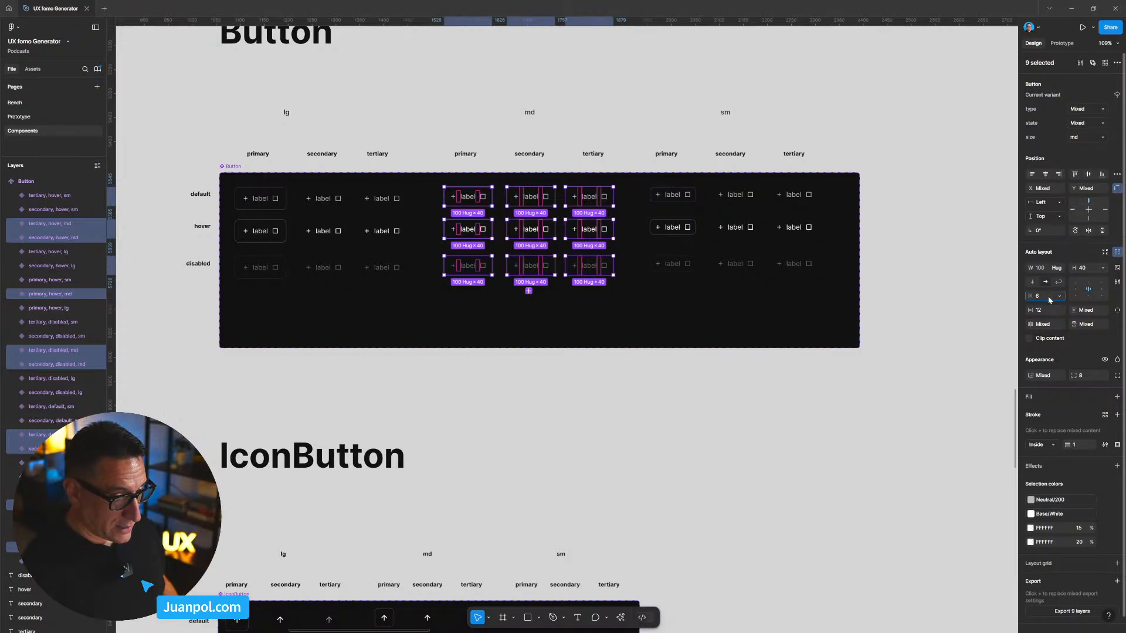
left_click(781, 458)
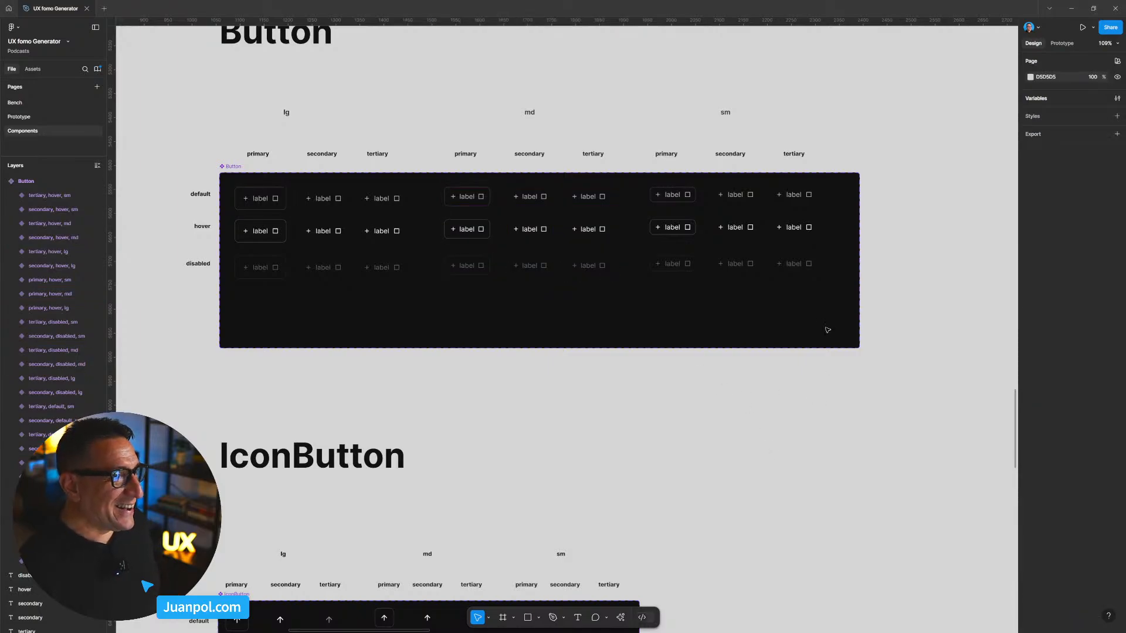
Step: Set the gap between icons and label in all nine sm Button variants to 4
scroll(865, 299, "up", 2)
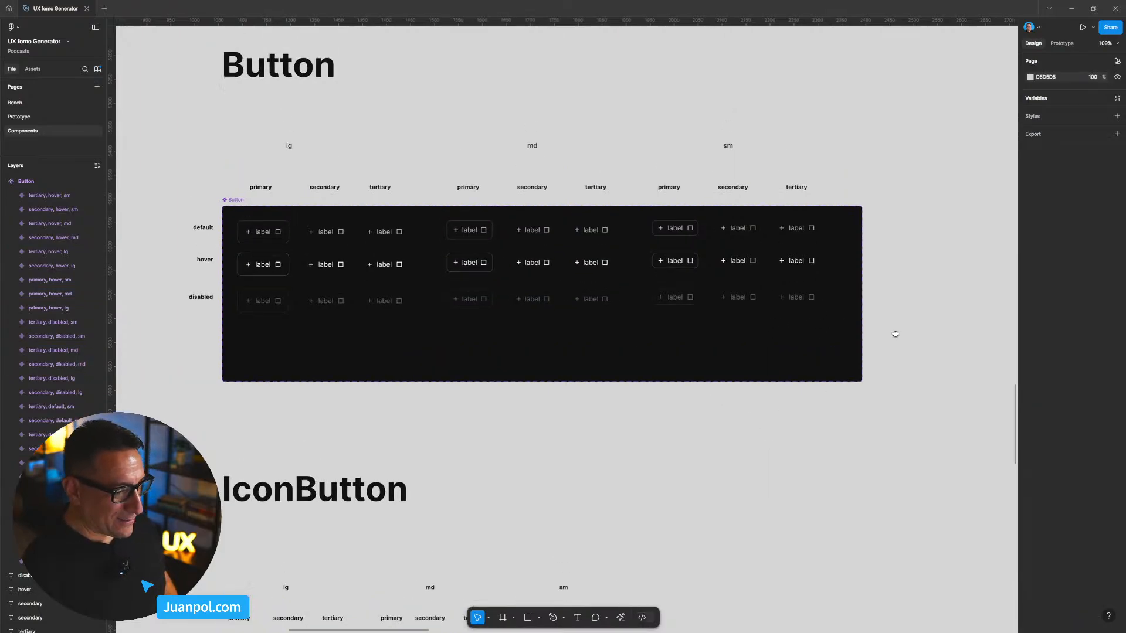
left_click_drag(889, 352, 643, 223)
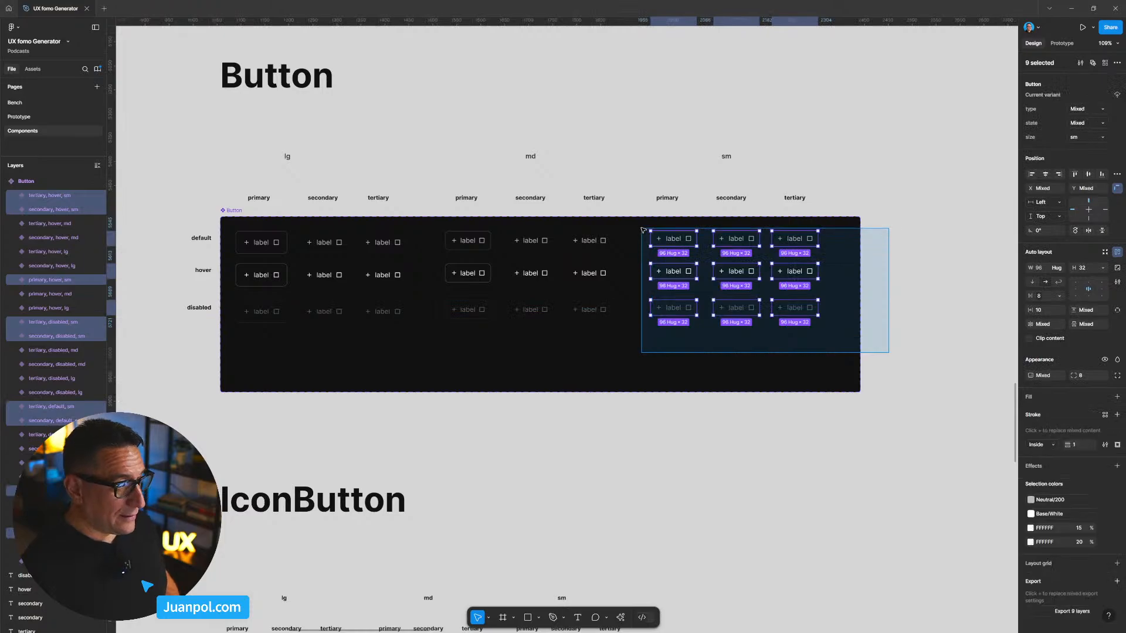
left_click(1049, 298)
key("BackSpace")
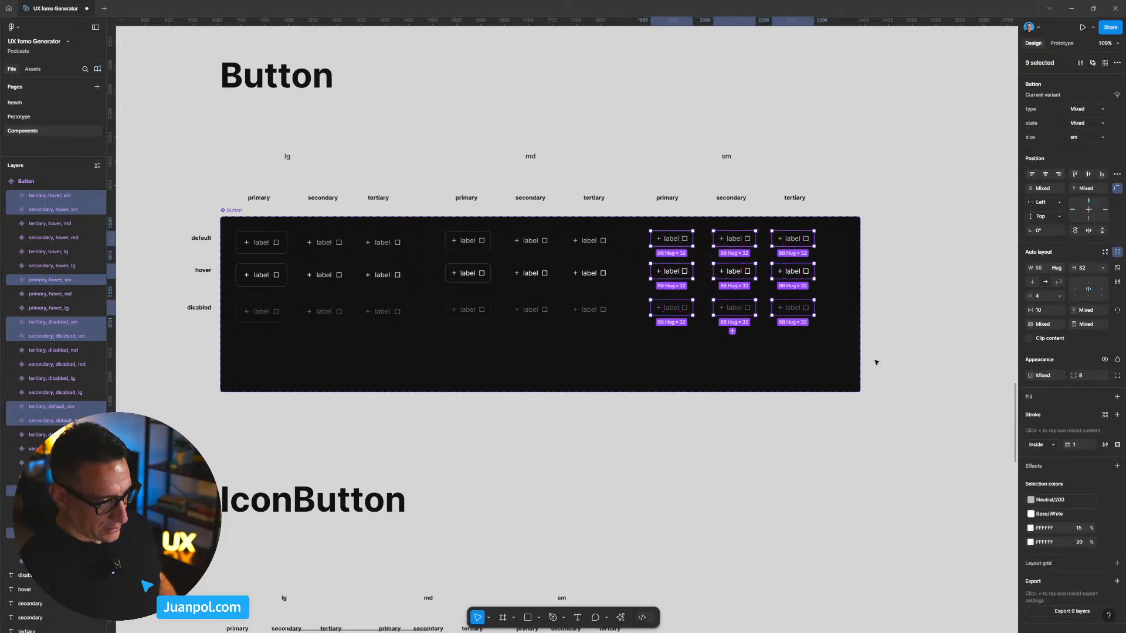
left_click(877, 359)
scroll(881, 359, "up", 3)
key("shift+0")
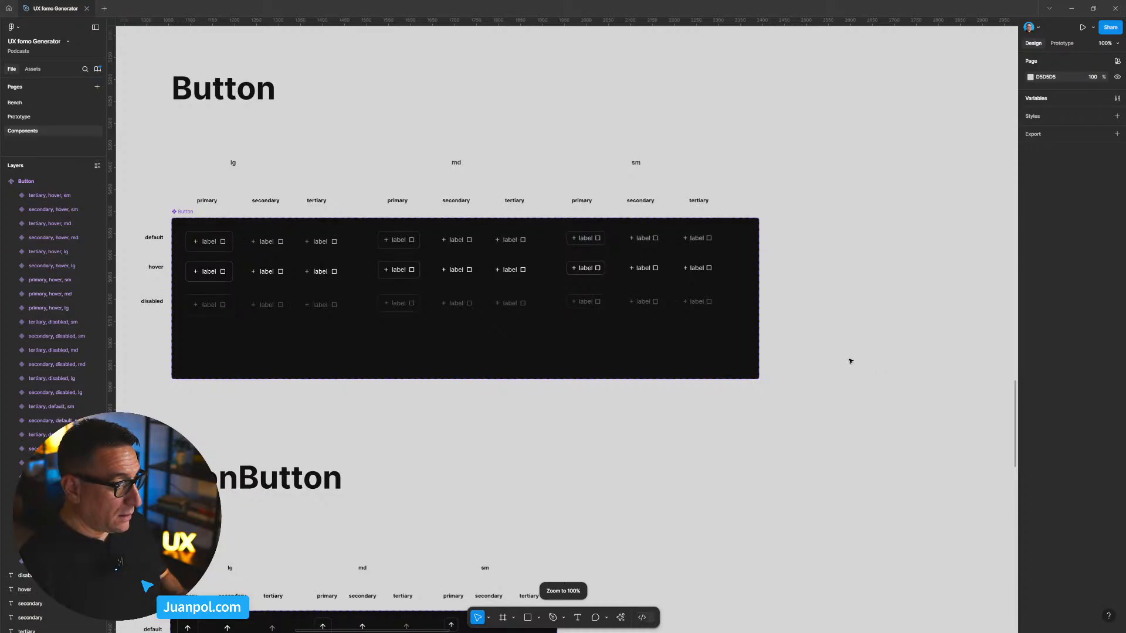
scroll(372, 409, "up", 3)
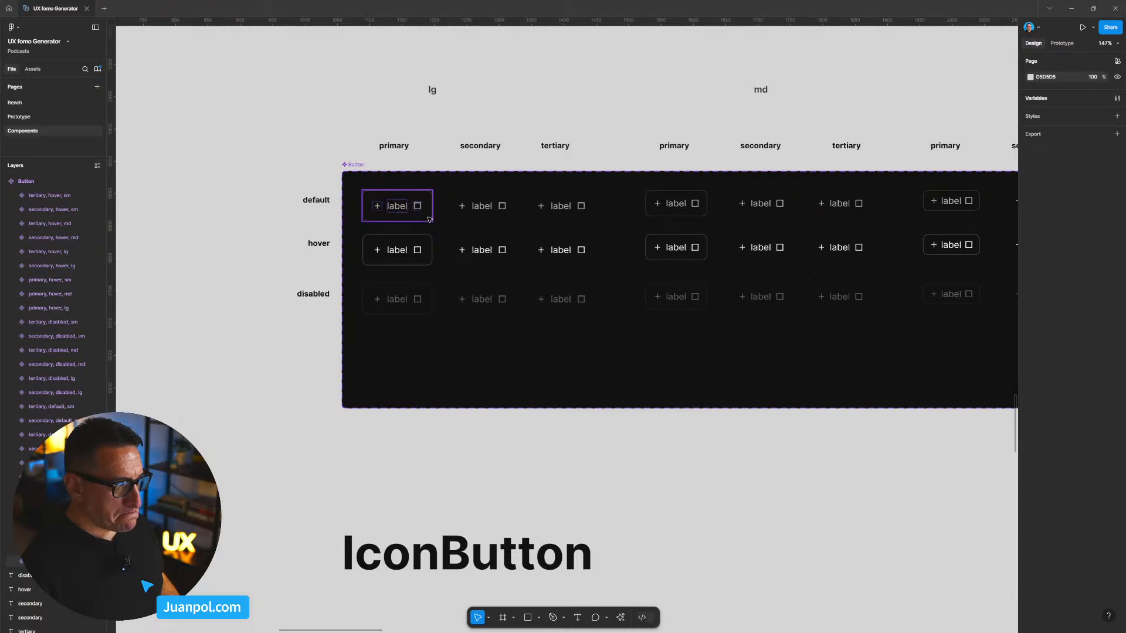
left_click(377, 208, "ctrl")
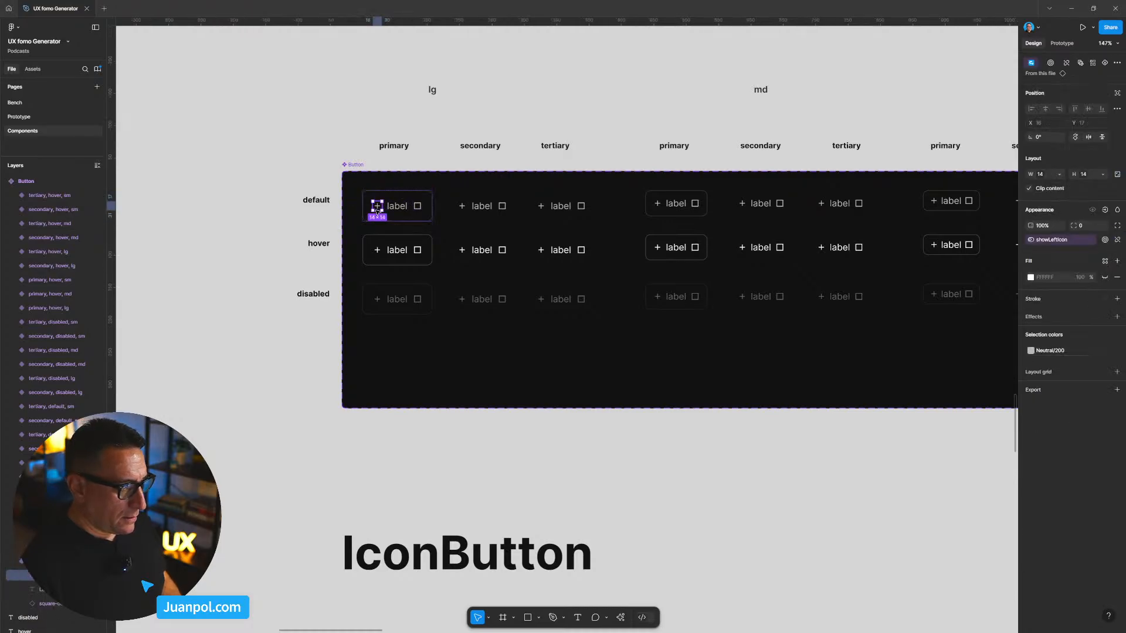
left_click(417, 206, "shift")
left_click(420, 255, "shift")
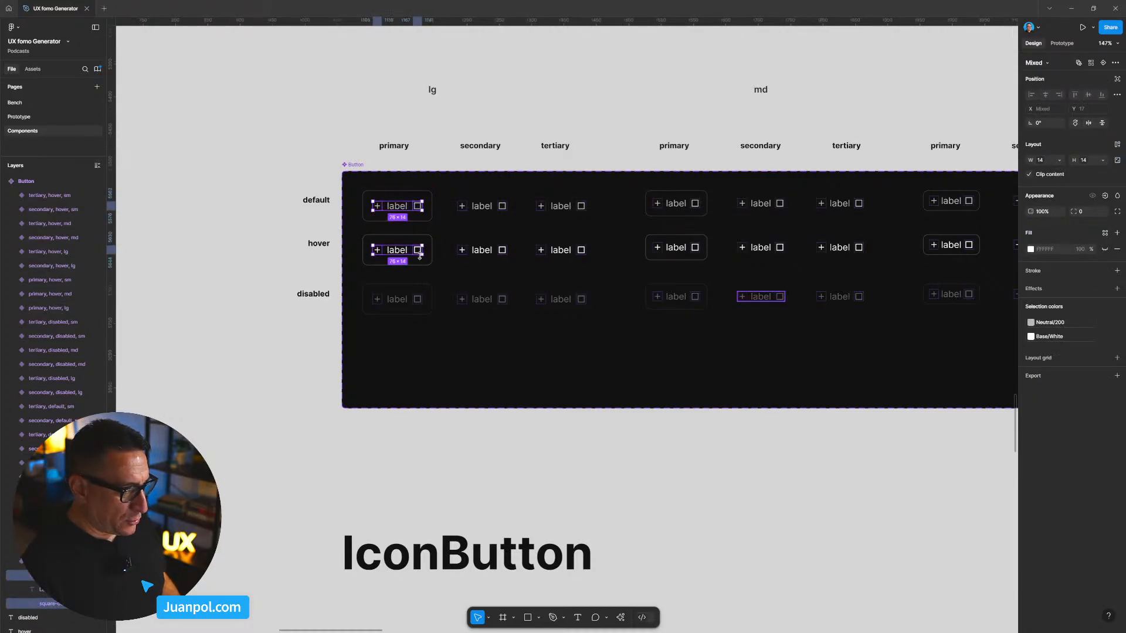
left_click(378, 207)
Step: Set the width of the plus and square icons in the default, hover and disabled primary lg variants to 20
scroll(378, 206, "up", 3)
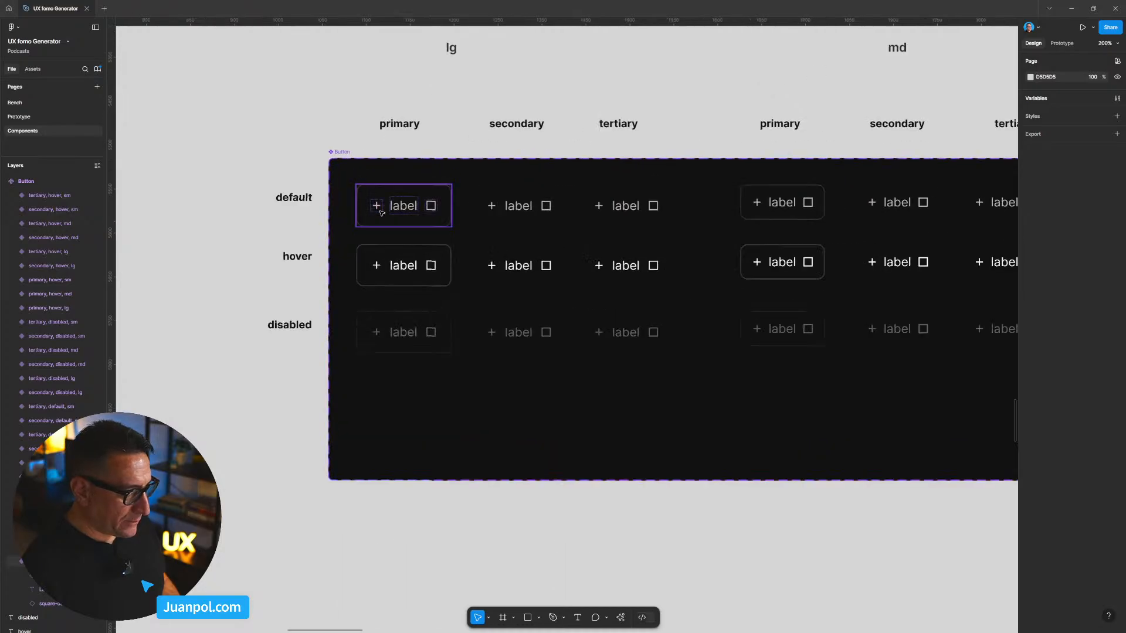
left_click(377, 207, "ctrl")
left_click(431, 206, "shift")
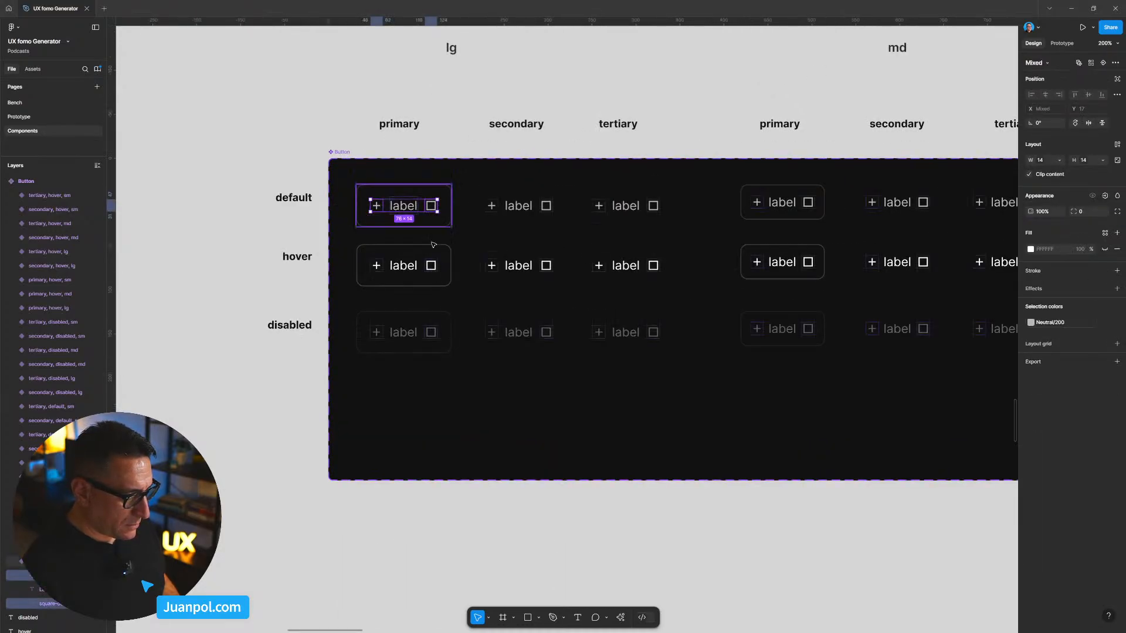
left_click(376, 265, "shift")
left_click(431, 265, "shift")
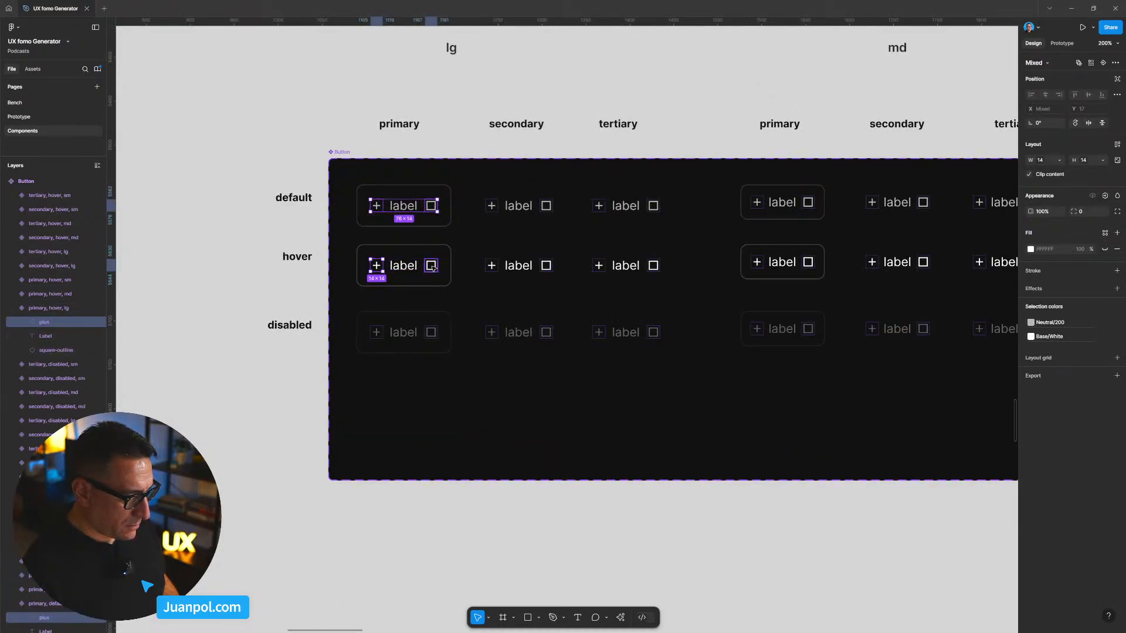
left_click(377, 332, "shift")
left_click(434, 333, "shift")
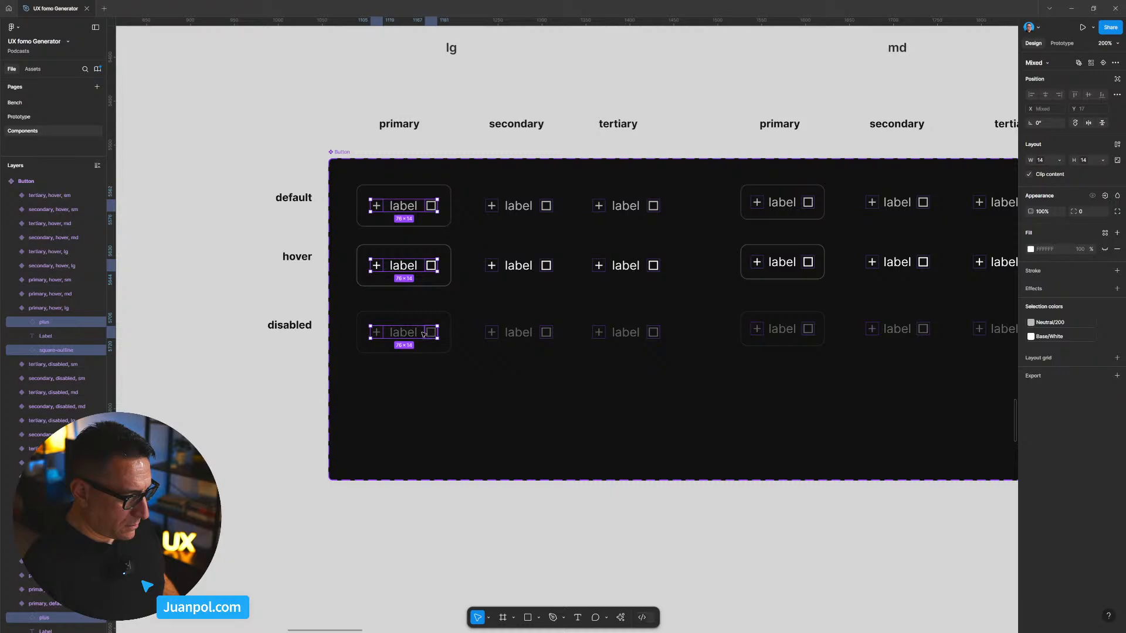
left_click(377, 332, "shift")
left_click(377, 332, "shift")
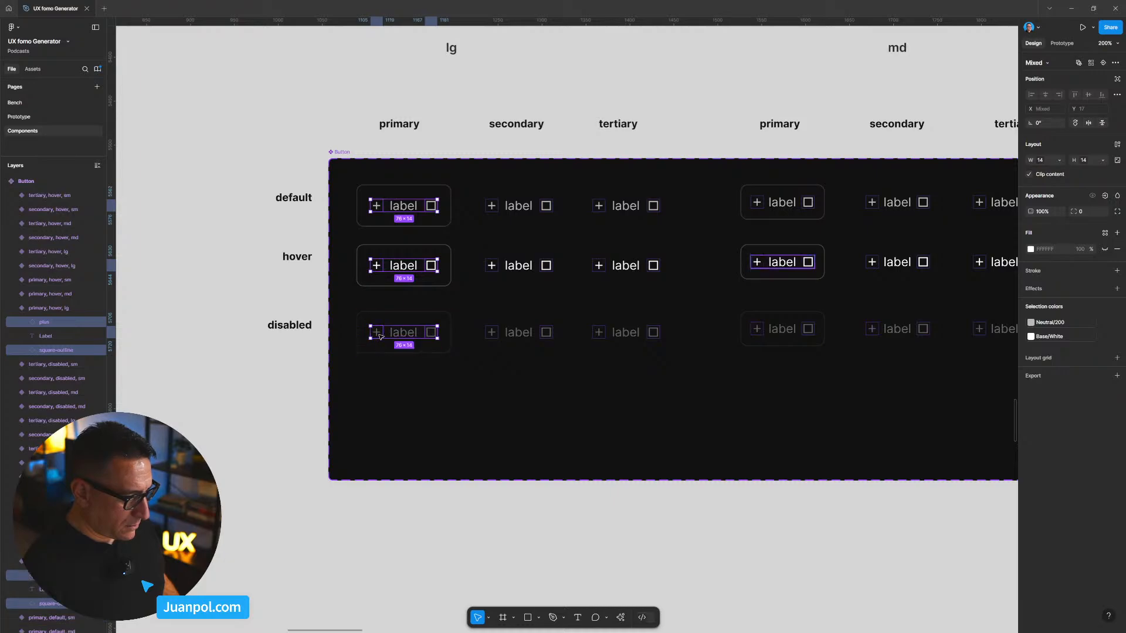
left_click(1047, 160)
key("BackSpace")
type("20")
key("Tab")
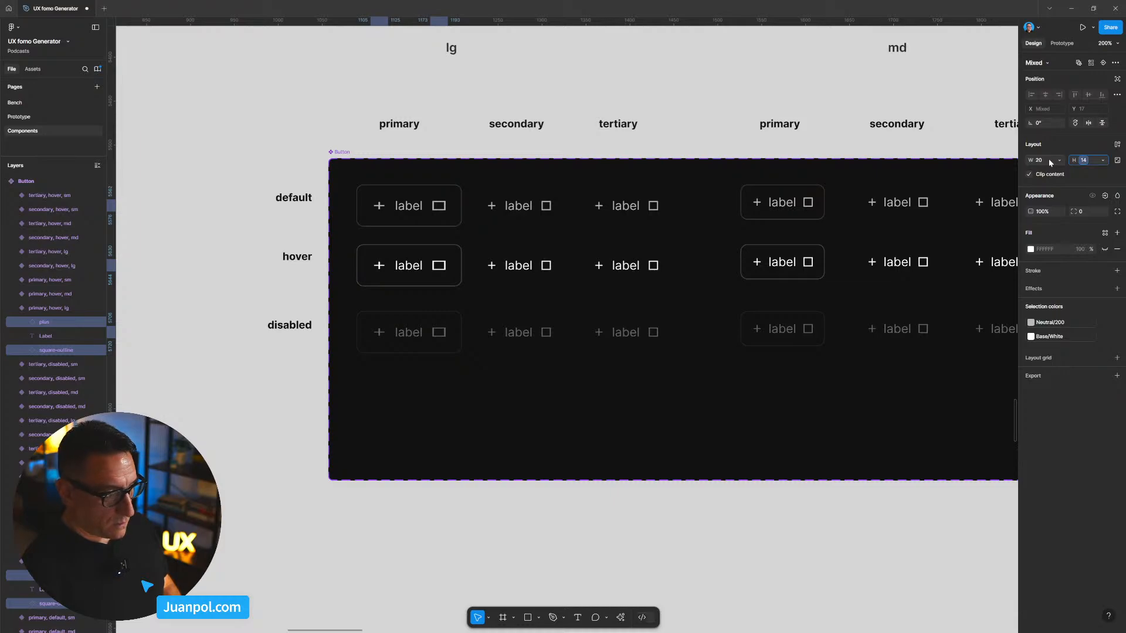
Step: Set the height of both icons in the three primary lg variants to 20 and clear the selection
left_click(1051, 162)
type("14")
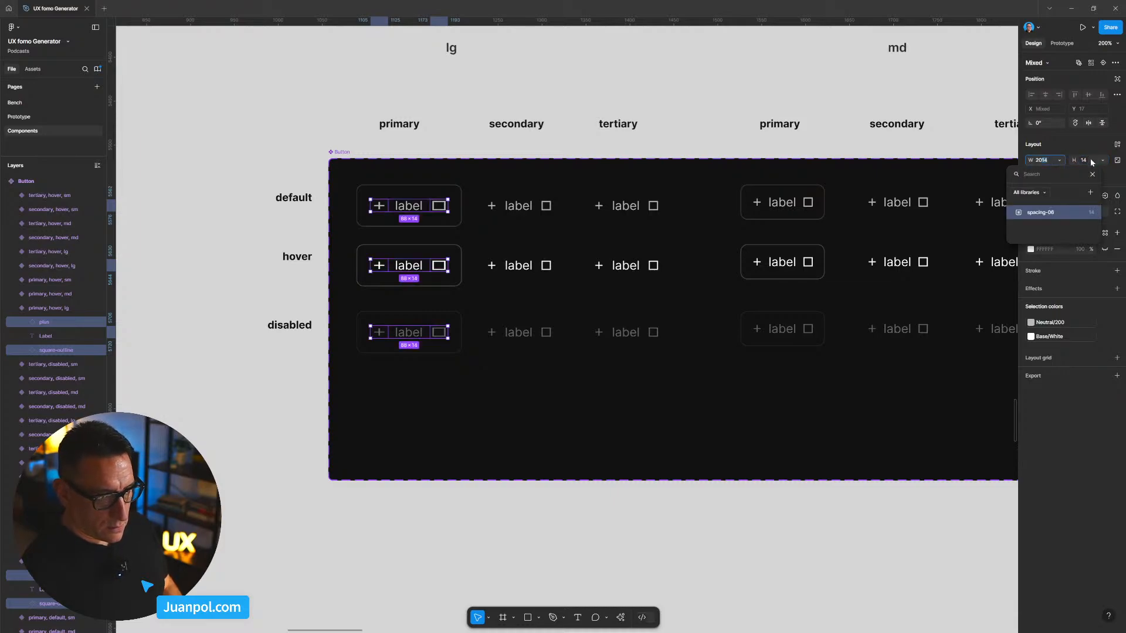
key("Escape")
left_click(1050, 163)
key("BackSpace")
key("BackSpace")
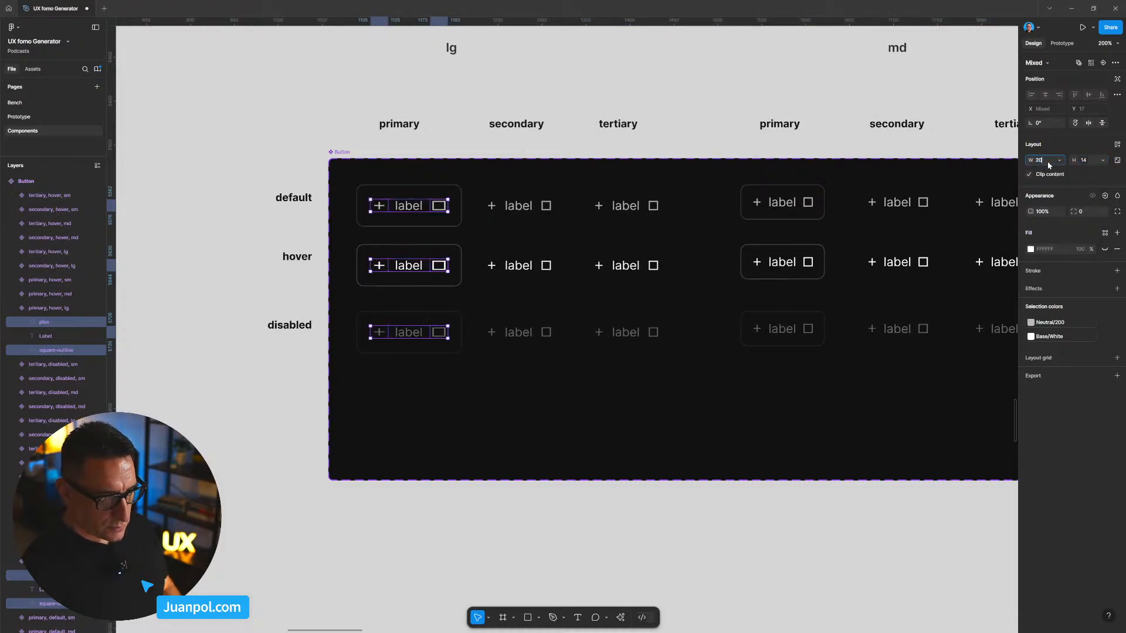
left_click(1086, 161)
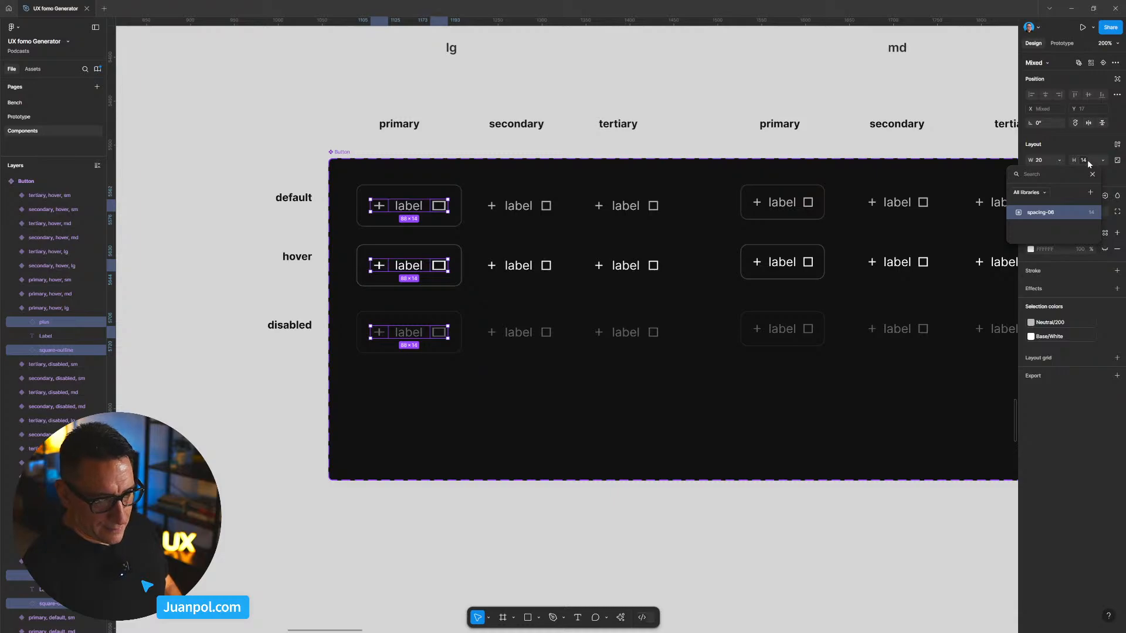
key("Escape")
key("Delete")
key("ctrl+z")
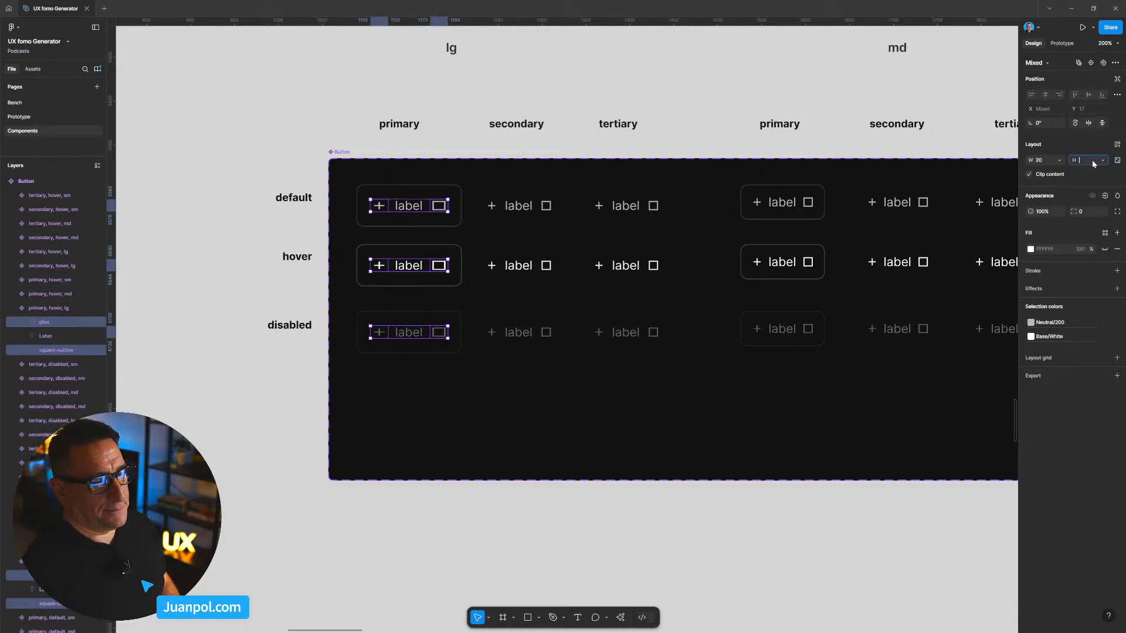
key("Return")
left_click(578, 491)
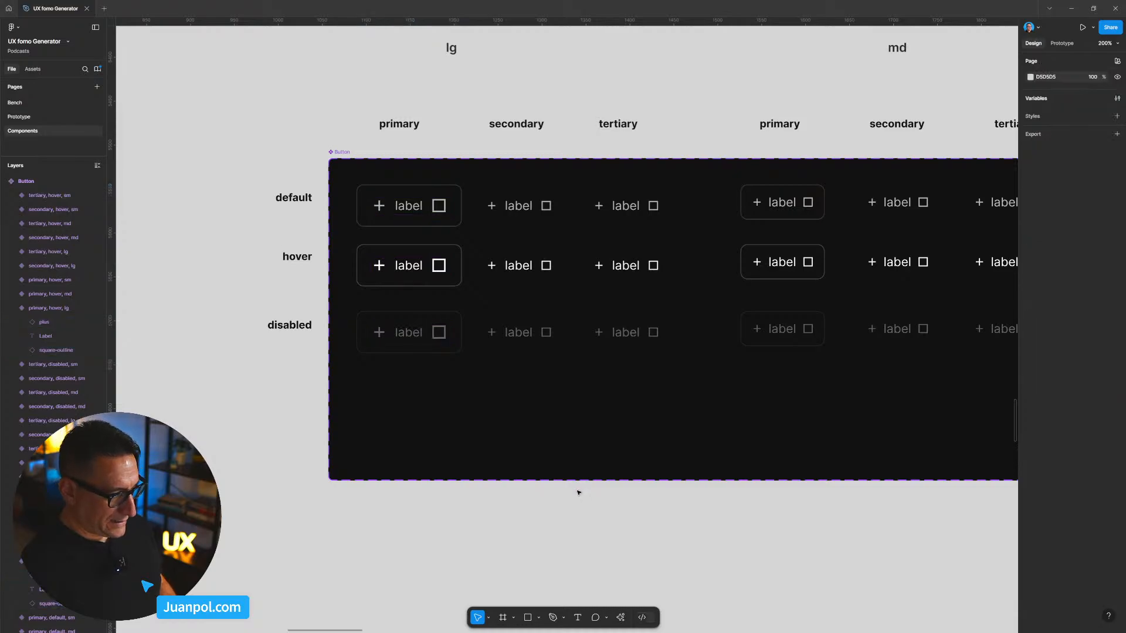
key("shift+0")
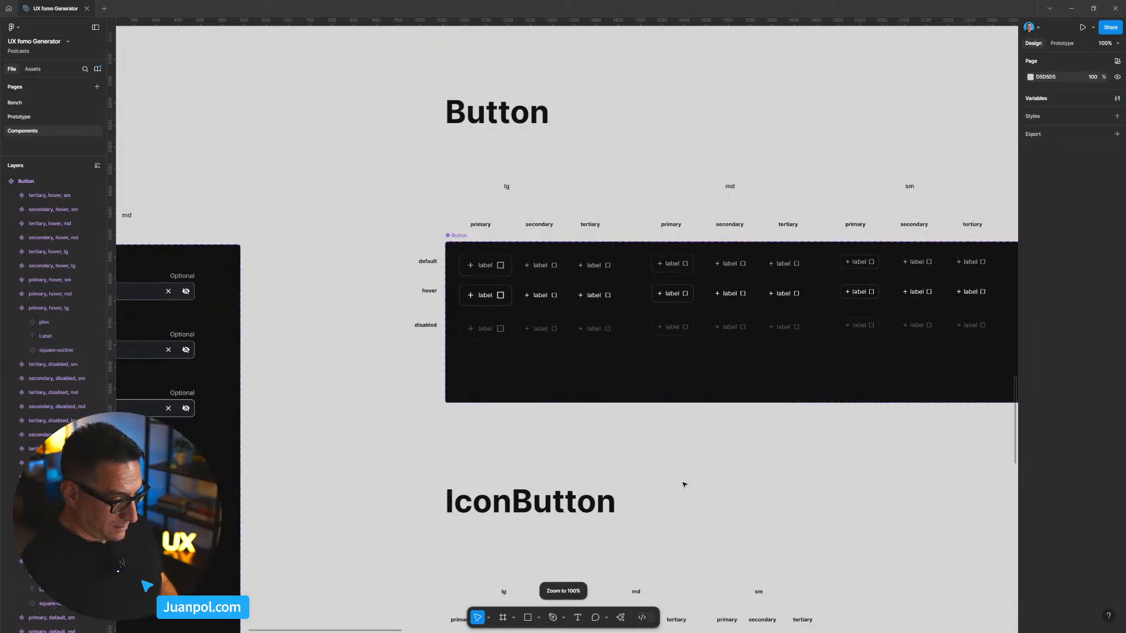
scroll(696, 465, "up", 5)
scroll(569, 420, "up", 1)
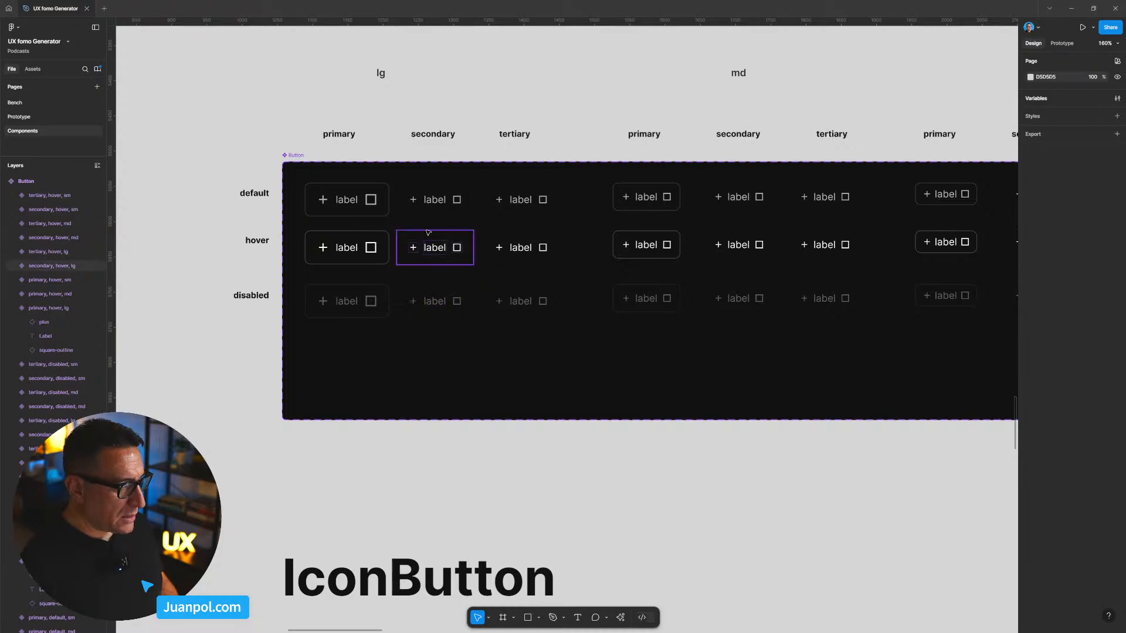
scroll(428, 231, "up", 2)
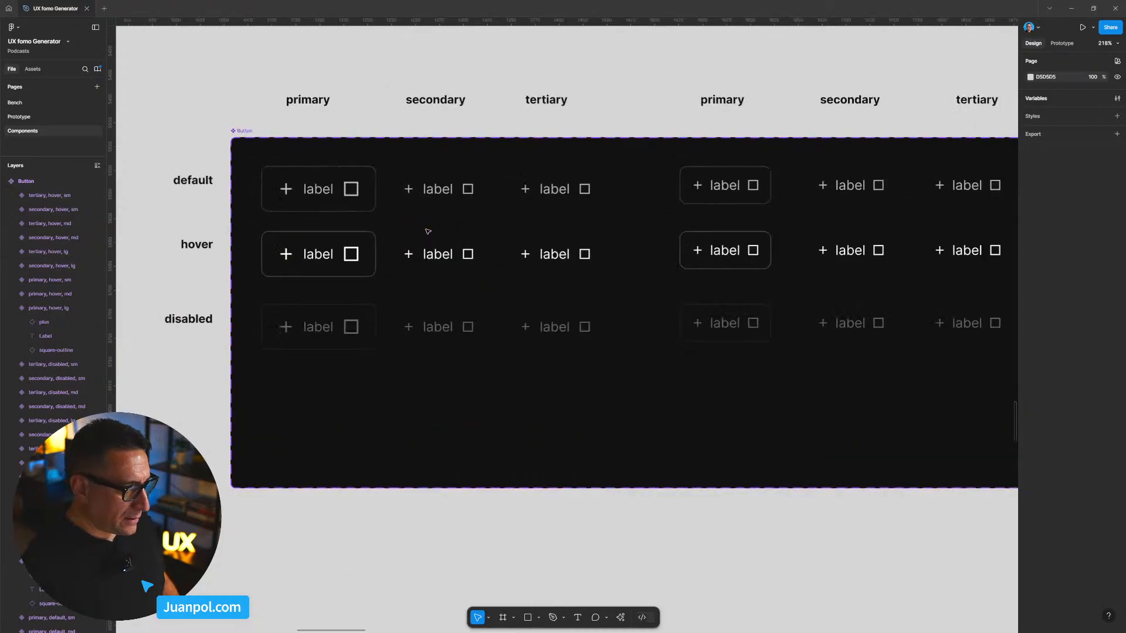
double_click(410, 191)
left_click(469, 190, "shift")
left_click(469, 254, "shift")
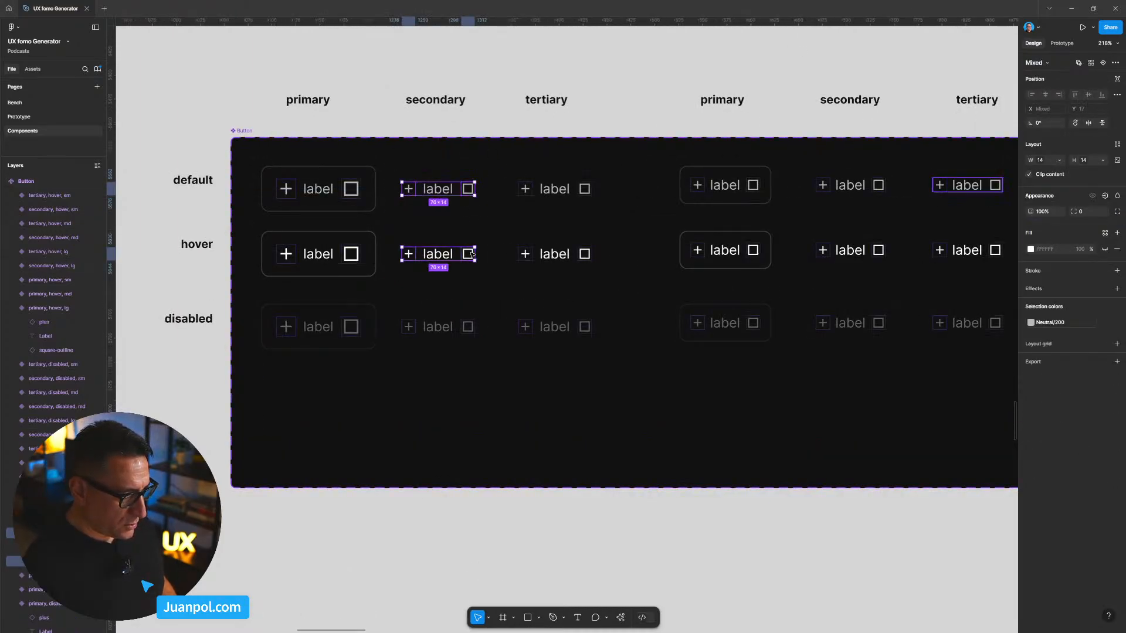
left_click(446, 327)
left_click(468, 192)
double_click(468, 192)
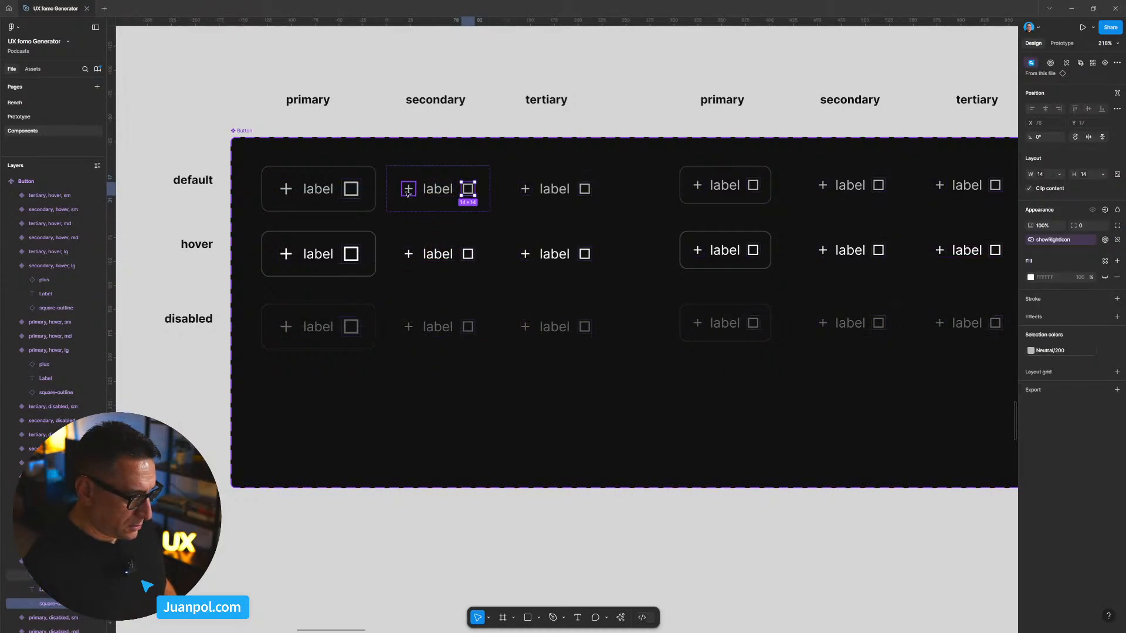
key("shift+Return")
left_click(469, 254, "shift")
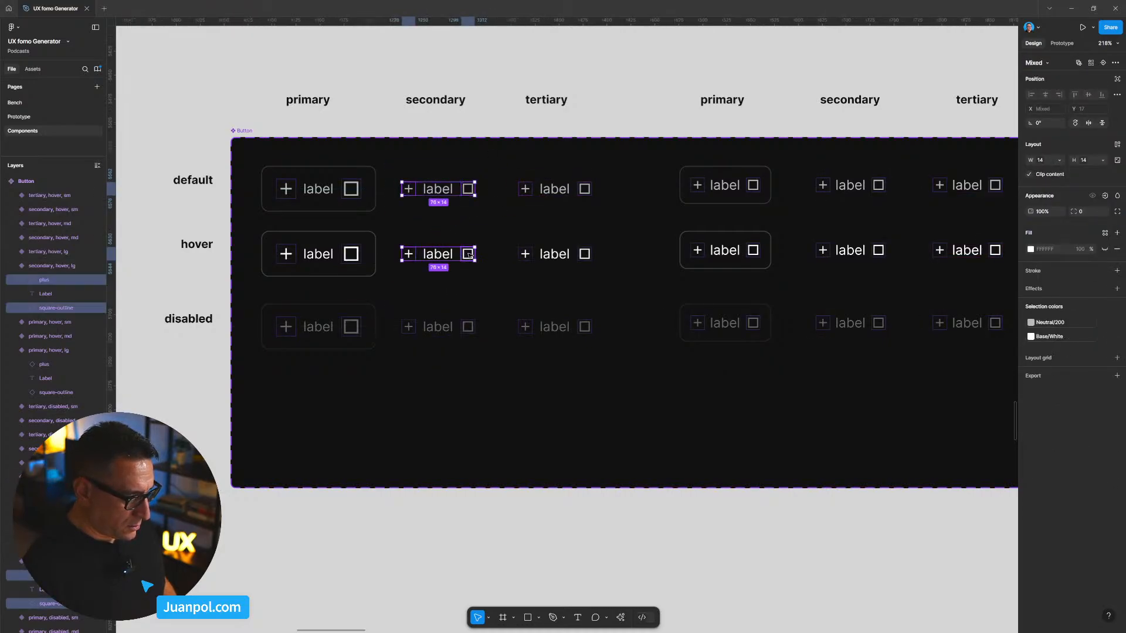
left_click(457, 377)
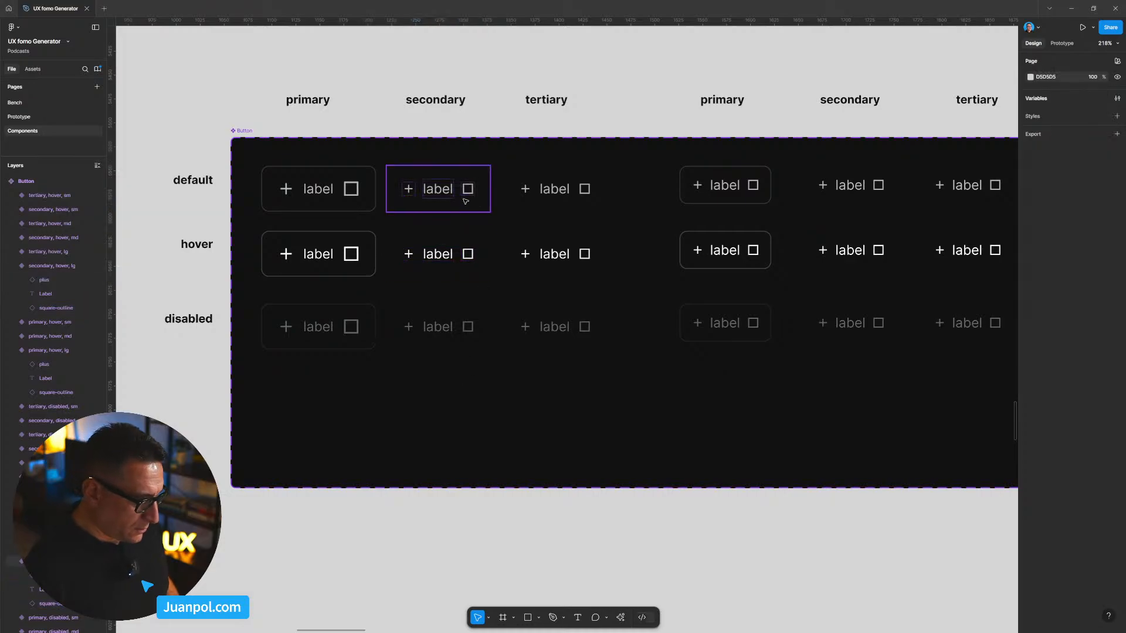
Step: Resize the plus and square icons in the default secondary lg variant to 20 by 20
double_click(467, 192)
left_click(409, 189, "shift")
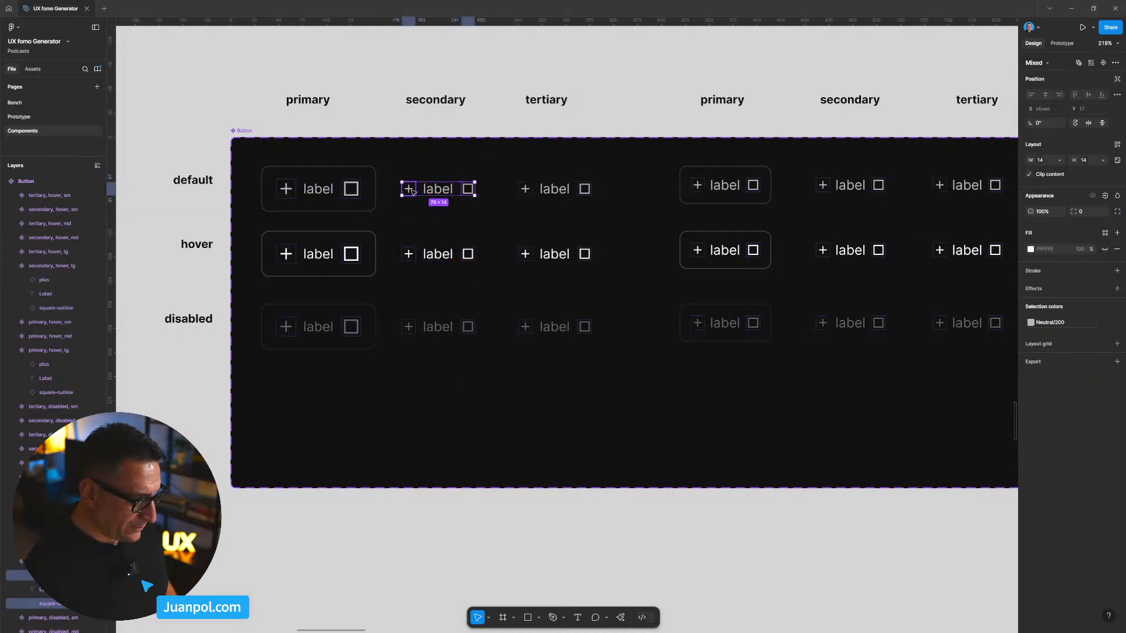
left_click(1050, 161)
type("20")
left_click(1092, 160)
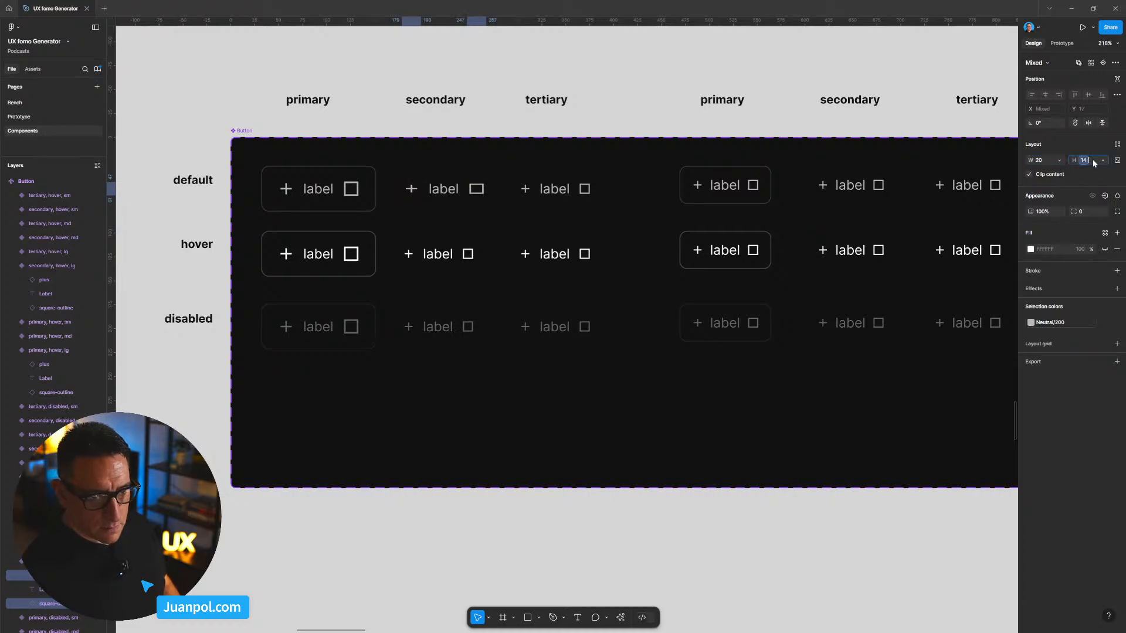
type("20")
key("Return")
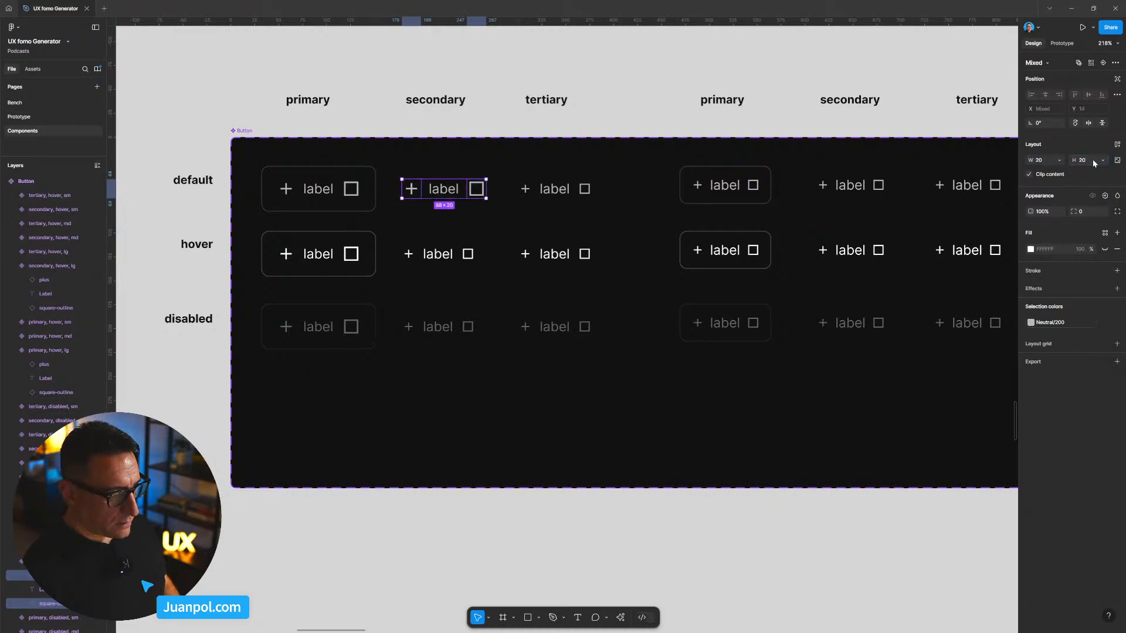
Step: Resize the plus and square icons in the hover secondary lg variant to 20 by 20
left_click(409, 253)
left_click(468, 254, "shift")
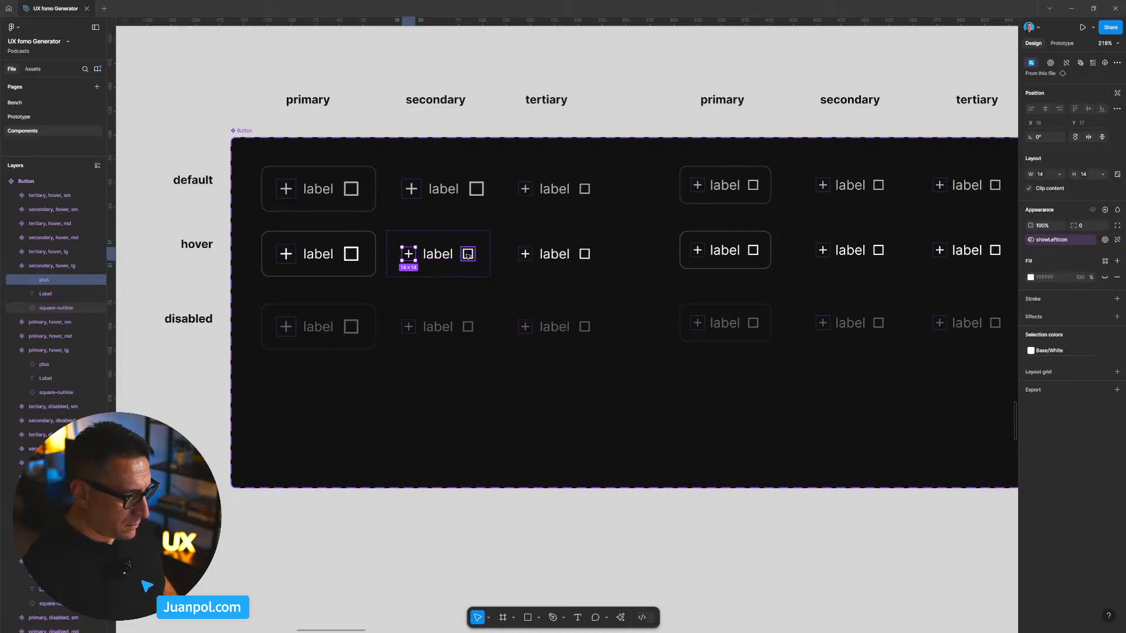
left_click(1051, 160)
type("20")
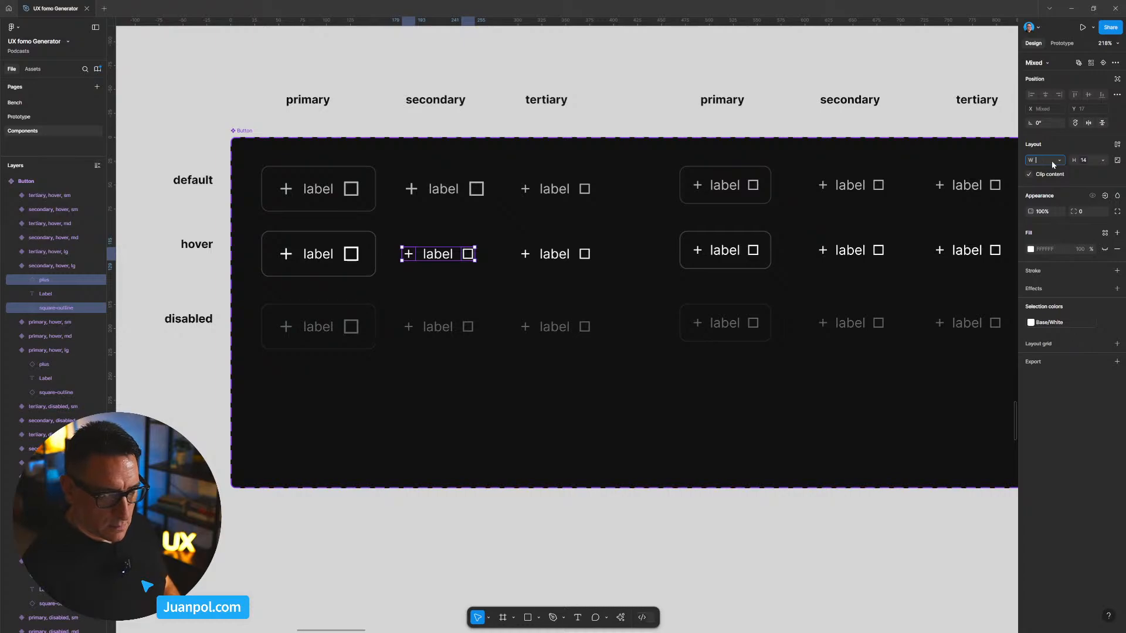
key("Tab")
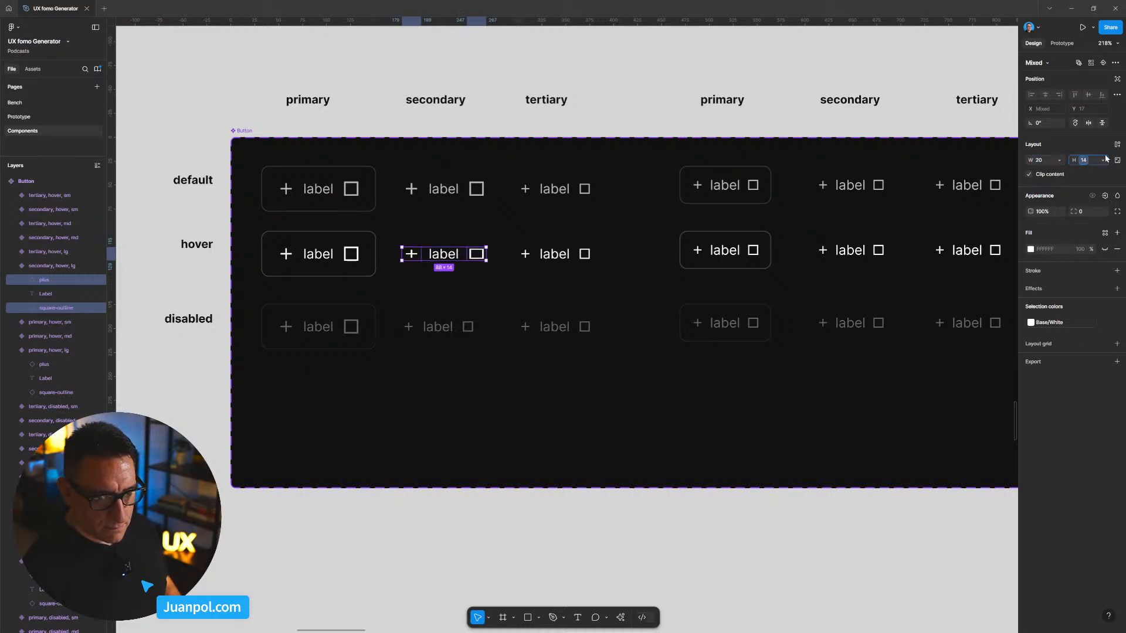
type("20")
key("Return")
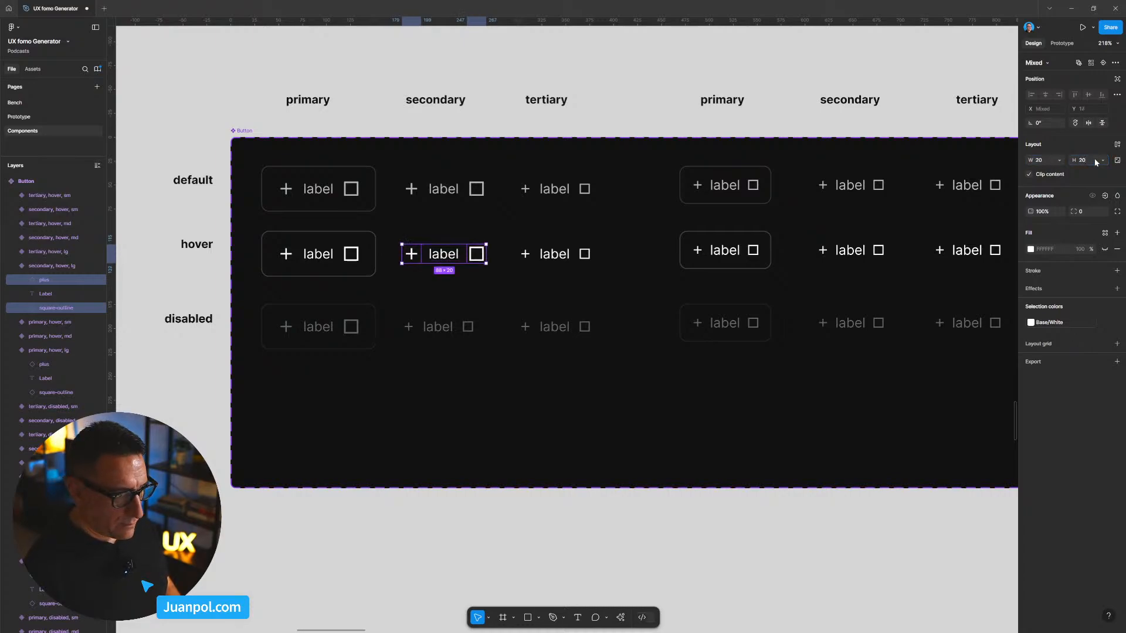
Step: Resize the plus and square icons in the disabled secondary lg variant to 20 by 20
left_click(409, 327, "ctrl")
left_click(469, 327, "ctrl+shift")
left_click(1048, 163)
key("BackSpace")
type("20")
key("Return")
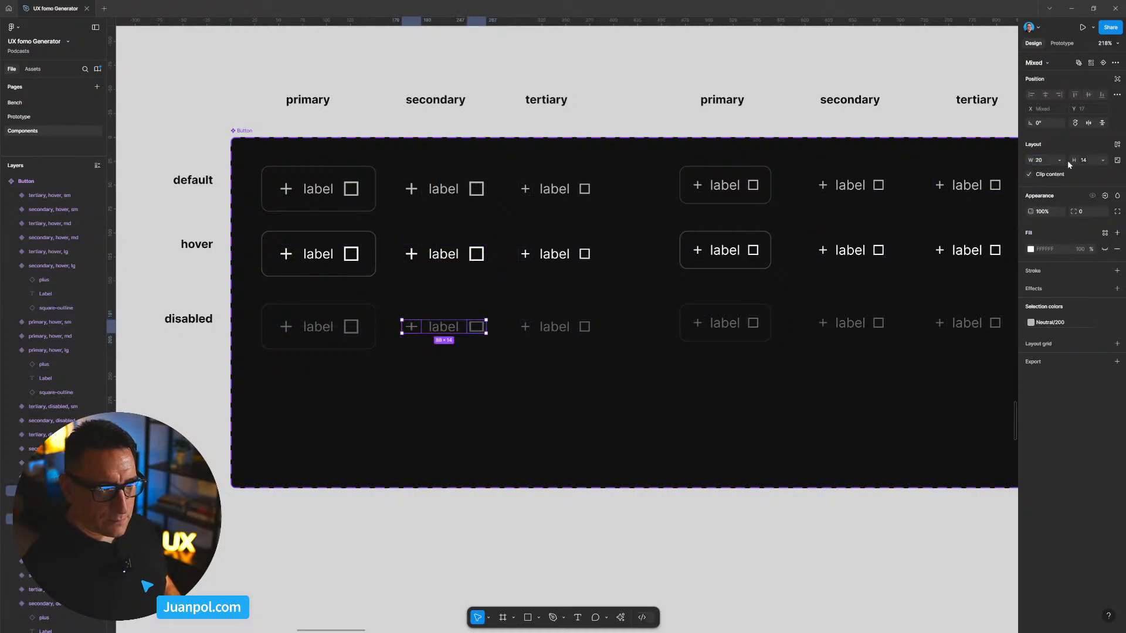
left_click(1090, 162)
key("BackSpace")
type("20")
key("Return")
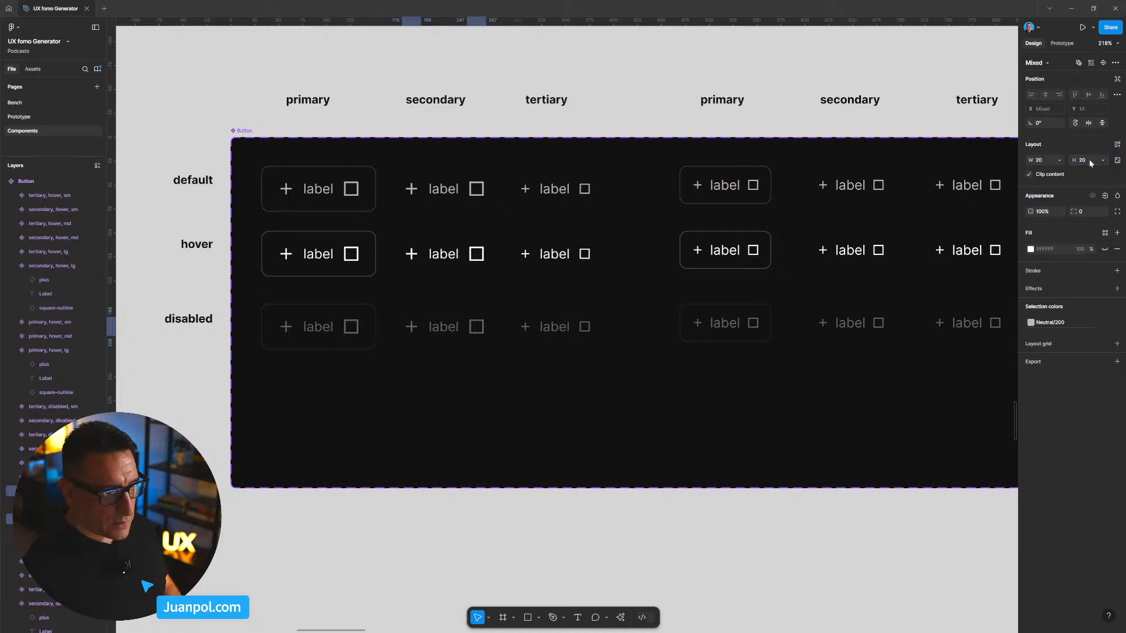
Step: Resize the plus and square icons in the default tertiary lg variant to 20 by 20
left_click(527, 190)
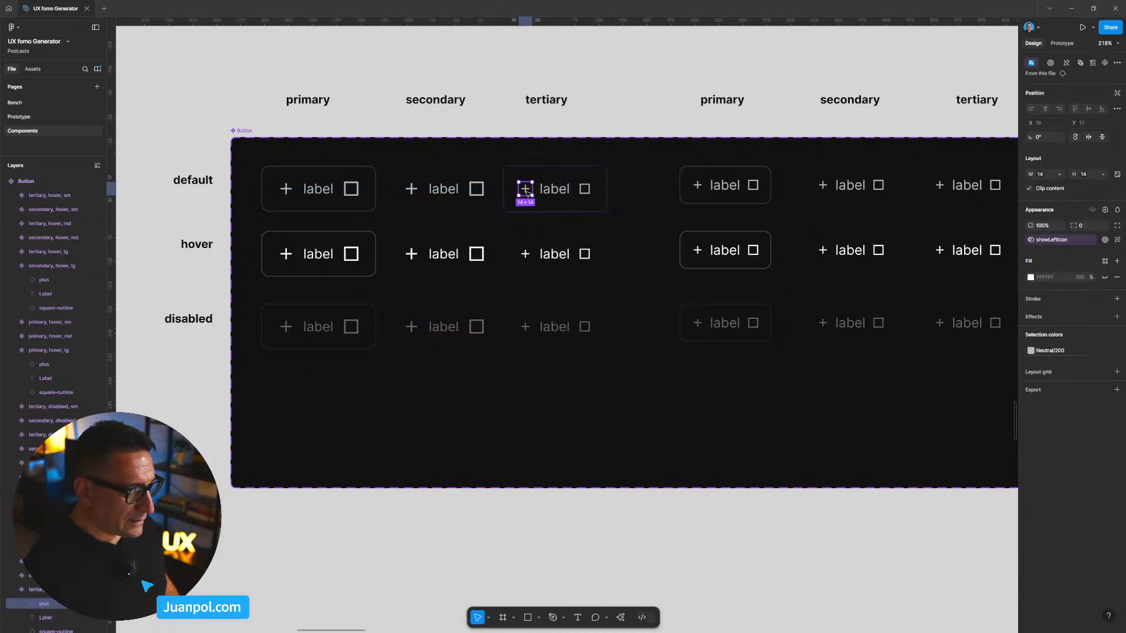
left_click(585, 188, "shift")
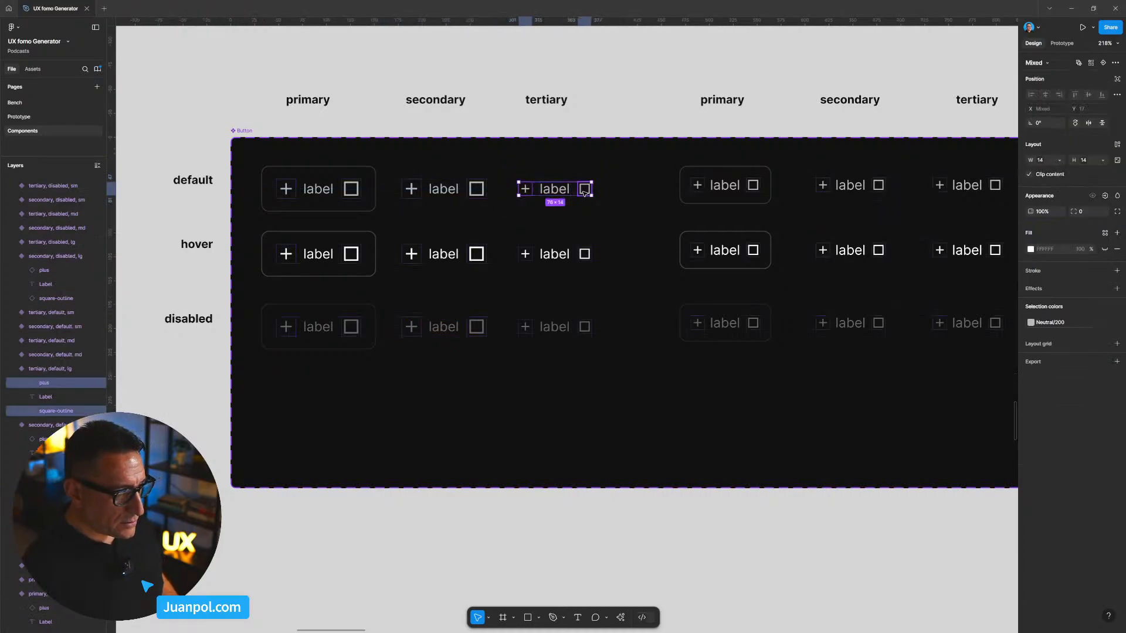
left_click(1050, 157)
type("20")
left_click(1086, 161)
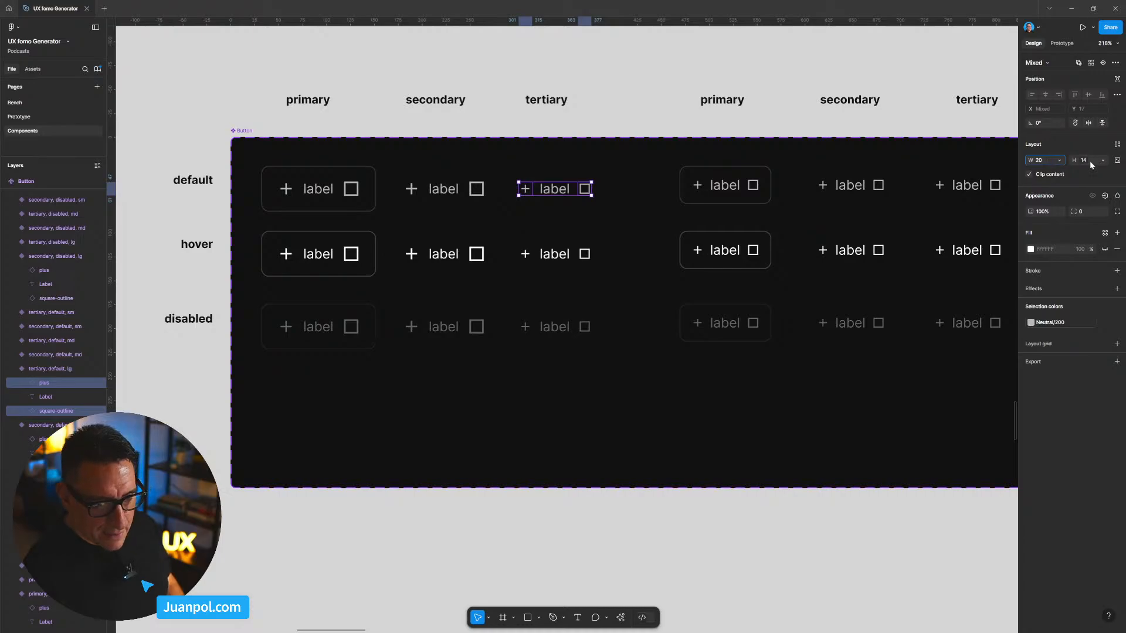
key("Return")
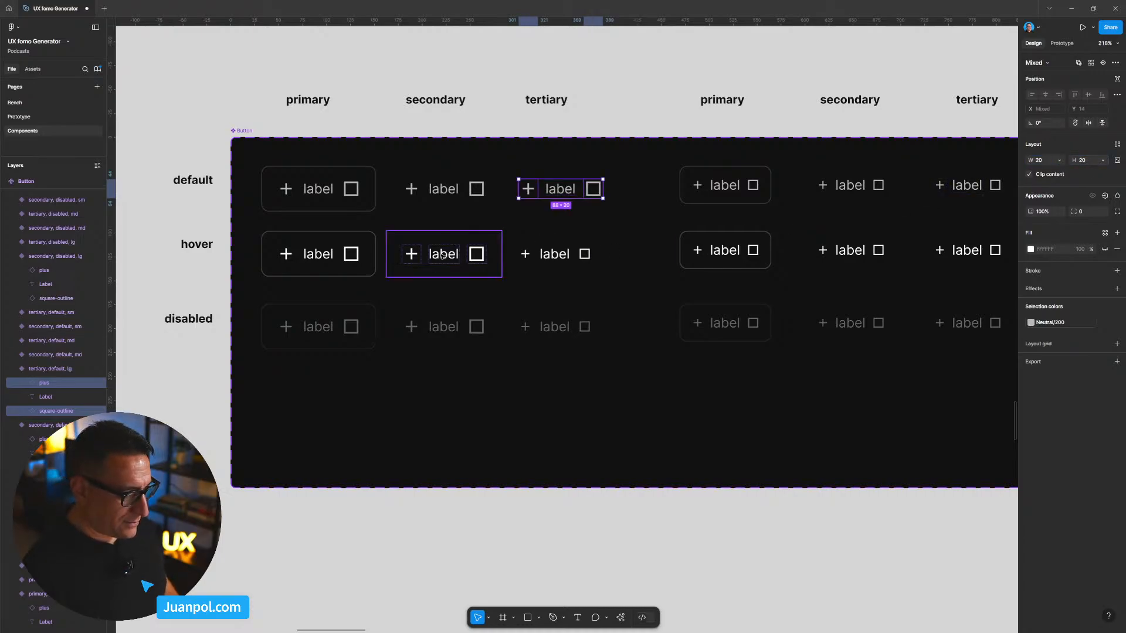
Step: Resize the plus and square icons in the hover tertiary lg variant to 20 by 20
left_click(526, 256)
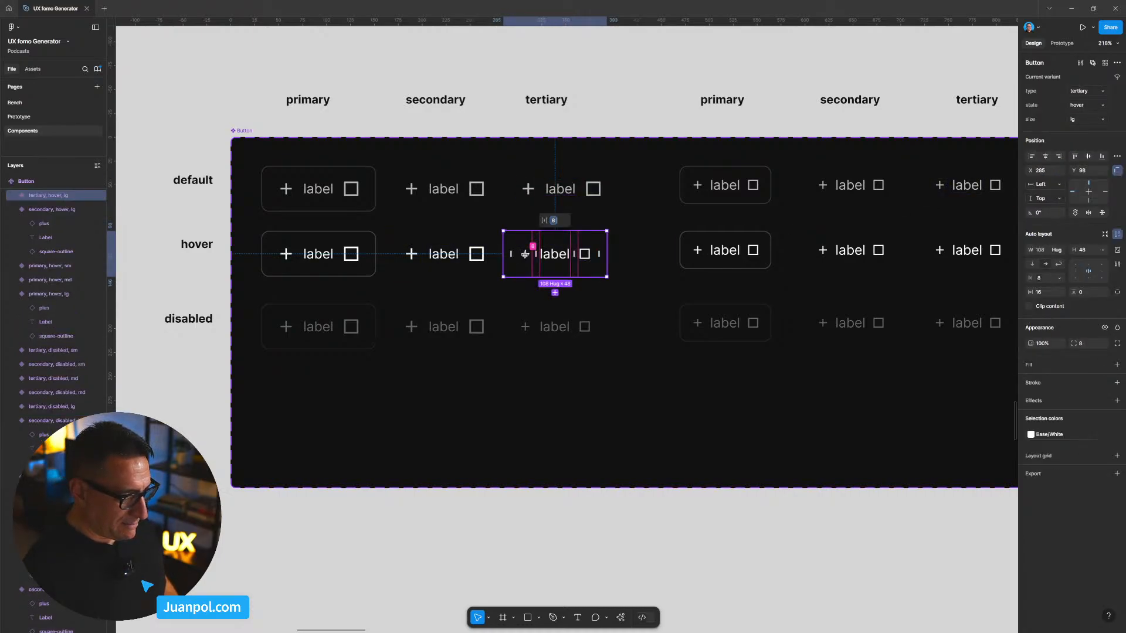
left_click(526, 254)
left_click(590, 255, "shift")
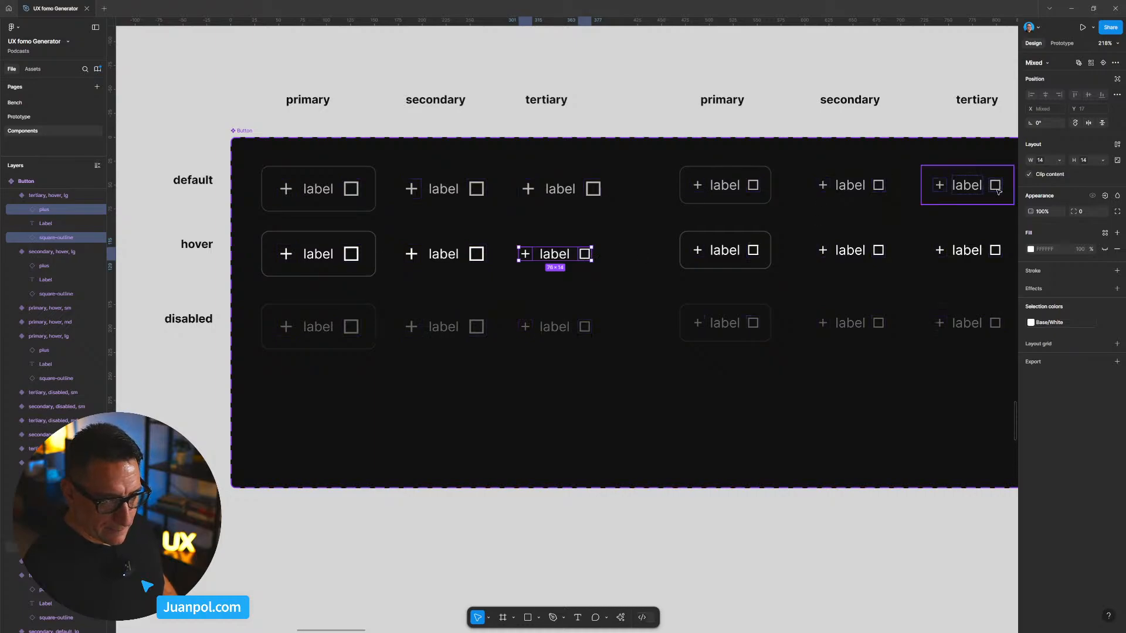
left_click(1050, 161)
key("BackSpace")
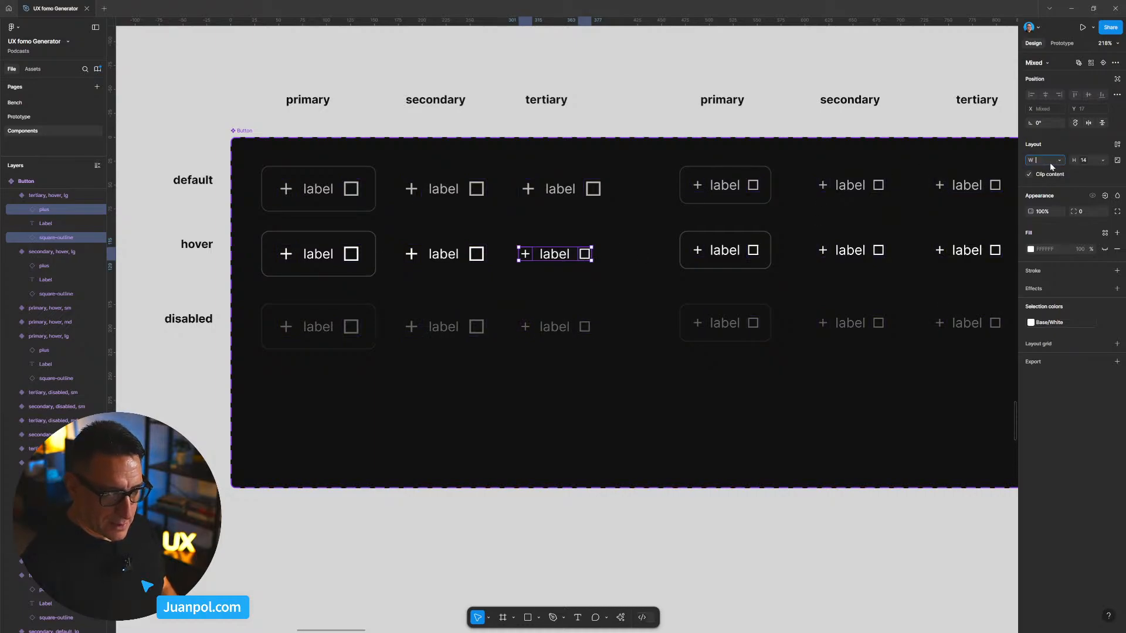
type("20")
left_click(1092, 161)
type("20")
key("Return")
key("Escape")
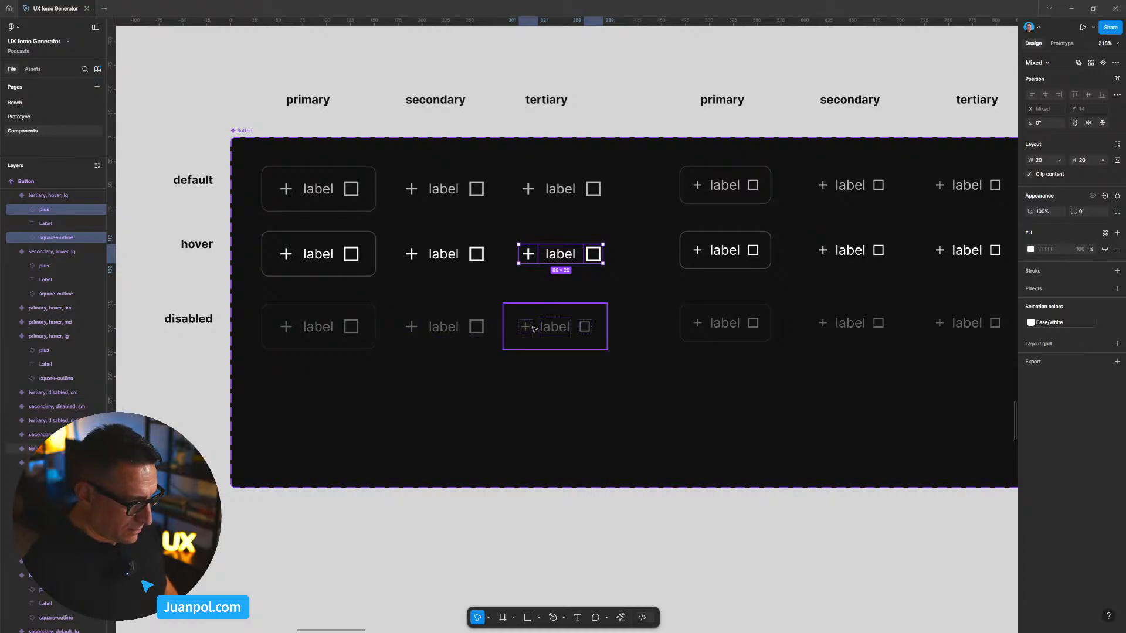
Step: Resize the plus and square icons in the disabled tertiary lg variant to 20 by 20
left_click(533, 329)
double_click(525, 327)
left_click(585, 326, "shift")
left_click(1050, 161)
type("20")
left_click(1090, 163)
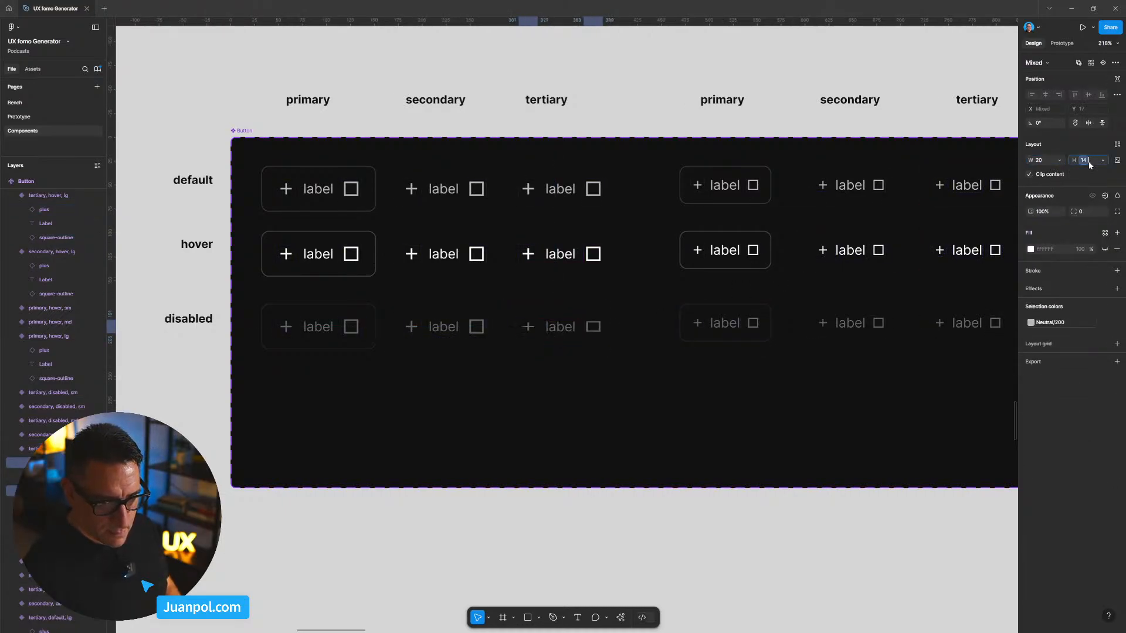
key("Return")
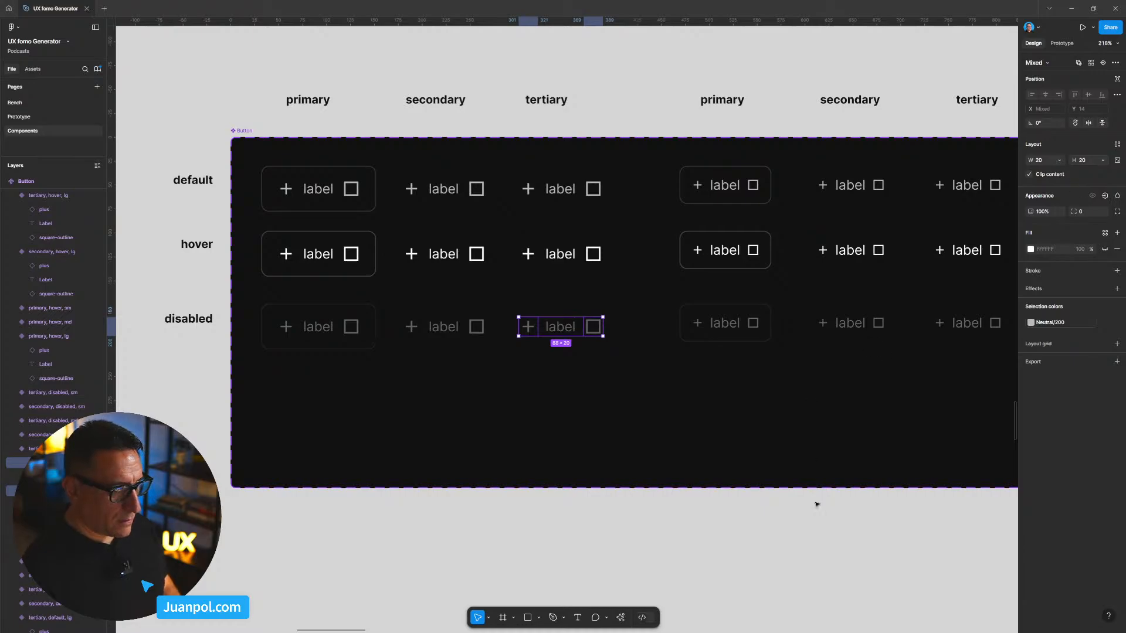
key("Escape")
Step: Resize the plus and square icons in all default, hover and disabled md variants of primary, secondary and tertiary to 18 by 18 together
scroll(351, 263, "right", 4)
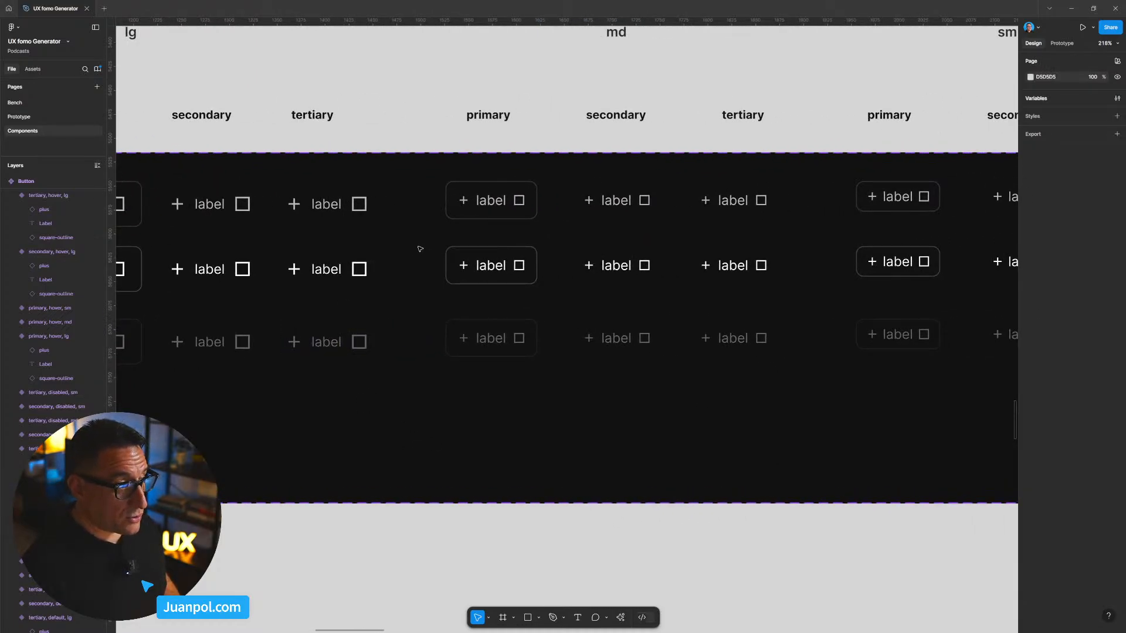
left_click(464, 204)
left_click(464, 200)
left_click(519, 201, "shift")
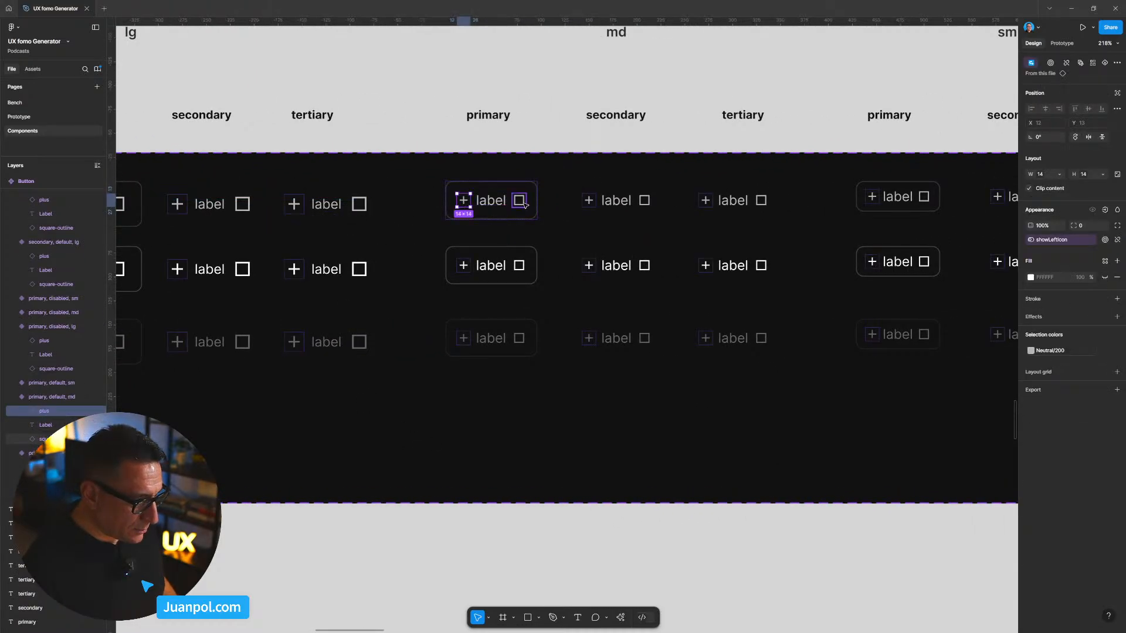
left_click(591, 201, "shift")
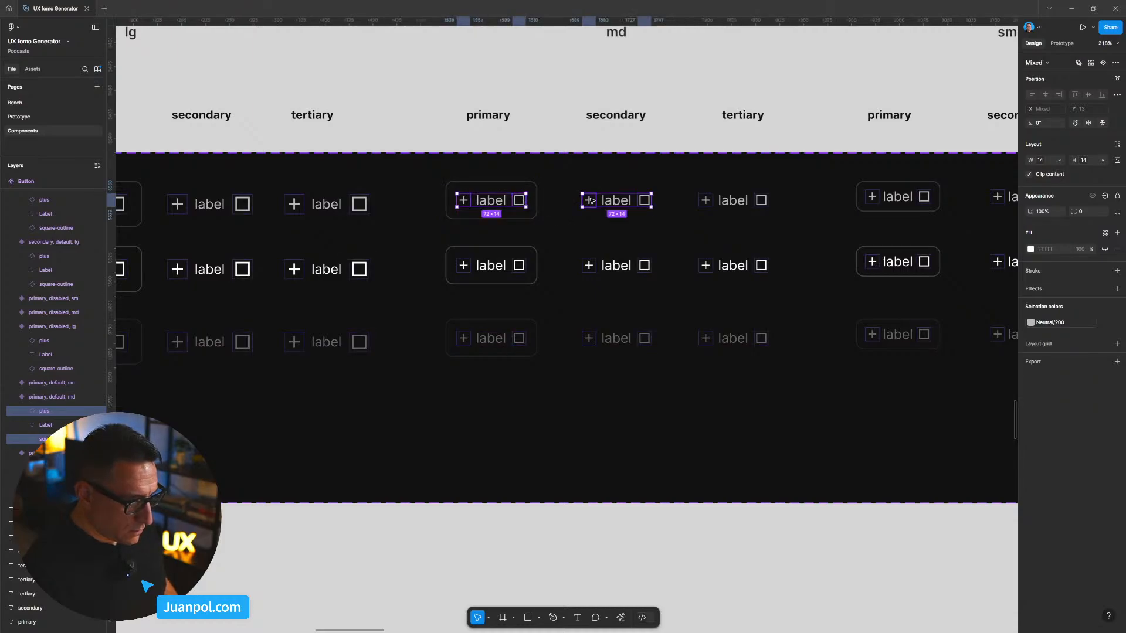
left_click(644, 200, "ctrl+shift")
left_click(589, 200, "ctrl+shift")
left_click(706, 201, "ctrl+shift")
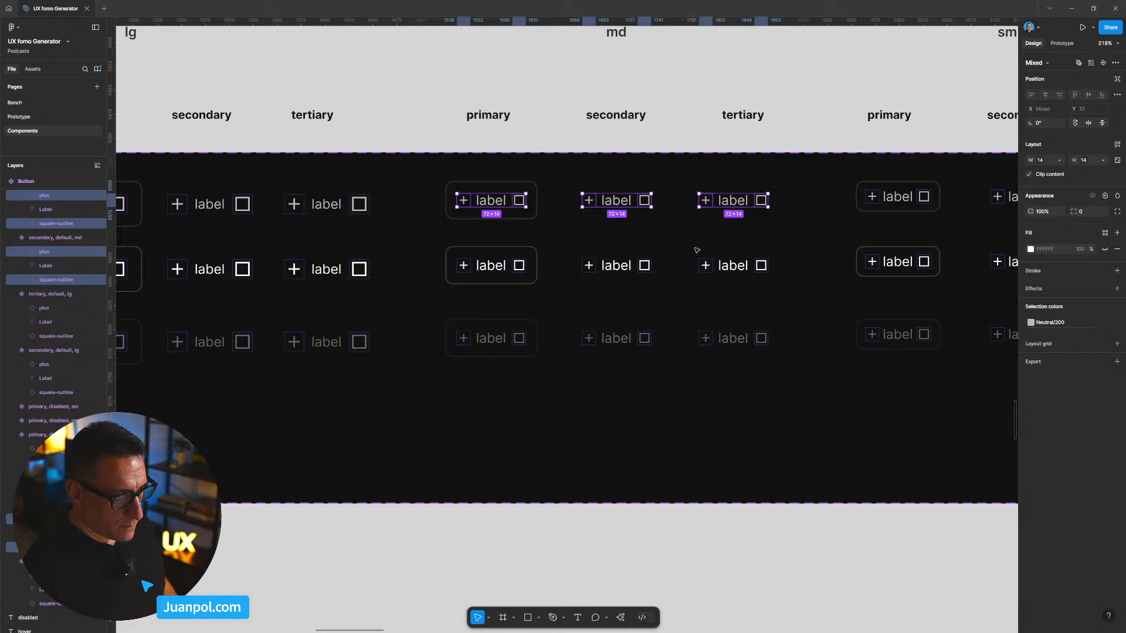
left_click(519, 265, "ctrl+shift")
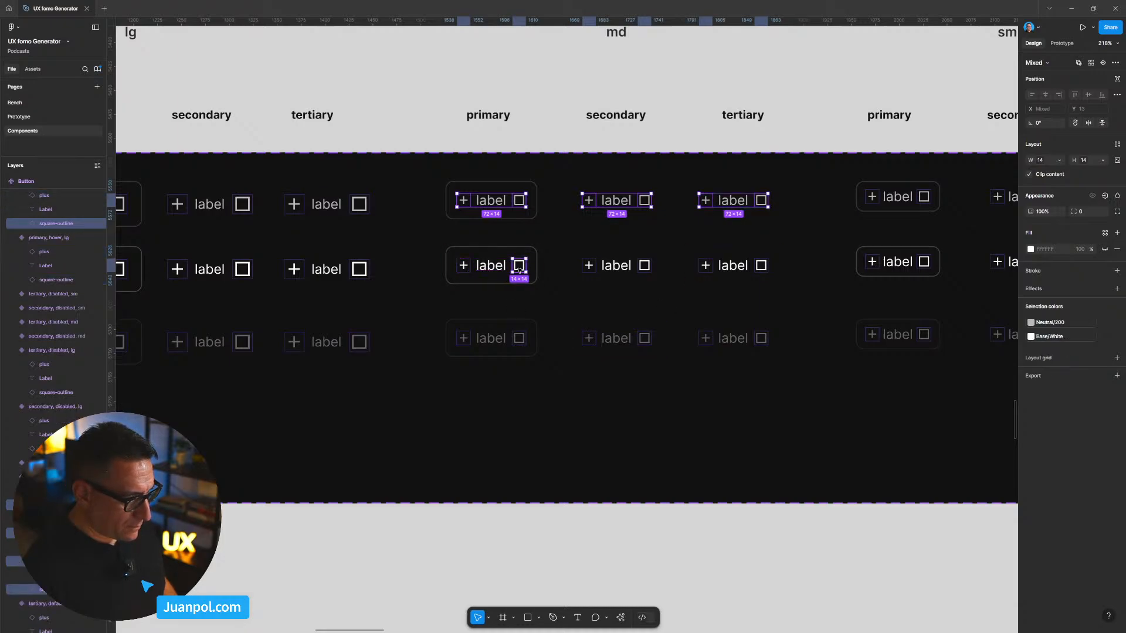
left_click(464, 267, "ctrl+shift")
left_click(588, 267, "ctrl+shift")
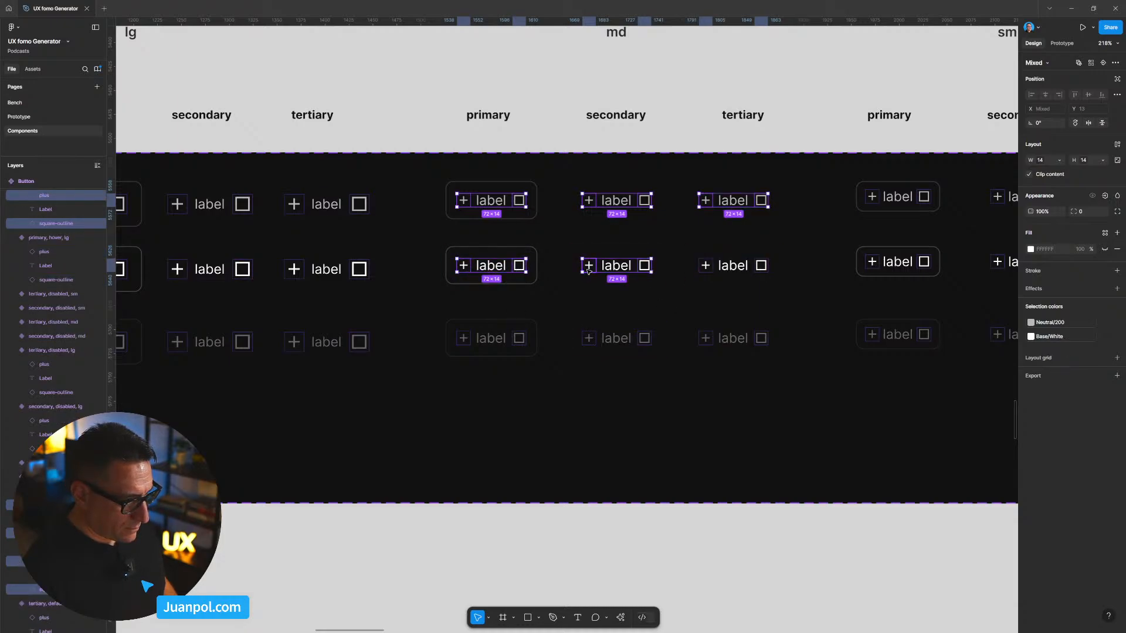
left_click(645, 265, "ctrl+shift")
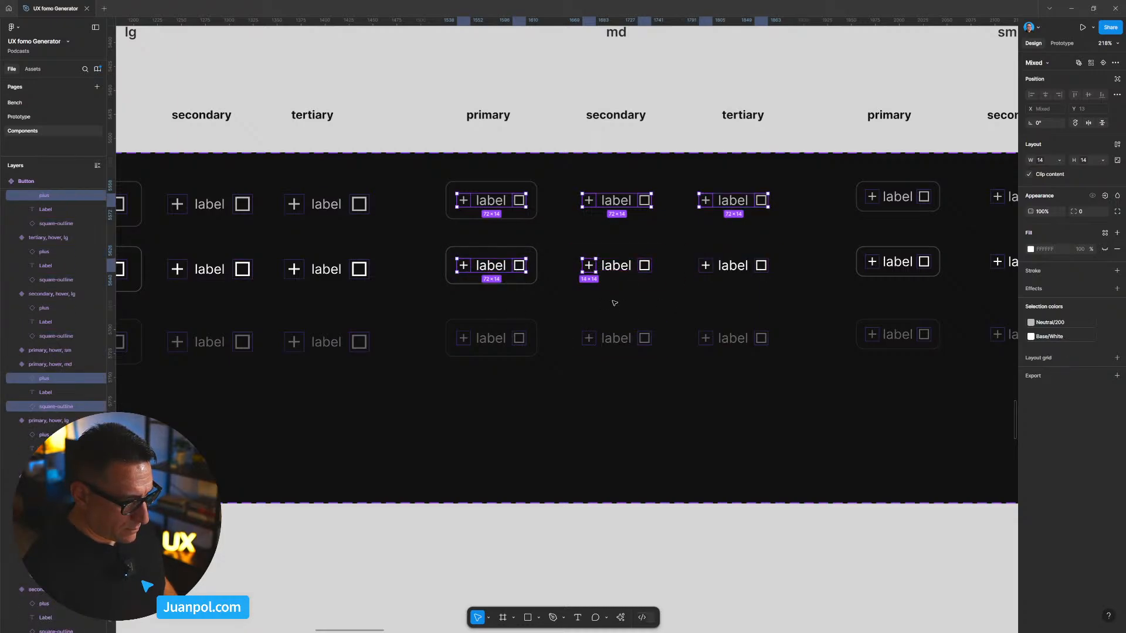
left_click(645, 265, "ctrl+shift")
left_click(762, 265, "ctrl+shift")
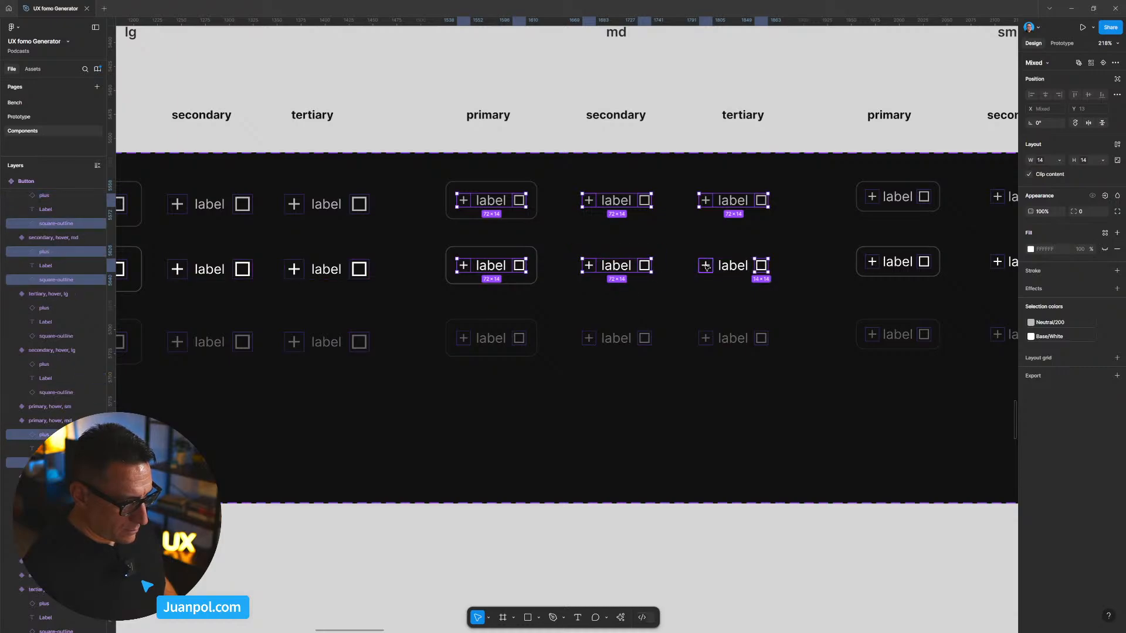
left_click(761, 266, "ctrl+shift")
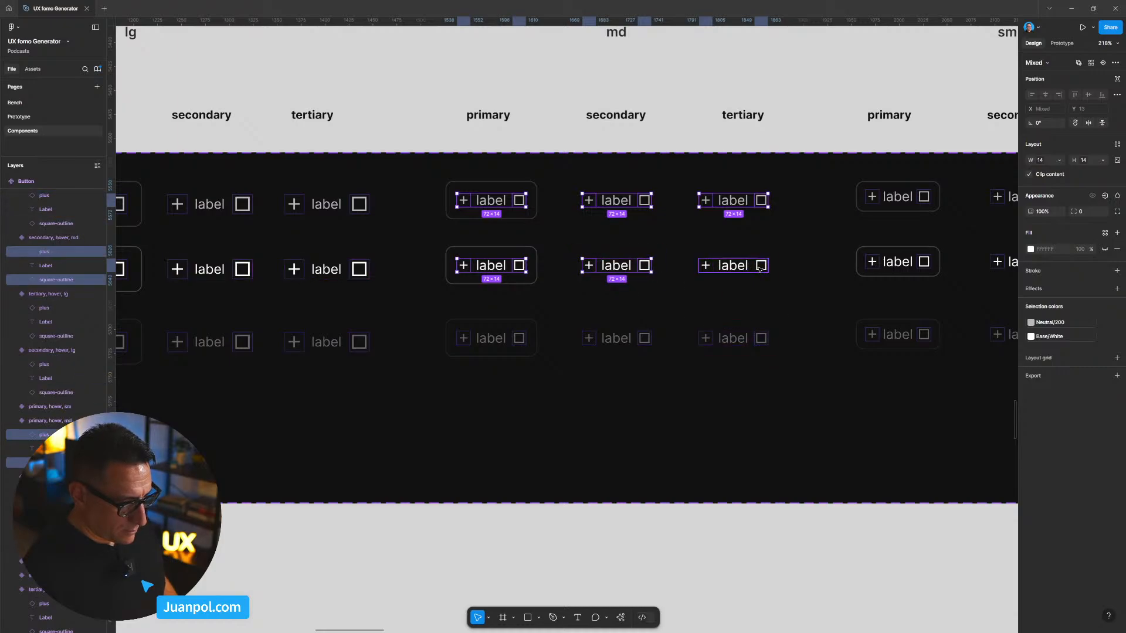
left_click(761, 266, "ctrl+shift")
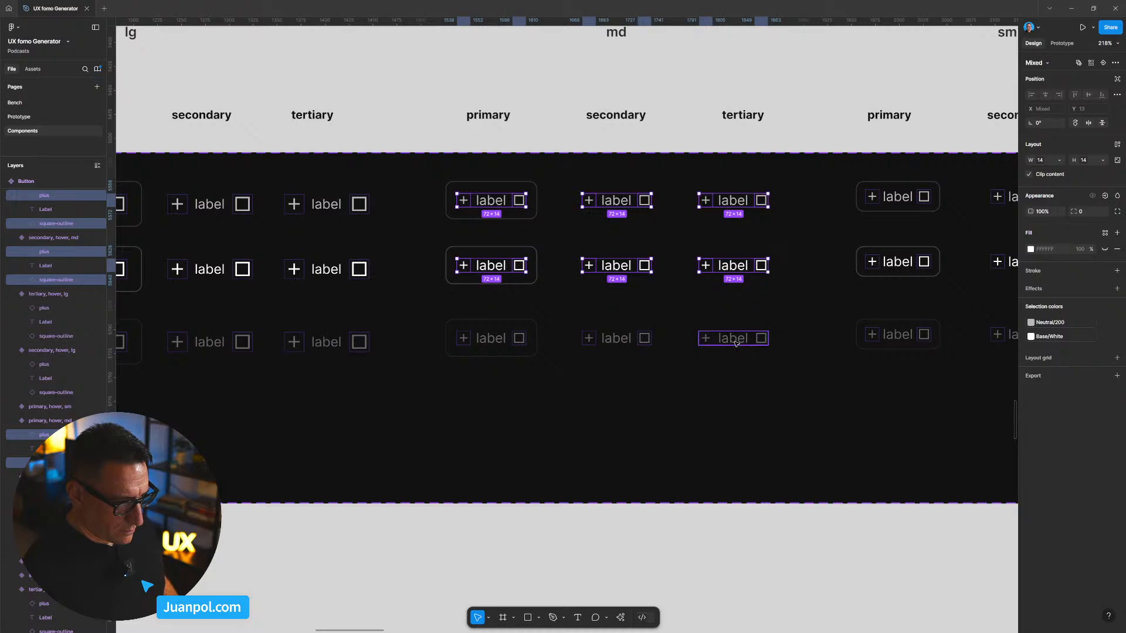
left_click(763, 341, "ctrl+shift")
left_click(761, 342, "ctrl+shift")
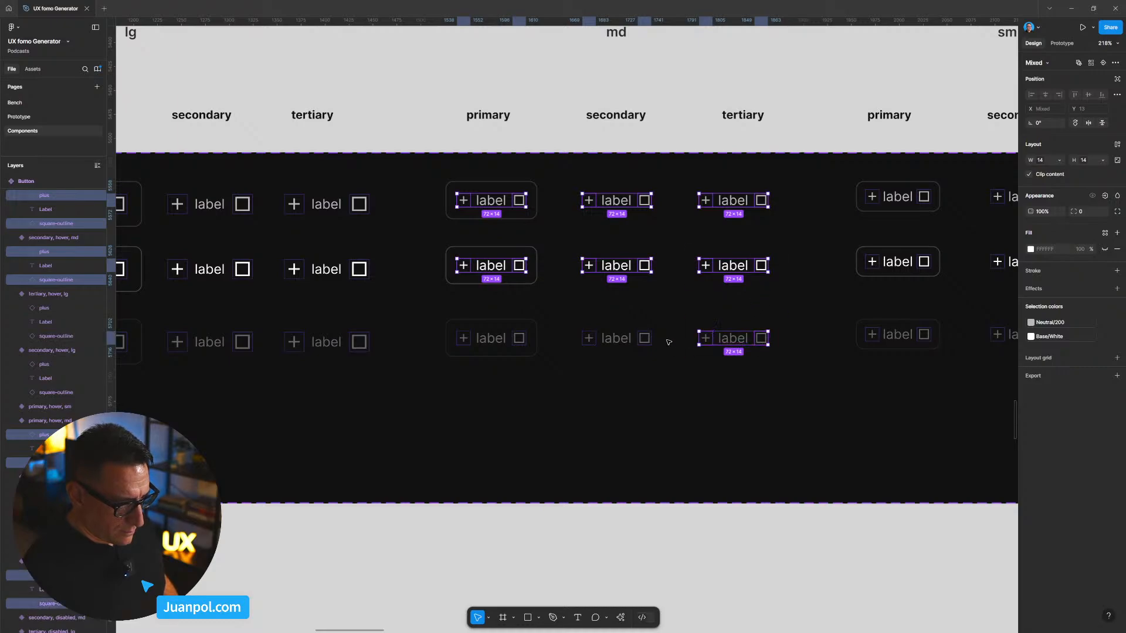
left_click(588, 339, "ctrl+shift")
left_click(645, 341, "ctrl+shift")
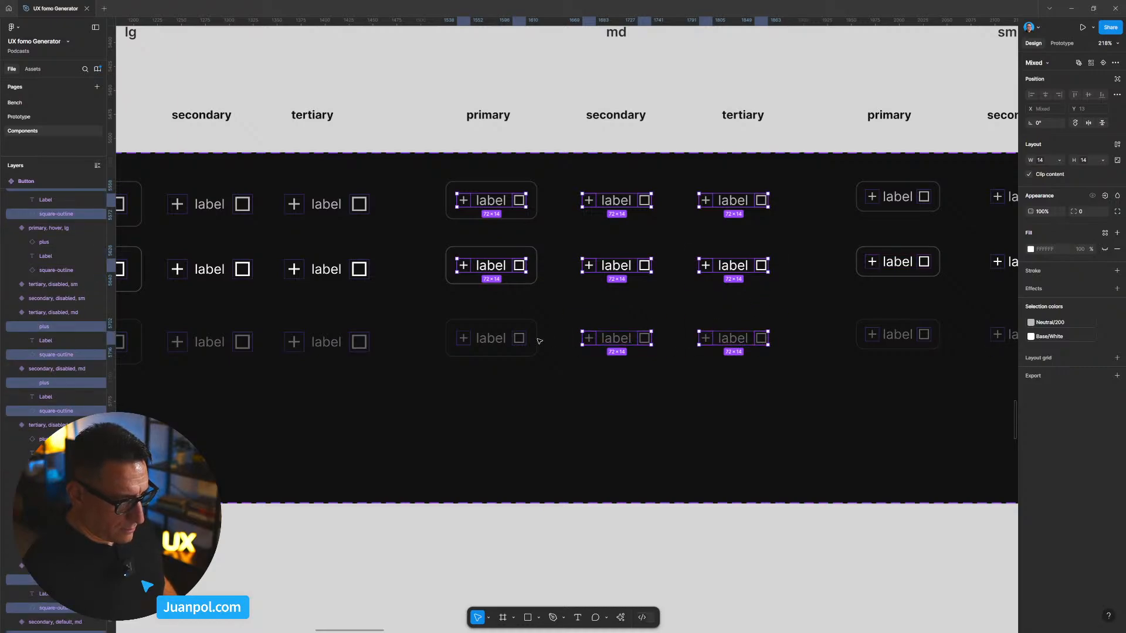
left_click(491, 338, "ctrl+shift")
left_click(492, 338, "ctrl+shift")
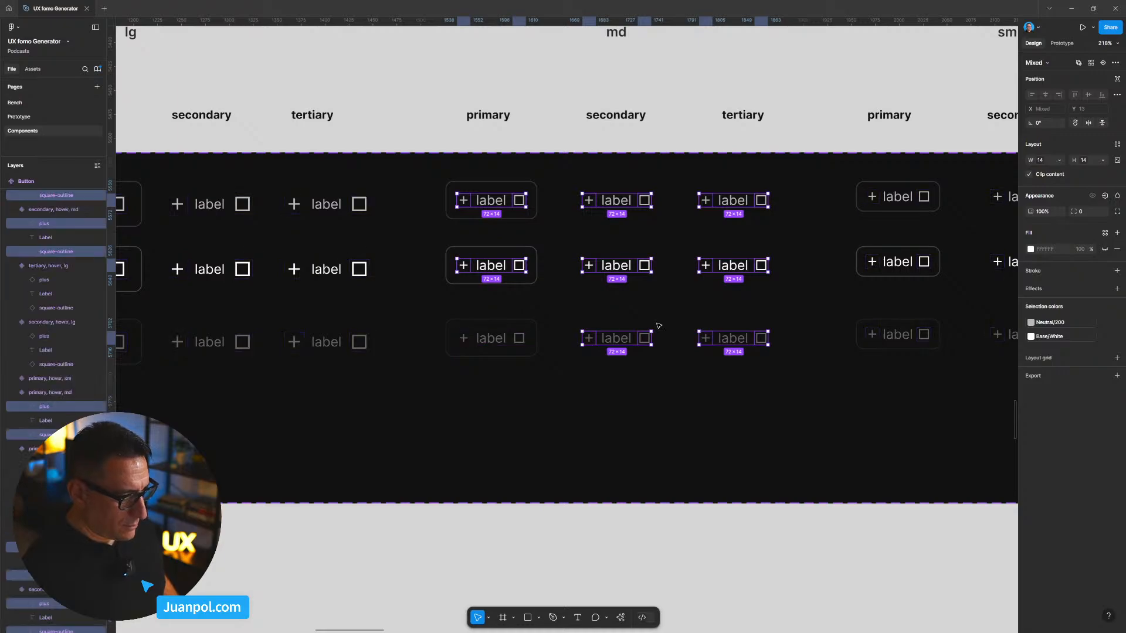
left_click(491, 339, "ctrl+shift")
left_click(463, 339, "ctrl+shift")
left_click(519, 339, "ctrl+shift")
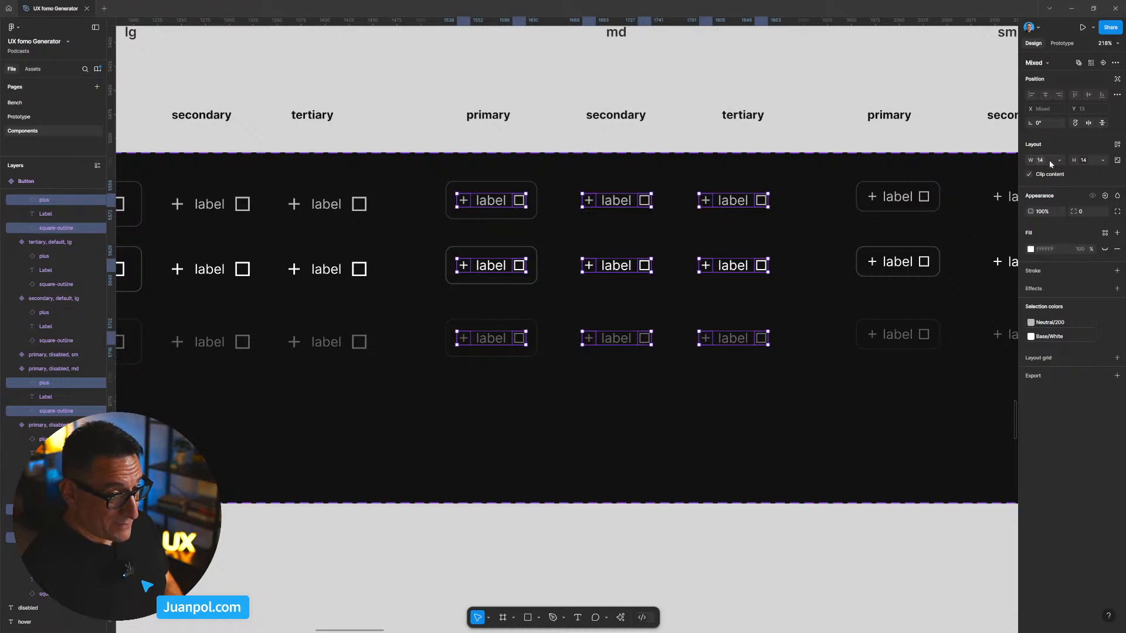
type("18")
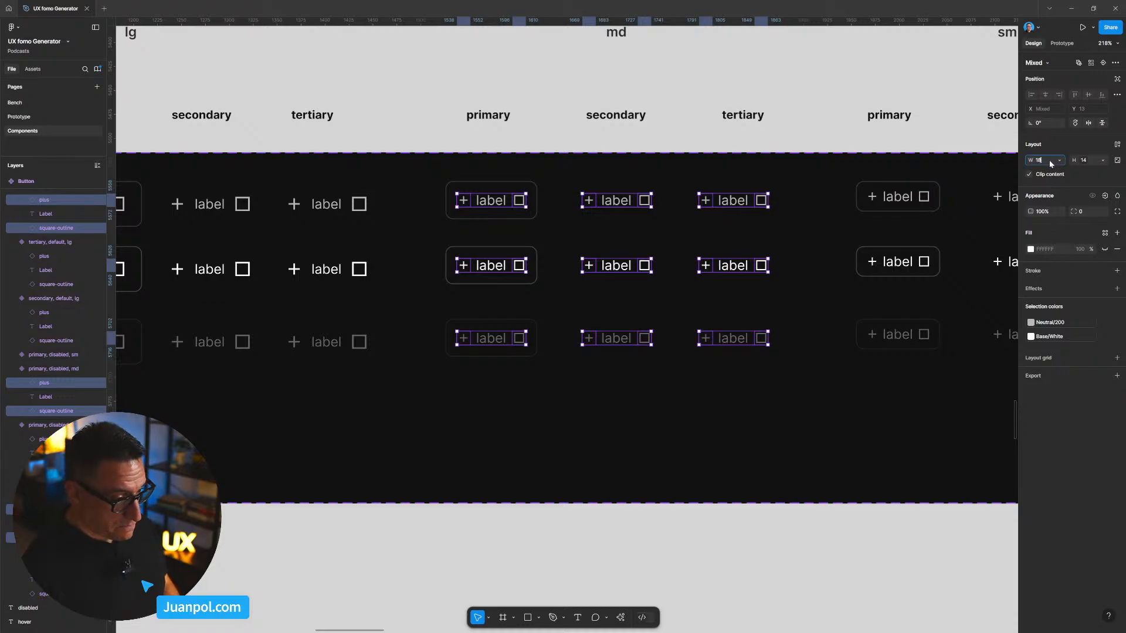
key("Return")
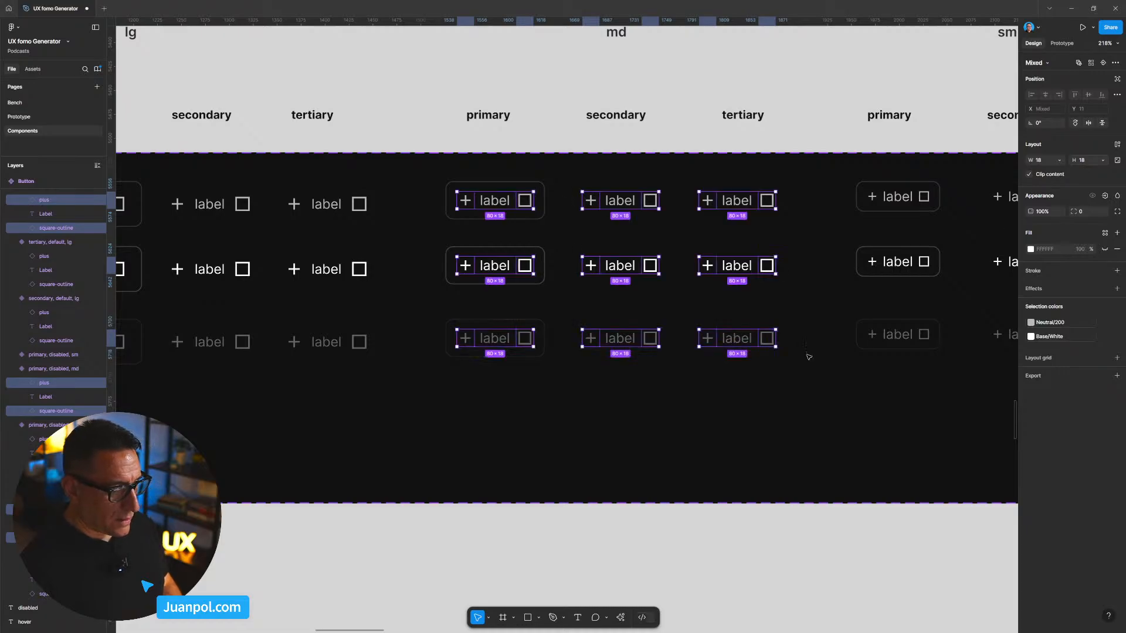
scroll(786, 403, "down", 2, "ctrl")
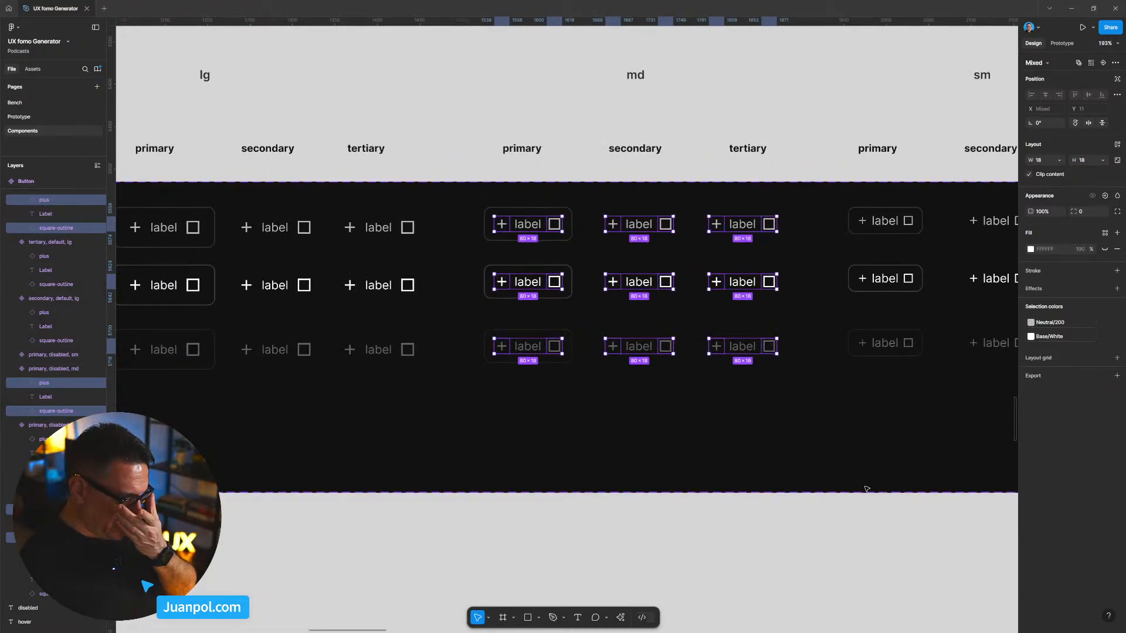
left_click(891, 508)
Step: Resize the plus and square icons in all default, hover and disabled sm variants of primary, secondary and tertiary to 16 by 16 together
left_click_drag(918, 508, 727, 499)
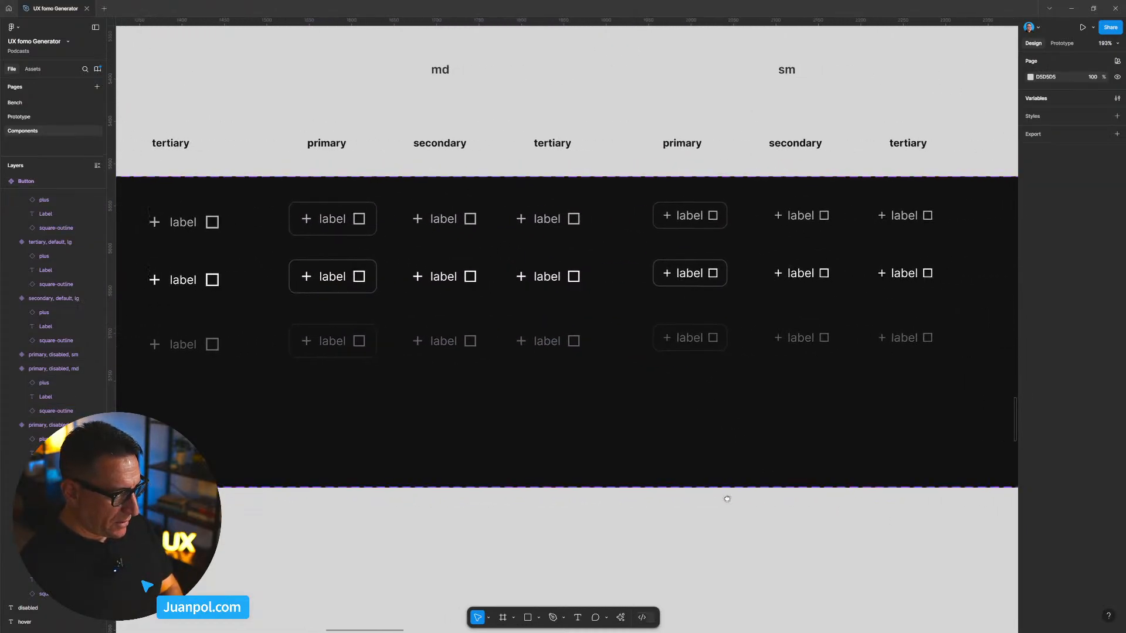
left_click_drag(703, 370, 626, 360)
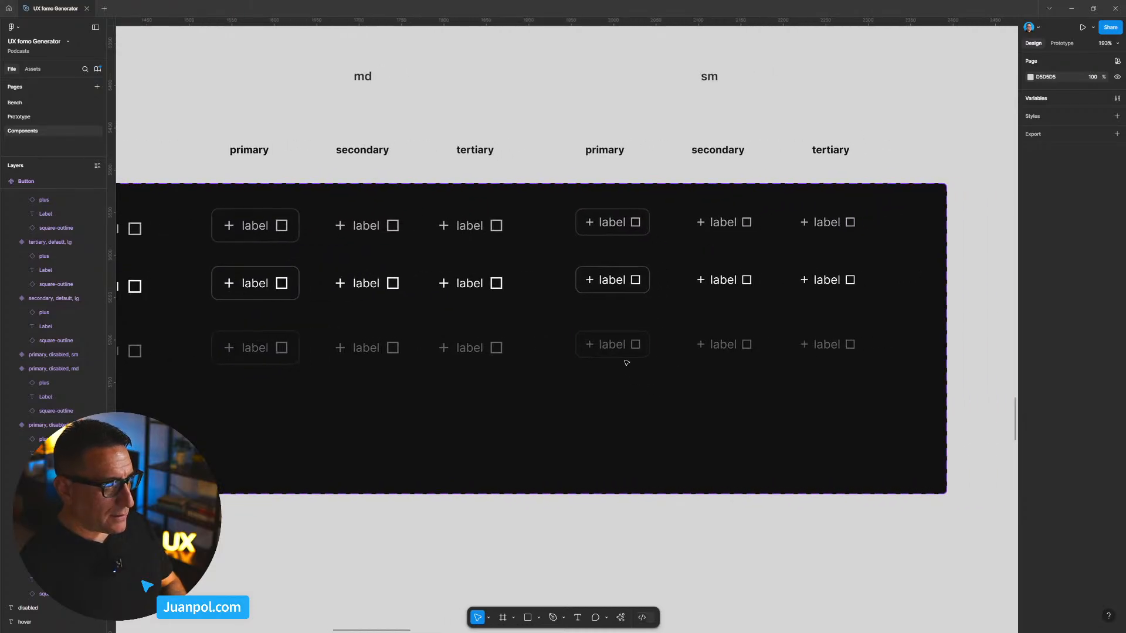
double_click(594, 224)
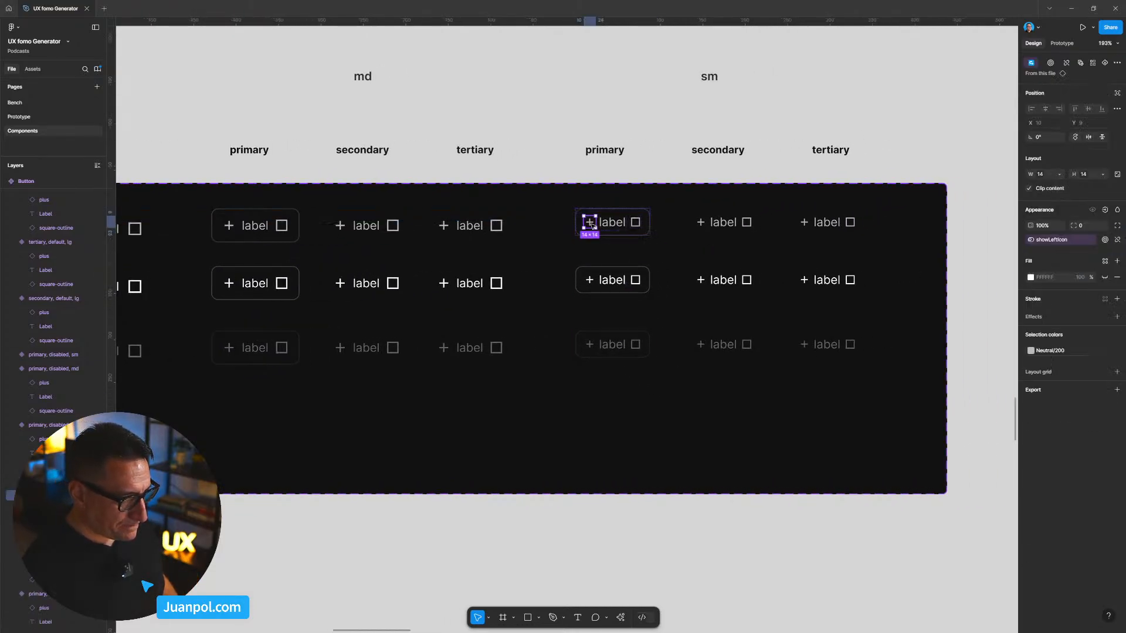
scroll(595, 224, "up", 3, "ctrl")
scroll(580, 235, "right", 3)
scroll(567, 249, "right", 1)
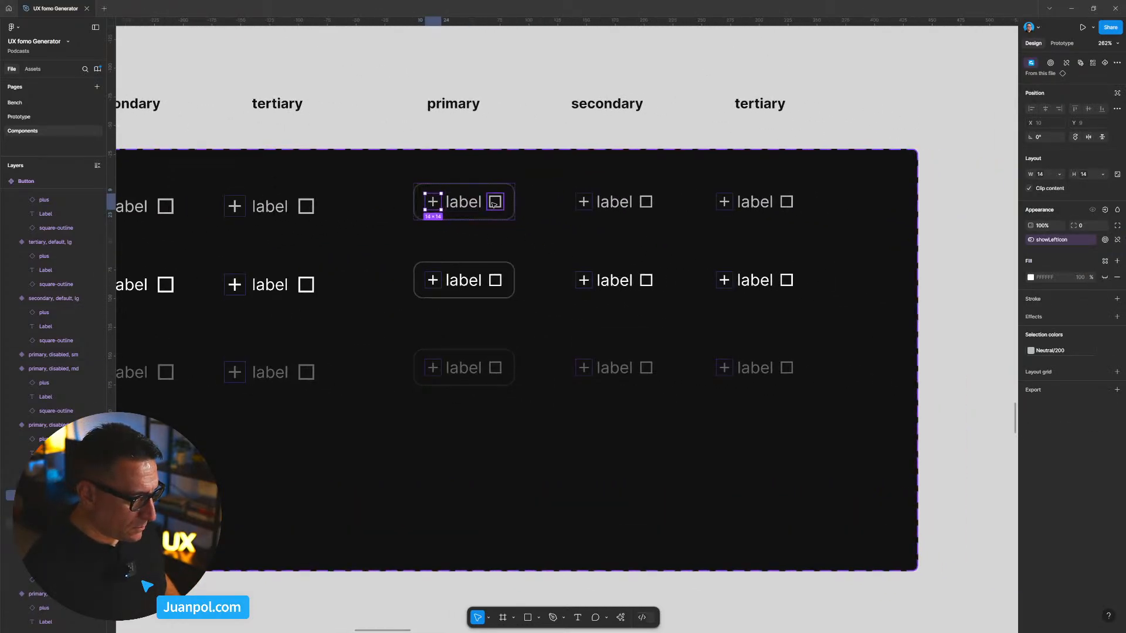
key("shift+Return")
left_click(432, 283, "shift")
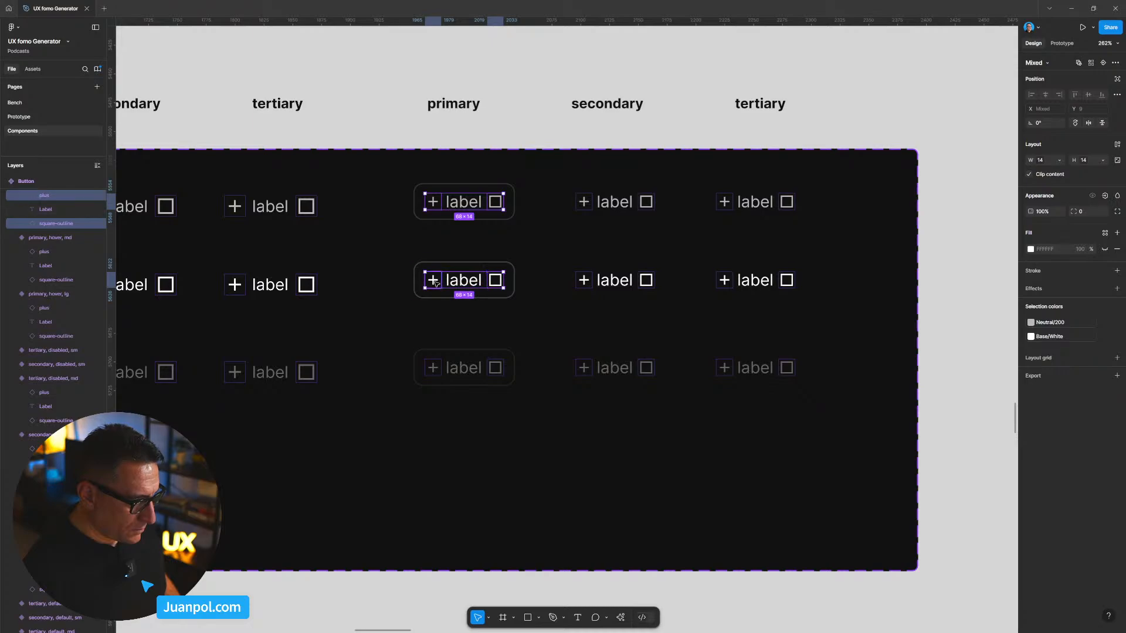
left_click(435, 368, "shift")
left_click(584, 369, "shift")
left_click(583, 370, "shift")
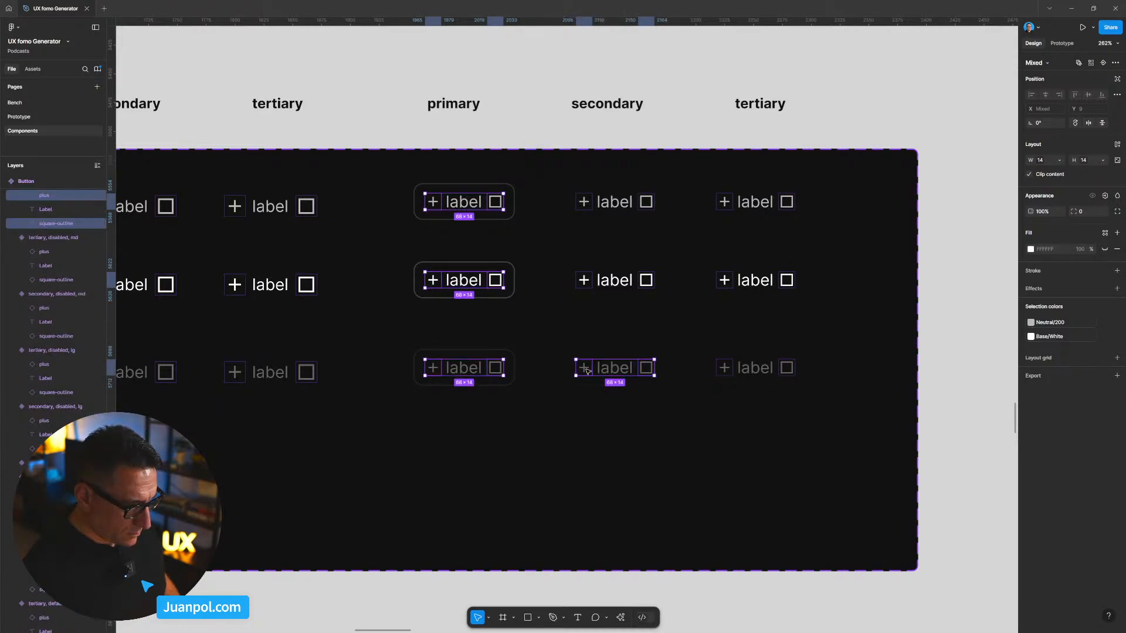
left_click(585, 281, "shift")
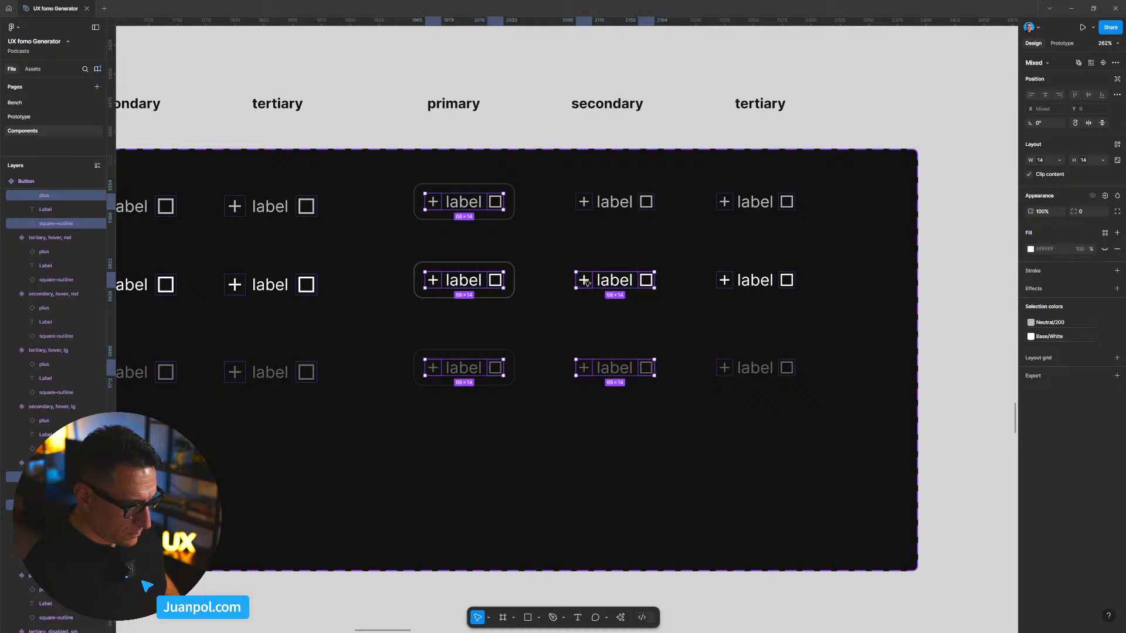
left_click(585, 203, "shift")
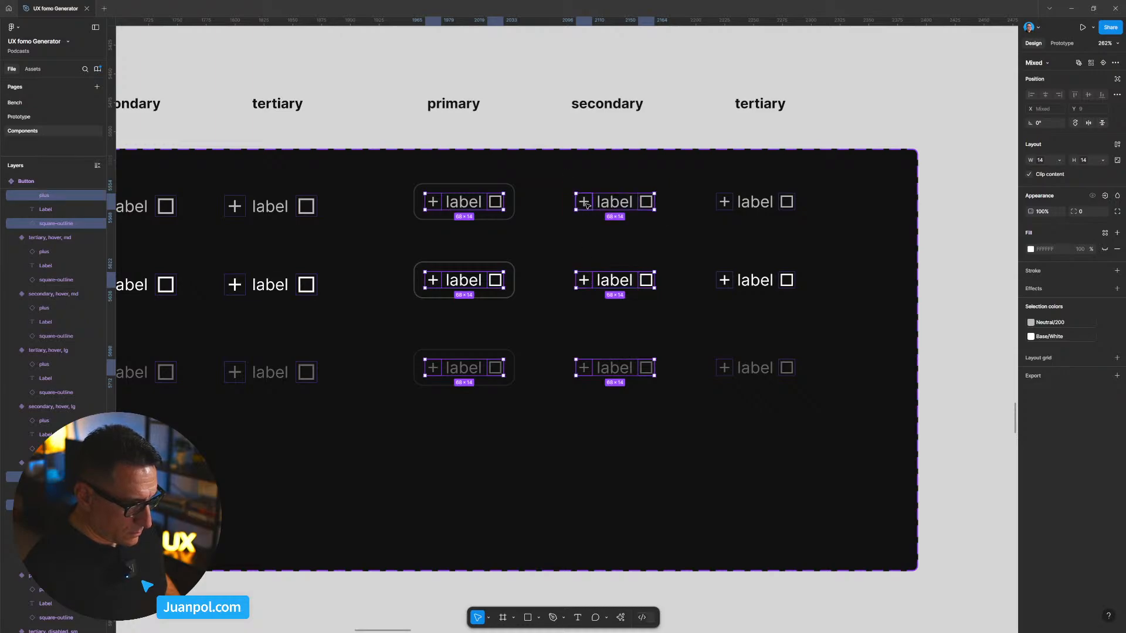
left_click(725, 205, "shift")
left_click(725, 281, "shift")
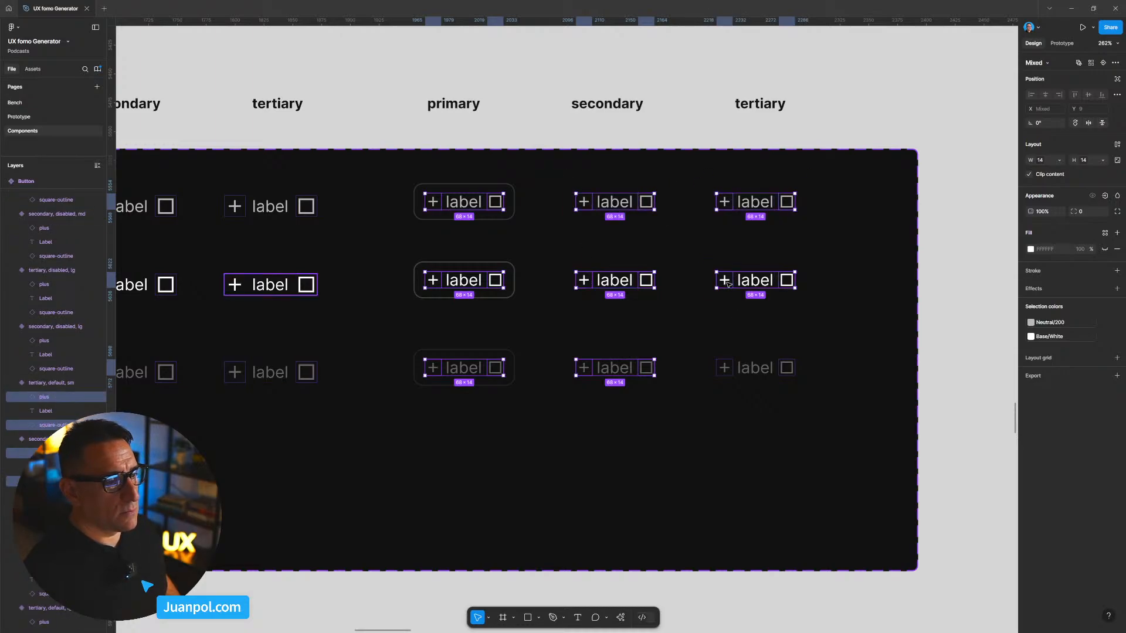
left_click(728, 367, "shift")
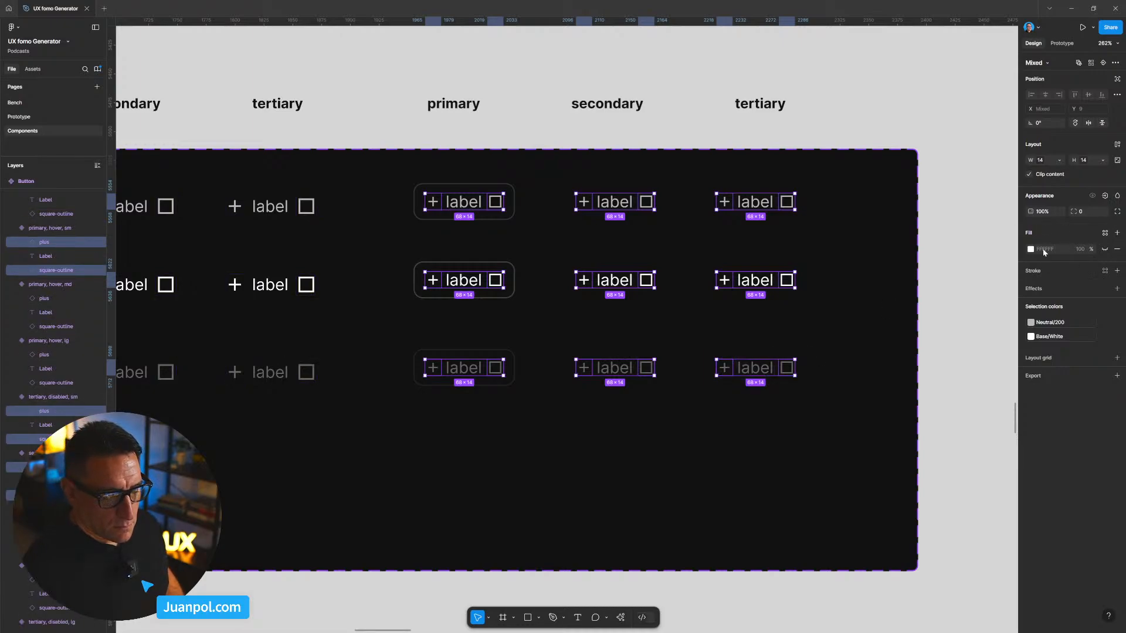
left_click(1053, 162)
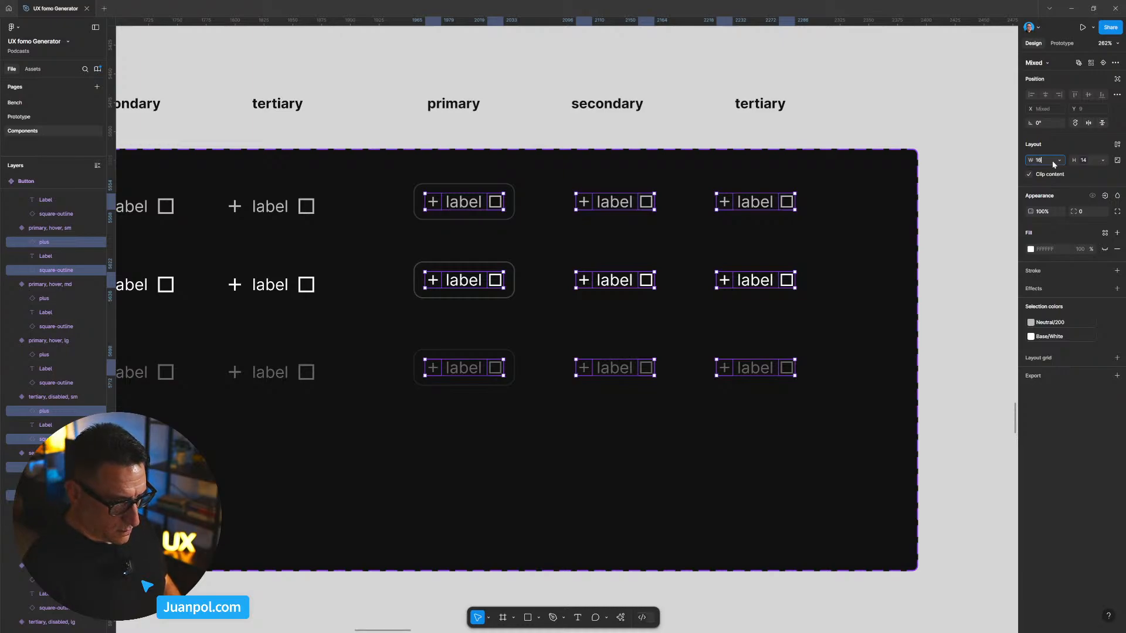
type("16")
key("Tab")
type("16")
key("Return")
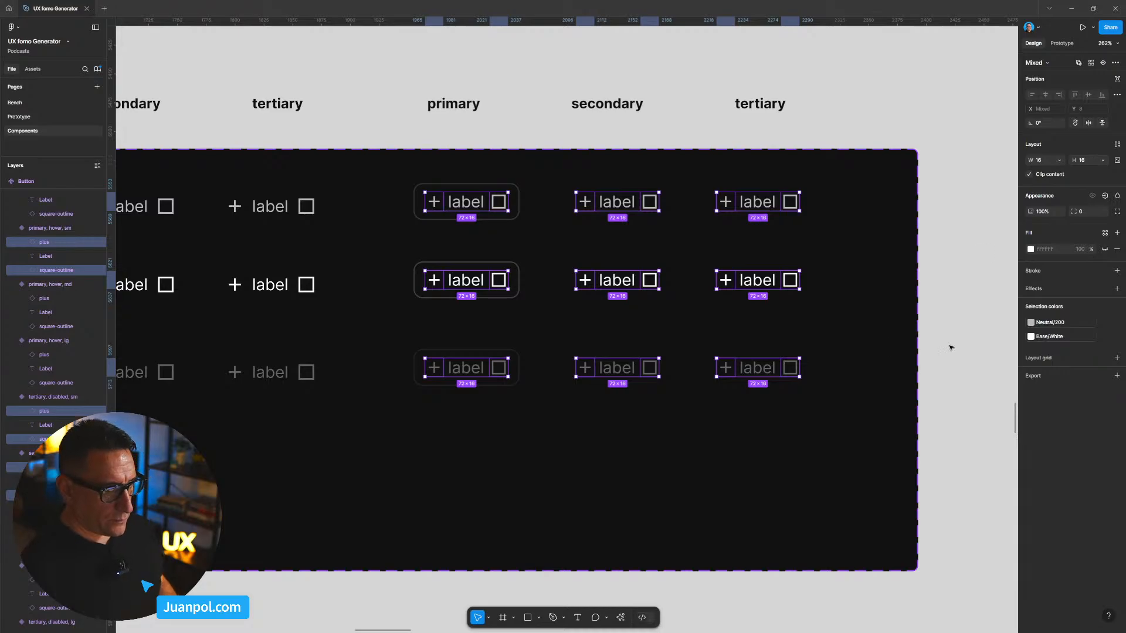
Step: Show the prototype interactions of the Button component set and examine its hover connections across the lg, md and sm variants
left_click(951, 348)
key("shift+0")
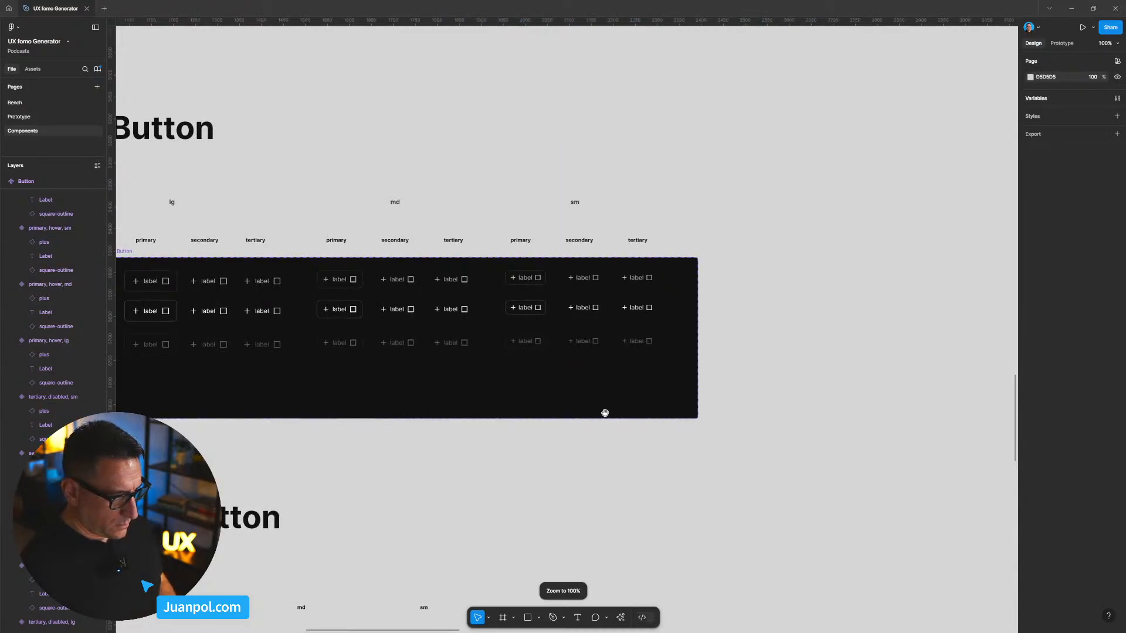
left_click_drag(601, 413, 754, 415)
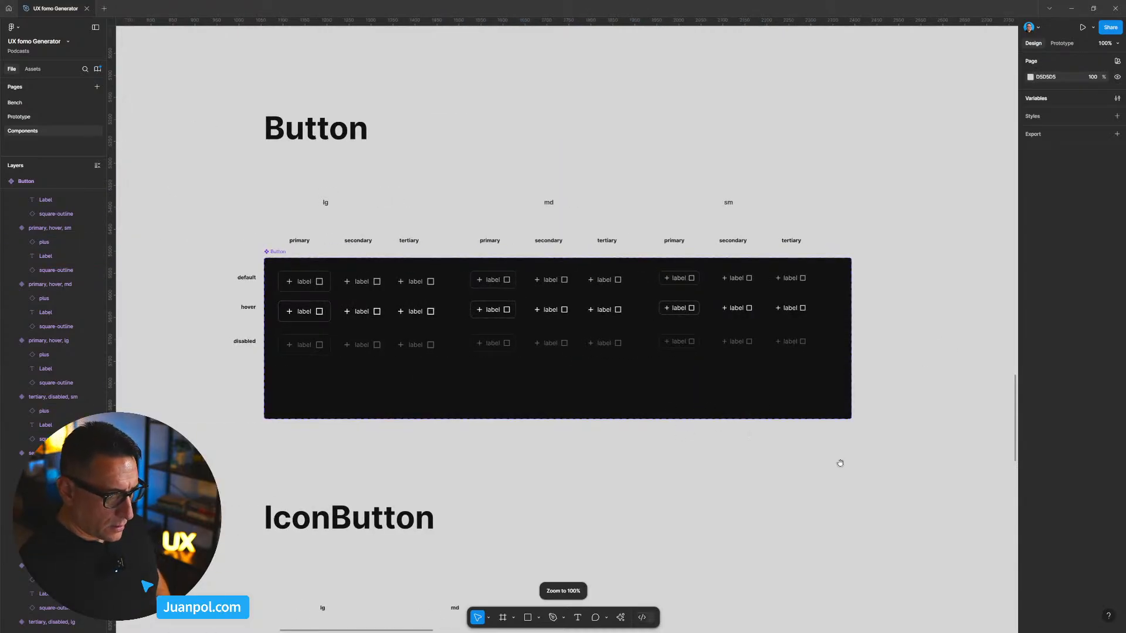
left_click_drag(841, 464, 820, 456)
left_click(1063, 44)
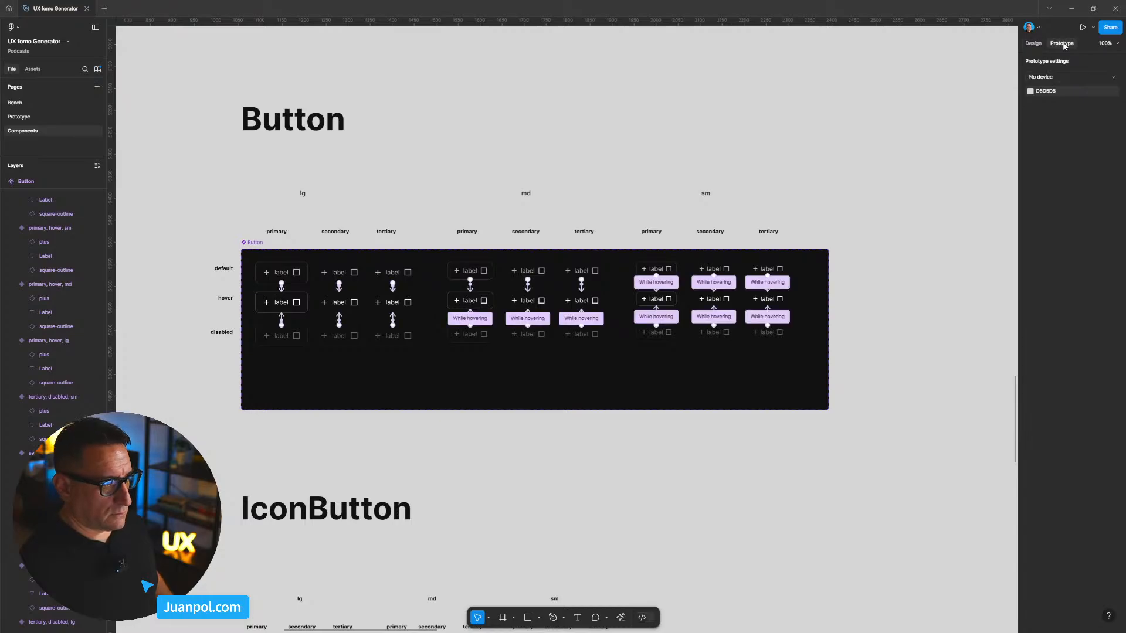
scroll(615, 348, "up", 3)
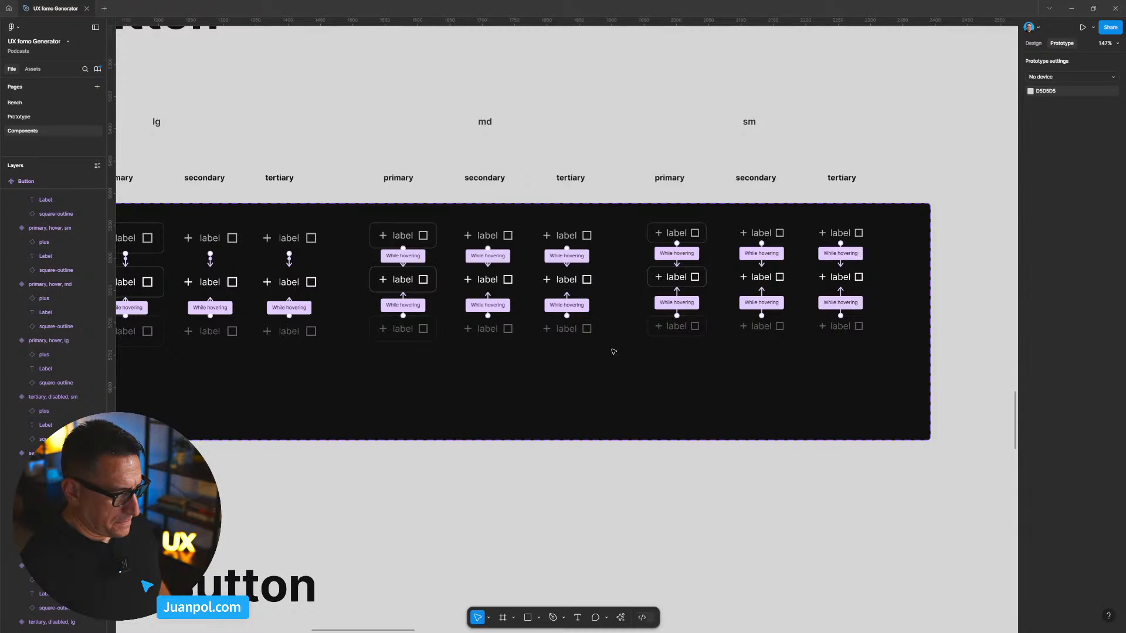
scroll(545, 358, "up", 2)
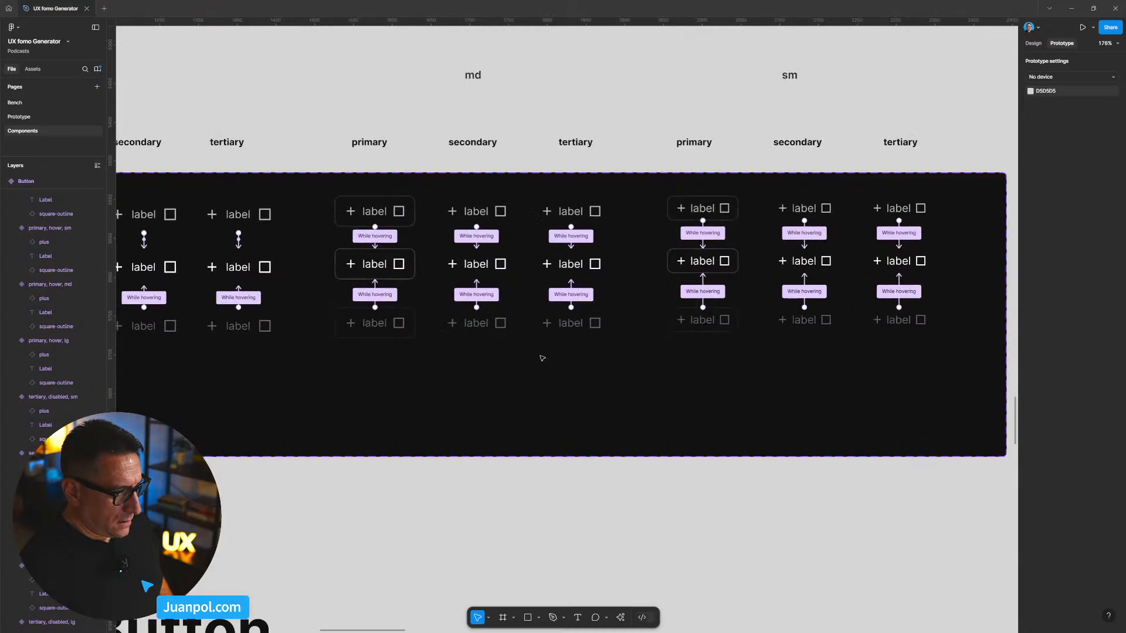
left_click_drag(510, 357, 669, 364)
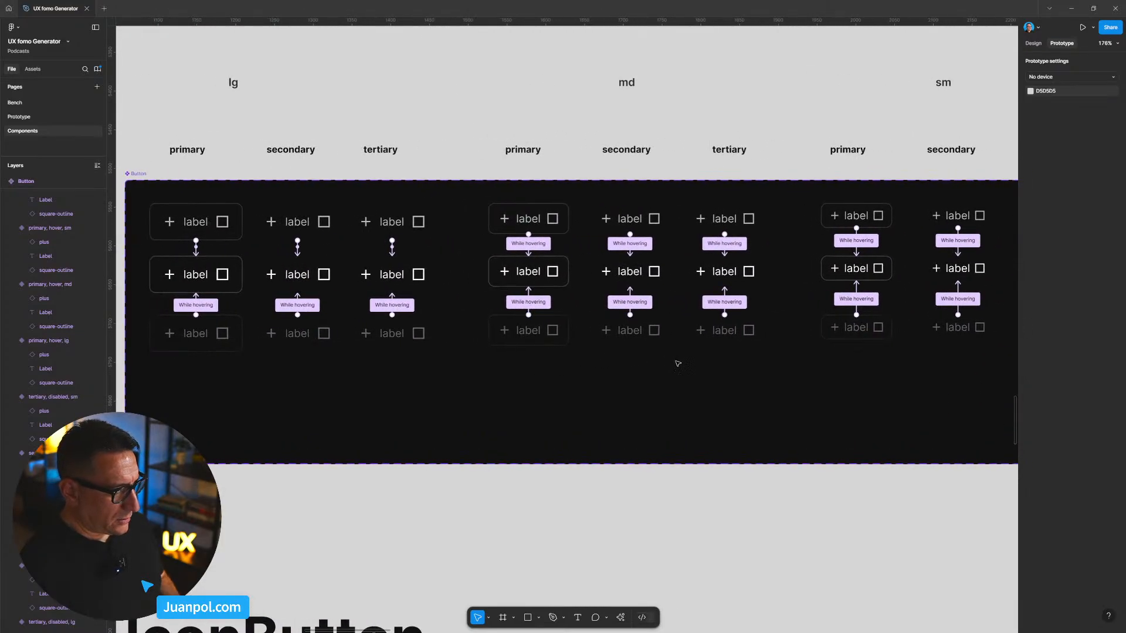
Step: Delete the While hovering interactions that link every disabled Button variant to its hover variant
left_click(195, 253)
key("Escape")
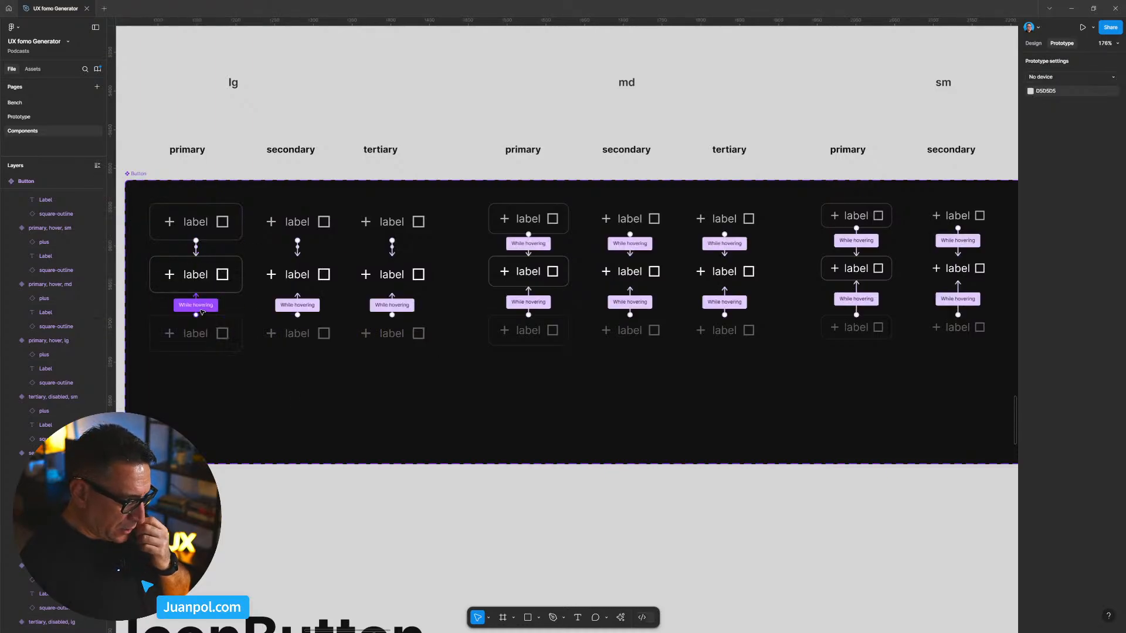
left_click(195, 334)
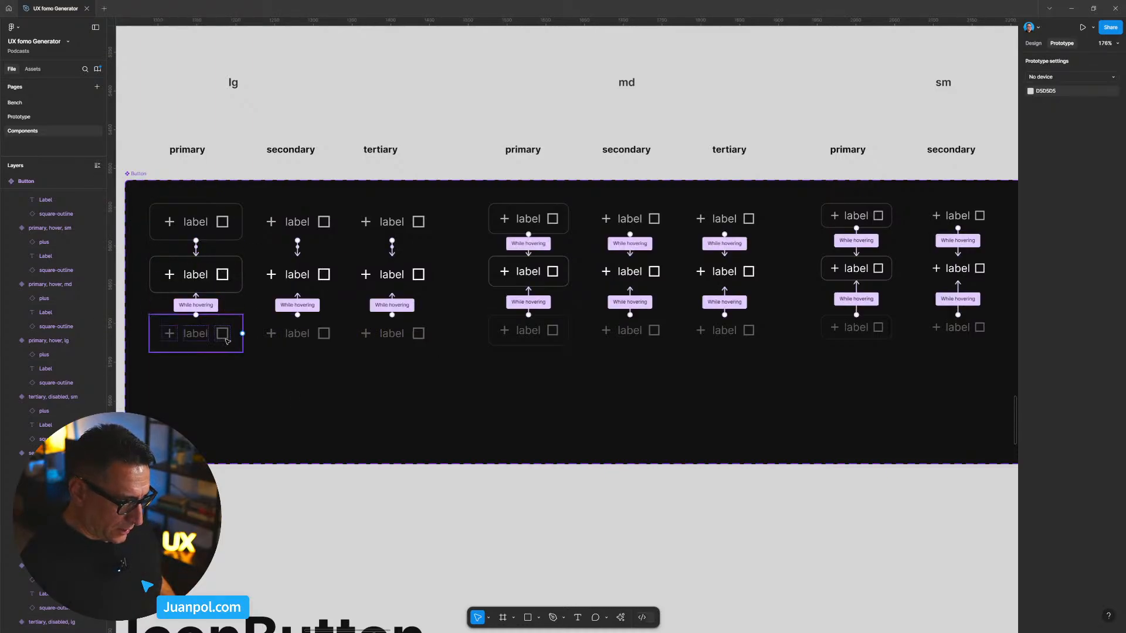
scroll(211, 352, "down", 3)
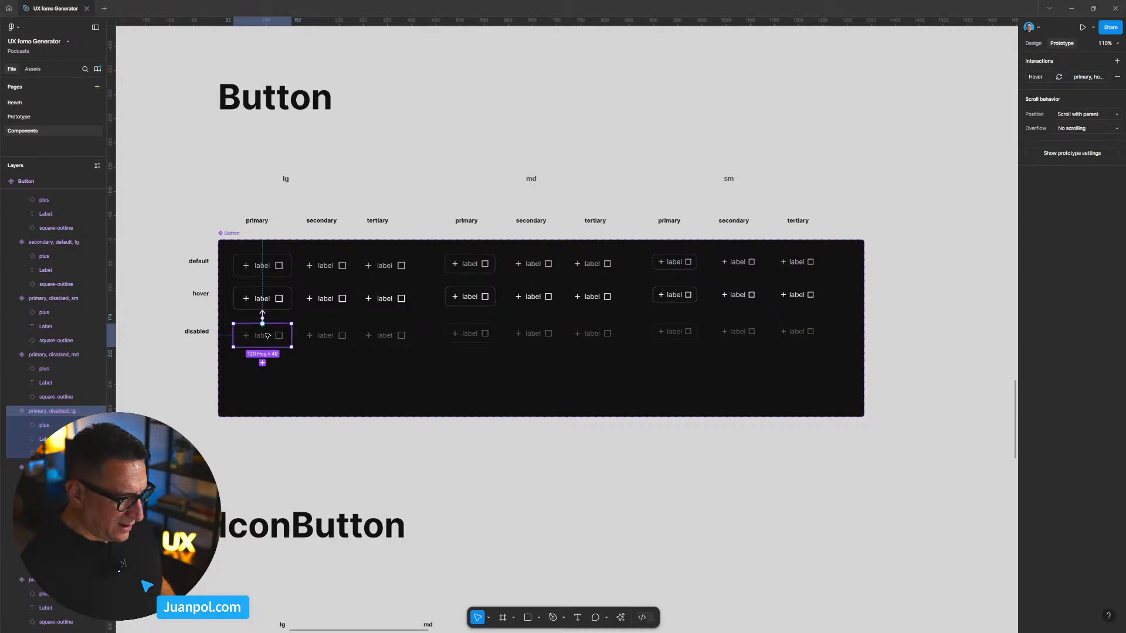
left_click(227, 234)
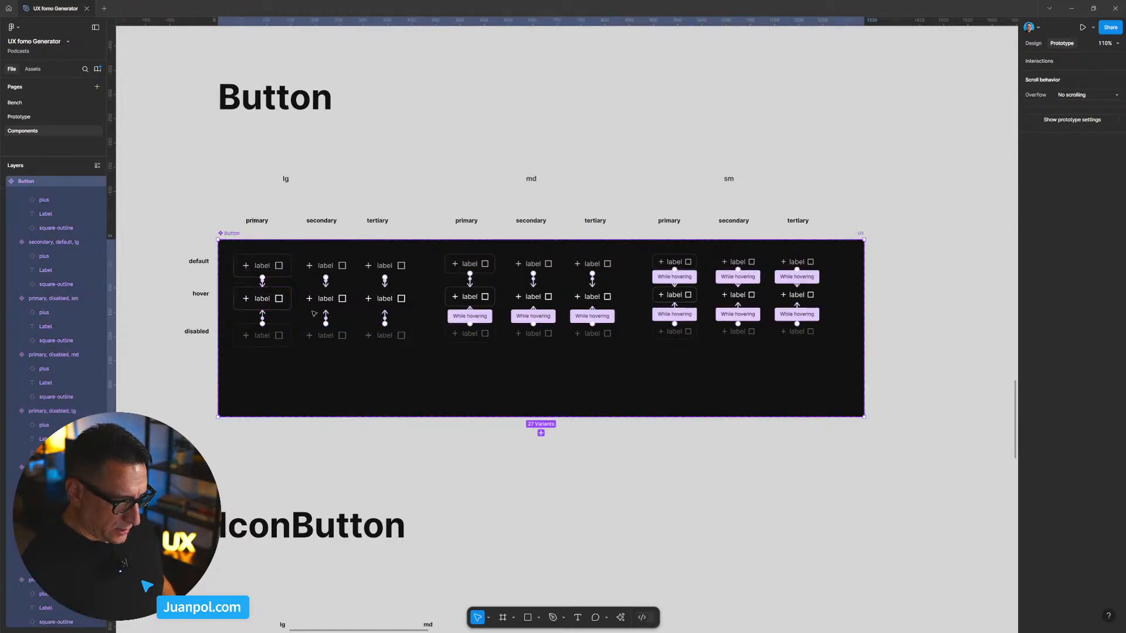
scroll(879, 317, "up", 2)
left_click_drag(876, 321, 937, 302)
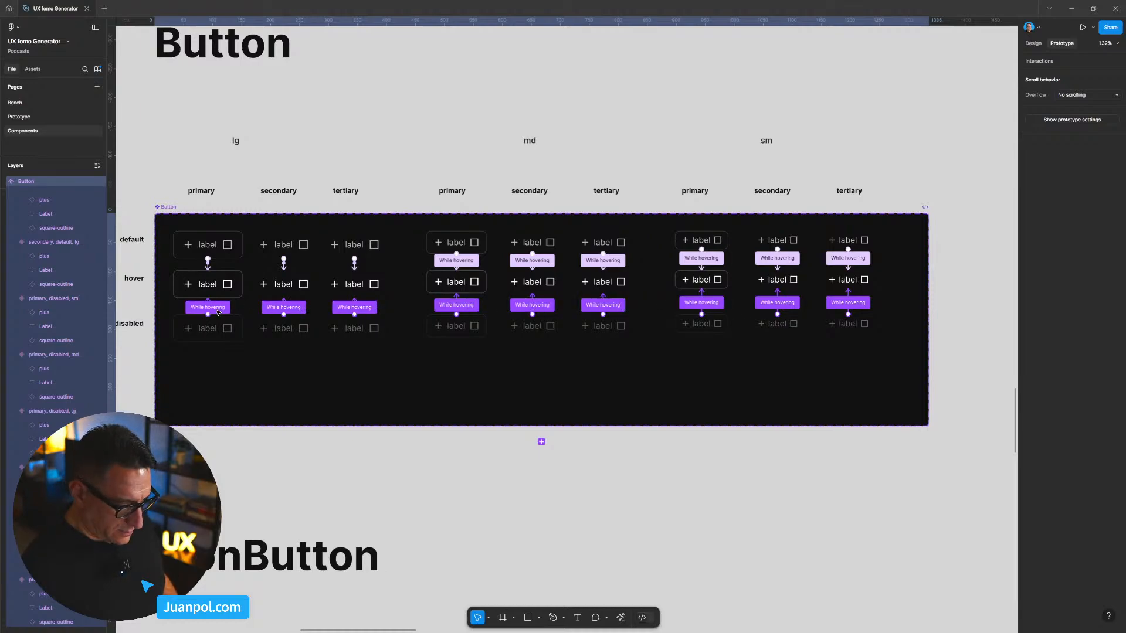
left_click(428, 95)
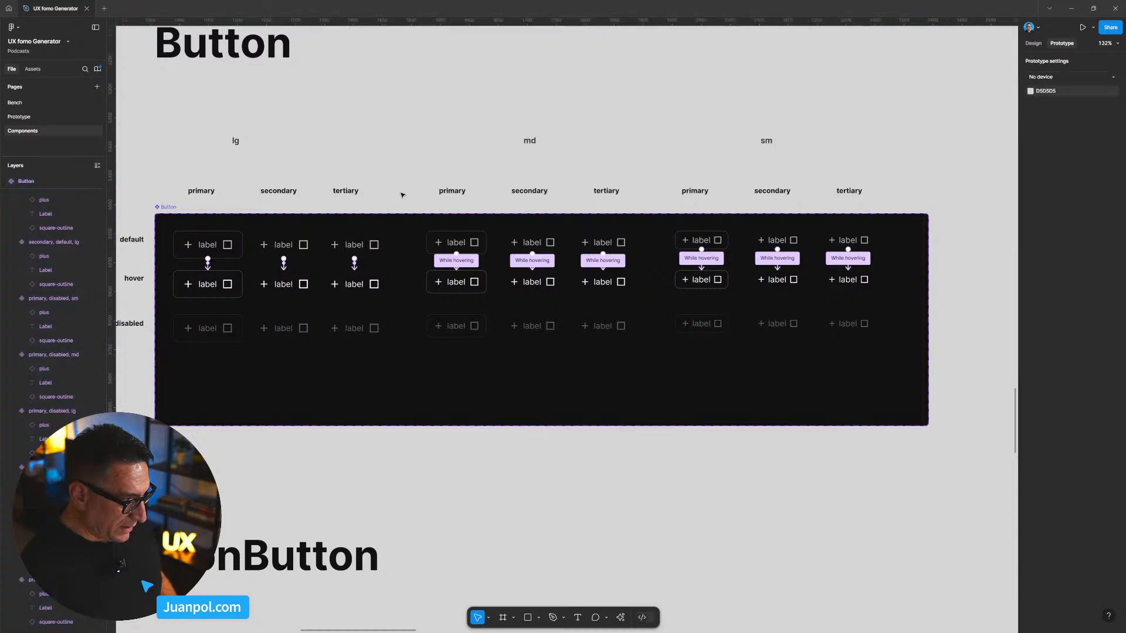
Step: Examine the IconButton and TextInput component sets for existing prototype interactions between their variants
scroll(406, 180, "up", 3)
scroll(406, 181, "down", 6)
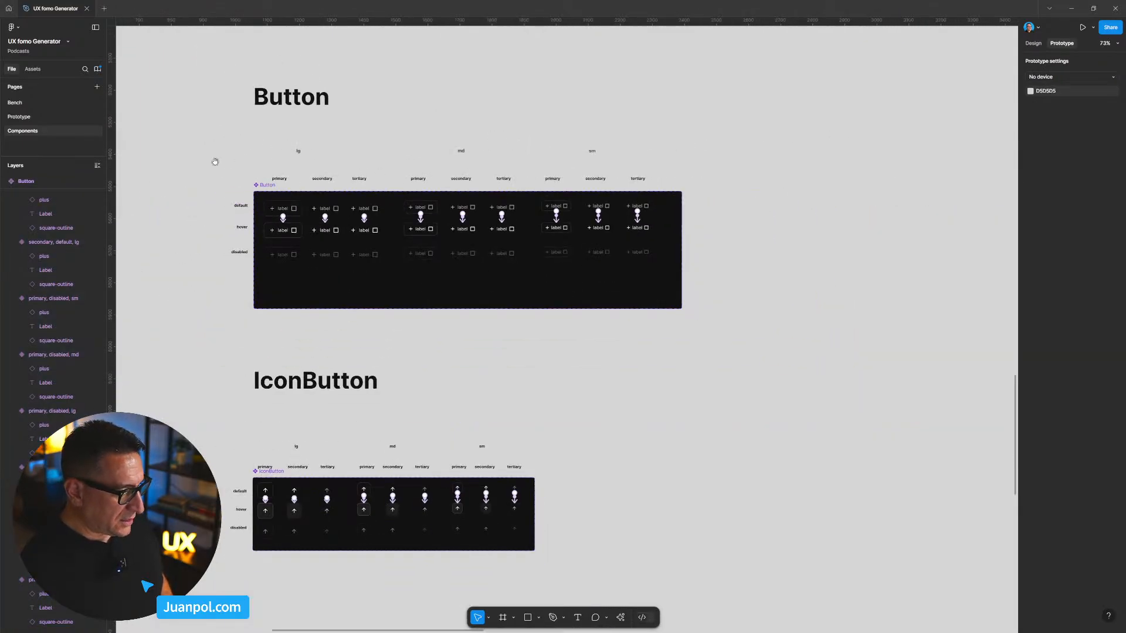
scroll(284, 159, "left", 4)
scroll(560, 463, "up", 5)
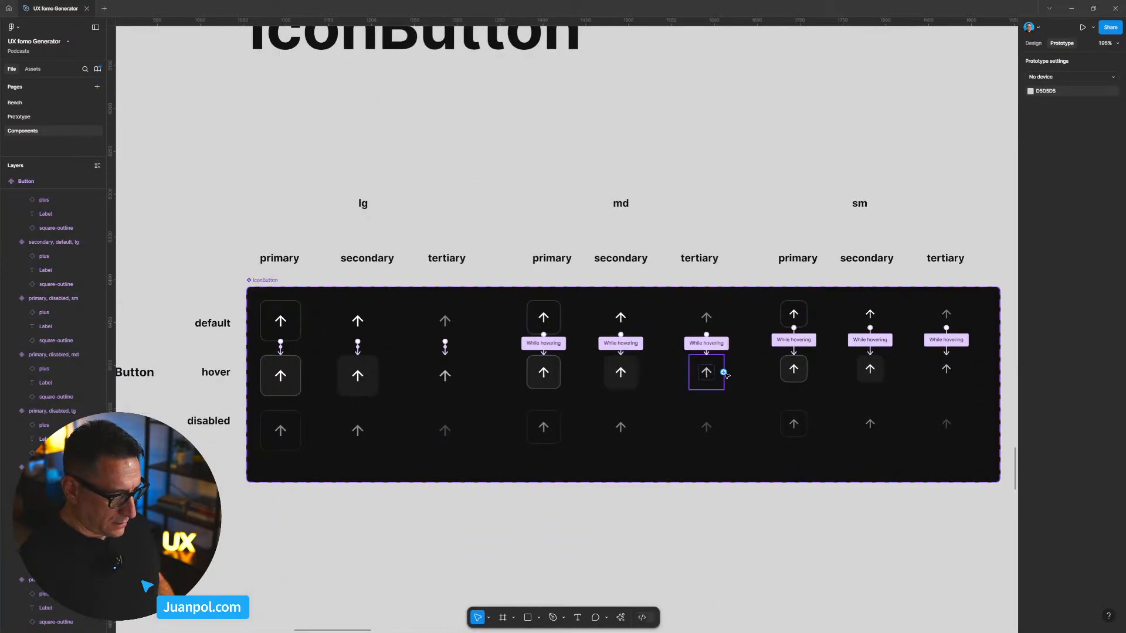
scroll(383, 374, "down", 8)
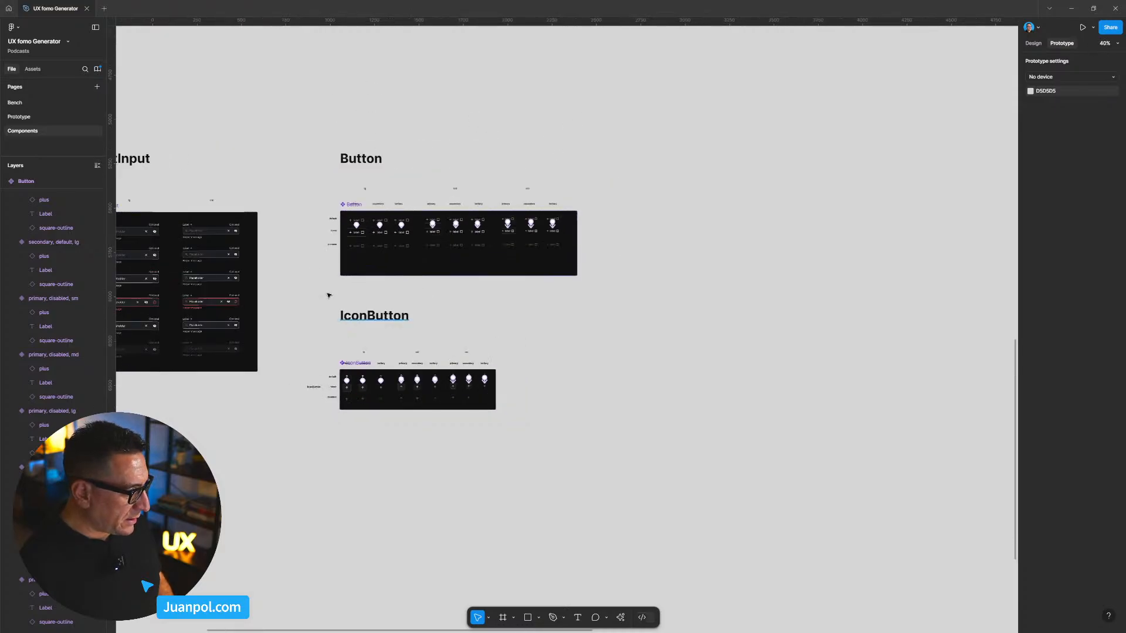
scroll(557, 288, "left", 5)
scroll(557, 288, "left", 1)
left_click(367, 223)
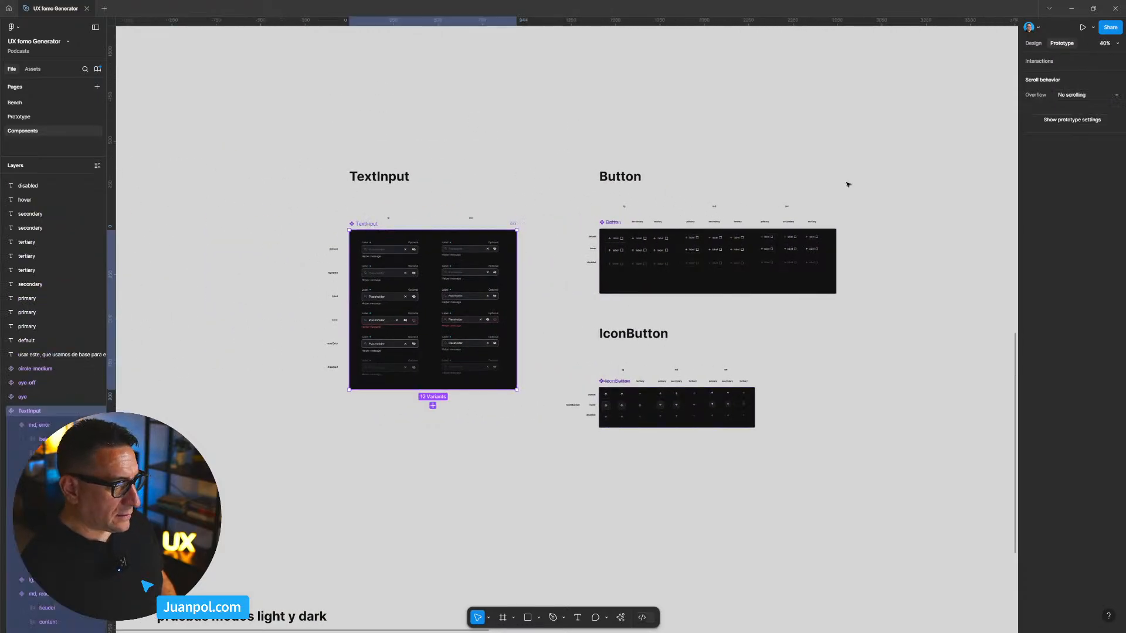
scroll(532, 321, "up", 3)
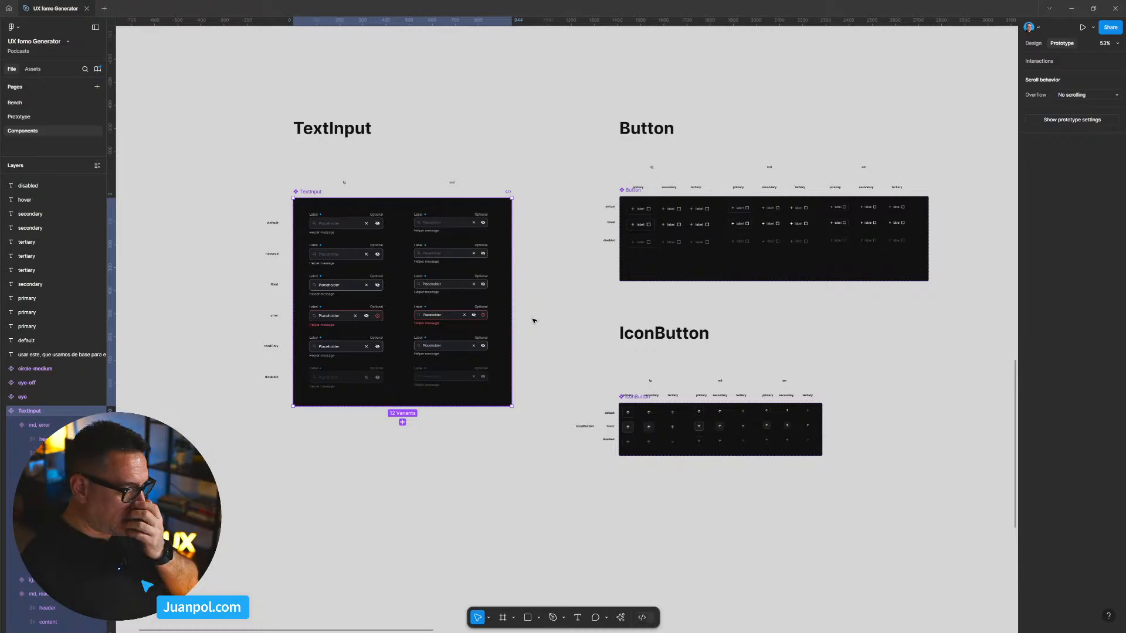
scroll(625, 301, "up", 5)
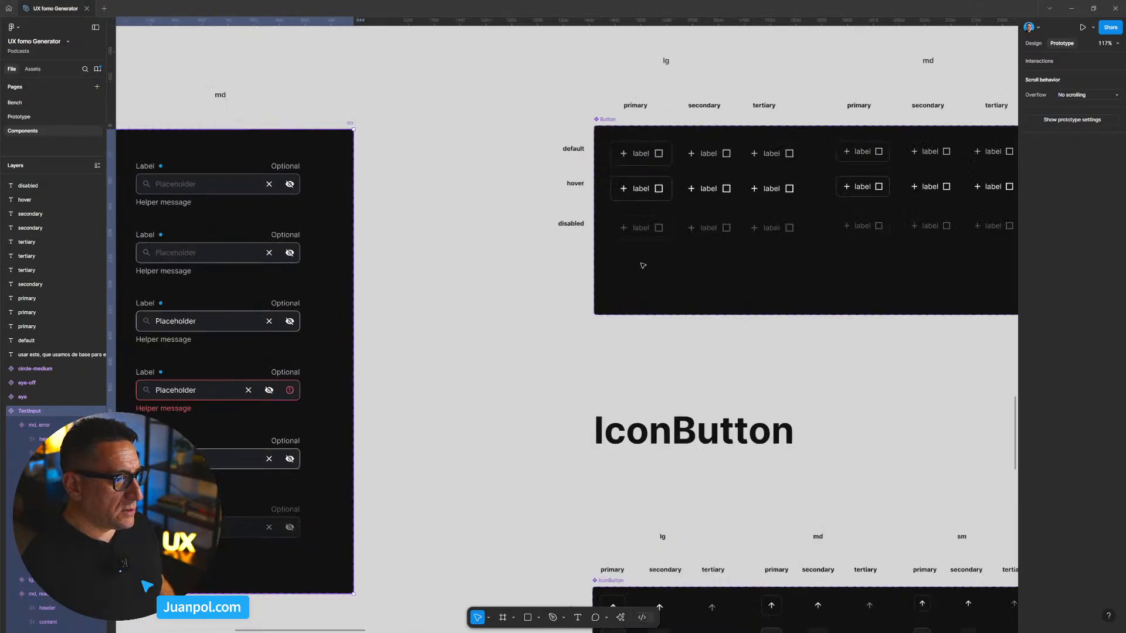
left_click_drag(520, 254, 761, 237)
left_click_drag(366, 250, 470, 237)
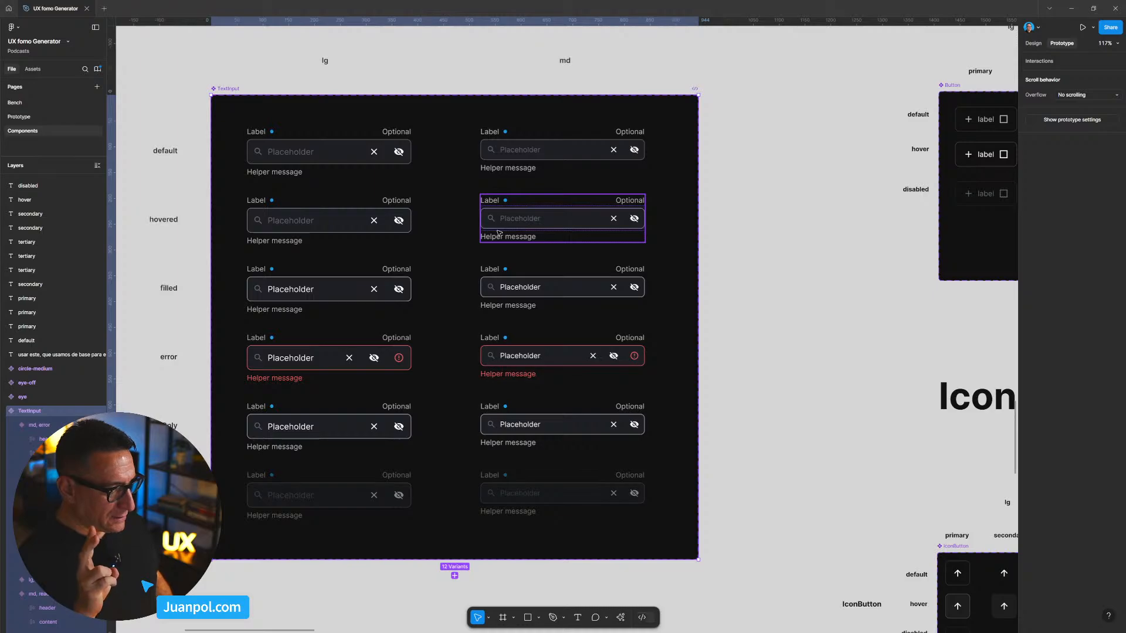
Step: Connect the lg default TextInput variant to lg hovered with a While hovering trigger and the Change to action
left_click(347, 157)
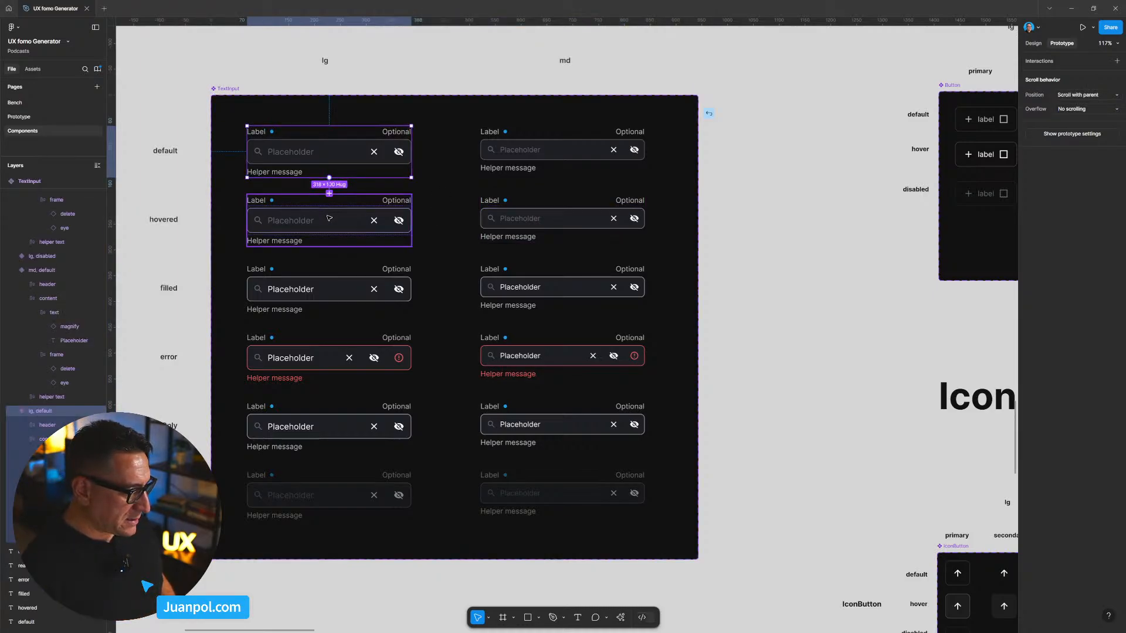
left_click_drag(329, 219, 339, 220)
left_click(353, 238)
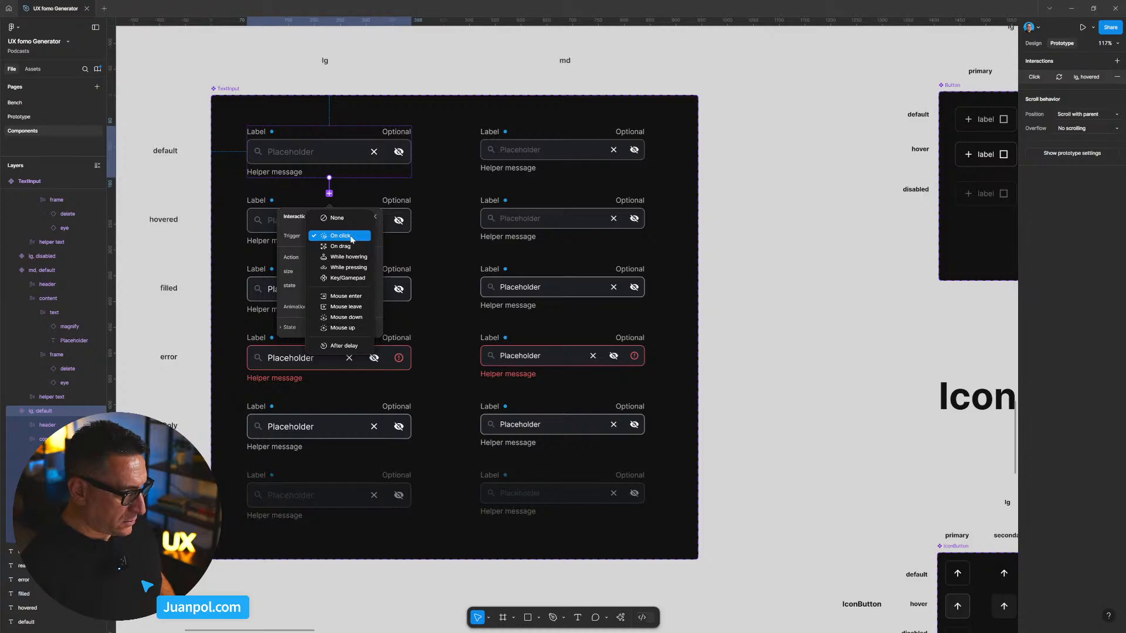
left_click(359, 257)
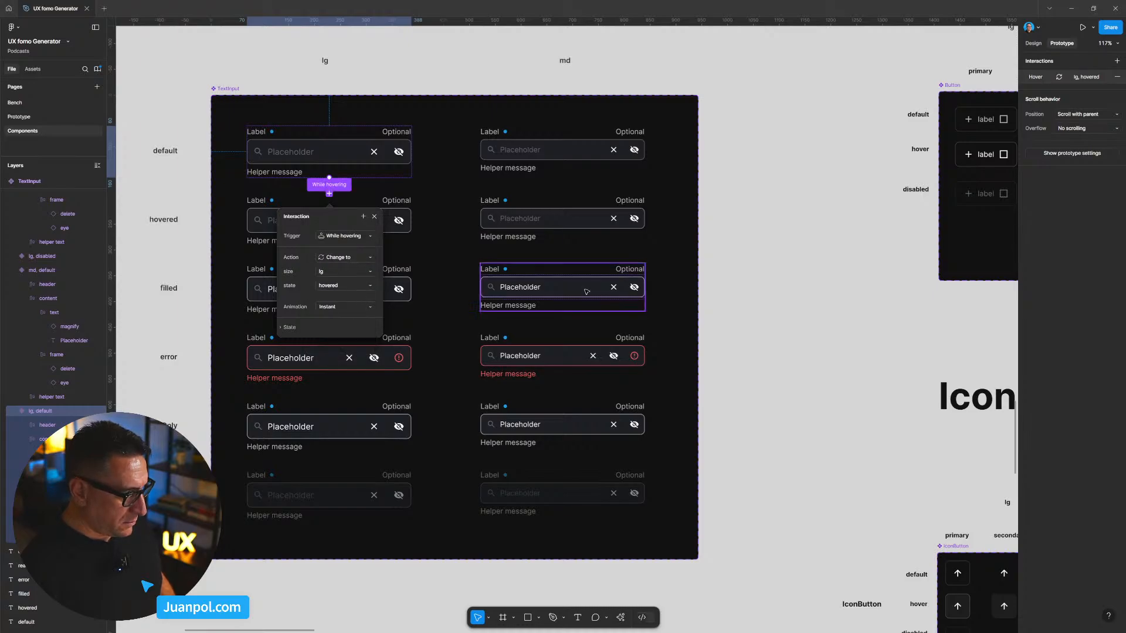
Step: Connect the md default TextInput variant to md hovered with a While hovering trigger and the Change to action
left_click(562, 168)
left_click_drag(563, 210, 565, 220)
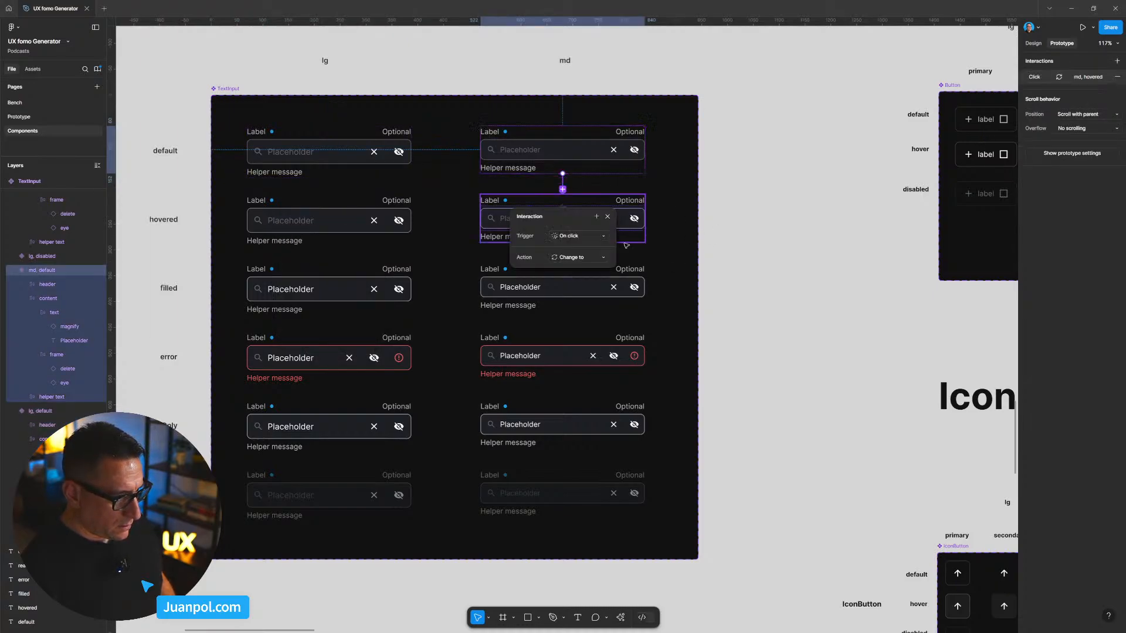
left_click(581, 238)
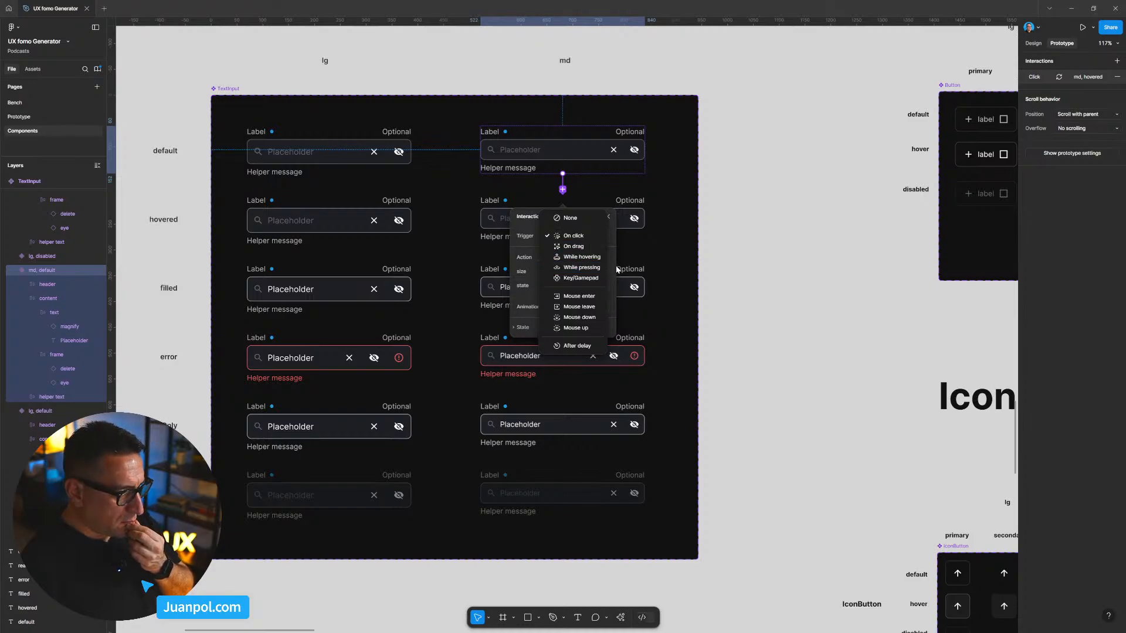
left_click(582, 257)
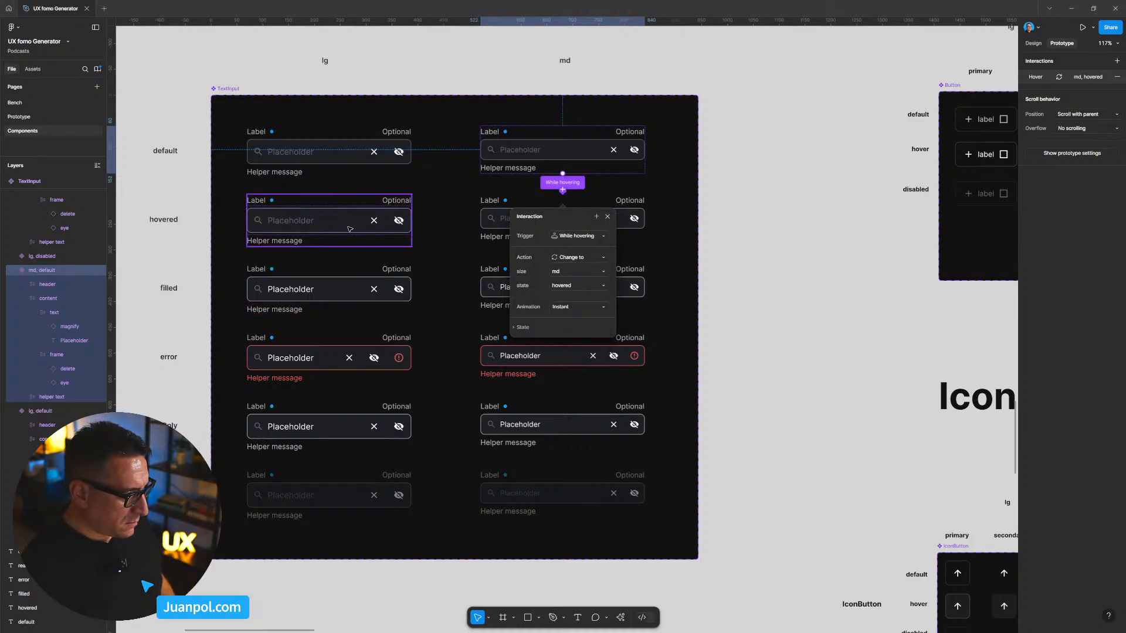
Step: Add On click interactions to the lg and md hovered TextInput variants that change each to the filled state of the same size
left_click(332, 242)
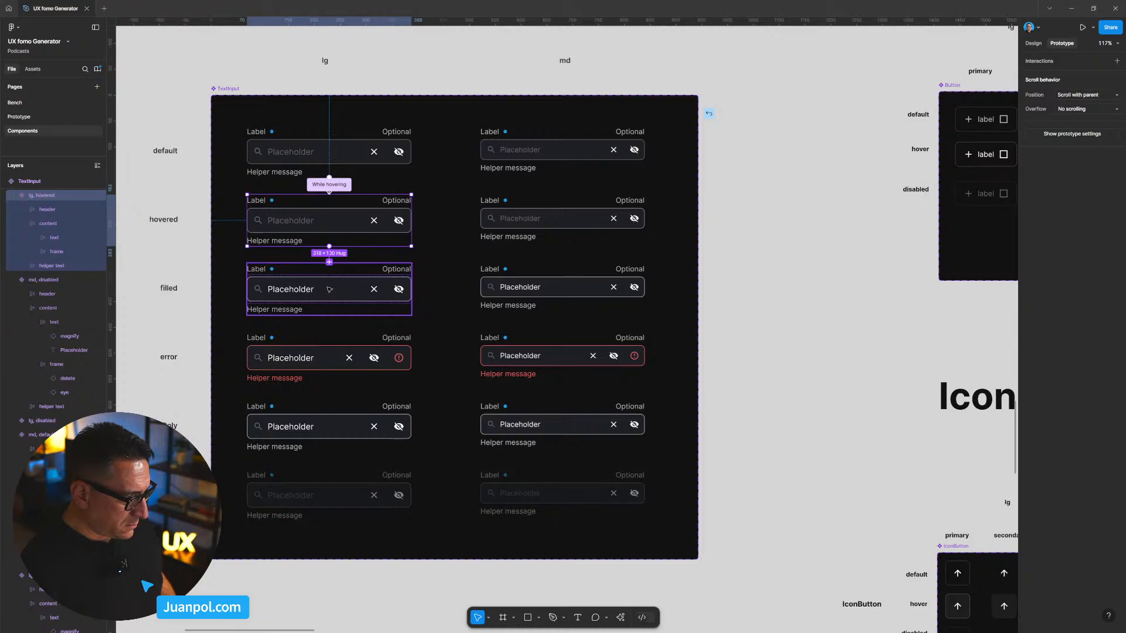
left_click_drag(329, 289, 329, 302)
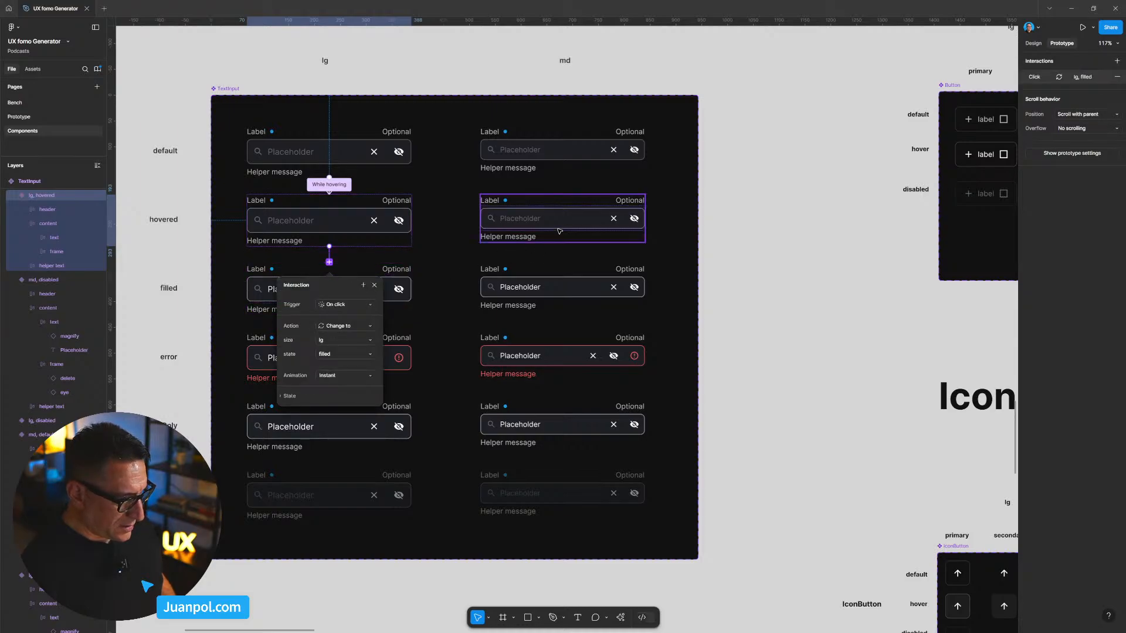
left_click(523, 237)
left_click_drag(563, 258, 563, 290)
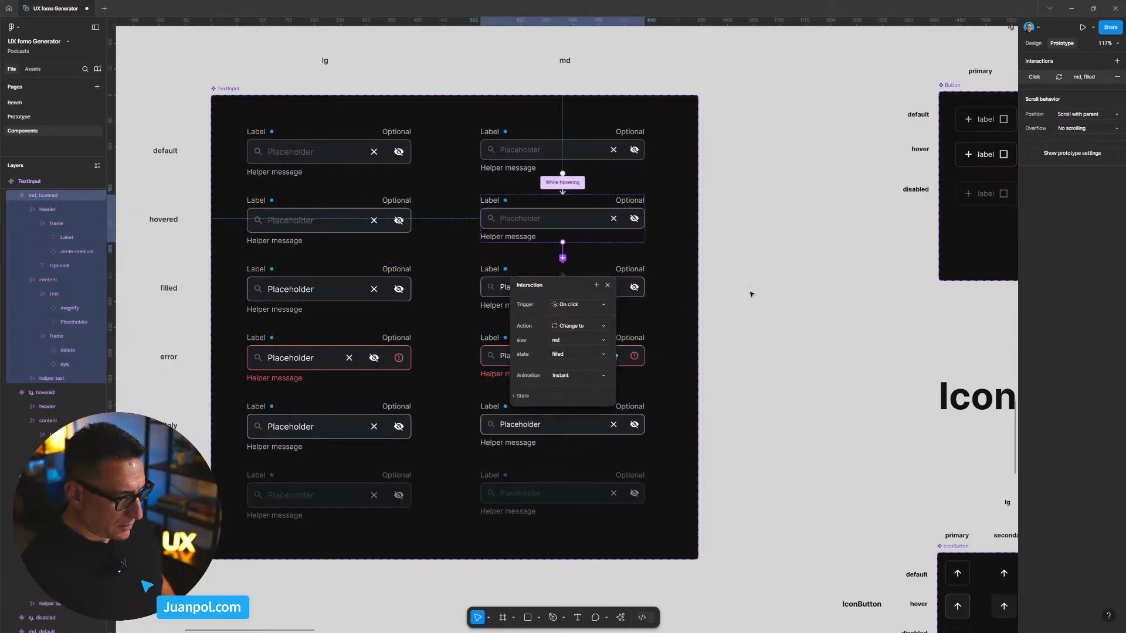
left_click(721, 307)
Step: Delete the stray small IconButton text label beside the hover row label of the IconButton component set
scroll(721, 306, "down", 5)
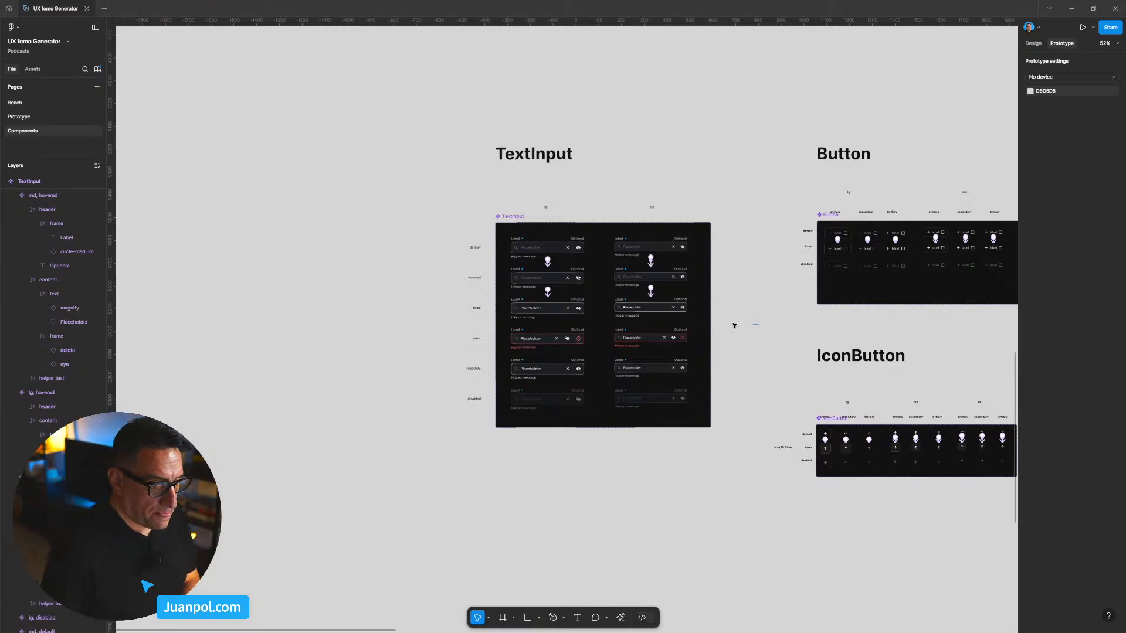
left_click_drag(734, 325, 492, 281)
scroll(492, 281, "down", 3)
left_click_drag(776, 409, 493, 285)
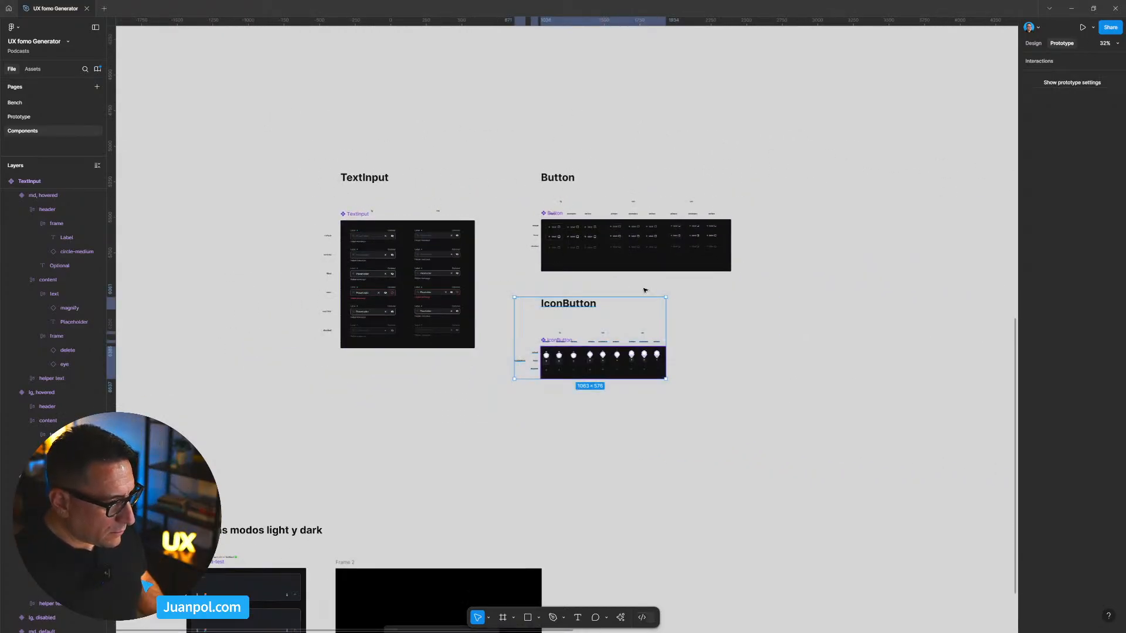
left_click(582, 279)
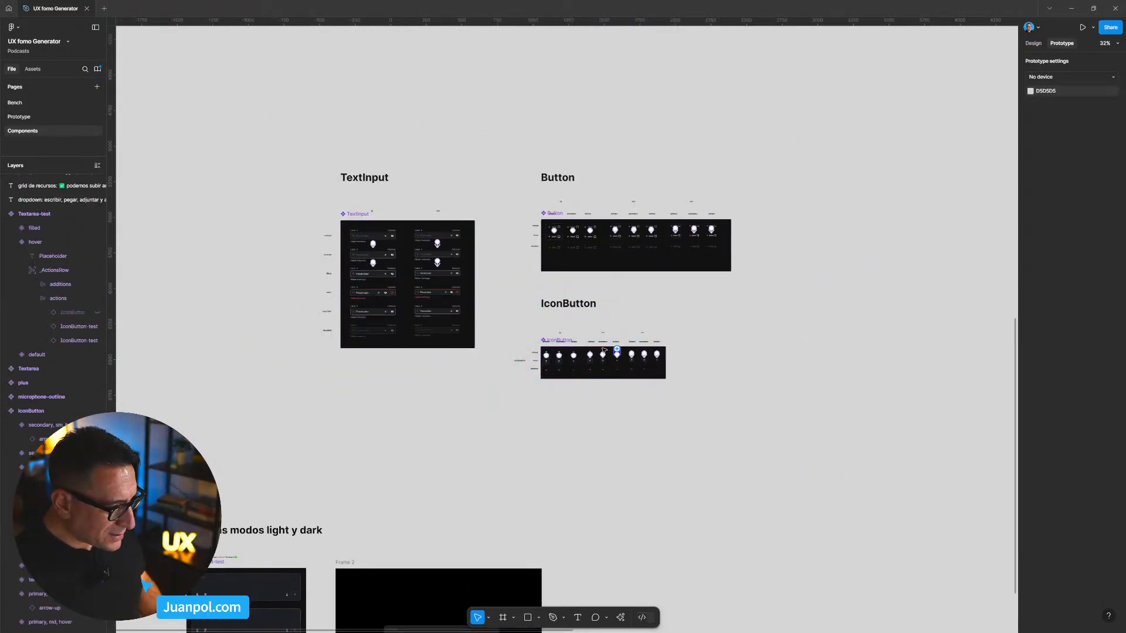
left_click_drag(497, 323, 692, 401)
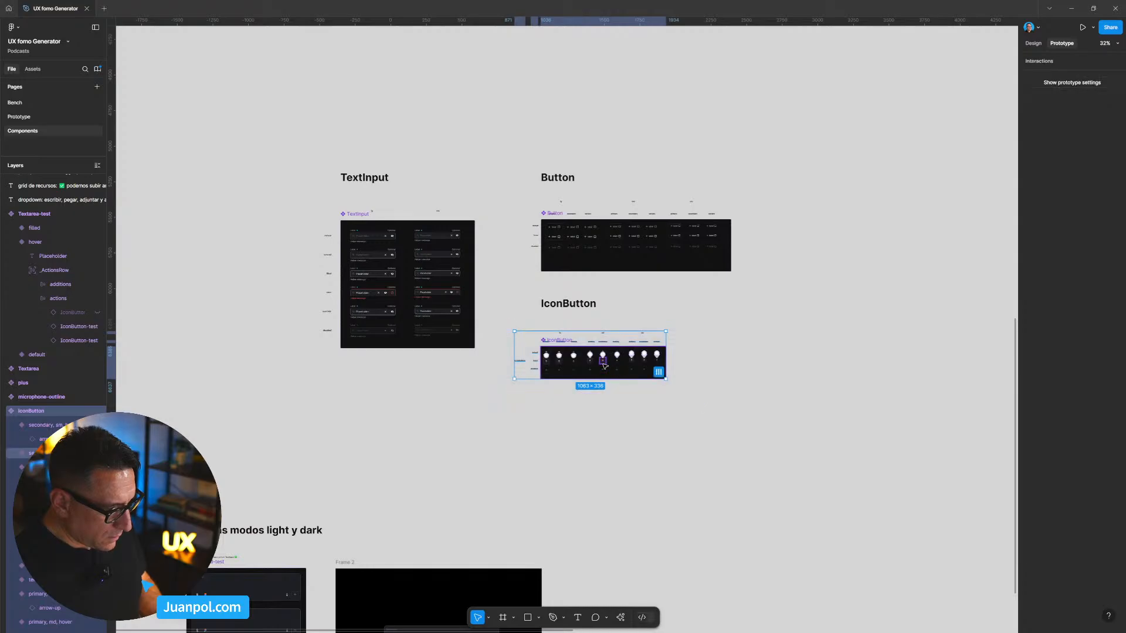
scroll(507, 370, "up", 5)
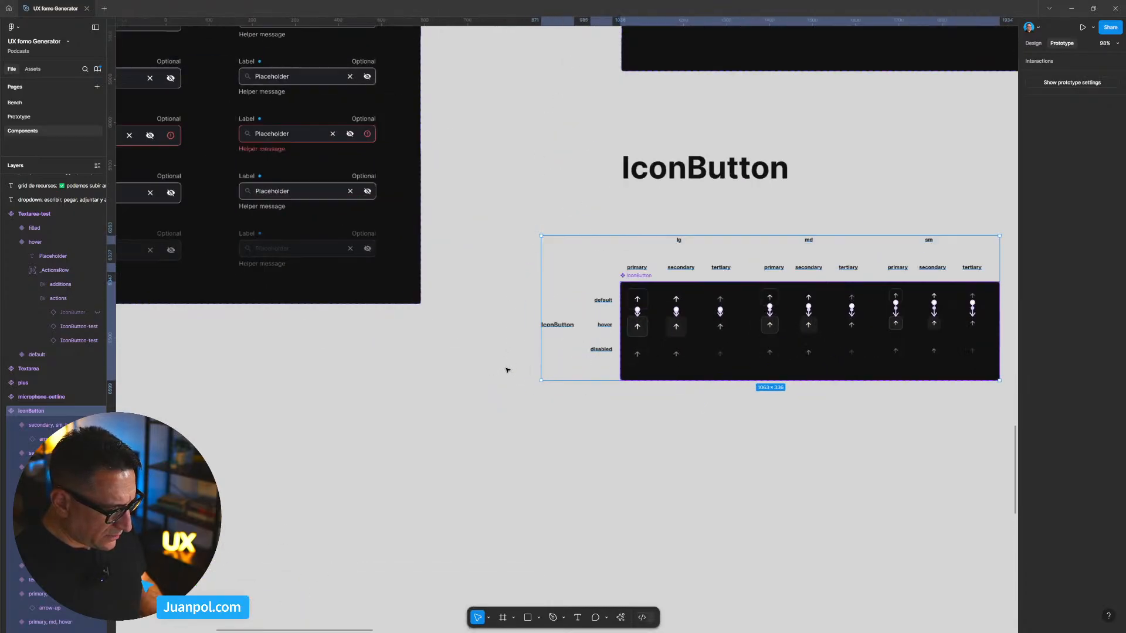
left_click(558, 327)
key("Escape")
scroll(558, 329, "down", 5)
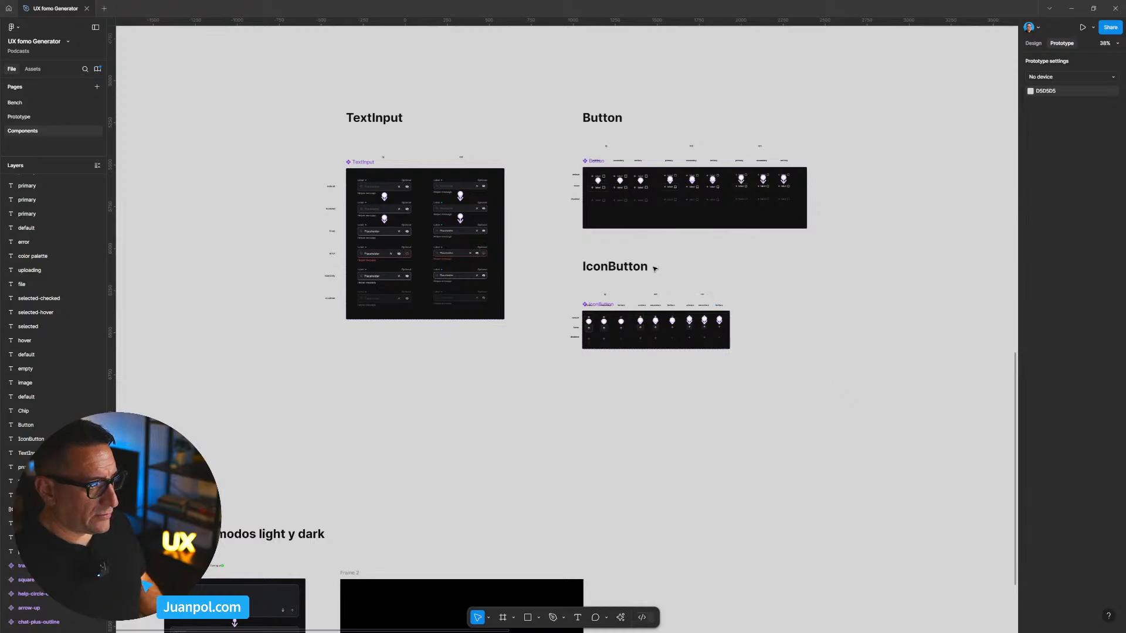
Step: Move the IconButton component set and its size, type and state labels up, closer to the IconButton heading
left_click_drag(794, 378, 561, 289)
key("shift+Up")
key("shift+Up")
left_click(819, 287)
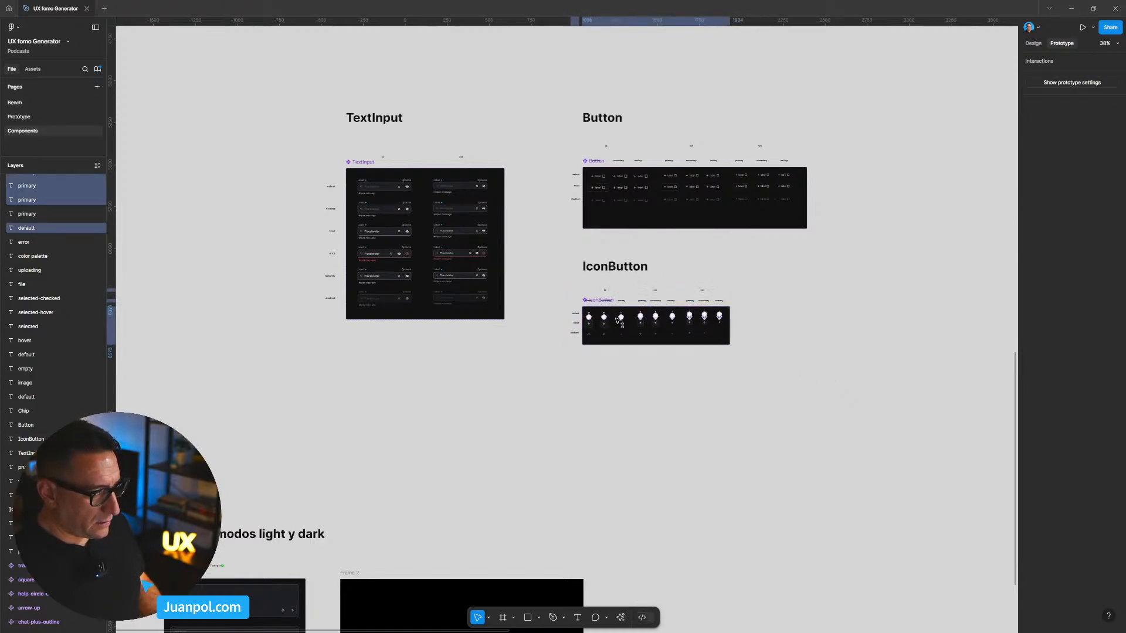
Step: Survey the component sets on the Components page, including IconButton-test, Dropzone, _ActionsRow and the Chip set
key("alt+8")
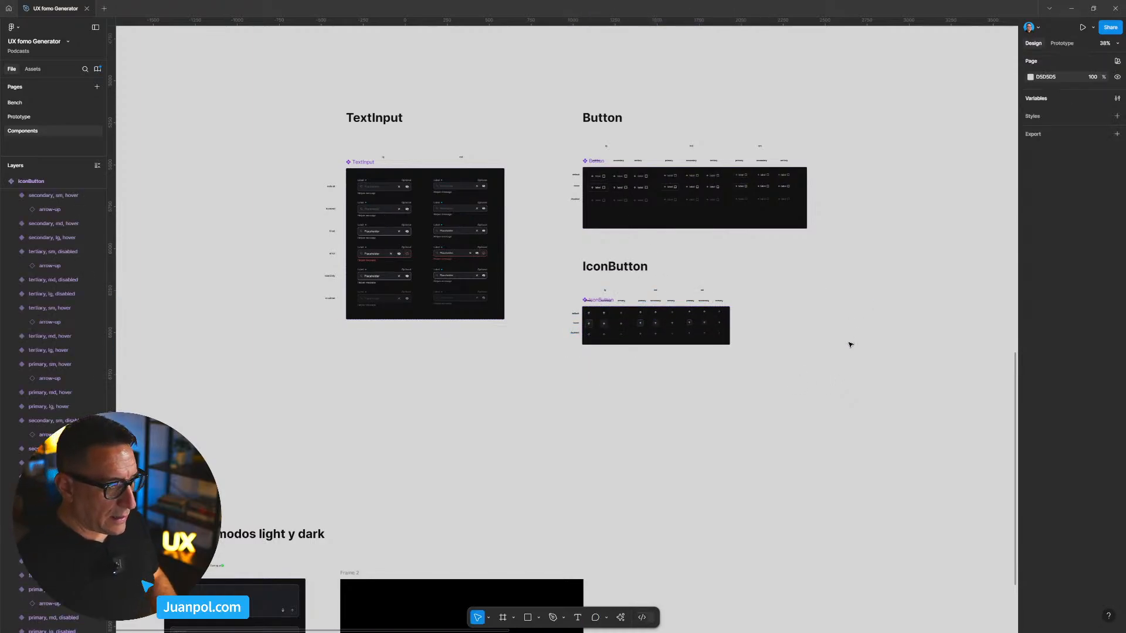
scroll(850, 340, "down", 3)
scroll(850, 338, "right", 5)
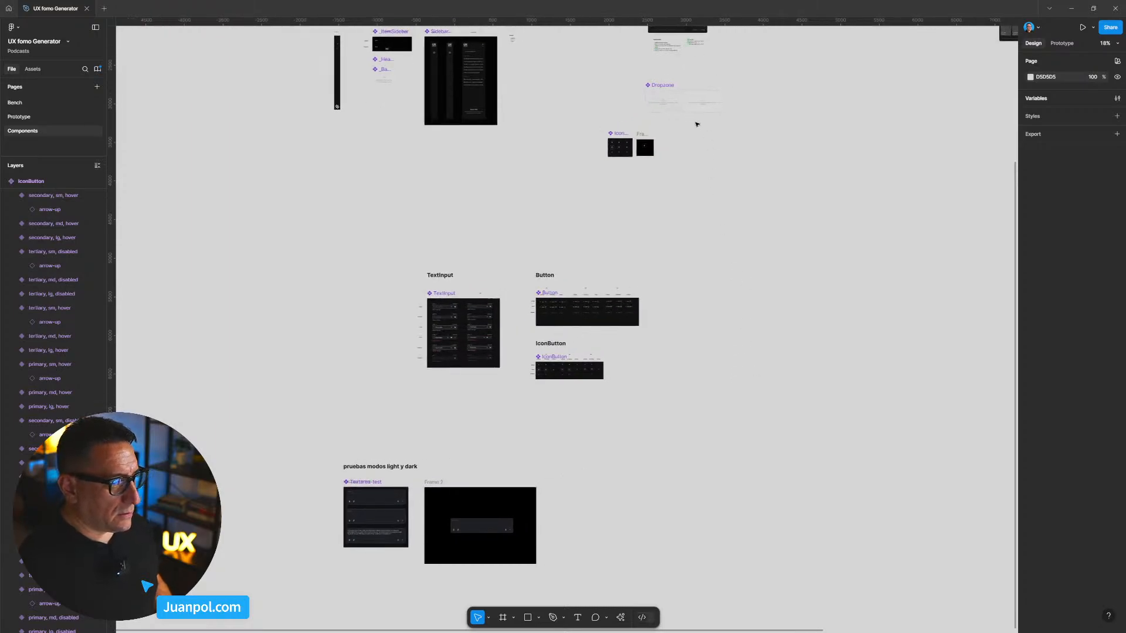
scroll(714, 224, "up", 1)
scroll(713, 224, "right", 1)
scroll(579, 334, "down", 1)
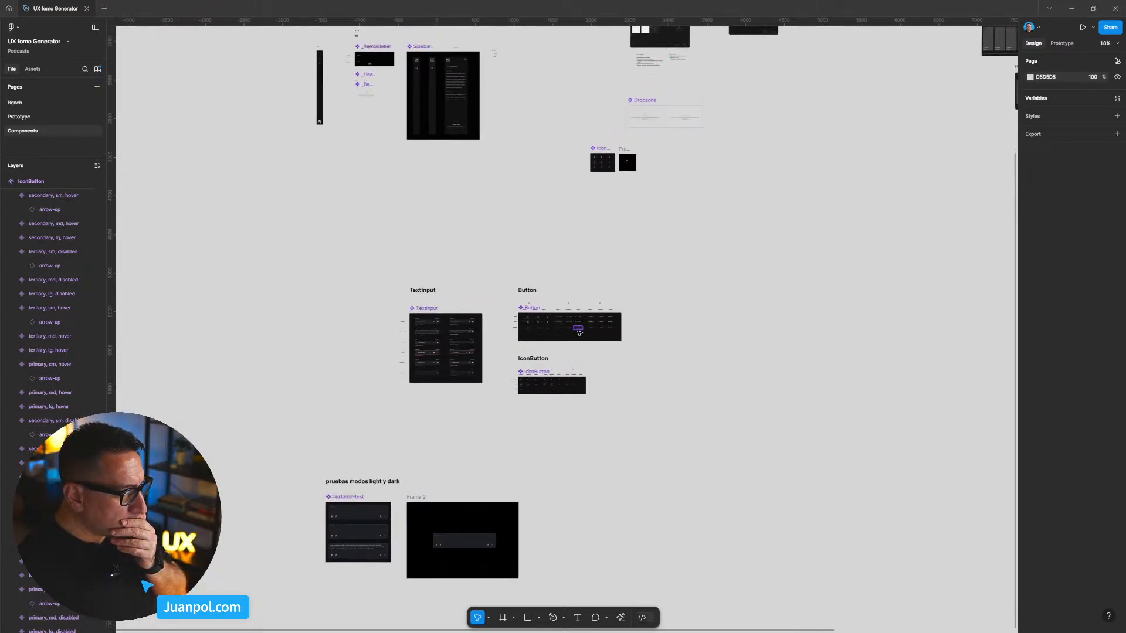
scroll(628, 181, "up", 10)
scroll(621, 301, "up", 3)
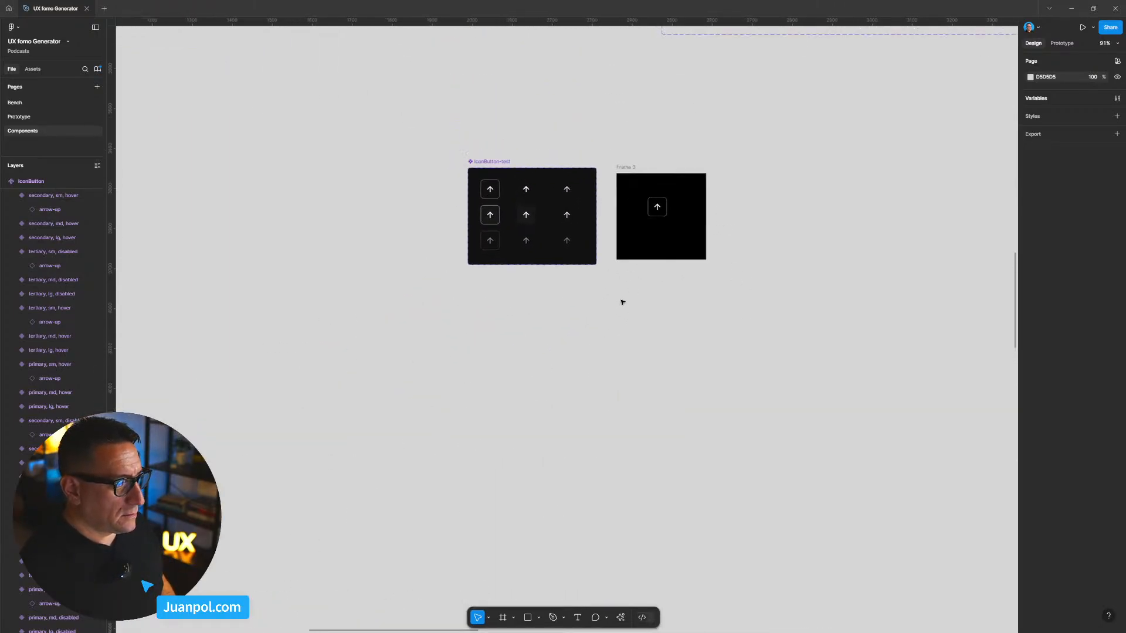
scroll(497, 160, "up", 2)
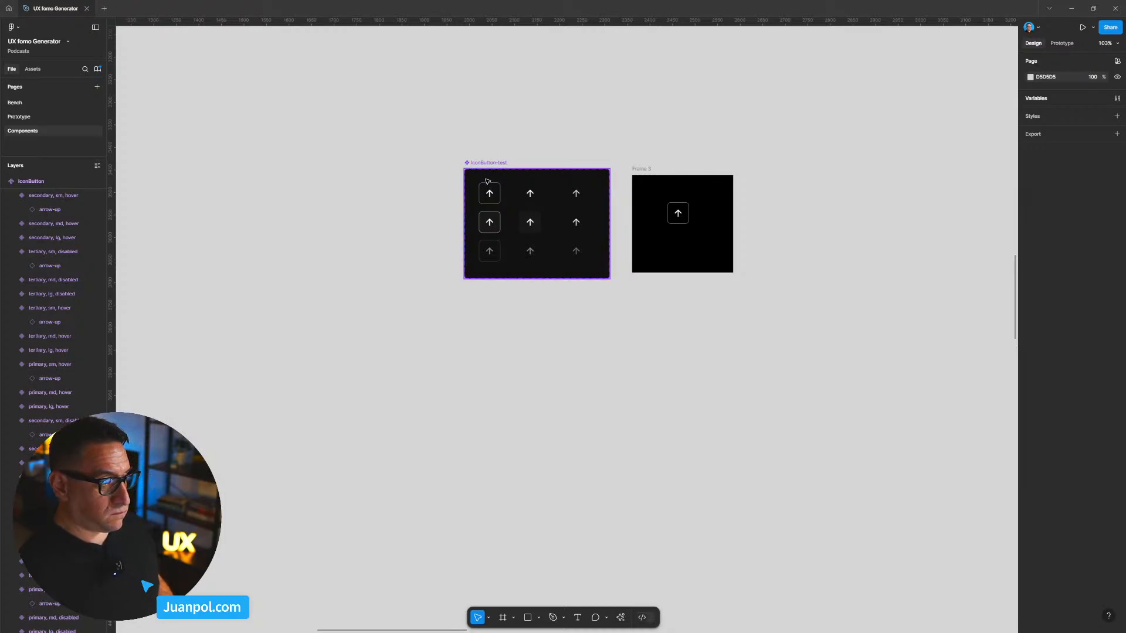
scroll(488, 181, "down", 9)
scroll(585, 171, "up", 2)
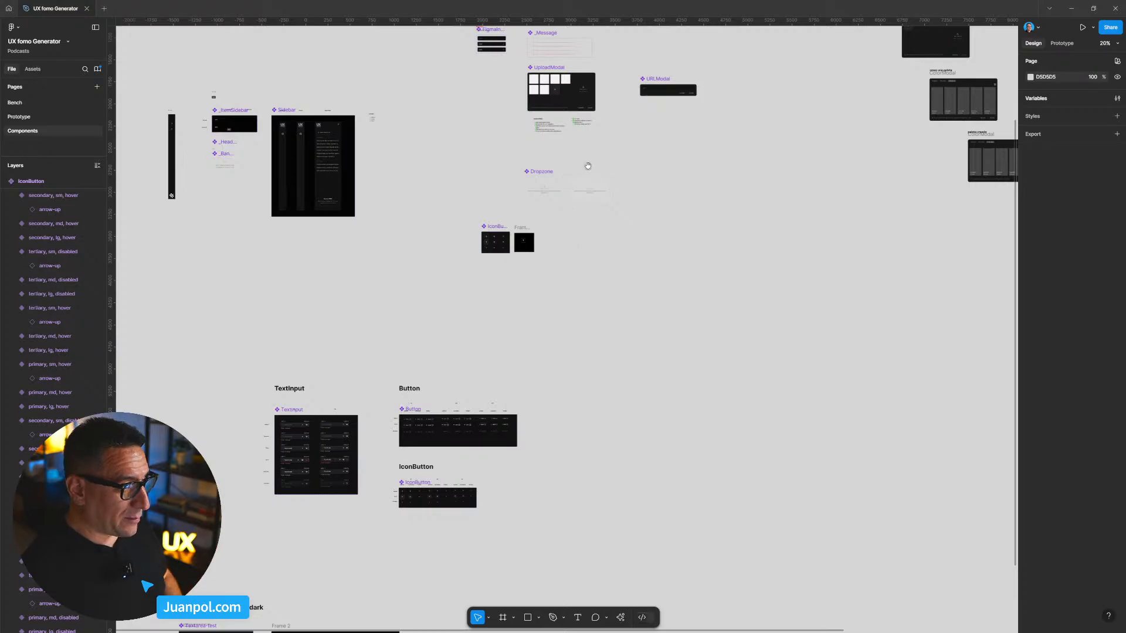
scroll(584, 170, "up", 3)
scroll(607, 321, "up", 5)
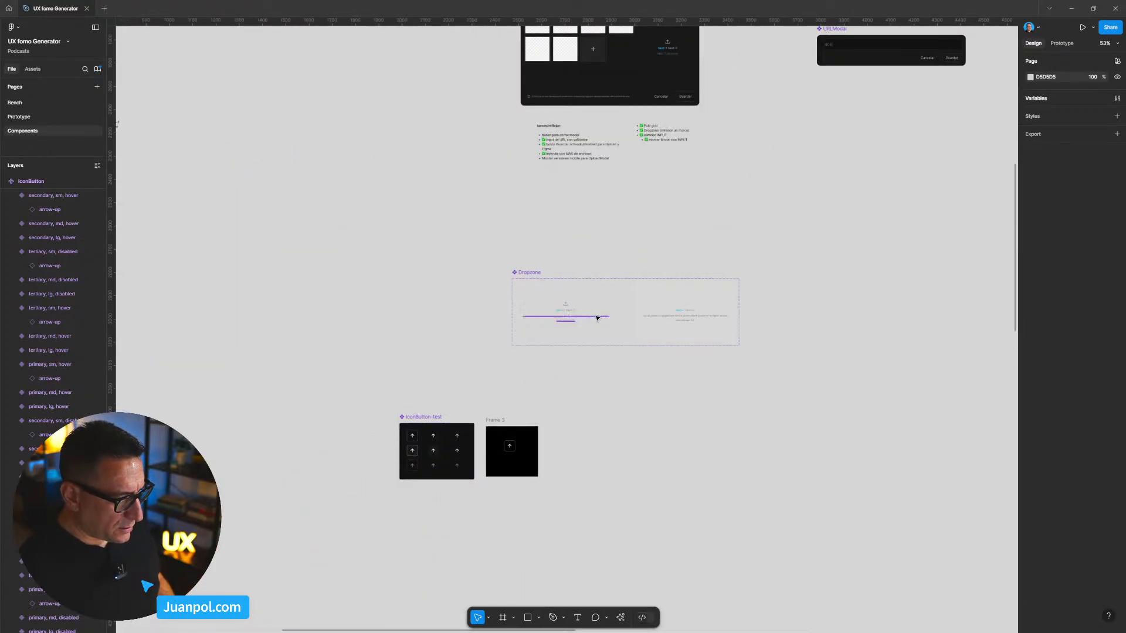
scroll(597, 318, "down", 8)
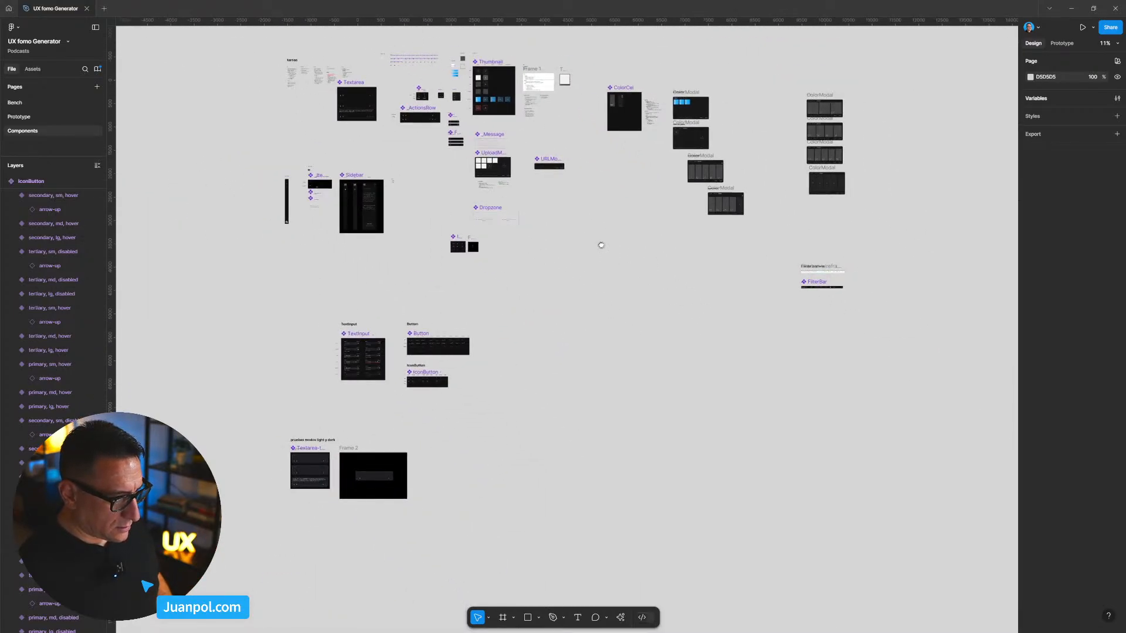
left_click_drag(601, 245, 793, 332)
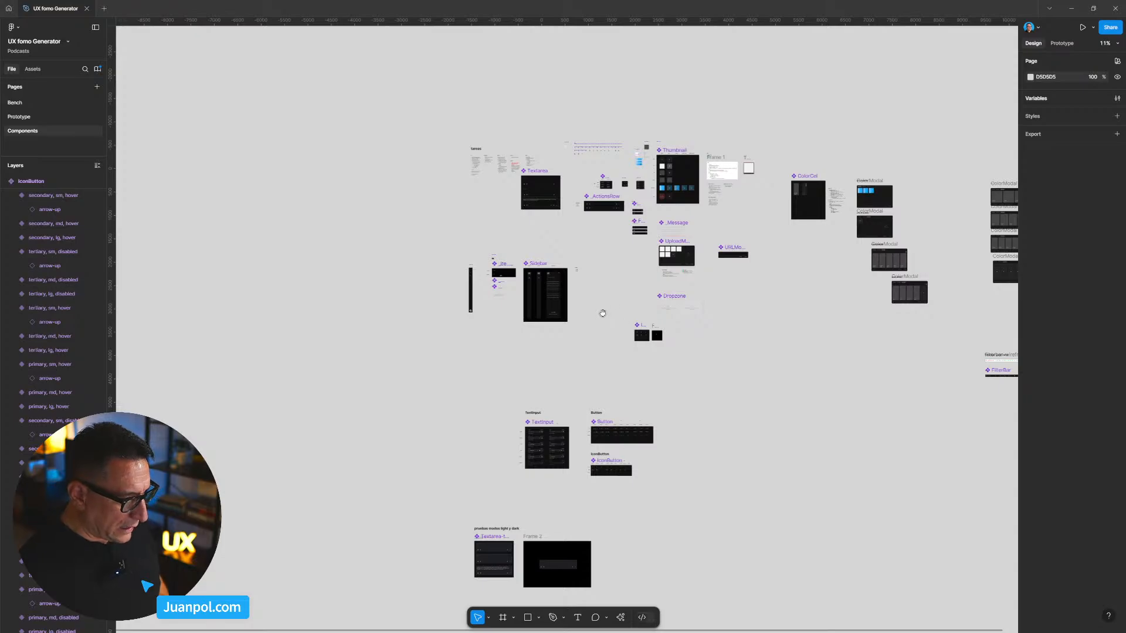
scroll(603, 312, "up", 10)
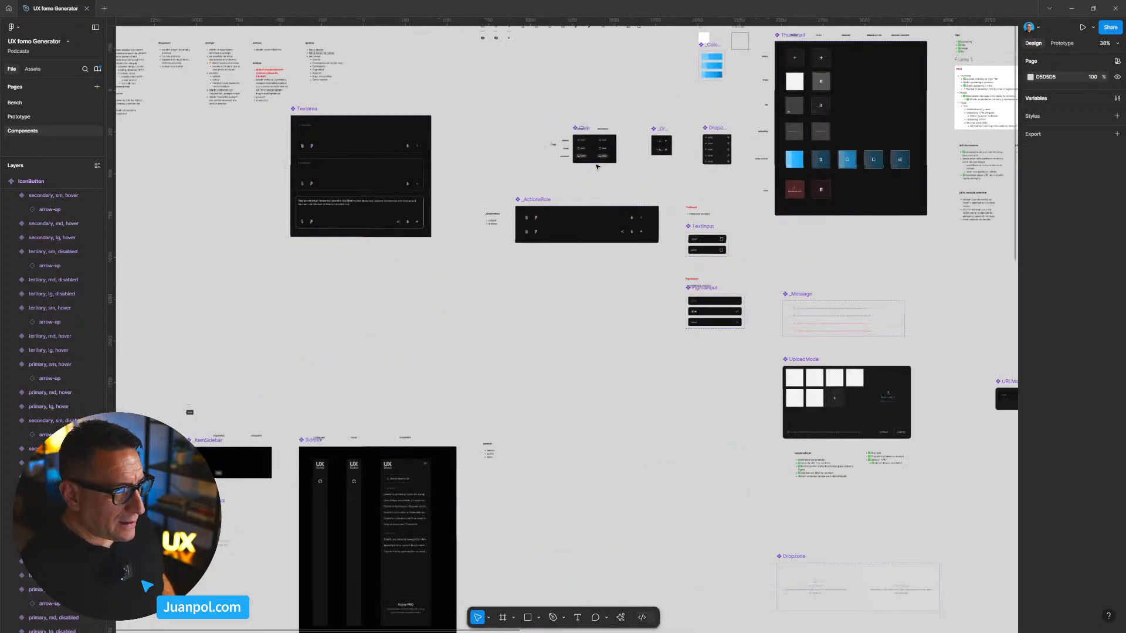
scroll(597, 167, "up", 10)
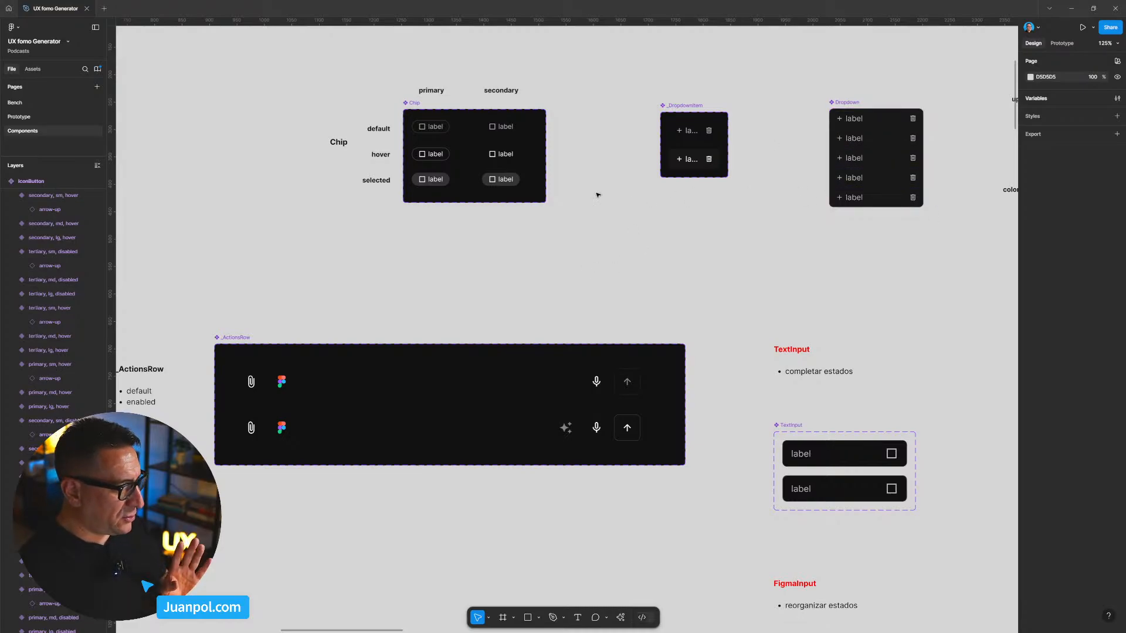
Step: Cut the Chip component set with its type and state labels and paste them in the empty area beside the Button component set
left_click_drag(598, 234, 276, 59)
key("Delete")
scroll(302, 172, "down", 15)
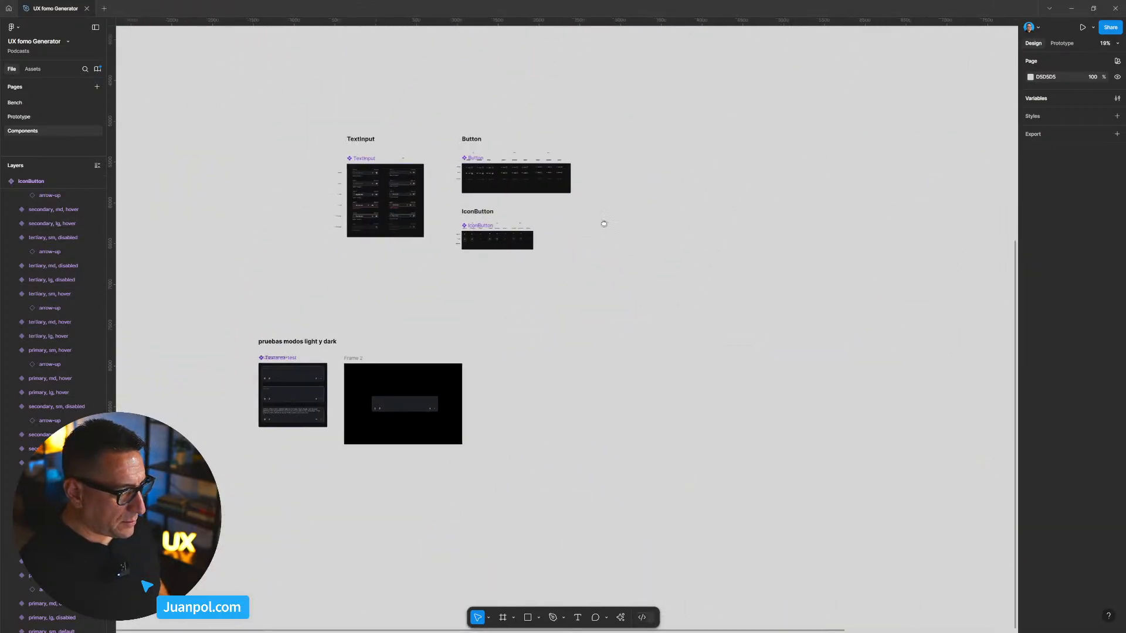
scroll(610, 222, "up", 2)
key("ctrl+z")
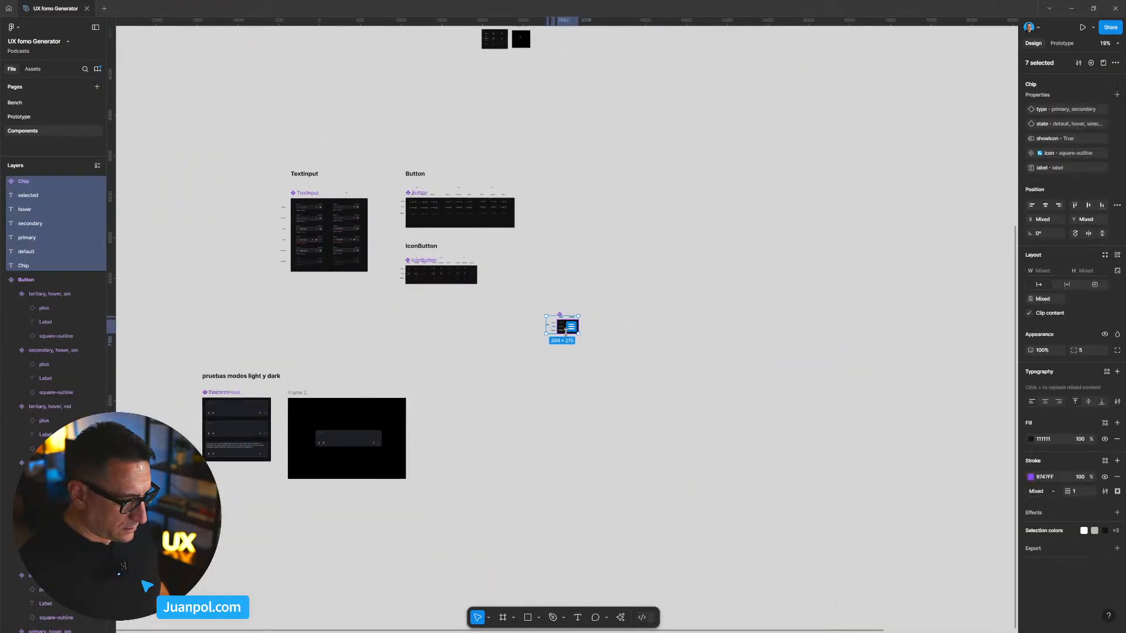
key("ctrl+z")
key("ctrl+z")
scroll(574, 218, "up", 3)
Step: Duplicate the Button heading to above the Chip component set and change the copy's text to "Chip"
left_click_drag(290, 134, 576, 133)
double_click(538, 133)
type("Chi9p")
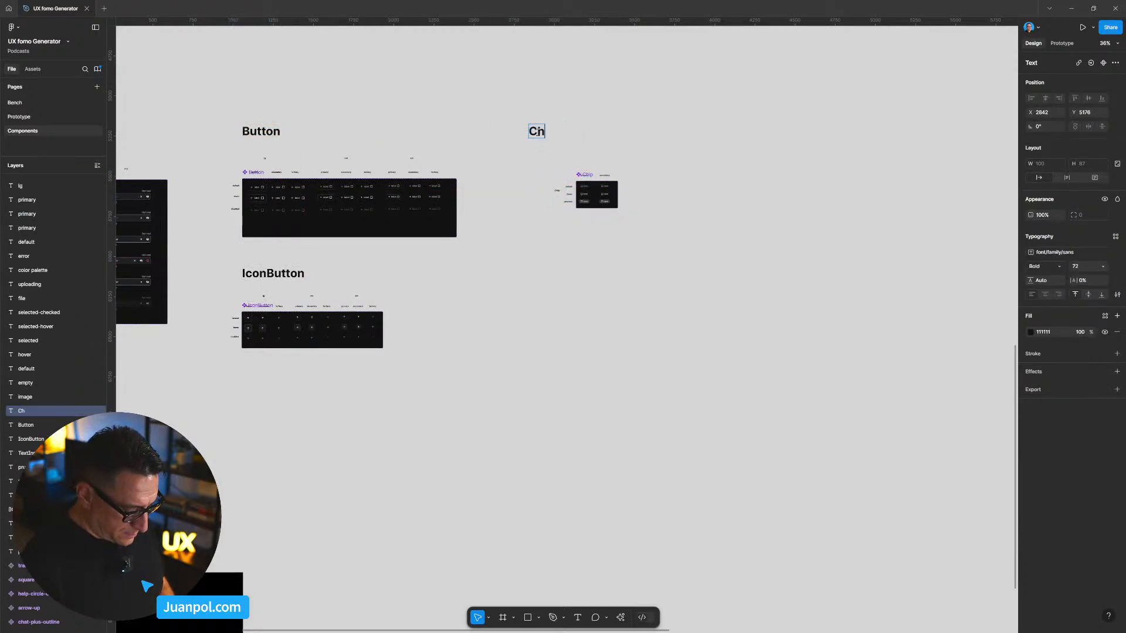
key("Escape")
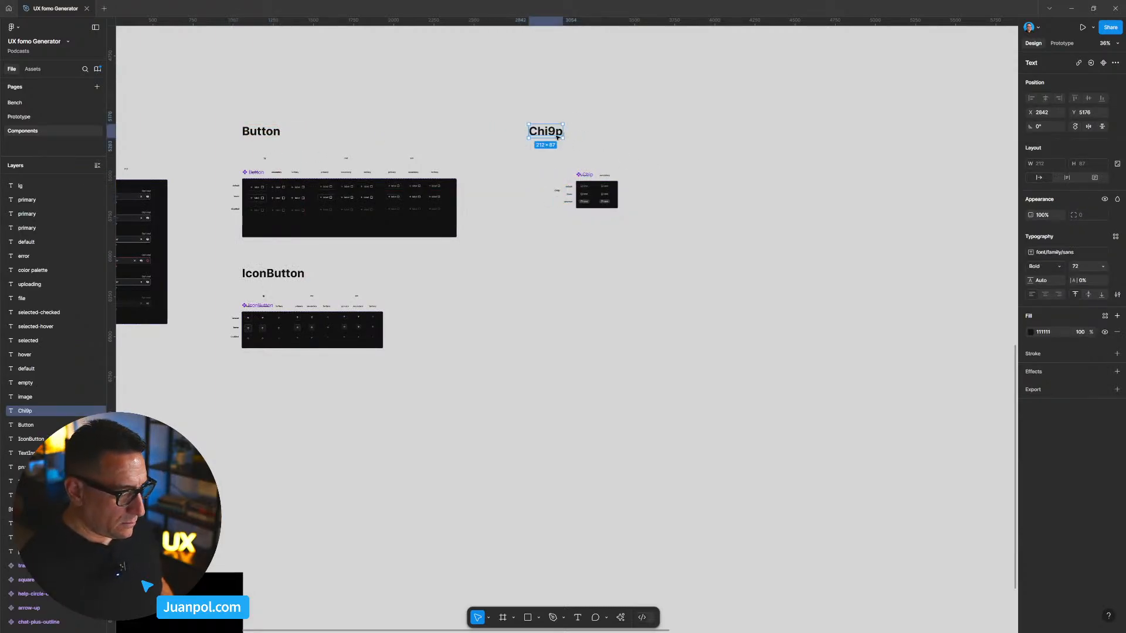
key("Return")
type("Chip")
key("Escape")
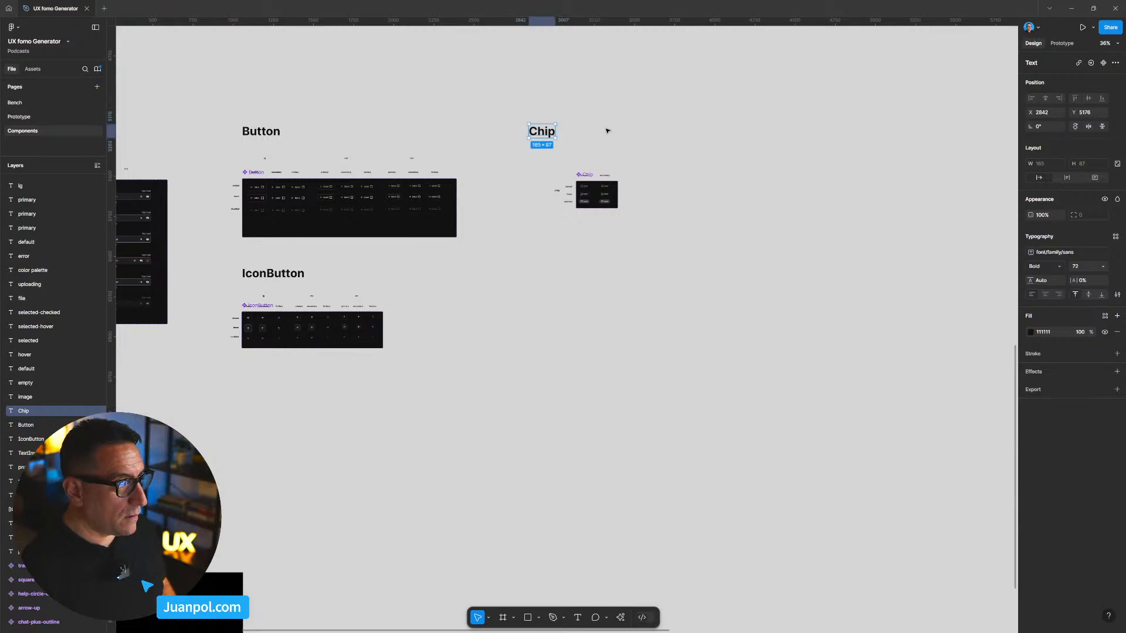
left_click(607, 130)
Step: Delete the redundant small Chip text label beside the hover row label of the Chip component set
scroll(642, 284, "up", 5)
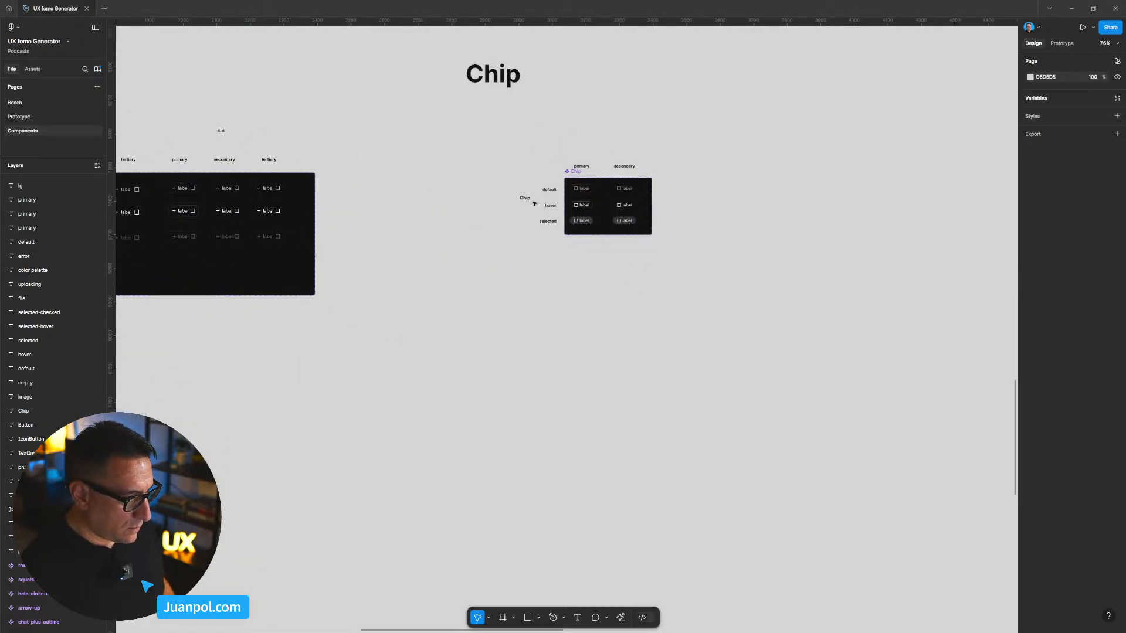
left_click(528, 200)
left_click(540, 203)
scroll(554, 203, "up", 3)
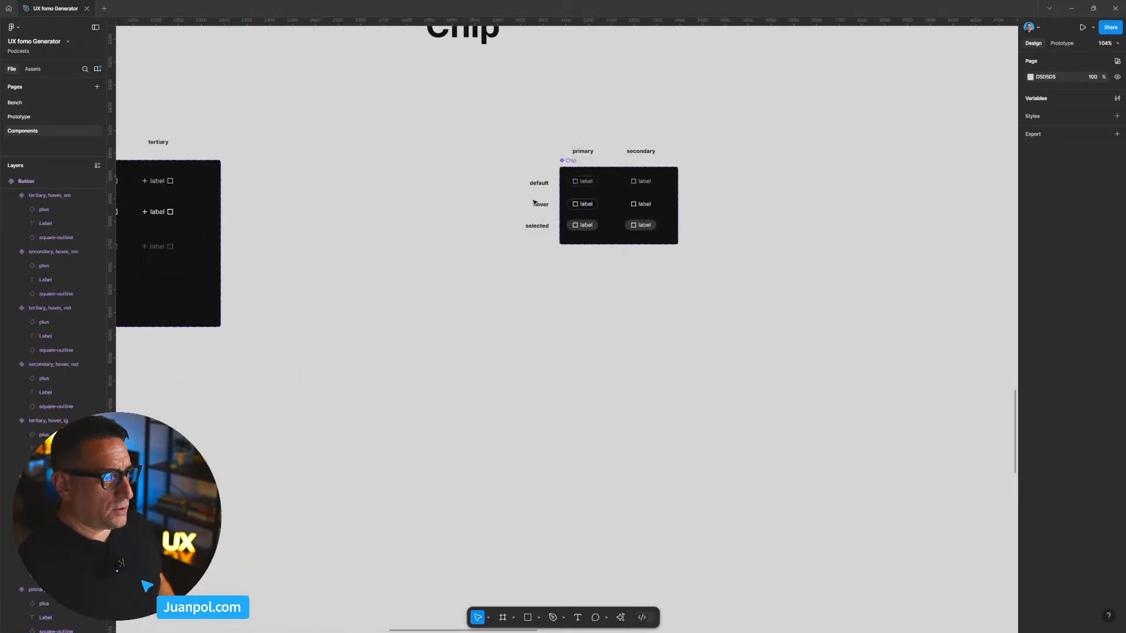
Step: Compare the font weight of the lg, md and sm labels above the Button set with the IconButton set's sm label
scroll(555, 204, "left", 5)
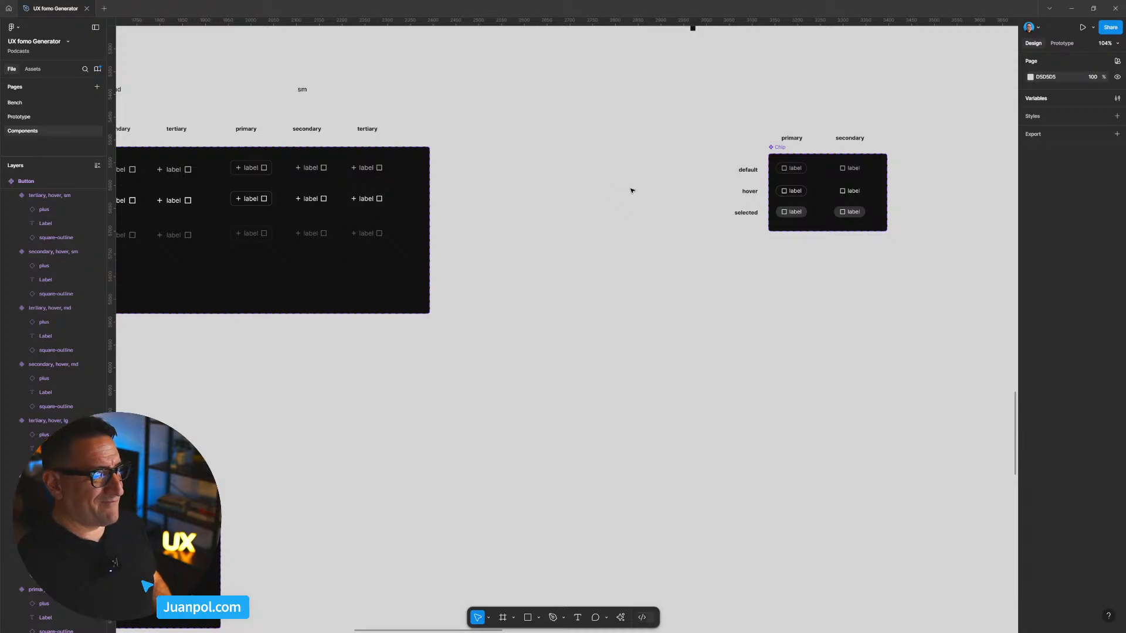
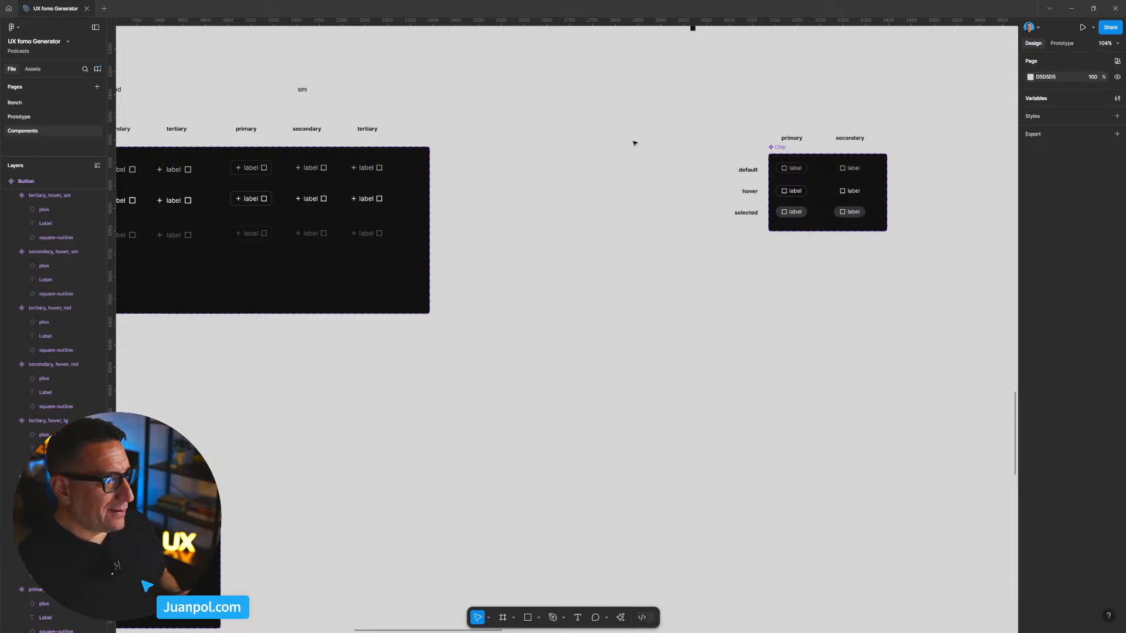
scroll(569, 128, "left", 5)
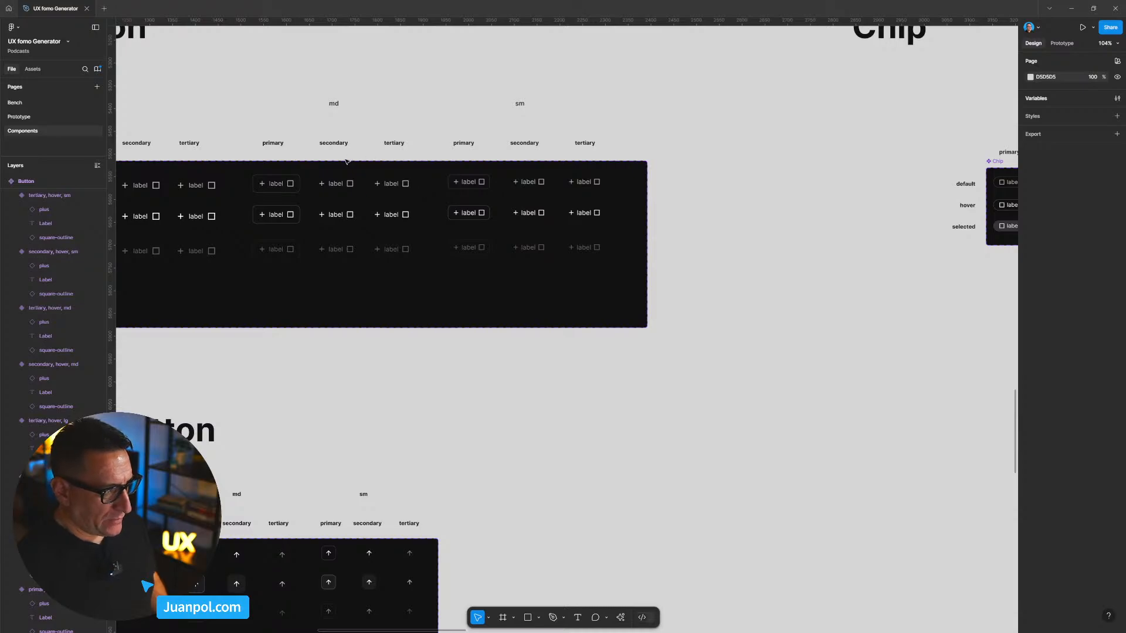
left_click_drag(580, 126, 600, 157)
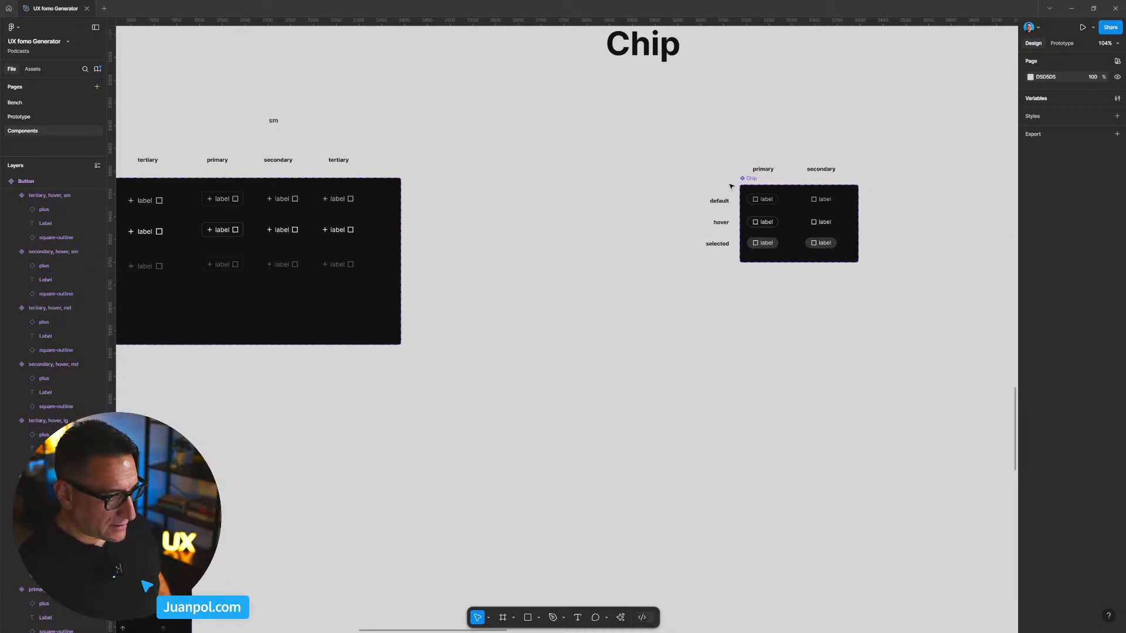
left_click_drag(322, 118, 628, 112)
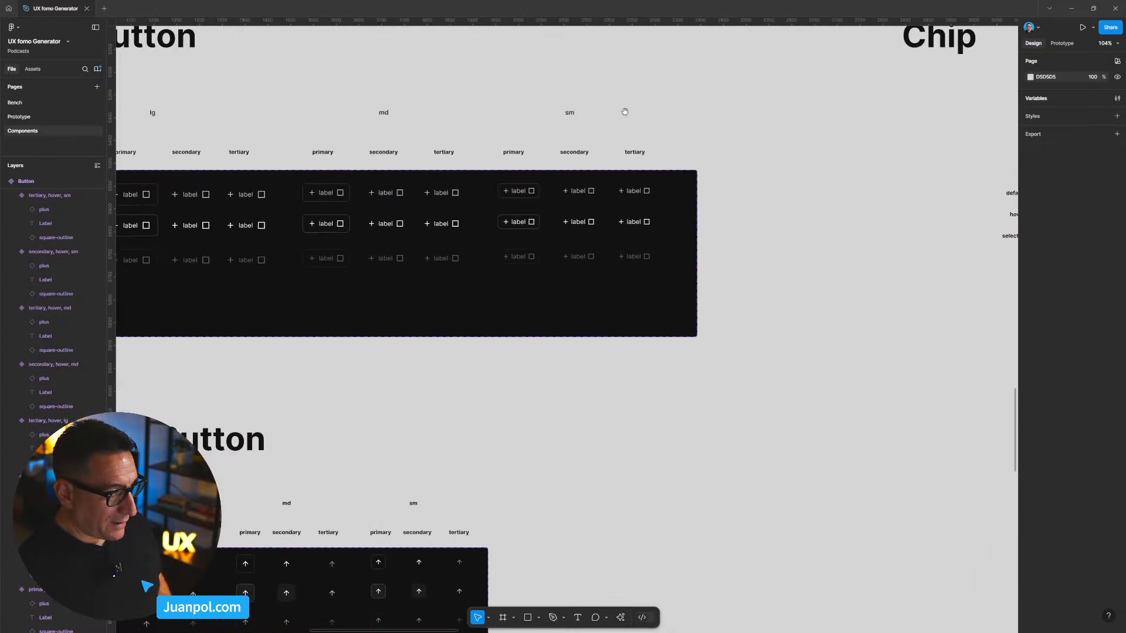
left_click_drag(160, 96, 733, 138)
left_click(1061, 289)
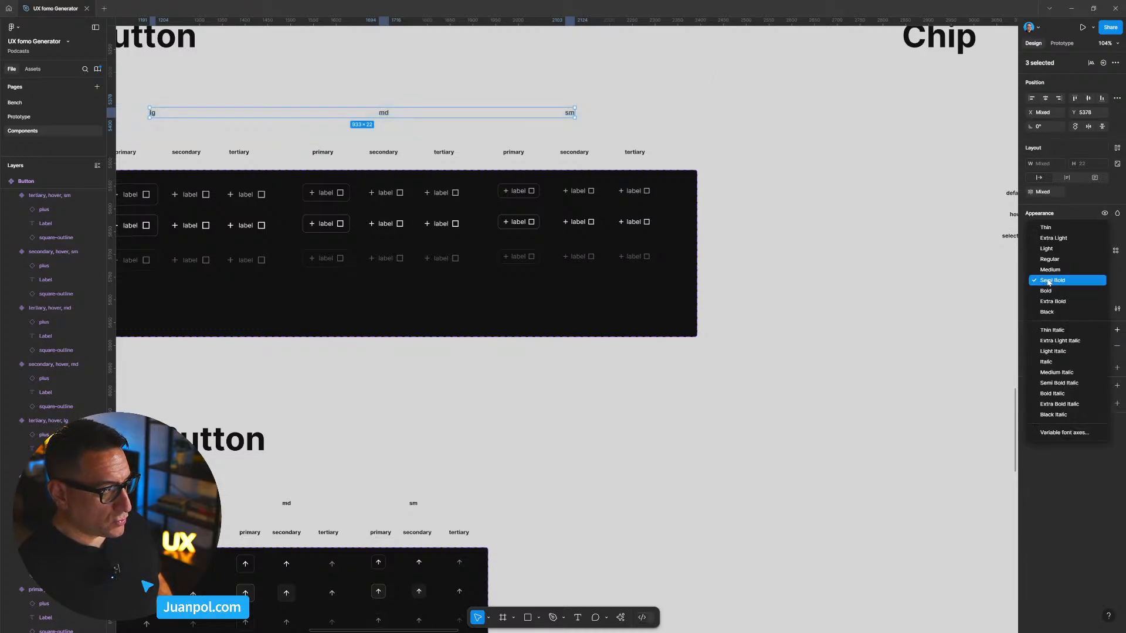
left_click(423, 513)
left_click(413, 503)
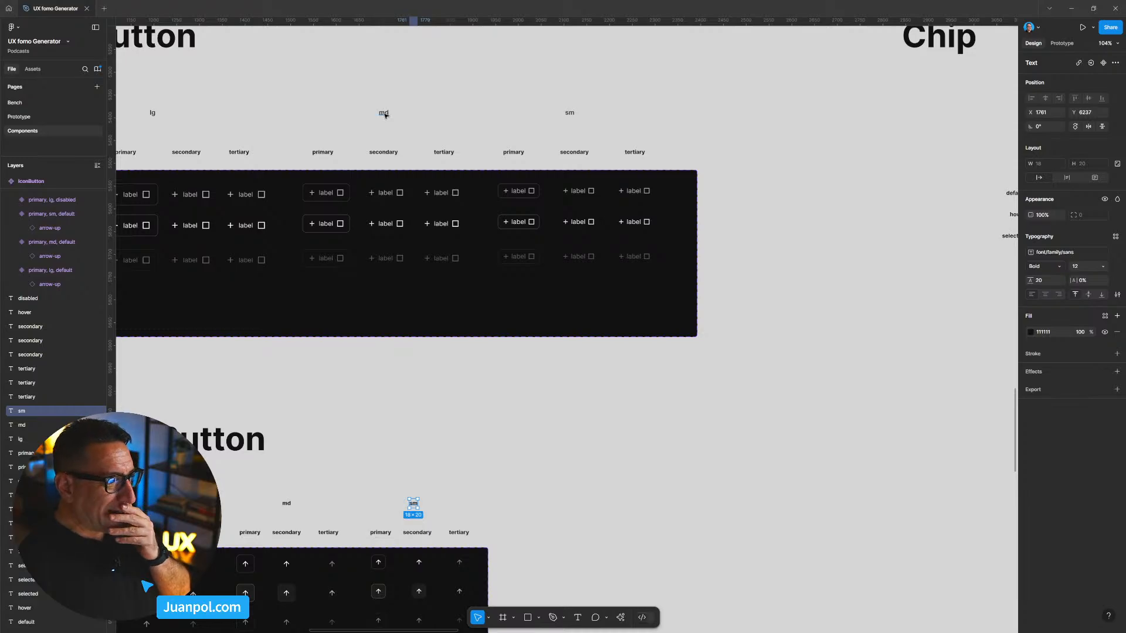
Step: Set the font weight of the lg, md and sm size labels above the Button component set to Bold
scroll(762, 257, "down", 5)
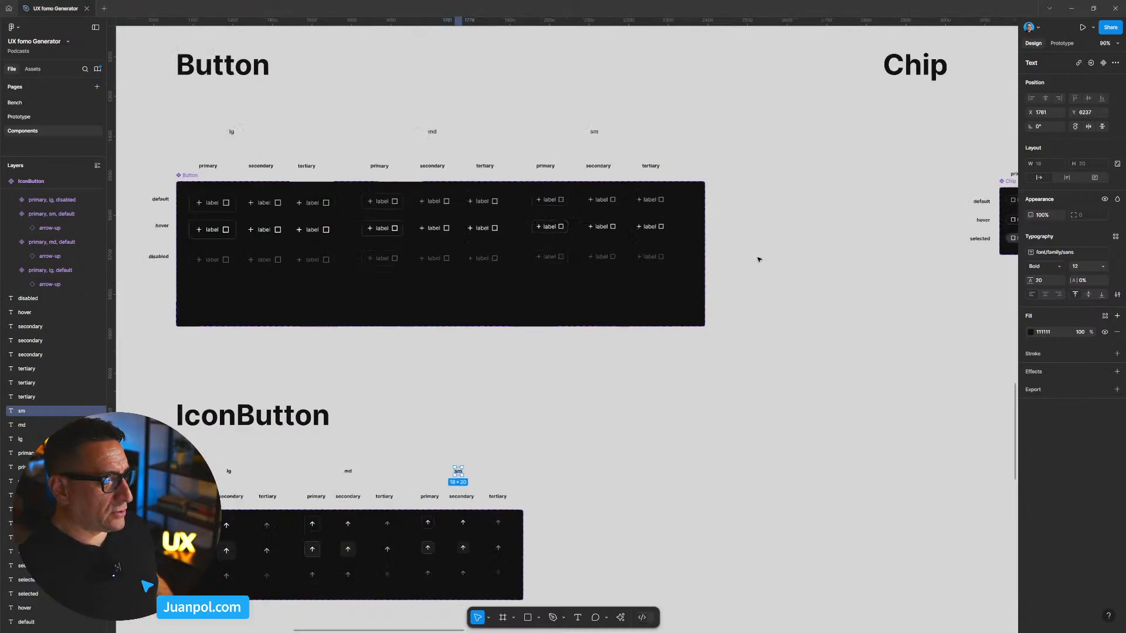
scroll(809, 257, "up", 5)
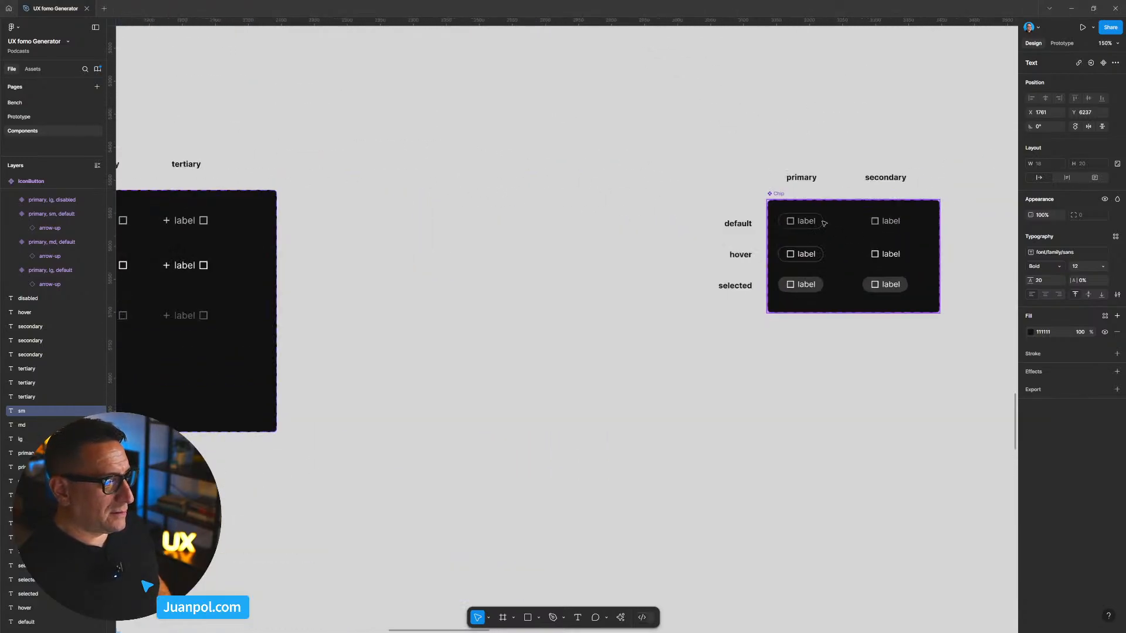
scroll(819, 219, "down", 4)
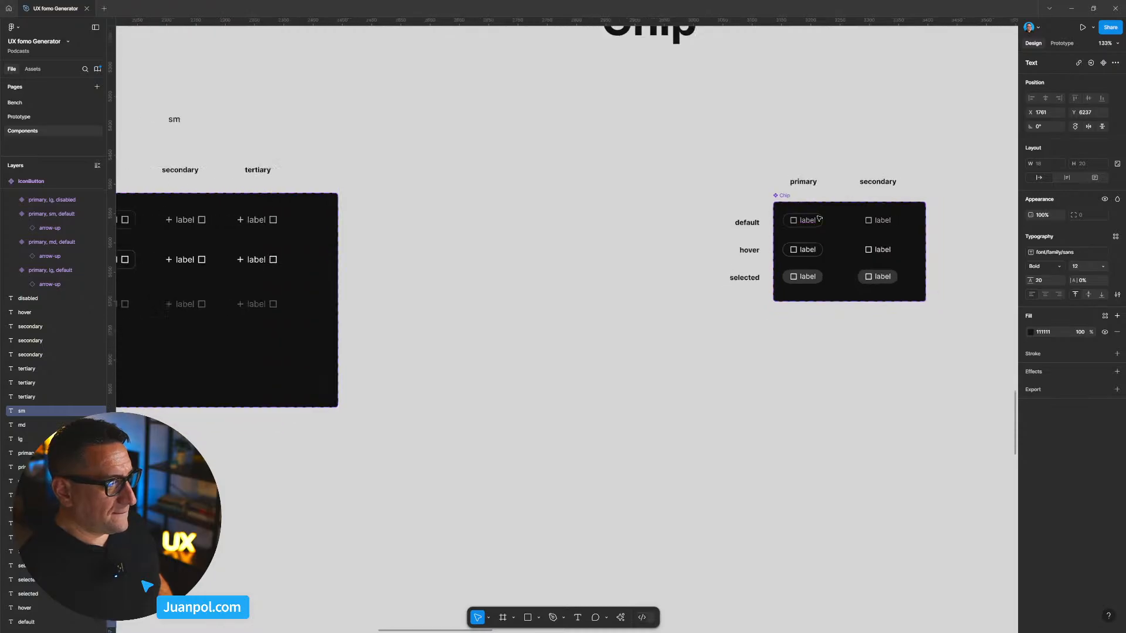
scroll(819, 218, "down", 2)
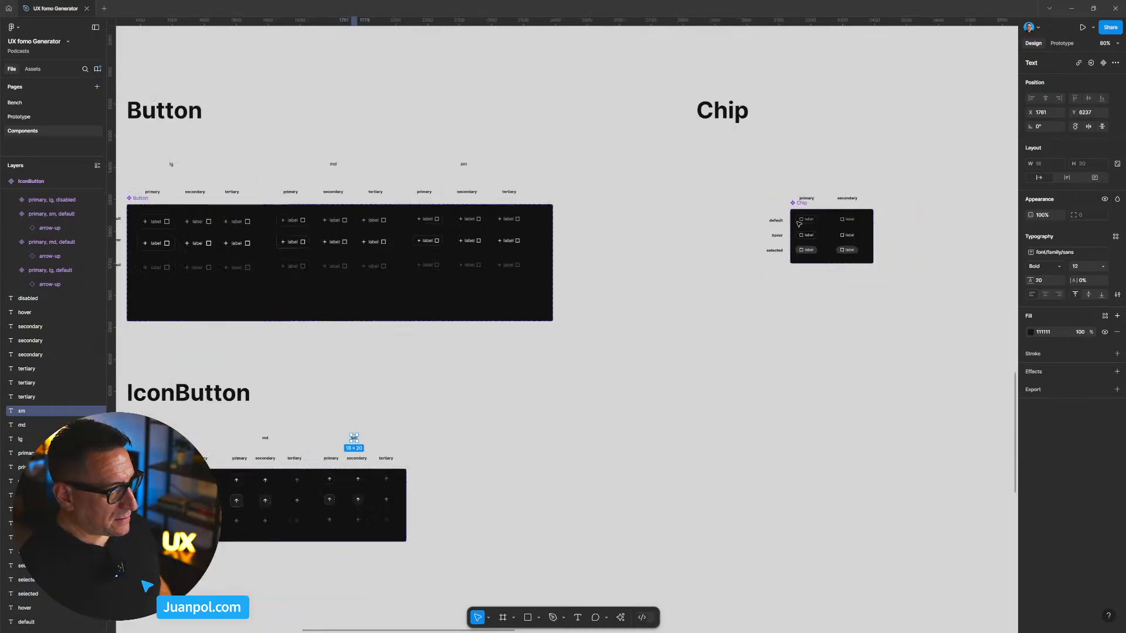
scroll(727, 159, "left", 5)
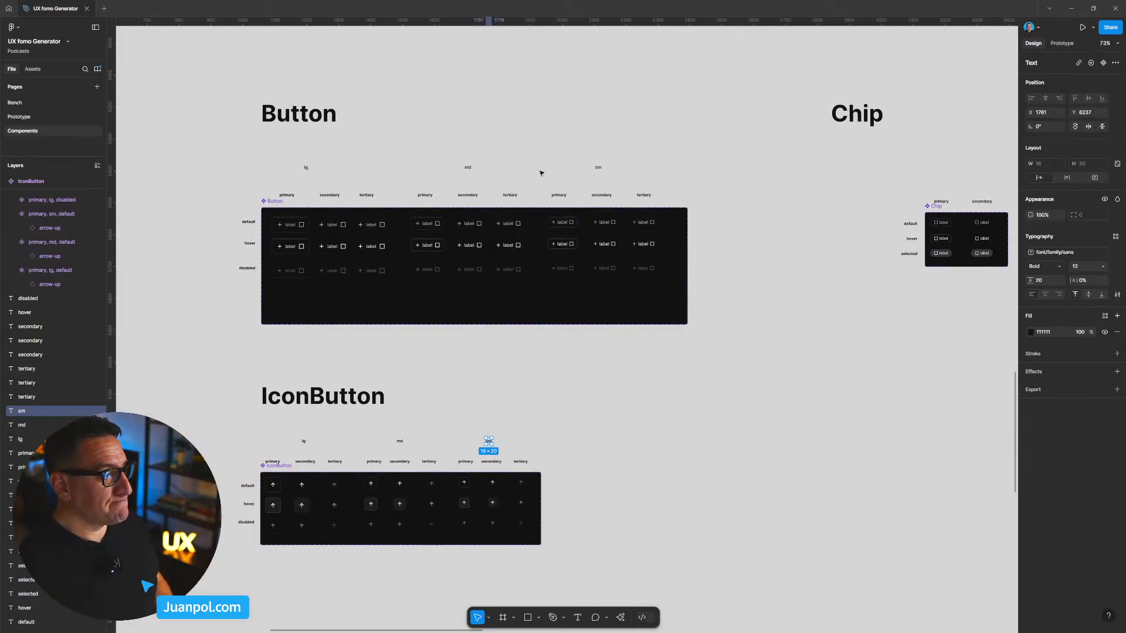
scroll(702, 152, "right", 2)
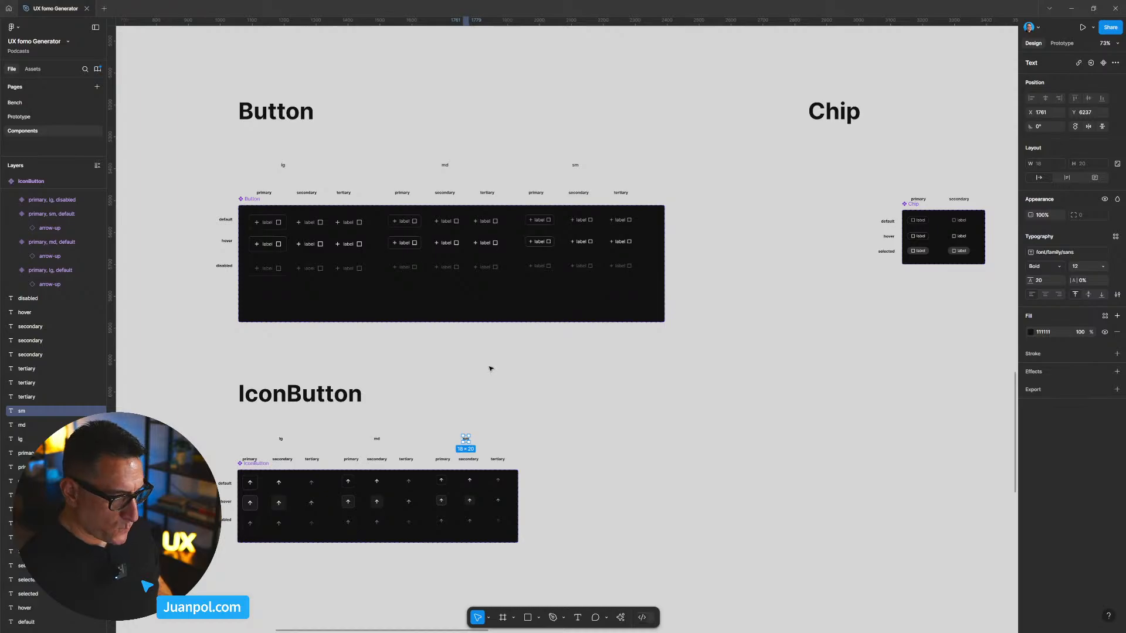
left_click_drag(243, 146, 661, 176)
left_click(1056, 280)
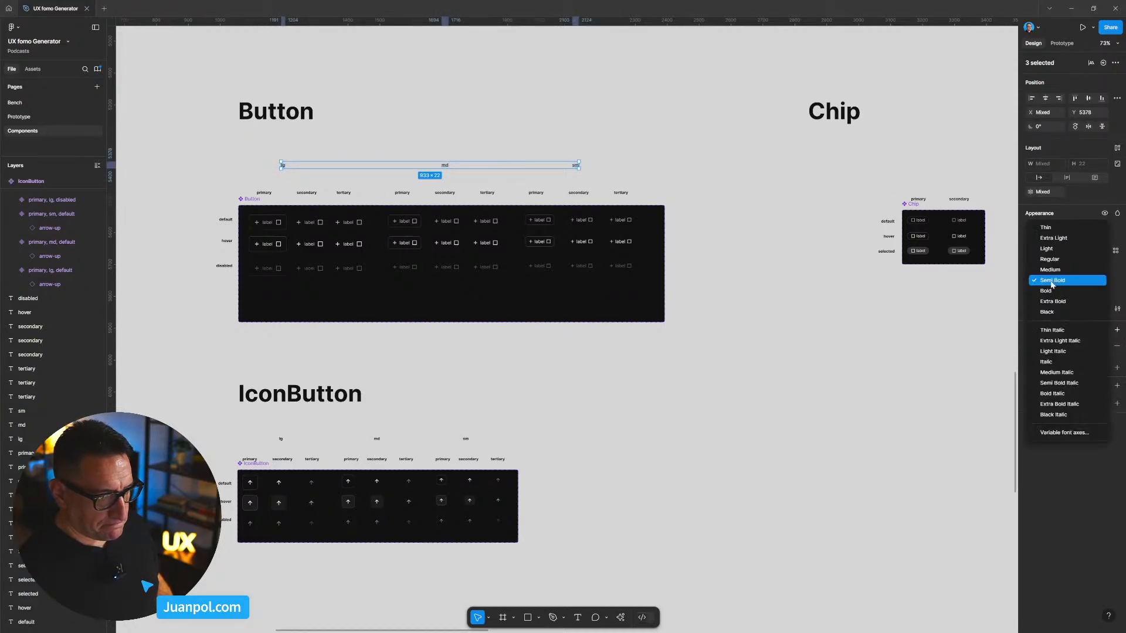
left_click(1053, 293)
left_click(801, 242)
Step: Move the Chip component set and its type and state labels left so the set sits under the Chip heading
scroll(802, 243, "right", 5)
left_click_drag(834, 253, 767, 164)
left_click_drag(674, 156, 860, 255)
left_click_drag(749, 206, 650, 200)
left_click(767, 200)
scroll(573, 221, "up", 10)
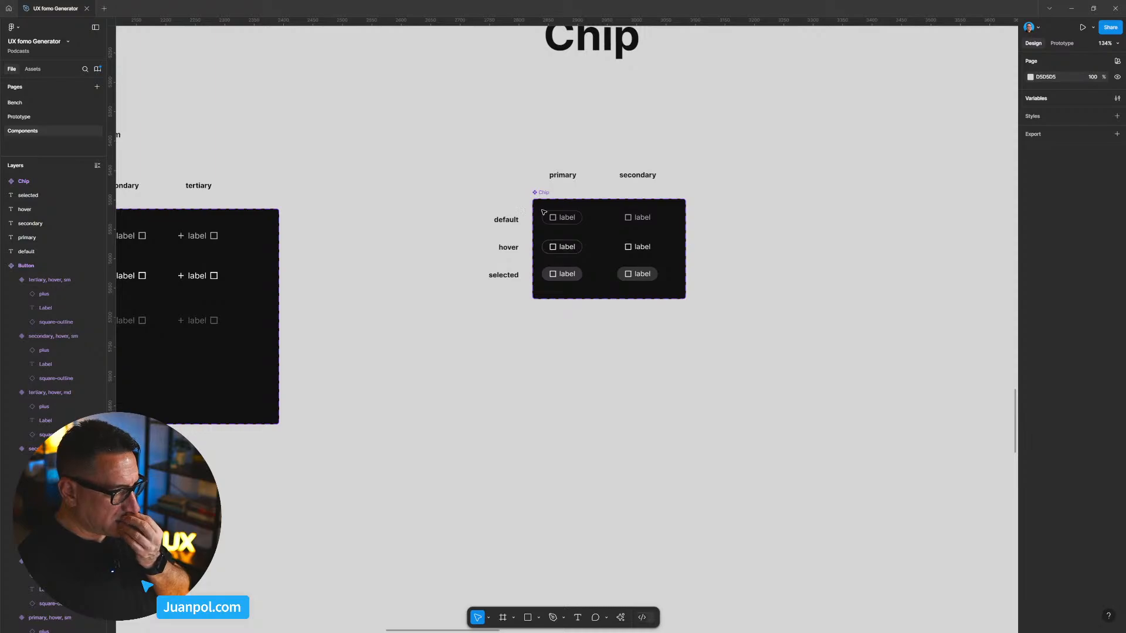
key("shift+0")
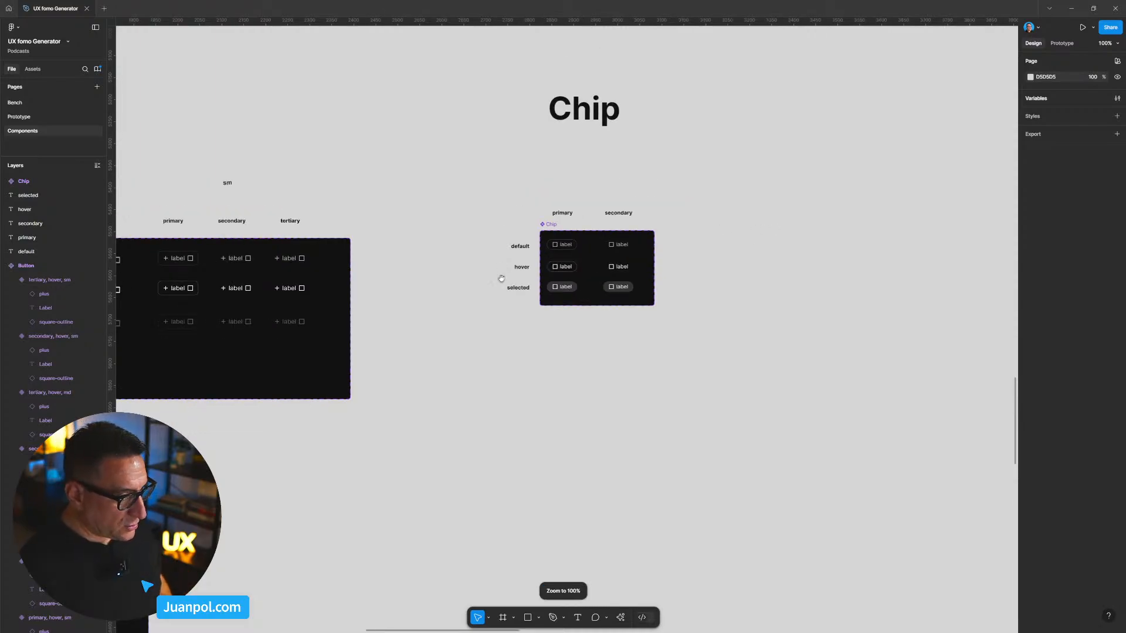
scroll(638, 279, "left", 5)
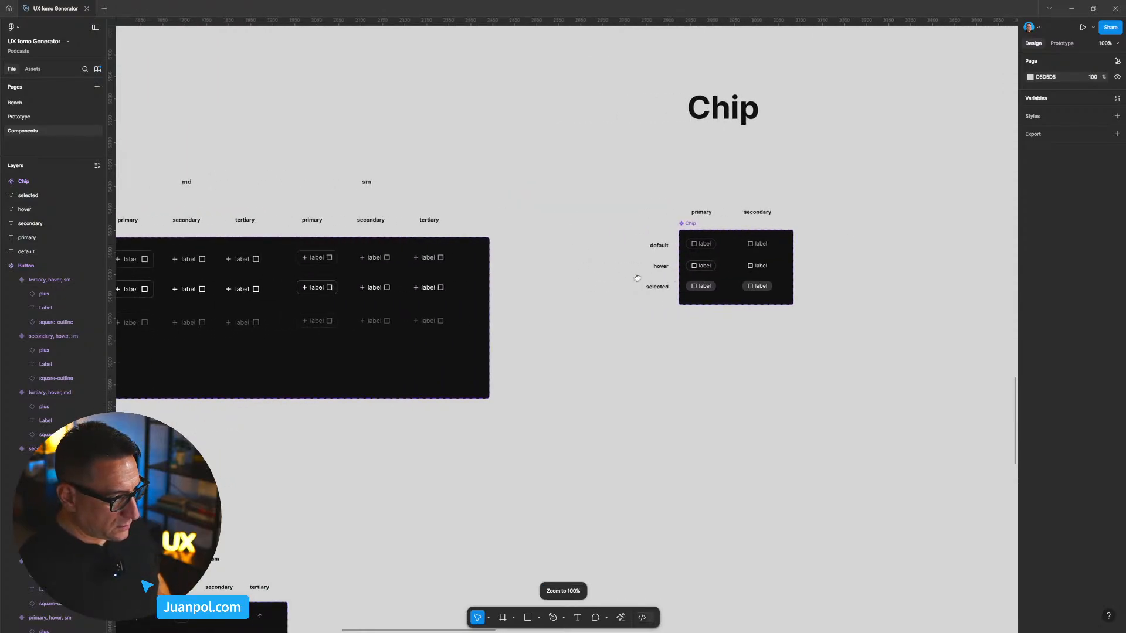
Step: Compare the label typography of the sm tertiary, lg primary and md primary default variants in the Button set
double_click(431, 259)
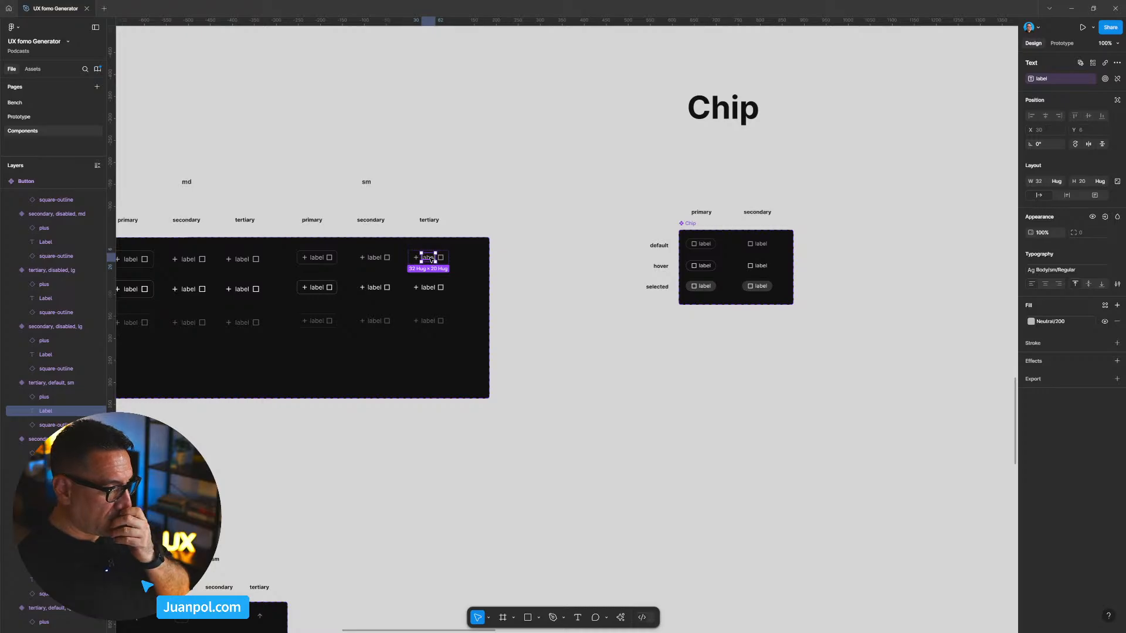
scroll(431, 258, "down", 1)
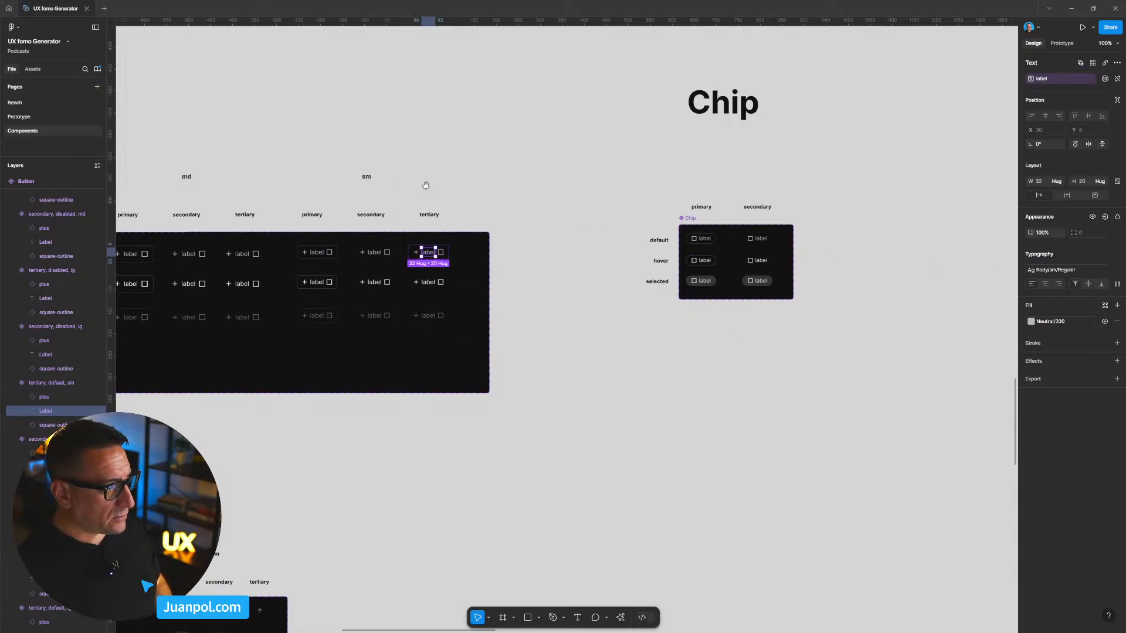
scroll(415, 187, "left", 5)
left_click(165, 243)
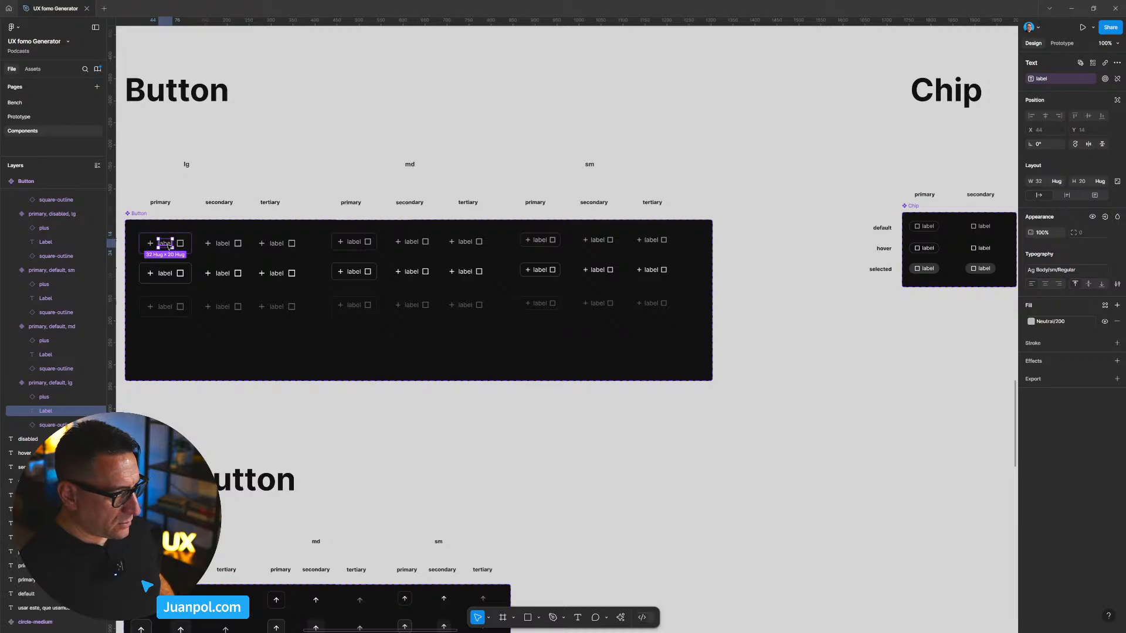
scroll(271, 210, "left", 3)
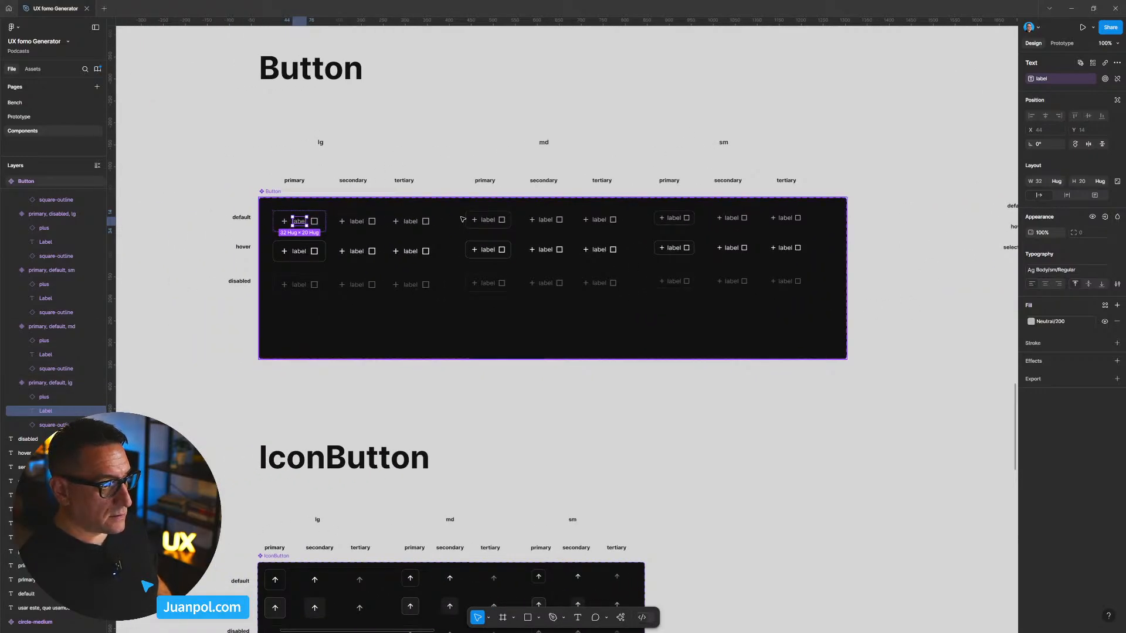
left_click(491, 221)
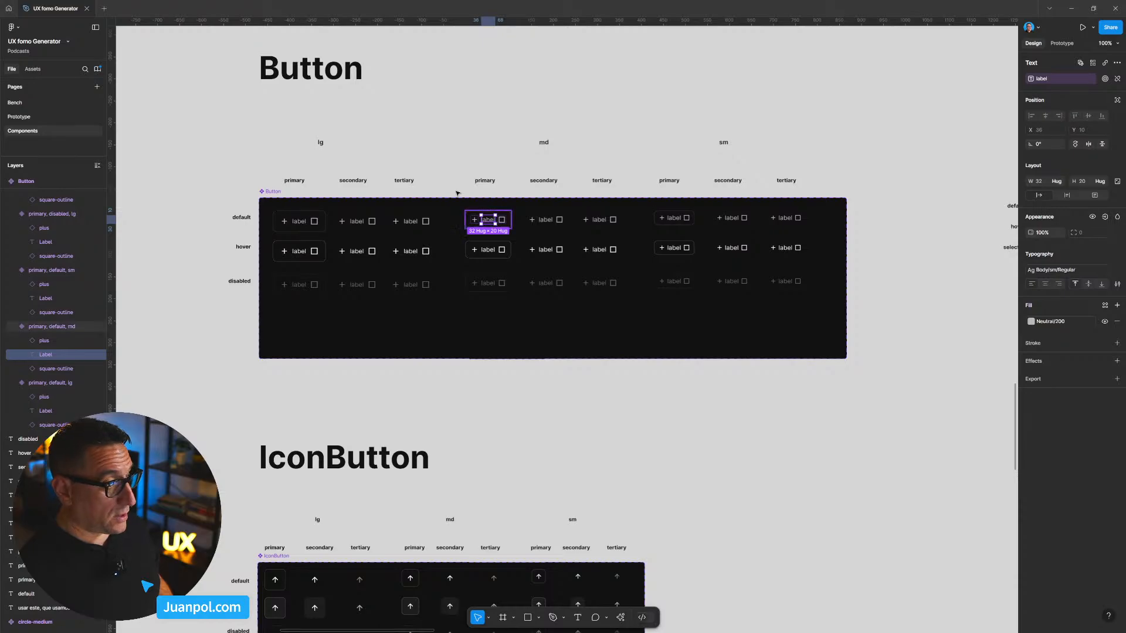
key("Escape")
left_click(299, 221)
left_click(303, 251, "shift")
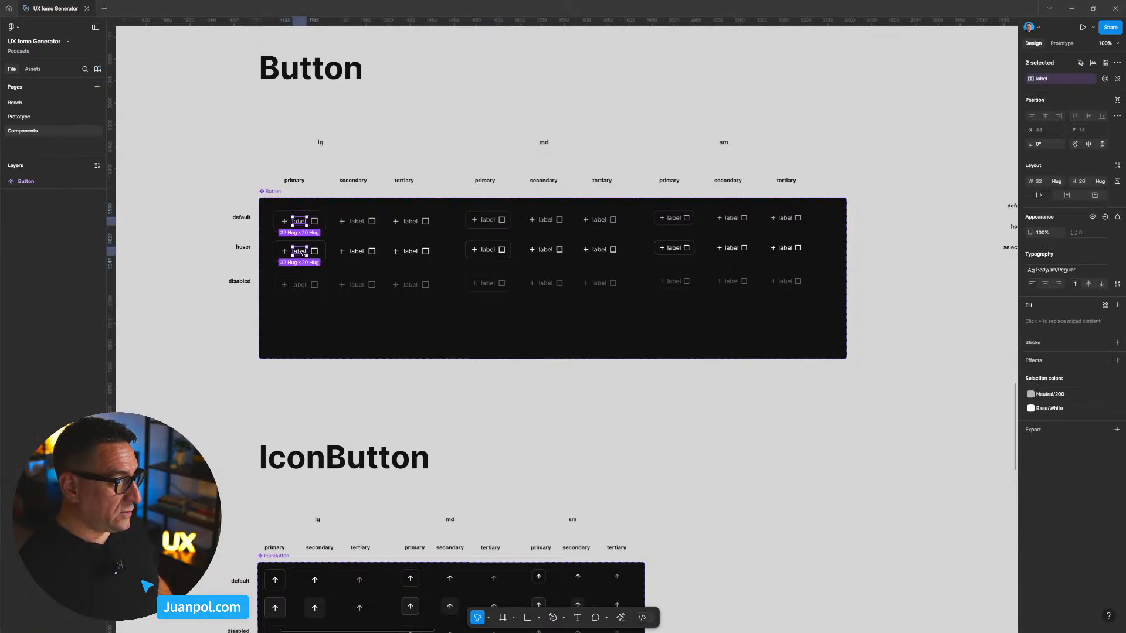
left_click(1080, 63)
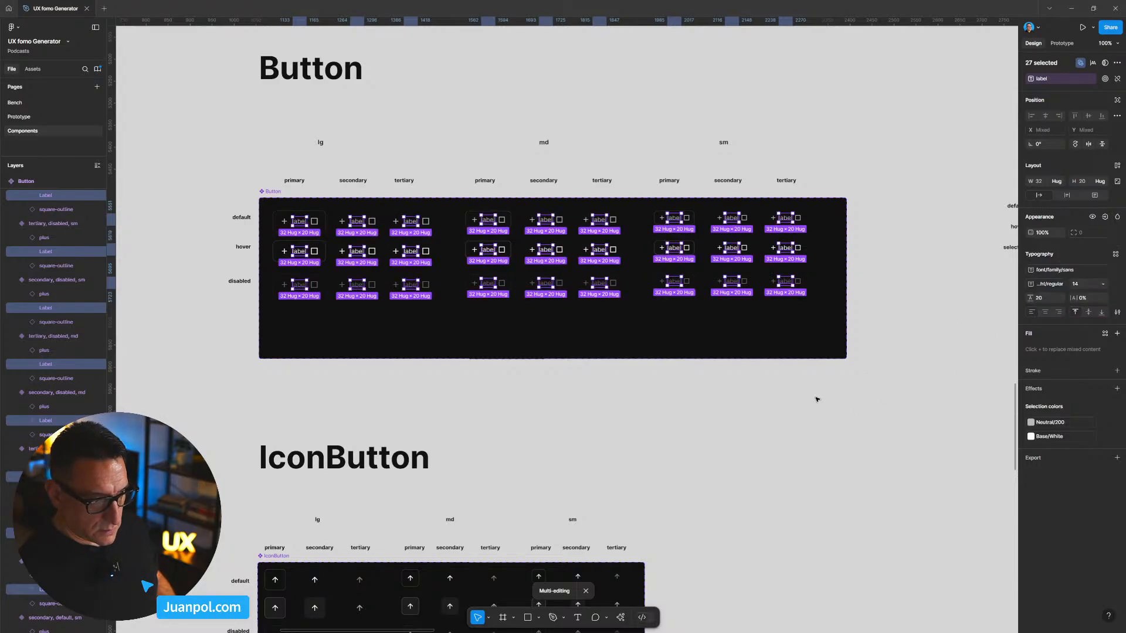
left_click(759, 407)
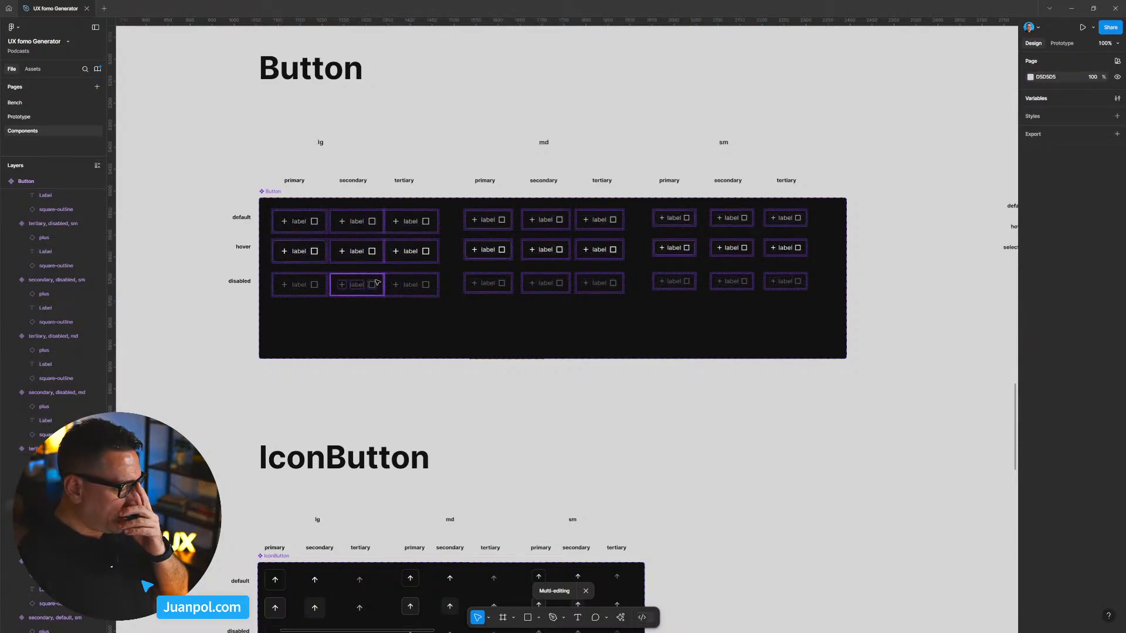
Step: Check the placeholder typography of the lg and md default variants in the TextInput set
scroll(376, 377, "down", 2)
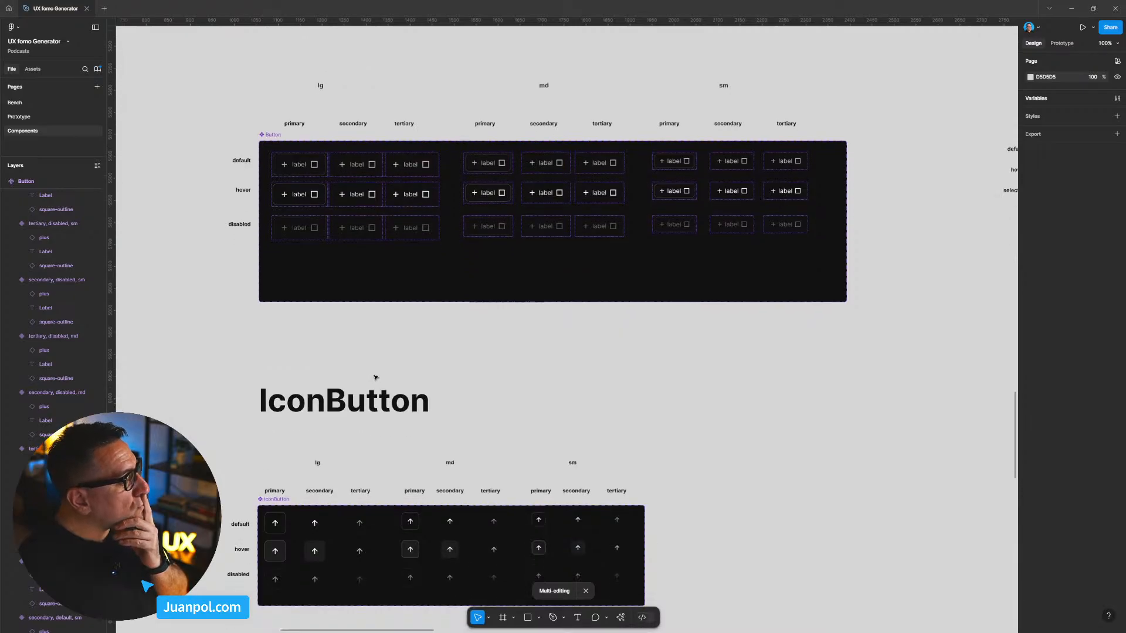
scroll(377, 372, "down", 5)
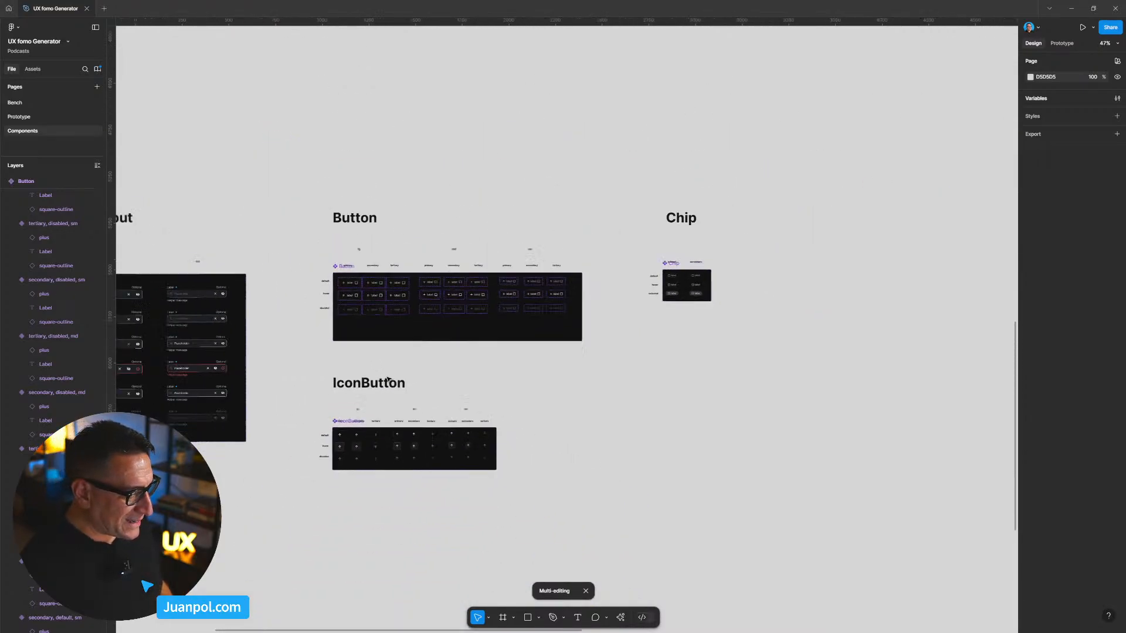
left_click_drag(316, 366, 596, 344)
scroll(394, 303, "up", 5)
left_click(424, 244, "ctrl")
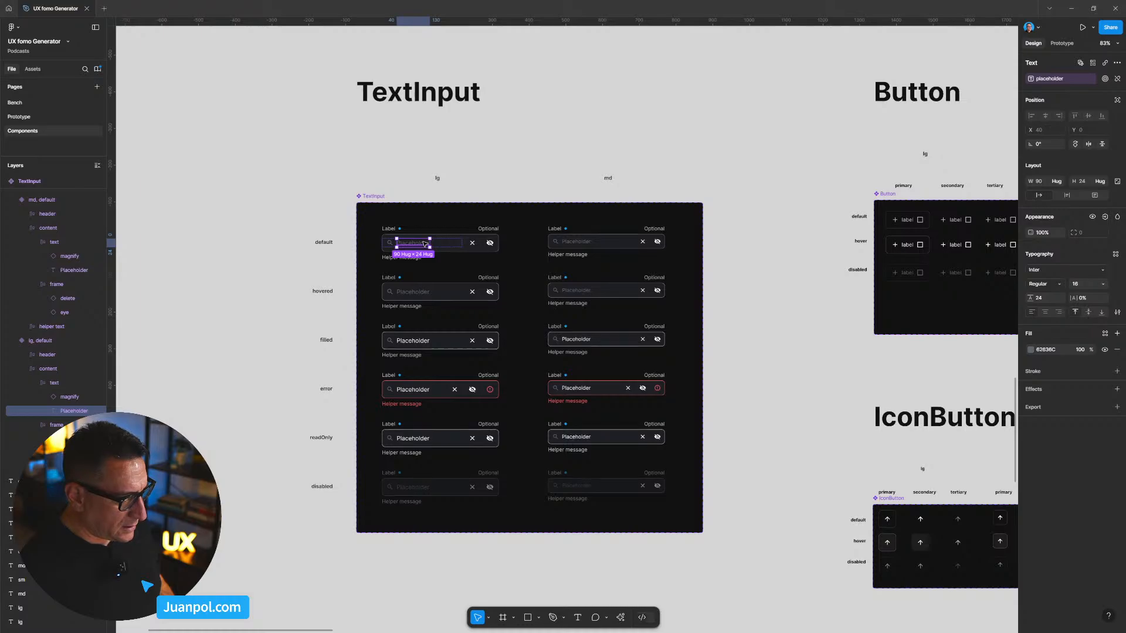
left_click(576, 241, "ctrl")
left_click(748, 265)
Step: Detach the typography style from all nine lg labels in the Button set and set their font size to 16
left_click_drag(767, 262, 552, 273)
scroll(552, 273, "up", 5)
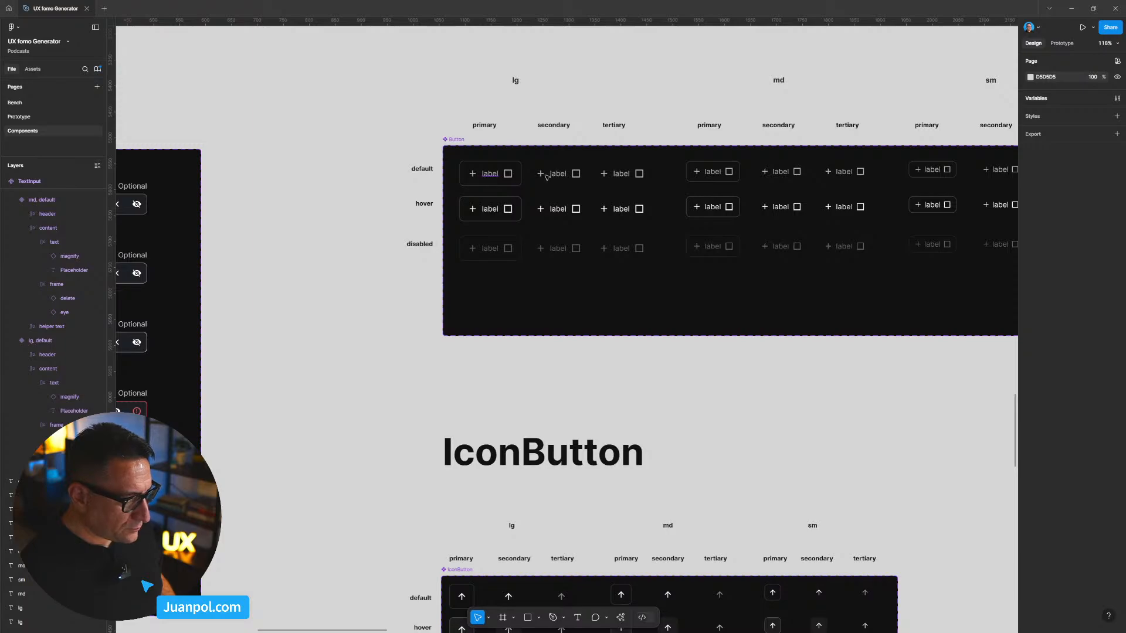
left_click(490, 174, "ctrl")
left_click(557, 173, "ctrl+shift")
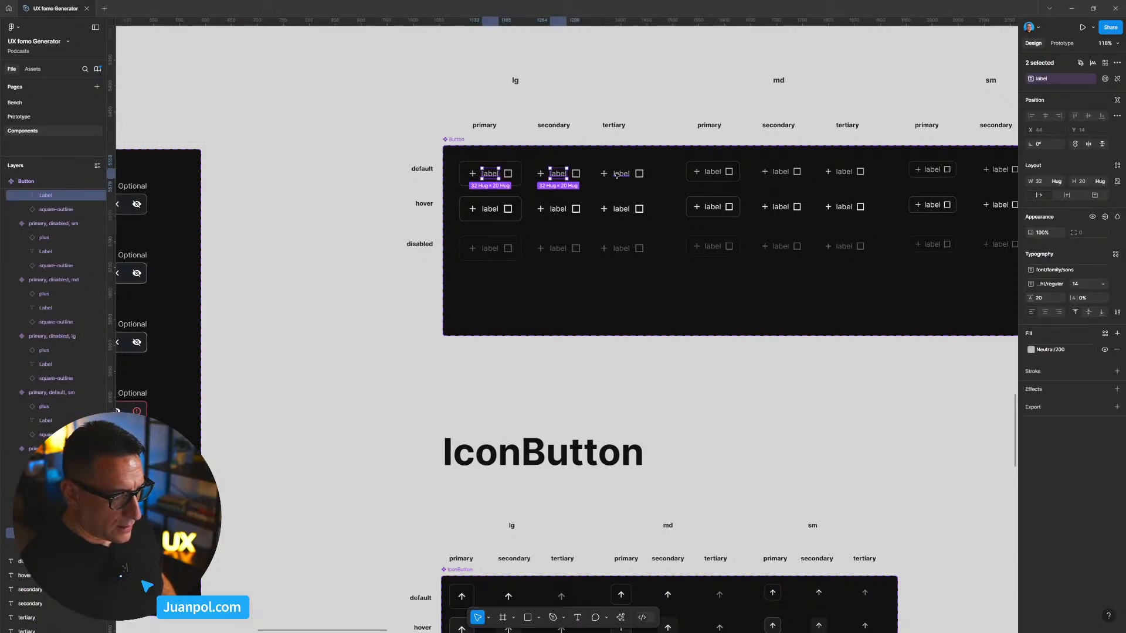
left_click(621, 174, "ctrl+shift")
left_click(621, 209, "ctrl+shift")
left_click(558, 209, "ctrl+shift")
left_click(489, 209, "ctrl+shift")
left_click(489, 248, "ctrl+shift")
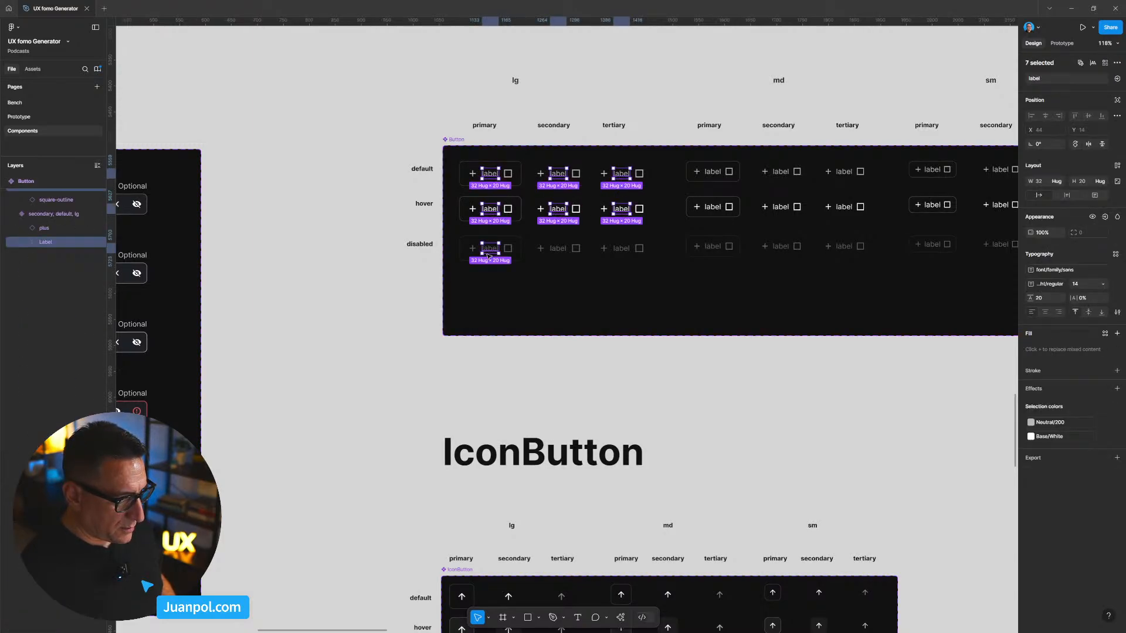
left_click(557, 248, "ctrl+shift")
left_click(621, 248, "ctrl+shift")
left_click(1073, 285)
left_click(1117, 271)
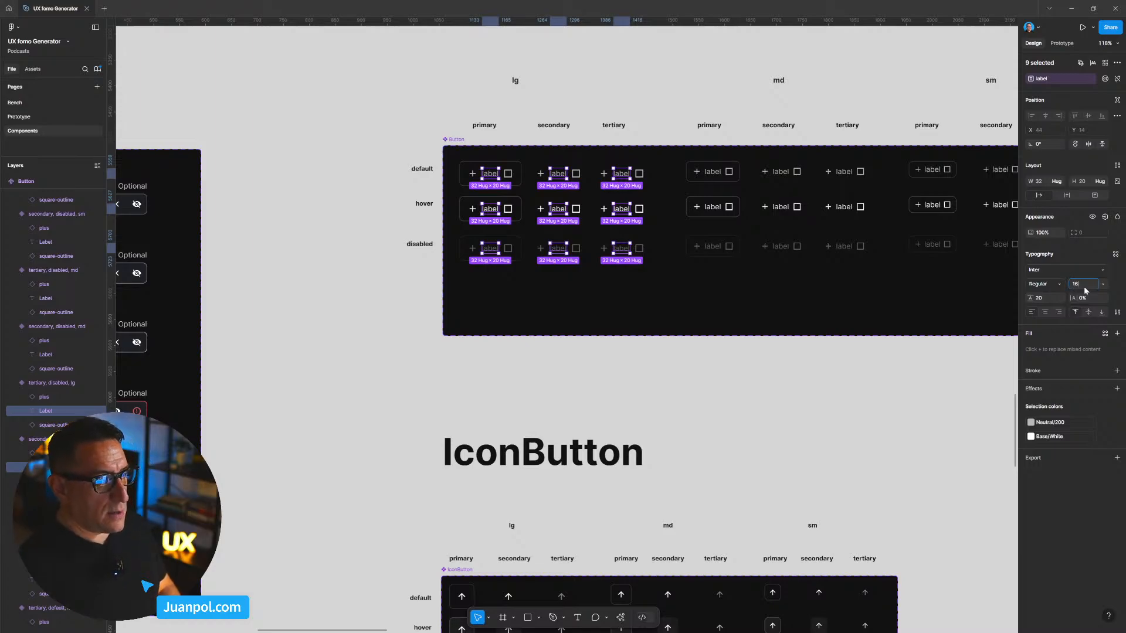
key("Return")
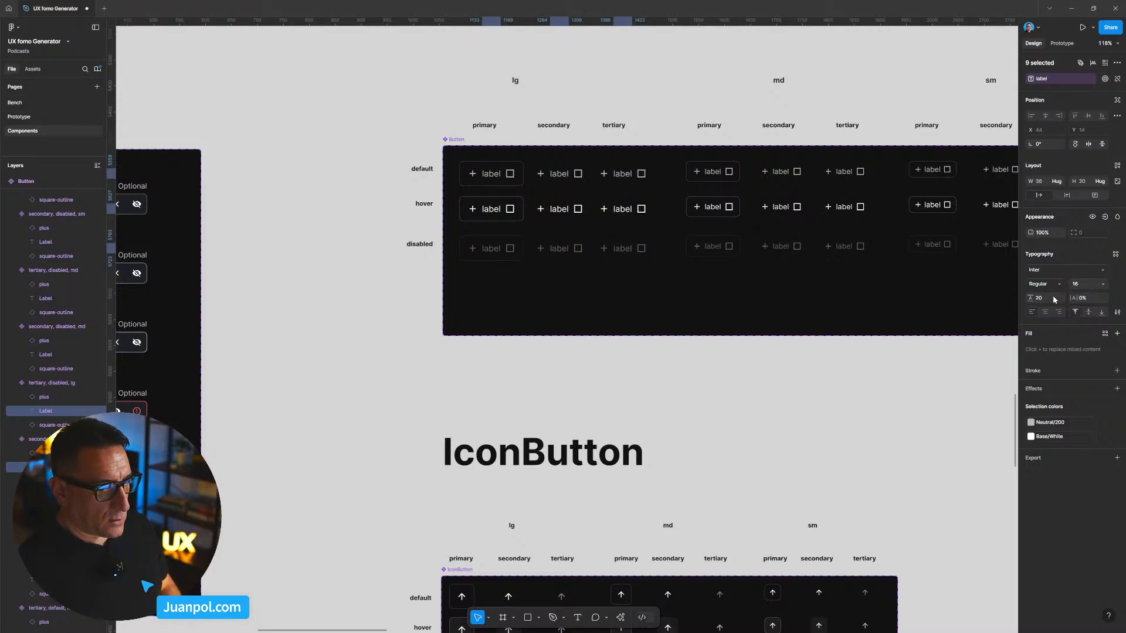
Step: Set the line height of the nine lg Button labels to 24
left_click(1050, 298)
type("24")
key("Return")
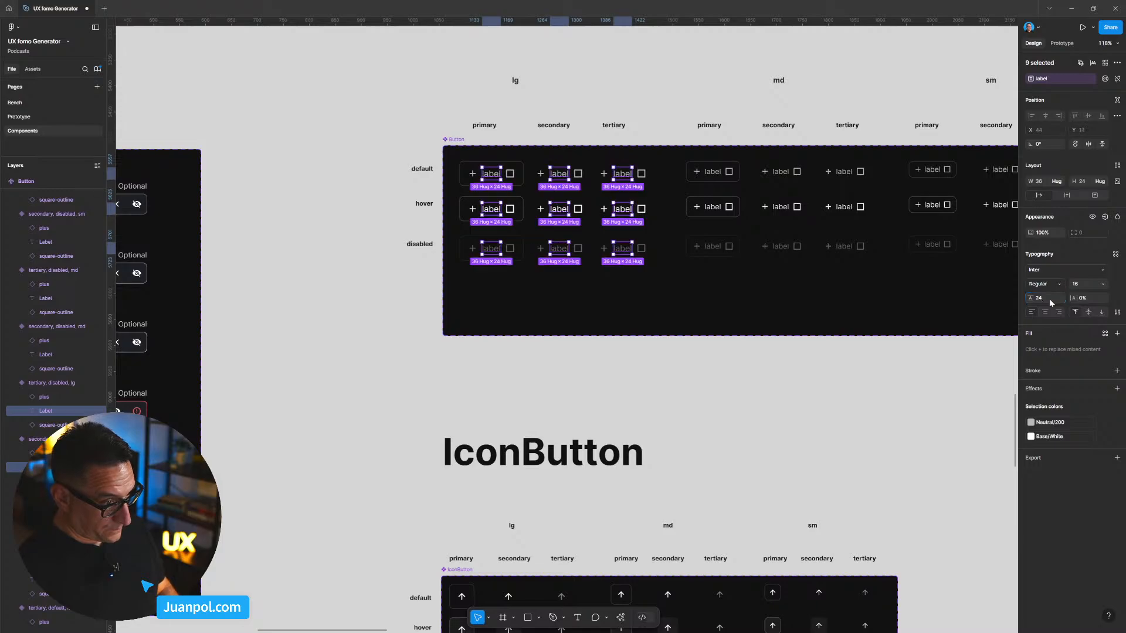
left_click(776, 393)
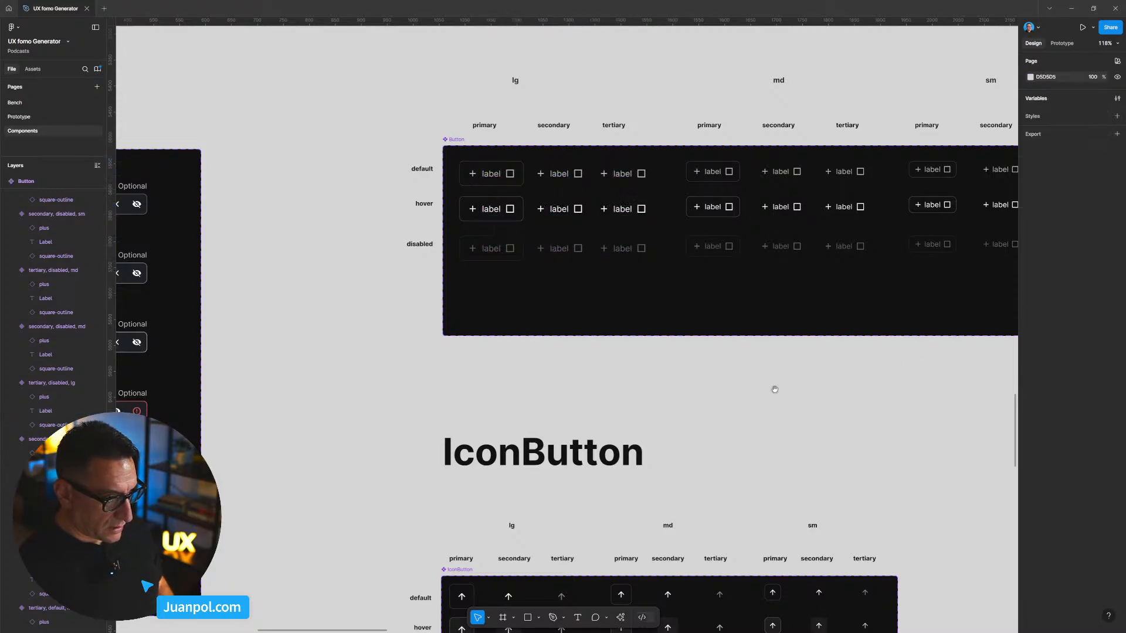
Step: Detach the typography style from all nine md labels in the Button set and set their line height to 22
scroll(777, 393, "right", 4)
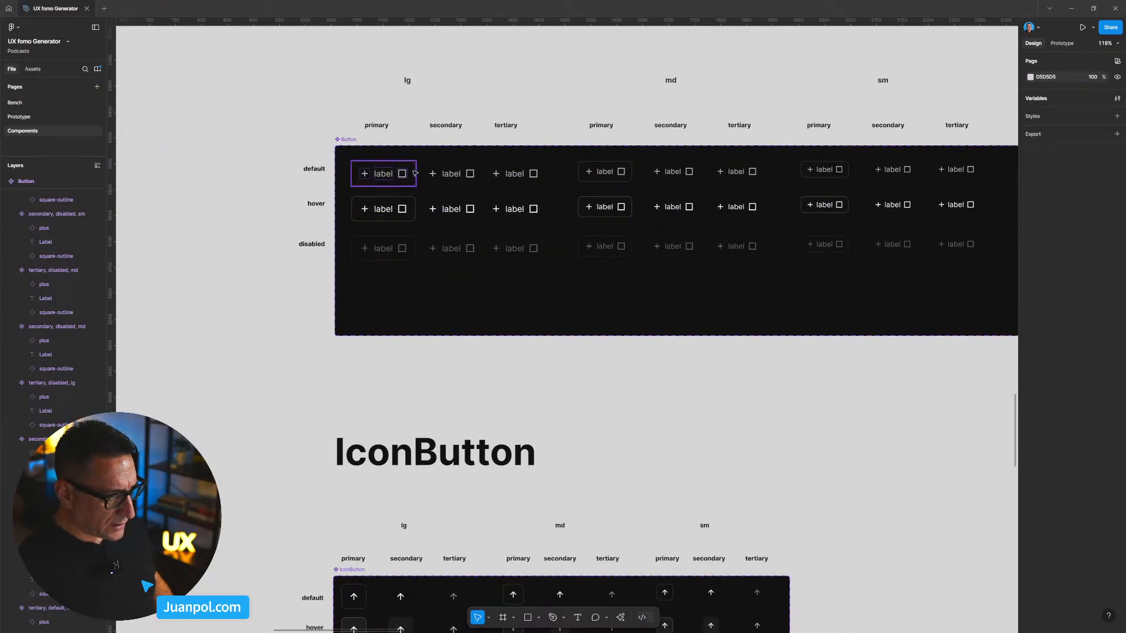
left_click(605, 171, "ctrl")
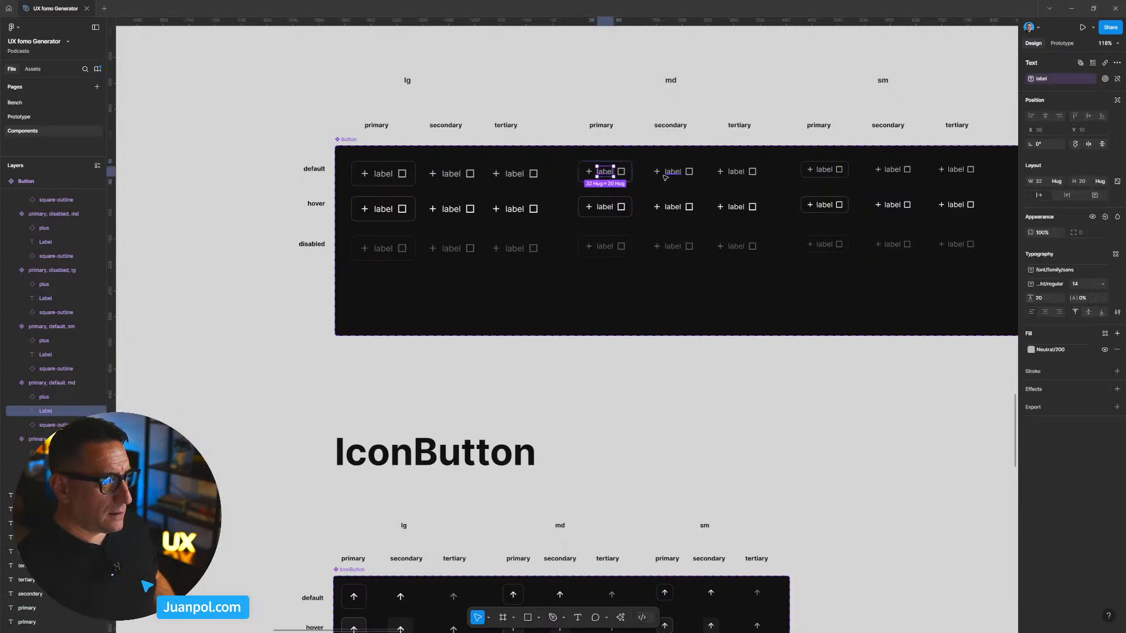
left_click(673, 171, "ctrl+shift")
left_click(736, 171, "ctrl+shift")
left_click(736, 206, "ctrl+shift")
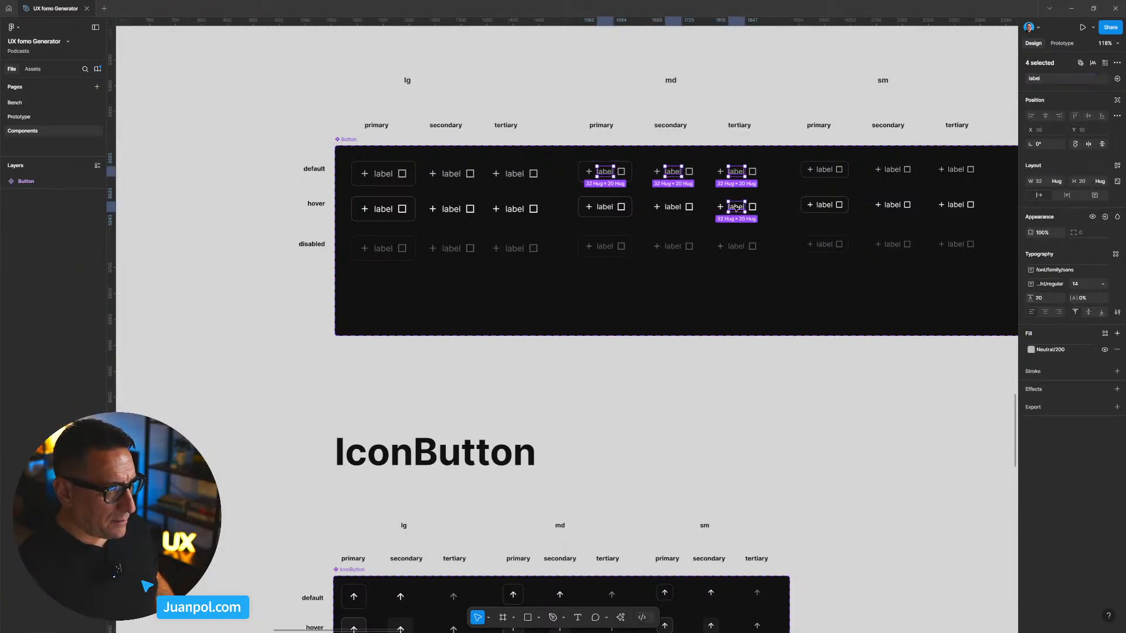
left_click(675, 208, "ctrl+shift")
left_click(605, 207, "ctrl+shift")
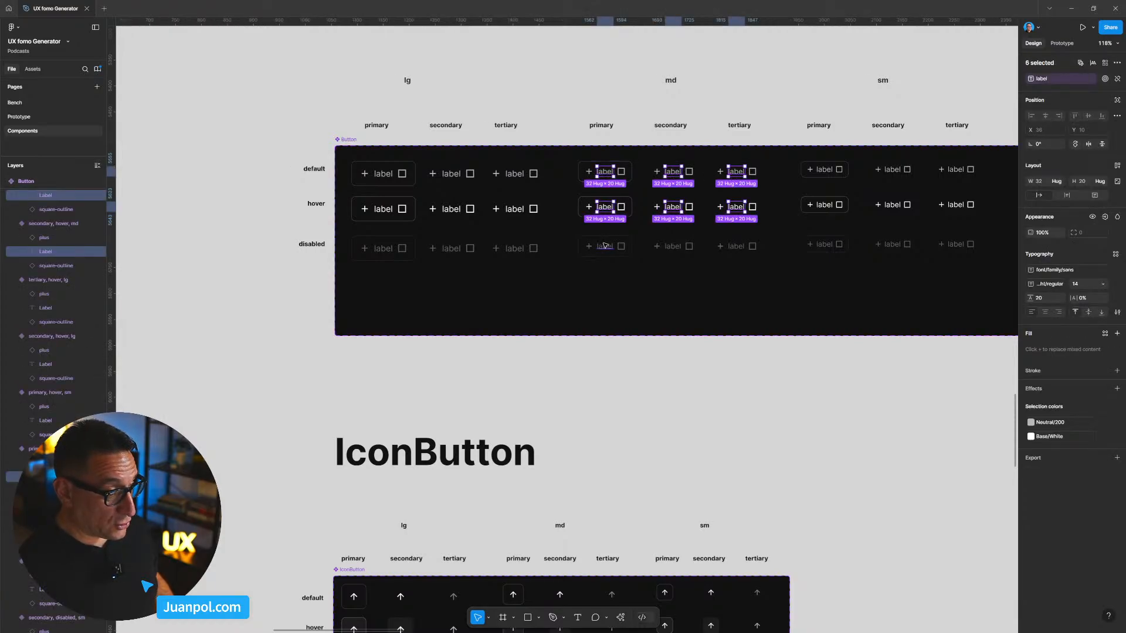
left_click(605, 246, "ctrl+shift")
left_click(673, 246, "ctrl+shift")
left_click(736, 246, "ctrl+shift")
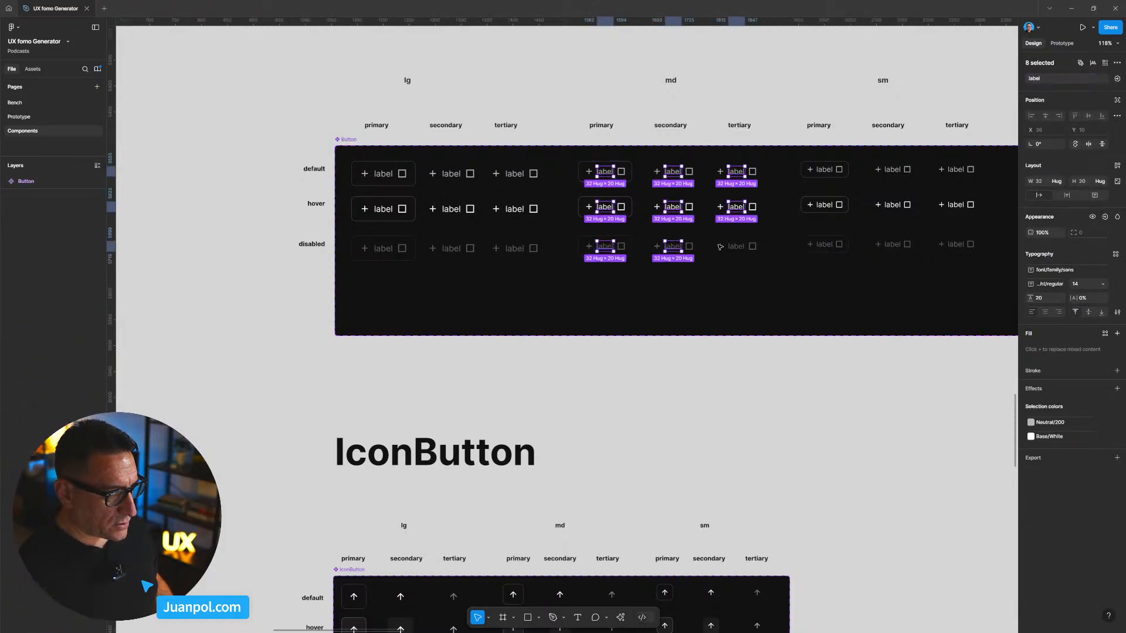
left_click(1063, 284)
left_click(1118, 269)
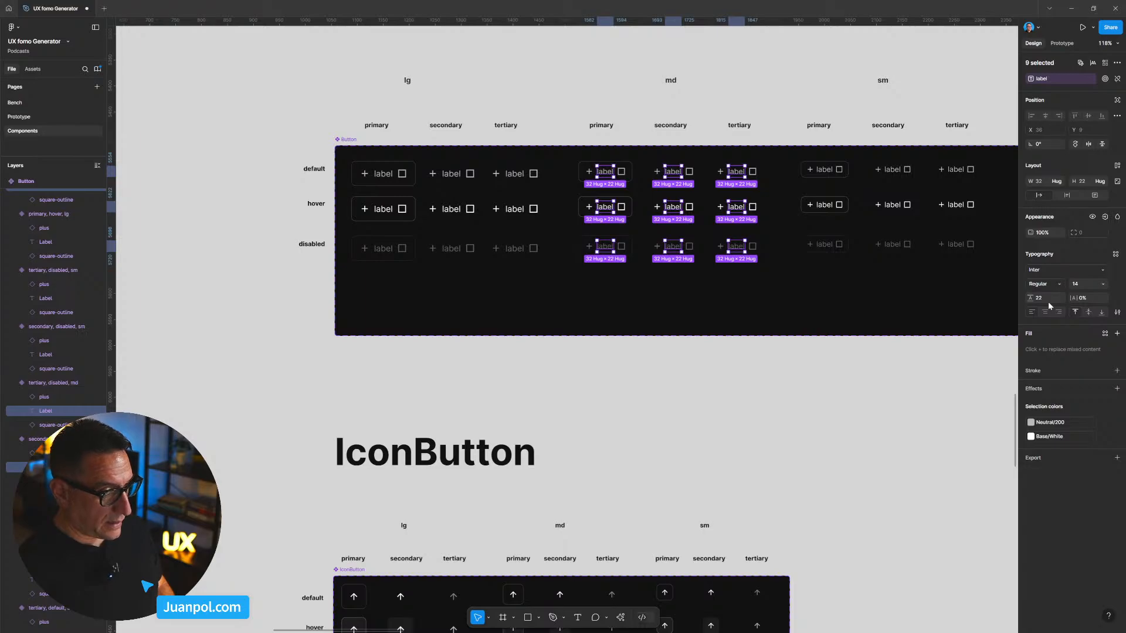
left_click(948, 379)
scroll(780, 398, "right", 1)
scroll(780, 397, "right", 3)
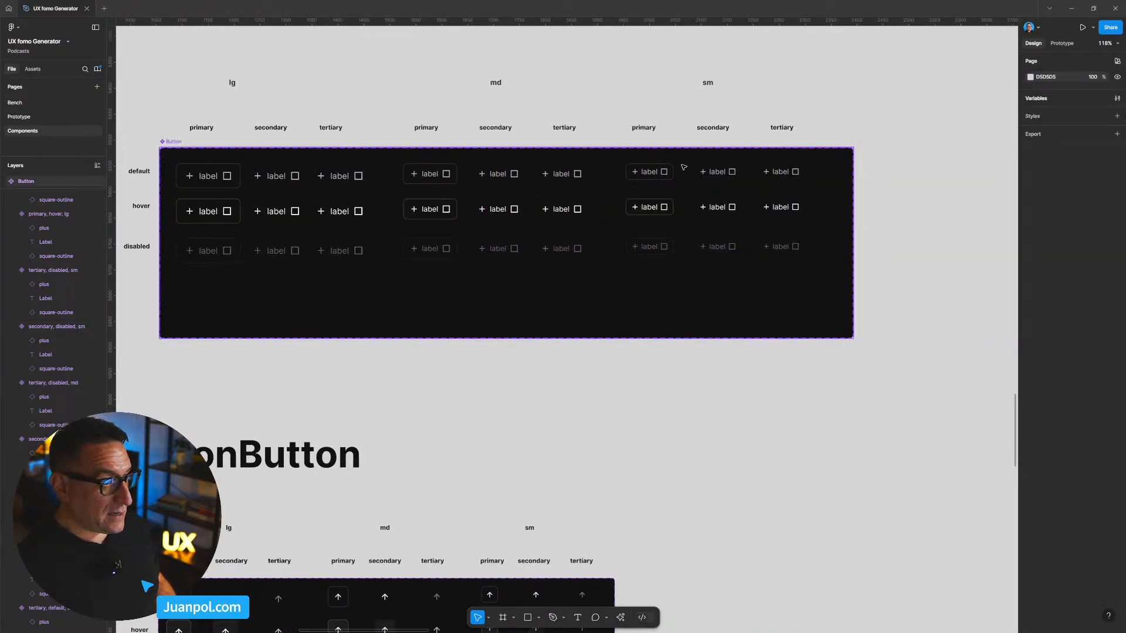
left_click(650, 173, "ctrl")
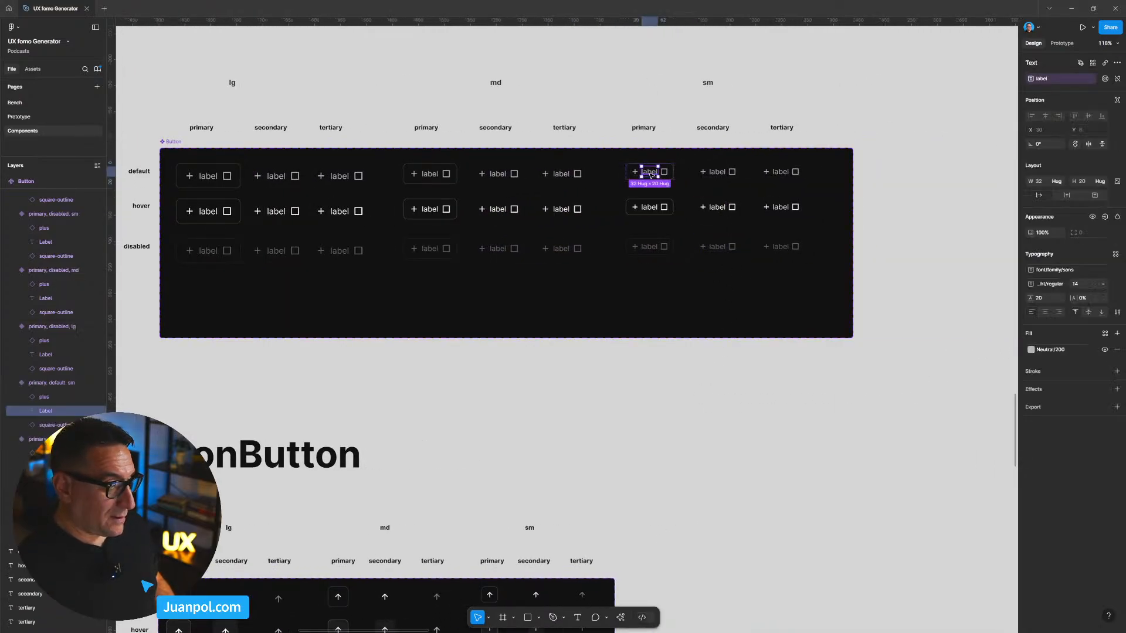
left_click(650, 207, "ctrl+shift")
left_click(649, 248, "ctrl+shift")
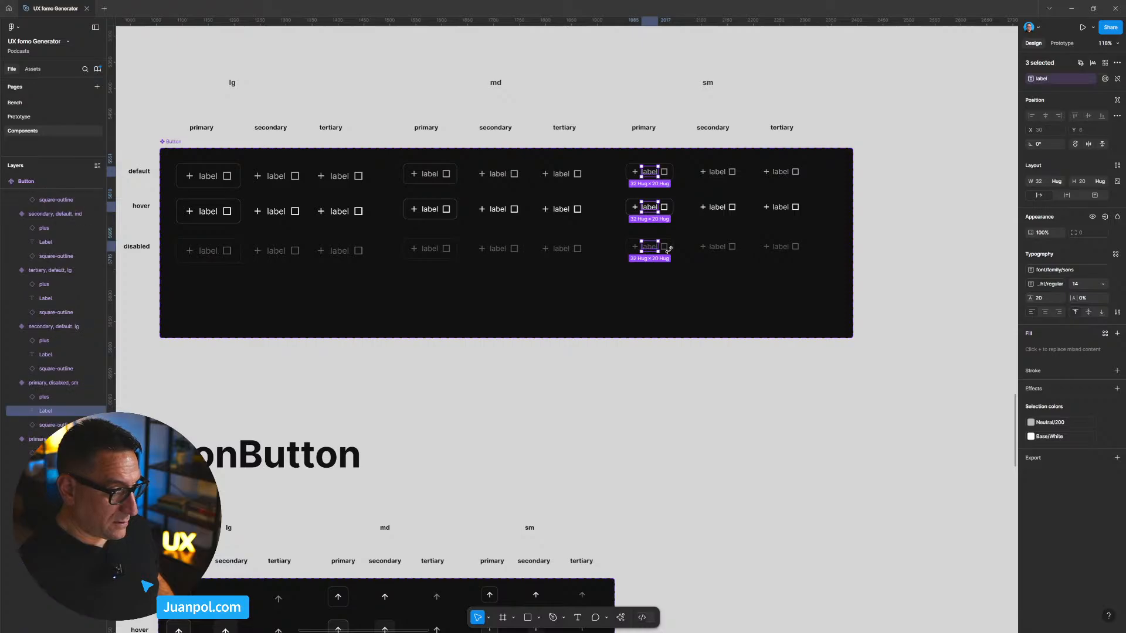
left_click(716, 248, "ctrl+shift")
left_click(716, 207, "ctrl+shift")
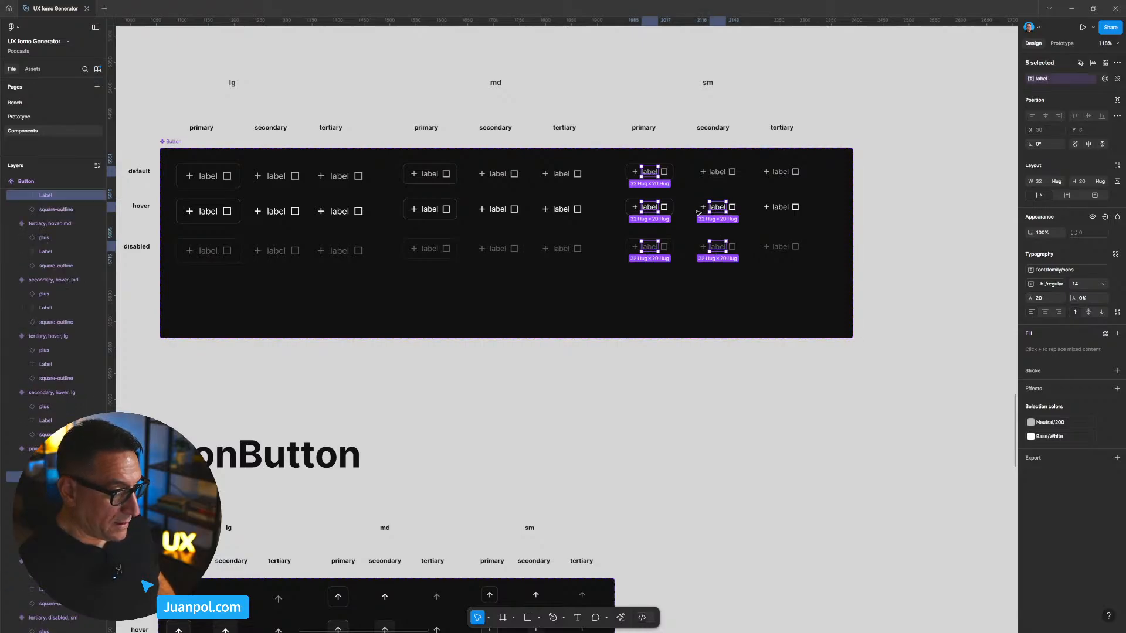
left_click(703, 208, "ctrl")
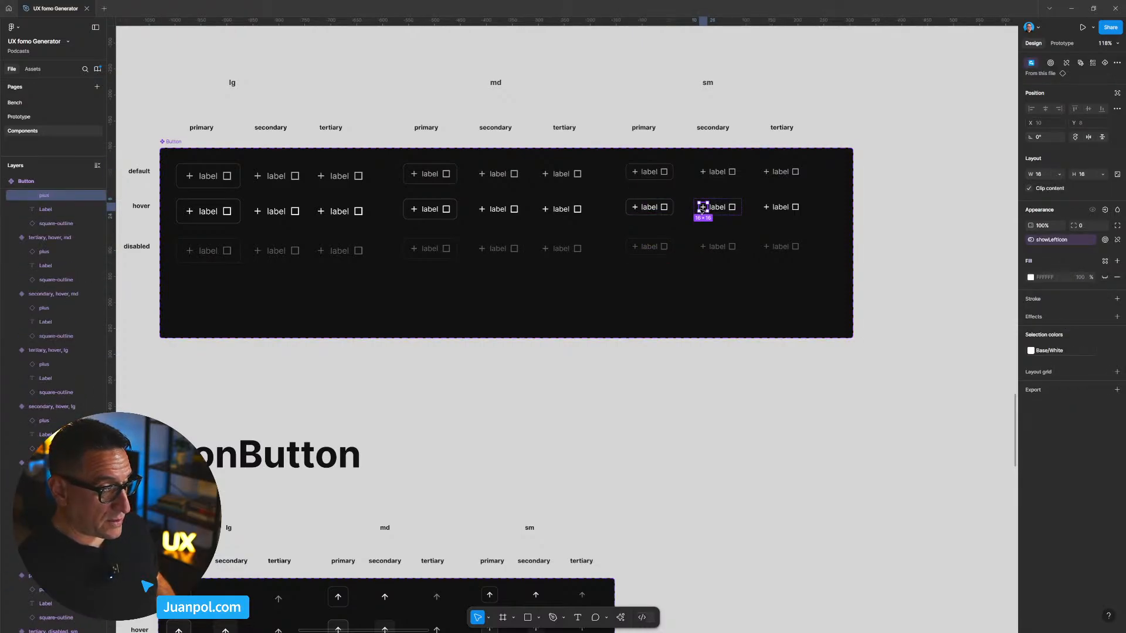
Step: Change all nine sm labels in the Button set to Inter Regular with a font size of 12
left_click(649, 173, "ctrl")
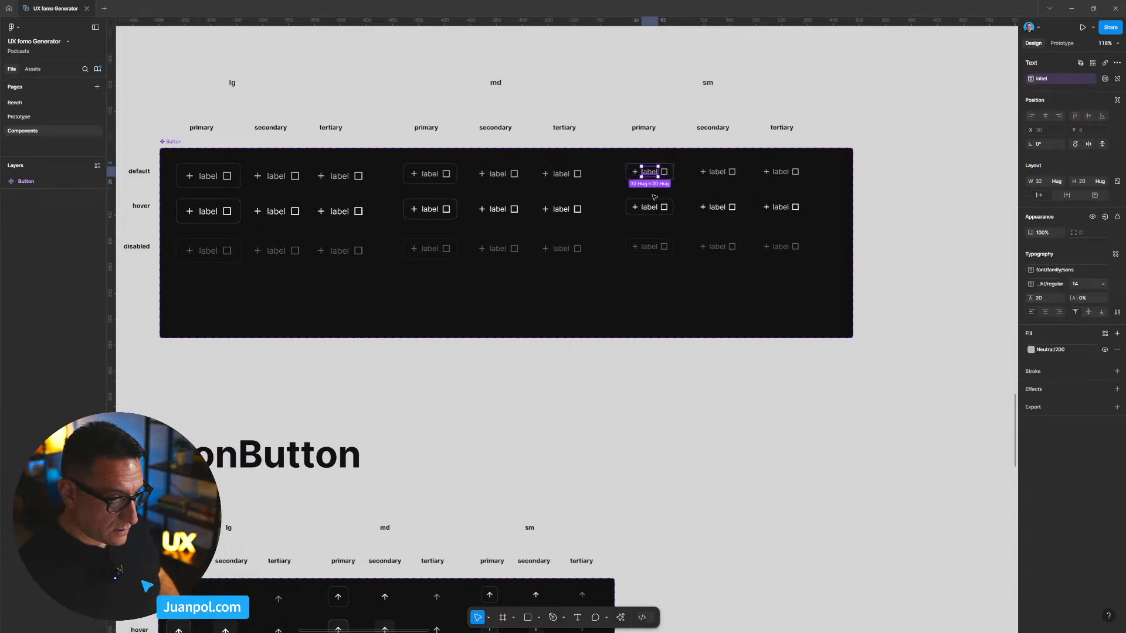
left_click(649, 208, "ctrl+shift")
left_click(650, 247, "ctrl+shift")
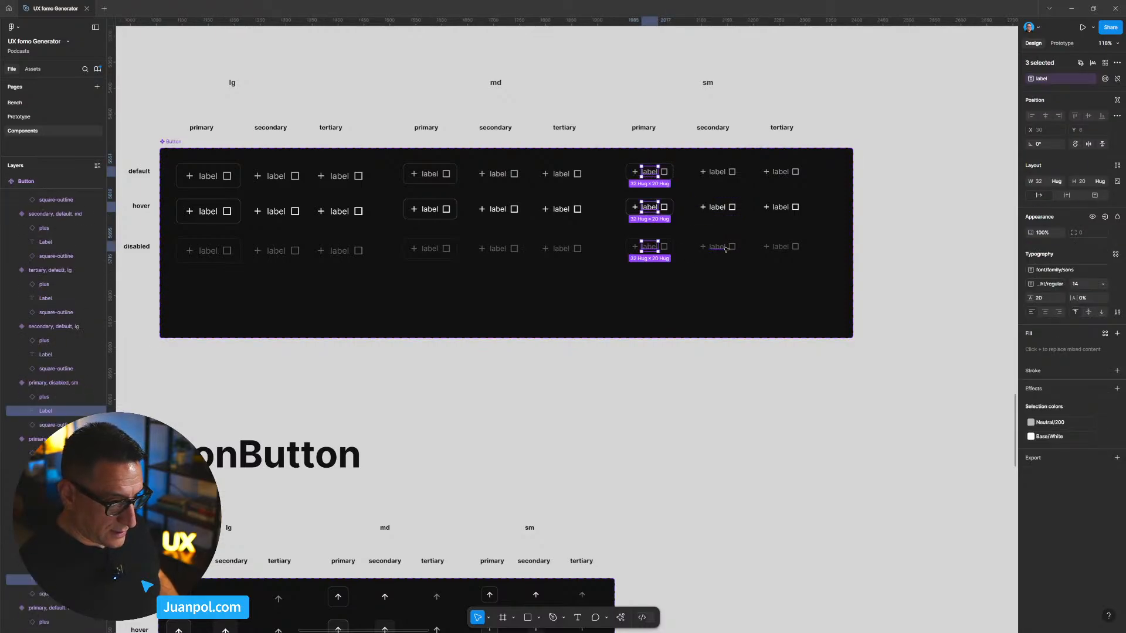
left_click(726, 249, "ctrl+shift")
left_click(717, 207, "ctrl+shift")
left_click(717, 172, "ctrl+shift")
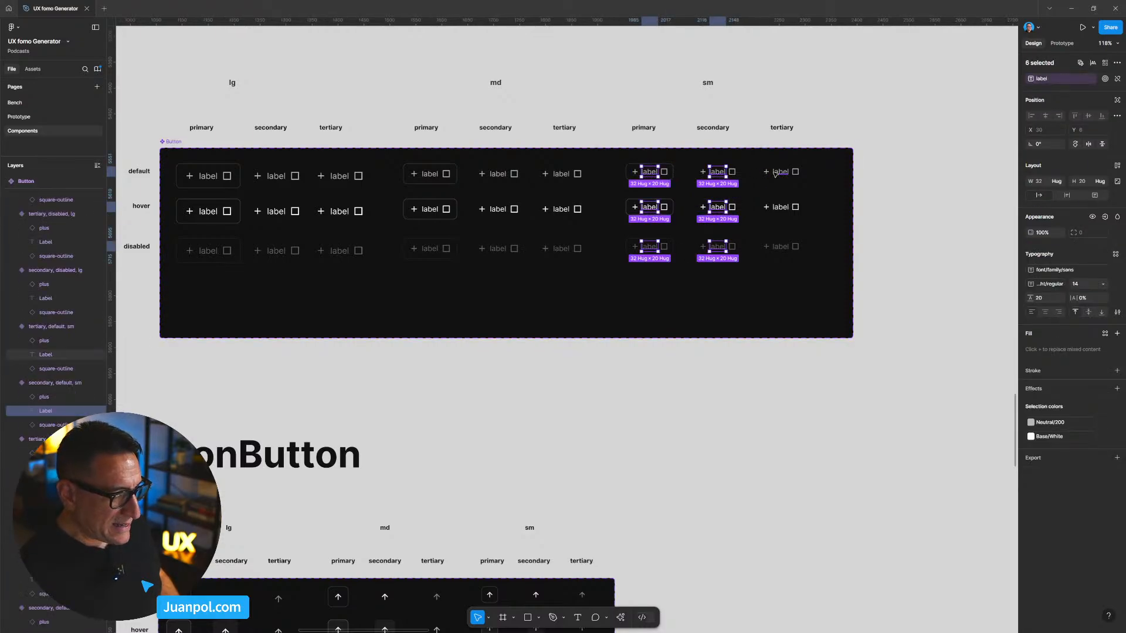
left_click(781, 172, "ctrl+shift")
left_click(781, 208, "ctrl+shift")
left_click(780, 247, "ctrl+shift")
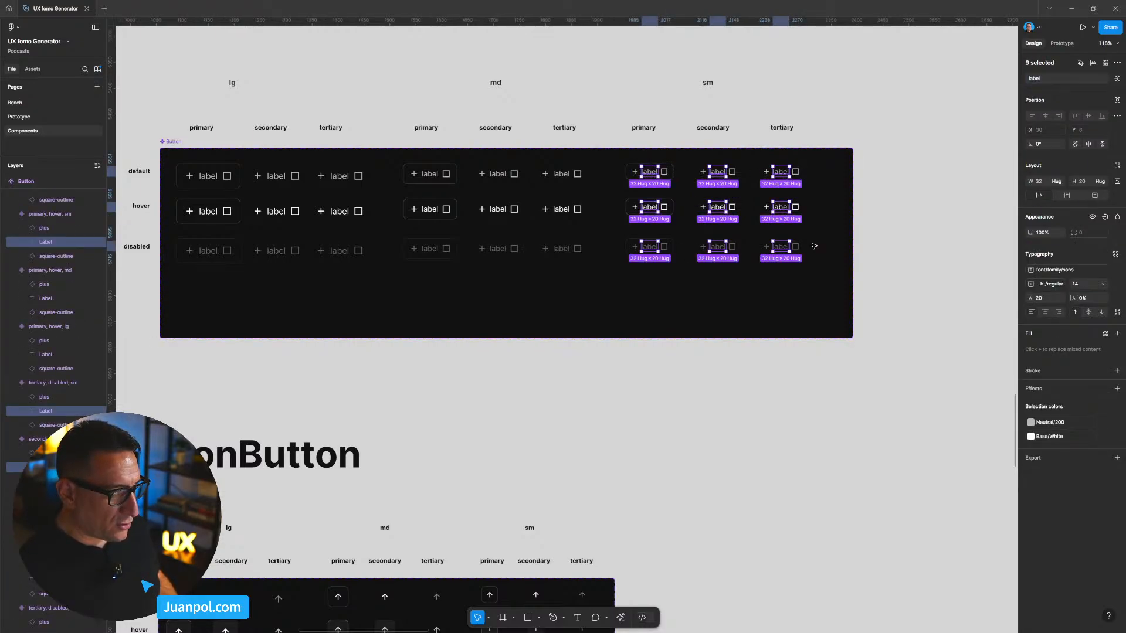
left_click(1058, 286)
left_click(1083, 286)
type("12")
key("Return")
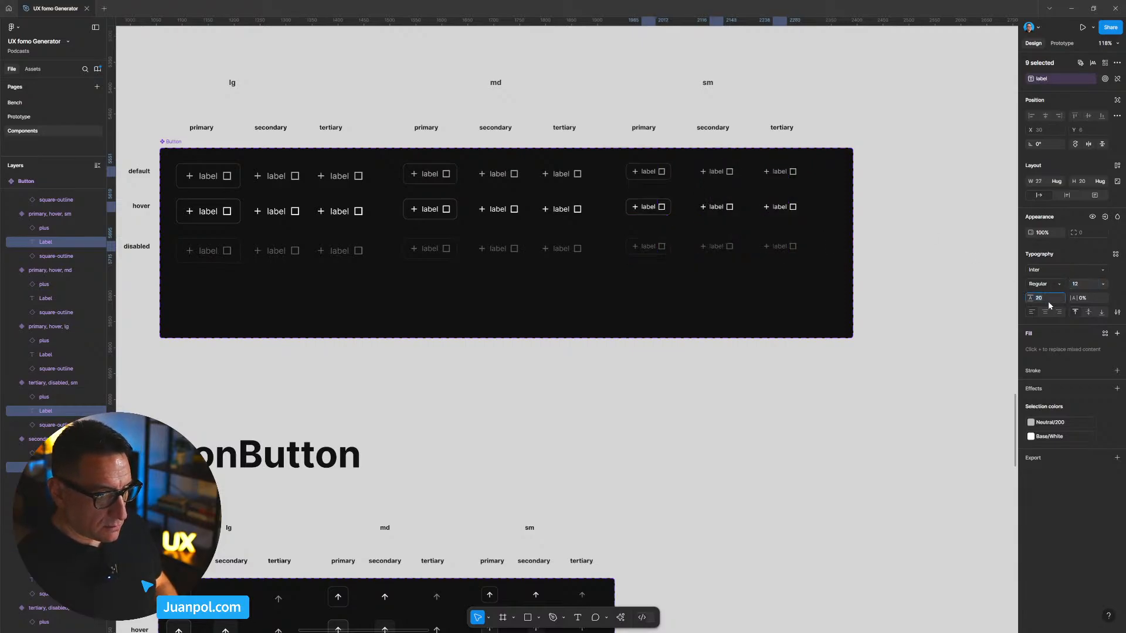
left_click(941, 370)
scroll(855, 254, "up", 5)
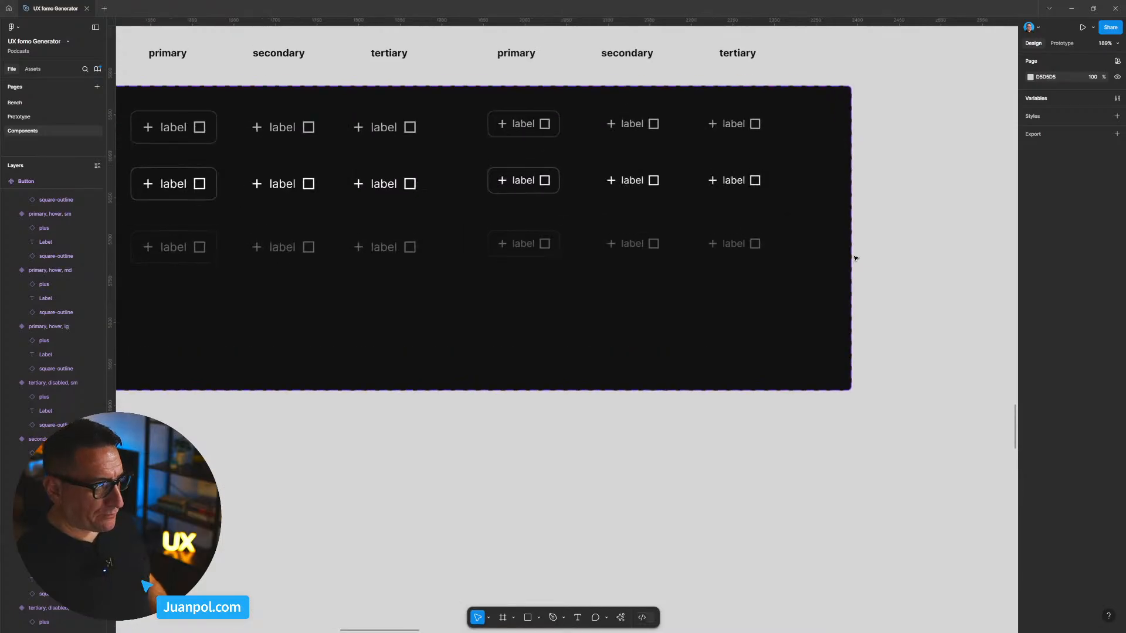
Step: Compare the size settings of the primary default Chip with those of the sm tertiary default Button
key("shift+0")
scroll(638, 330, "left", 4)
scroll(638, 330, "down", 1)
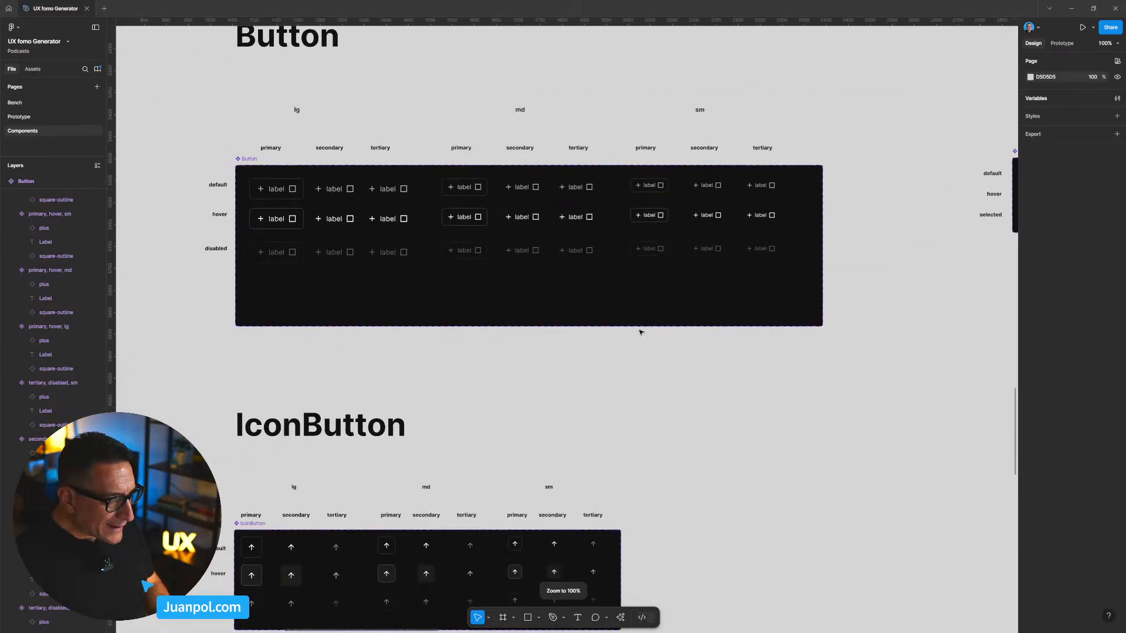
scroll(645, 339, "down", 5)
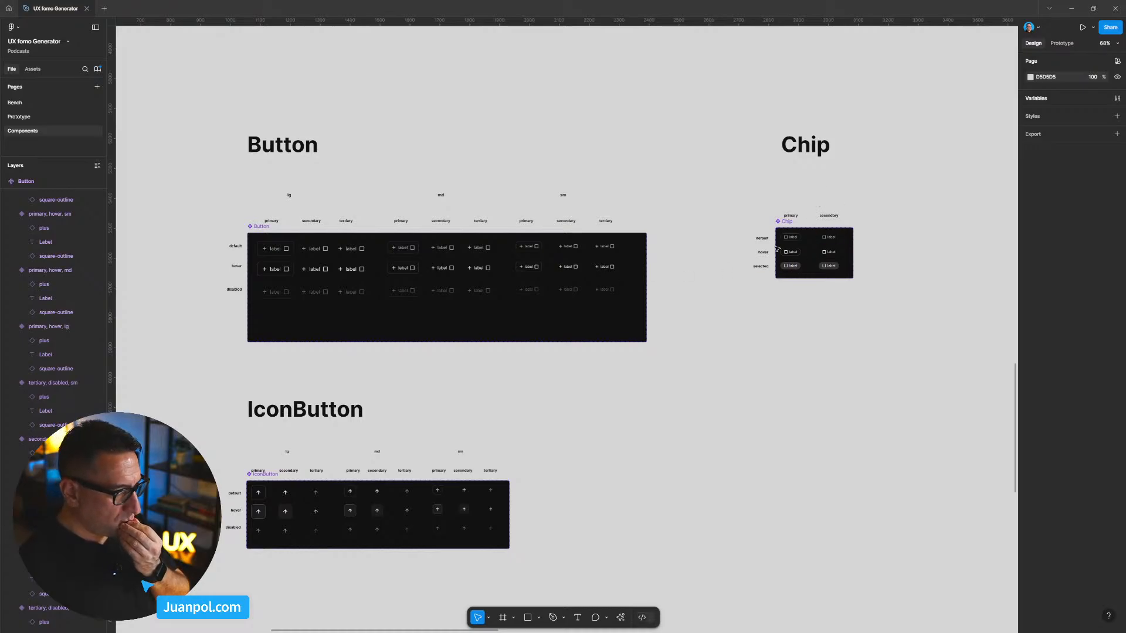
left_click(795, 237)
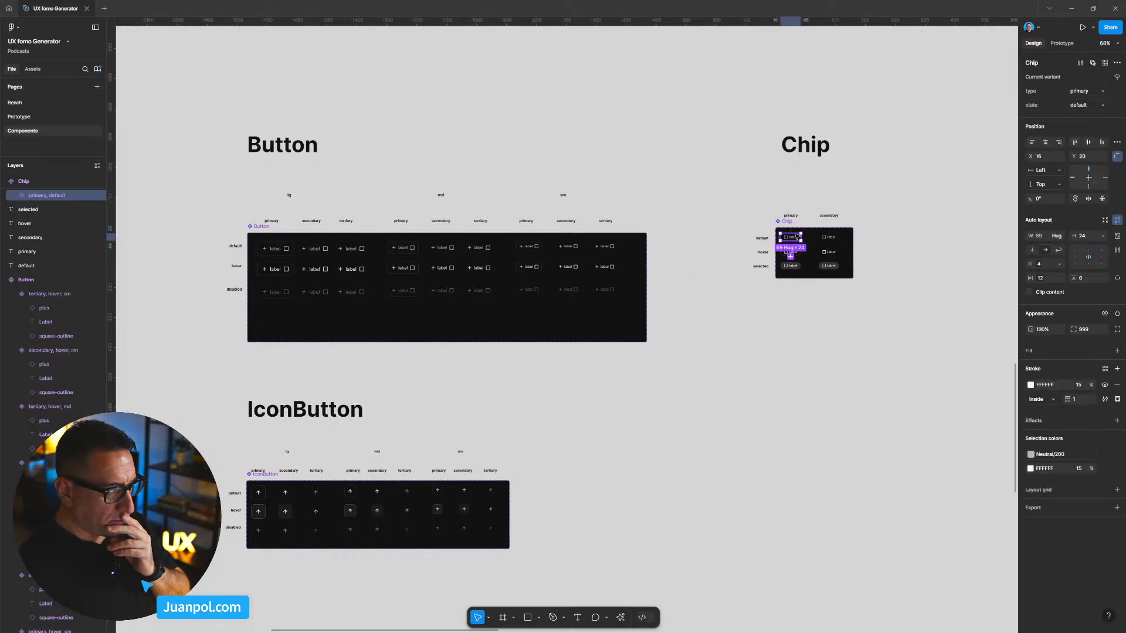
left_click(604, 248)
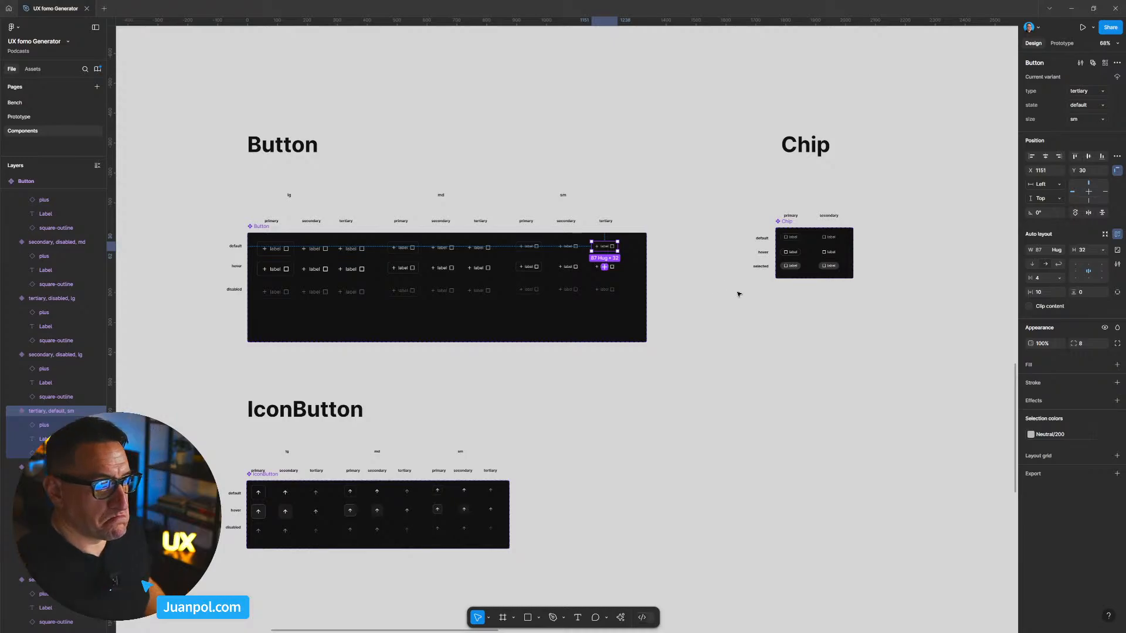
Step: Detach the typography style from all six labels in the Chip set
scroll(822, 292, "up", 5)
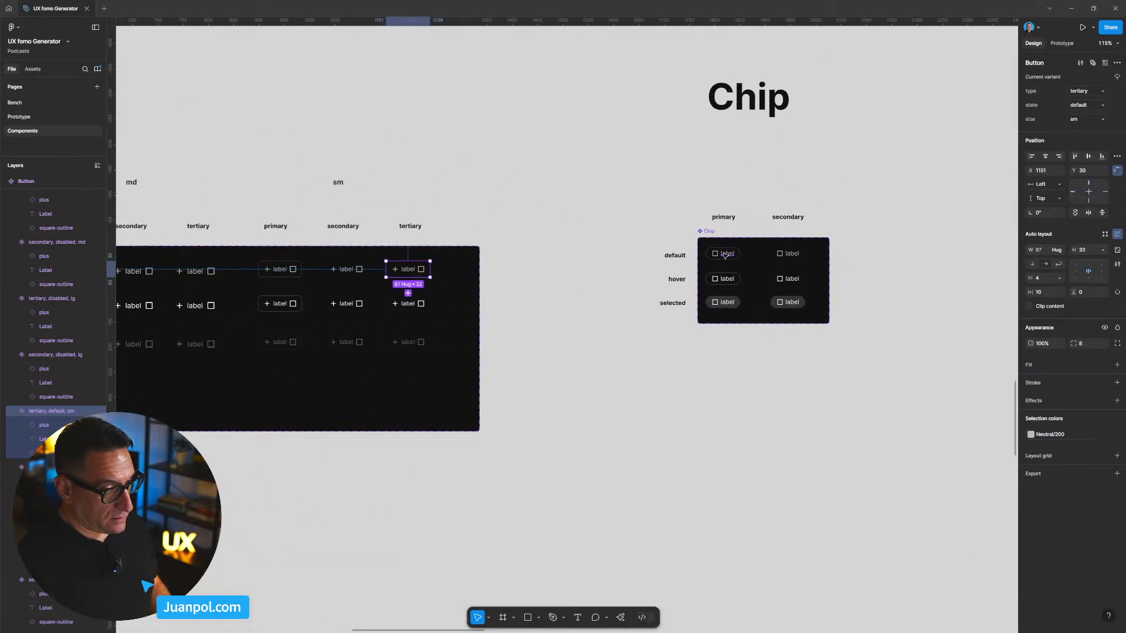
double_click(726, 254)
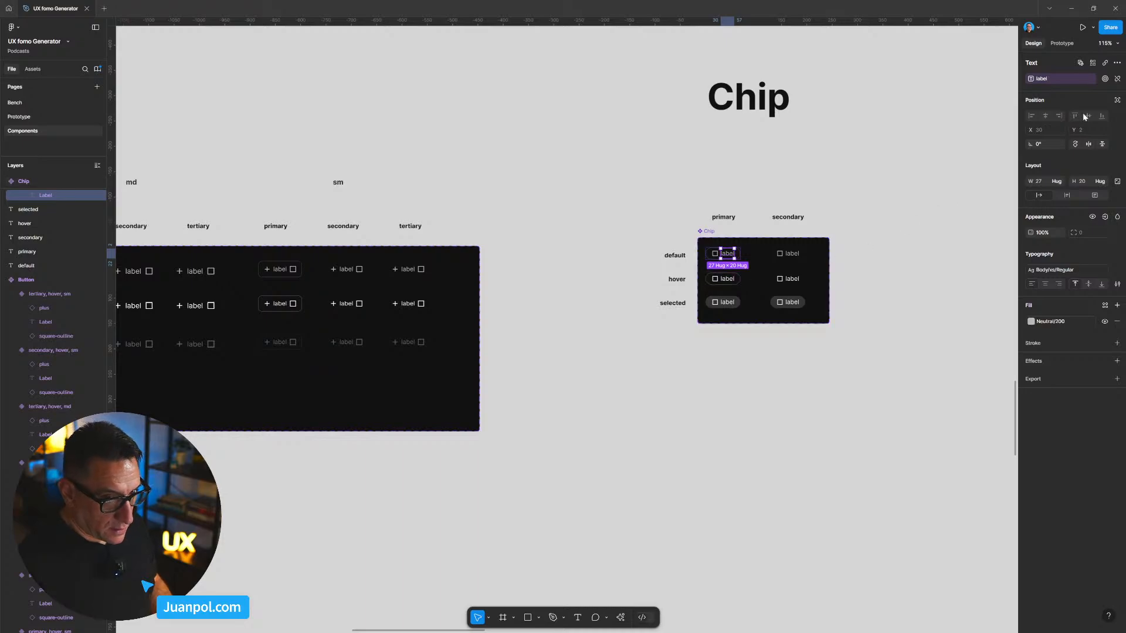
left_click(1080, 62)
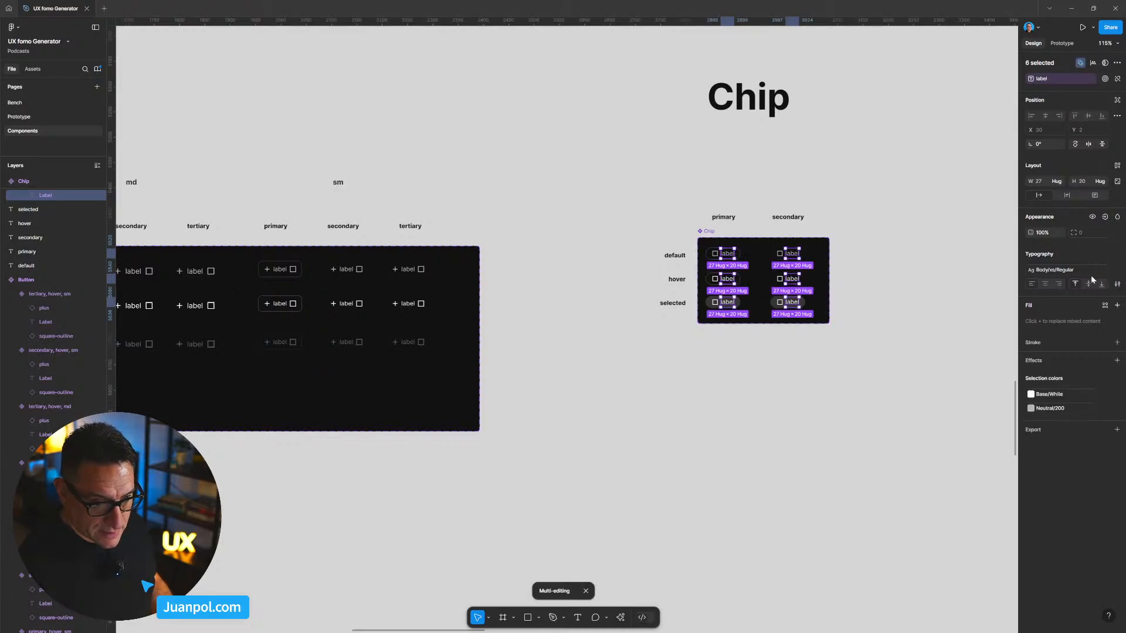
left_click(1116, 271)
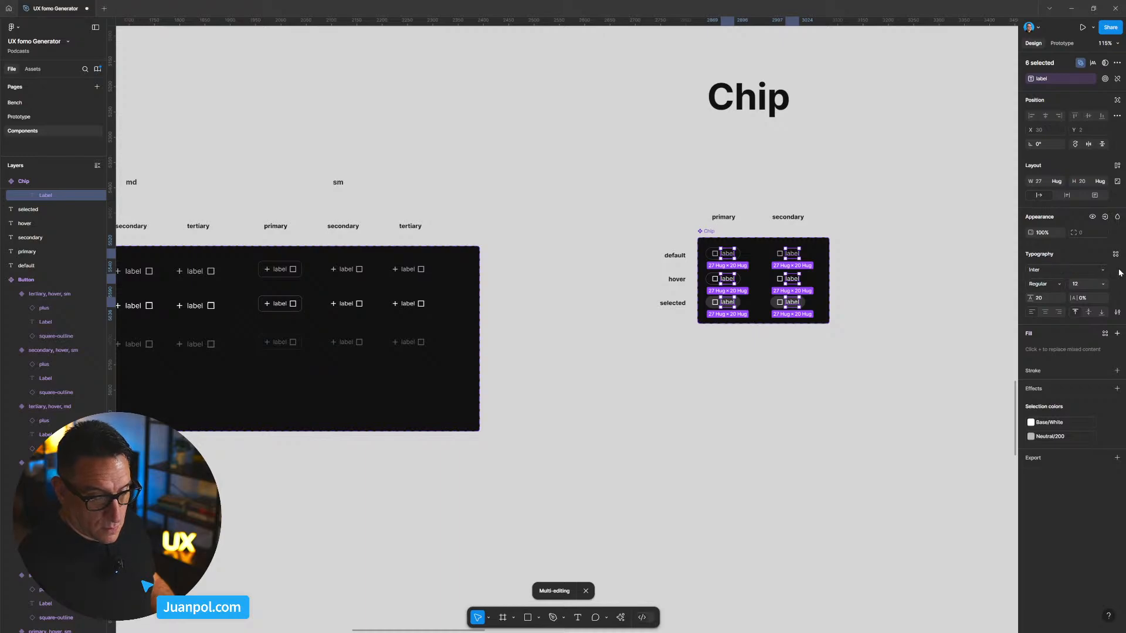
left_click(960, 250)
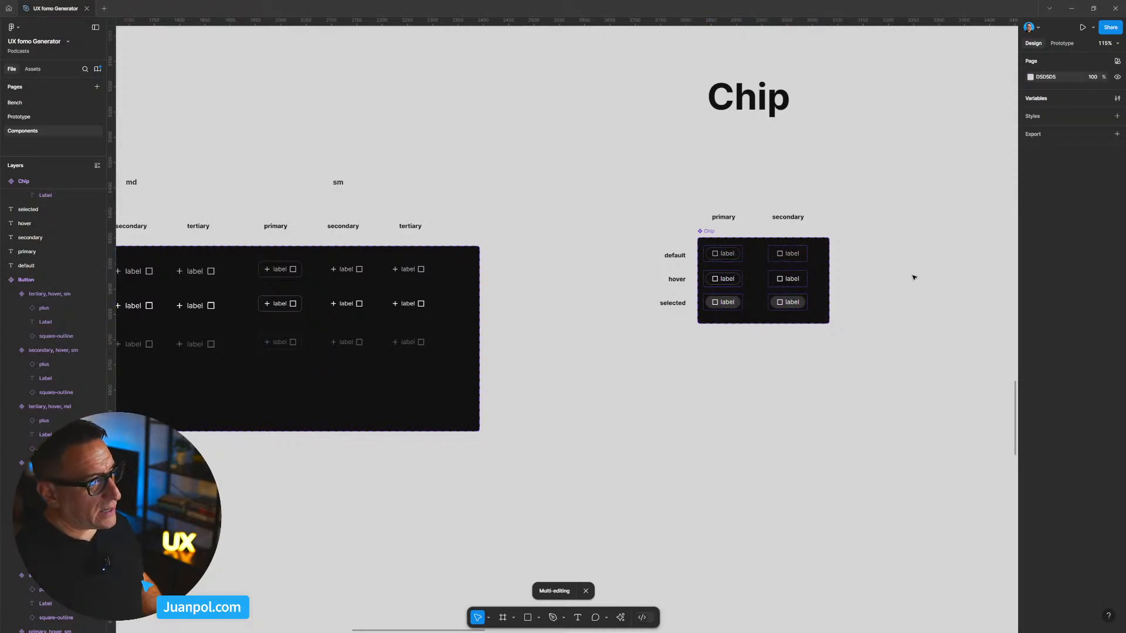
Step: Inspect the right icon of the sm secondary hover Button and the label typography of the primary hover Chip
scroll(803, 323, "up", 3)
left_click_drag(685, 349, 768, 353)
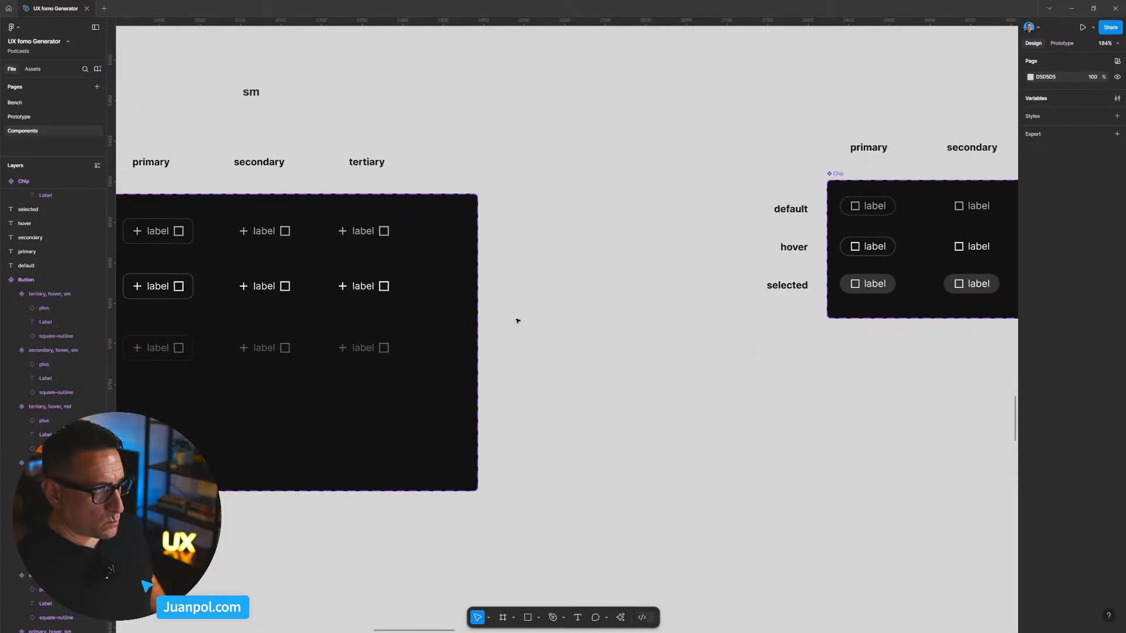
scroll(296, 297, "up", 1)
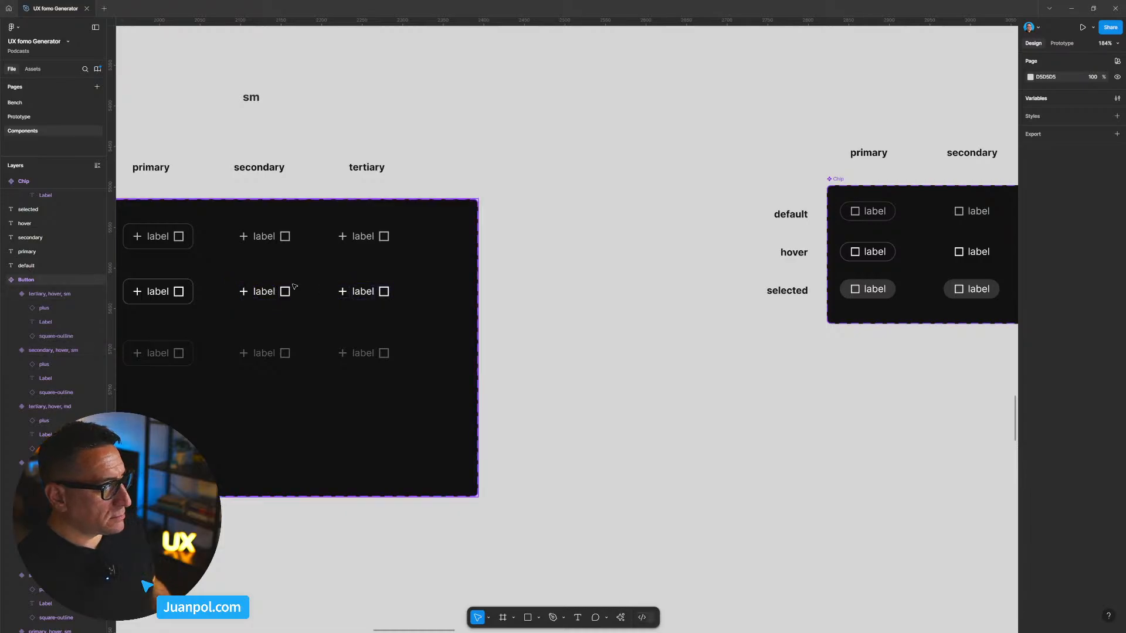
scroll(235, 291, "down", 5)
scroll(604, 272, "right", 3)
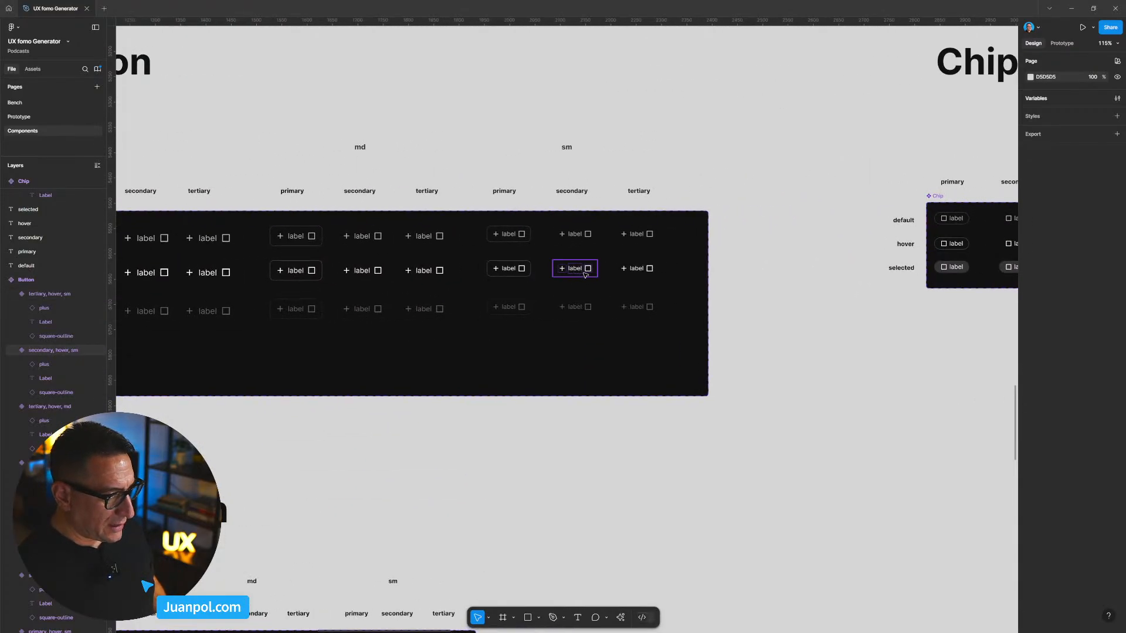
left_click(587, 269, "ctrl")
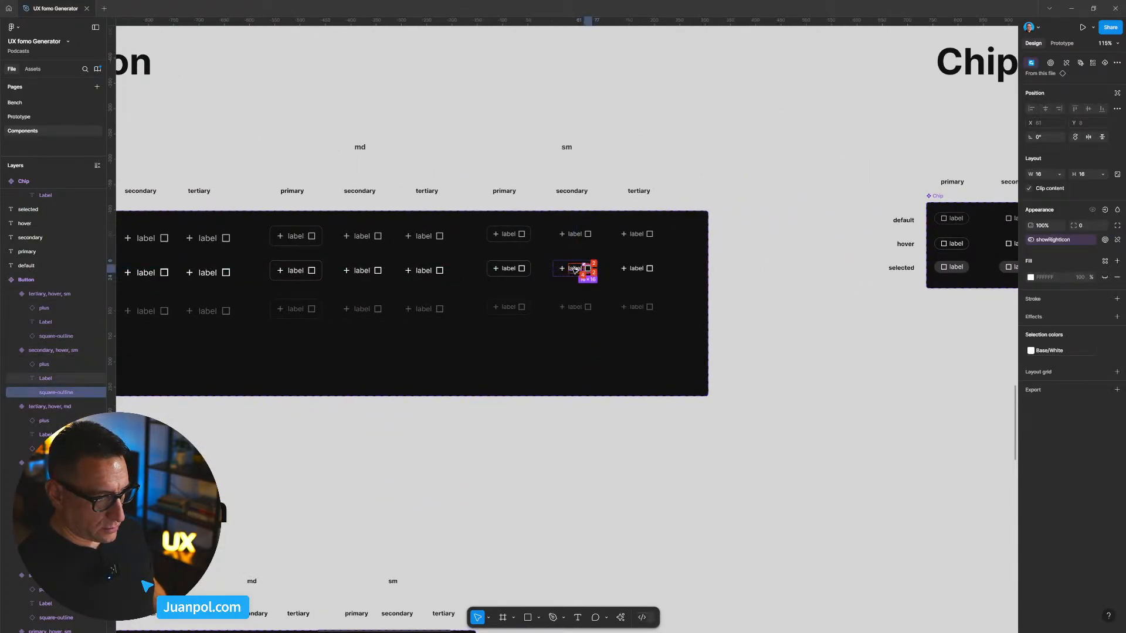
scroll(765, 282, "down", 5)
left_click_drag(852, 295, 729, 327)
scroll(727, 321, "up", 5)
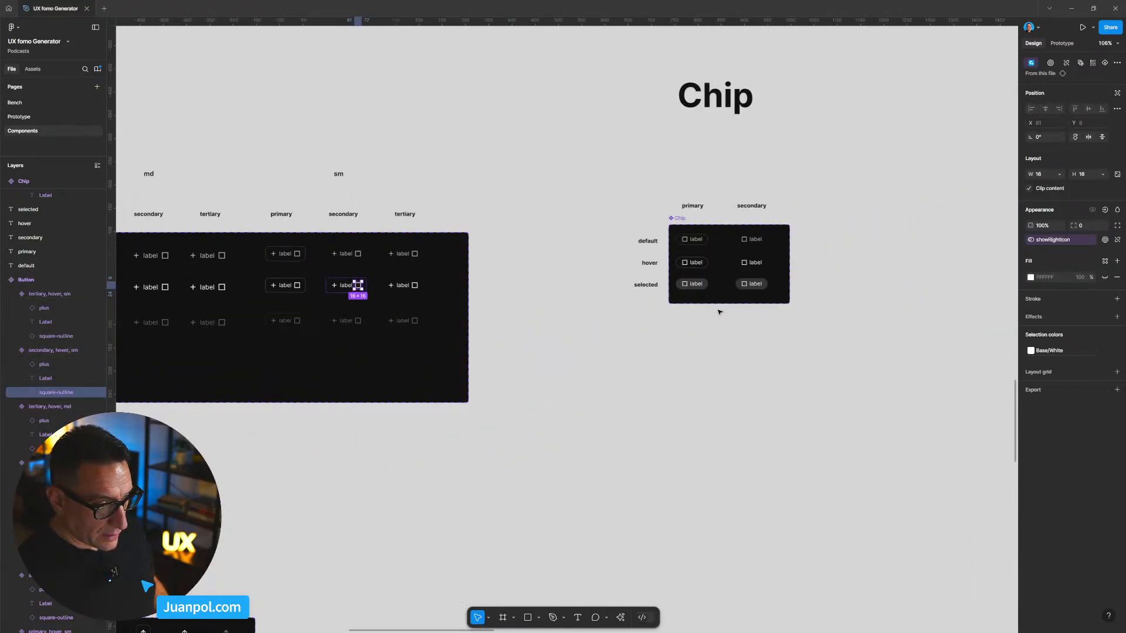
scroll(695, 264, "up", 5)
left_click(693, 259, "ctrl")
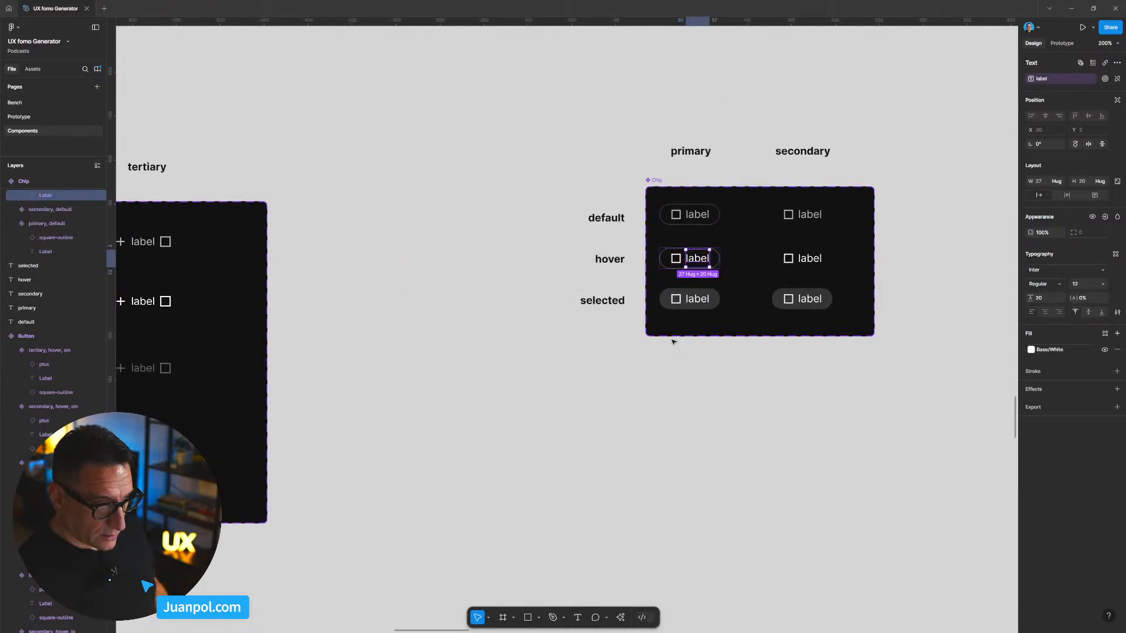
Step: Compare the sm Button variants with the Chip set and examine the properties of the primary hover and primary selected Chips
scroll(672, 343, "down", 2)
left_click(515, 346)
left_click_drag(596, 335, 959, 311)
left_click(475, 290)
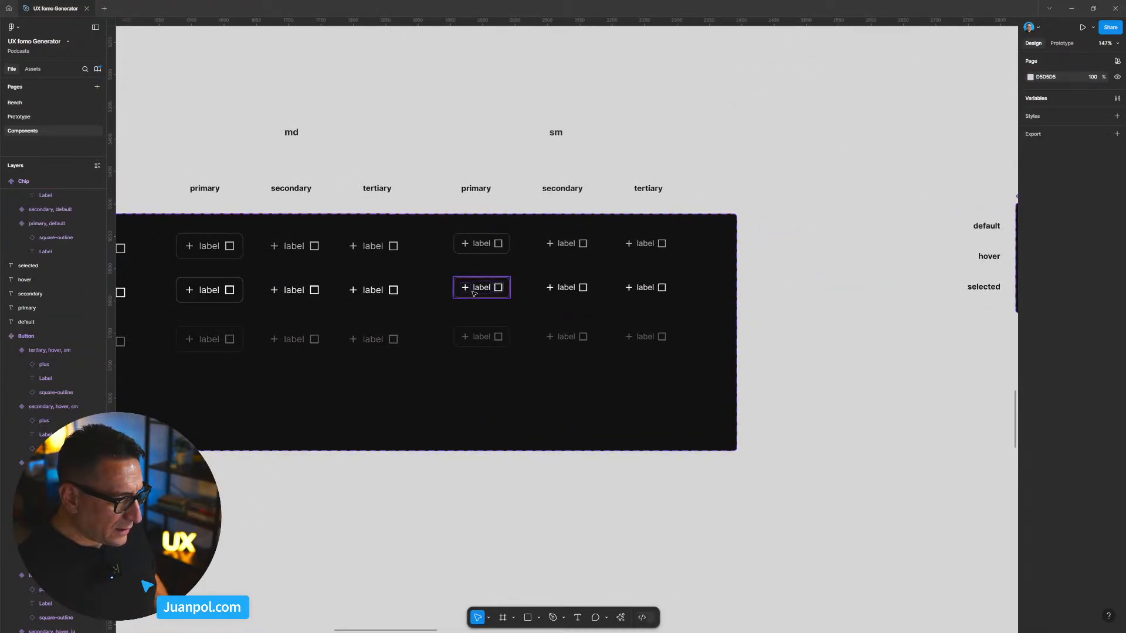
left_click(817, 325)
left_click_drag(817, 325, 430, 350)
scroll(644, 292, "up", 2)
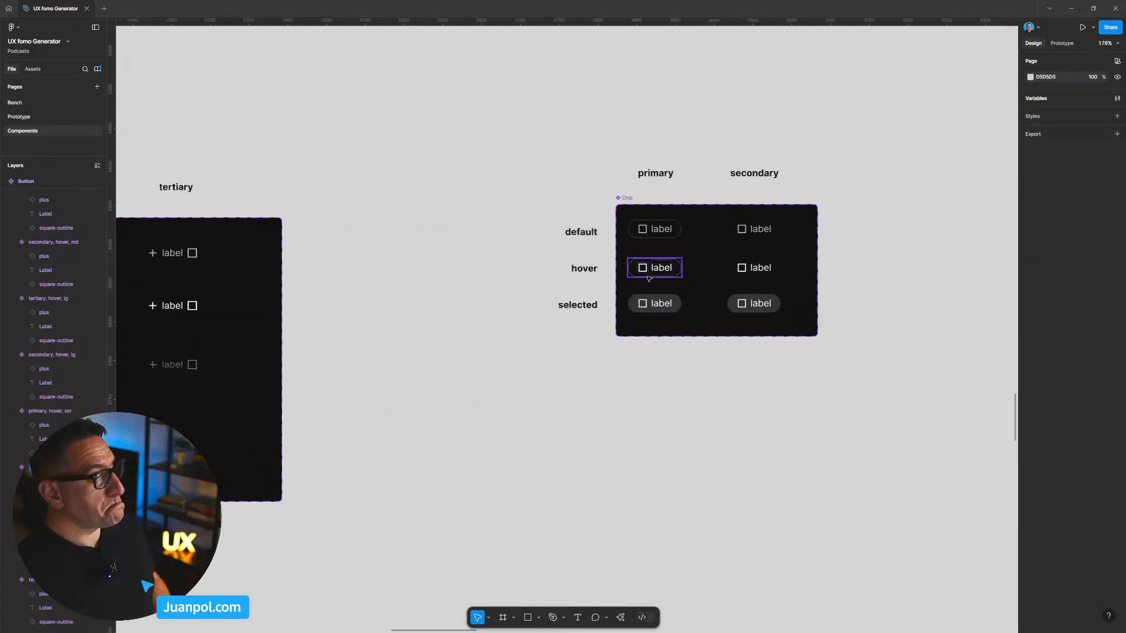
left_click(649, 278)
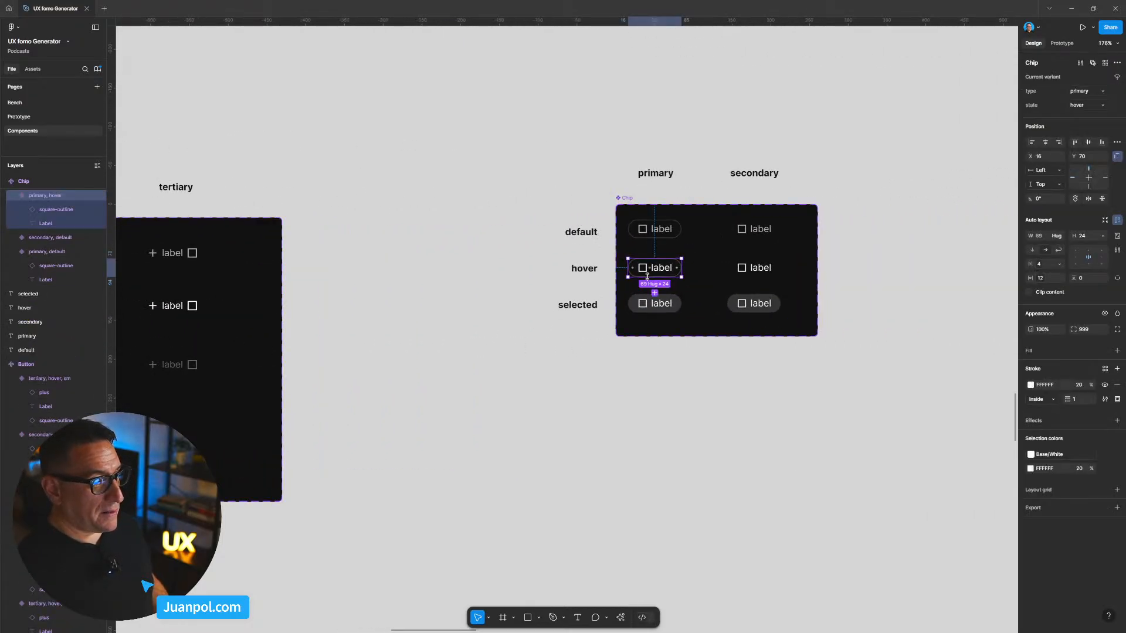
left_click(650, 303)
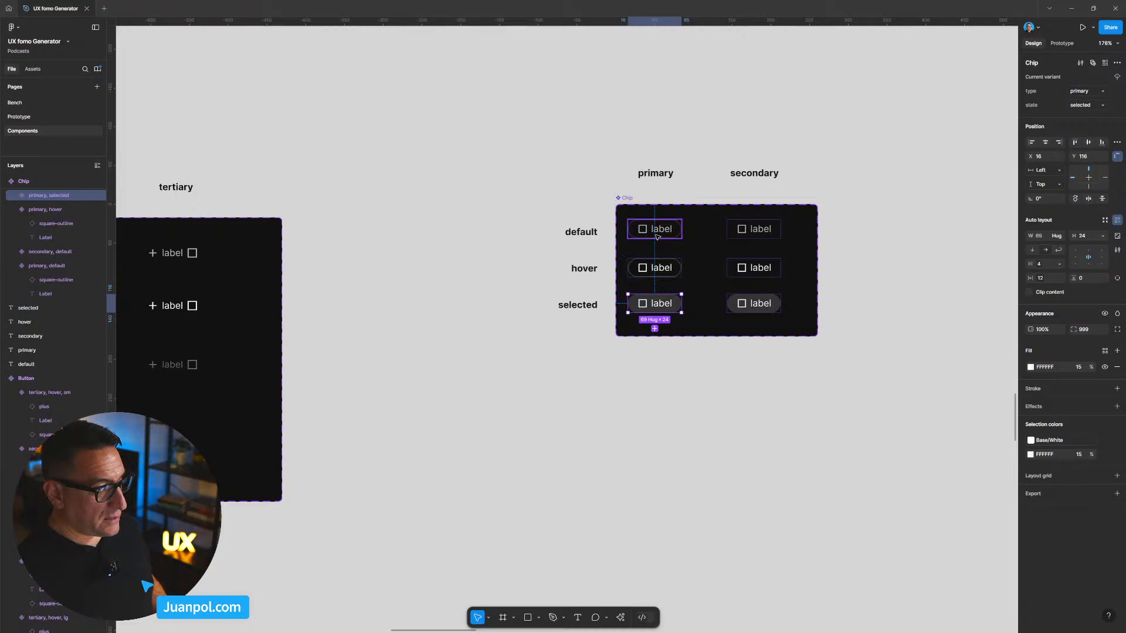
Step: Draw a frame about 405 × 222 in the empty space below the Chip component set
key("Escape")
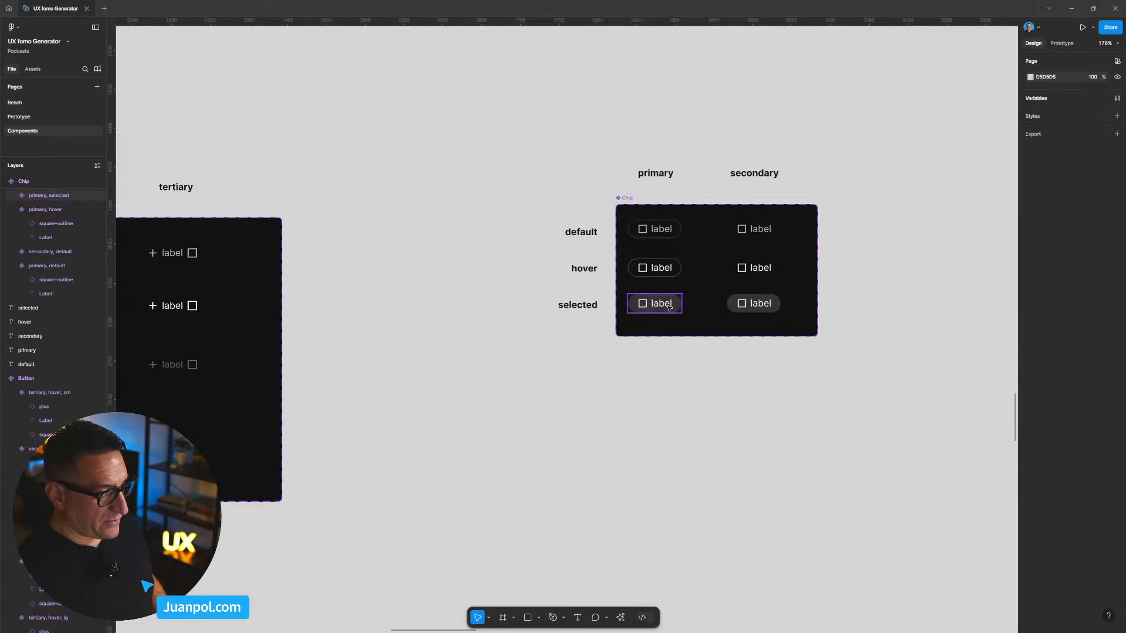
left_click_drag(665, 275, 669, 270)
left_click(625, 358)
scroll(628, 327, "down", 1)
left_click_drag(662, 358, 580, 316)
scroll(556, 281, "up", 3)
scroll(518, 372, "down", 4)
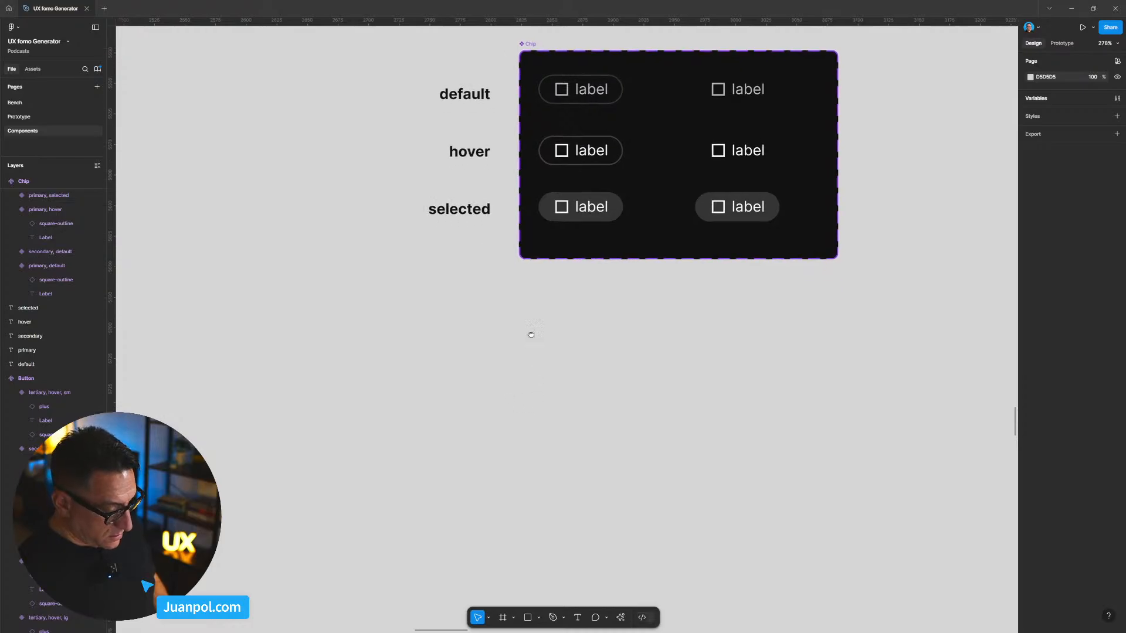
key("f")
left_click_drag(421, 242, 918, 514)
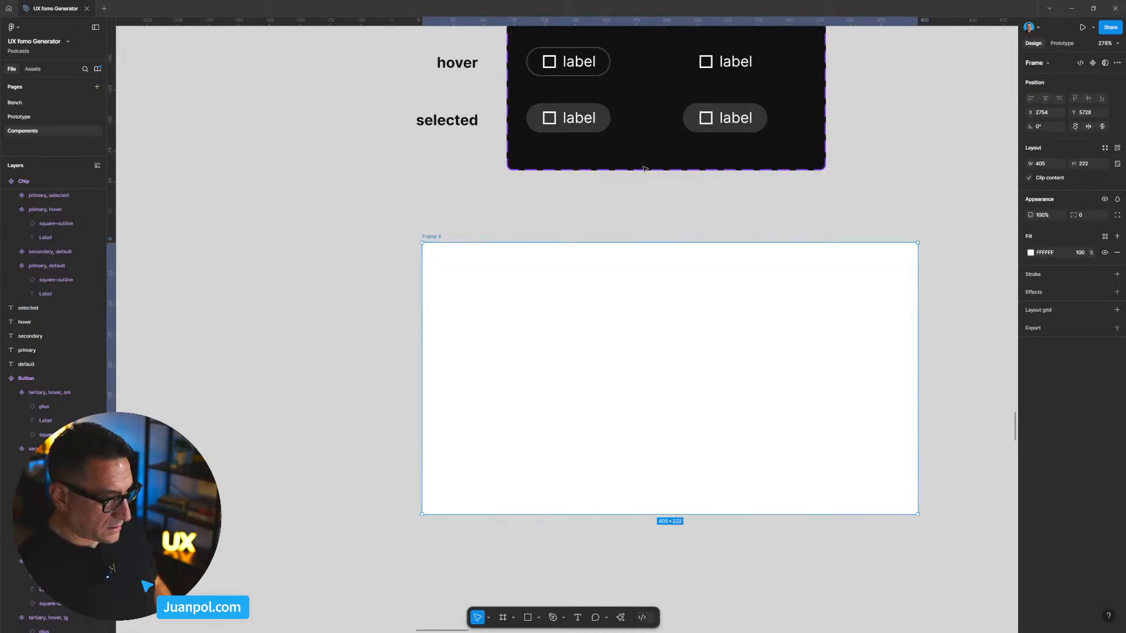
Step: Place an instance of the primary default chip inside the new frame
scroll(586, 117, "up", 2)
scroll(587, 126, "up", 1)
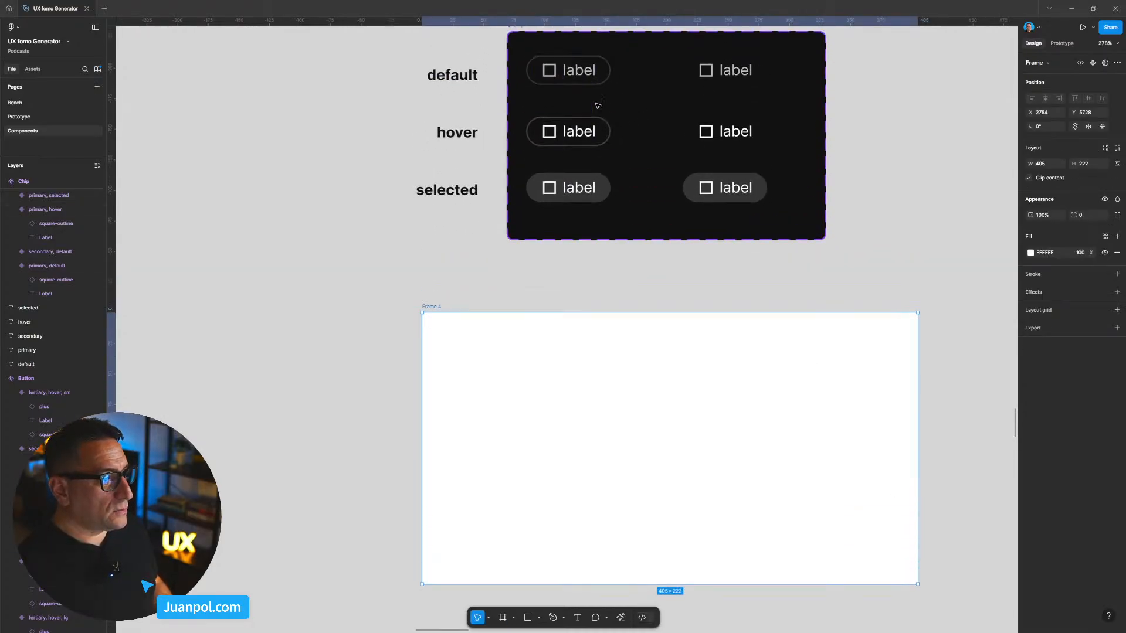
left_click(581, 70)
left_click_drag(581, 70, 596, 431)
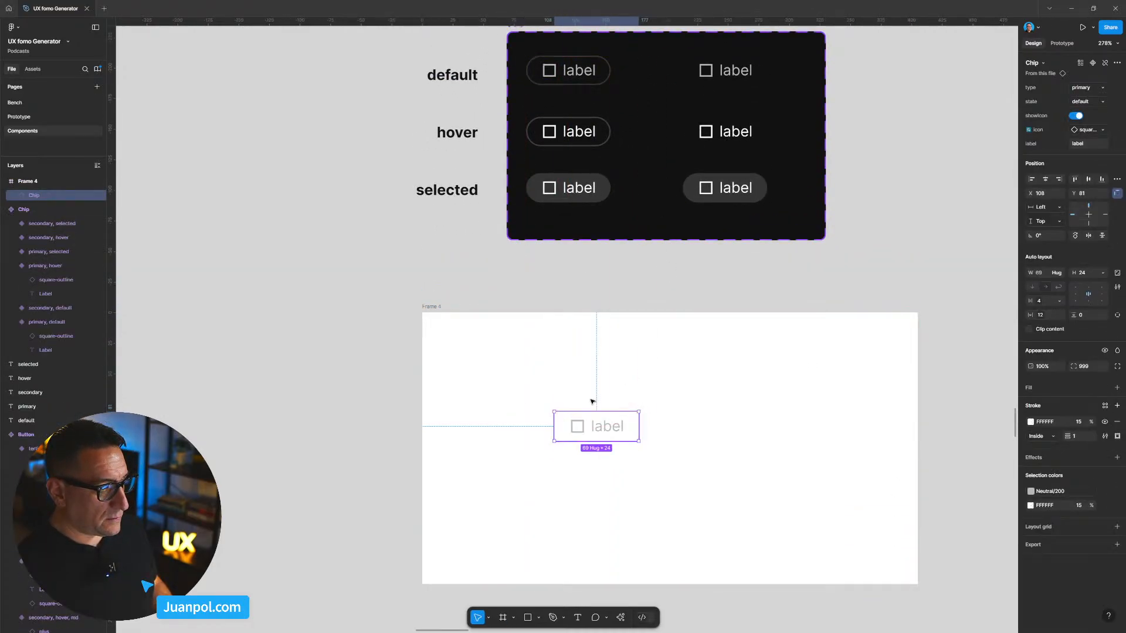
Step: Fill the new frame with the Chip component set's background color, 111111
left_click(439, 311)
key("i")
left_click(641, 222)
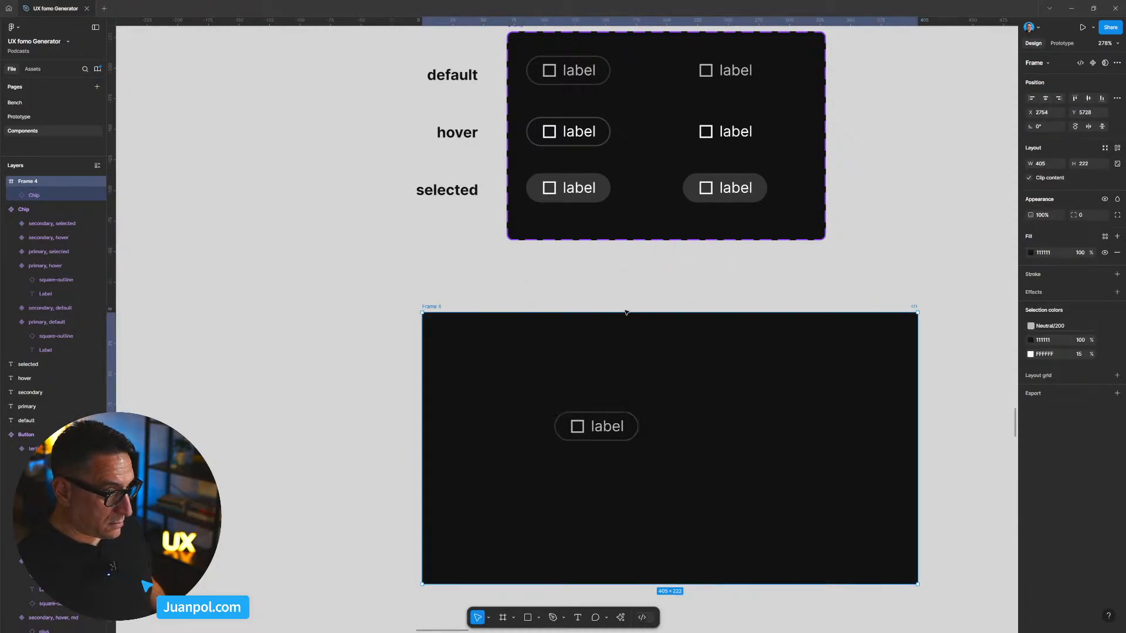
Step: Examine the chip instance at 100% zoom beside the chip and button variants
scroll(626, 295, "up", 3)
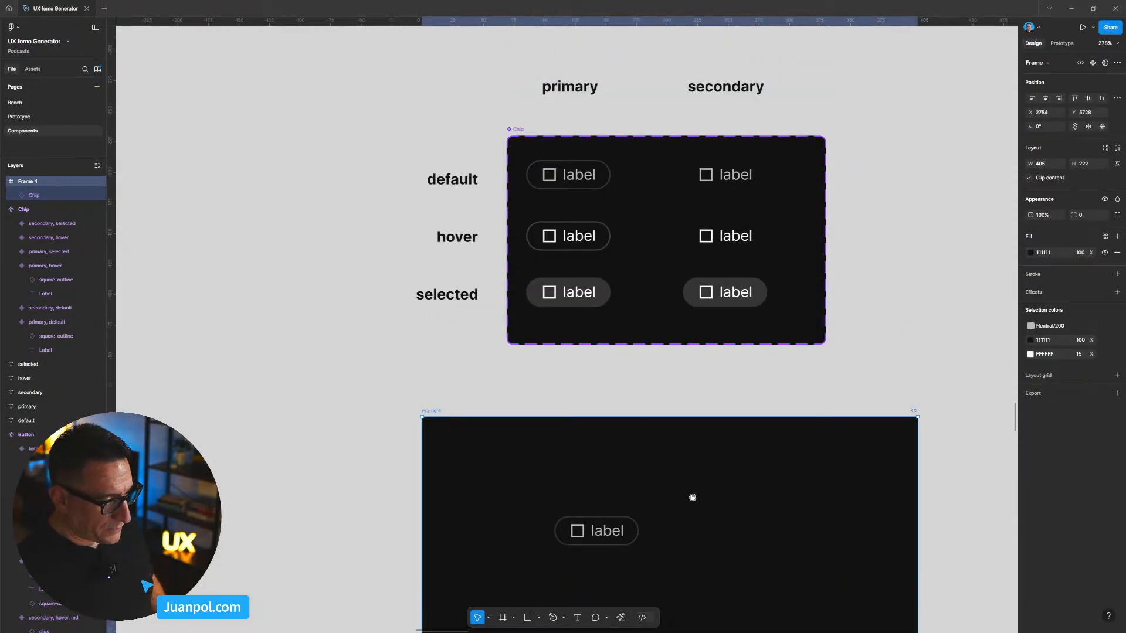
scroll(636, 282, "down", 4)
key("shift+0")
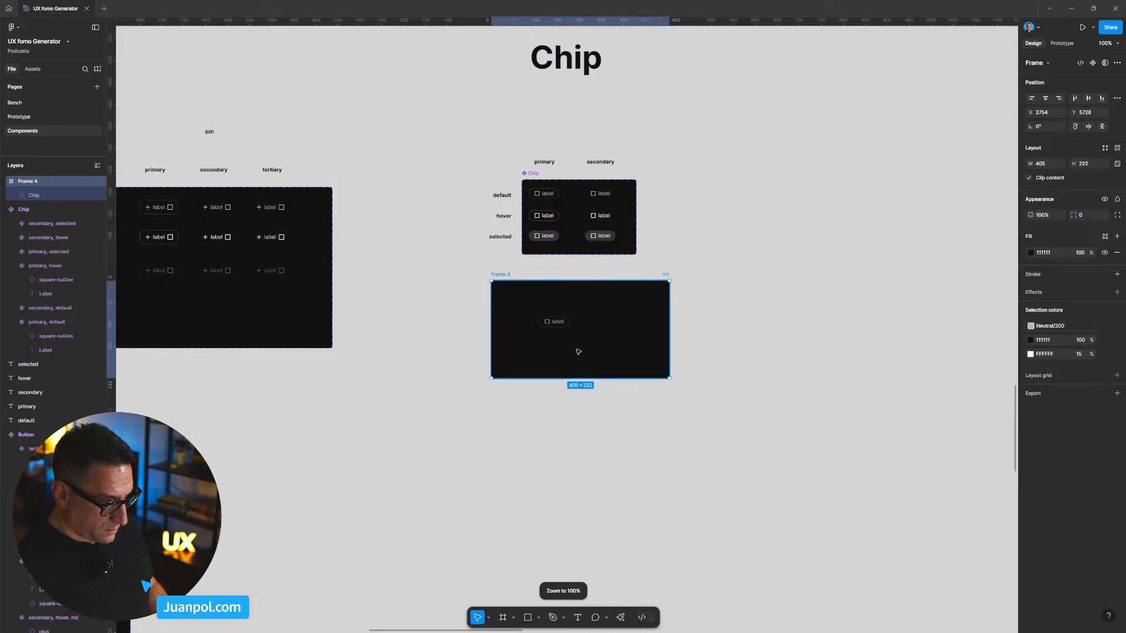
scroll(563, 340, "up", 3, "ctrl")
scroll(563, 342, "down", 3, "ctrl")
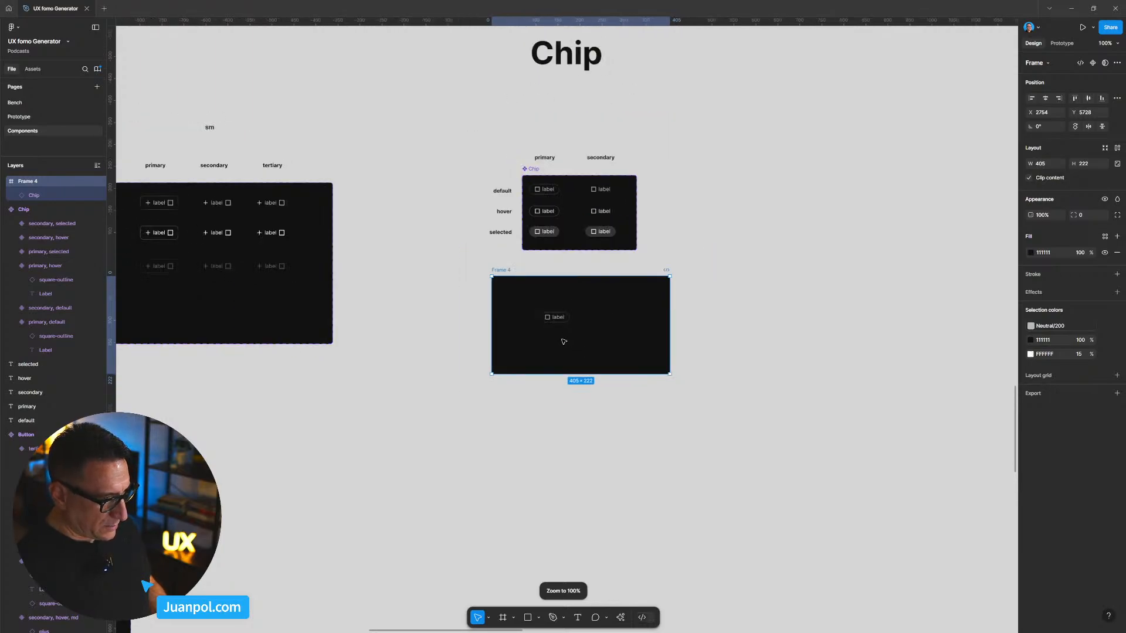
scroll(626, 355, "left", 5)
scroll(610, 307, "left", 3)
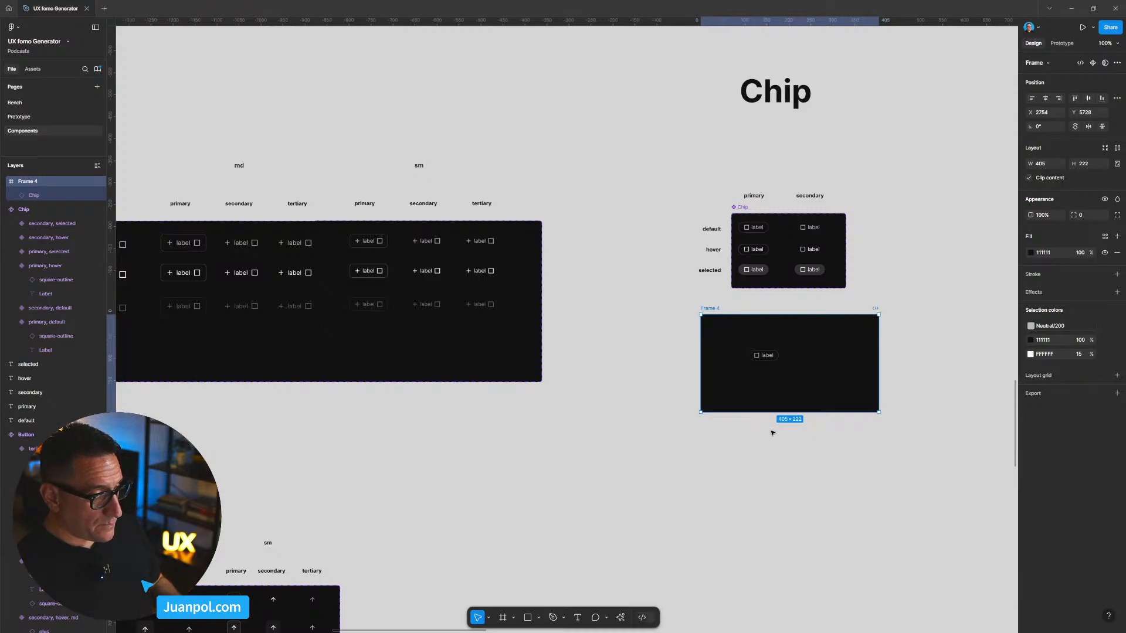
Step: Check the right icon's size in the default tertiary buttons of the sm and md groups
scroll(771, 432, "up", 3)
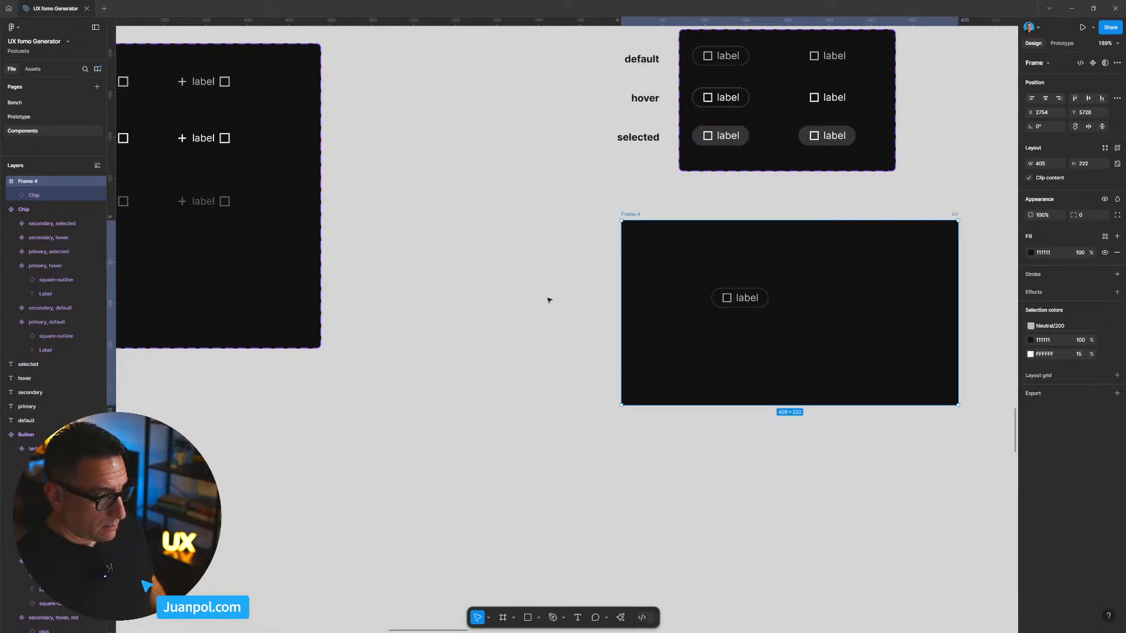
scroll(521, 246, "left", 5)
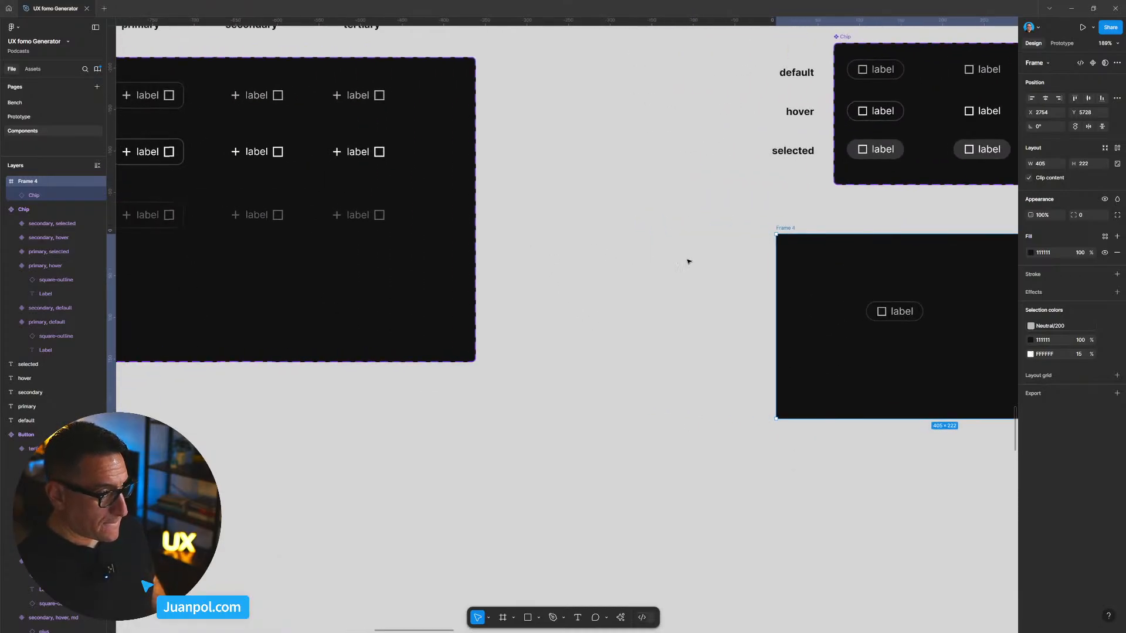
left_click(378, 97)
left_click(378, 98)
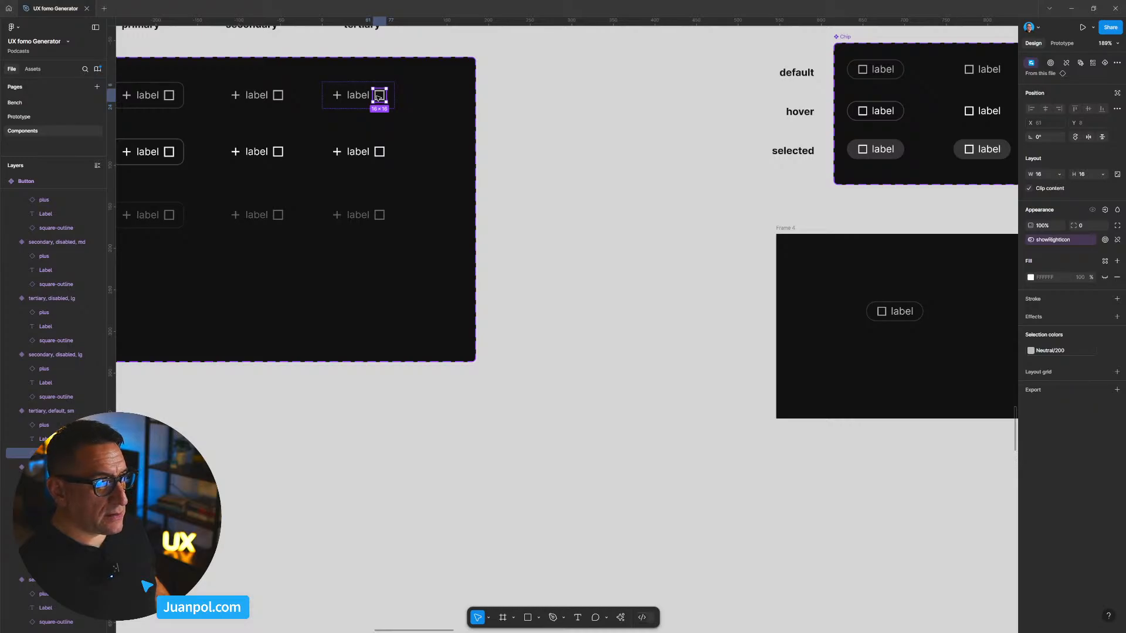
scroll(378, 98, "down", 3)
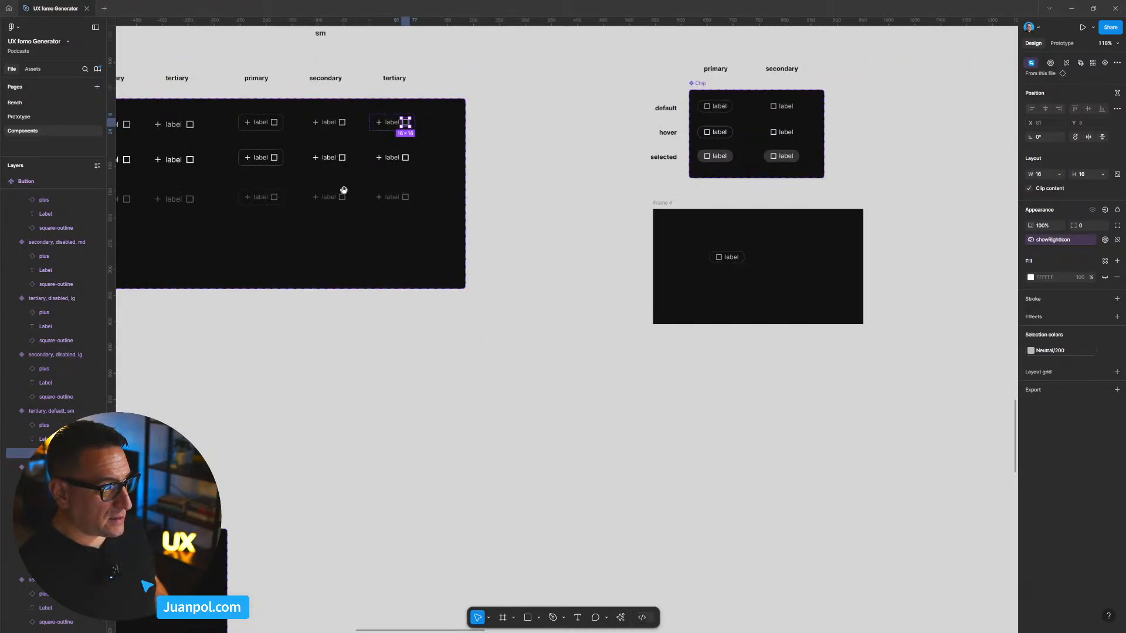
scroll(344, 186, "down", 2)
left_click(377, 130)
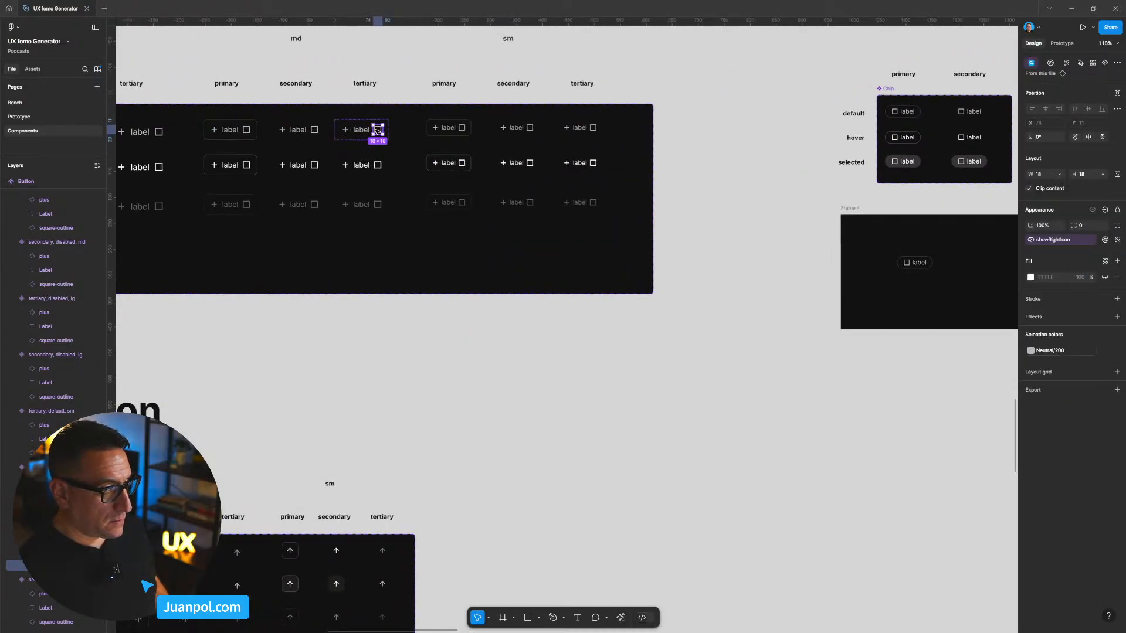
Step: Check the icon's size in the primary selected chip variant for comparison
scroll(762, 176, "right", 5)
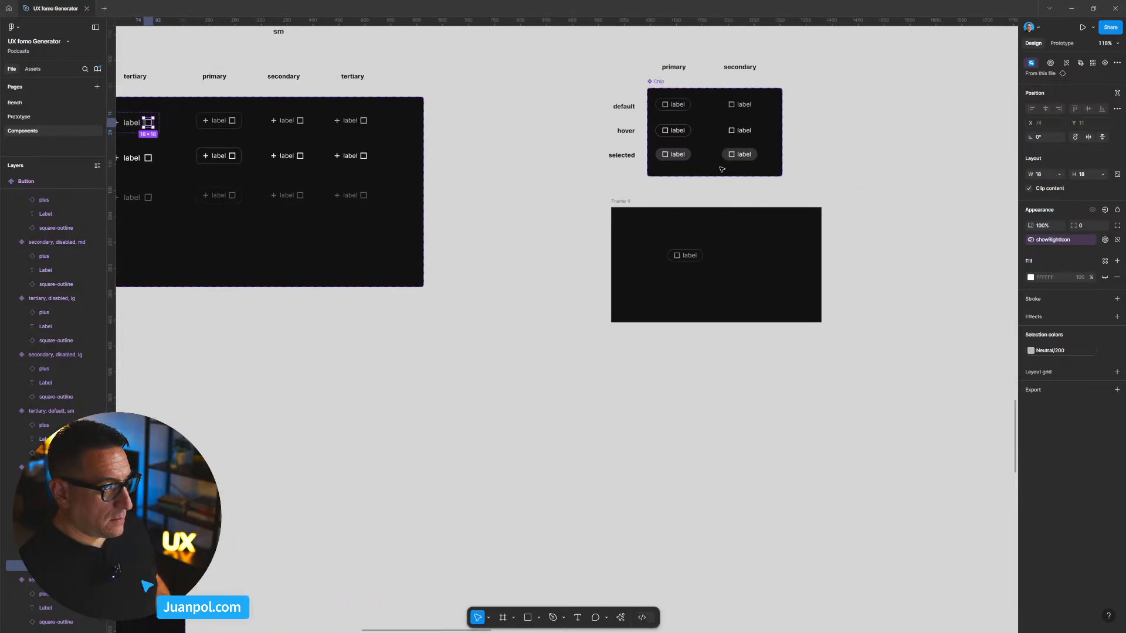
scroll(711, 172, "up", 3)
left_click(668, 157)
left_click(669, 157)
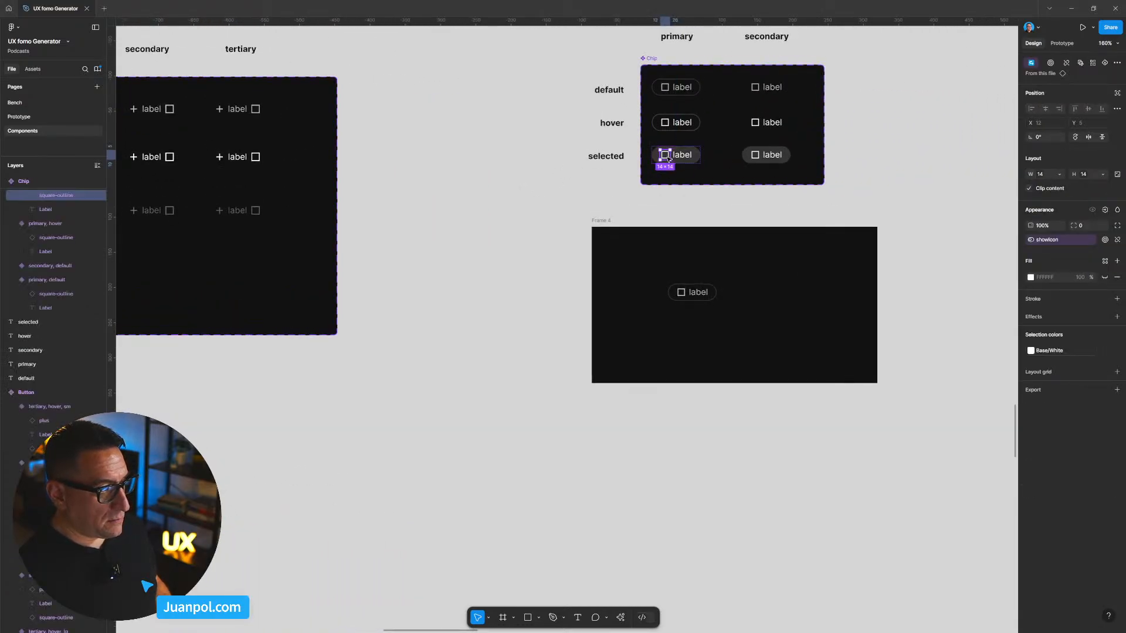
left_click(561, 180)
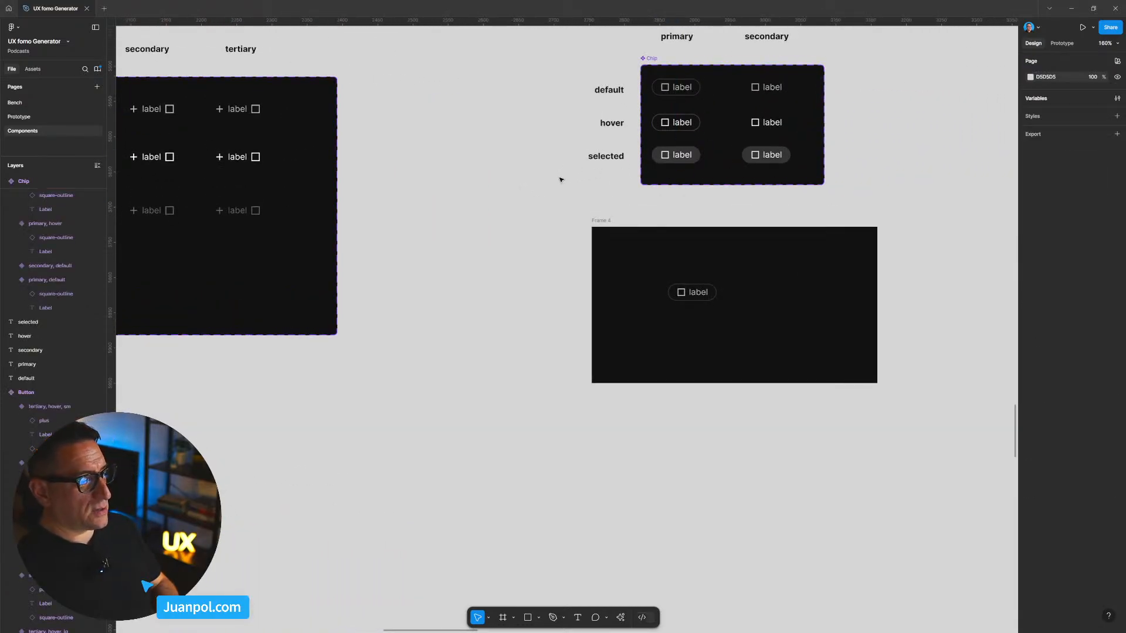
Step: Set the label of the chip instance in the frame to "Paleta Uno"
left_click(695, 292)
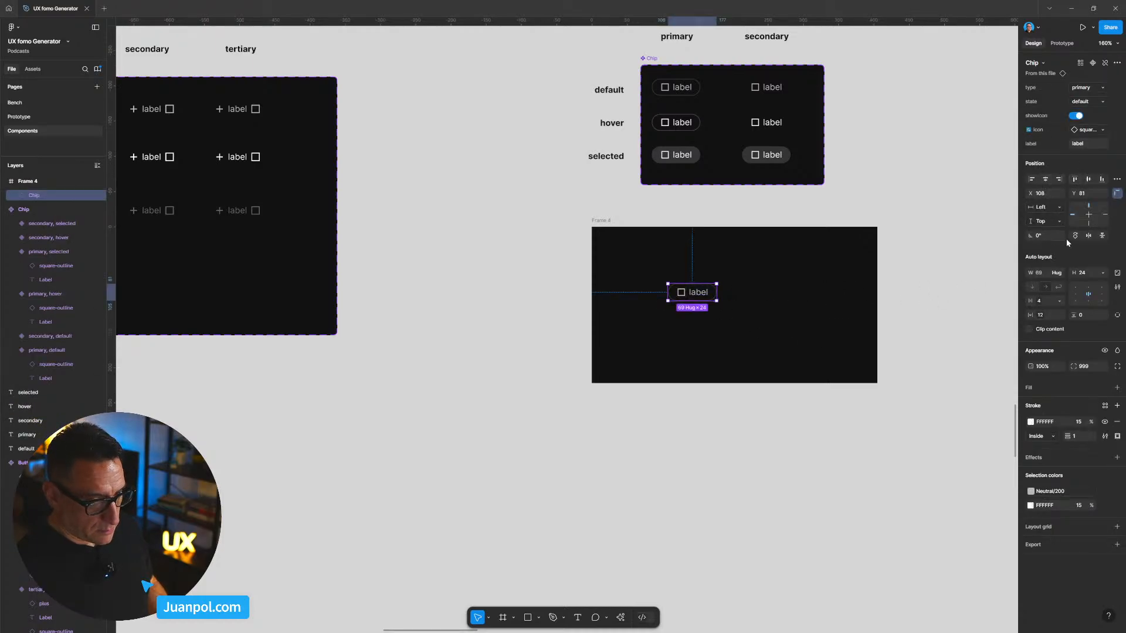
left_click(1094, 142)
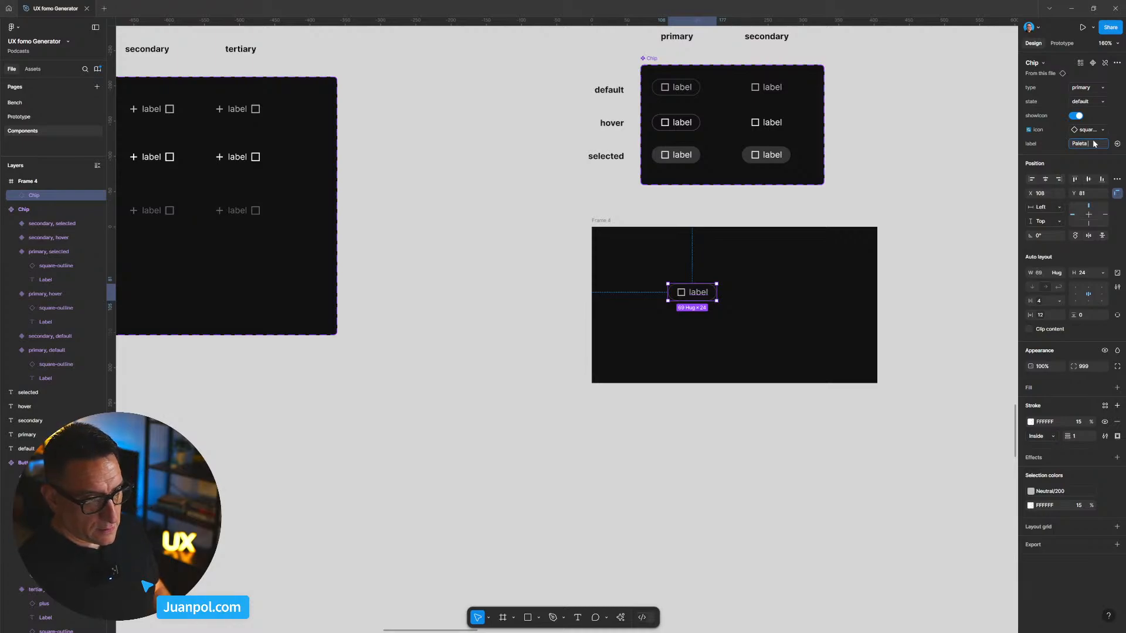
type("Paleta Uno")
key("Return")
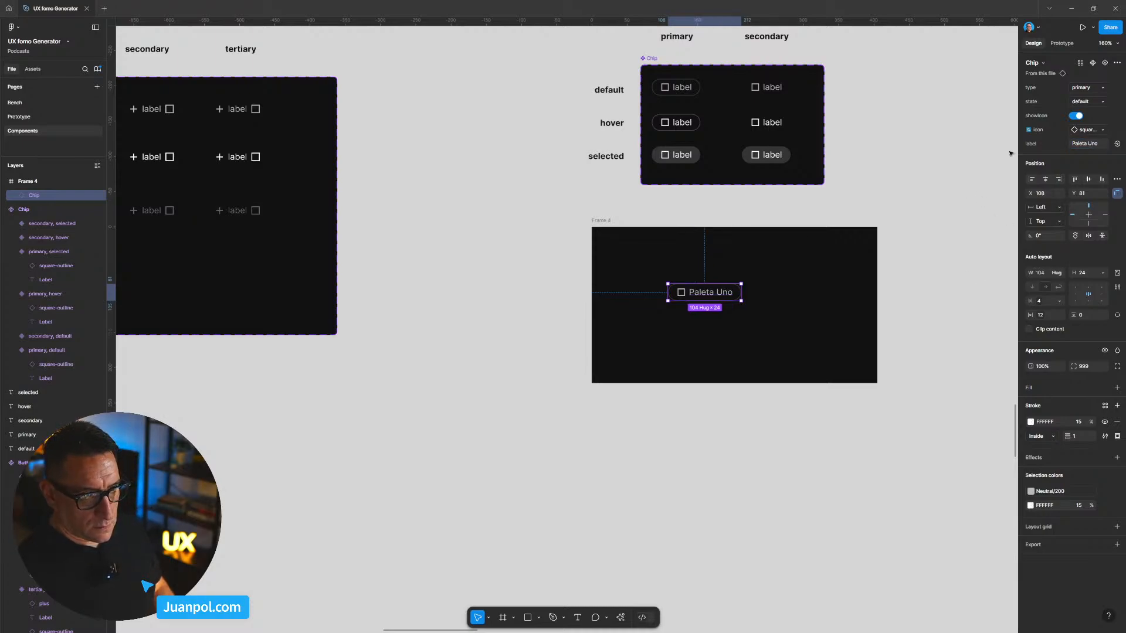
Step: Swap the chip instance's square-outline icon for the check icon
left_click(1091, 130)
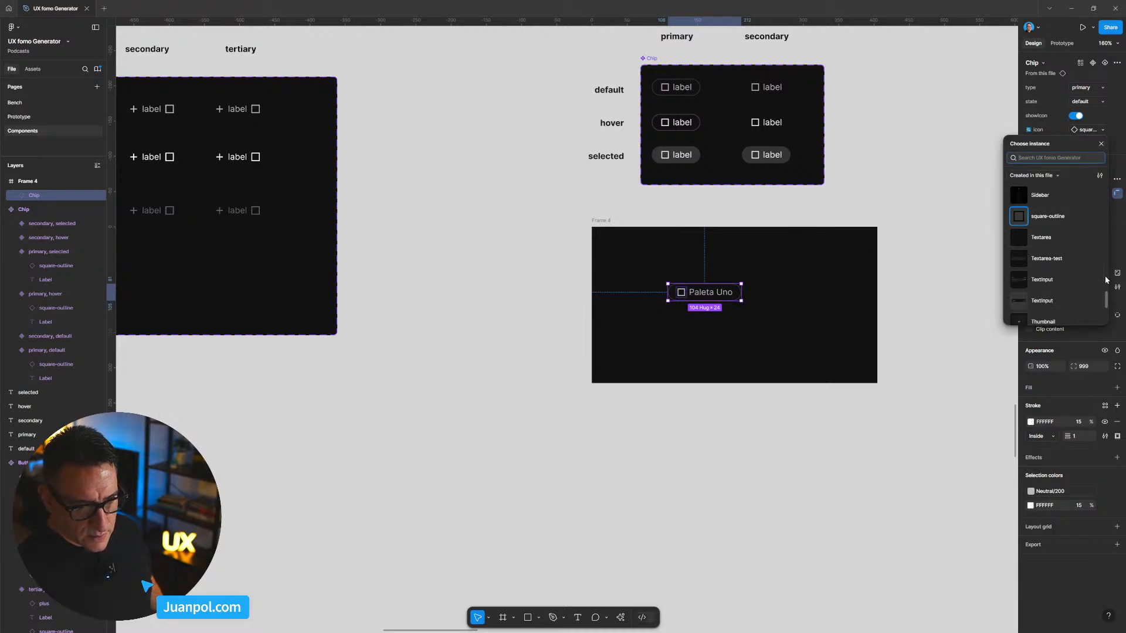
left_click_drag(1108, 298, 1097, 221)
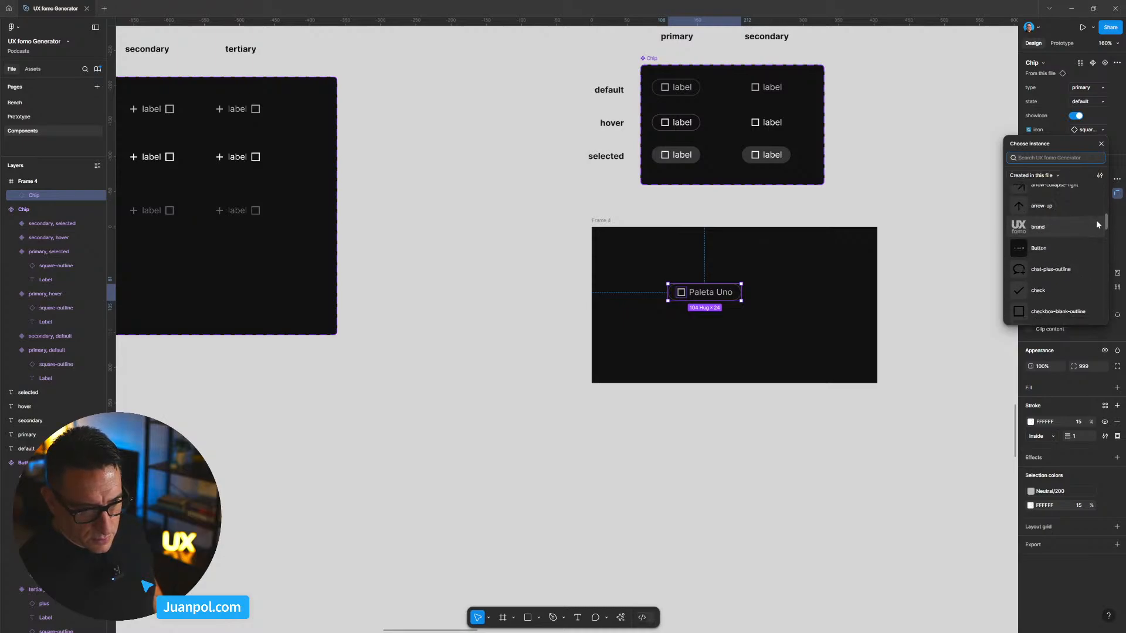
left_click(1049, 290)
left_click(952, 315)
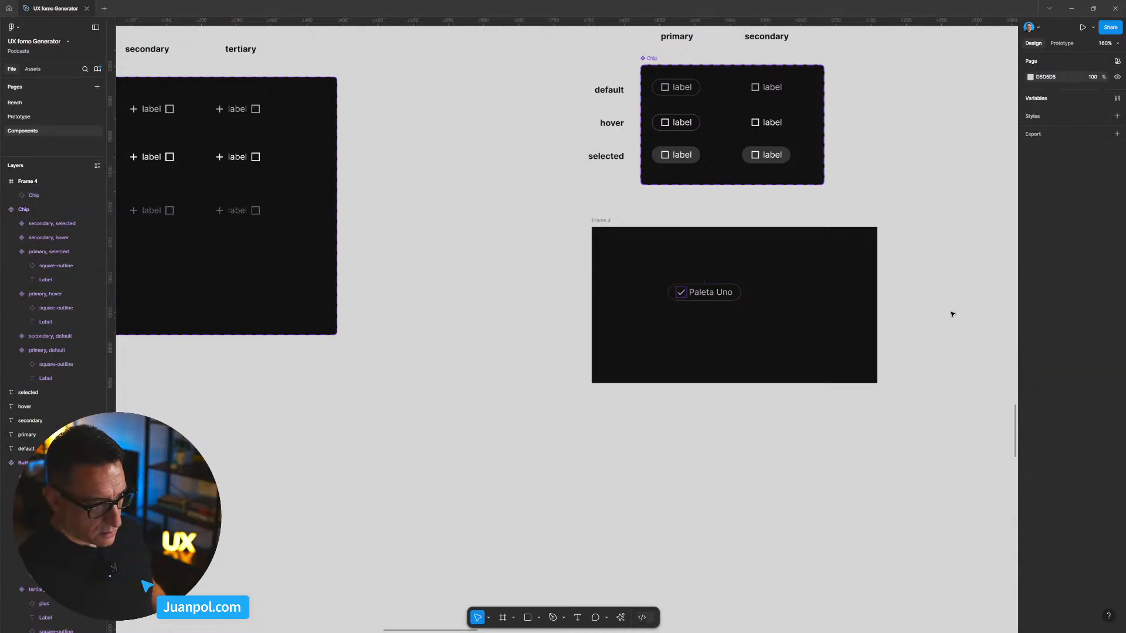
Step: Examine the Paleta Uno chip's check icon and label at different zoom levels
scroll(953, 314, "down", 3)
scroll(639, 364, "up", 3)
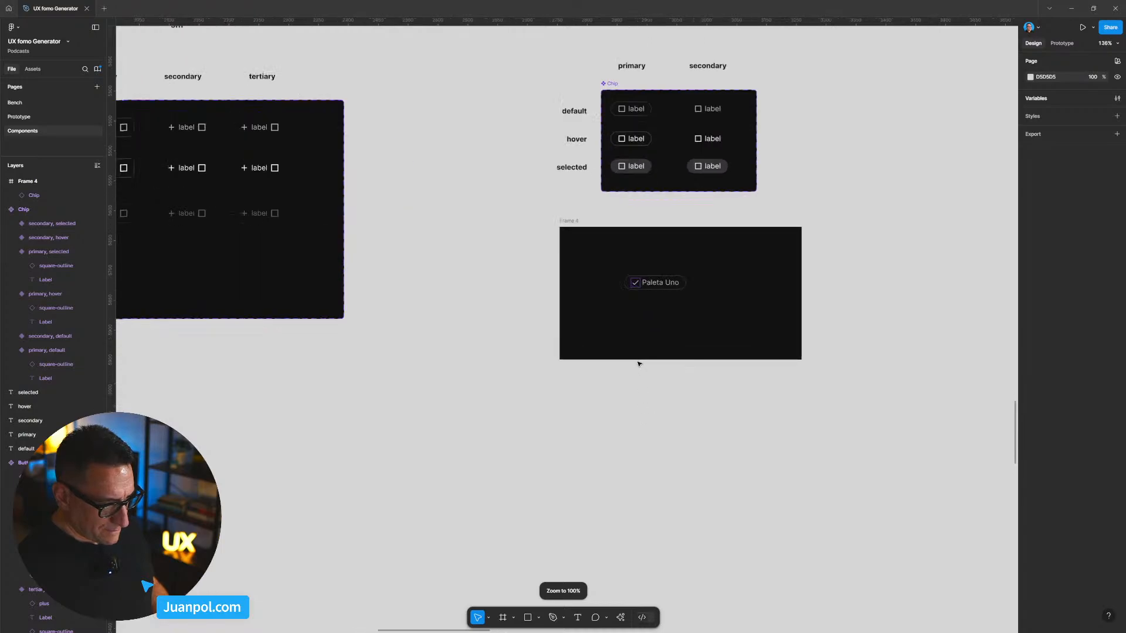
scroll(565, 345, "up", 3)
scroll(563, 274, "up", 1)
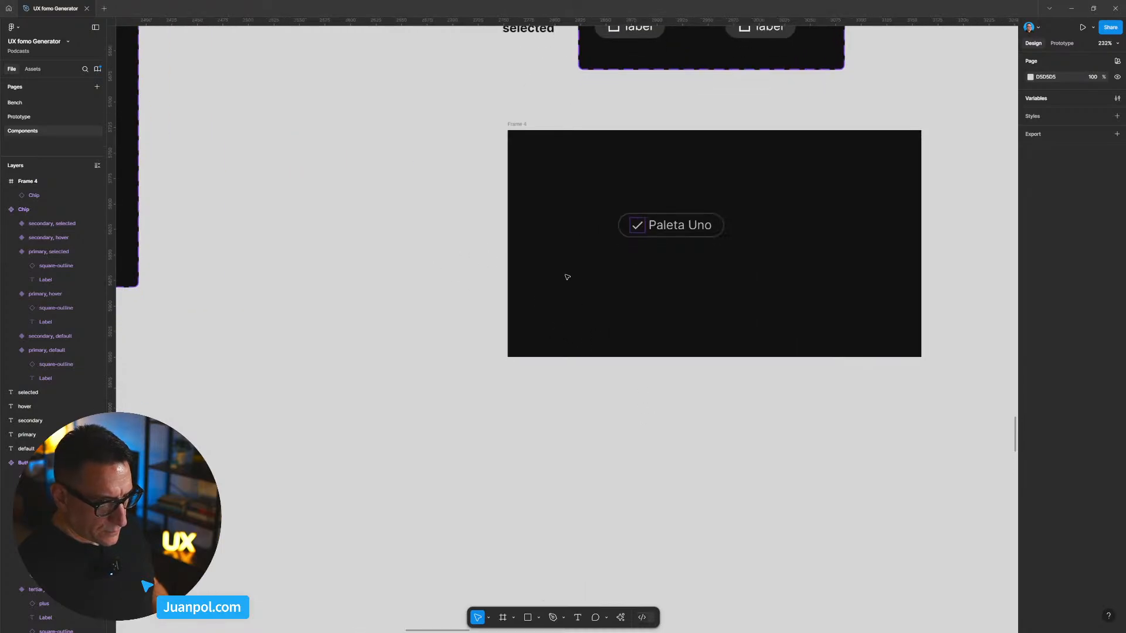
scroll(586, 246, "down", 1)
left_click(675, 196)
left_click(942, 218)
scroll(880, 243, "up", 1)
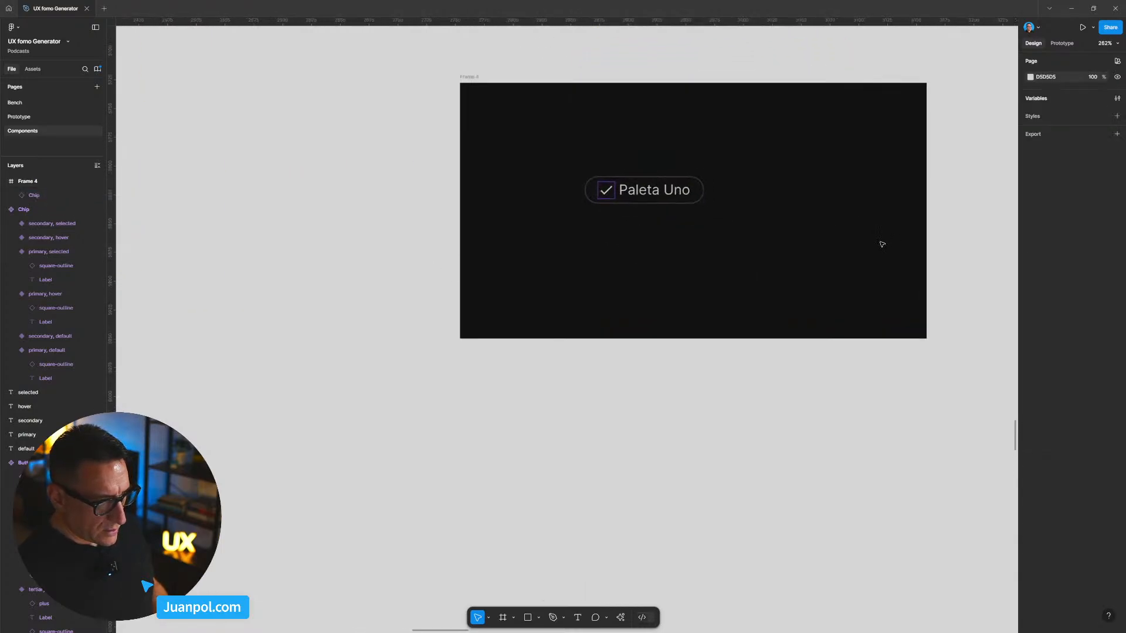
scroll(814, 381, "up", 3)
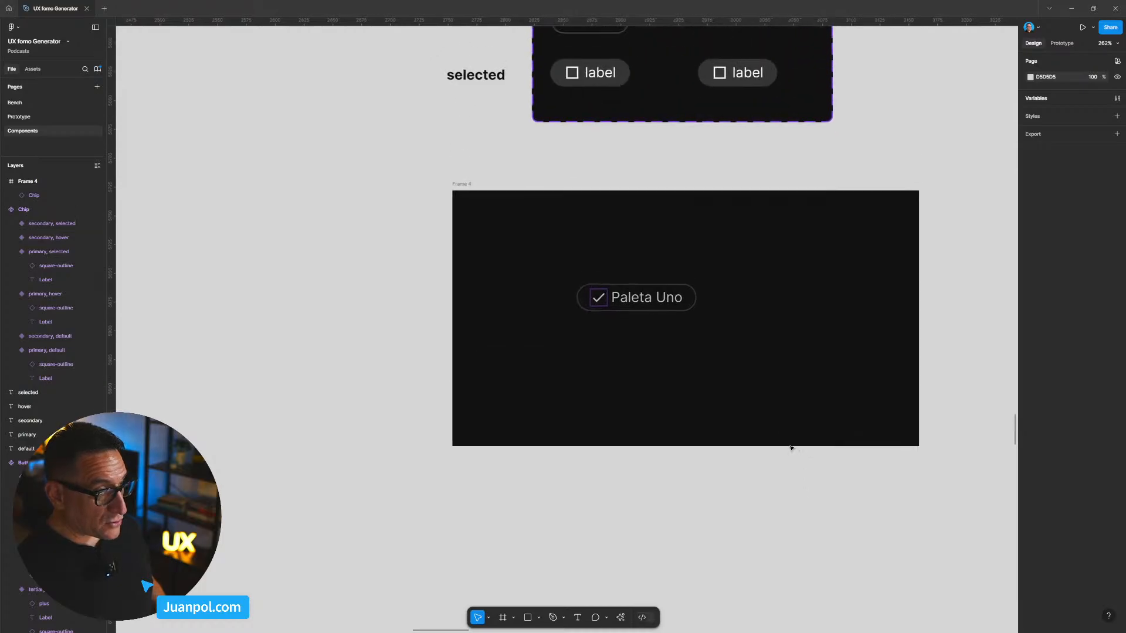
Step: Duplicate the Paleta Uno chip and place the copy to its right inside the frame
left_click(639, 305)
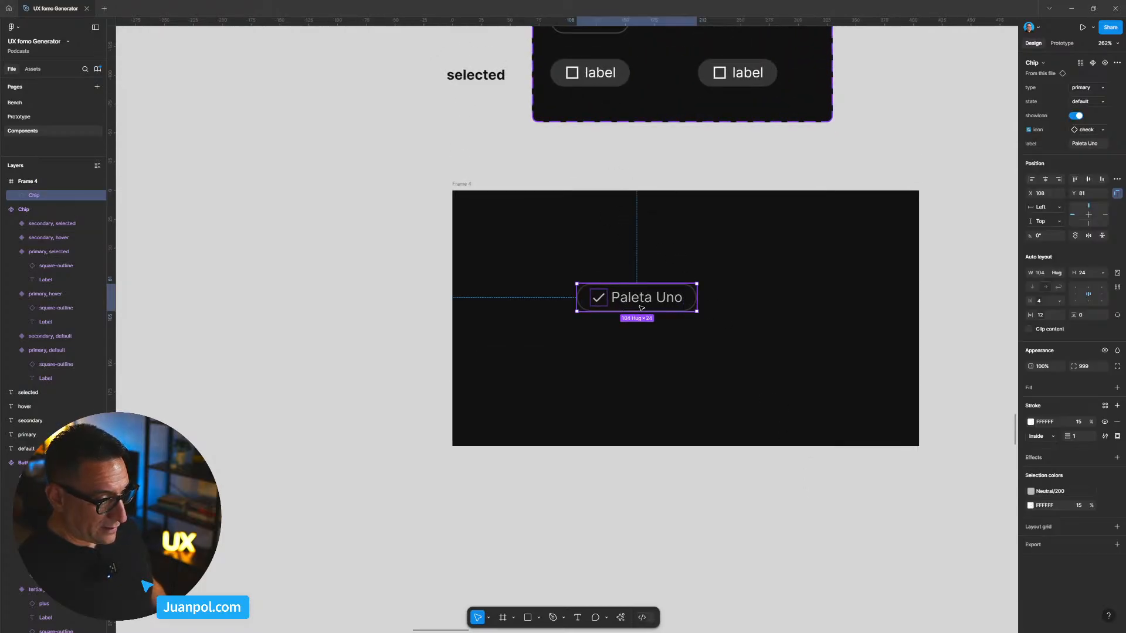
key("ctrl+d")
left_click(741, 510)
Step: Inspect the check icon inside the original Paleta Uno chip and compare both chips with the component variants
left_click(600, 309)
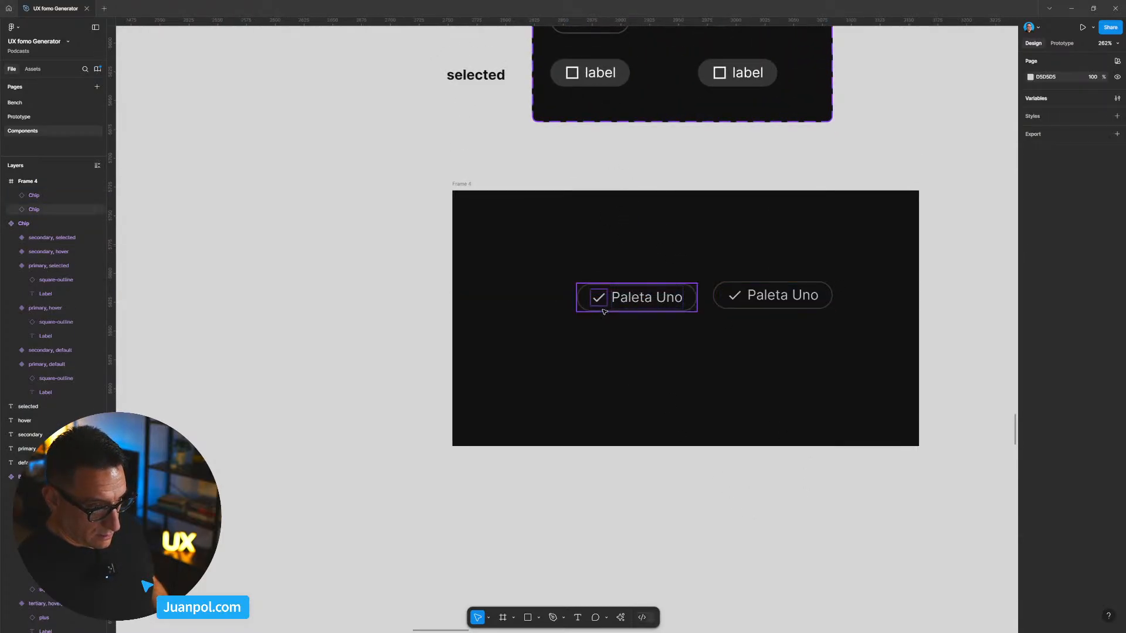
scroll(605, 302, "up", 2)
scroll(605, 303, "up", 3)
double_click(604, 302)
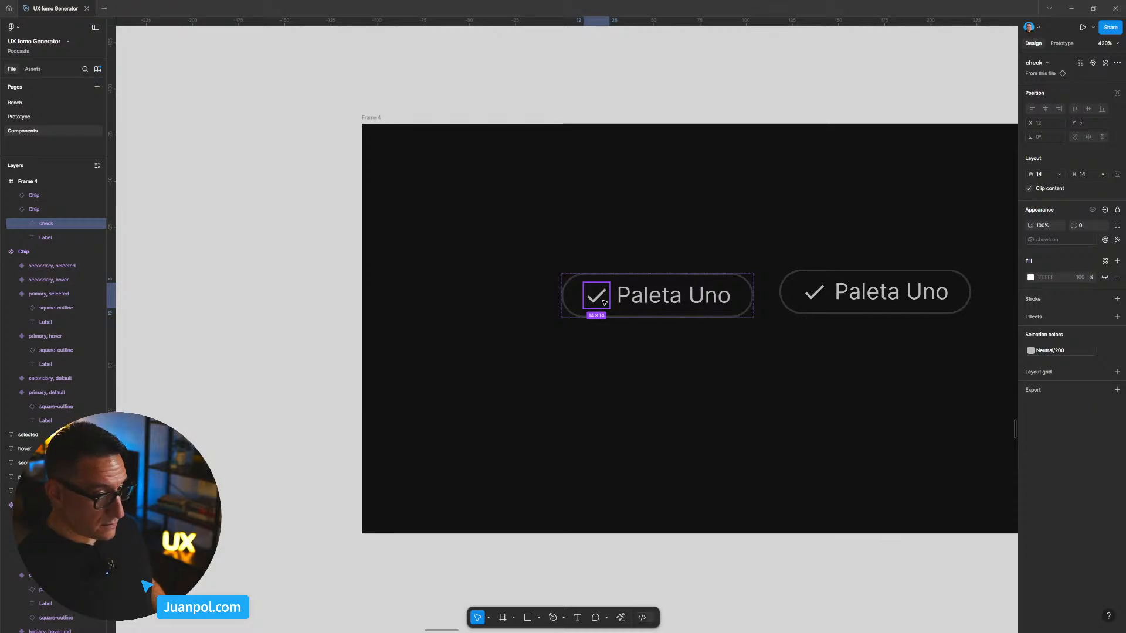
left_click(604, 503)
scroll(447, 438, "down", 3)
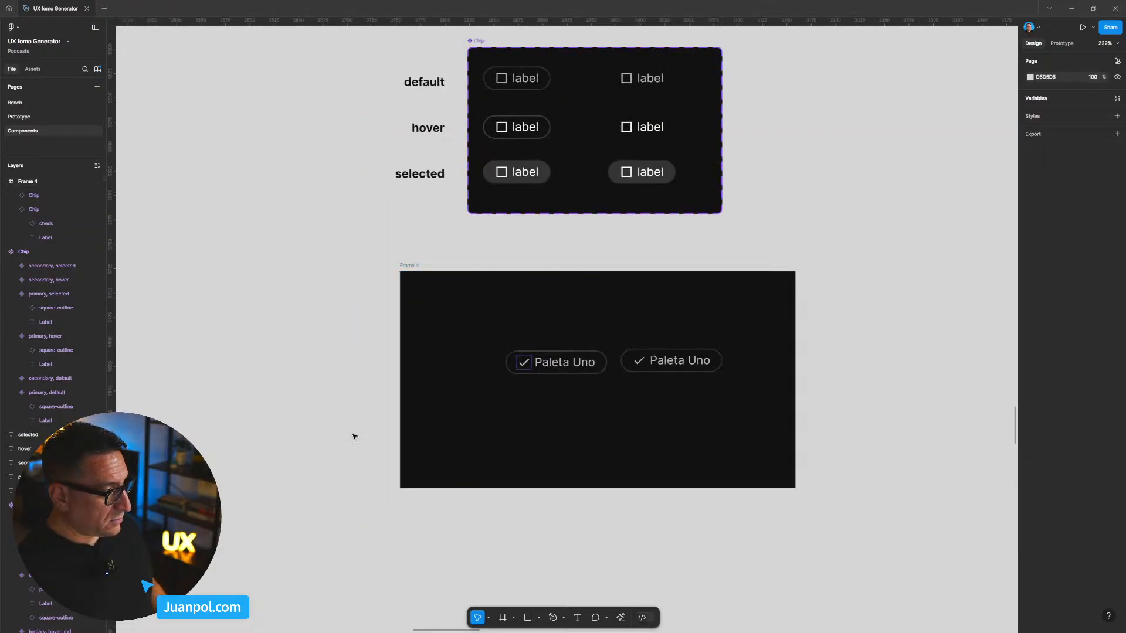
scroll(519, 327, "up", 1)
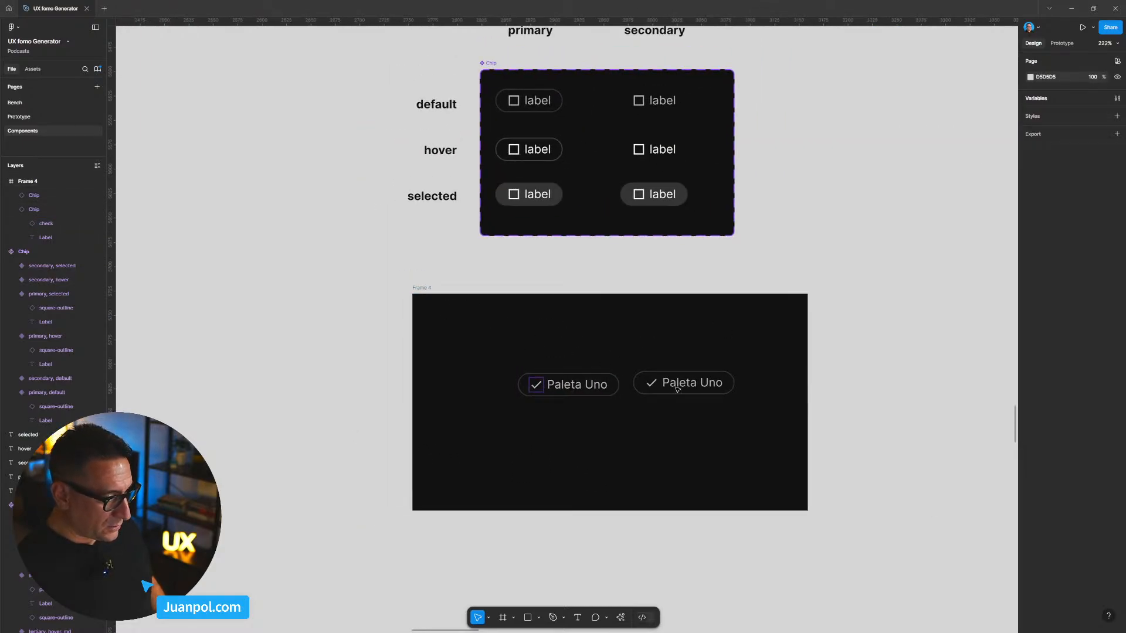
Step: Move the original Paleta Uno chip further left to widen the gap between the two chips
left_click(583, 386)
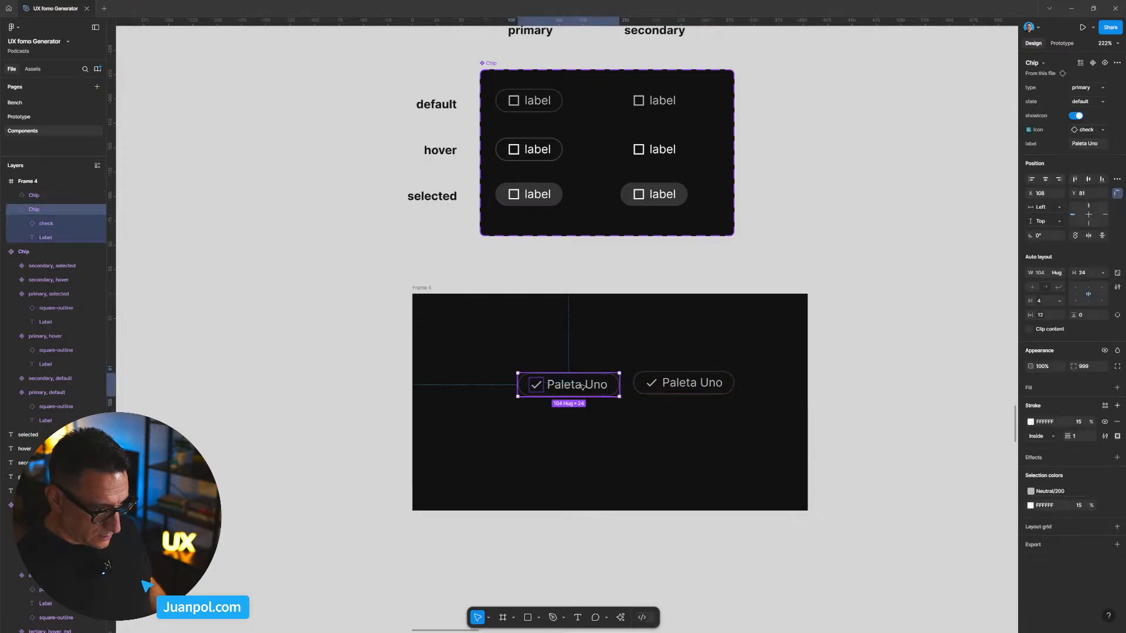
left_click_drag(582, 386, 537, 382)
left_click(683, 382)
left_click(859, 404)
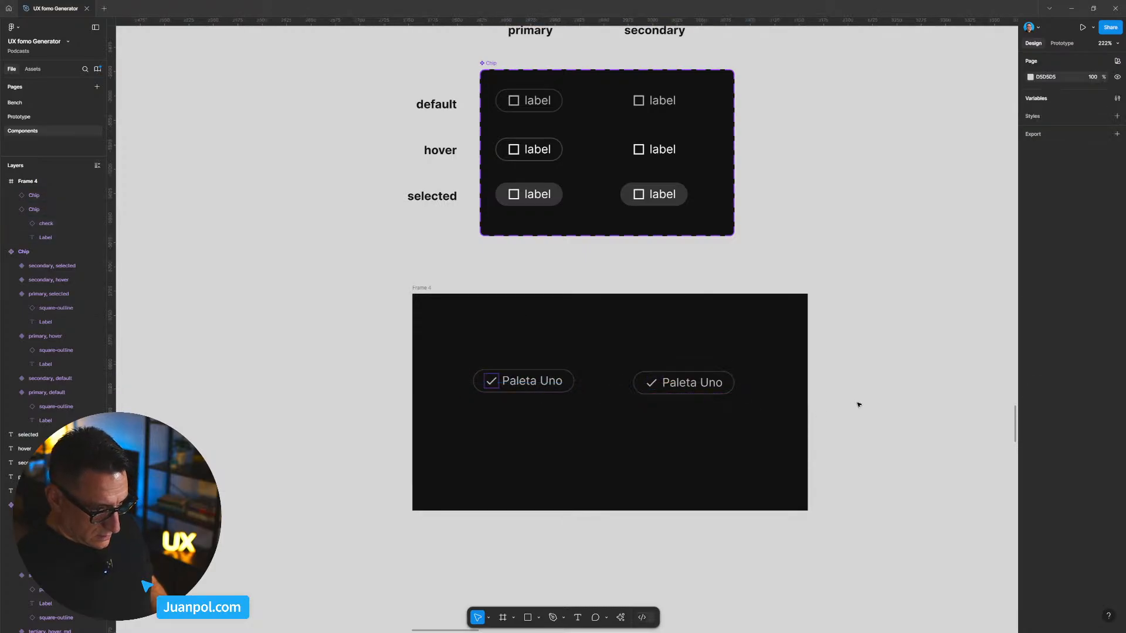
Step: Set the horizontal padding of the primary default, hover and selected chip variants to 10
key("shift+0")
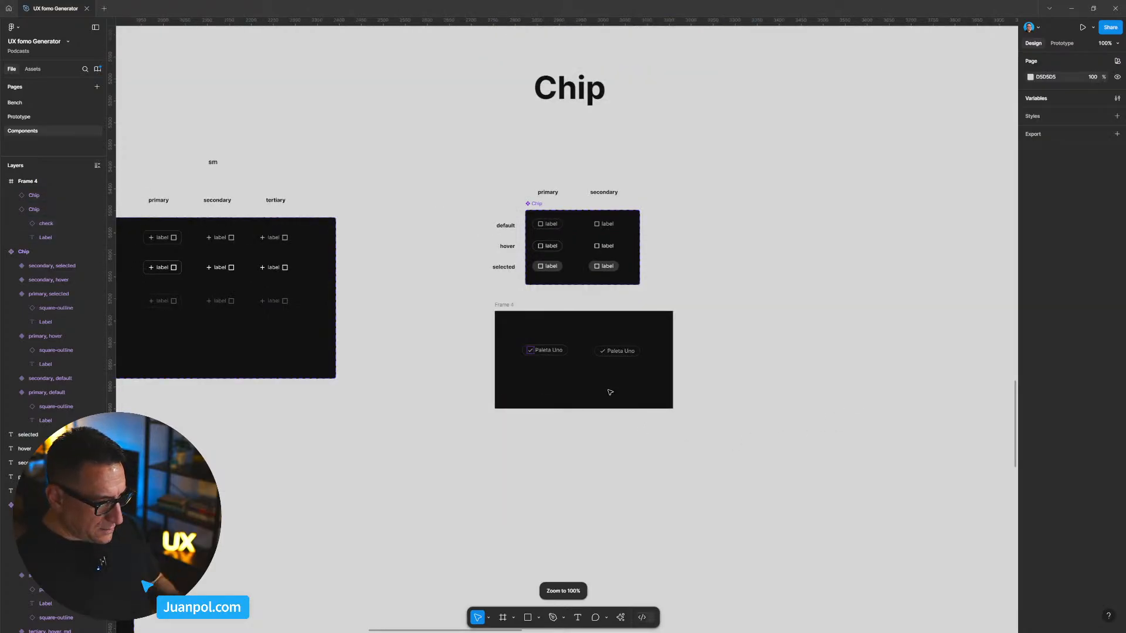
scroll(602, 369, "up", 5)
left_click(617, 351)
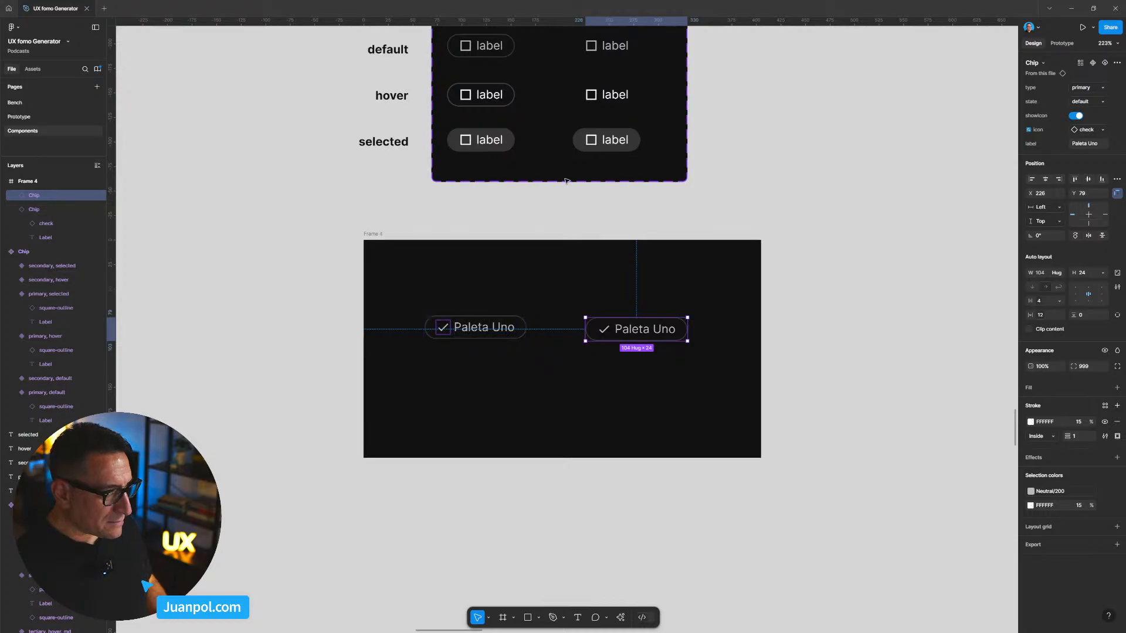
scroll(567, 188, "up", 3)
scroll(568, 188, "left", 2)
left_click(525, 129)
left_click(525, 177, "shift")
left_click(533, 224, "shift")
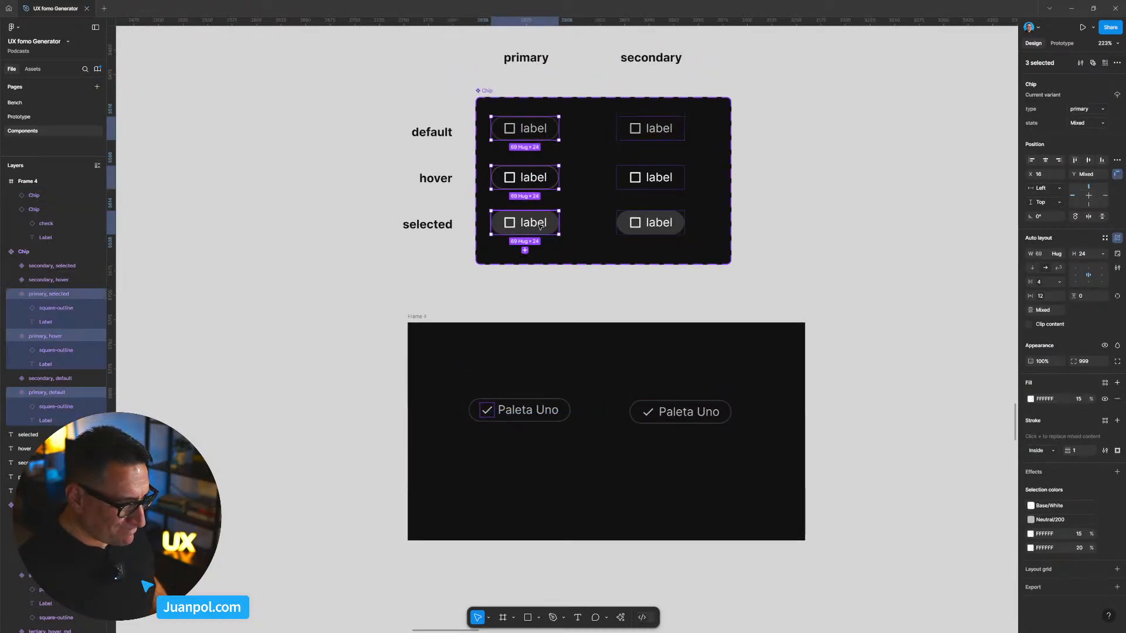
left_click(1050, 300)
key("BackSpace")
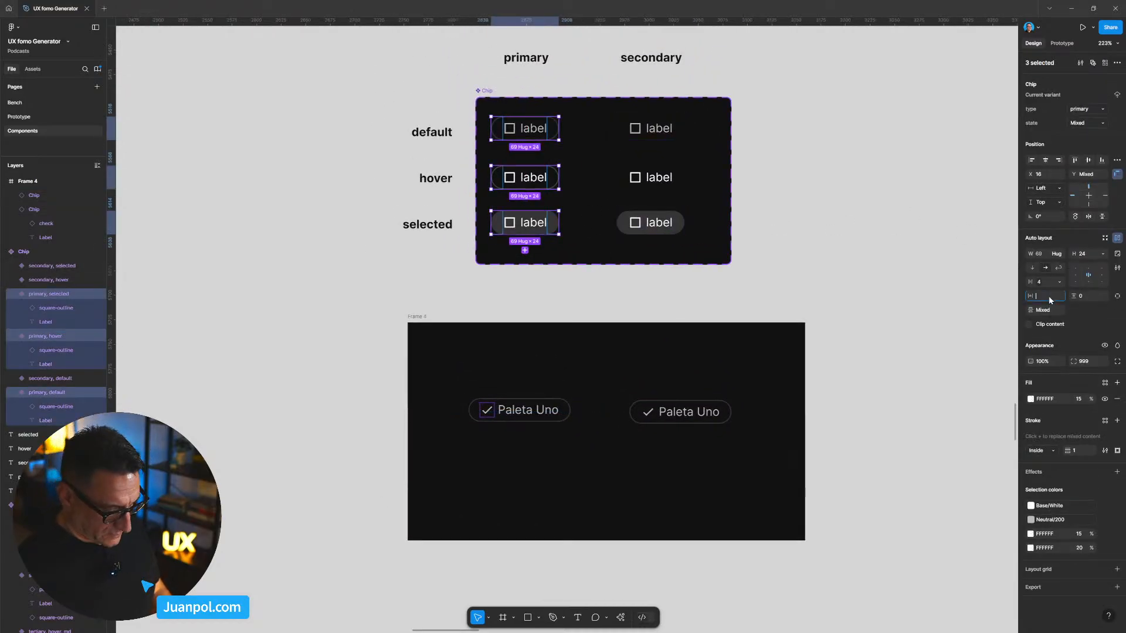
type("10")
key("Return")
left_click(915, 394)
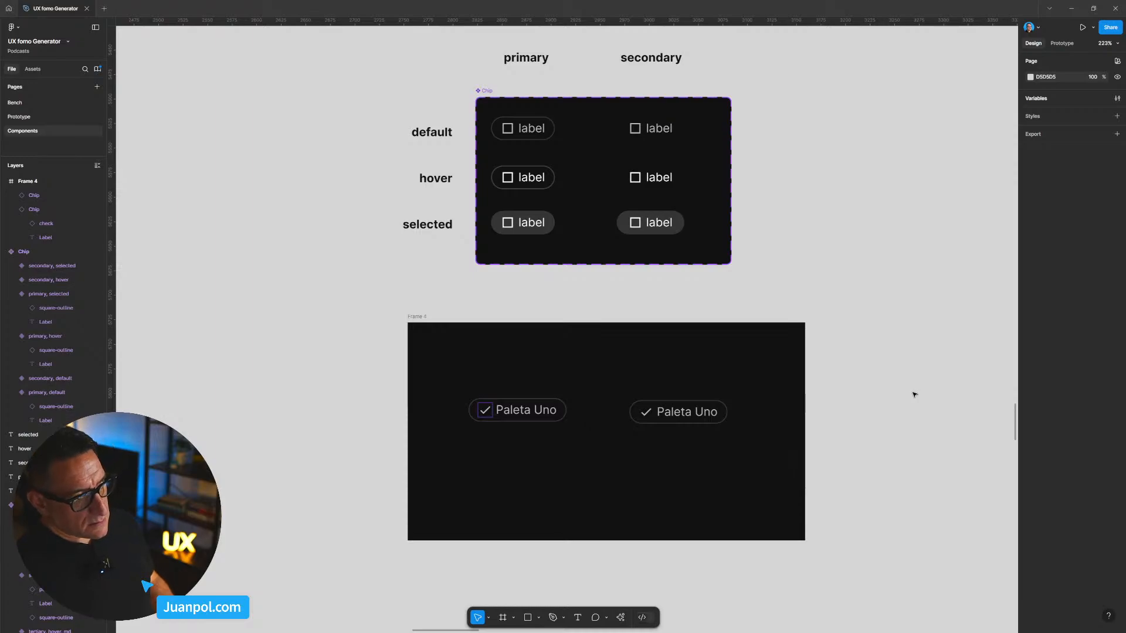
Step: Set the horizontal padding of the secondary default, hover and selected chip variants to 10
key("shift+1")
scroll(629, 390, "up", 5)
scroll(630, 389, "up", 2)
left_click_drag(713, 367, 776, 375)
left_click_drag(649, 170, 702, 247)
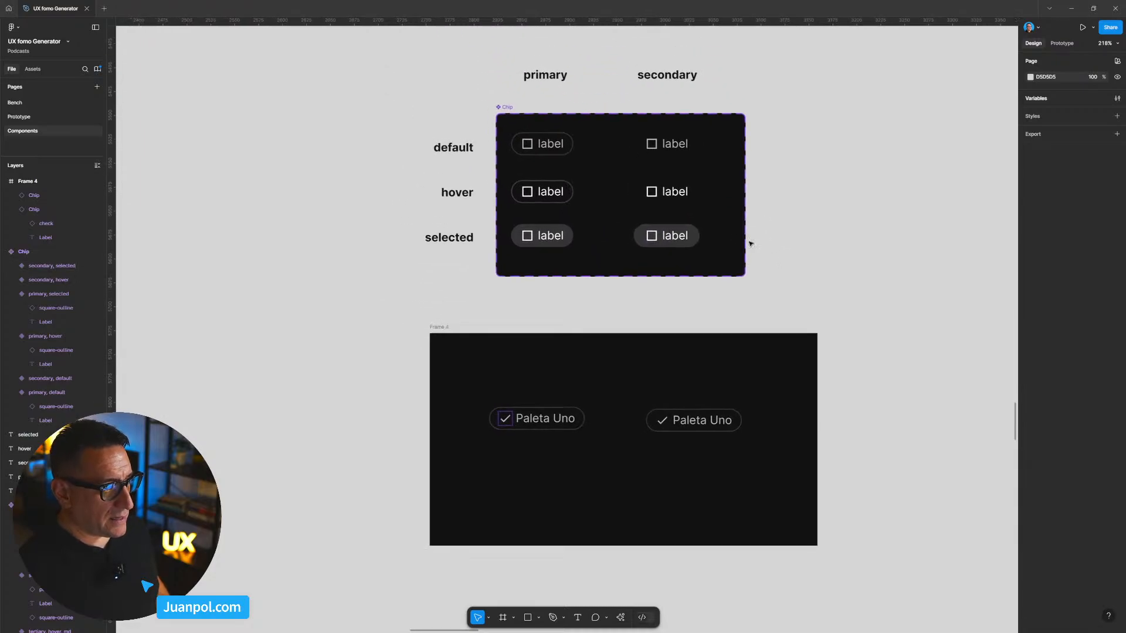
left_click(669, 147)
left_click(673, 191, "shift")
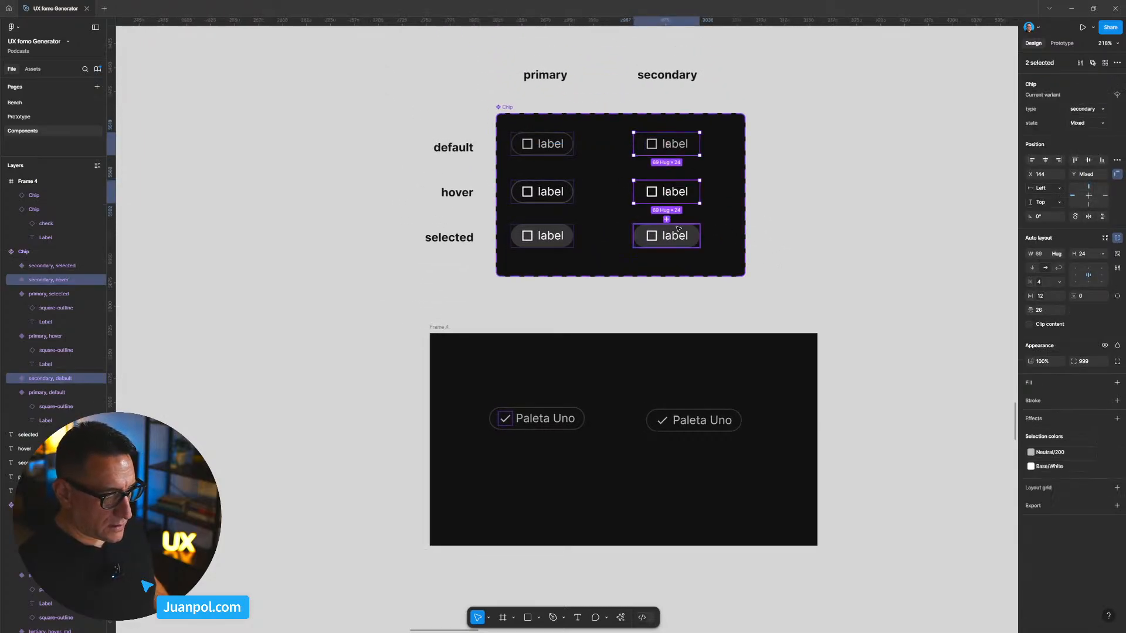
left_click(675, 235, "shift")
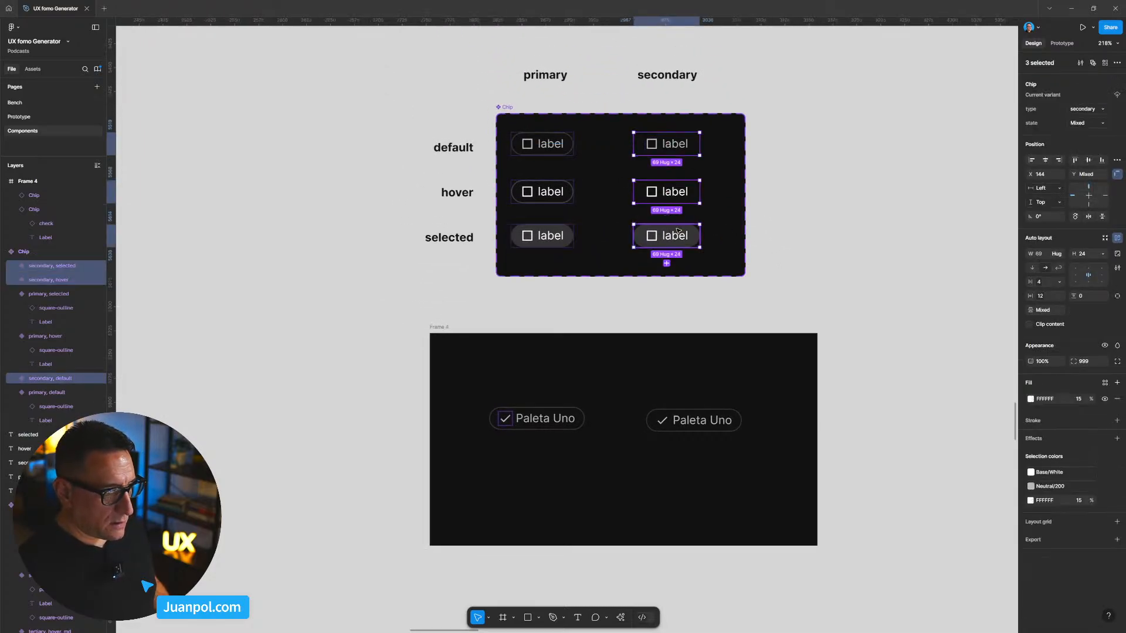
left_click(1051, 294)
type("10")
key("Return")
left_click(780, 290)
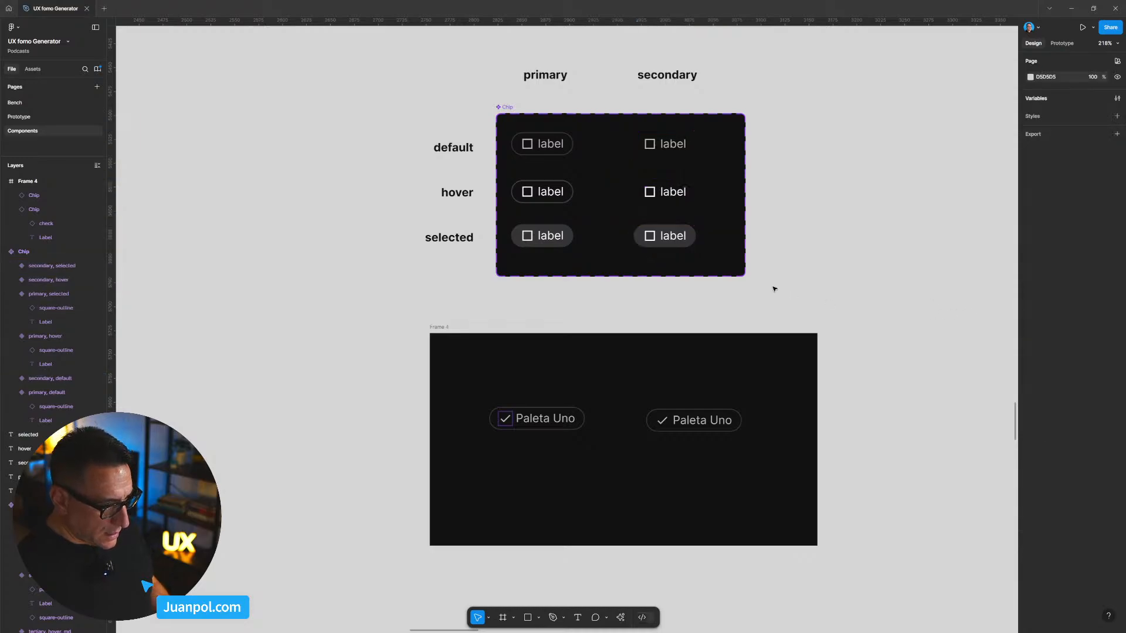
Step: Delete the dark test frame holding the two Paleta Uno chips below the Chip component set
scroll(770, 285, "up", 5)
scroll(770, 284, "down", 8)
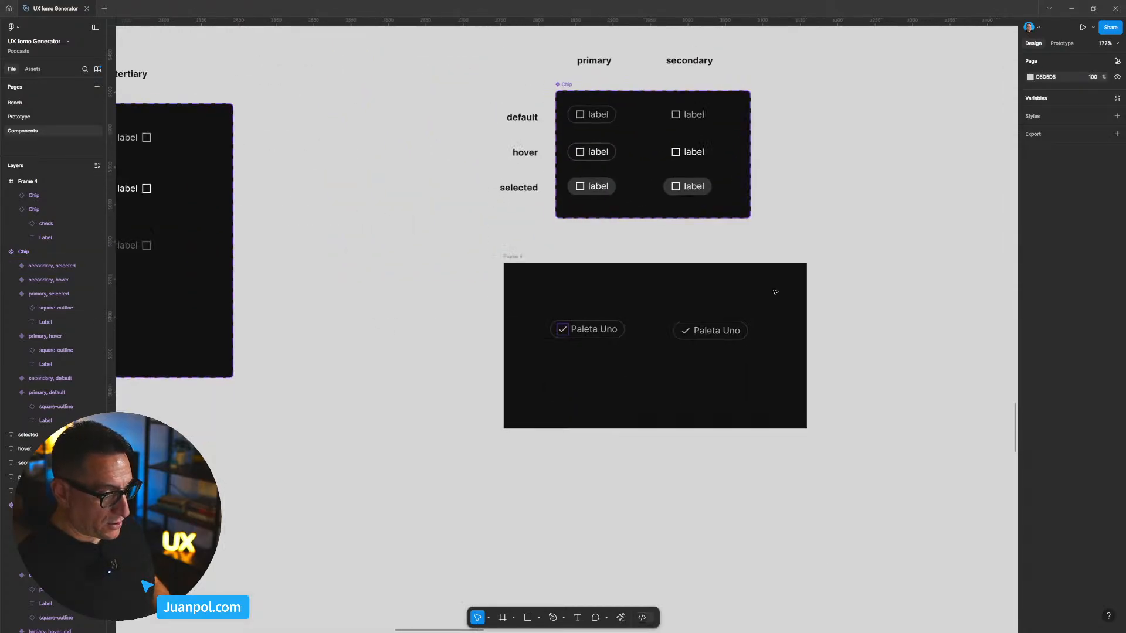
left_click(603, 265)
key("Delete")
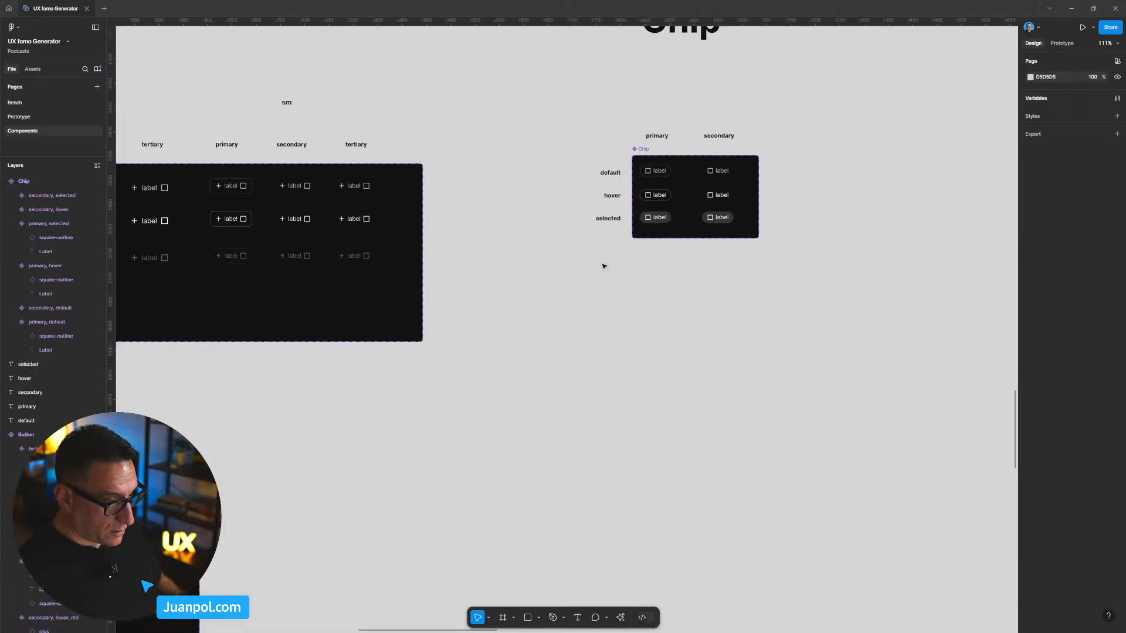
Step: Copy the md and sm size labels from above the Button variants to the Chip section, keeping them at the same height
scroll(669, 307, "up", 2)
scroll(475, 142, "down", 4)
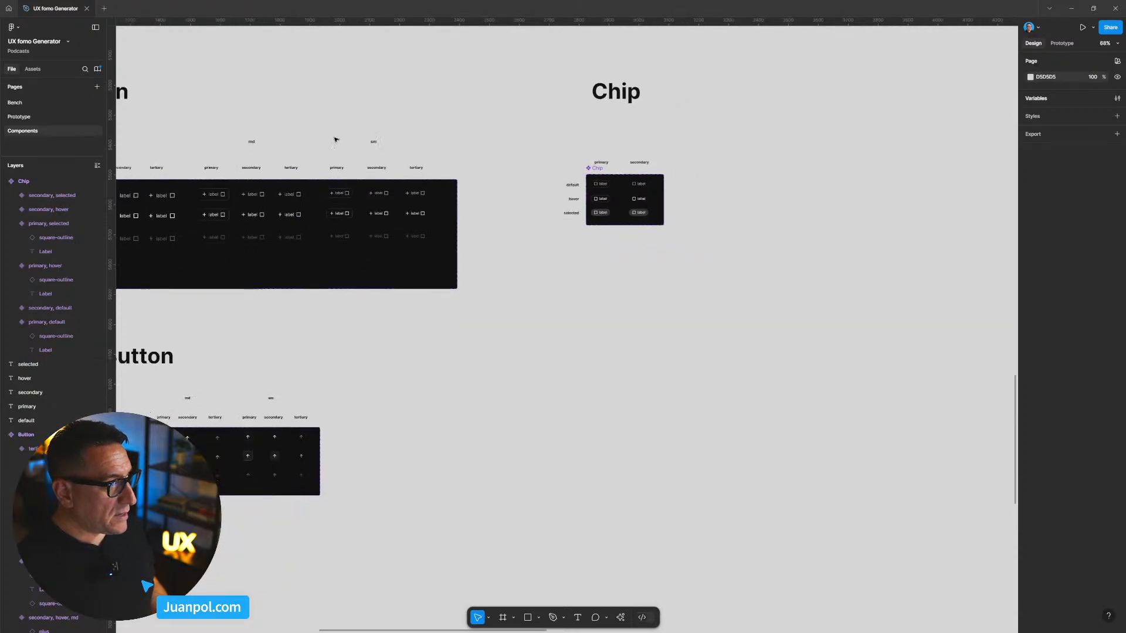
left_click_drag(357, 134, 411, 150)
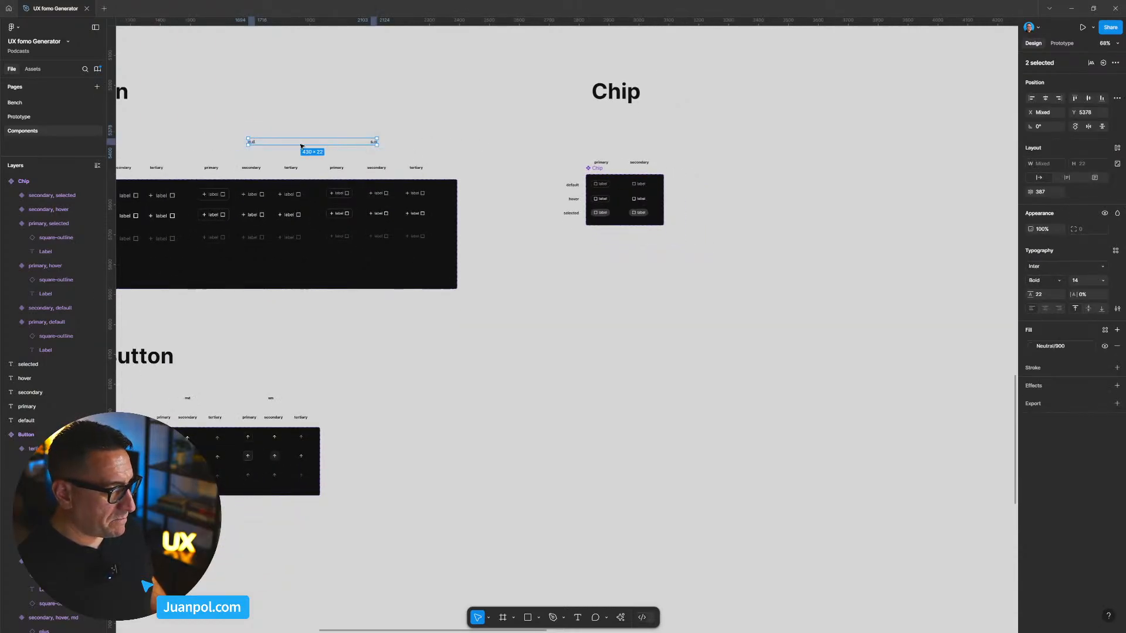
left_click_drag(289, 146, 642, 140)
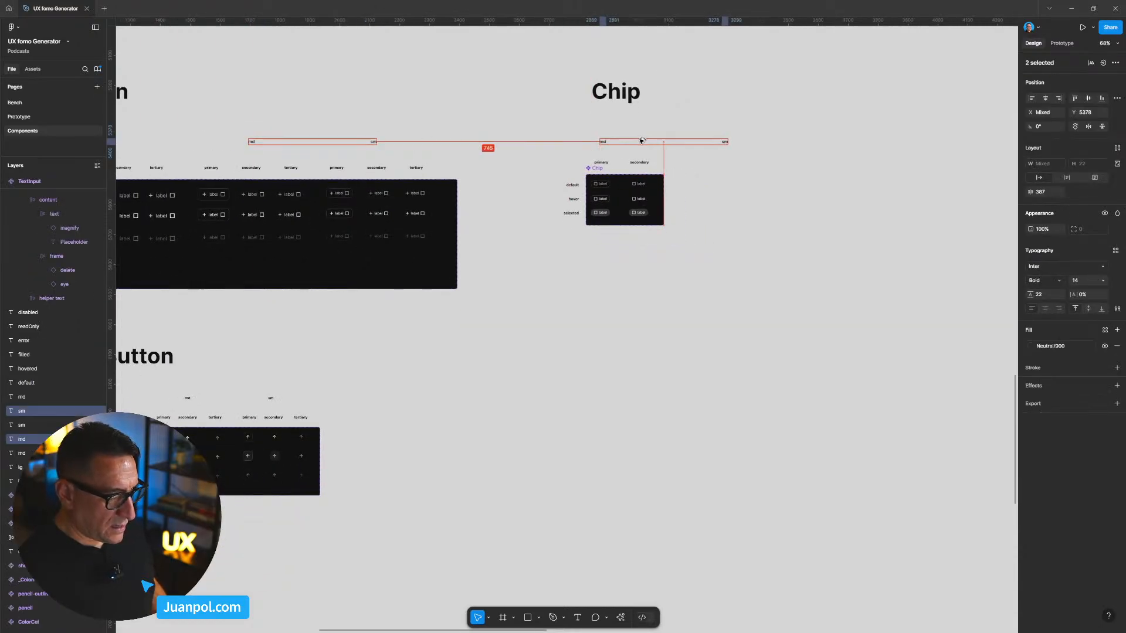
left_click(681, 252)
Step: Centre the md label above the existing primary and secondary columns of the Chip component set
scroll(681, 255, "up", 5)
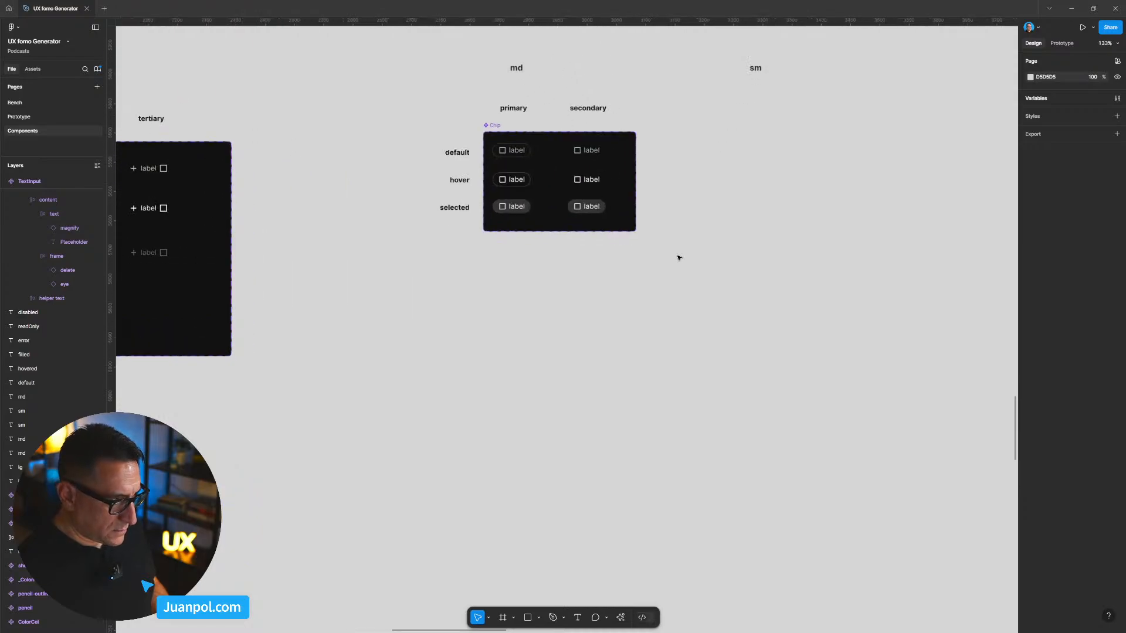
scroll(678, 258, "down", 5)
scroll(703, 221, "up", 3)
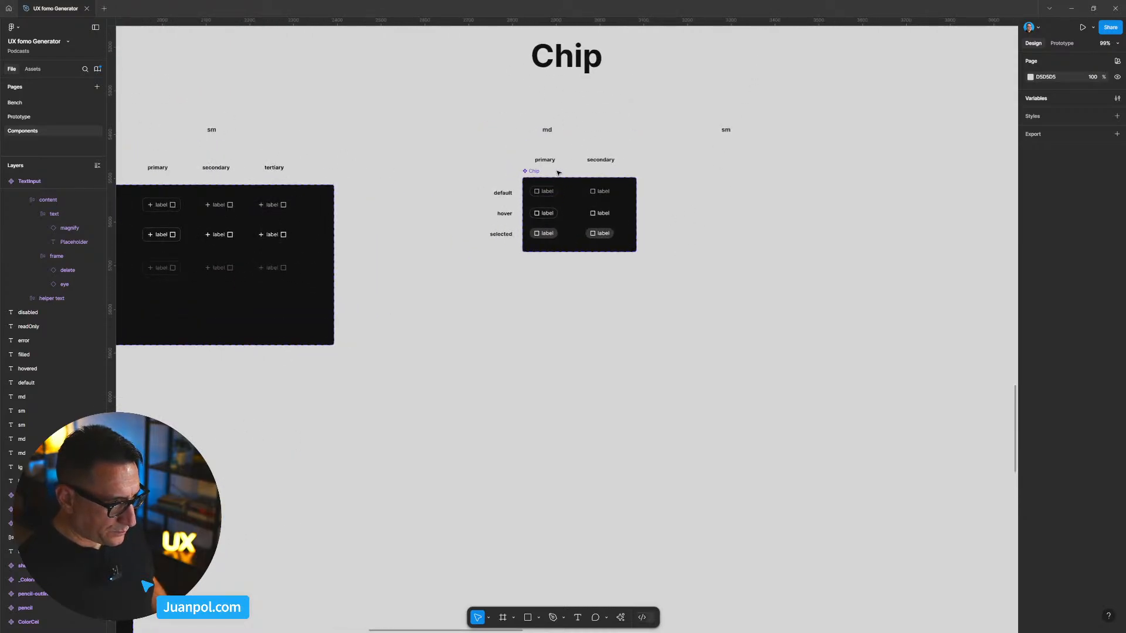
left_click_drag(545, 129, 716, 163)
Step: Duplicate the primary and secondary headings under the sm label and widen the Chip component set to 617 to span them
left_click(634, 155)
left_click(716, 191)
left_click(598, 193)
left_click_drag(637, 195, 793, 196)
left_click_drag(619, 282, 542, 199)
left_click_drag(615, 211, 701, 208)
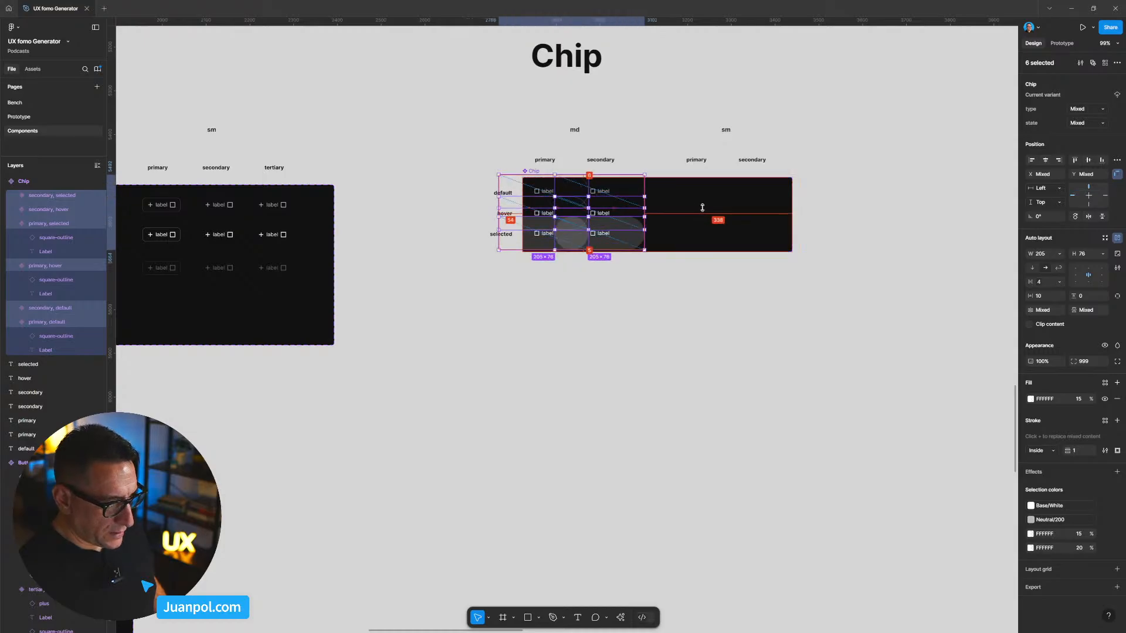
left_click_drag(573, 225, 723, 223)
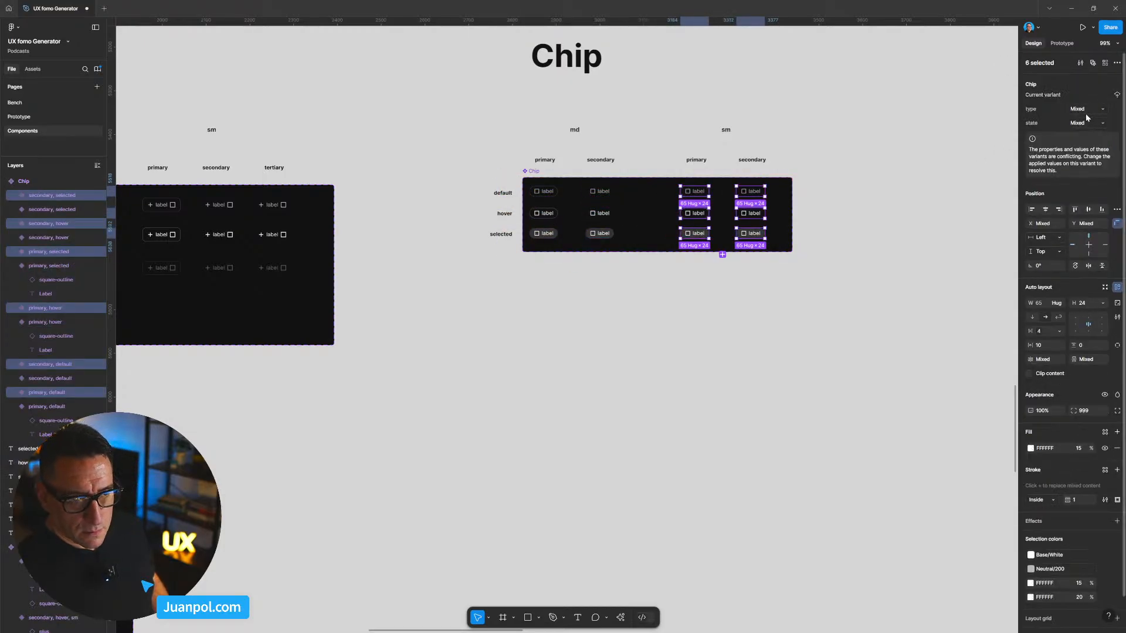
left_click(1086, 112)
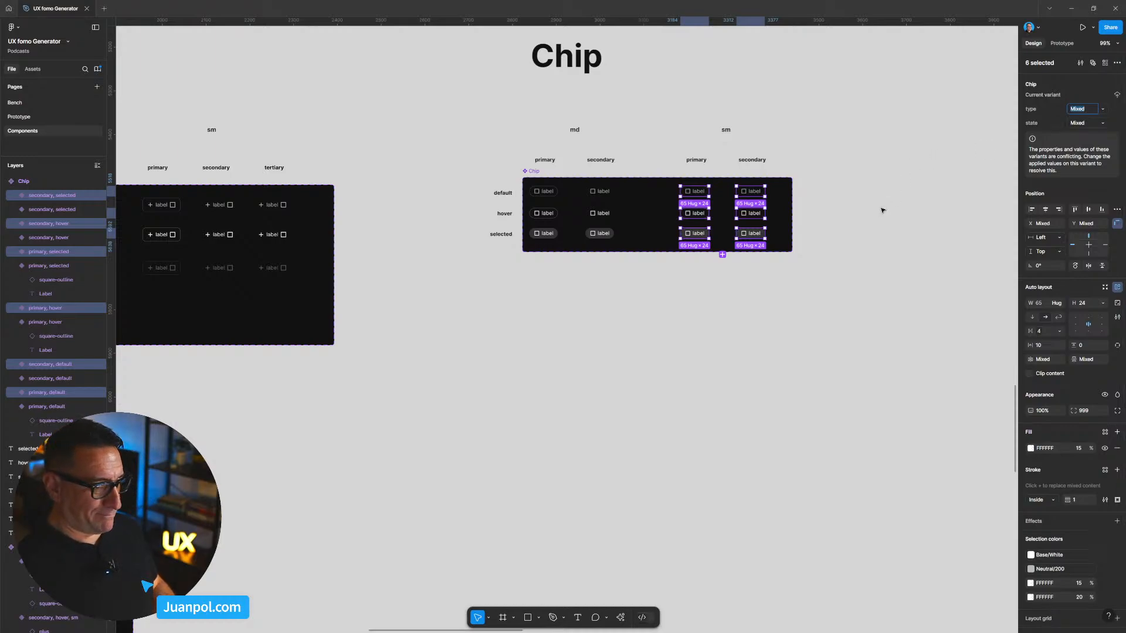
key("Escape")
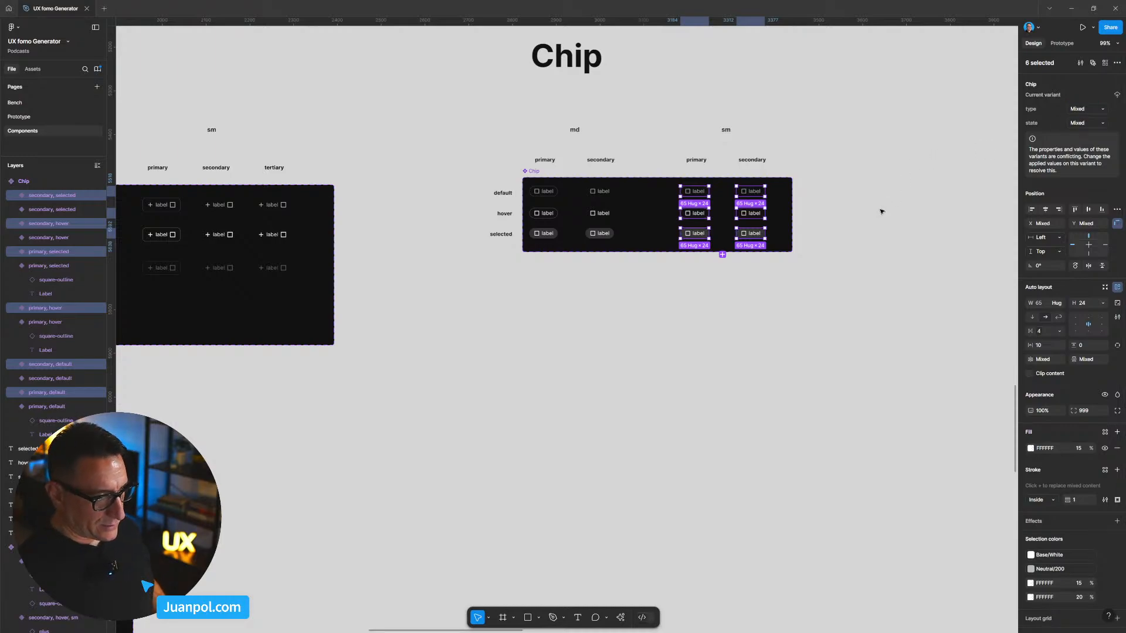
key("Delete")
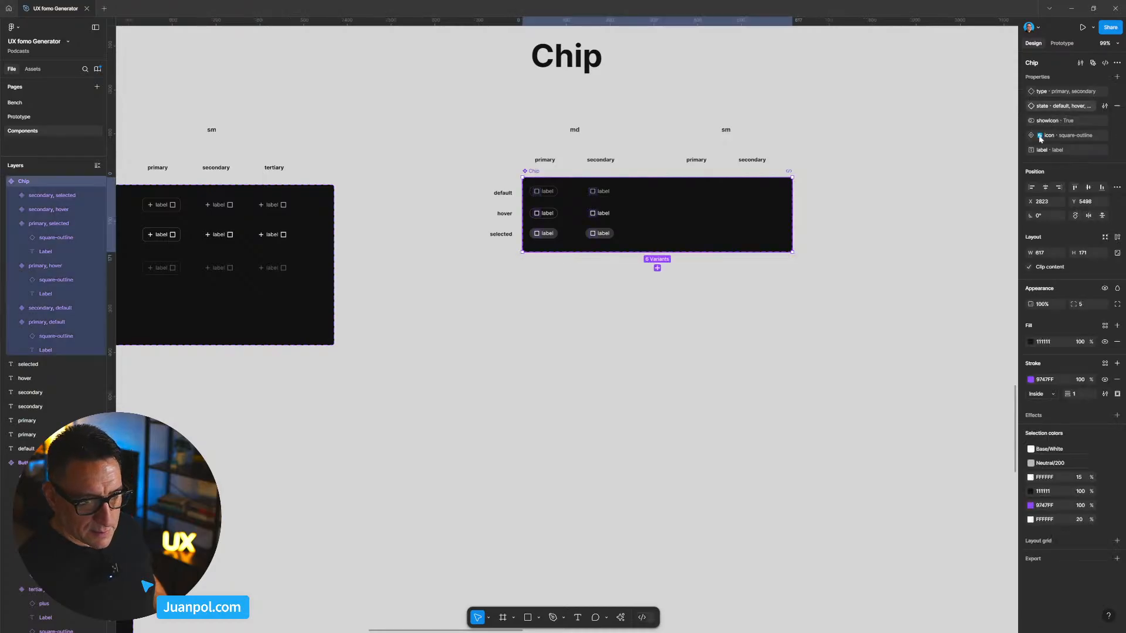
Step: Add a variant property named size with the value sm to the Chip component set
left_click(1116, 77)
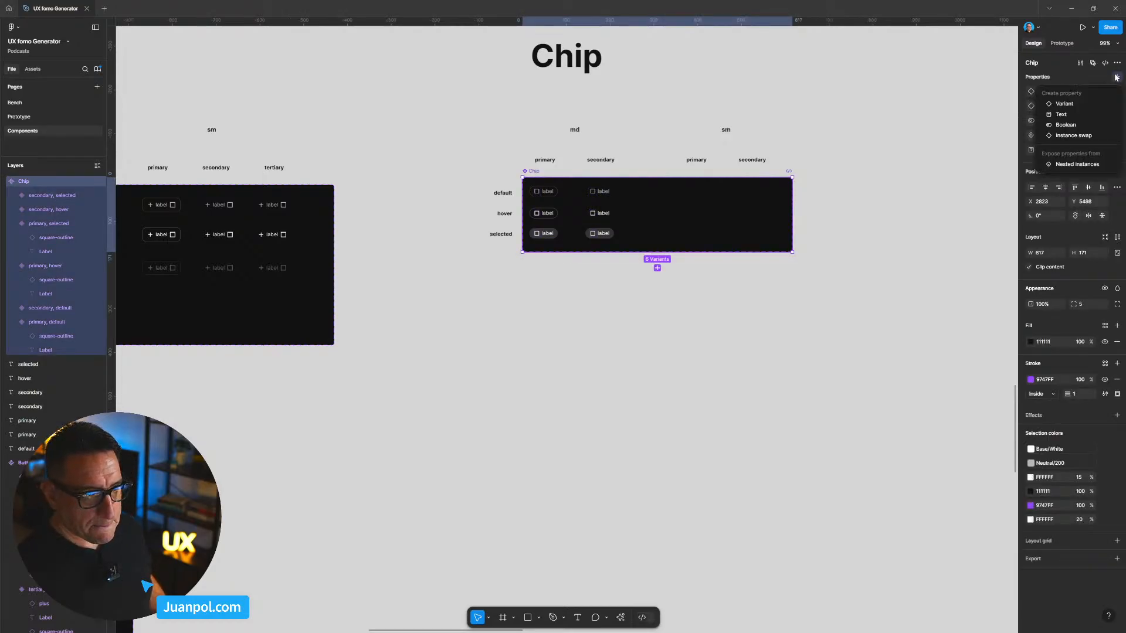
left_click(1082, 100)
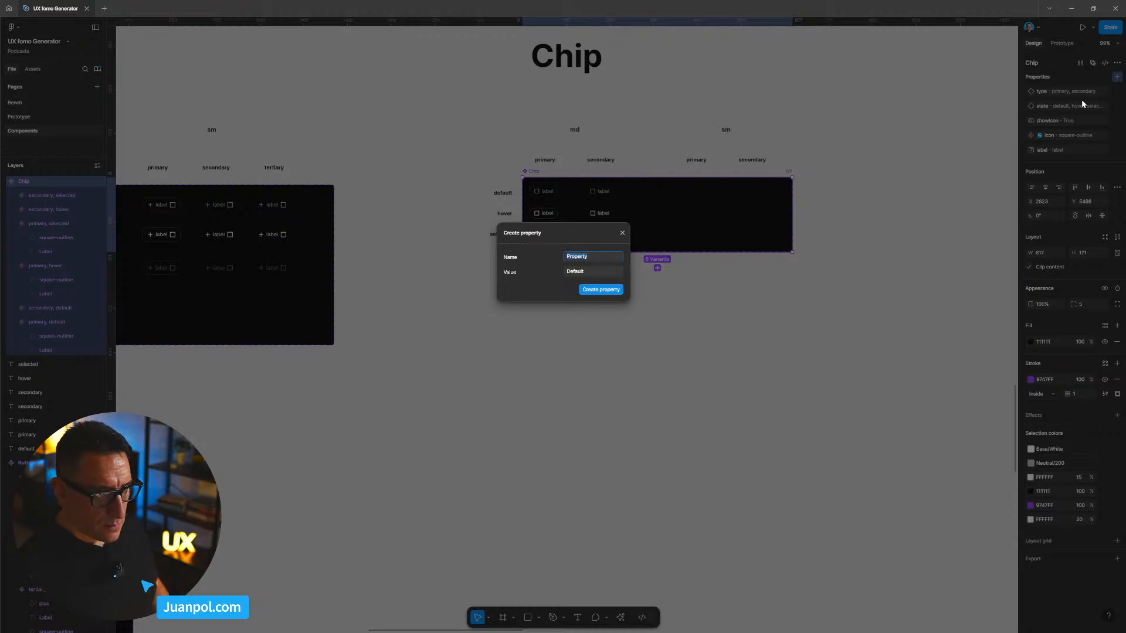
type("size")
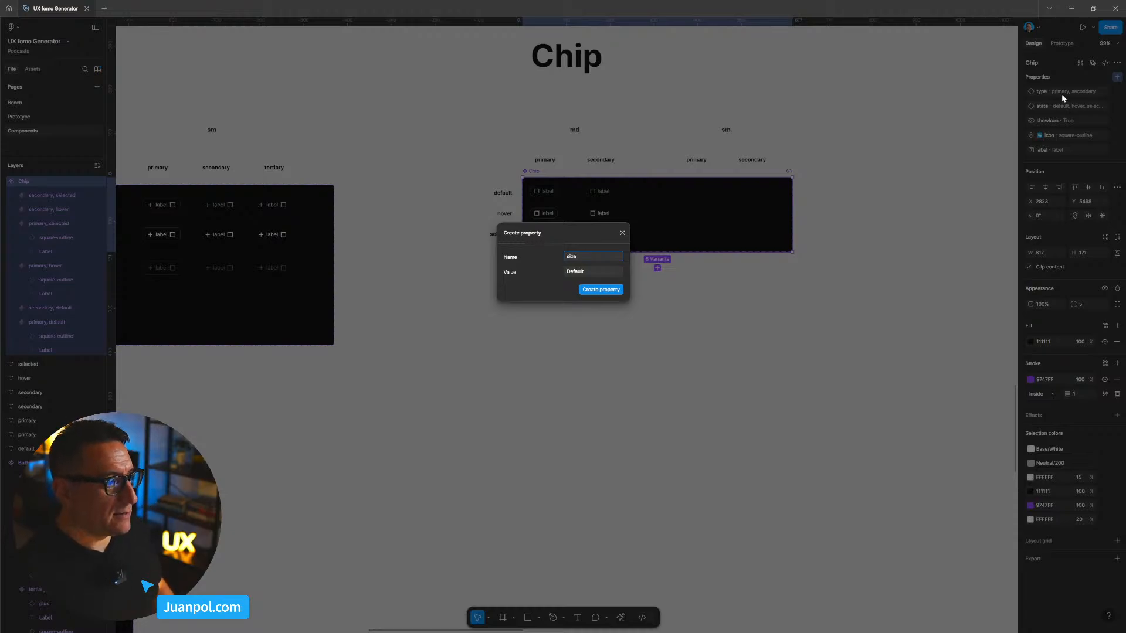
left_click(594, 273)
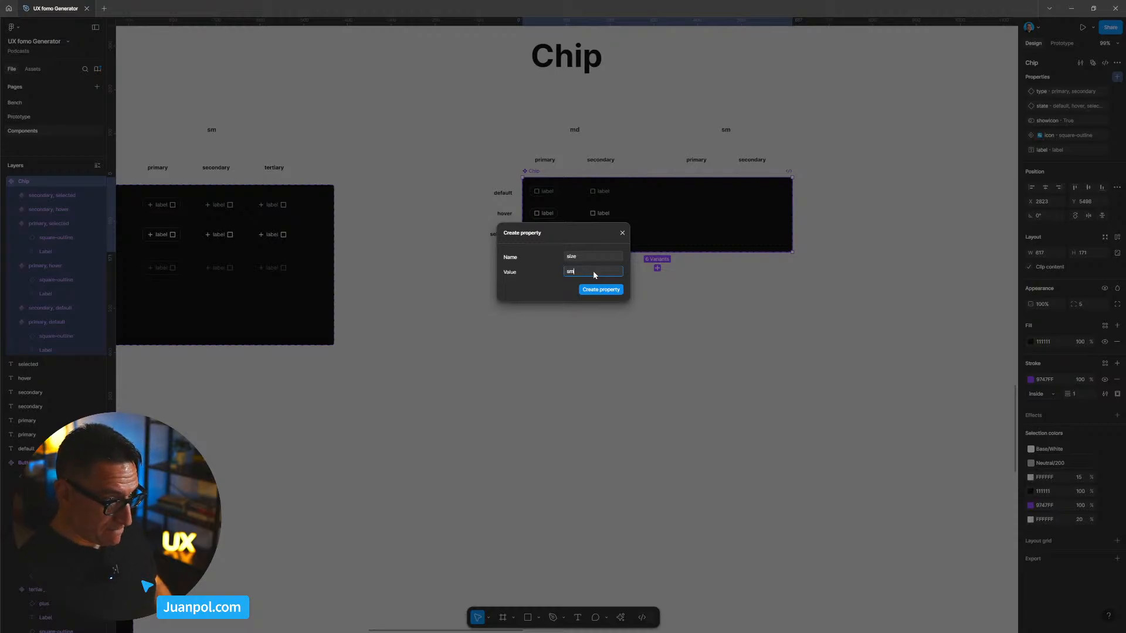
type("sm")
key("Return")
Step: Duplicate the six chip variants into the sm columns and set the size property of the original six to md
left_click_drag(641, 277, 540, 193)
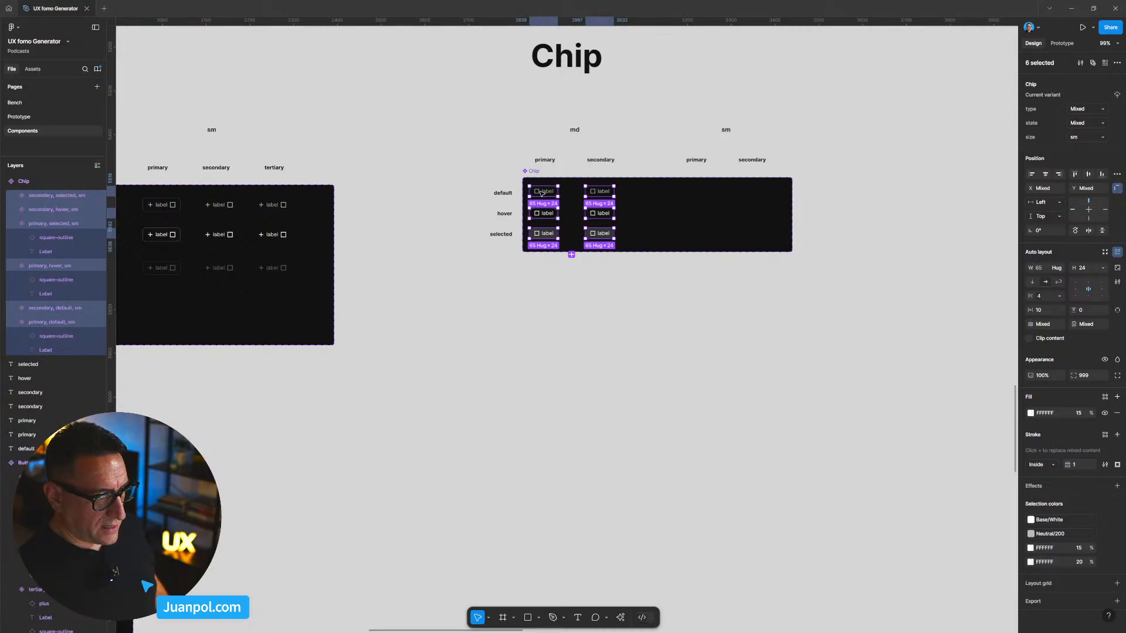
left_click_drag(542, 192, 702, 197)
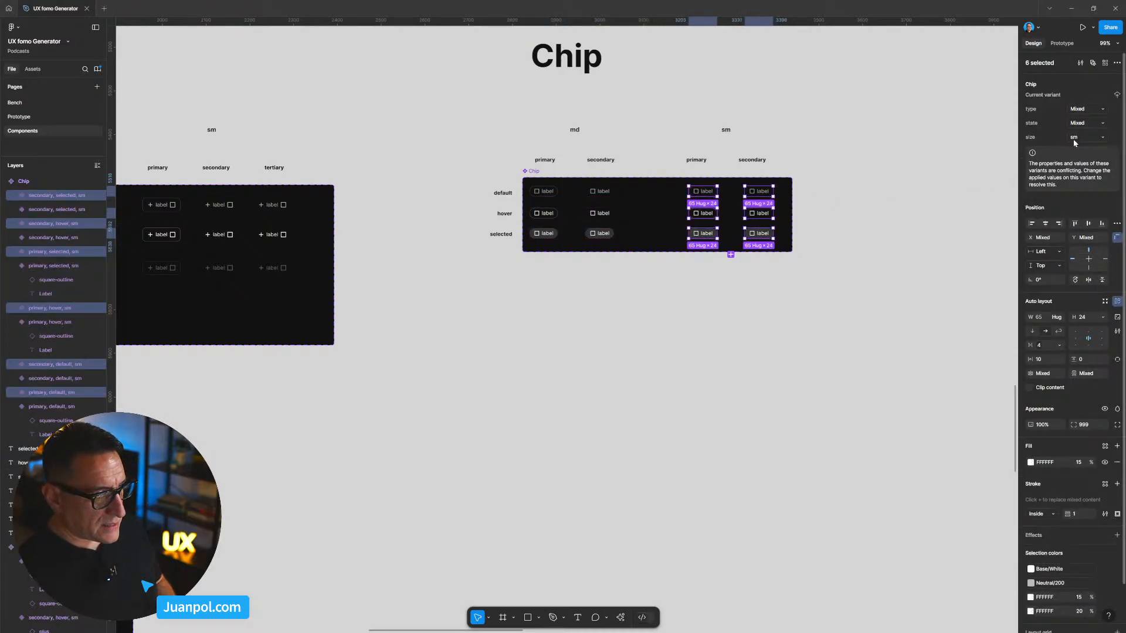
left_click_drag(621, 253, 526, 184)
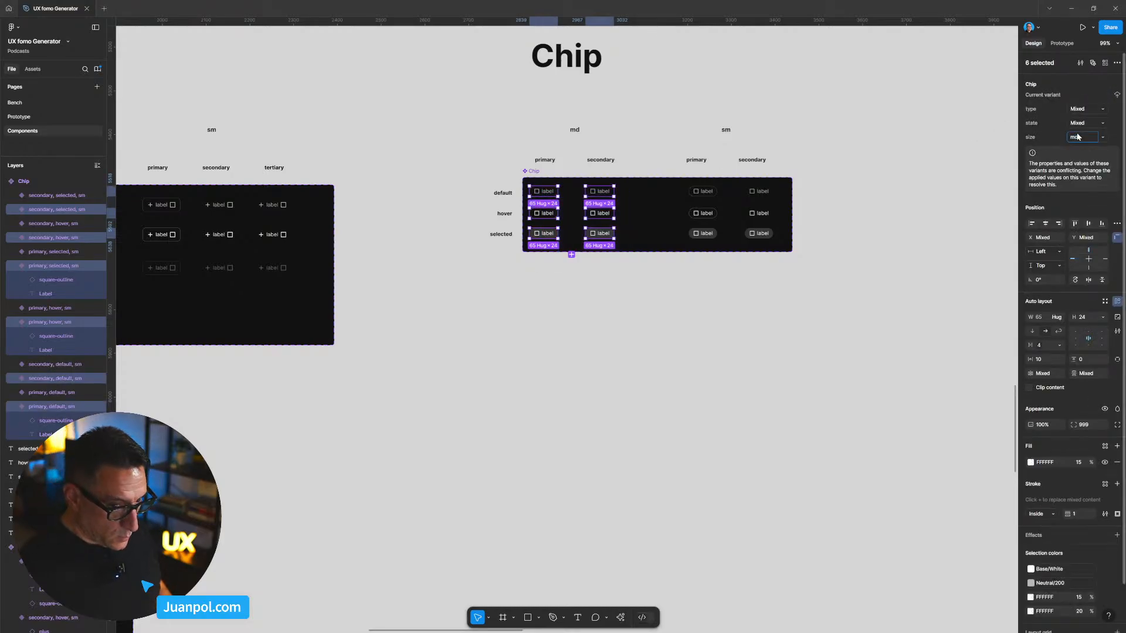
key("Return")
Step: Enlarge the Chip component set and move all its variants inward so they sit clear of its edges
left_click(532, 171)
scroll(553, 213, "up", 1)
scroll(754, 326, "down", 5)
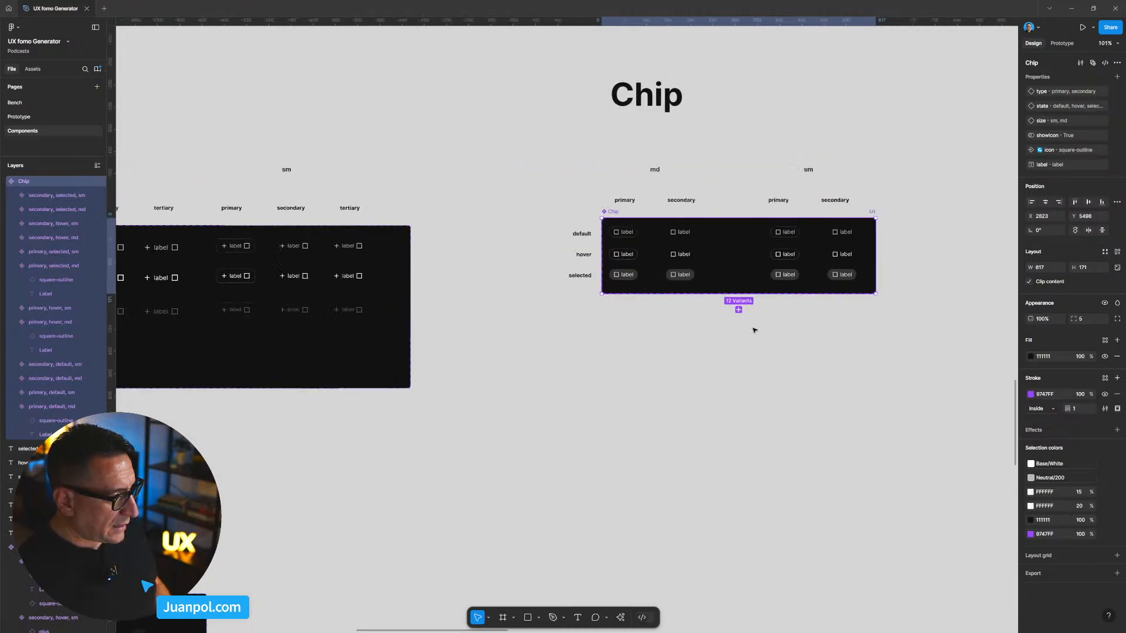
scroll(784, 315, "right", 3)
scroll(754, 296, "up", 3)
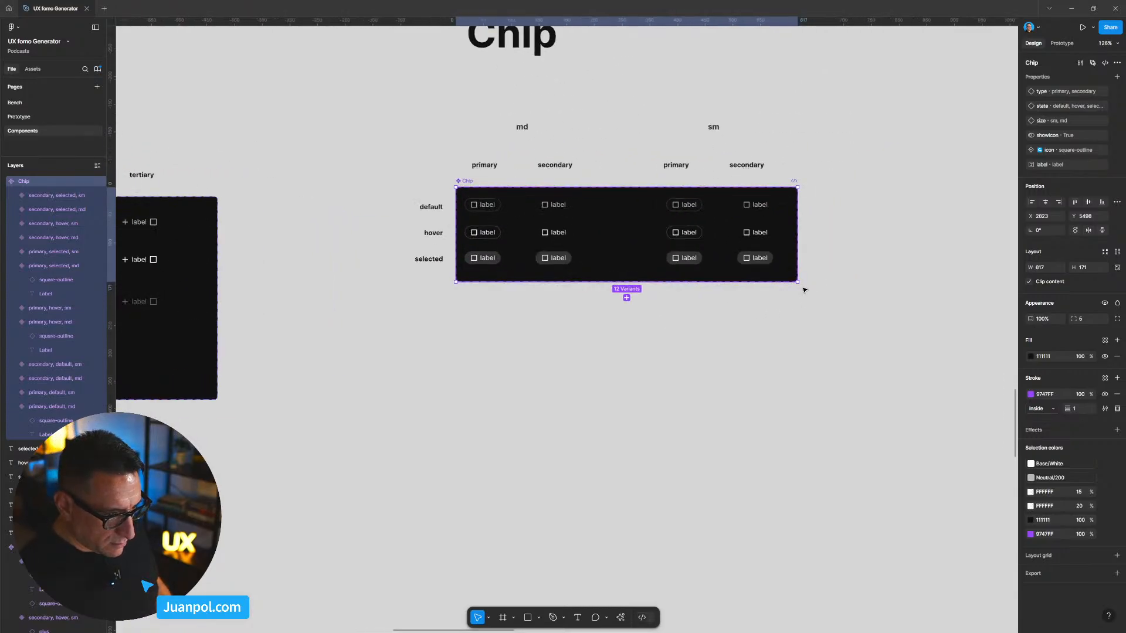
left_click_drag(810, 291, 492, 213)
left_click(795, 322)
Step: Nudge the lower chip rows down to give the default, hover and selected rows wider, even spacing
left_click_drag(802, 330, 480, 270)
key("Down")
key("Down")
key("Down")
key("Down")
key("Down")
key("Down")
key("Down")
Step: Move the selected and hover row labels down to line up with their chip rows
scroll(443, 266, "up", 5)
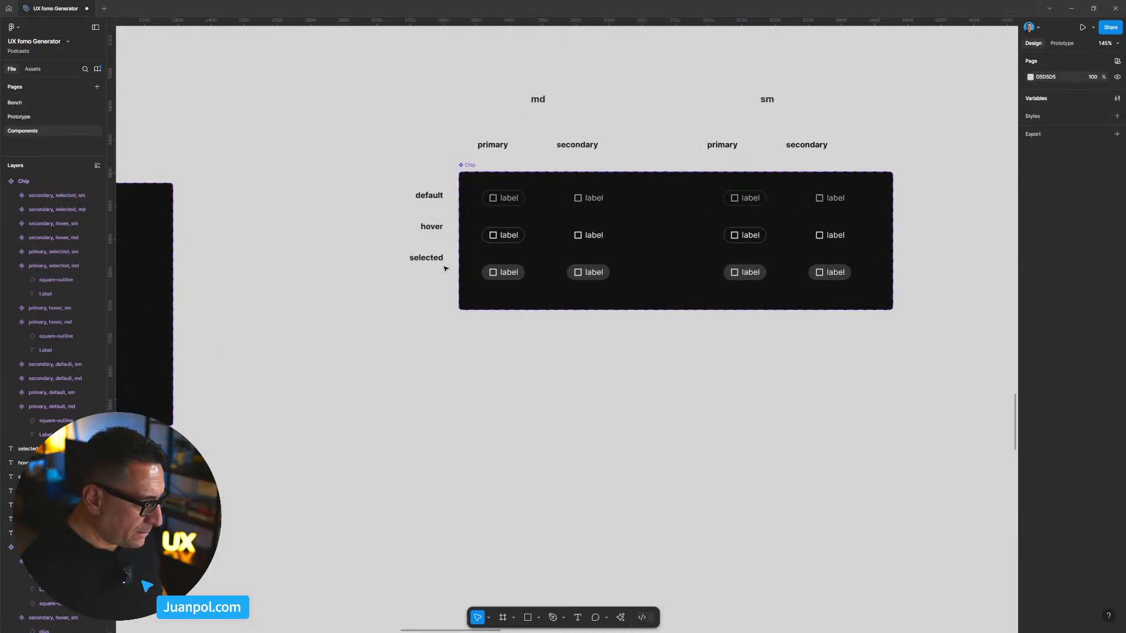
left_click(429, 274)
left_click_drag(430, 221, 430, 230)
scroll(430, 209, "right", 2)
scroll(430, 209, "right", 3)
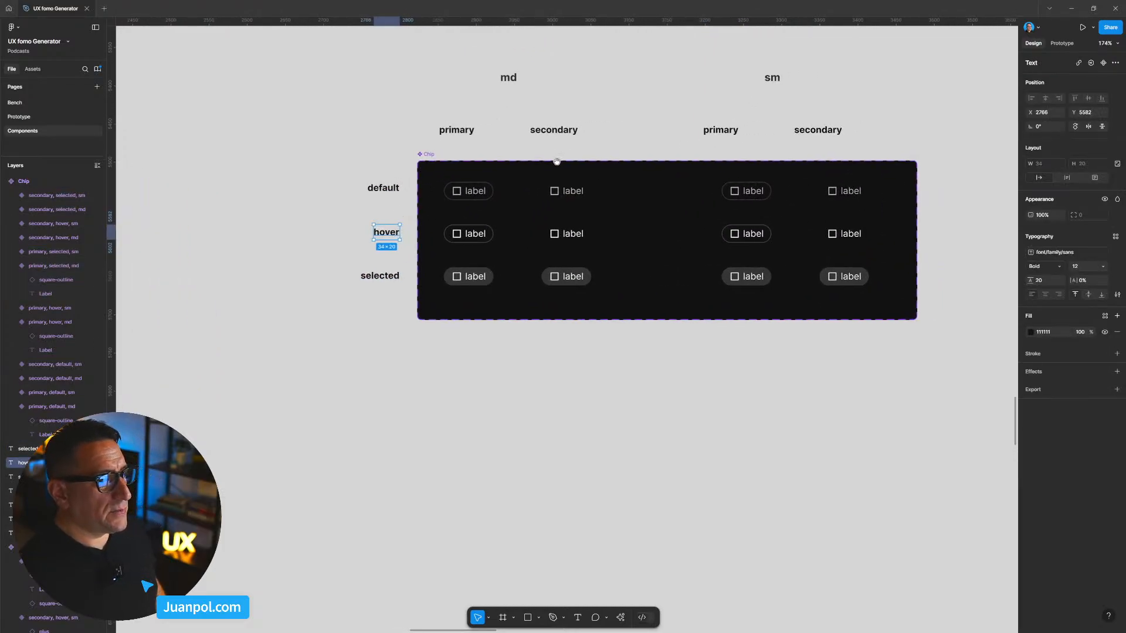
Step: Move the six sm chip variants left, closer to the md group, and shift their sm, primary and secondary headings to match
left_click_drag(626, 173, 813, 293)
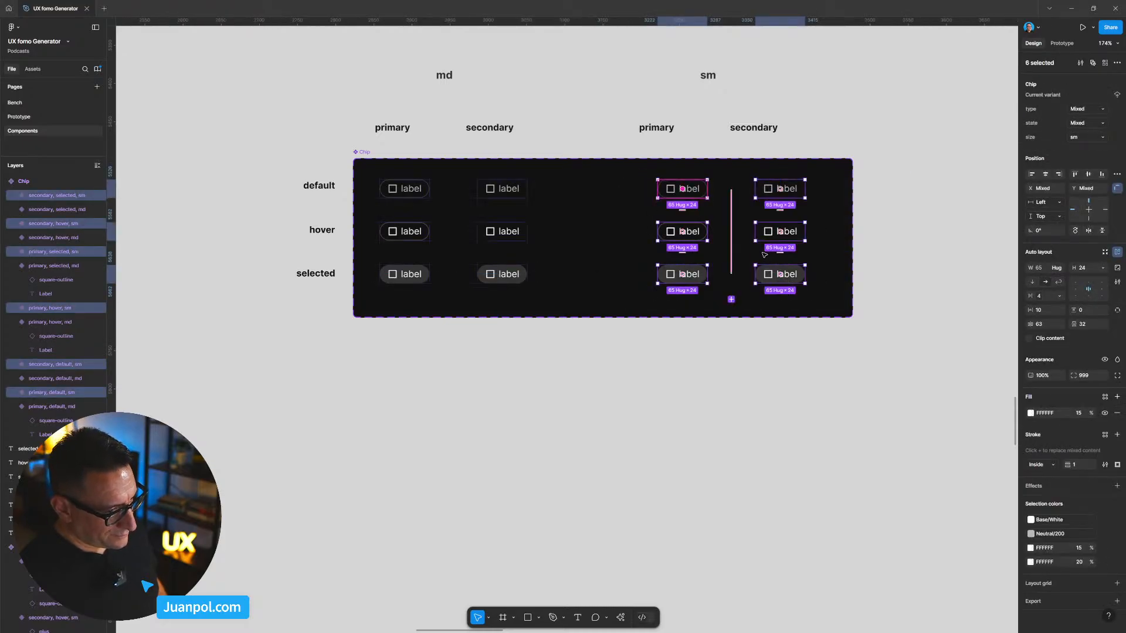
left_click_drag(765, 264, 726, 264)
left_click_drag(837, 124, 623, 65)
left_click_drag(678, 101, 662, 104)
left_click(663, 105)
Step: Compare the sizing and padding of the primary default sm chip with the matching sm Button variant
scroll(645, 111, "left", 2)
scroll(620, 118, "down", 3)
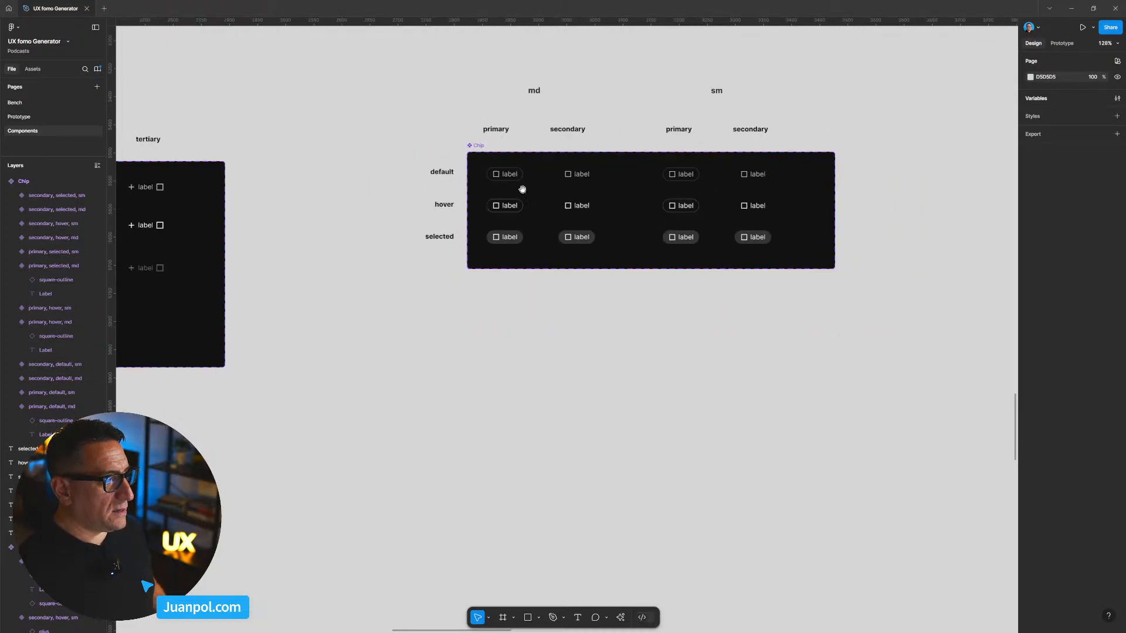
left_click(792, 214)
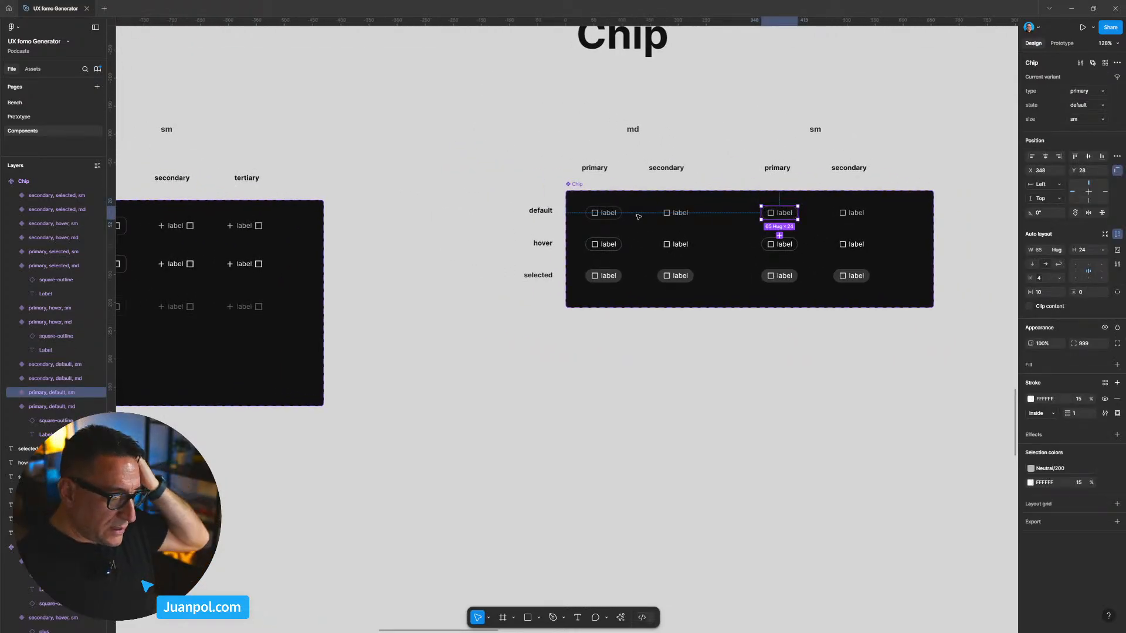
scroll(620, 204, "left", 3)
scroll(620, 203, "left", 5)
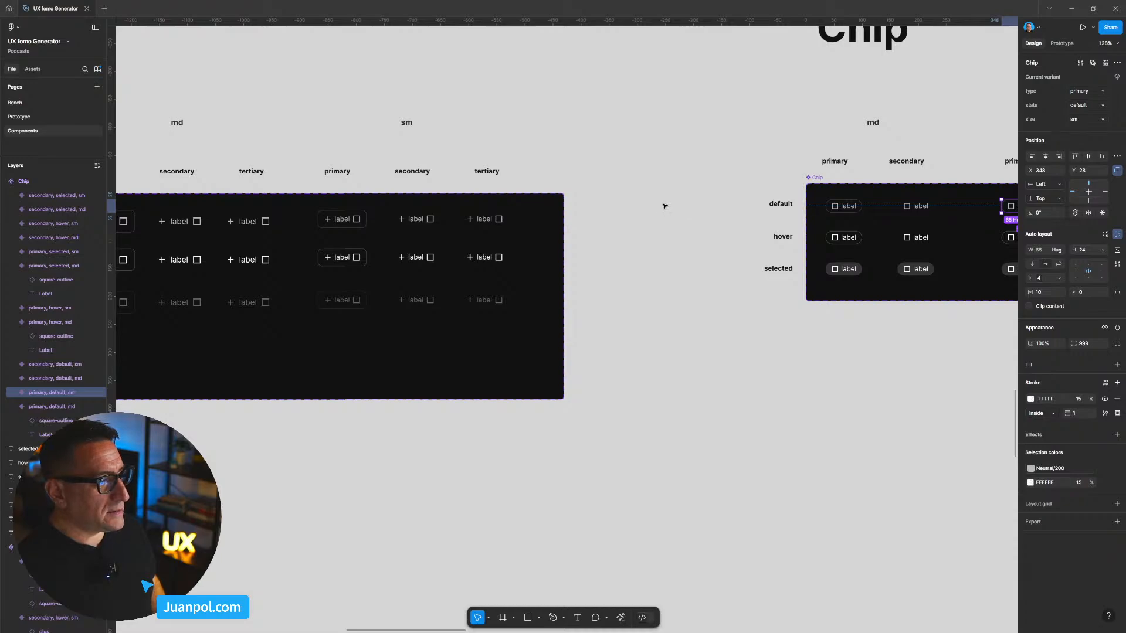
left_click(350, 219)
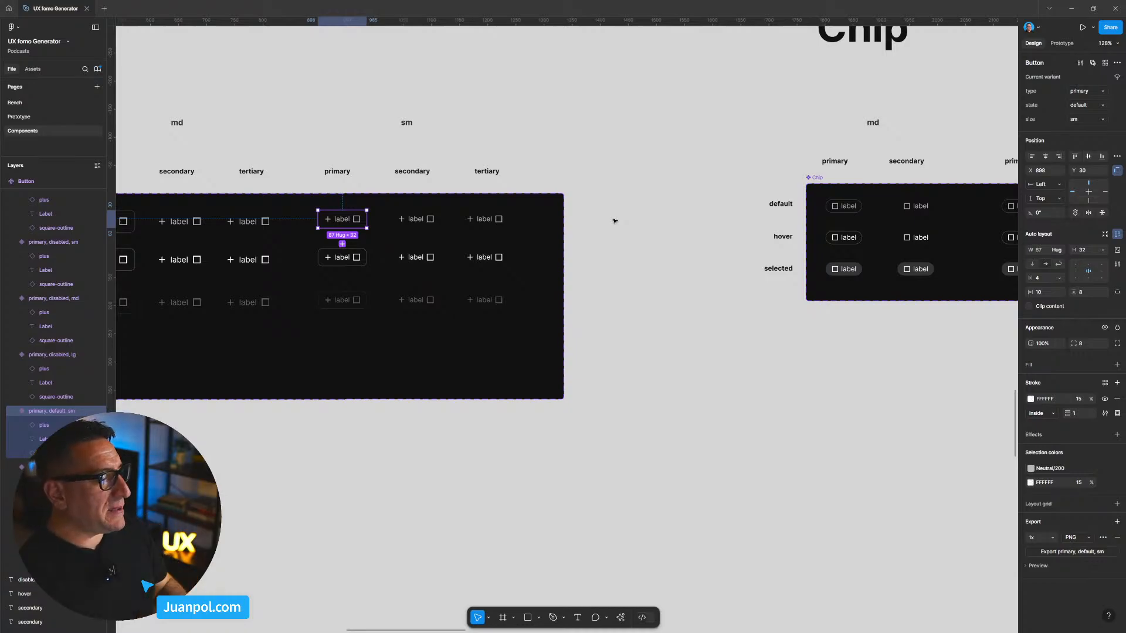
scroll(623, 233, "down", 5)
scroll(661, 306, "down", 2)
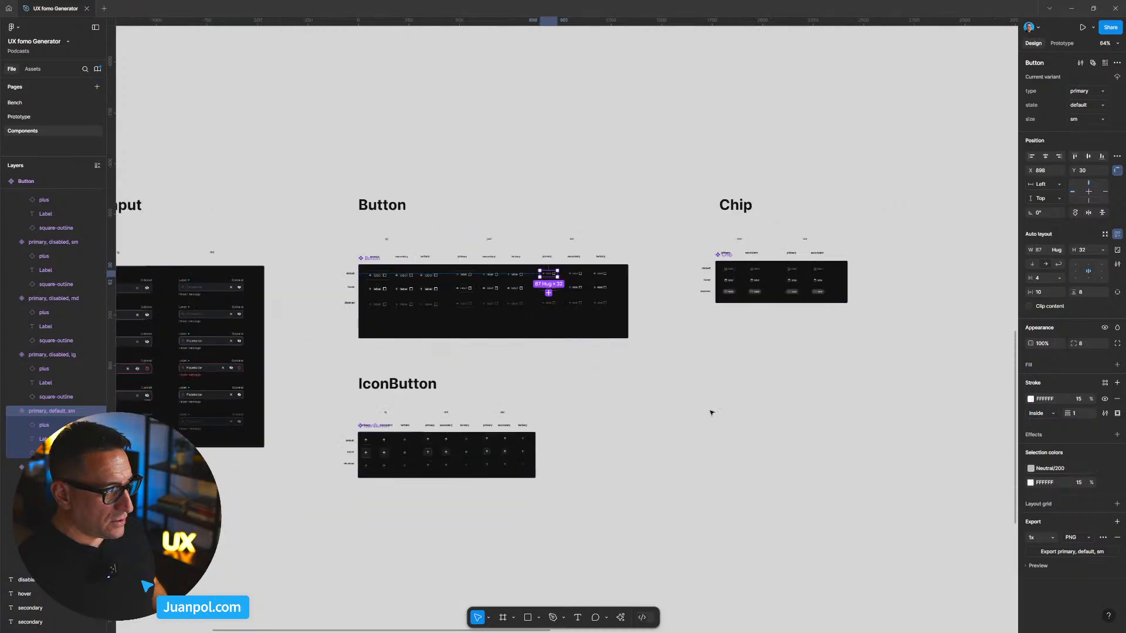
scroll(699, 389, "up", 1)
left_click(777, 305)
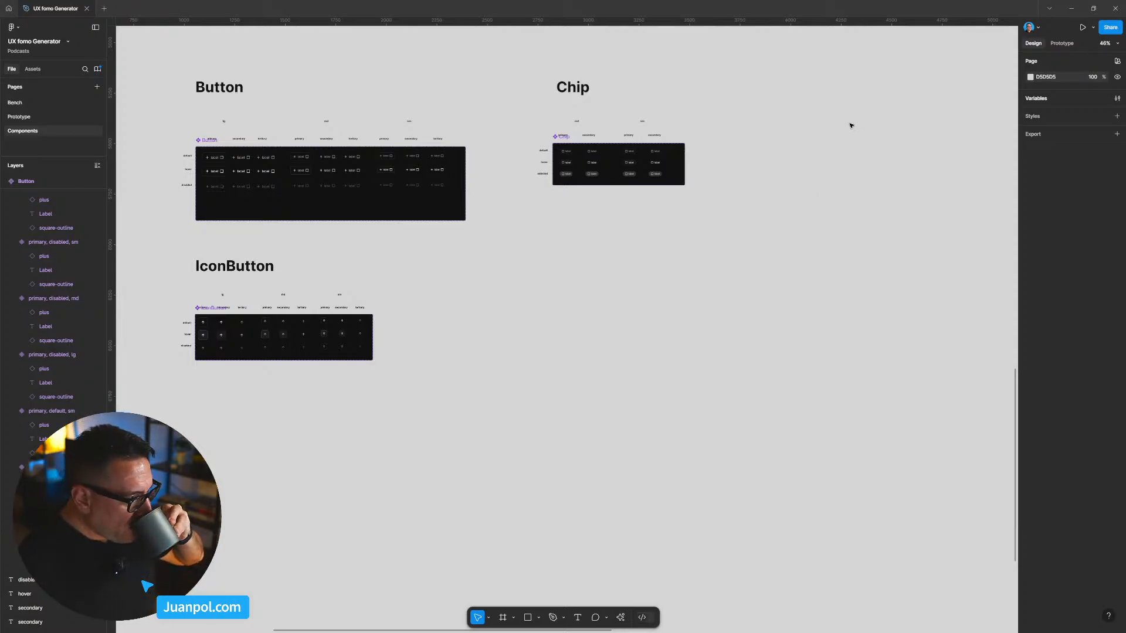
Step: Inspect the tertiary default sm Button variant's height and padding as a reference for the chips
scroll(851, 125, "down", 1)
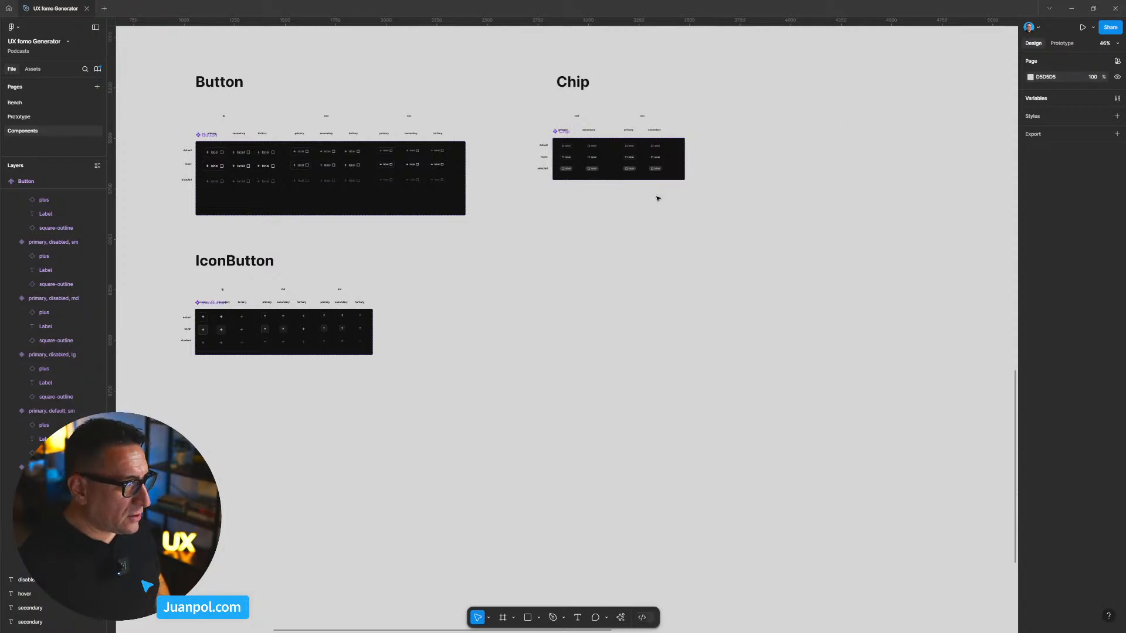
scroll(658, 198, "up", 3)
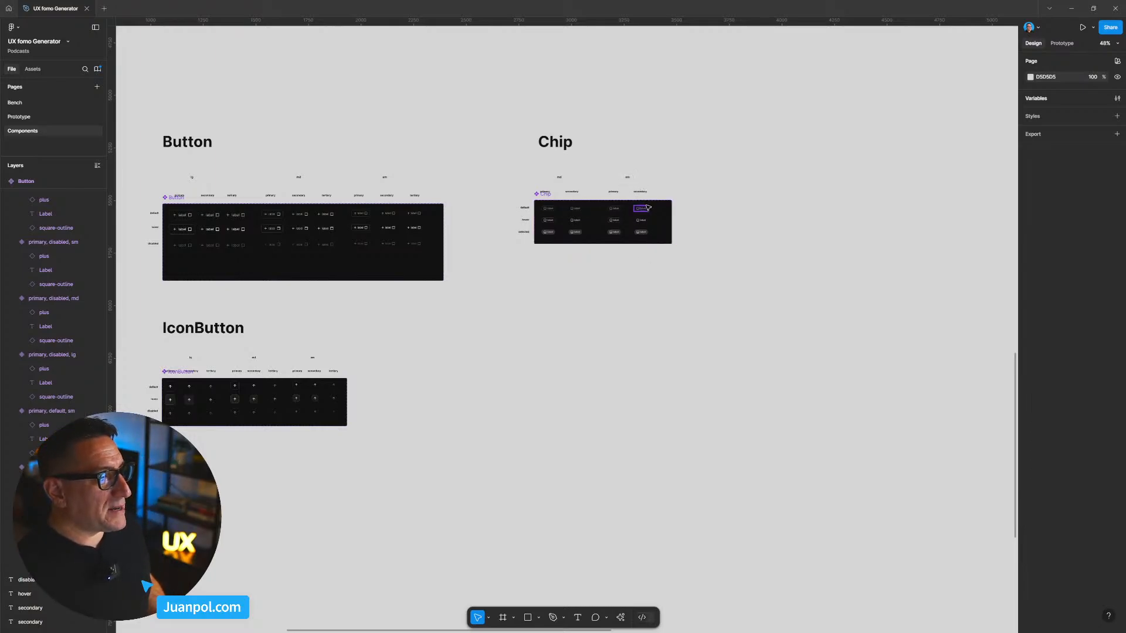
scroll(648, 208, "up", 5)
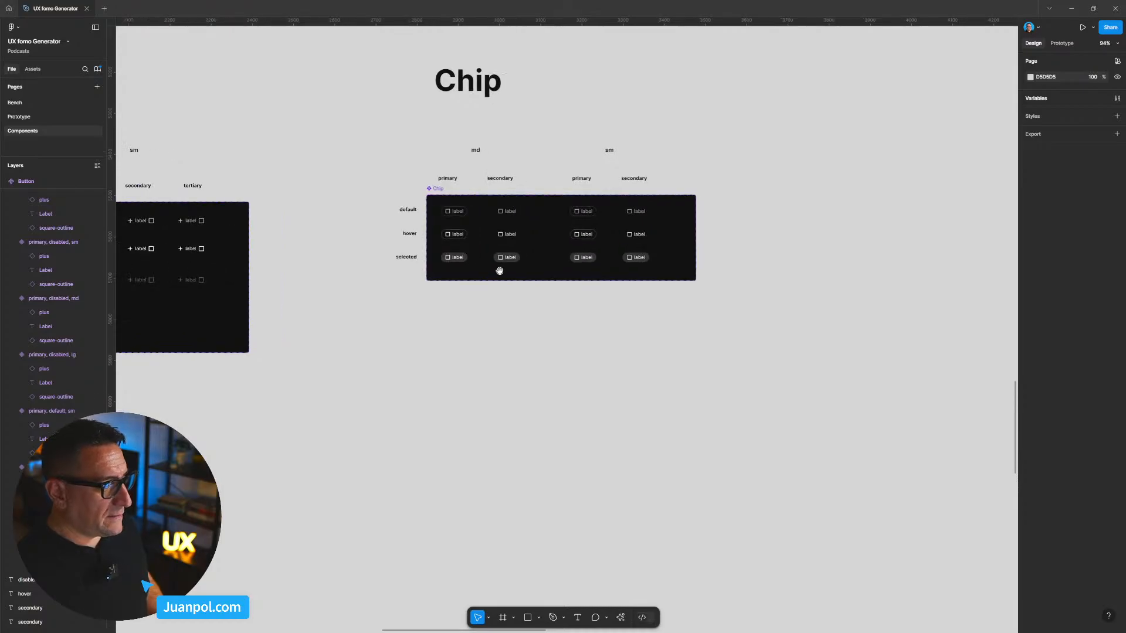
scroll(670, 274, "left", 3)
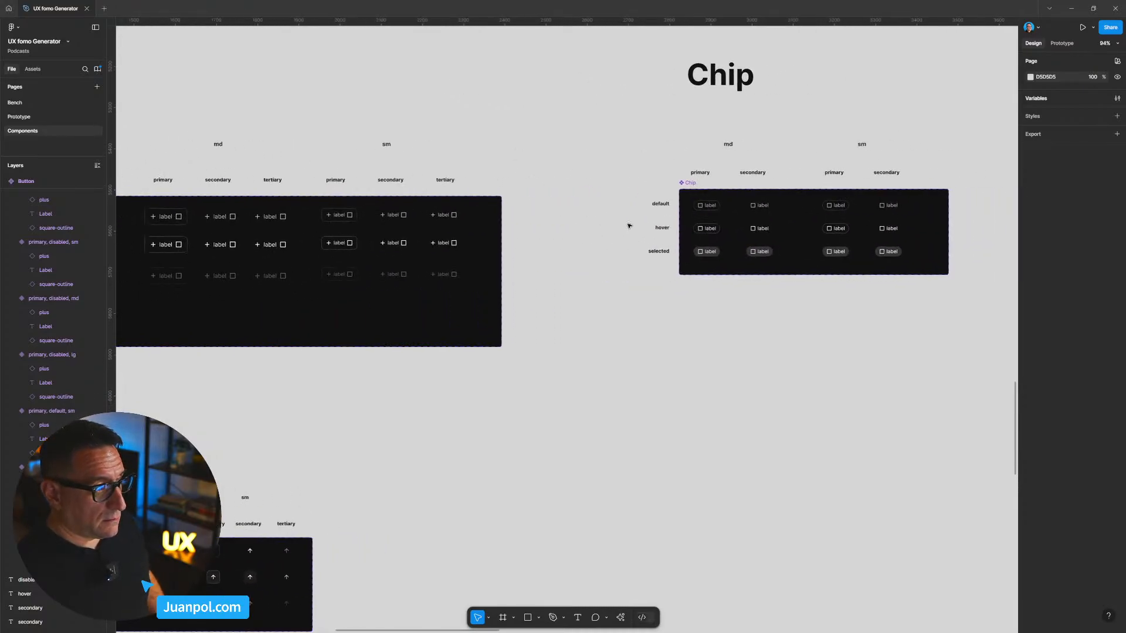
left_click(440, 221)
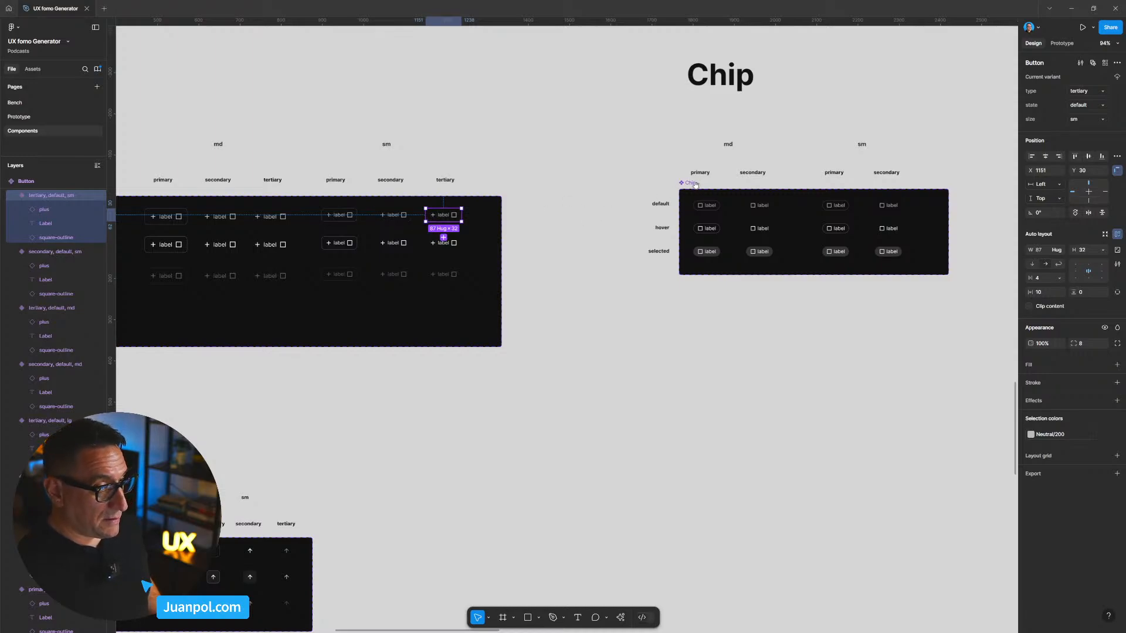
Step: Rename the md heading above the Chip component set to sm
scroll(695, 185, "right", 3)
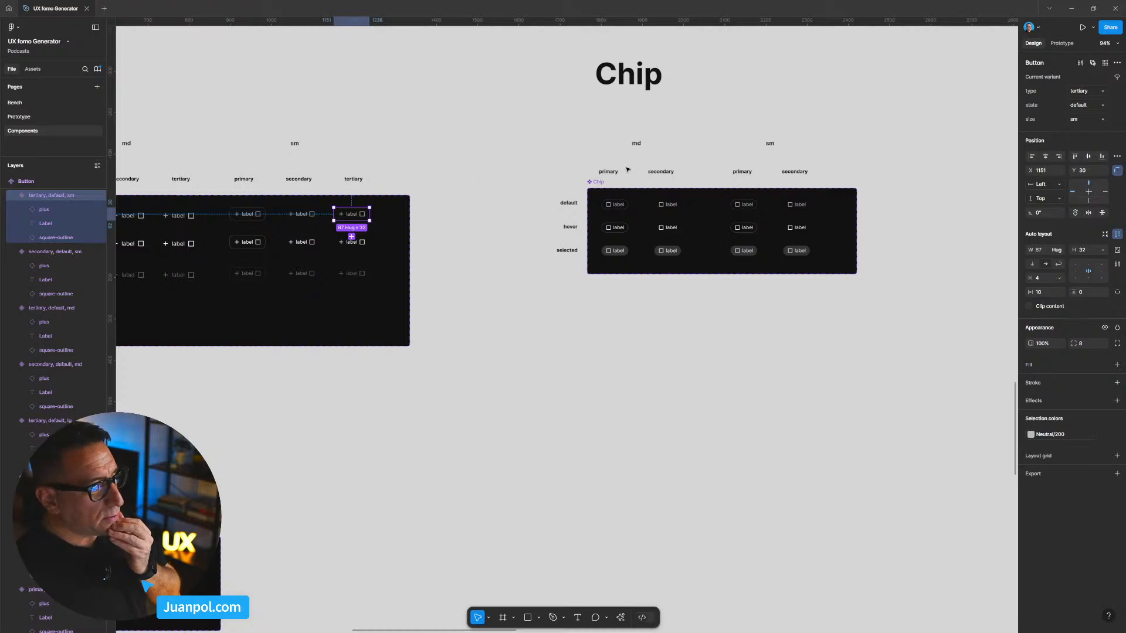
double_click(636, 144)
type("sm")
key("Return")
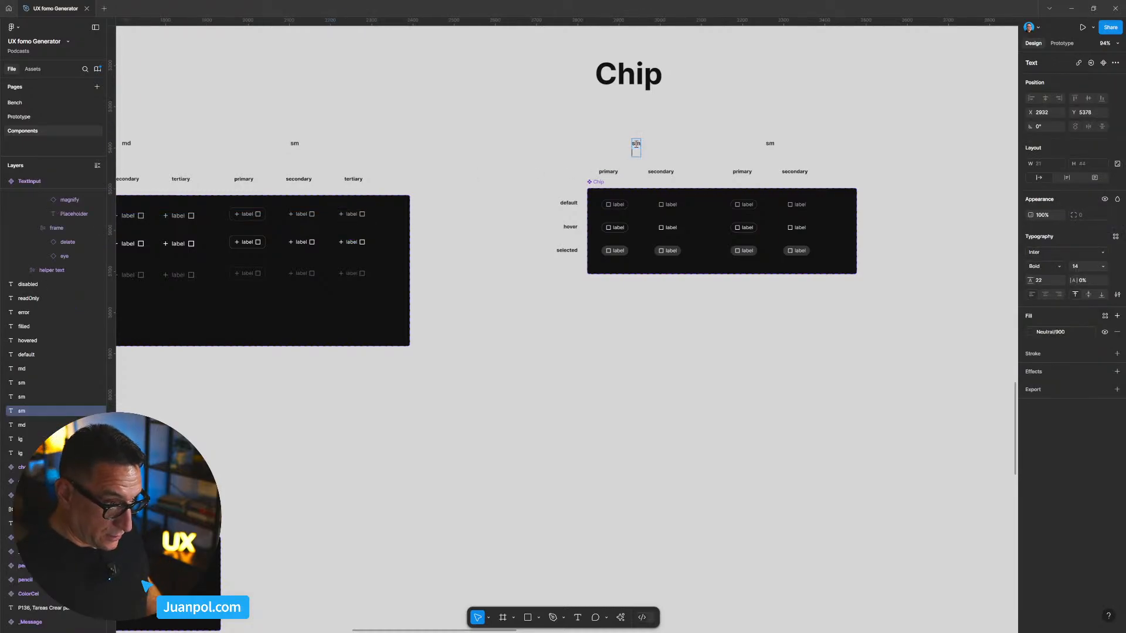
left_click(682, 294)
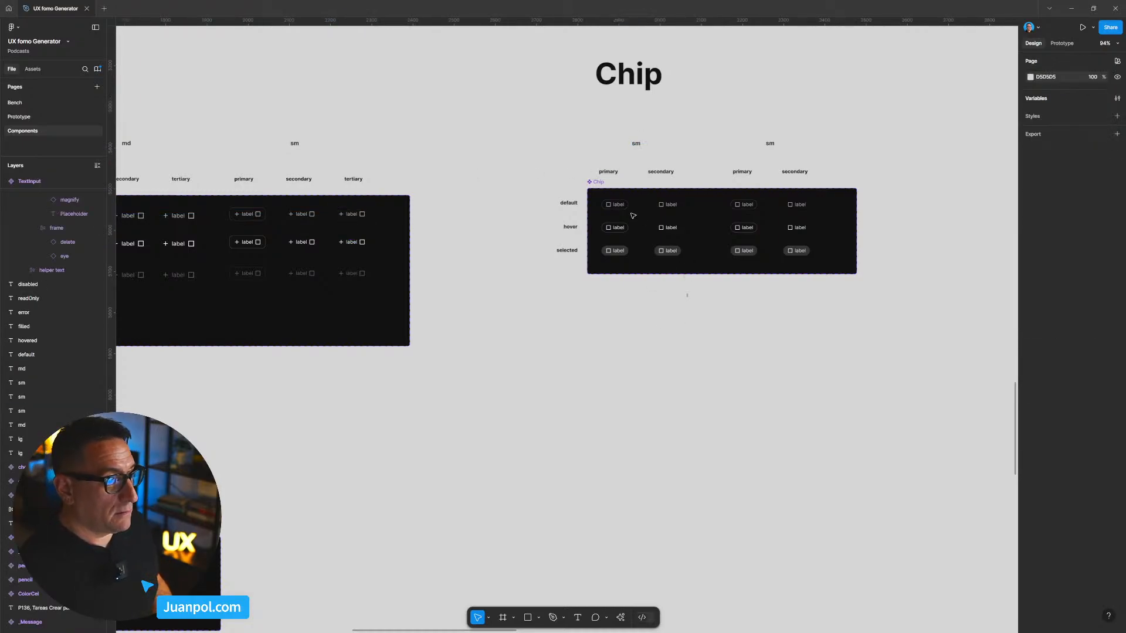
Step: Set the size property of the six md chip variants to sm
left_click_drag(685, 295, 666, 249)
left_click_drag(617, 208, 610, 202)
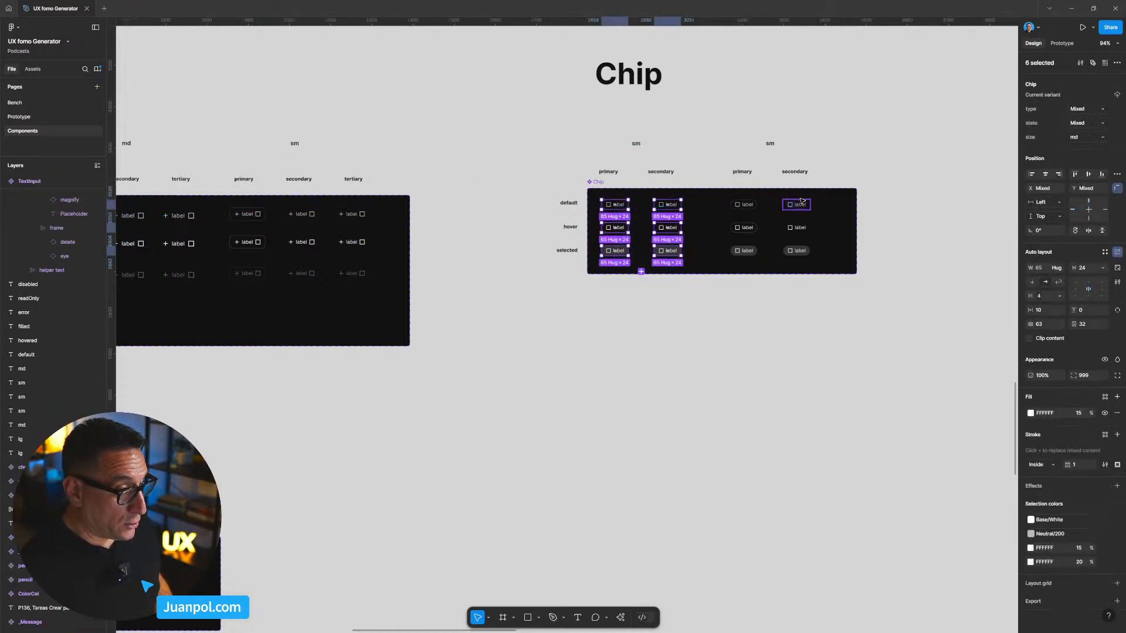
left_click(1082, 136)
type("sm")
key("Return")
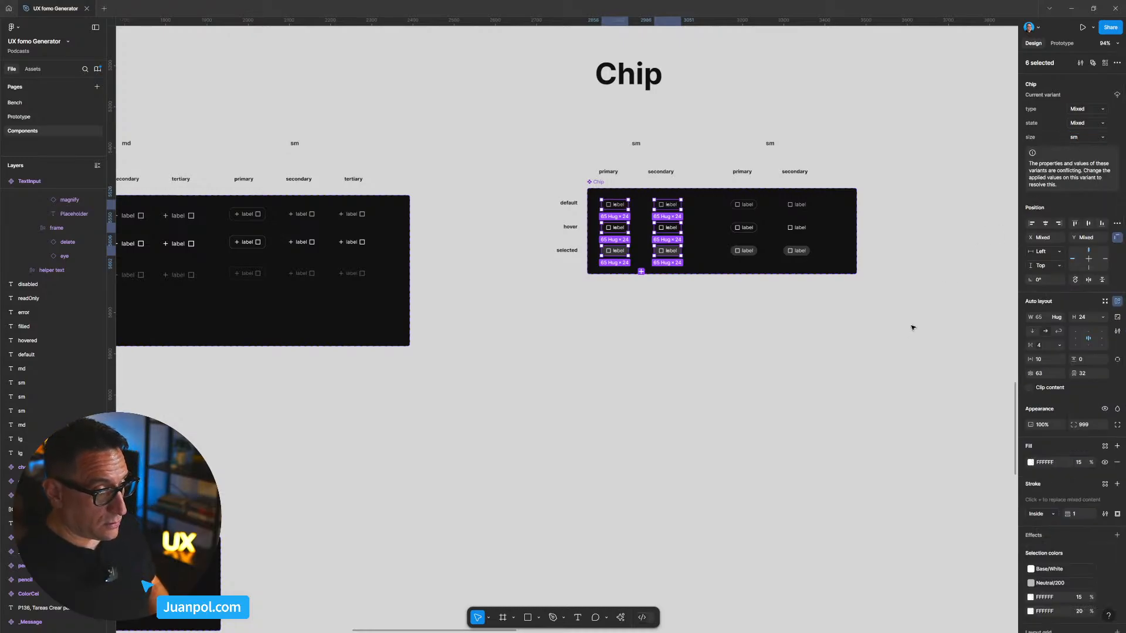
Step: Set the size property of the six chip variants in the second primary and secondary columns to xs
left_click_drag(824, 295, 727, 201)
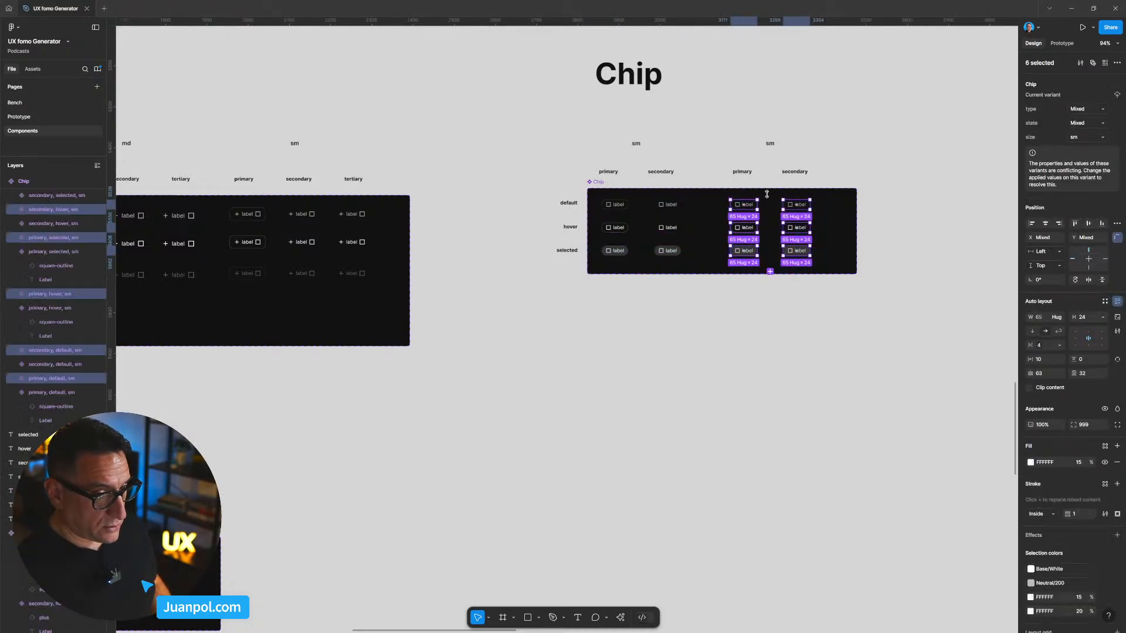
left_click(1078, 137)
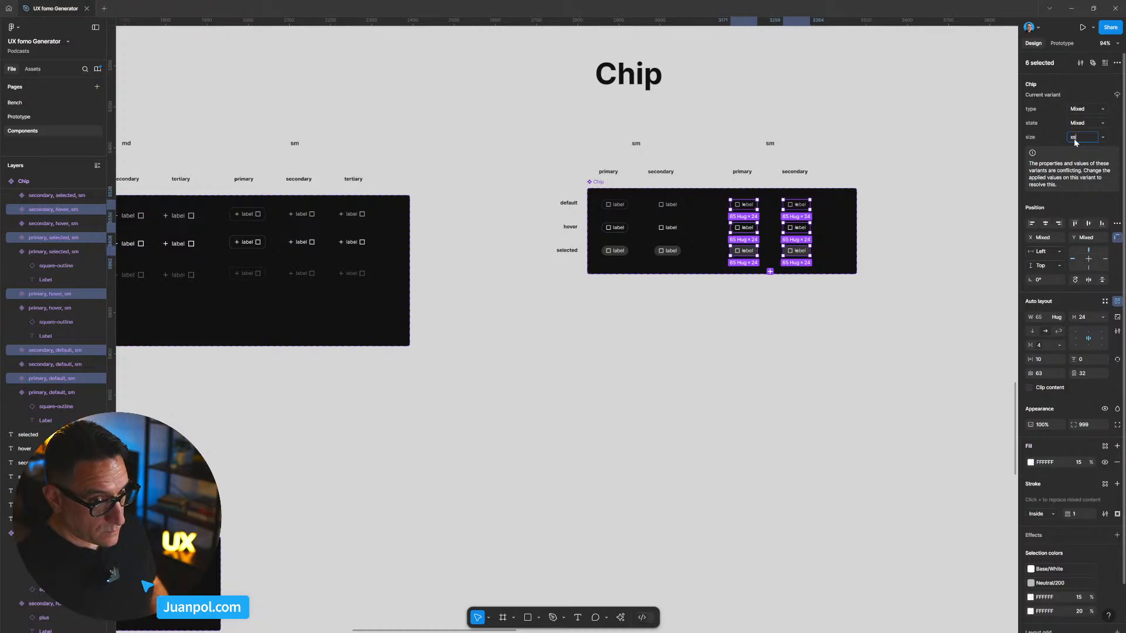
key("Return")
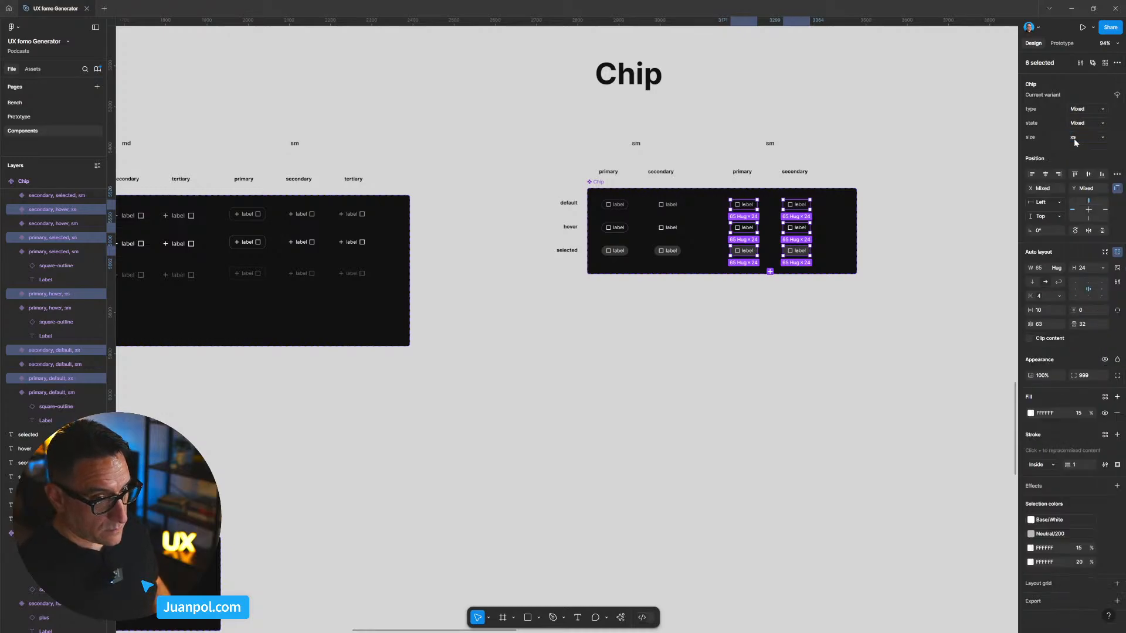
Step: Rename the heading above the second chip group to xs and check the primary default chip's size property
left_click(771, 144)
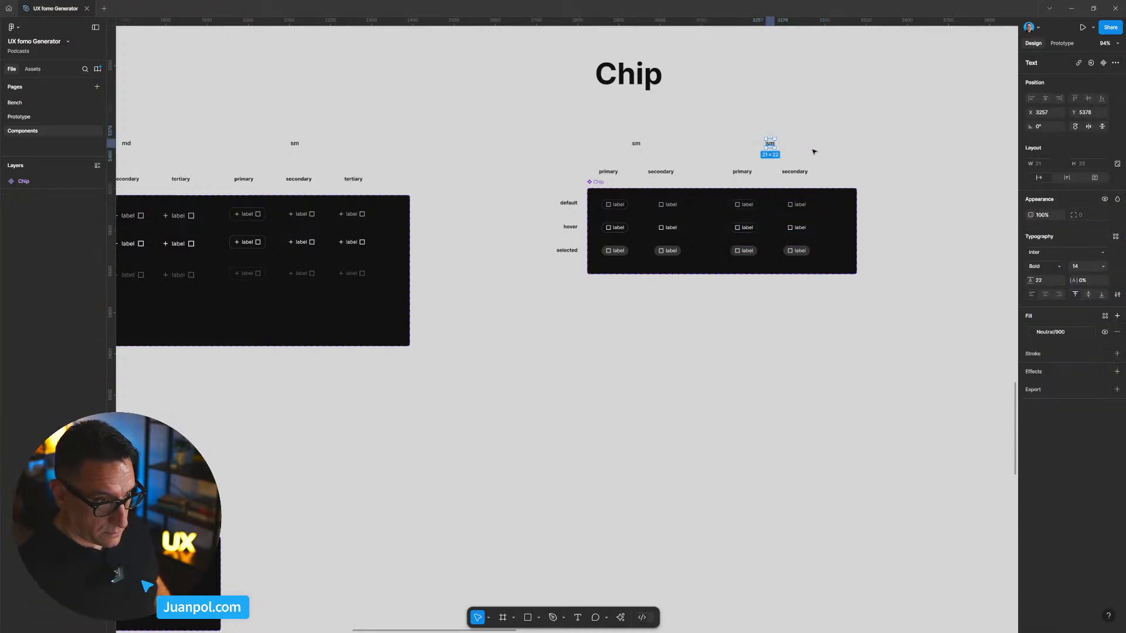
double_click(771, 145)
type("xs")
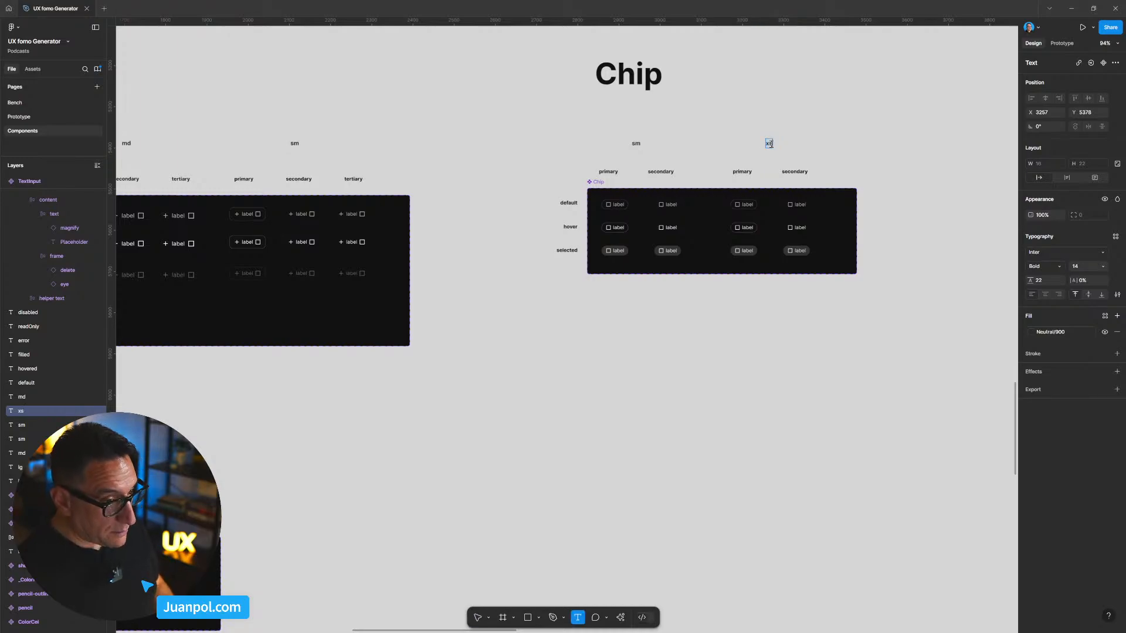
key("Escape")
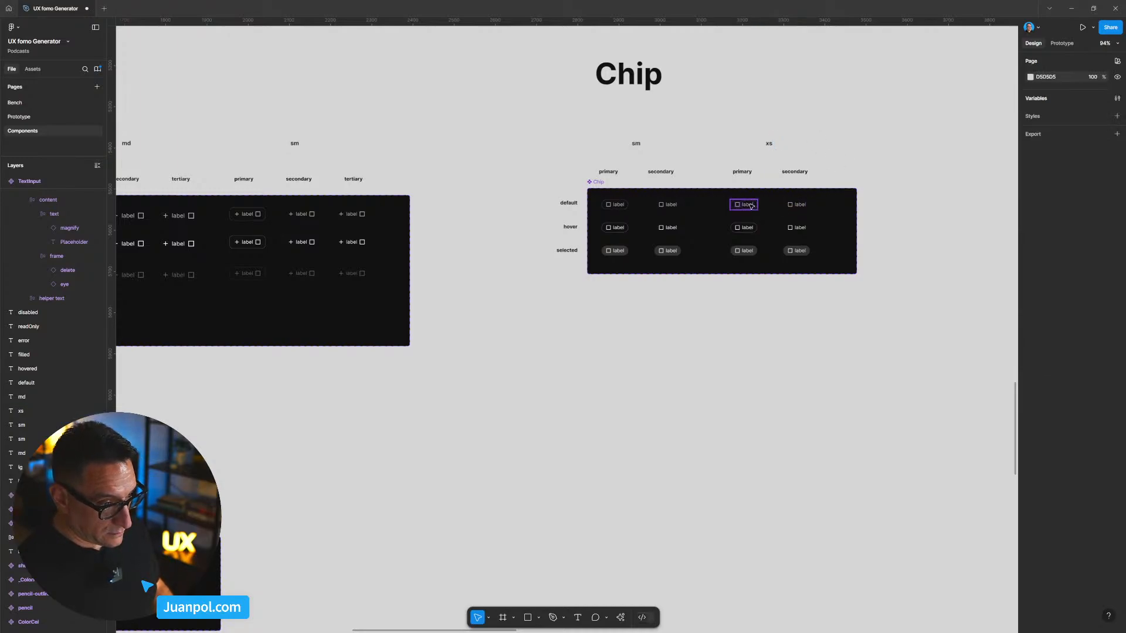
left_click(750, 205)
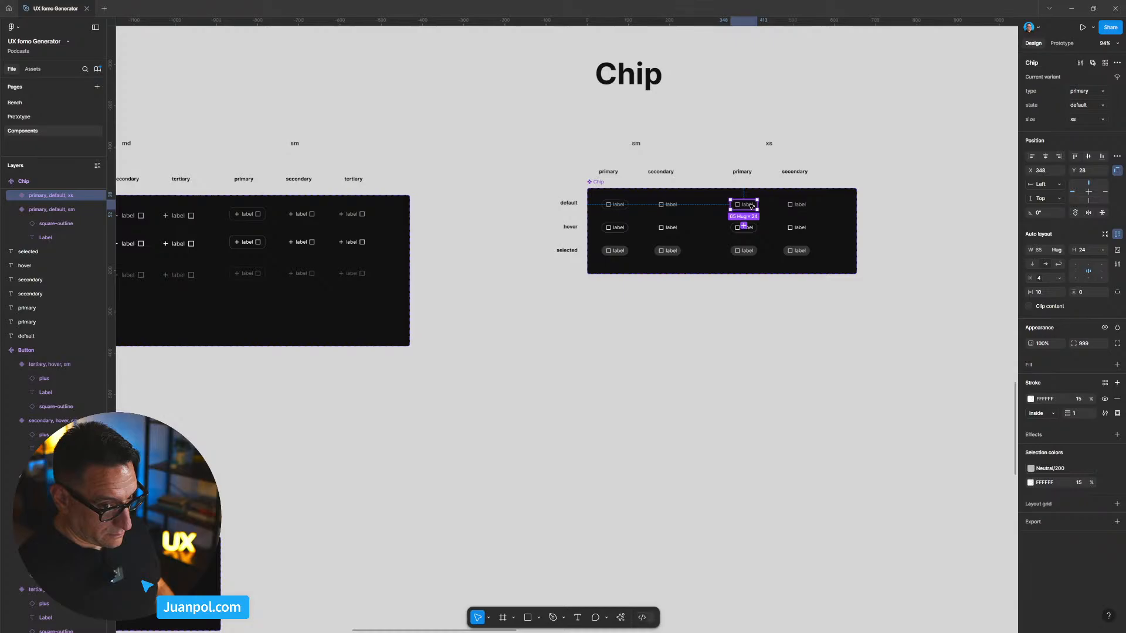
left_click(668, 306)
Step: Set the height of the six sm chip variants to 32
scroll(660, 323, "up", 3)
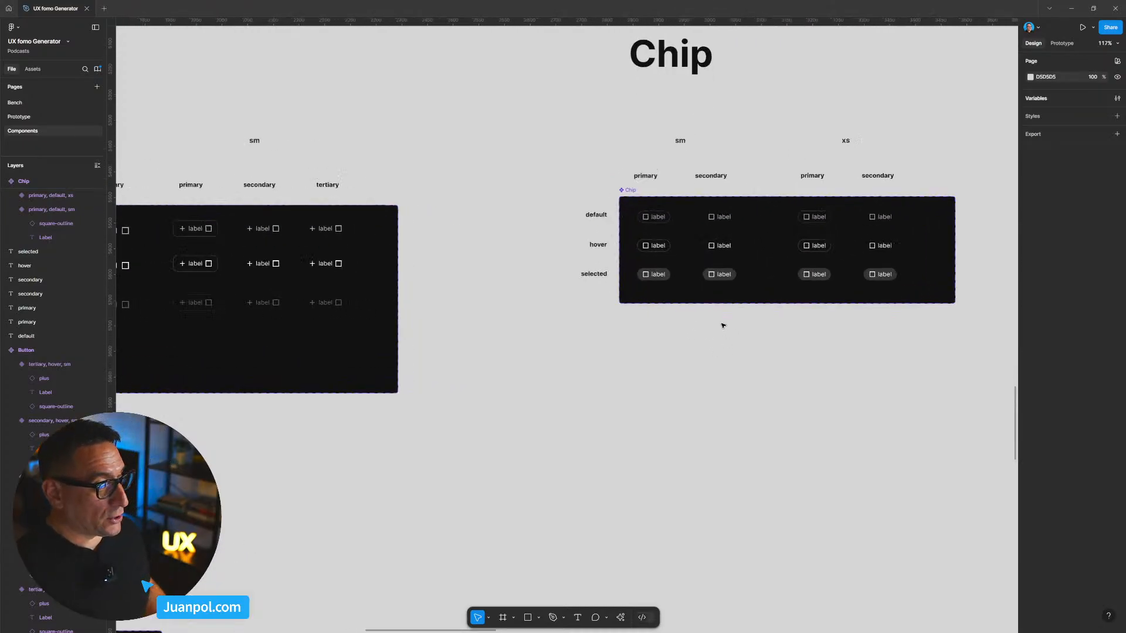
scroll(787, 360, "up", 2)
left_click_drag(789, 352, 648, 230)
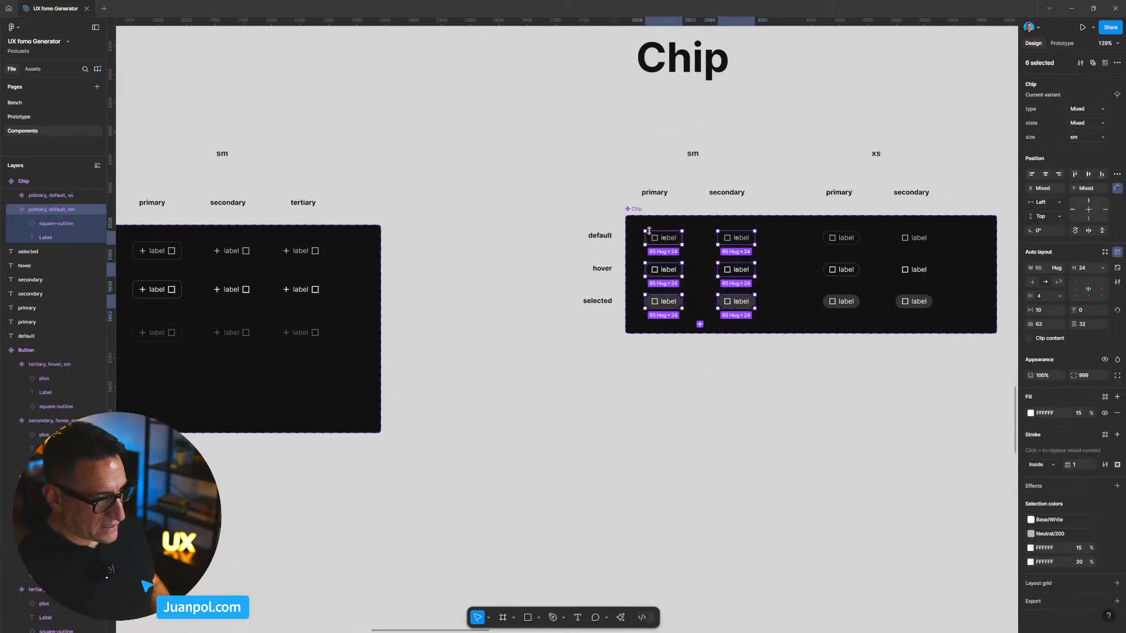
left_click(1086, 275)
type("32")
key("Return")
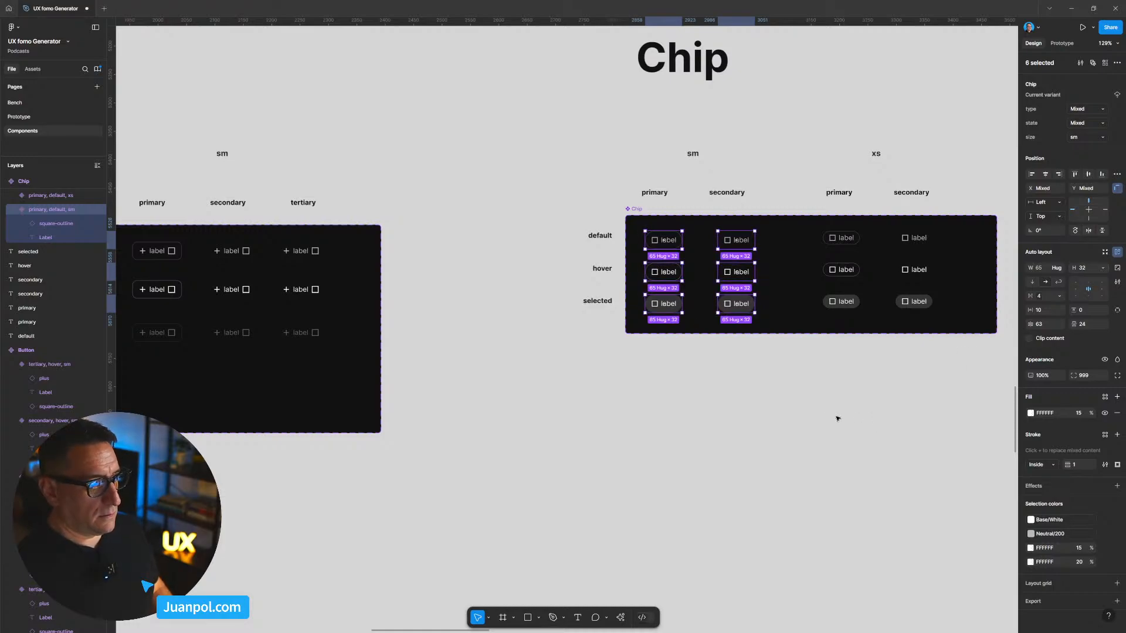
left_click(811, 409)
Step: Compare the six sm chips' height and padding with the primary hover sm Button variant
left_click_drag(685, 374, 754, 372)
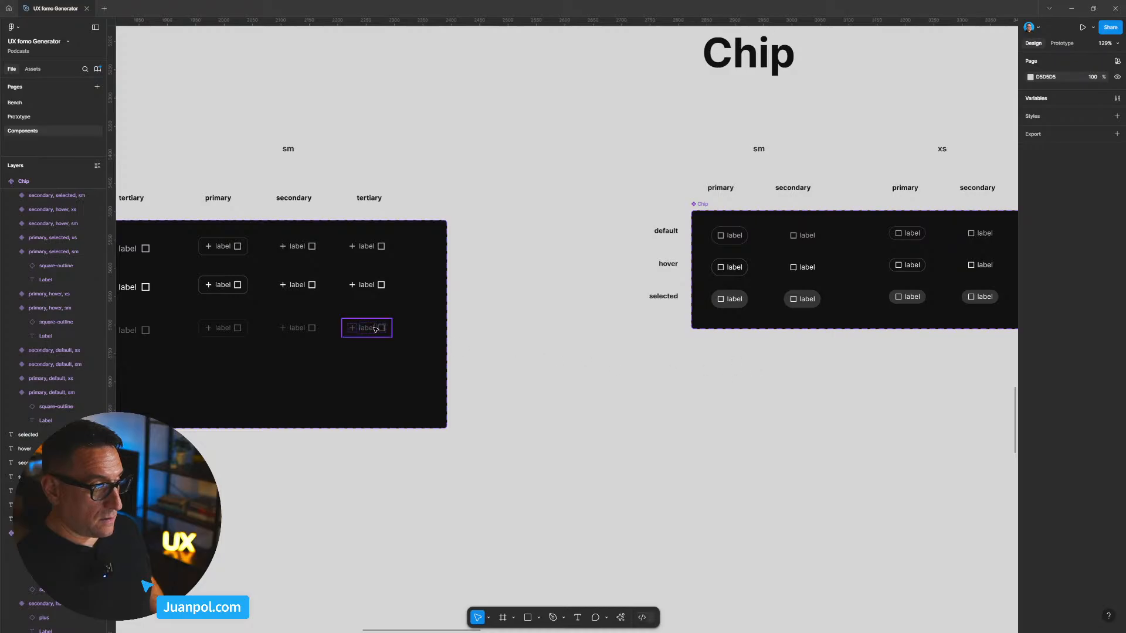
left_click(237, 294)
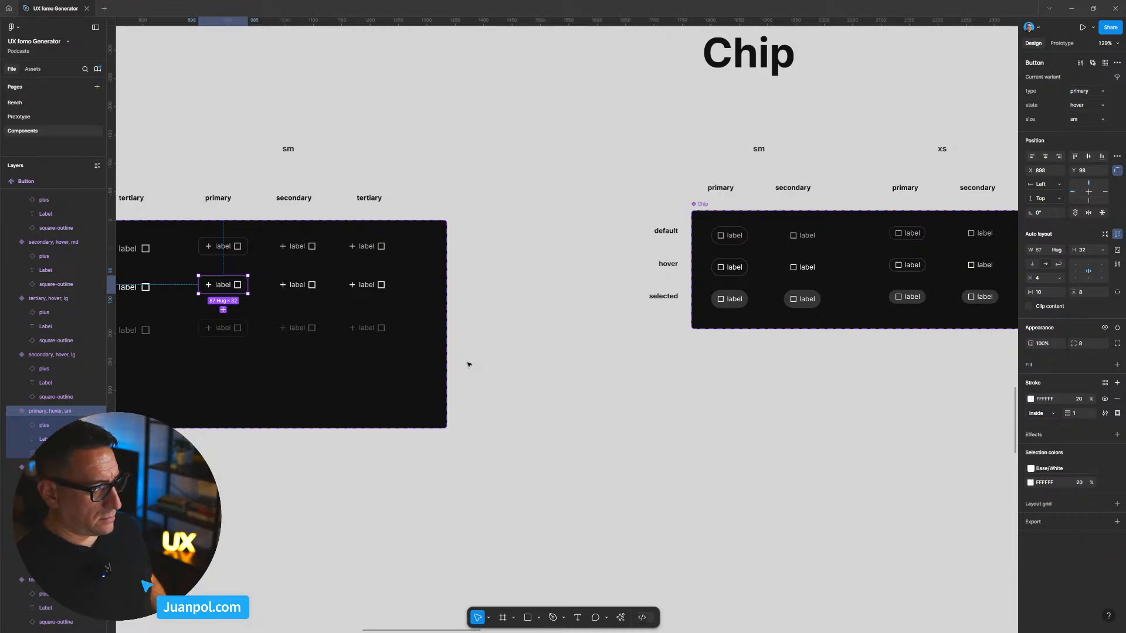
scroll(593, 397, "right", 2)
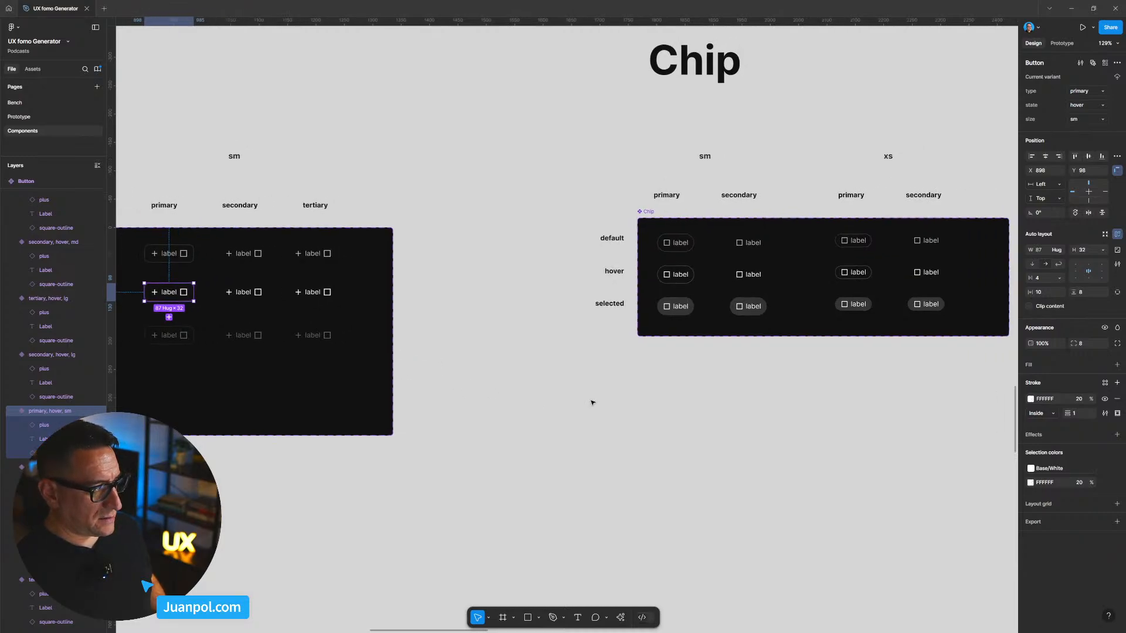
left_click(845, 278)
left_click_drag(760, 381, 657, 241)
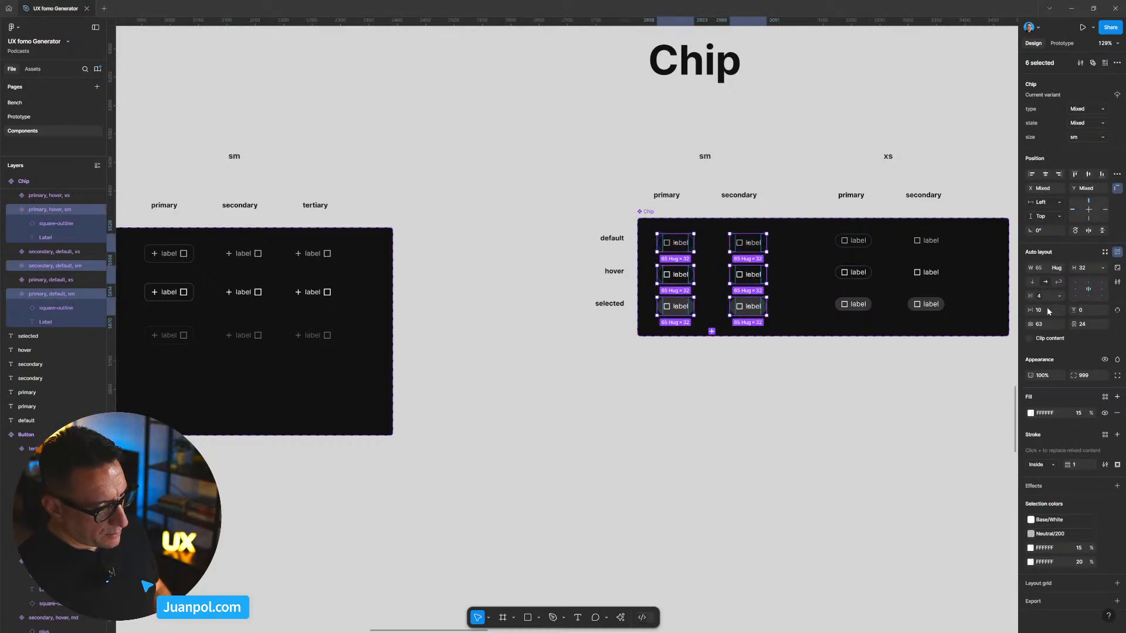
left_click(873, 412)
scroll(702, 369, "up", 2)
scroll(762, 371, "left", 3)
scroll(829, 372, "left", 2)
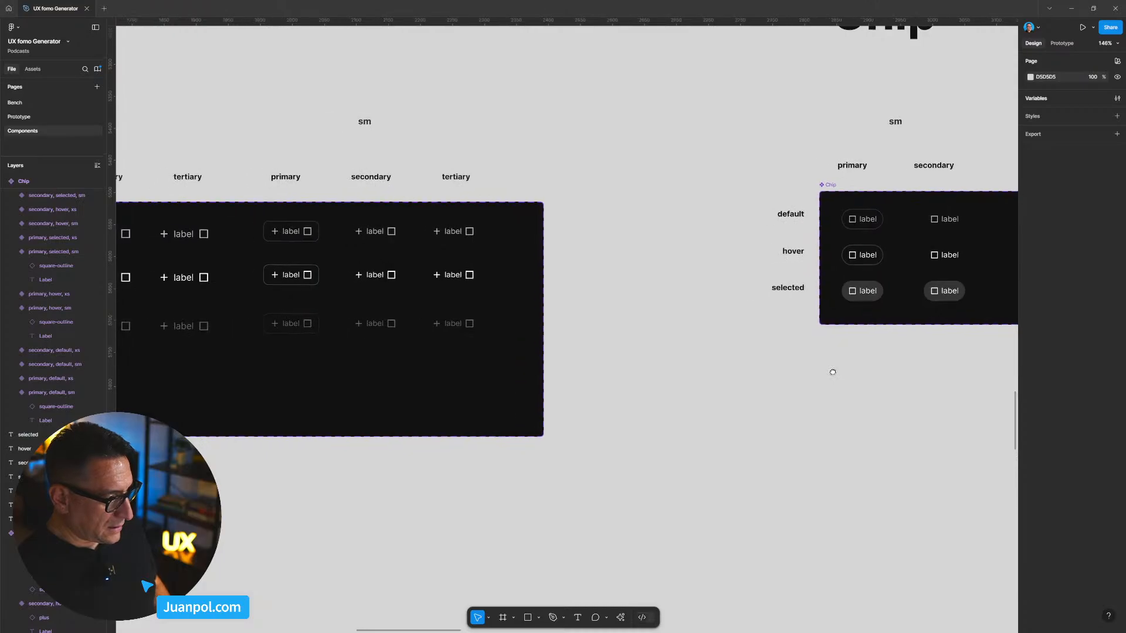
scroll(829, 372, "right", 5)
scroll(618, 372, "up", 5)
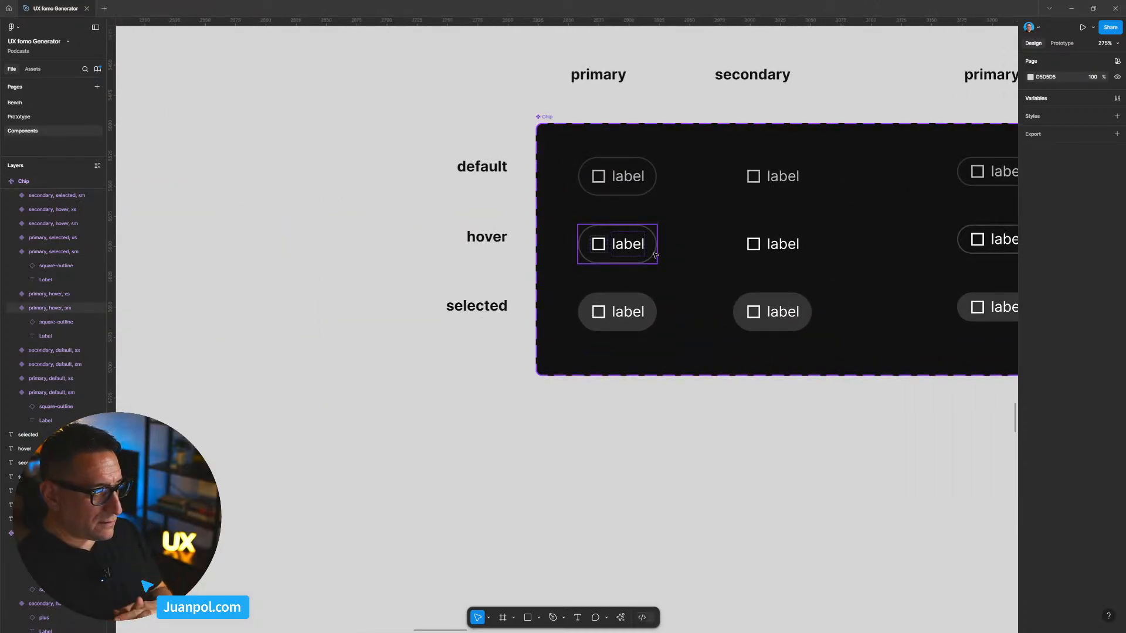
scroll(855, 508, "right", 5)
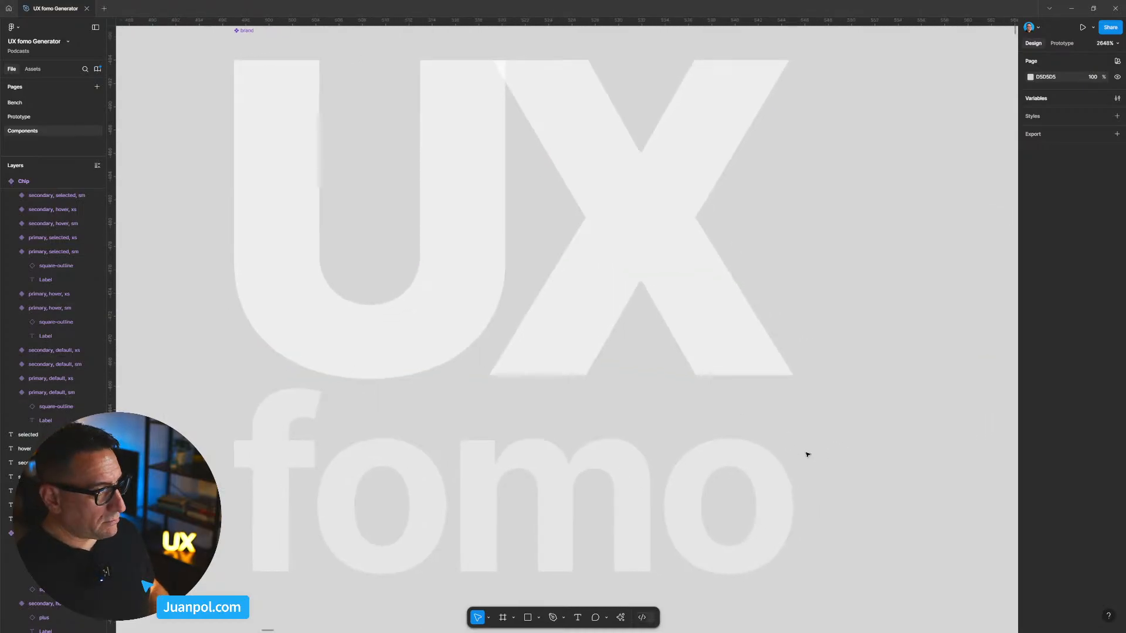
scroll(807, 454, "down", 10)
left_click_drag(845, 513, 584, 385)
scroll(584, 385, "down", 10)
scroll(734, 439, "down", 15)
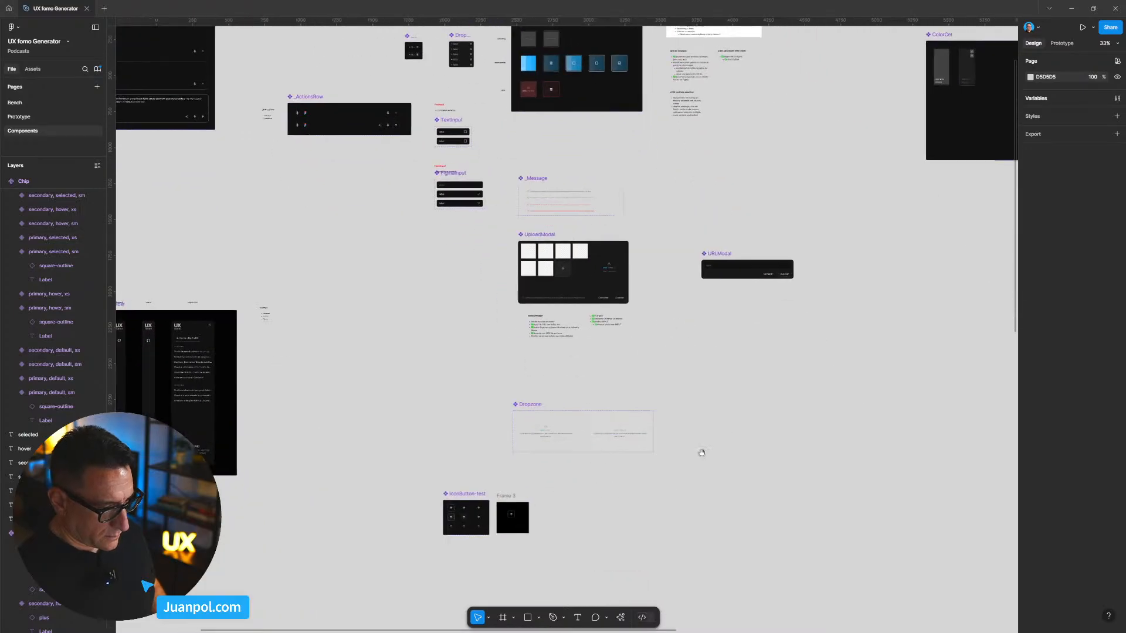
scroll(734, 439, "down", 5)
scroll(706, 460, "down", 8)
scroll(714, 455, "up", 10)
scroll(625, 402, "up", 5)
left_click_drag(659, 272, 739, 435)
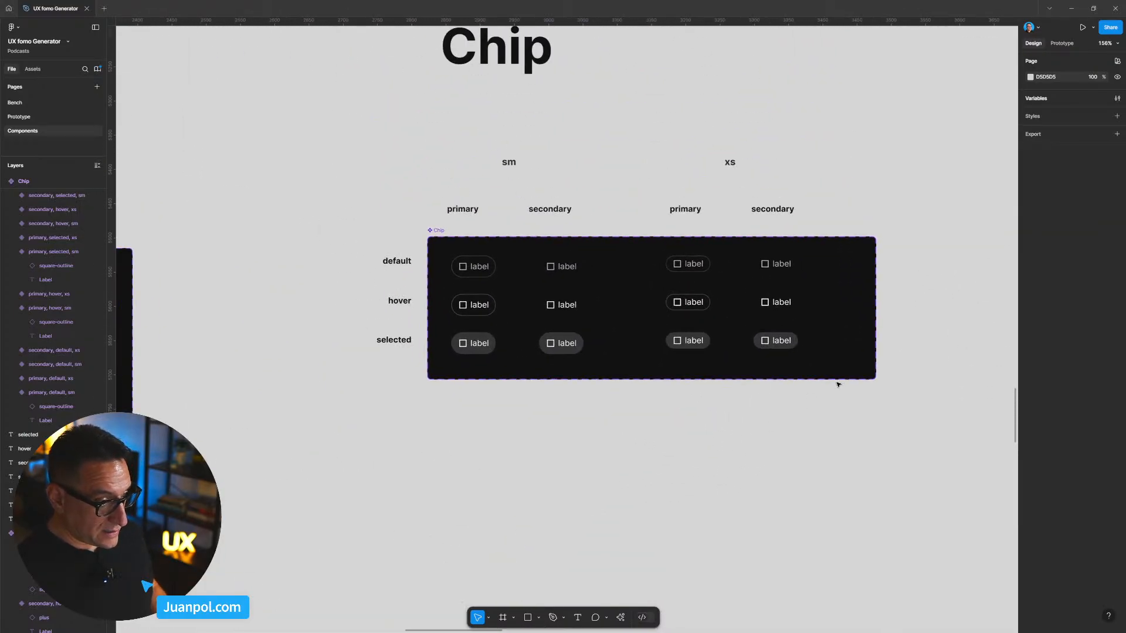
Step: Set the horizontal padding of the six xs chip variants to 8
left_click_drag(673, 256, 836, 381)
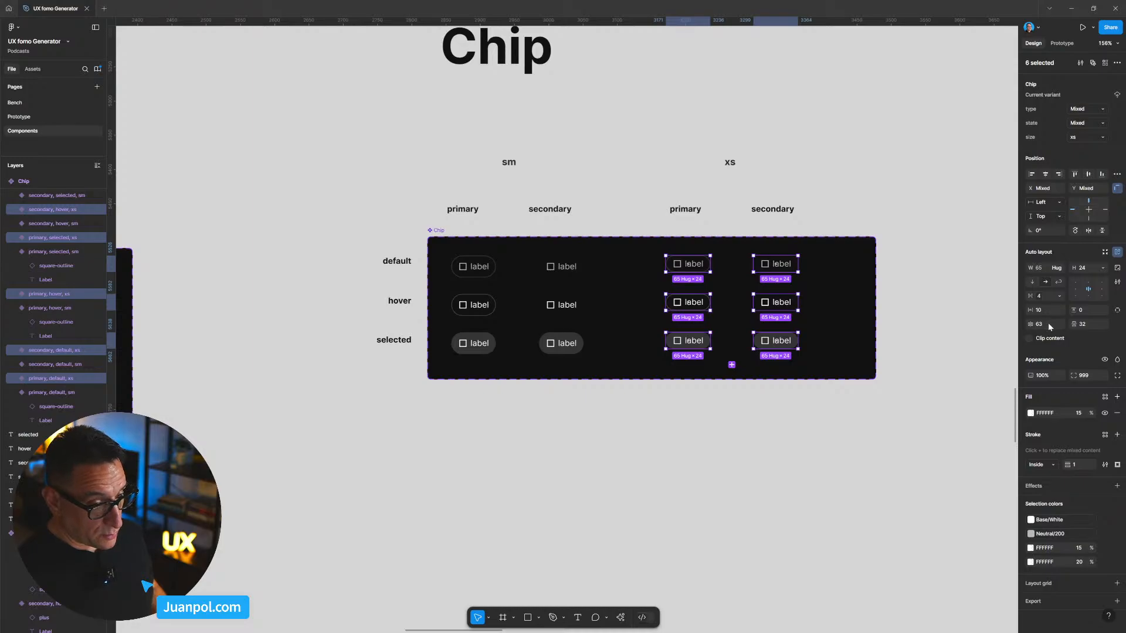
left_click(1036, 311)
key("Return")
left_click(837, 473)
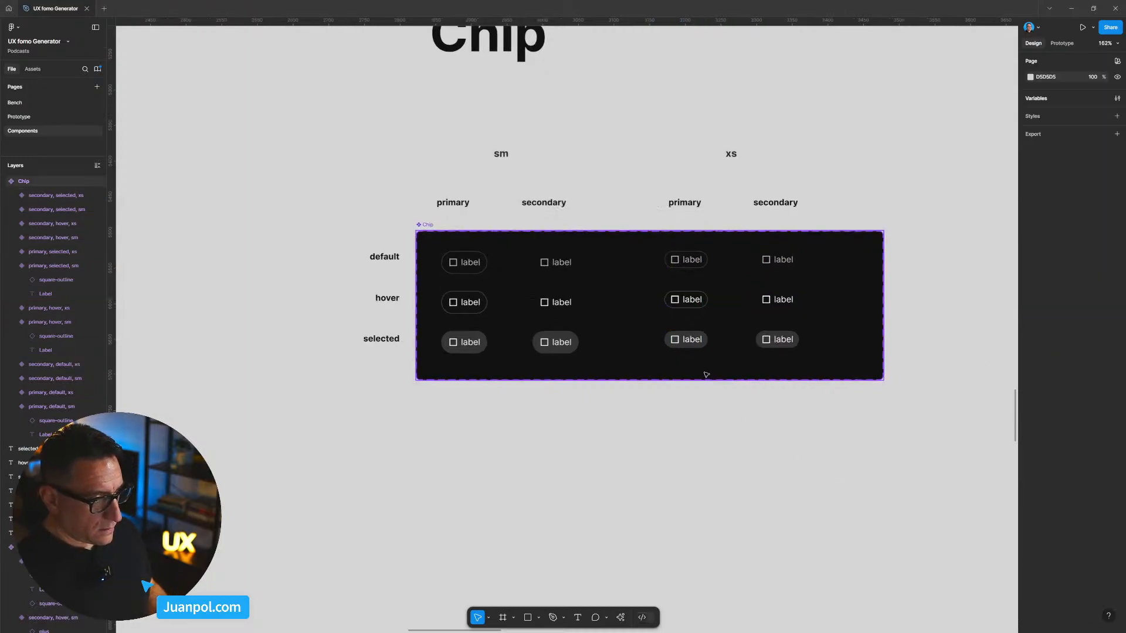
Step: Draw a frame about 554 × 384 below the Chip component set and fill it with the set's dark background colour
scroll(715, 411, "up", 3)
scroll(698, 411, "down", 6)
key("f")
left_click_drag(612, 314, 813, 453)
key("i")
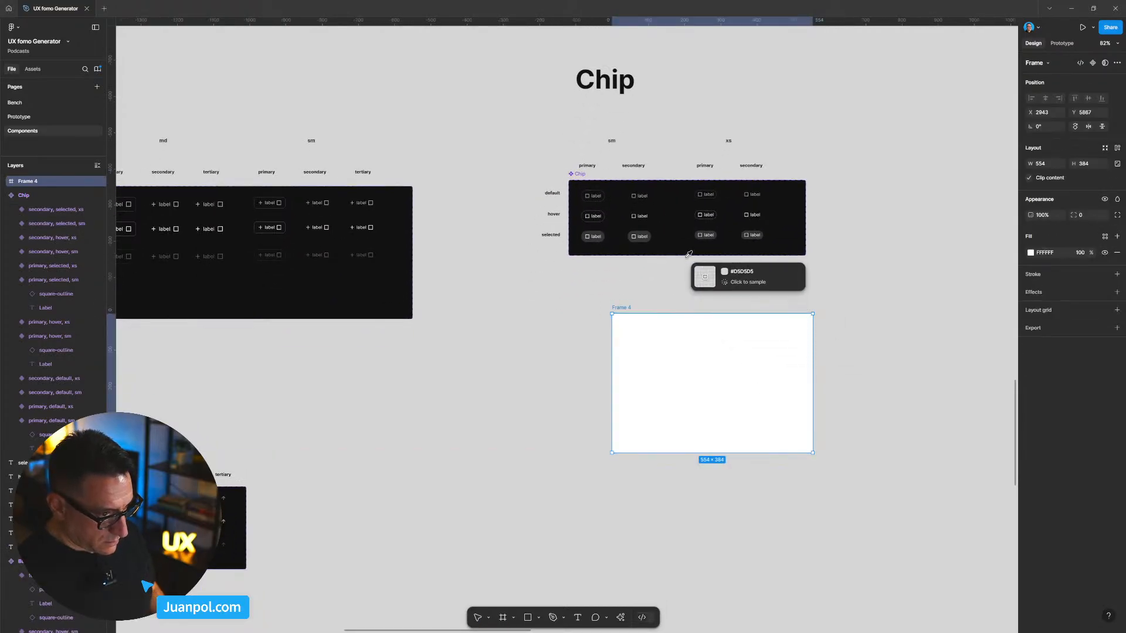
left_click(689, 256)
Step: Place an instance of the primary default xs chip inside the new dark frame
left_click_drag(705, 194, 685, 378)
left_click(686, 492)
key("shift+0")
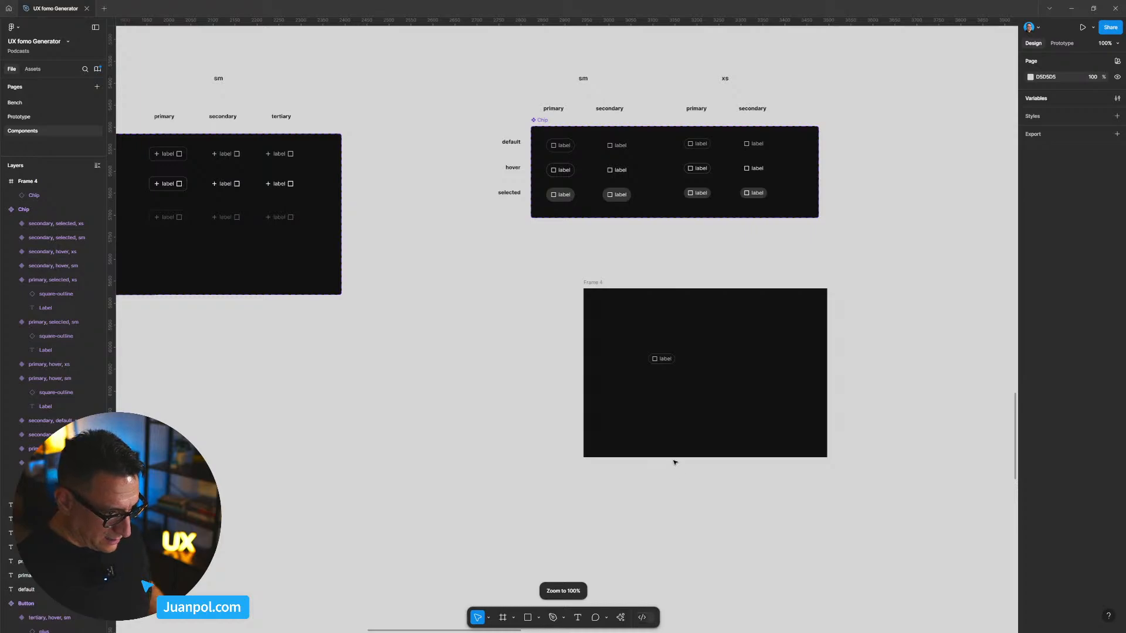
Step: Swap the icon of the chip instance in the test frame for the check icon
scroll(666, 422, "up", 5)
left_click(652, 226)
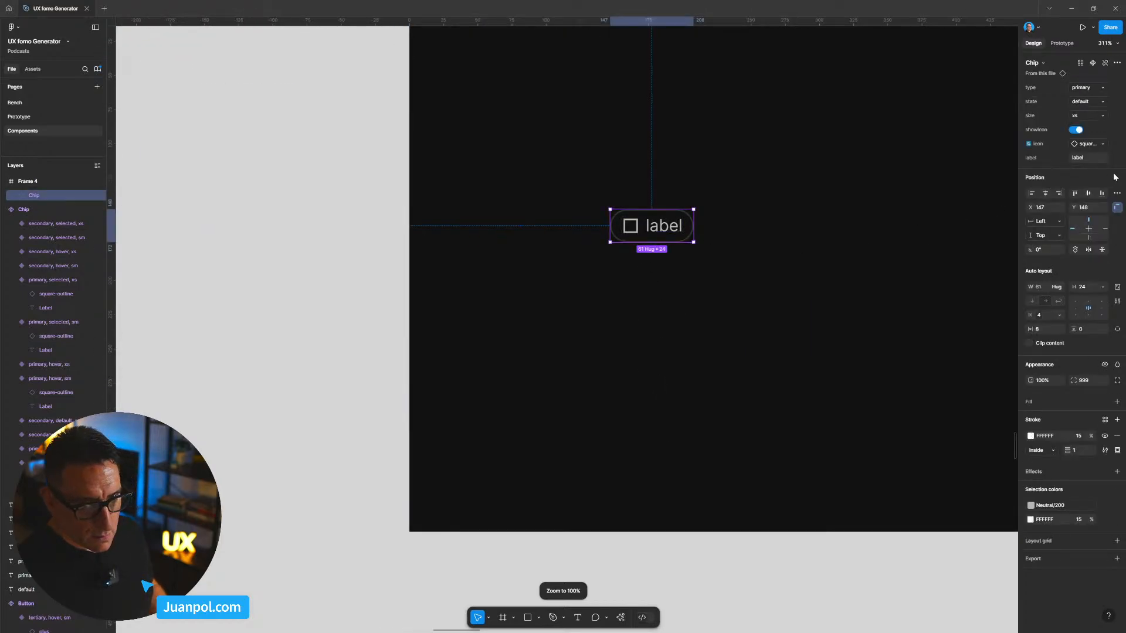
left_click(1085, 145)
type("check")
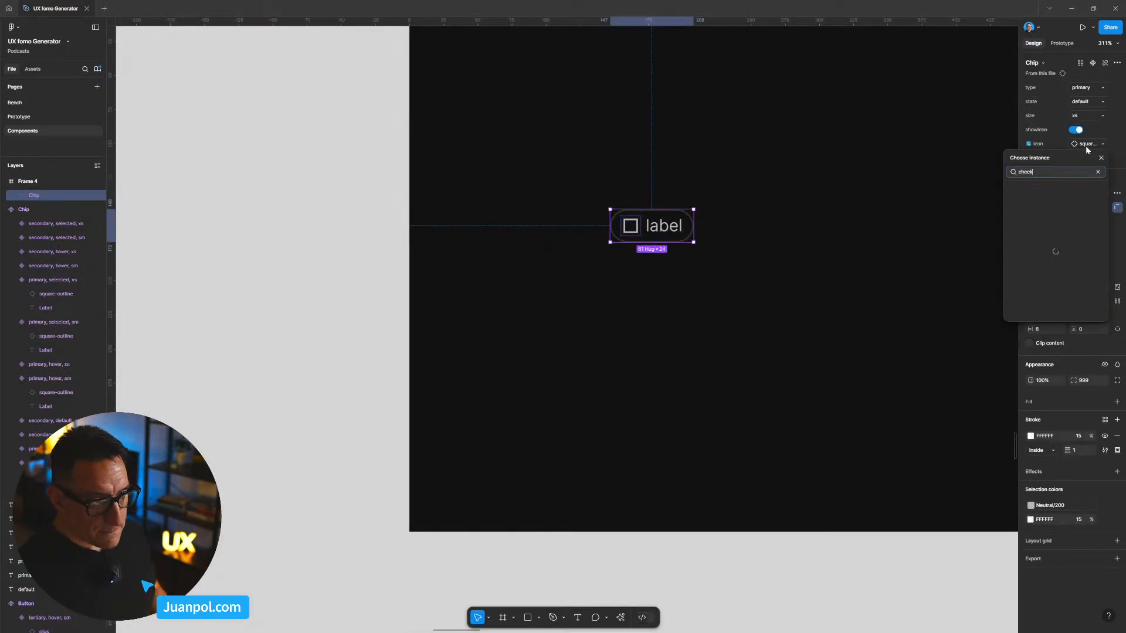
left_click(1050, 232)
left_click(367, 374)
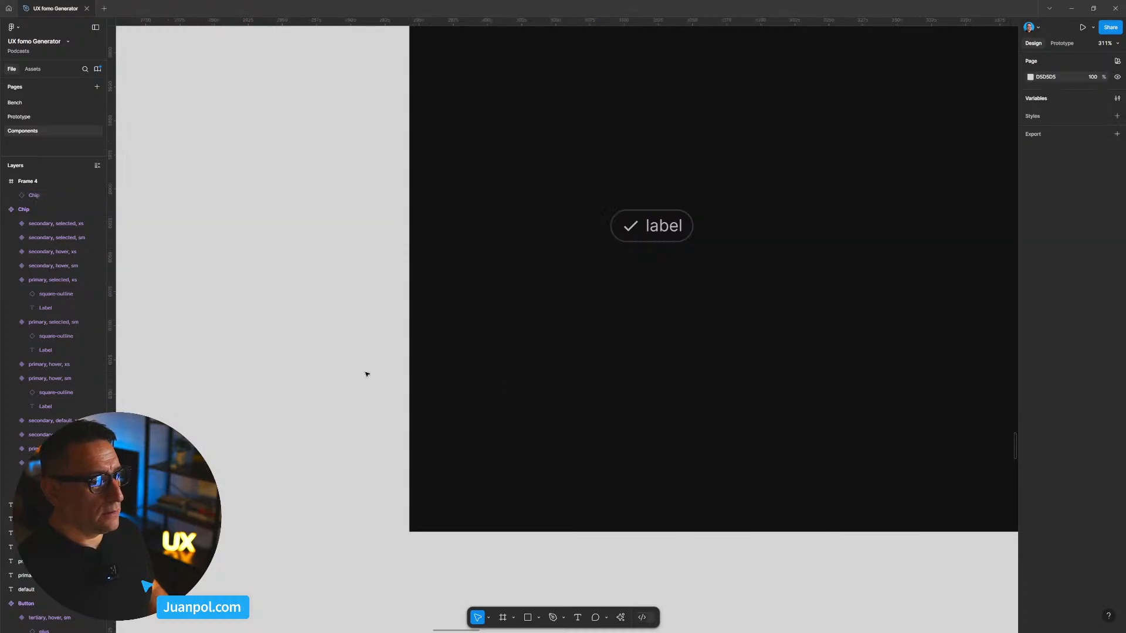
key("shift+0")
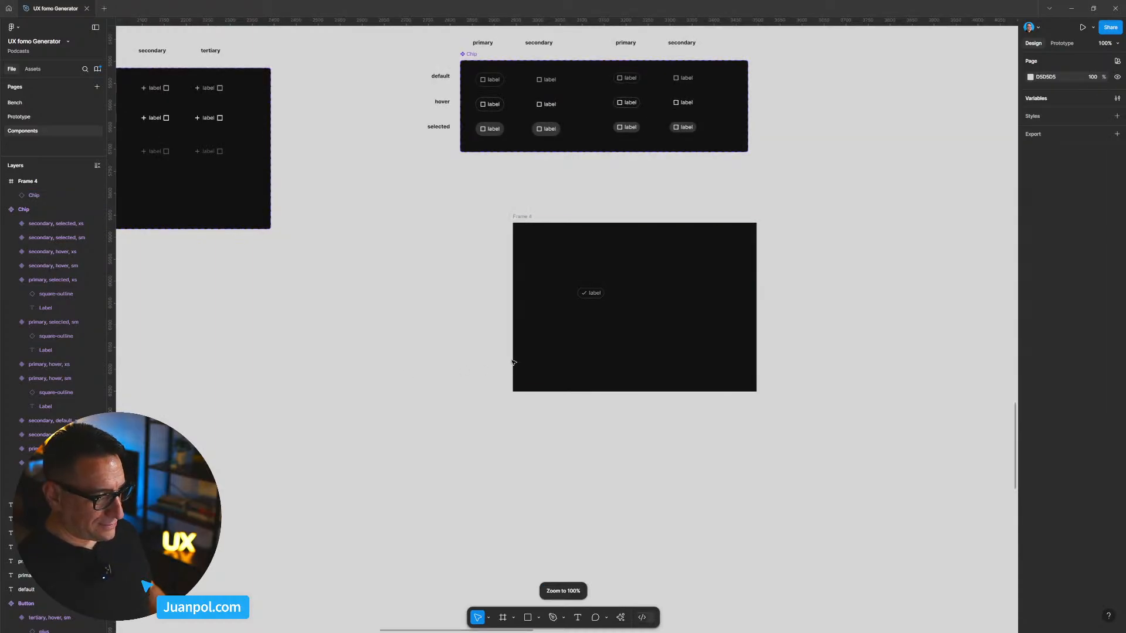
Step: Change the chip instance's label to "Paleta Dos"
scroll(551, 337, "up", 5)
left_click(651, 224)
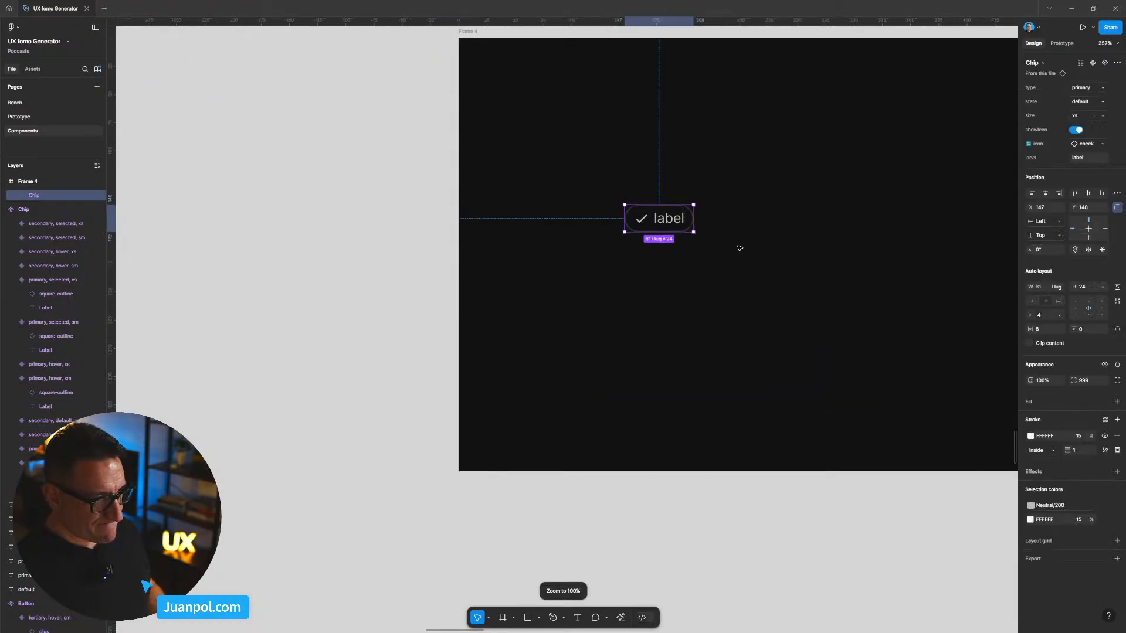
left_click(1098, 157)
type("Paleta")
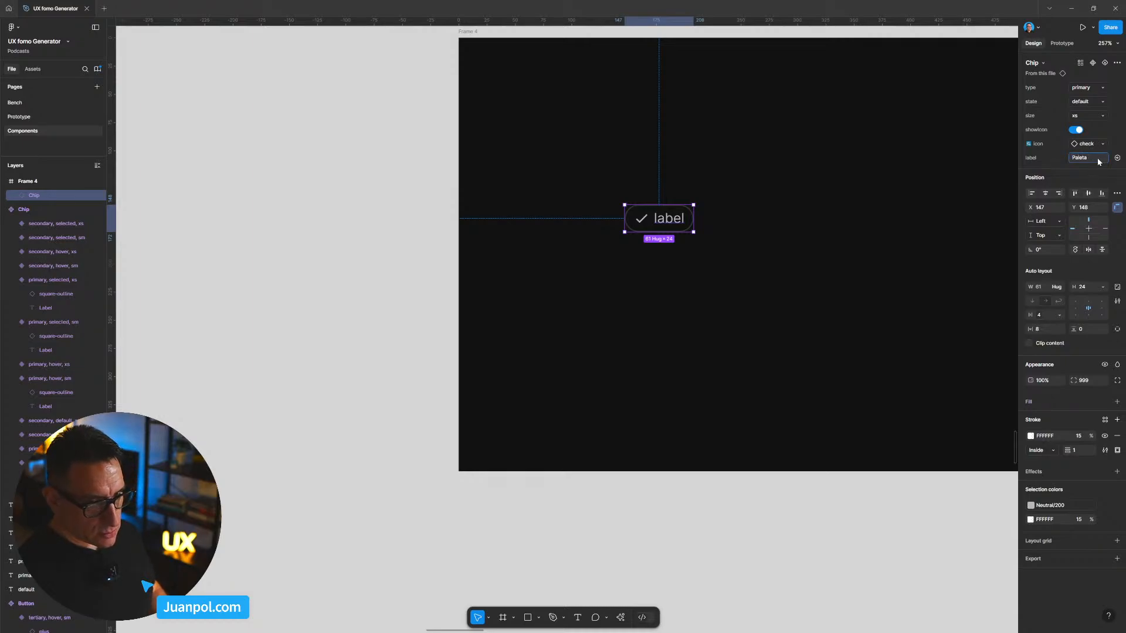
type(" Dos")
key("Return")
left_click(422, 312)
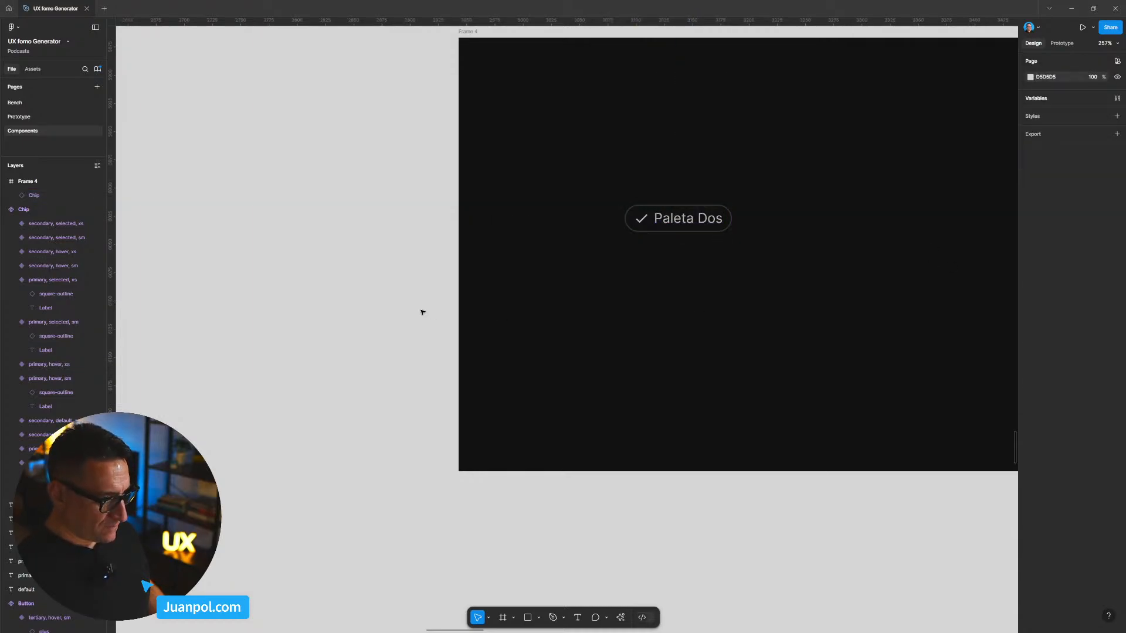
key("shift+1")
scroll(578, 334, "up", 5)
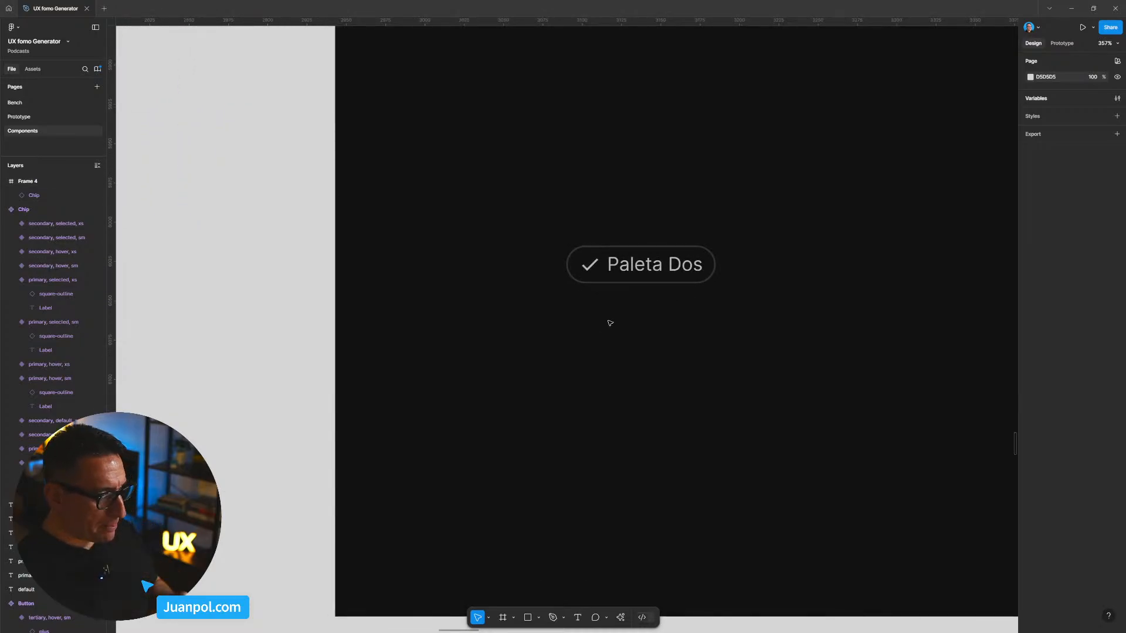
Step: Hide the icon of the Paleta Dos chip instance
scroll(610, 323, "down", 4)
left_click(619, 292)
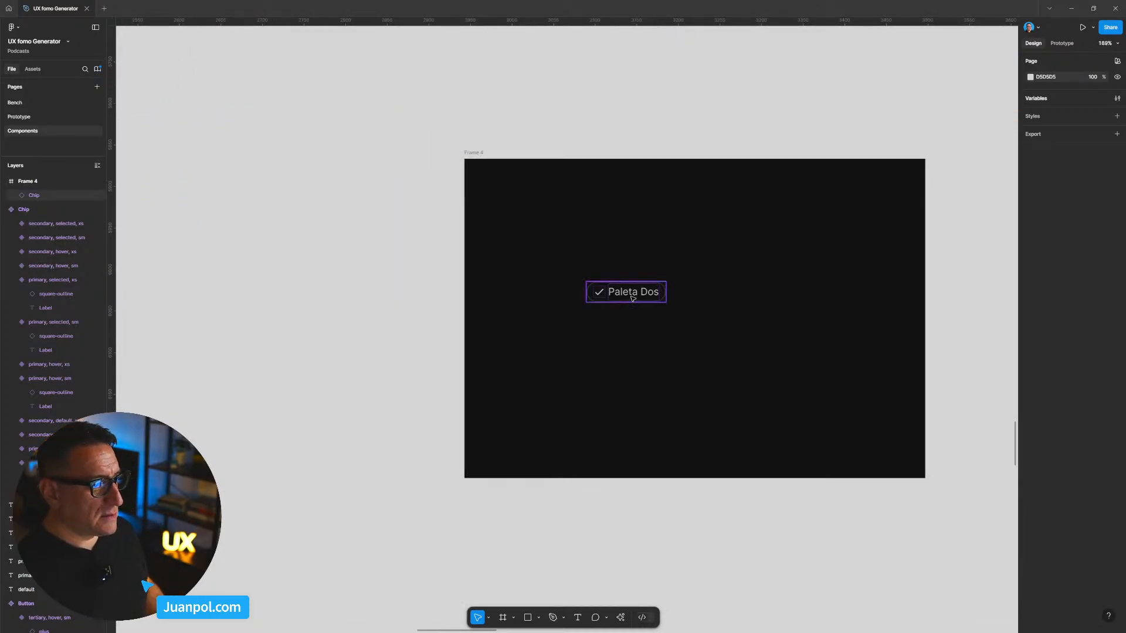
left_click(1078, 130)
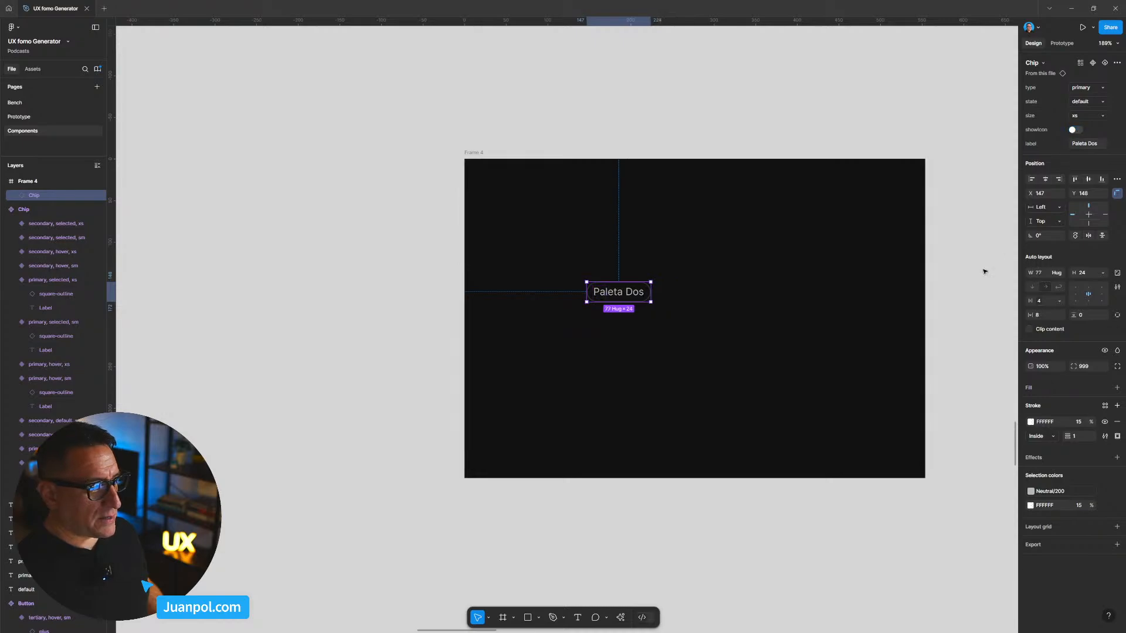
left_click(977, 276)
scroll(612, 312, "up", 3)
scroll(615, 310, "down", 6)
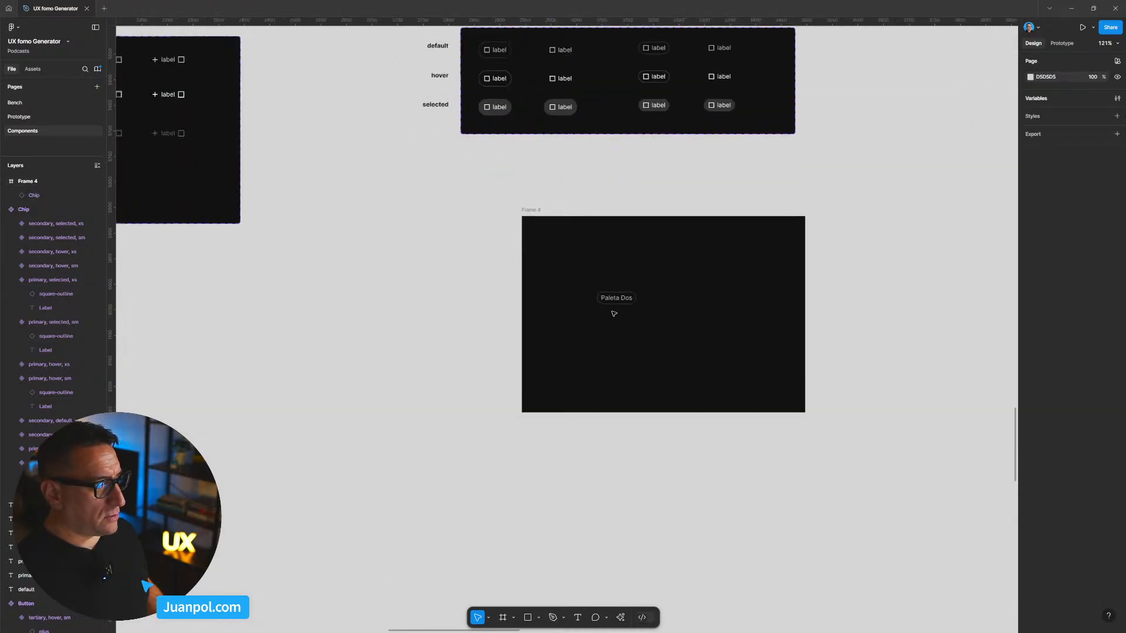
Step: Place a primary default sm Button instance in the test frame beside the chip and label it "Comprar"
left_click_drag(548, 312, 733, 366)
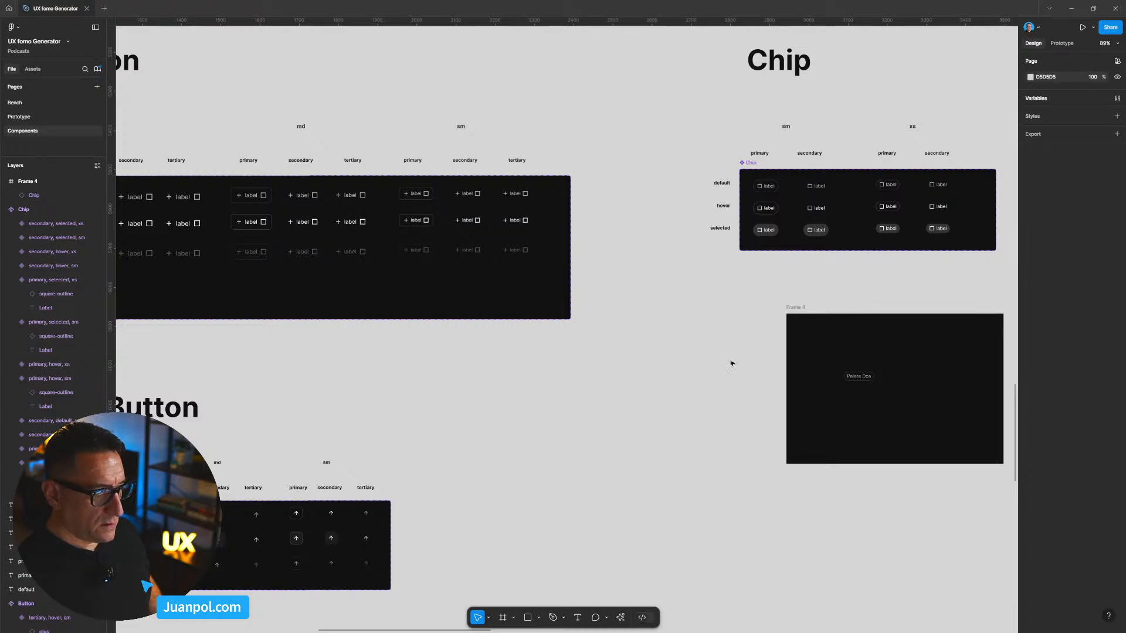
left_click_drag(576, 243, 925, 368)
left_click_drag(960, 419, 751, 409)
scroll(752, 409, "up", 1)
key("shift+0")
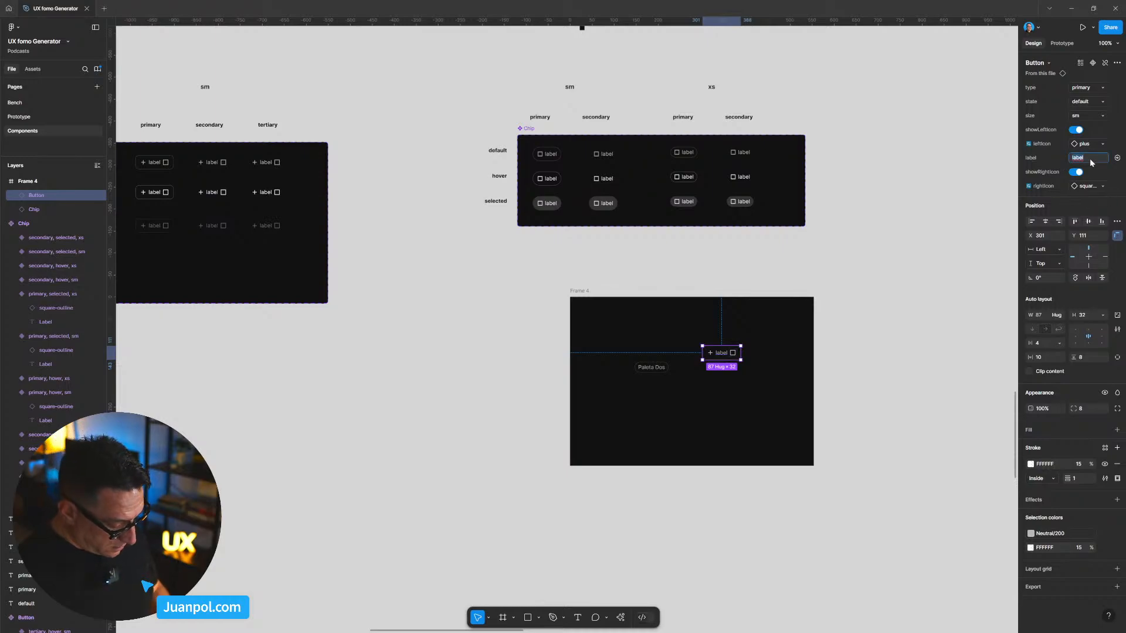
key("Return")
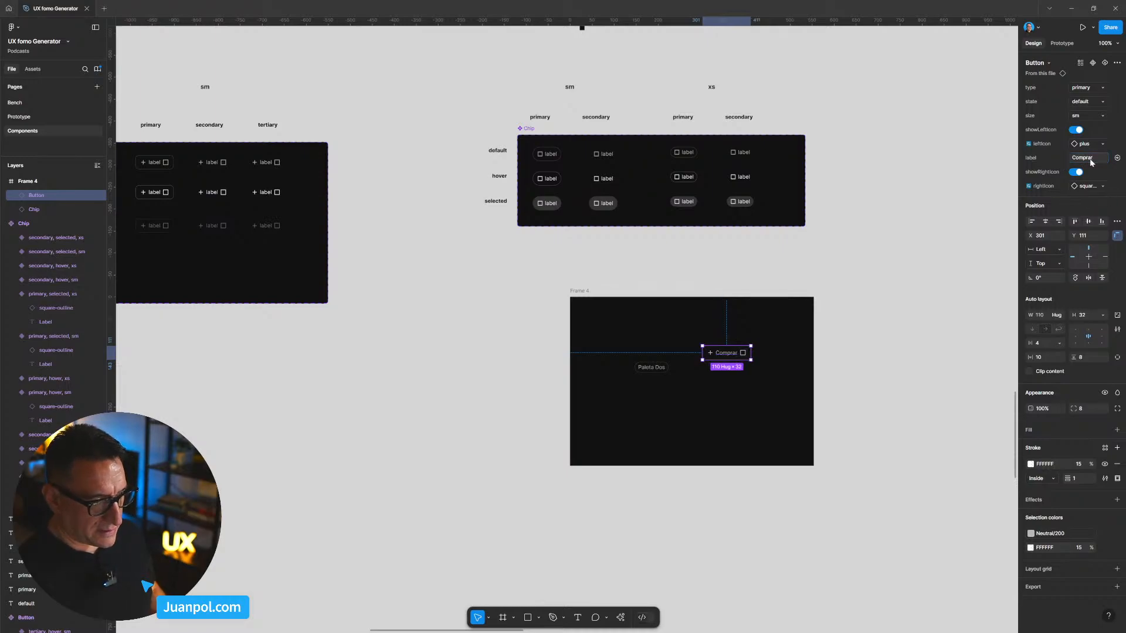
left_click(928, 317)
Step: Hide both the right and left icons of the Comprar button
left_click(749, 356)
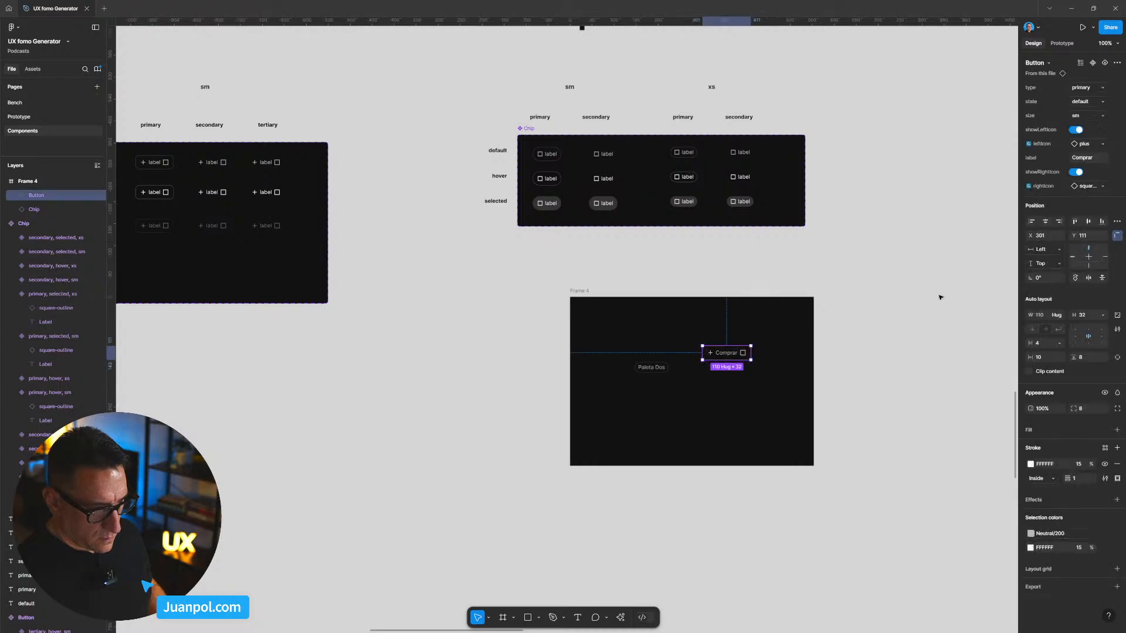
left_click(1078, 172)
left_click(918, 350)
scroll(749, 384, "up", 5, "ctrl")
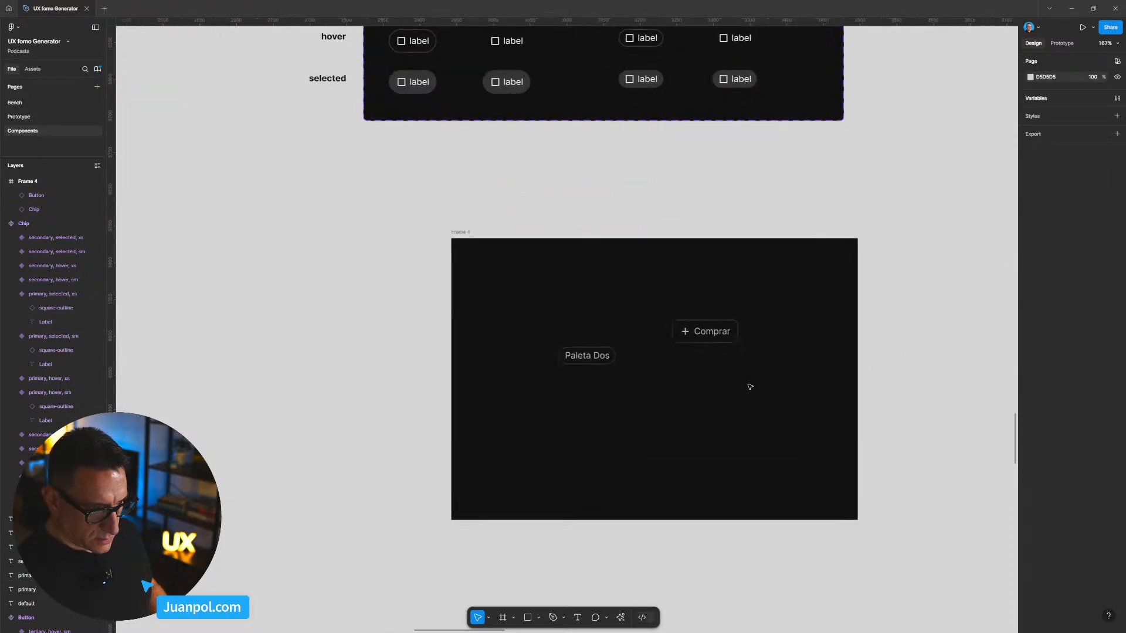
key("shift+0")
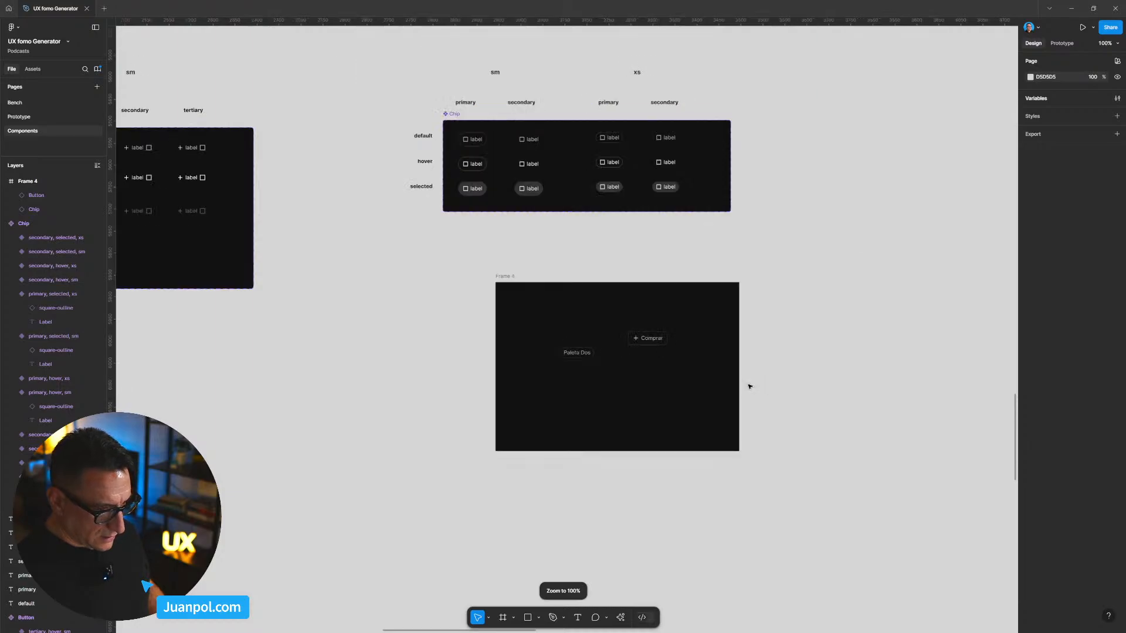
scroll(749, 385, "up", 5, "ctrl")
scroll(682, 397, "left", 2)
left_click(666, 307)
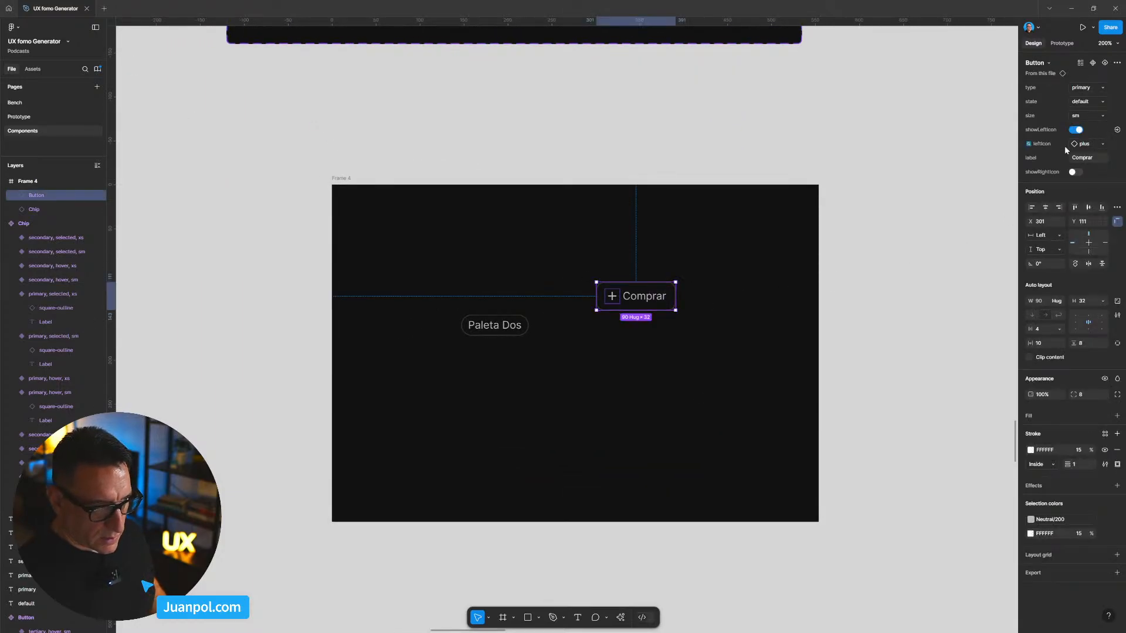
left_click(1076, 130)
left_click(975, 220)
Step: Compare the proportions of the Paleta Dos chip with the Comprar button and the variants in the Chip component set
key("shift+0")
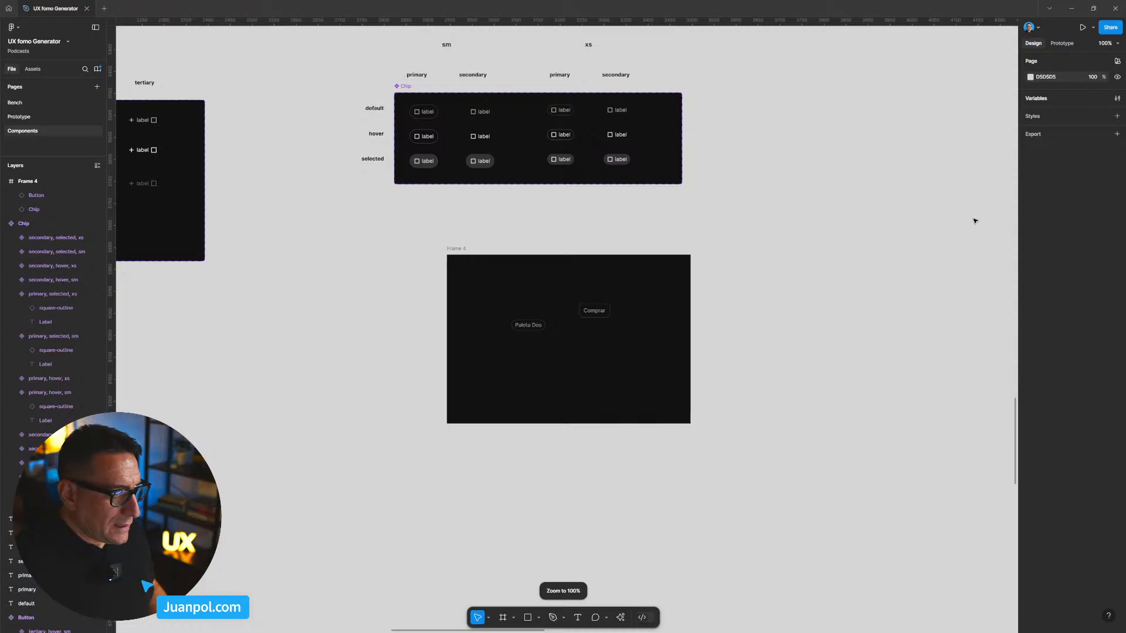
left_click(636, 372)
scroll(636, 372, "up", 5)
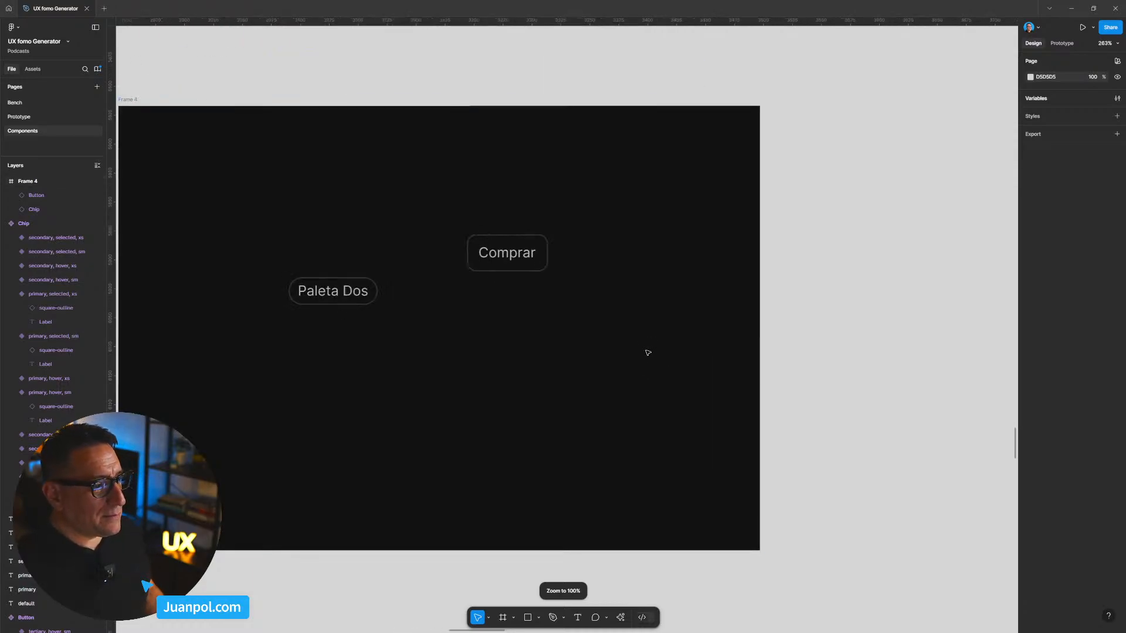
left_click_drag(648, 352, 779, 356)
key("shift+0")
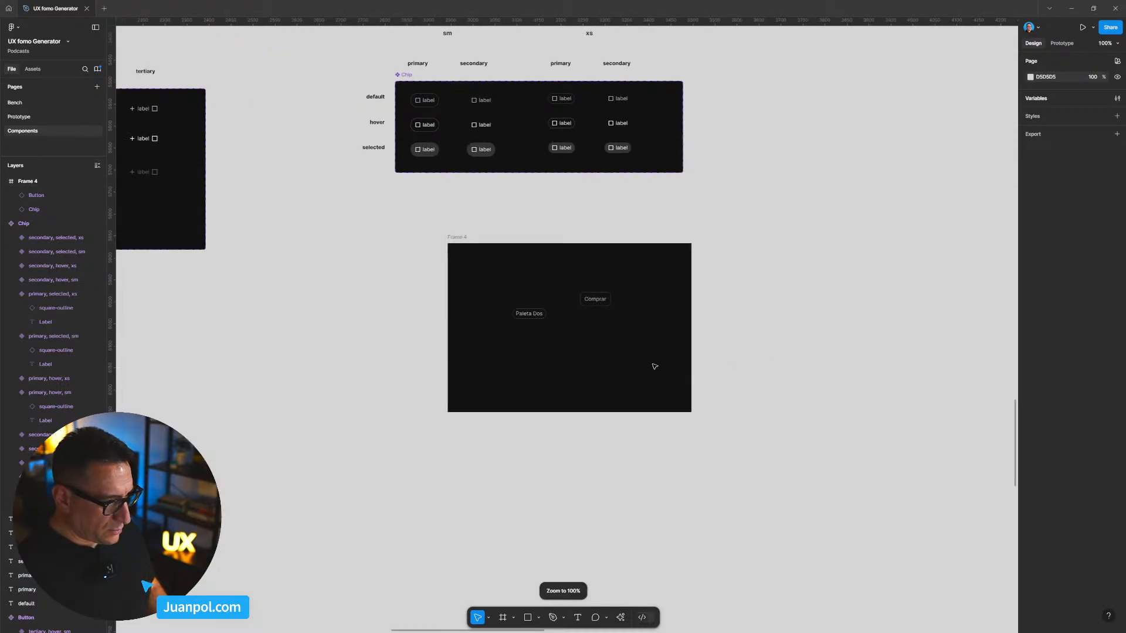
scroll(658, 367, "left", 2)
scroll(658, 366, "up", 1)
scroll(634, 346, "up", 2)
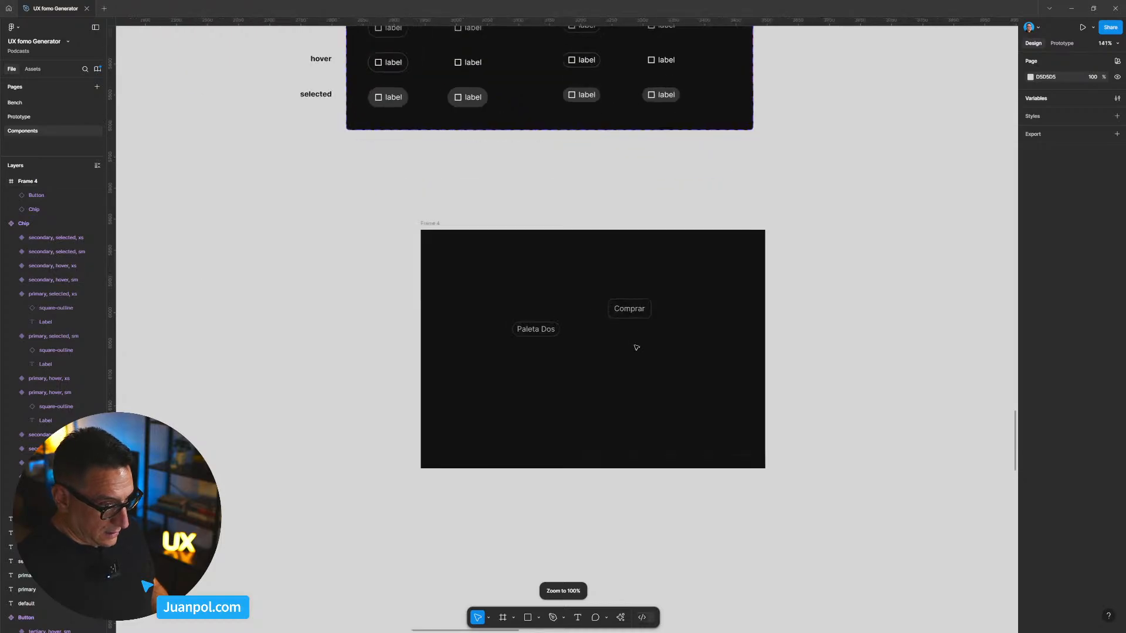
scroll(689, 362, "down", 2)
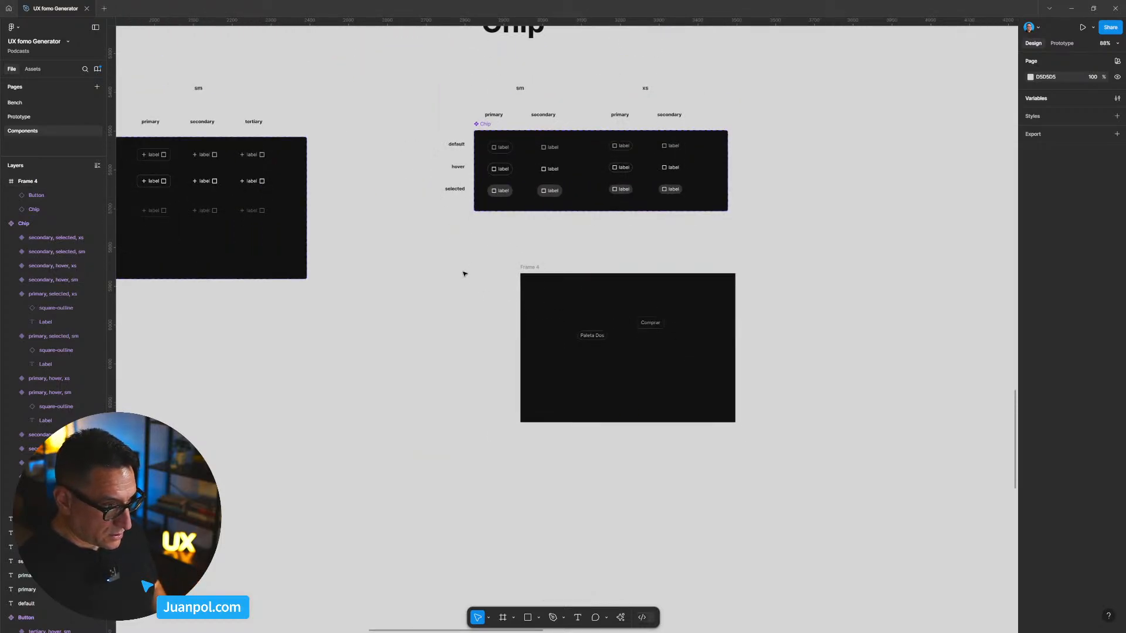
scroll(463, 274, "up", 2)
scroll(669, 438, "up", 3)
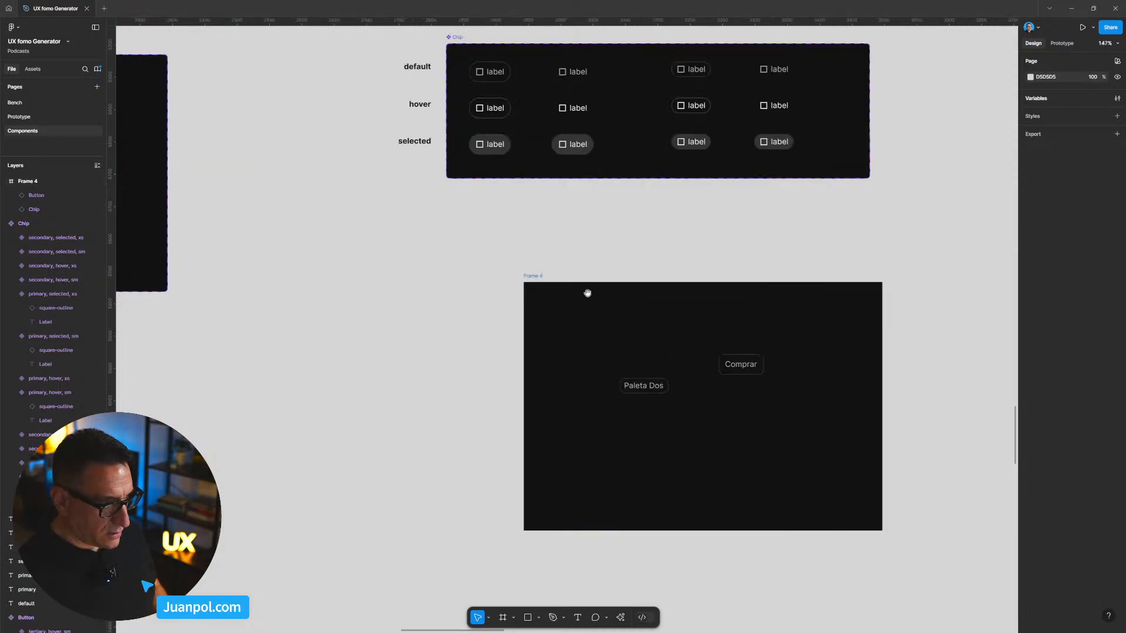
scroll(588, 296, "up", 5)
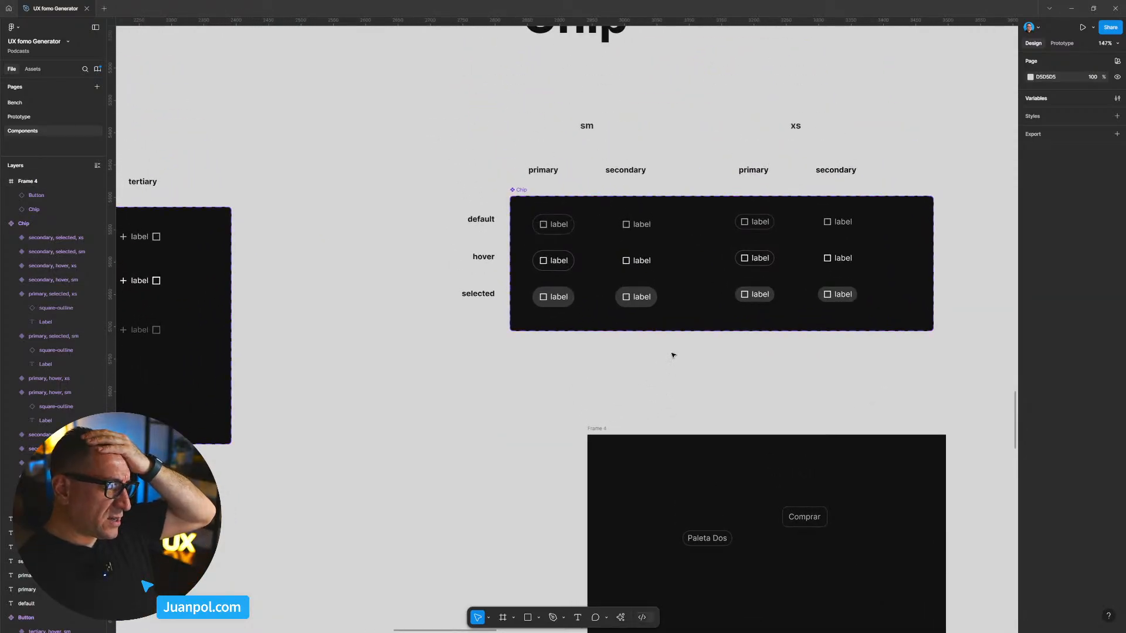
Step: Set the horizontal padding of the six sm chip variants to 12
left_click_drag(678, 352, 545, 222)
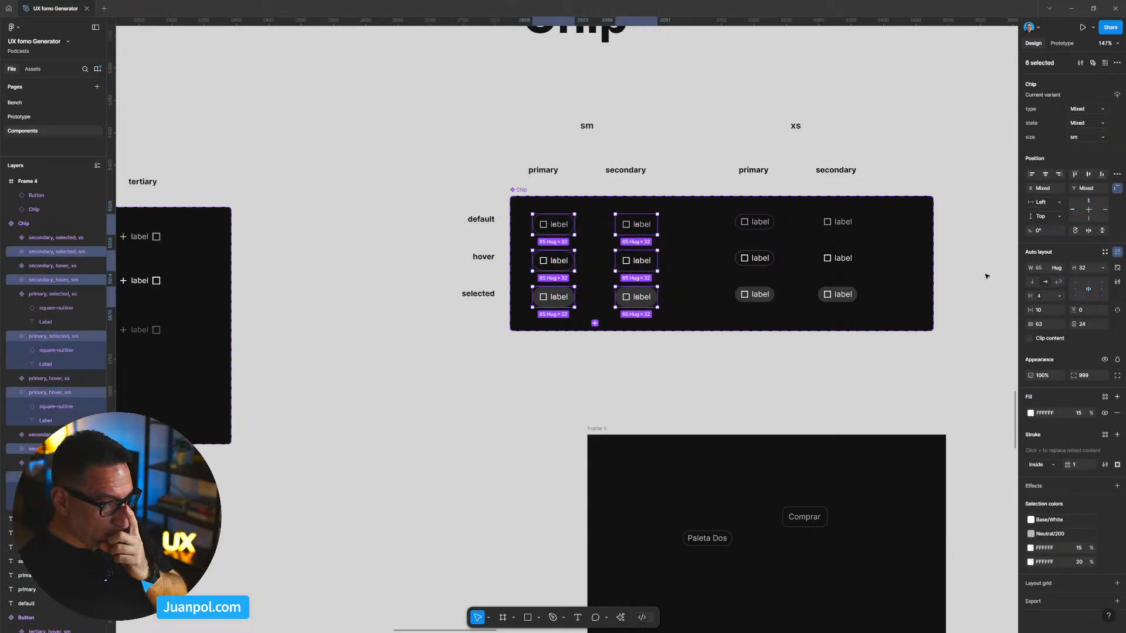
left_click(1033, 315)
type("12")
key("Return")
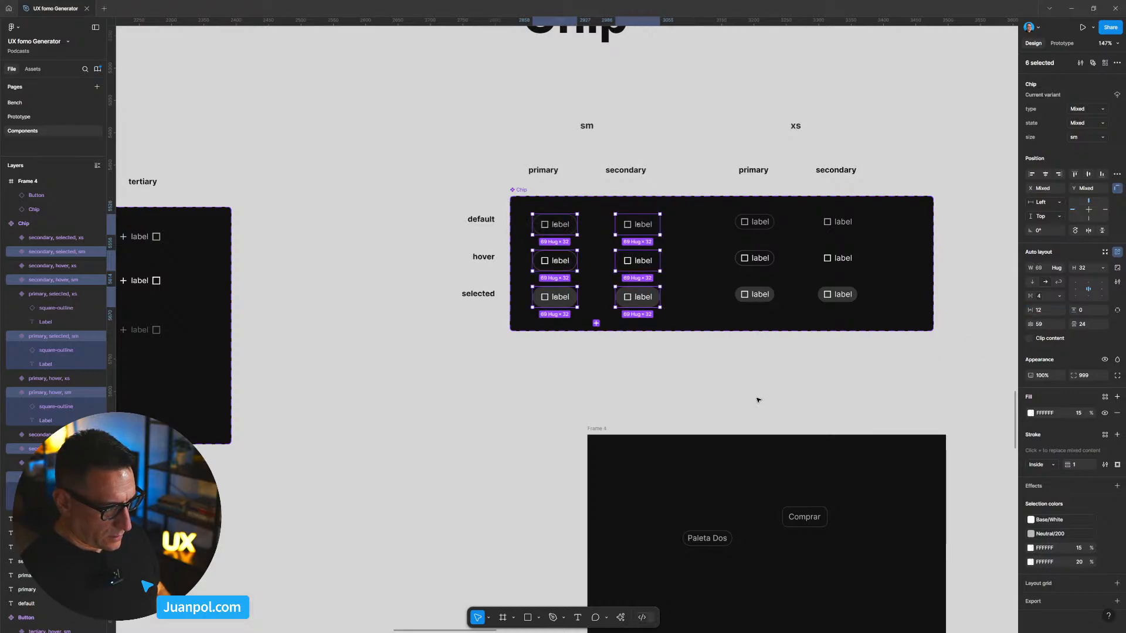
Step: Set the horizontal padding of the six xs chip variants to 10
scroll(834, 393, "right", 3)
scroll(834, 393, "up", 1)
left_click_drag(847, 392, 665, 237)
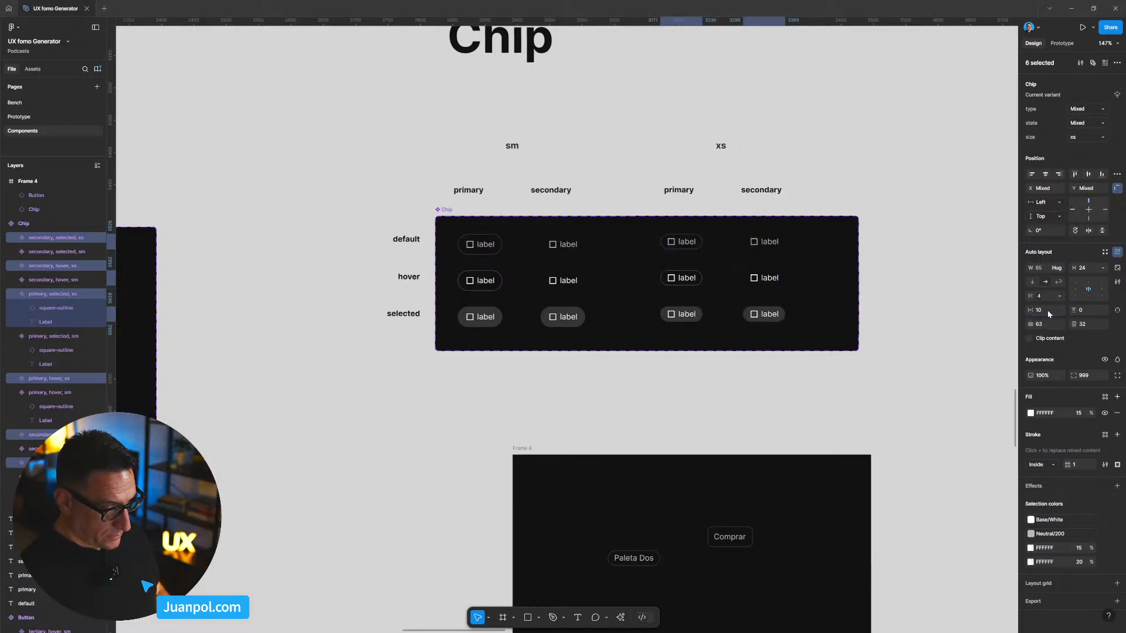
left_click(867, 432)
scroll(711, 419, "down", 2)
scroll(658, 543, "up", 2)
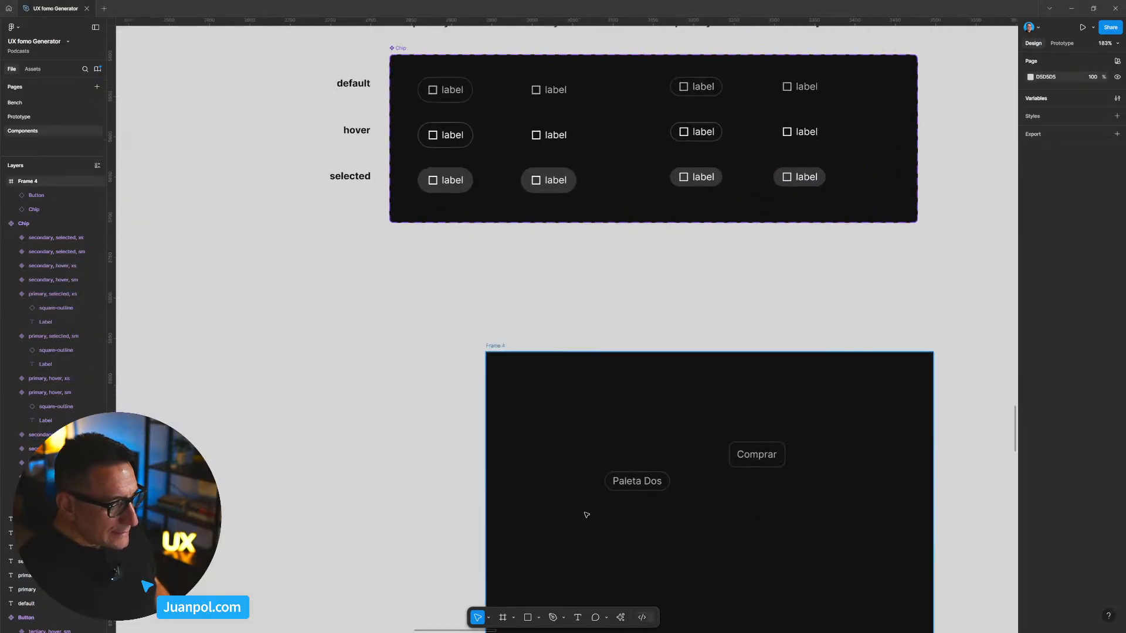
Step: Duplicate the Paleta Dos chip directly above the original and set the copy's size to sm
scroll(640, 295, "down", 1)
scroll(640, 295, "up", 1)
scroll(639, 295, "down", 1)
left_click_drag(639, 414, 638, 343)
scroll(639, 343, "up", 3)
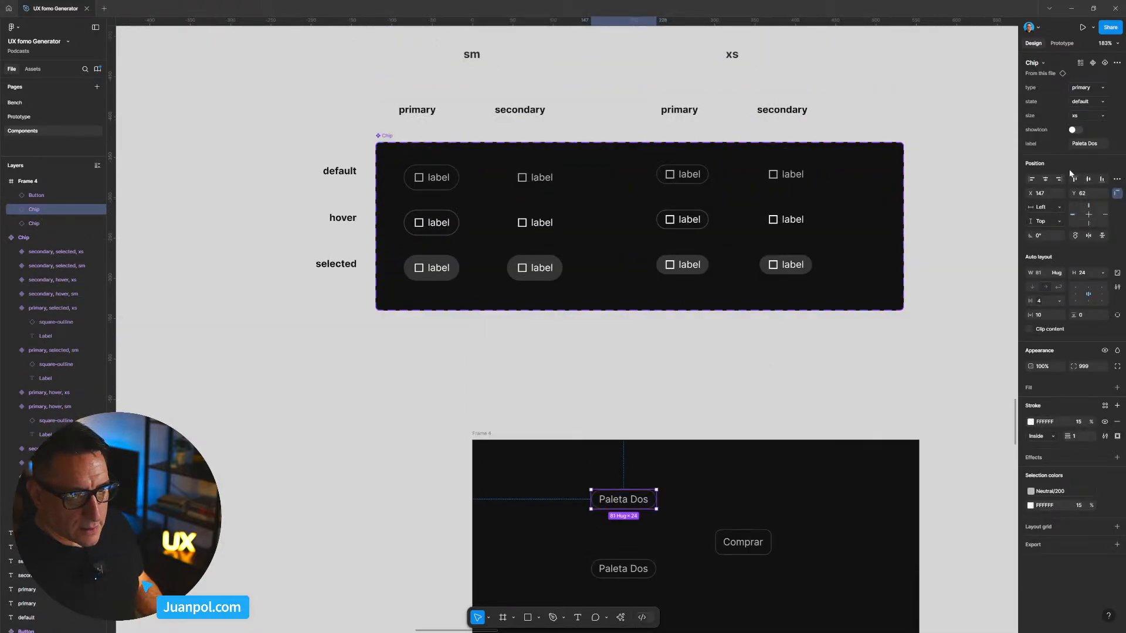
left_click(1080, 116)
left_click(1075, 104)
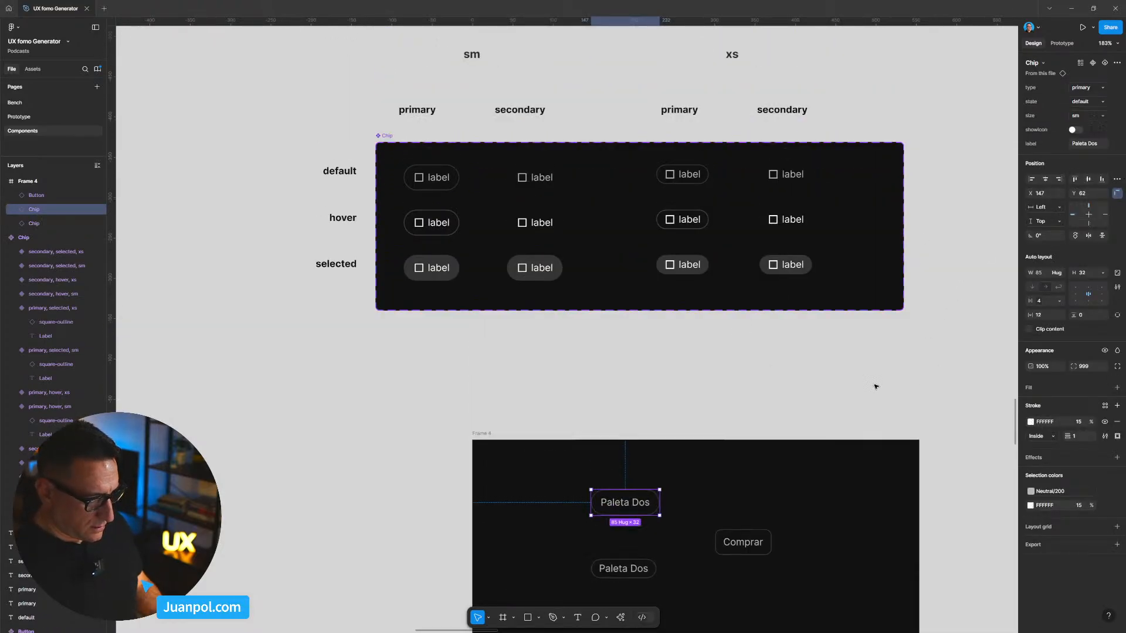
Step: Compare the proportions of the sm and xs Paleta Dos chips with the Comprar button in the test frame
left_click(875, 384)
scroll(847, 417, "down", 2)
scroll(848, 336, "down", 5)
scroll(726, 329, "up", 5)
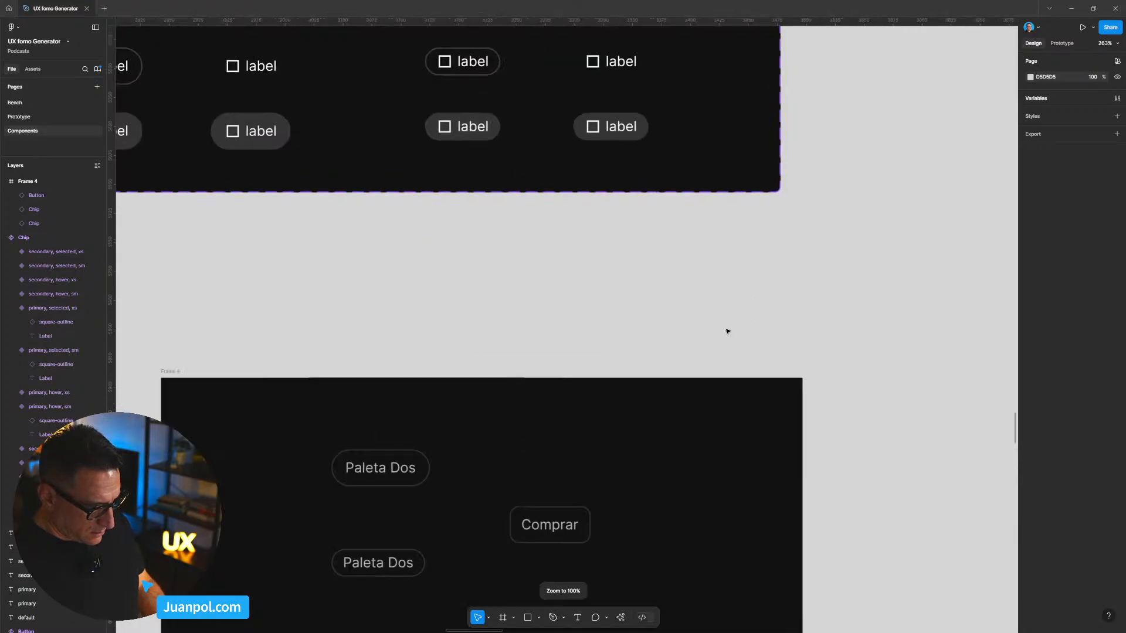
scroll(731, 329, "down", 4)
scroll(639, 449, "up", 5)
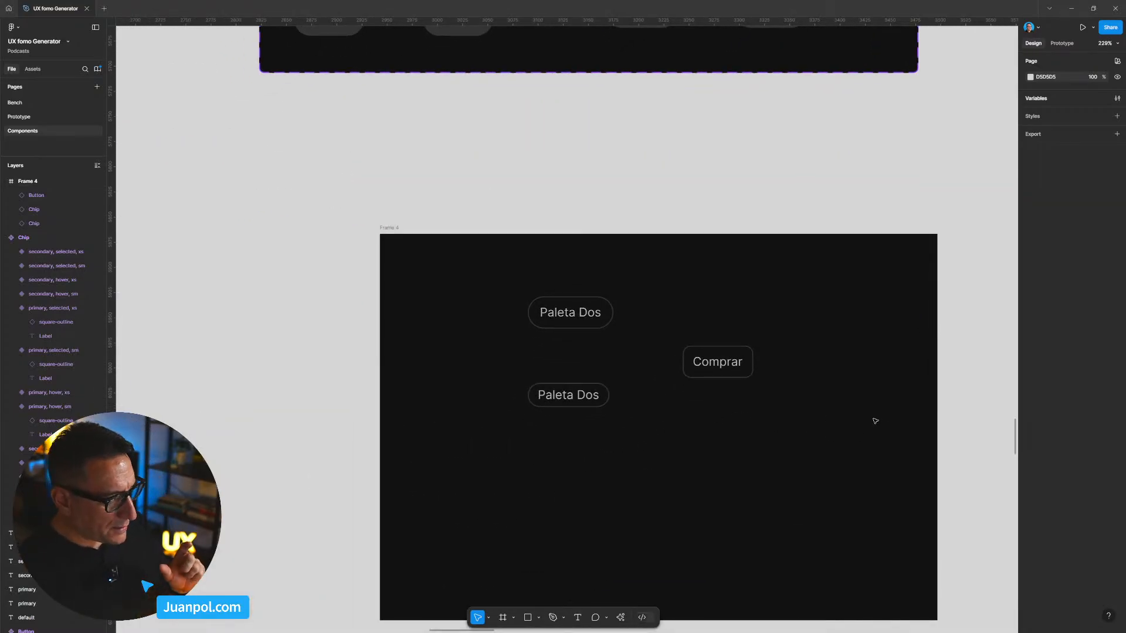
scroll(875, 421, "up", 1)
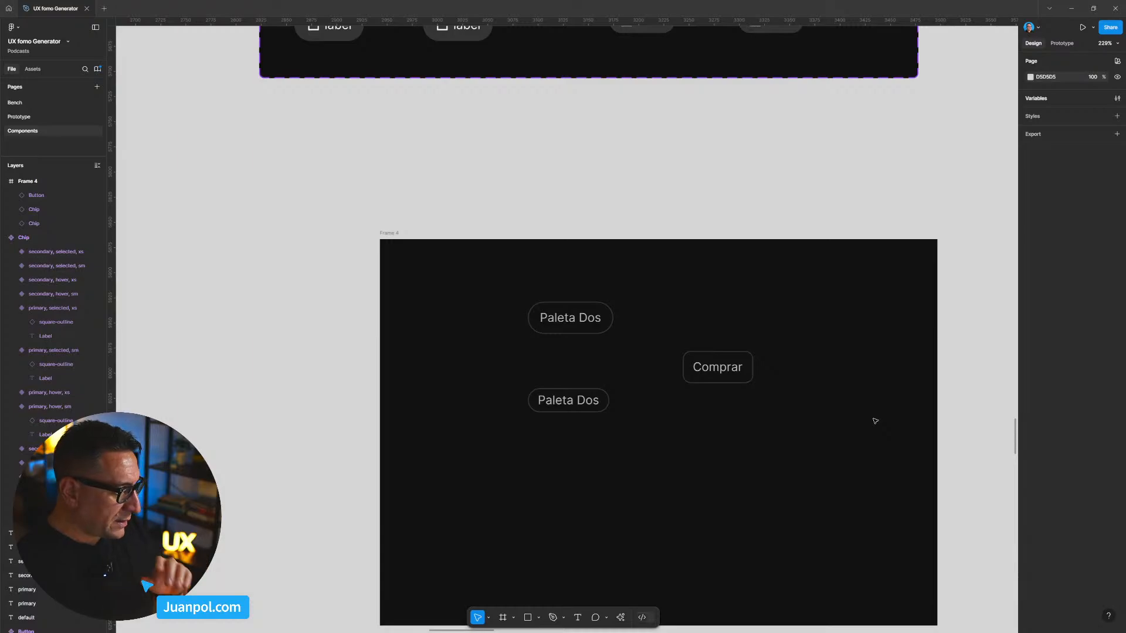
left_click_drag(942, 440, 518, 301)
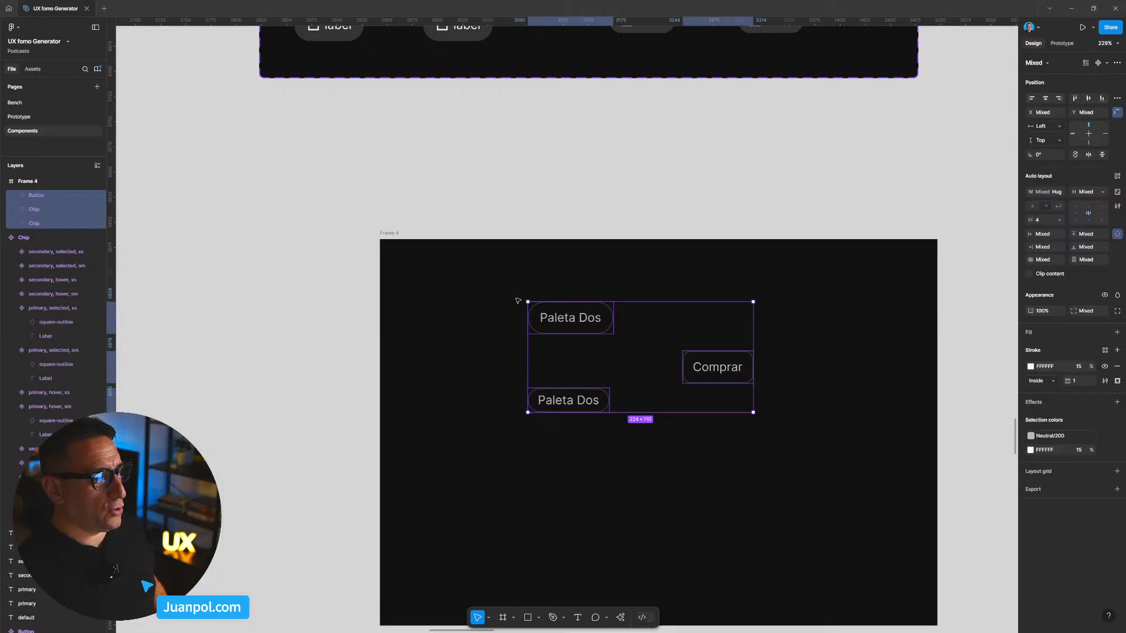
left_click(639, 214)
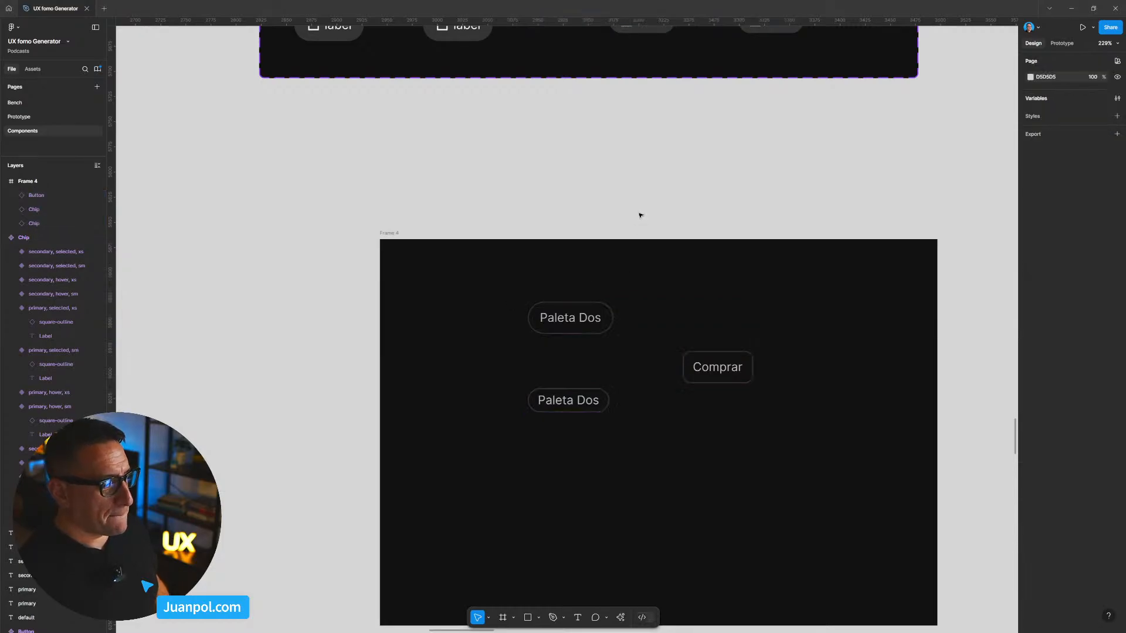
Step: Set the horizontal padding of the nine sm variants in the Button component set to 12
scroll(586, 259, "down", 5)
mouse_move(583, 272)
left_mouse_down()
mouse_move(778, 297)
mouse_move(769, 299)
left_mouse_up()
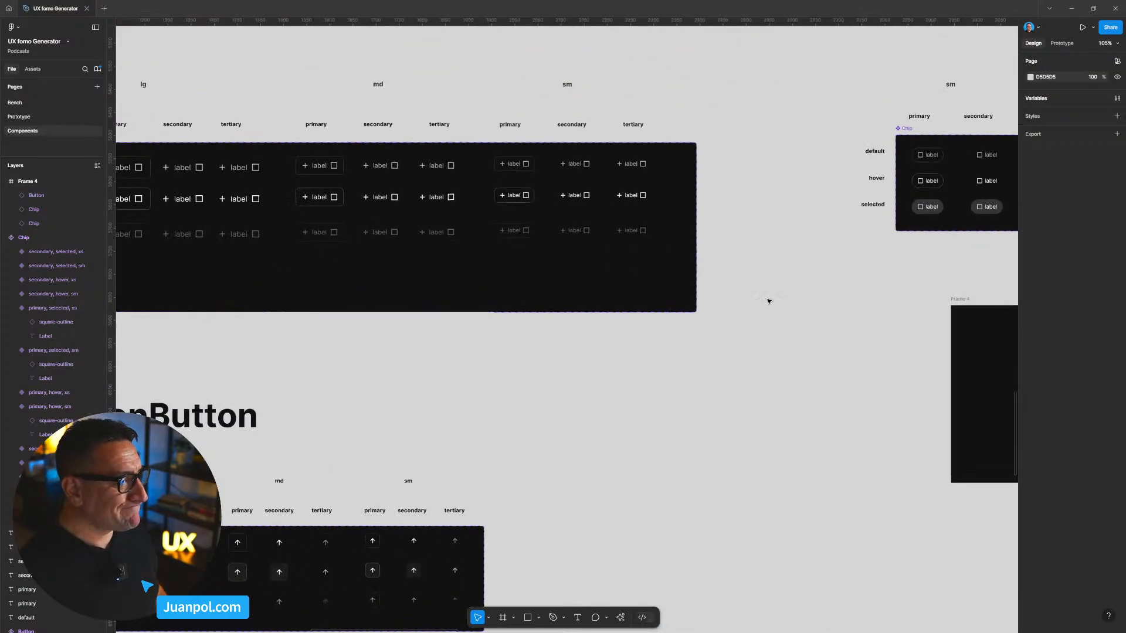
left_click(515, 196)
left_click(782, 285)
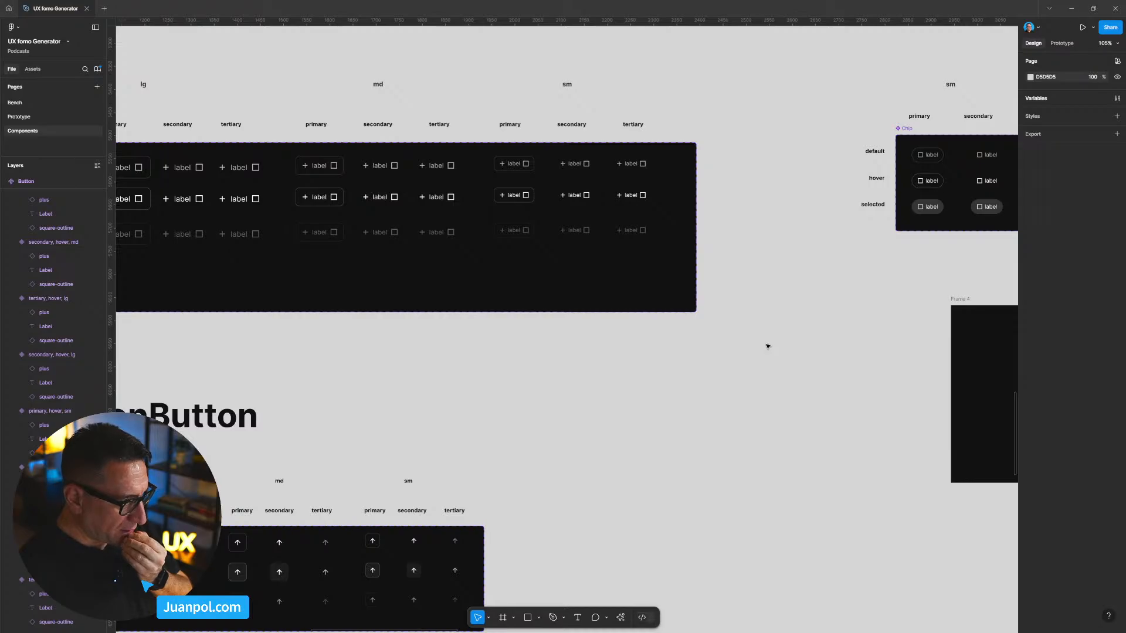
scroll(599, 371, "right", 5)
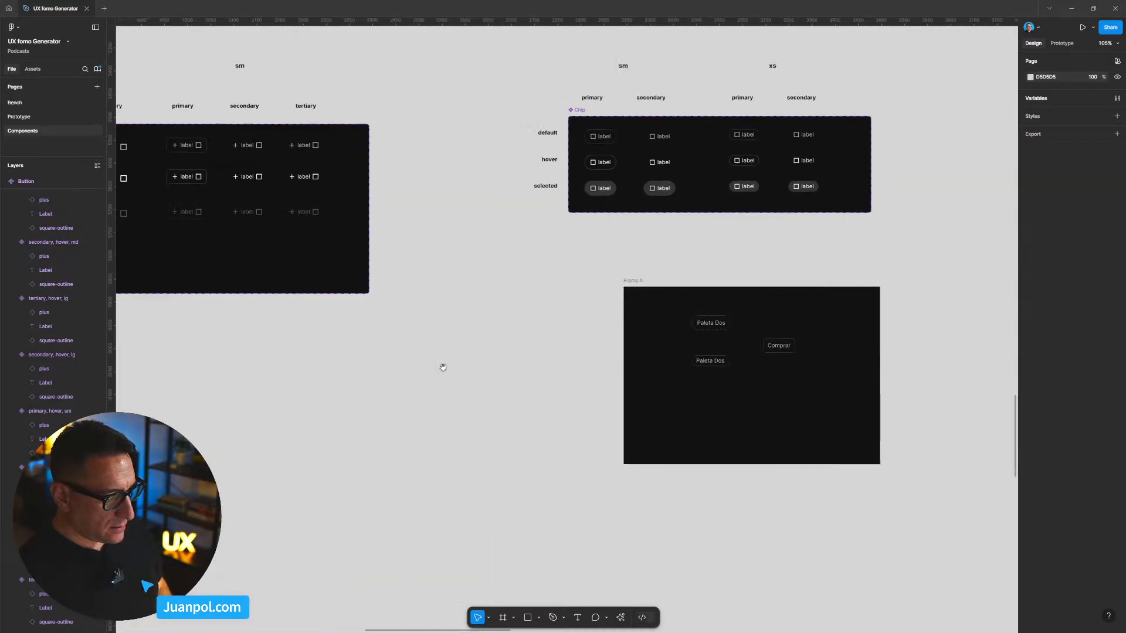
left_click(600, 136)
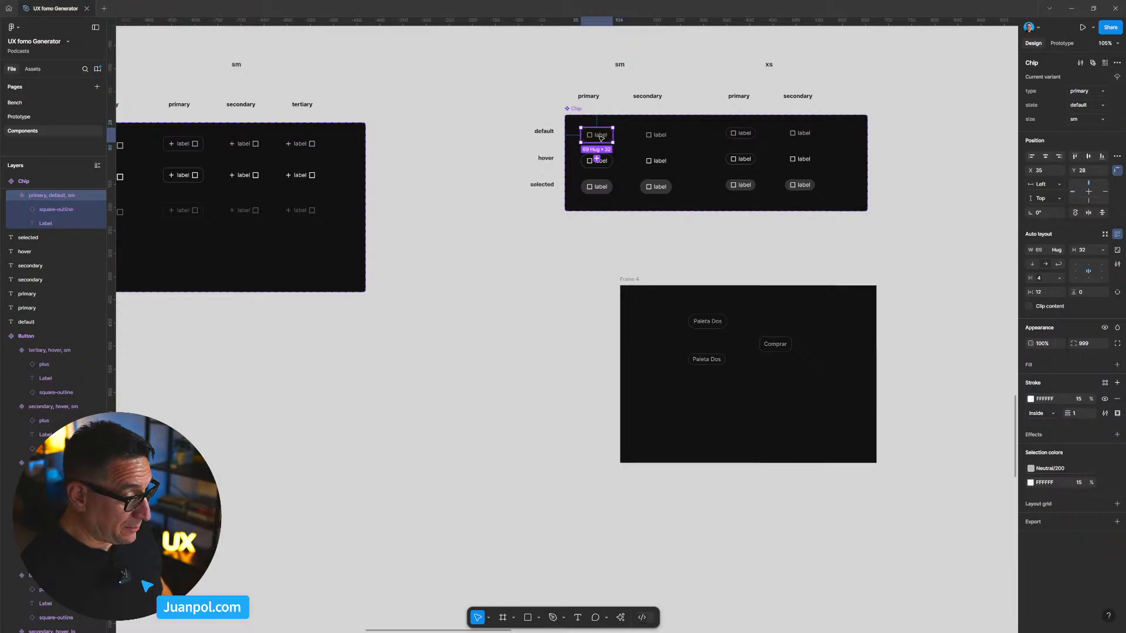
left_click_drag(472, 258, 671, 291)
left_click_drag(743, 293, 504, 202)
left_click(1043, 311)
type("12")
key("Return")
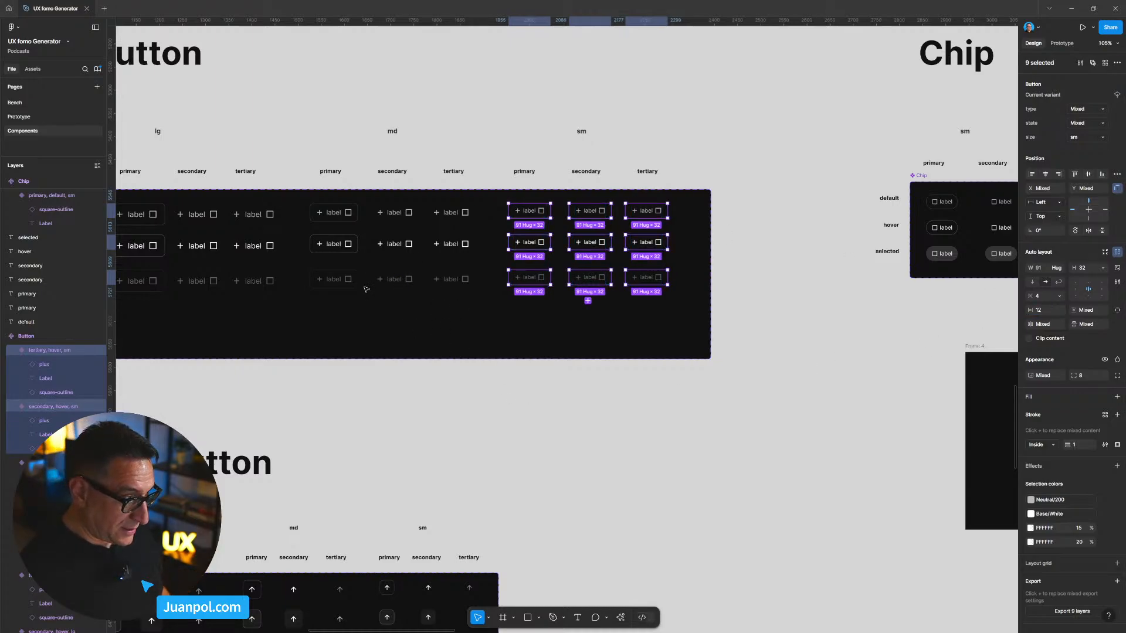
Step: Set the horizontal padding of the nine md variants in the Button component set to 14
left_click(345, 282)
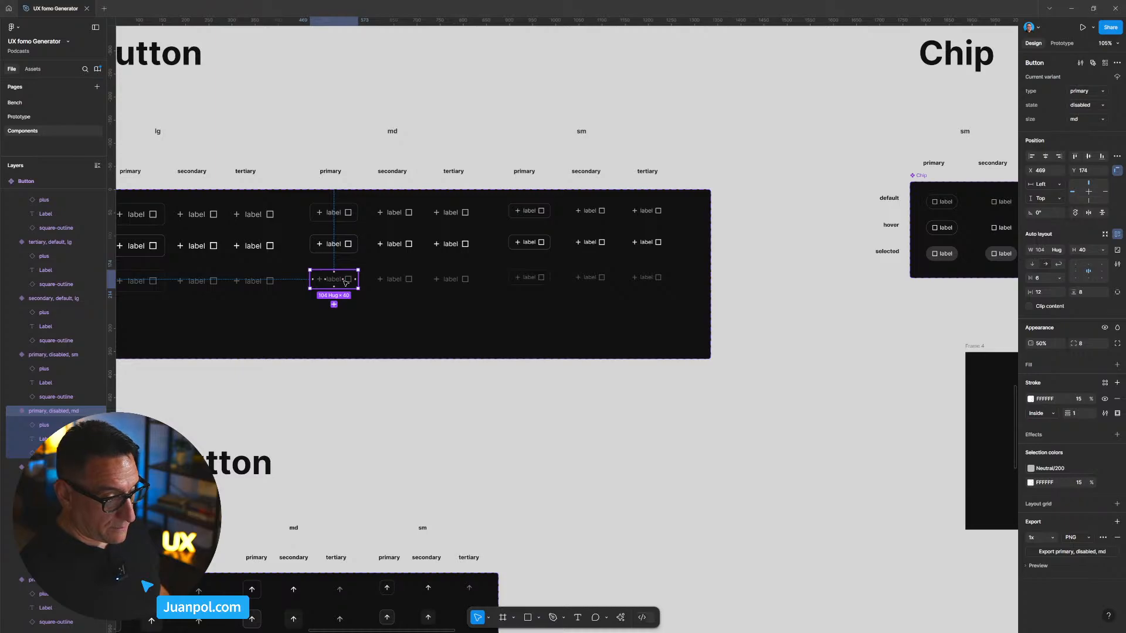
scroll(452, 410, "left", 4)
scroll(452, 411, "up", 1)
left_click_drag(608, 390, 428, 224)
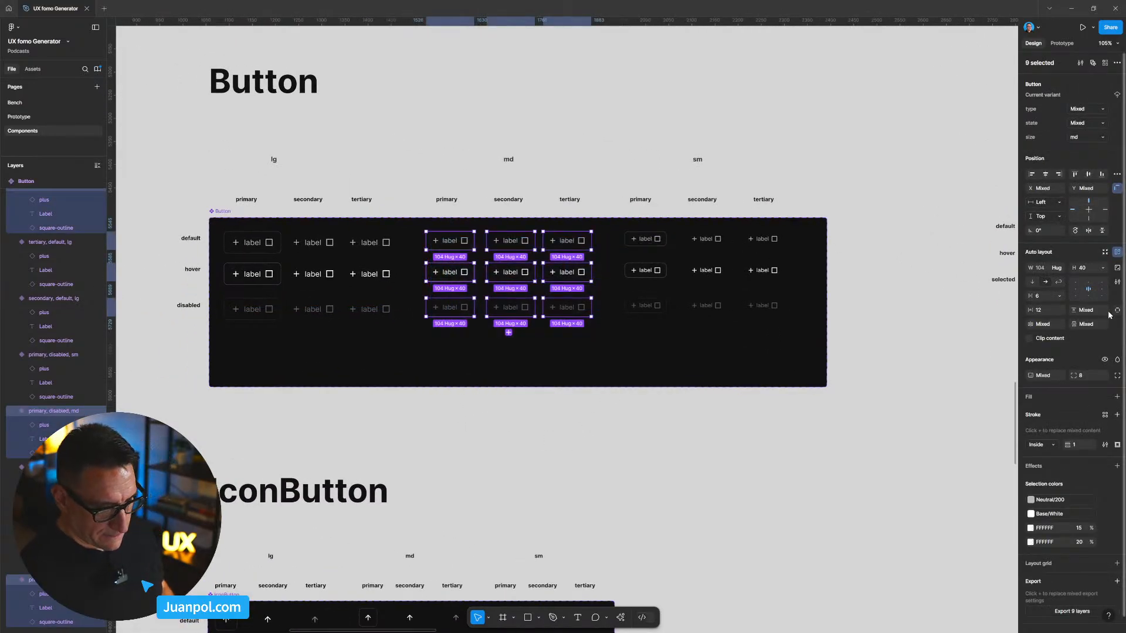
type("1")
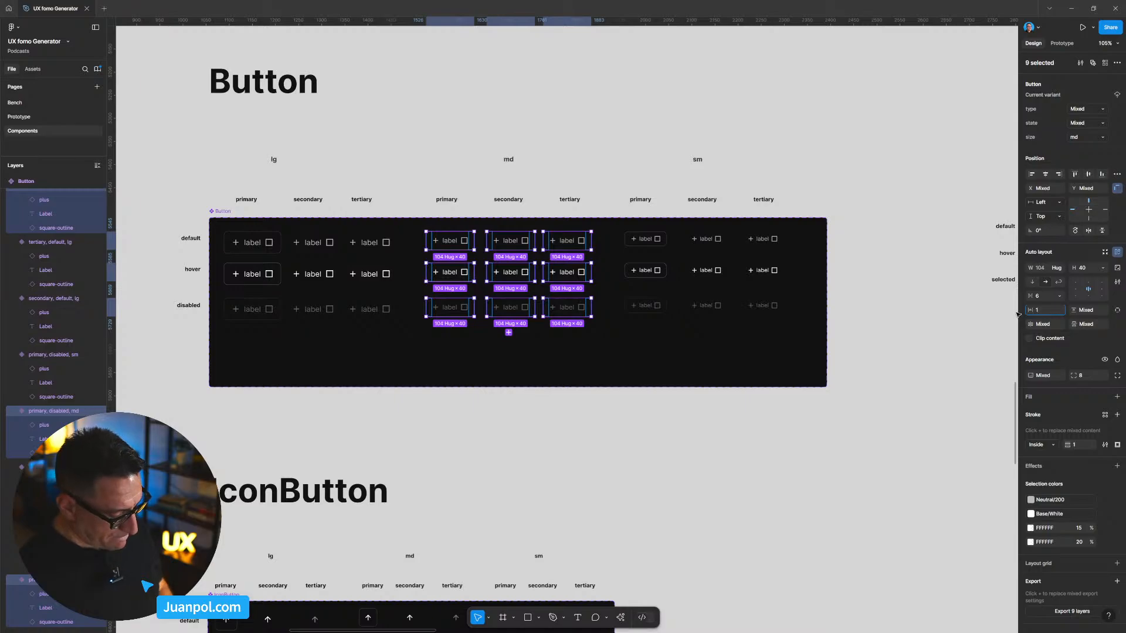
key("Return")
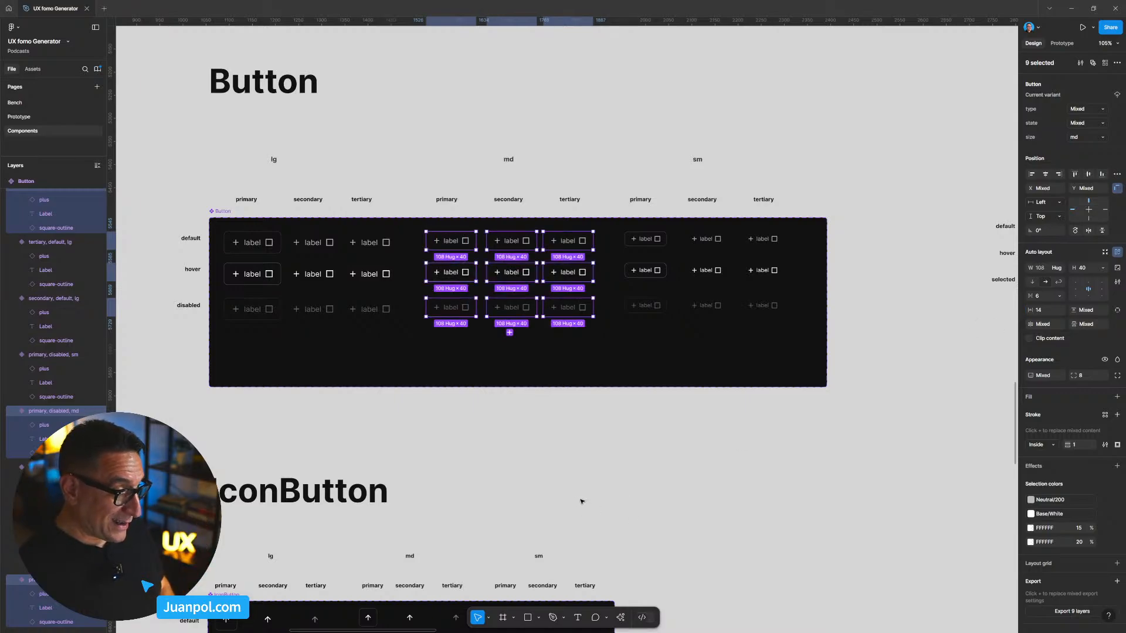
left_click(577, 495)
Step: Compare the horizontal padding of the lg, md and sm Button variants with that of the sm and xs Chip variants
scroll(776, 465, "left", 5)
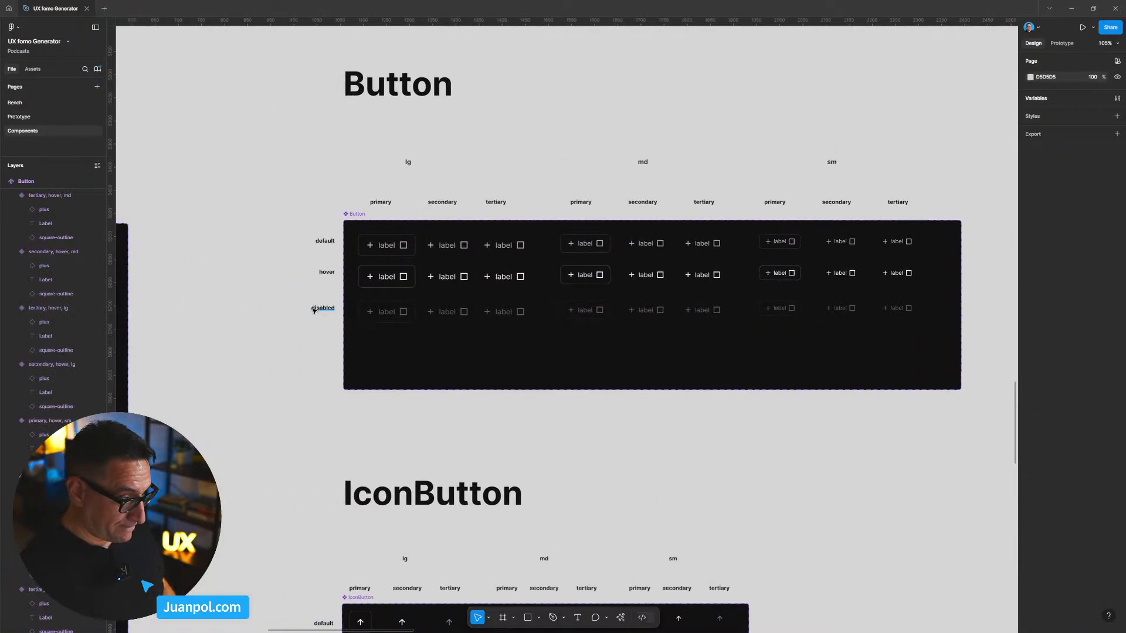
left_click(369, 313)
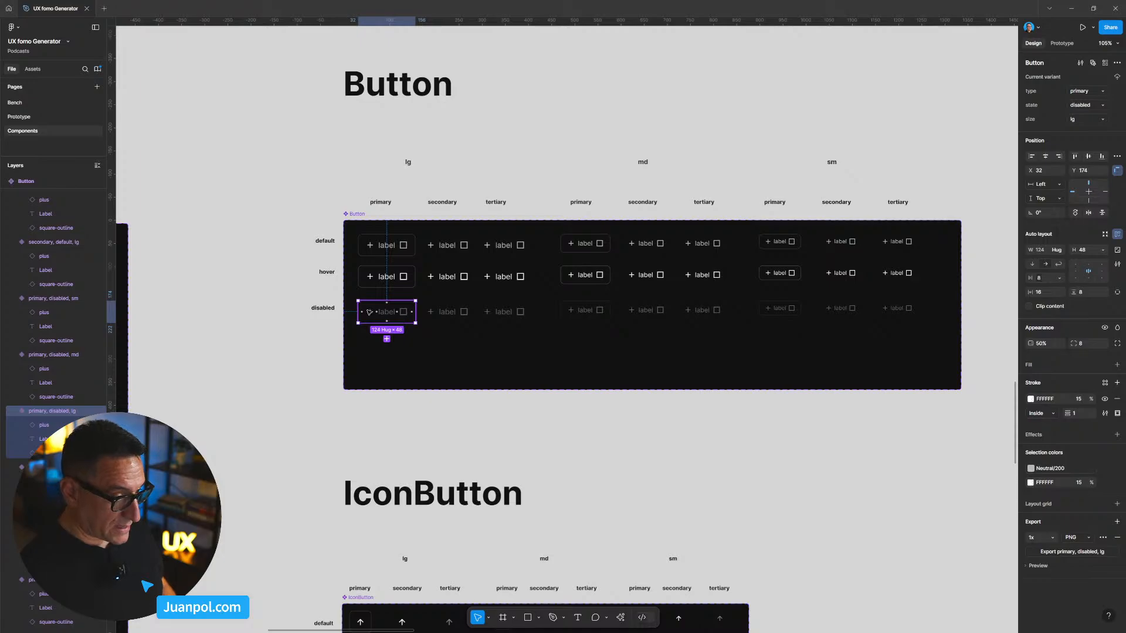
left_click(585, 317)
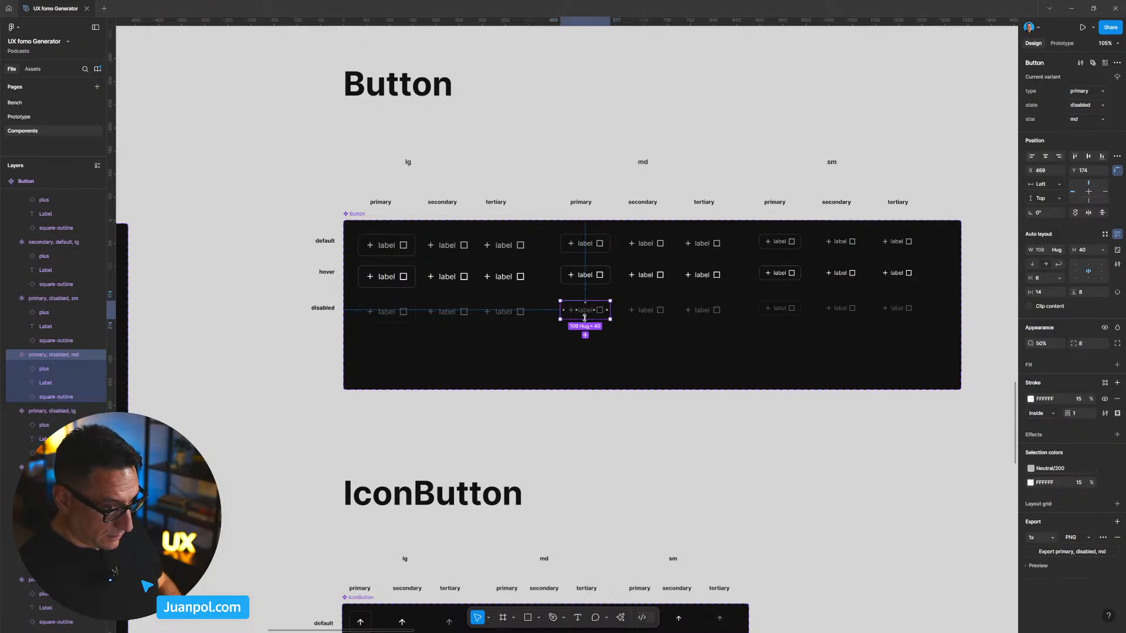
left_click(690, 481)
scroll(839, 468, "right", 10)
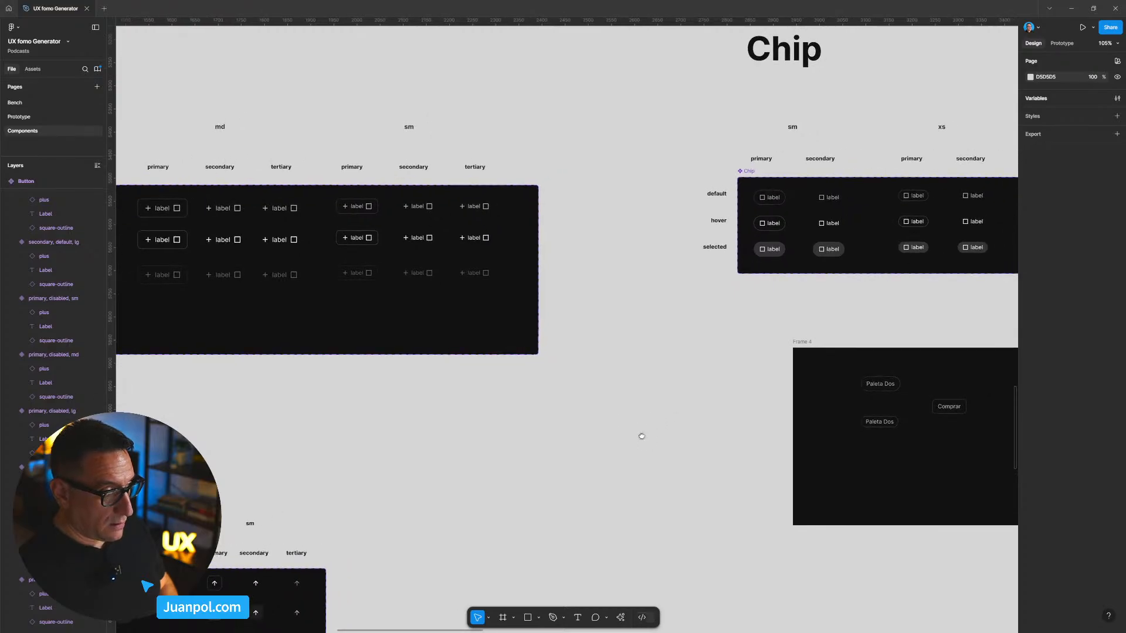
scroll(641, 436, "right", 4)
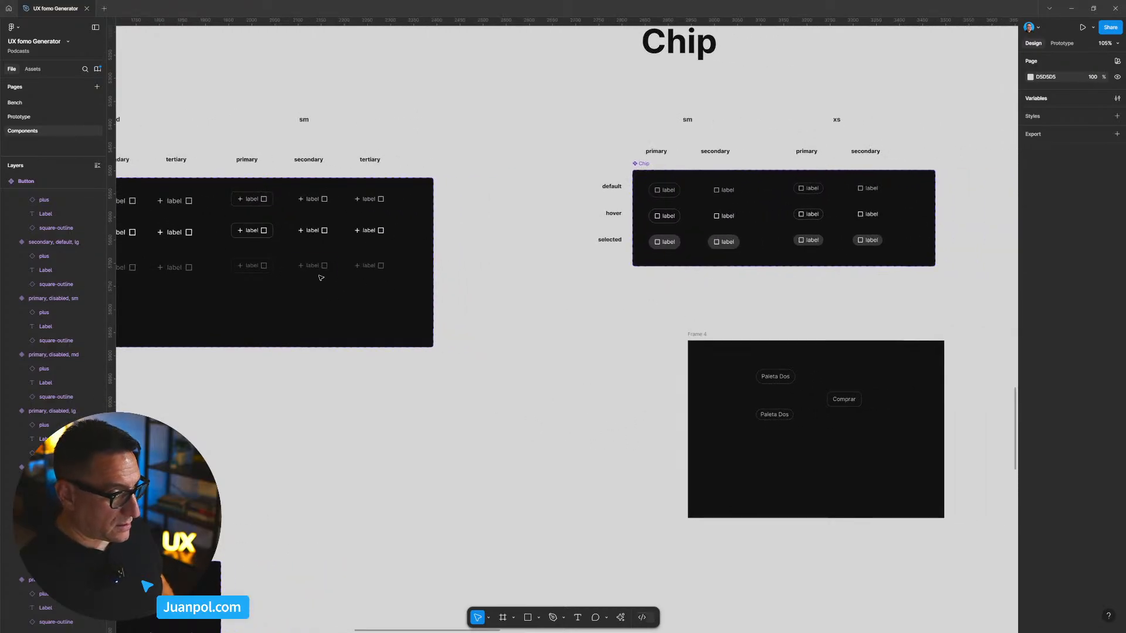
left_click(269, 235)
left_click(667, 222)
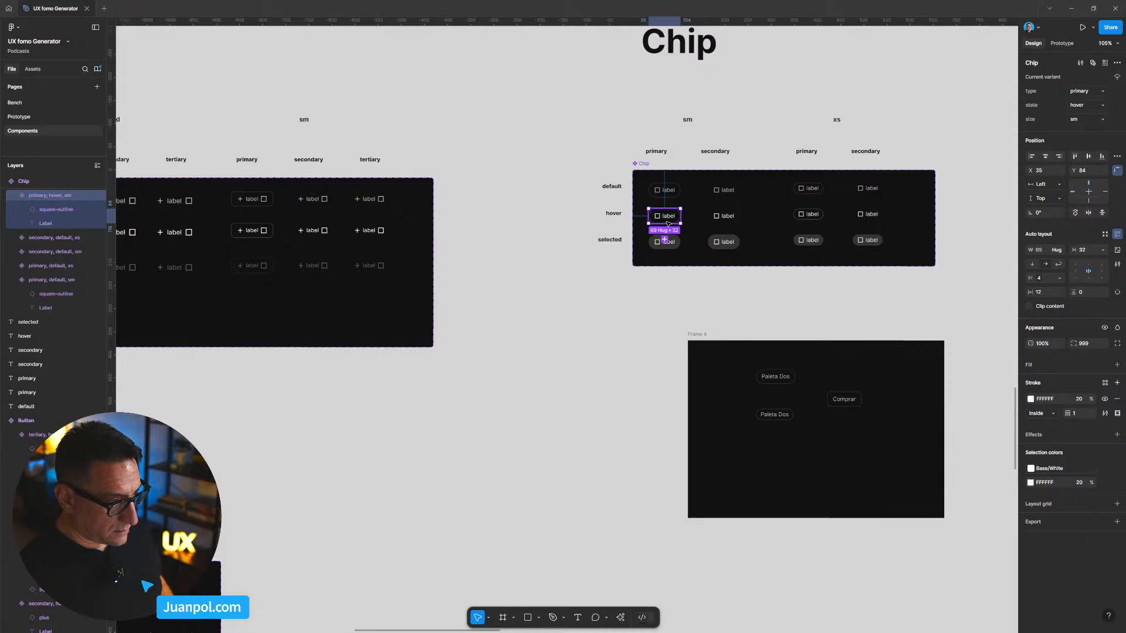
left_click(242, 230)
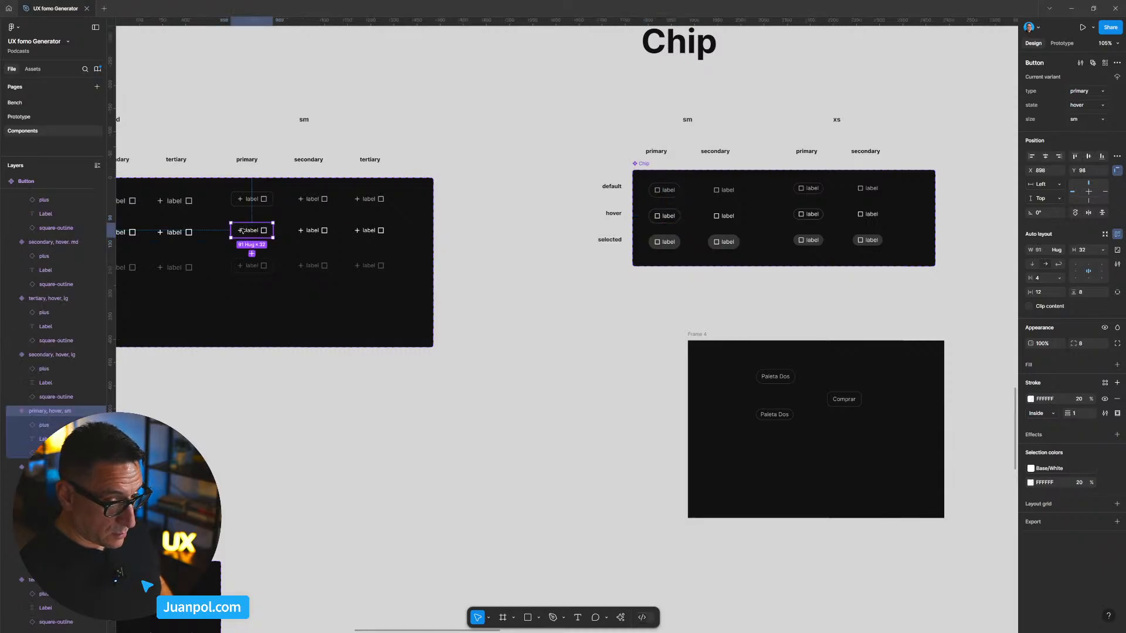
scroll(812, 304, "right", 1)
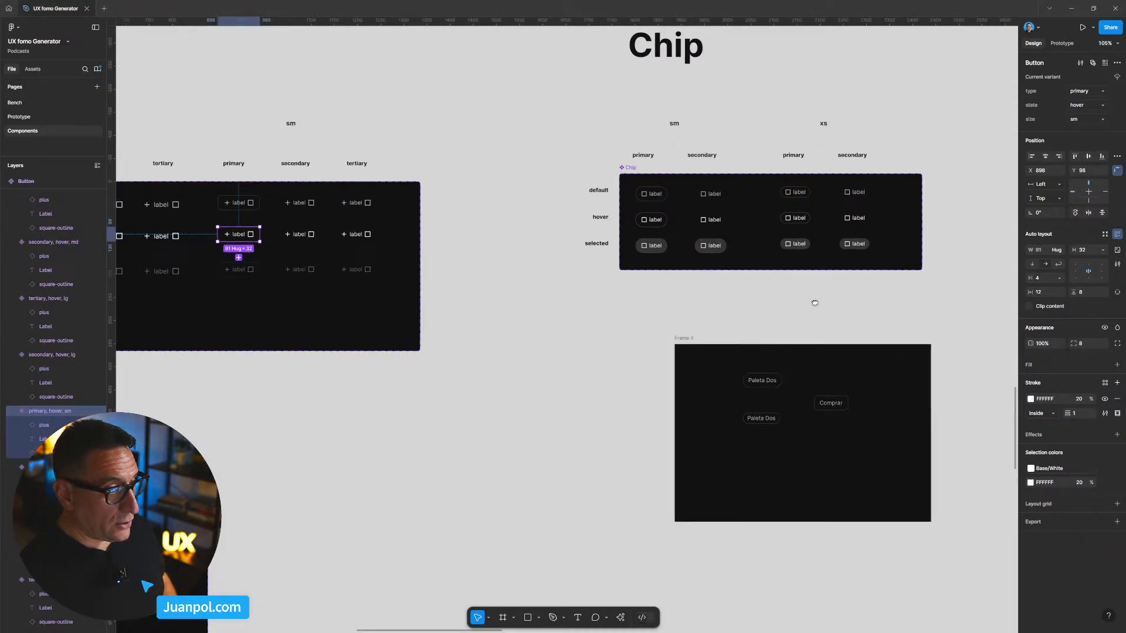
left_click(886, 308)
left_click_drag(888, 305, 757, 198)
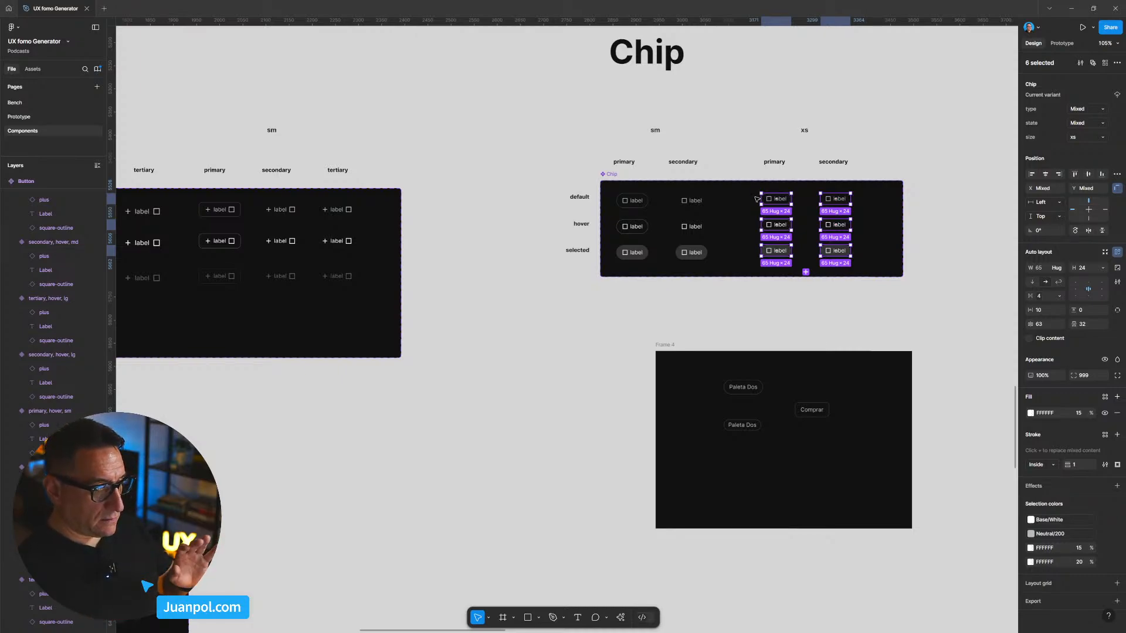
left_click(817, 311)
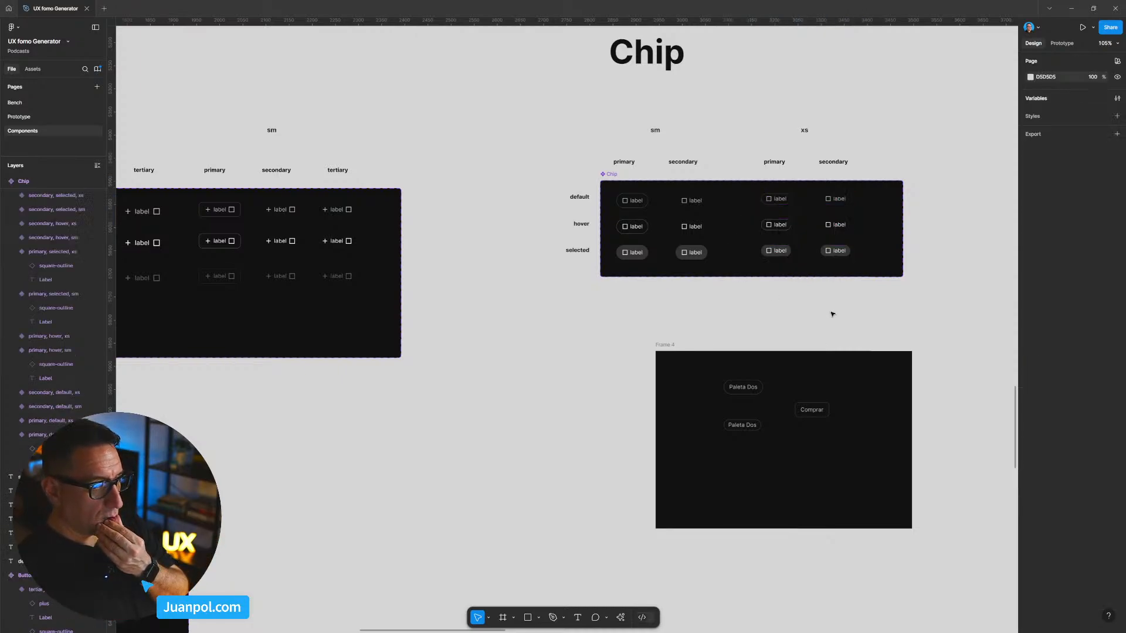
Step: Delete the test frame below the Chip component set, including its chip and button instances
left_click_drag(624, 329, 934, 569)
key("Delete")
scroll(935, 571, "down", 3)
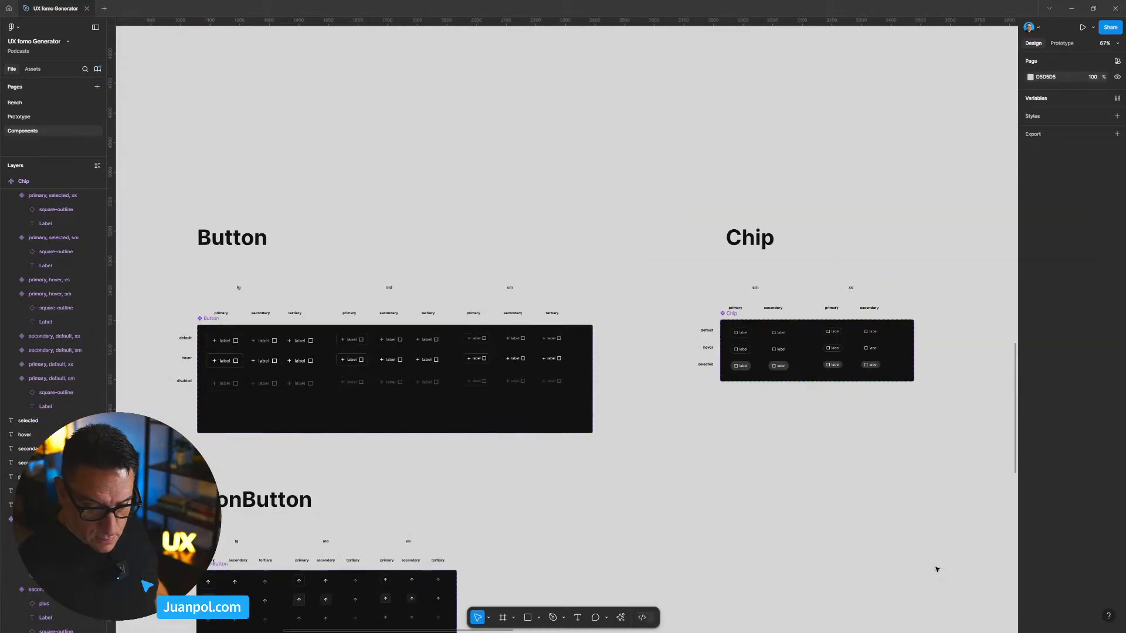
Step: Review the other component sets on the page, including _DropdownItem, Dropdown and TextInput
scroll(939, 547, "down", 5)
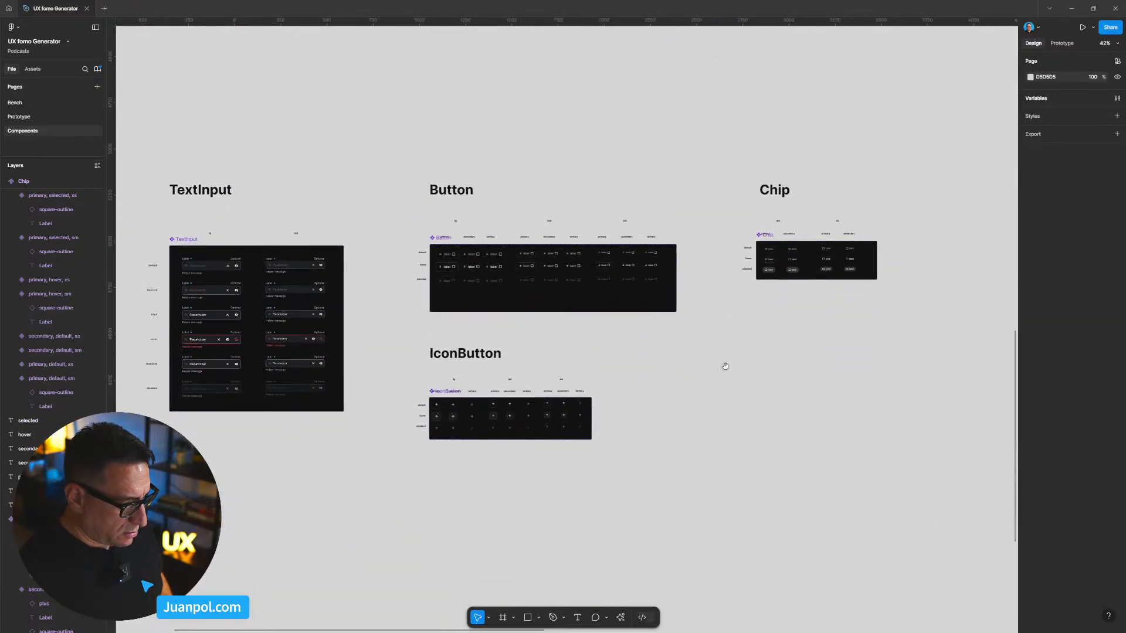
scroll(736, 429, "up", 5)
scroll(686, 222, "up", 3)
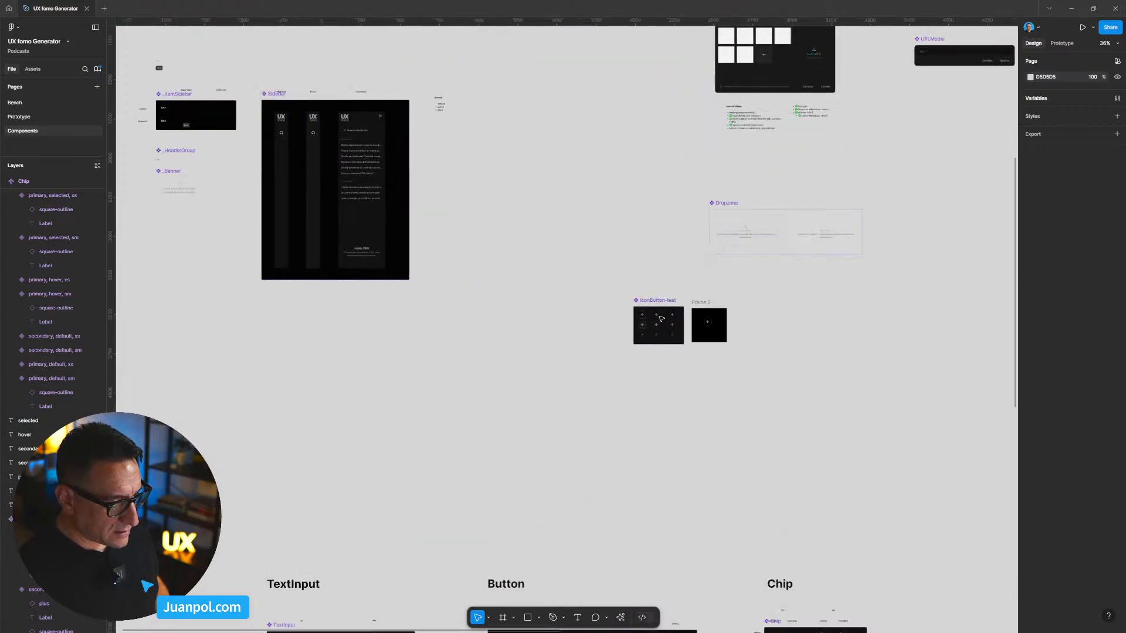
scroll(686, 223, "up", 8)
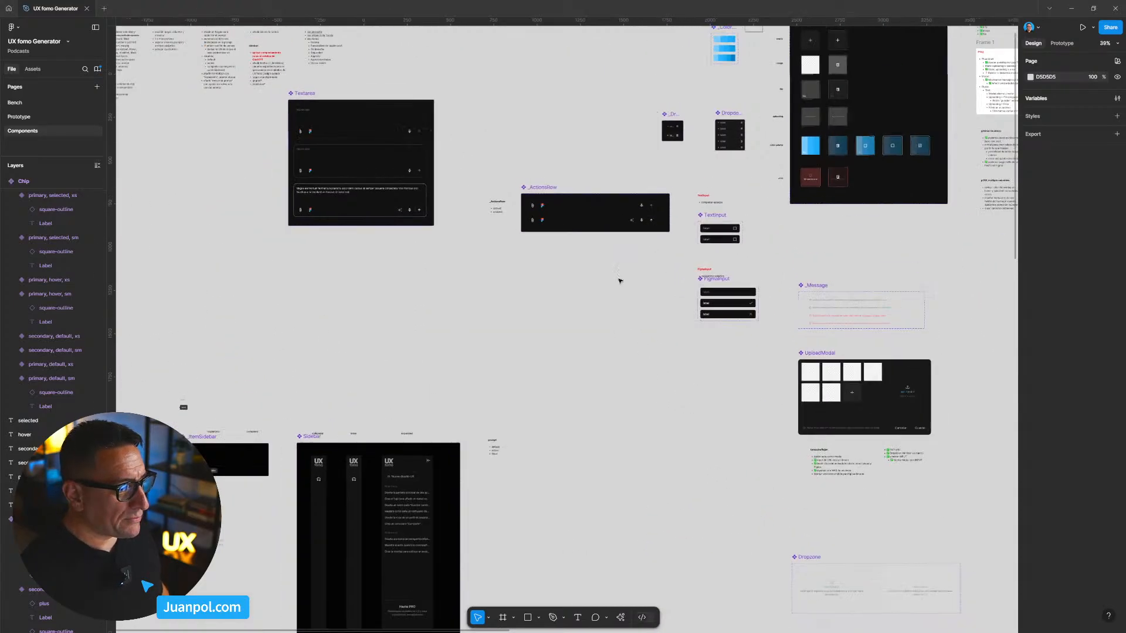
scroll(674, 261, "up", 10)
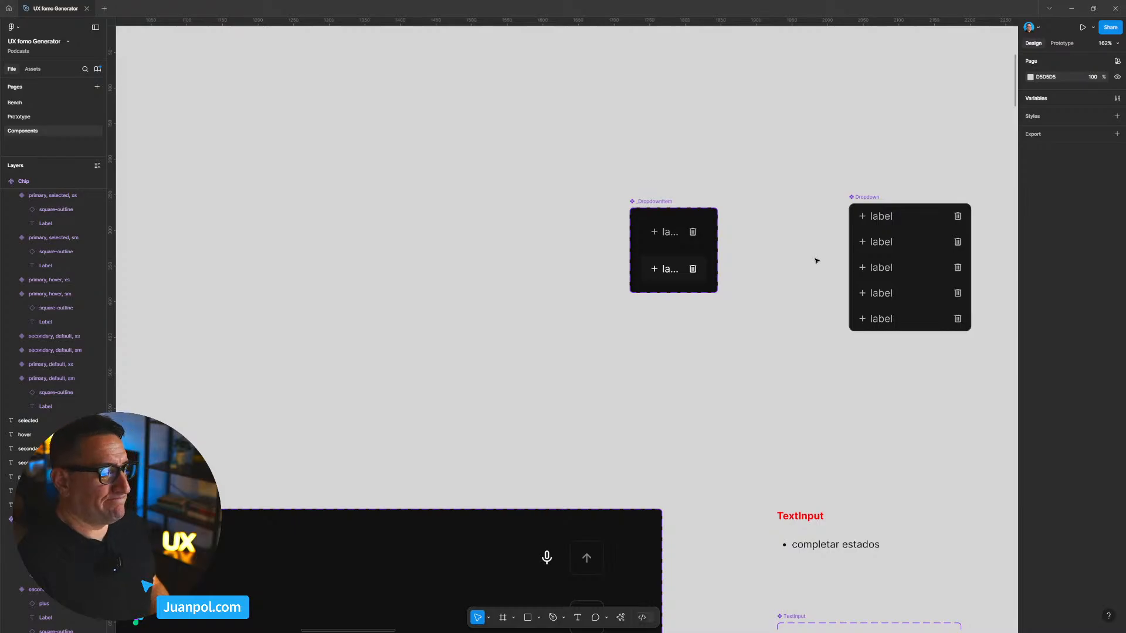
scroll(786, 310, "down", 5)
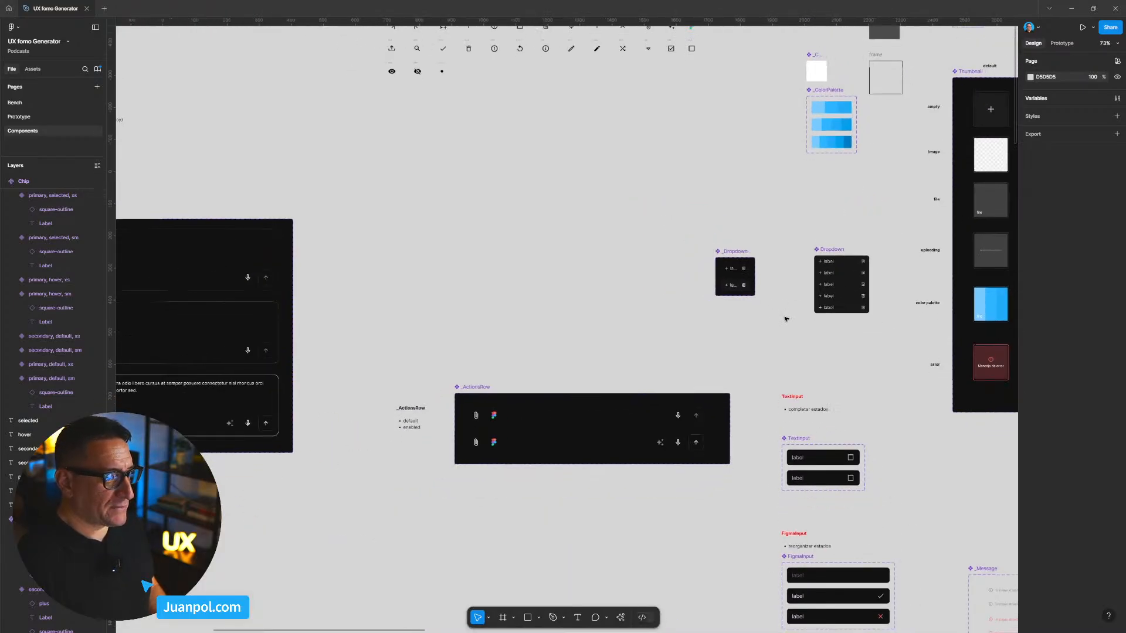
scroll(786, 319, "down", 4)
left_click_drag(731, 372, 702, 279)
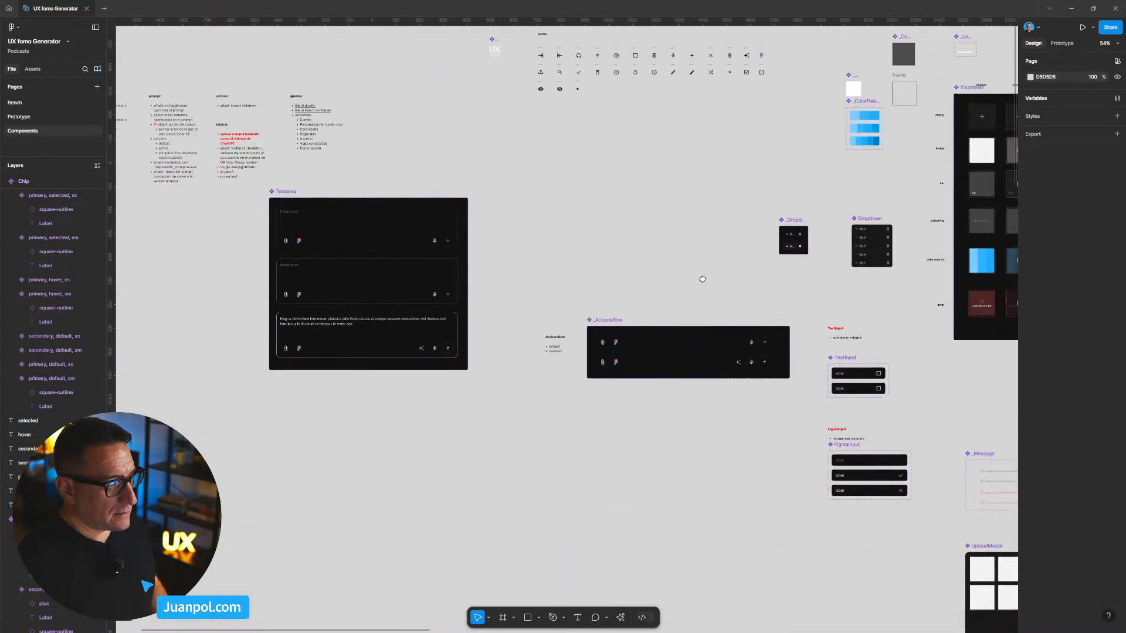
Step: Inspect the additions frame in the default variant of _ActionsRow and compare it with the Textarea variants
scroll(610, 343, "up", 5)
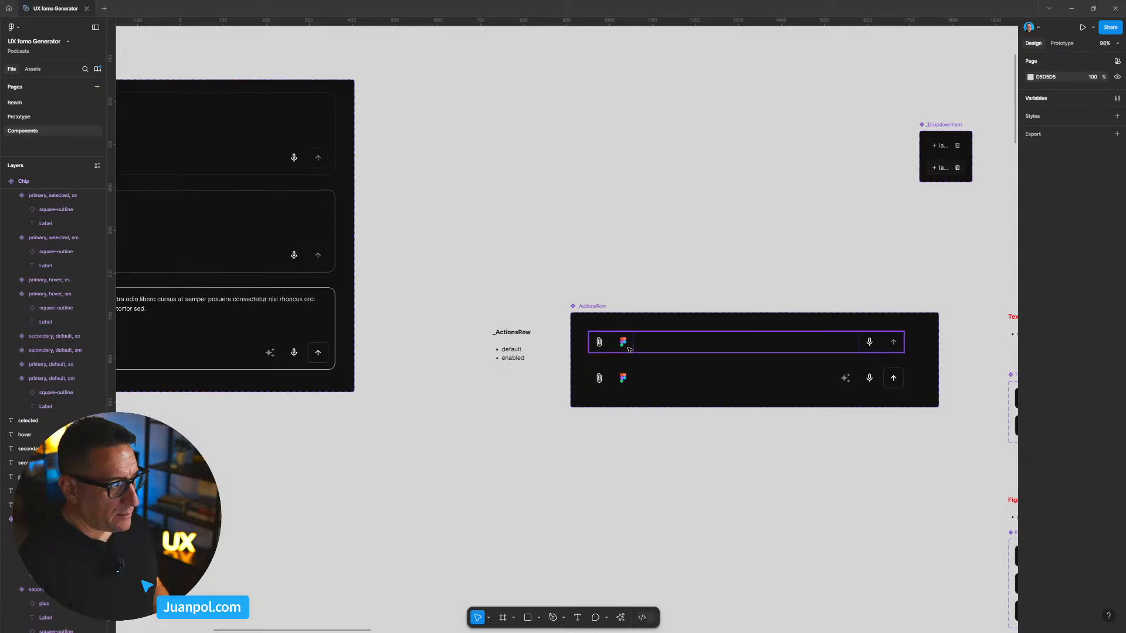
left_click(630, 350)
left_click(630, 350)
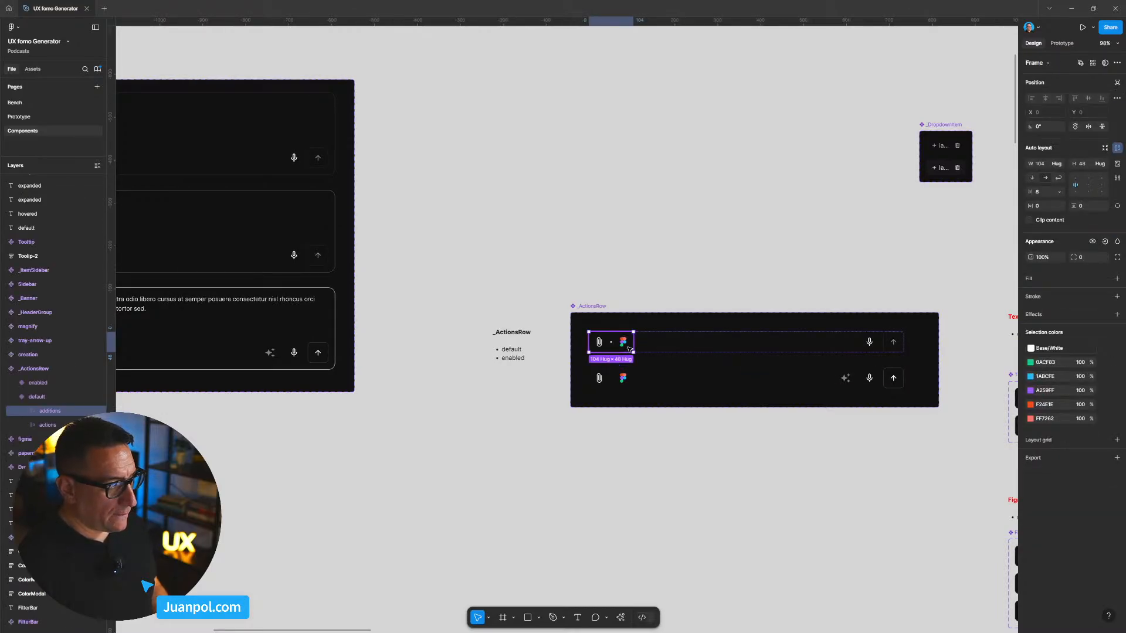
scroll(720, 339, "down", 3)
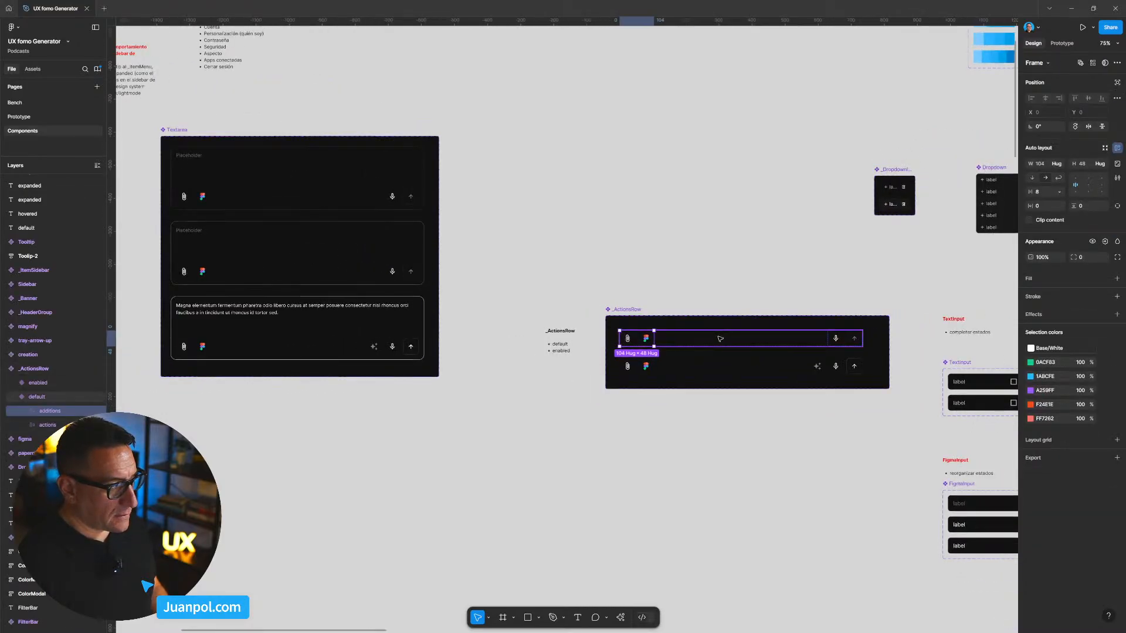
scroll(721, 339, "down", 5)
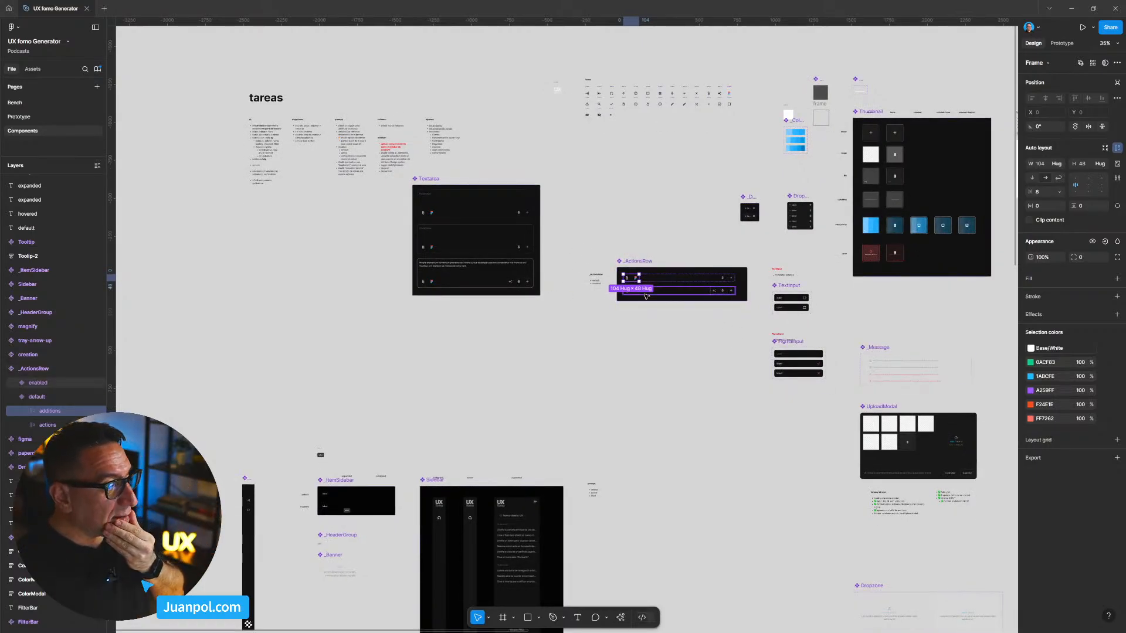
Step: Move the _ActionsRow component set and its state note down the page, out of the group around TextInput and Dropdown
scroll(649, 293, "down", 2)
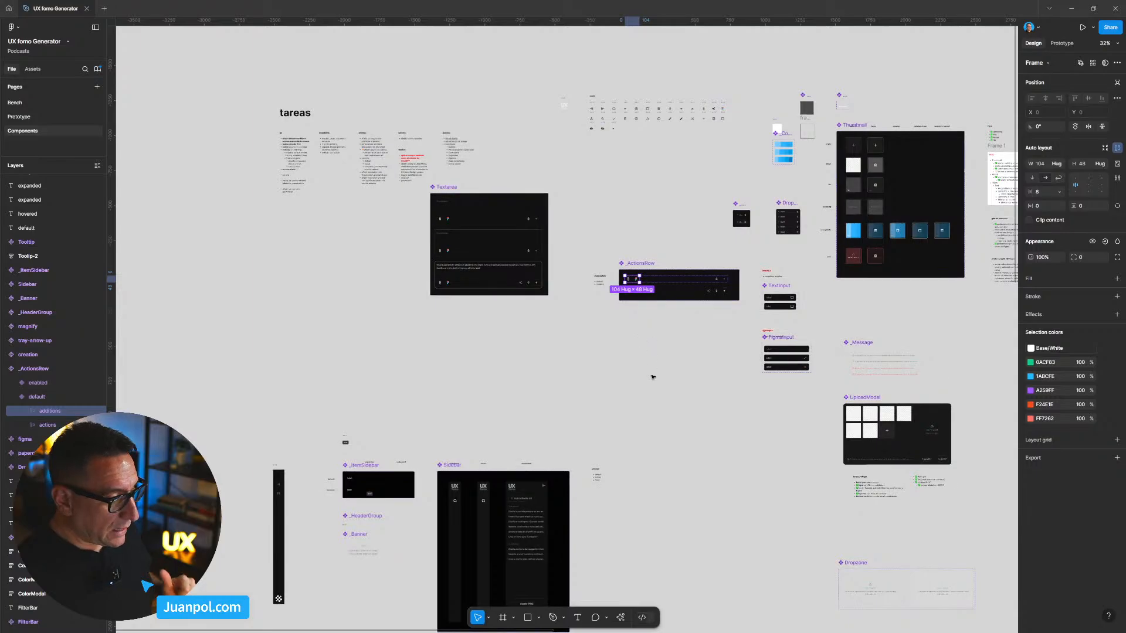
scroll(710, 433, "down", 5)
left_click(614, 112)
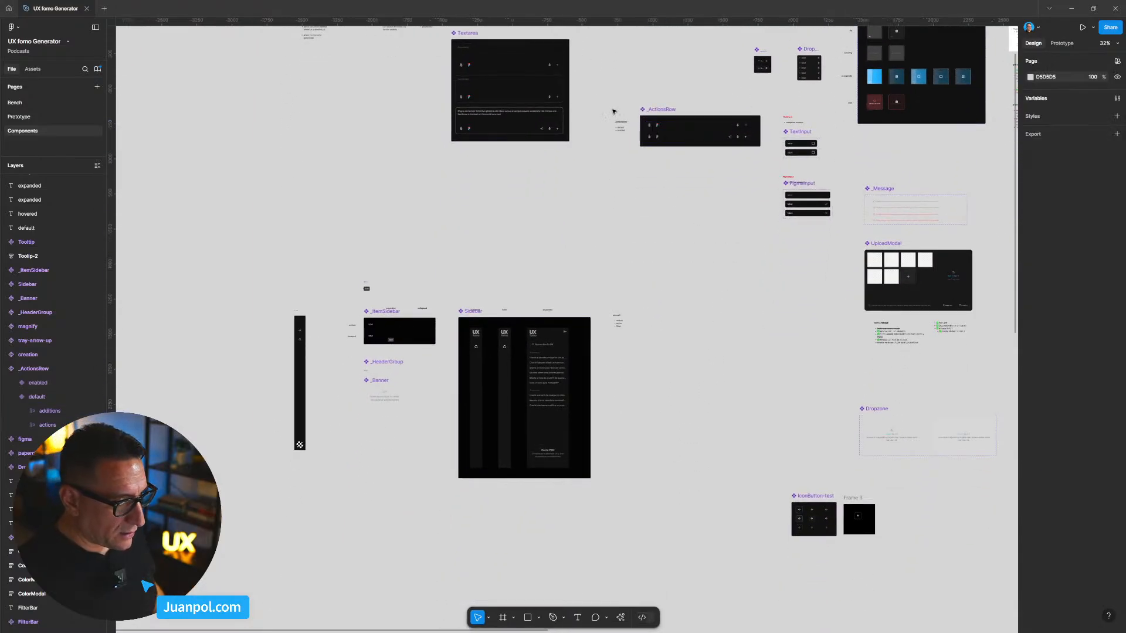
left_click_drag(593, 88, 774, 169)
left_click_drag(723, 141, 726, 515)
scroll(698, 264, "down", 10)
Step: Shift the Textarea test group and the TextInput, Button, IconButton and Chip group down to free space on the page
scroll(691, 235, "down", 5)
left_click_drag(822, 524, 555, 329)
left_click_drag(626, 371, 623, 473)
left_click_drag(919, 346, 604, 215)
left_click_drag(643, 261, 643, 306)
left_click(709, 136)
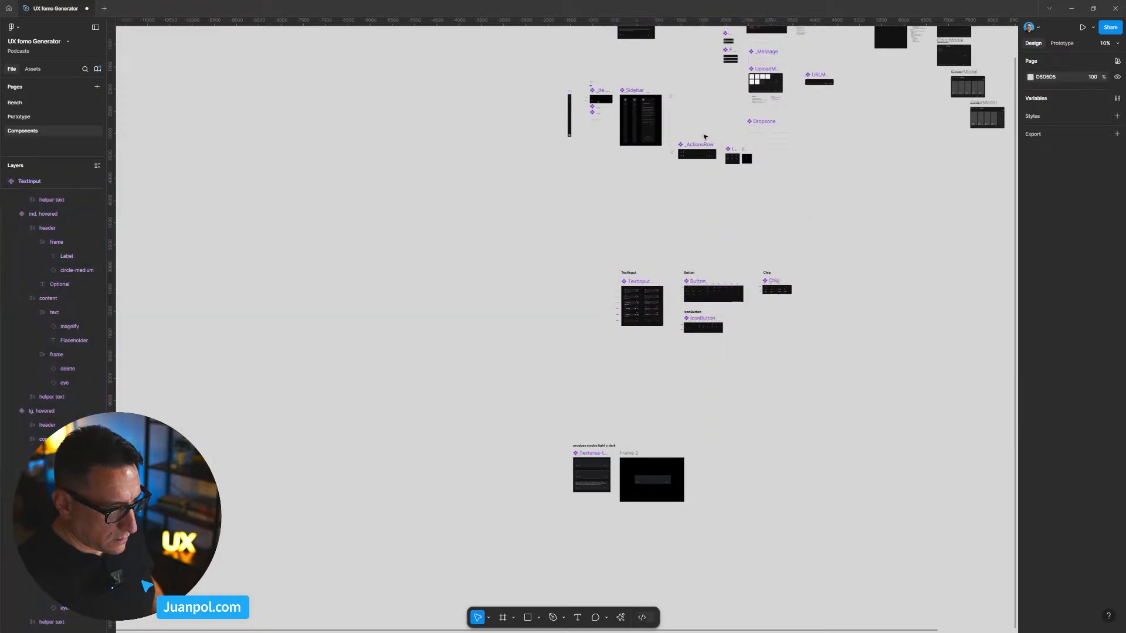
Step: Move the _ActionsRow set with its note beneath the IconButton set, and lower the Textarea test group and Frame 2
left_click_drag(668, 134, 726, 400)
scroll(757, 418, "down", 3)
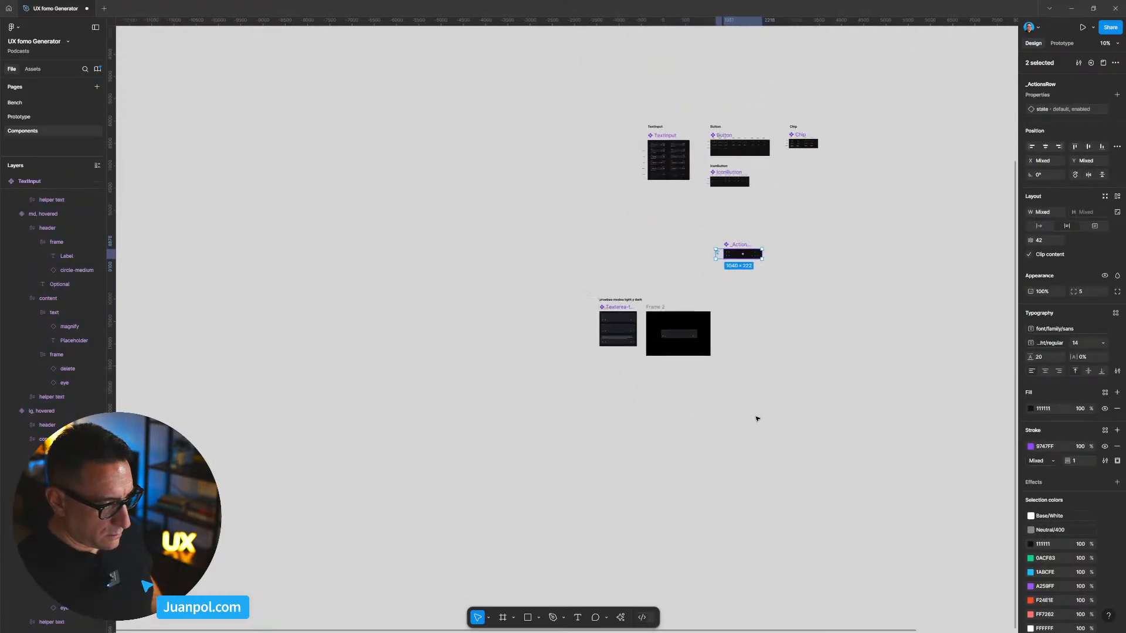
left_click_drag(589, 279, 756, 417)
left_click_drag(667, 312, 666, 382)
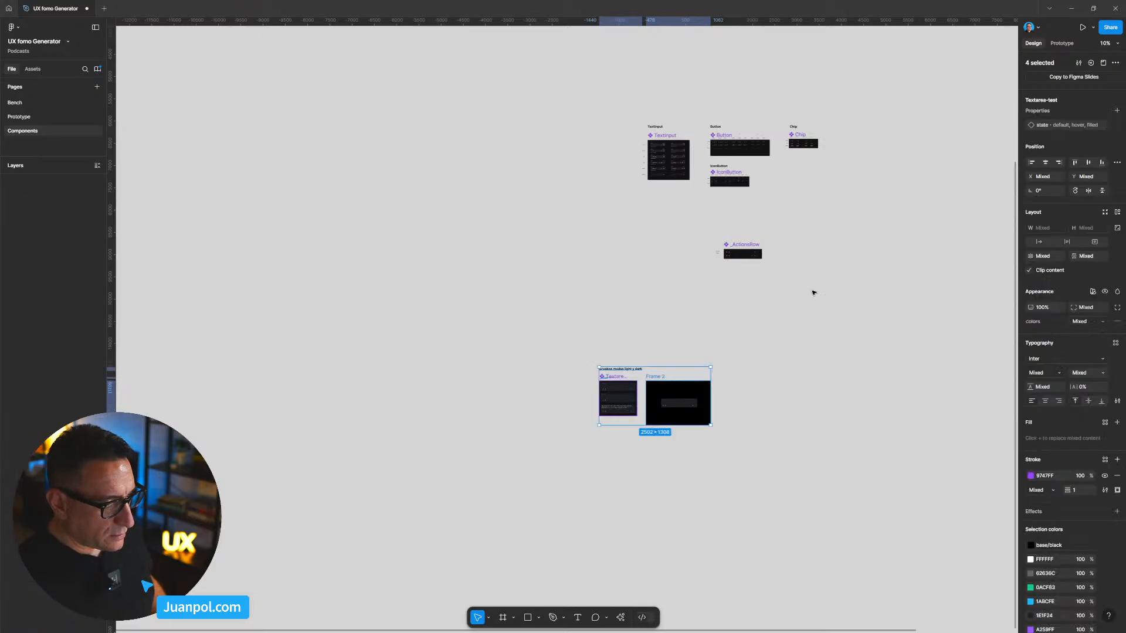
Step: Duplicate the IconButton heading above the _ActionsRow component set and change its text to "_ActionsRow"
scroll(814, 292, "up", 5)
left_click(822, 395)
left_click_drag(671, 170, 671, 304)
scroll(689, 328, "up", 4)
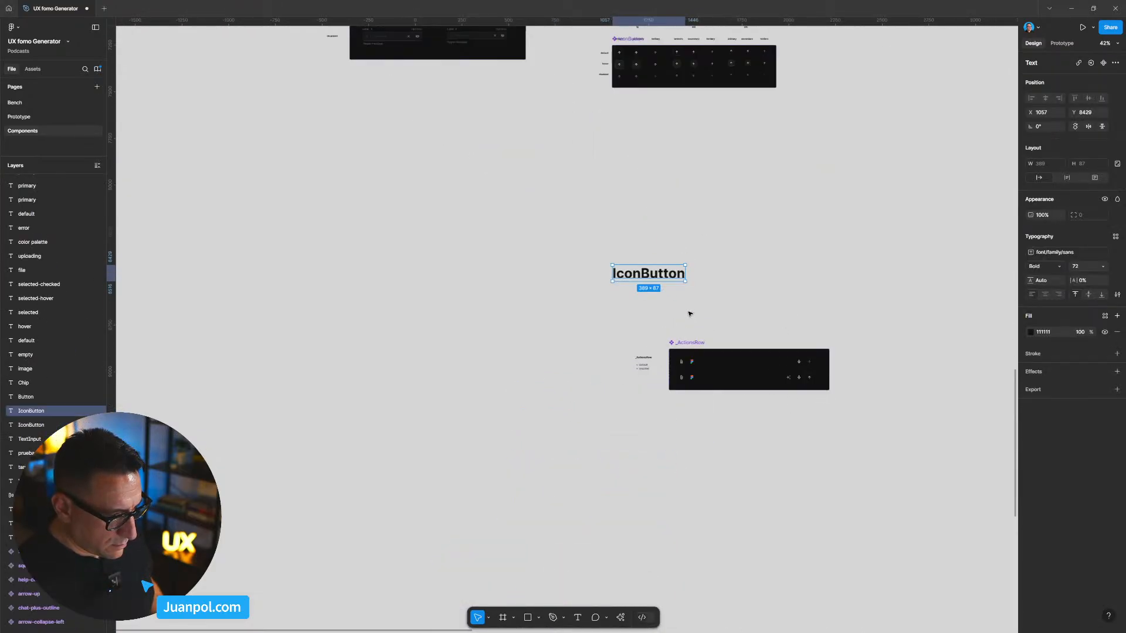
left_click(695, 342)
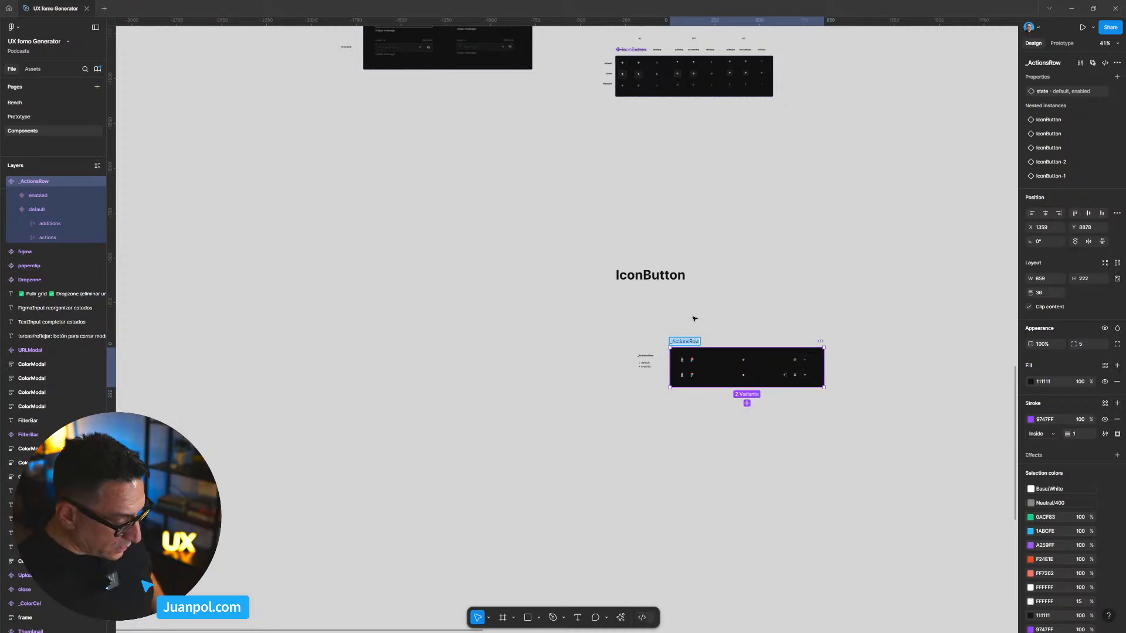
double_click(641, 282)
type("_ActionsRow")
key("Escape")
Step: Align the _ActionsRow component set and note under the new heading, and move the note farther away from the set
left_click_drag(616, 329, 640, 321)
scroll(587, 346, "up", 5)
left_click(566, 364)
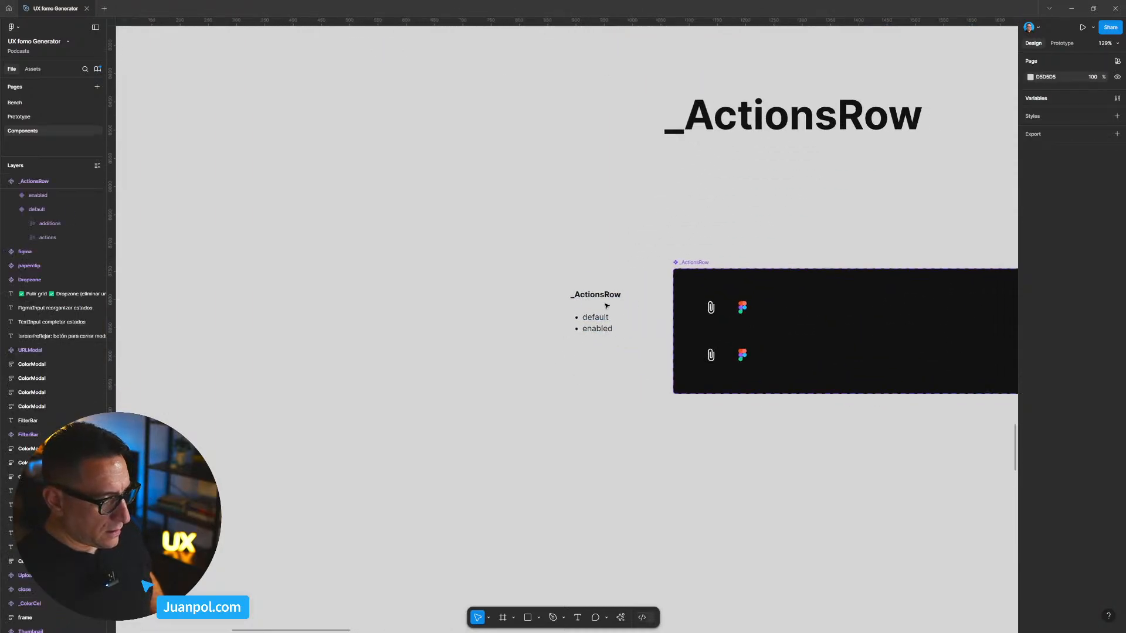
left_click(606, 303)
left_click_drag(606, 303, 478, 296)
Step: Copy the hover and disabled labels from the IconButton set and line them up with the two _ActionsRow variants
scroll(477, 297, "down", 5)
scroll(587, 235, "up", 2)
scroll(586, 235, "left", 3)
left_click_drag(598, 111, 610, 369)
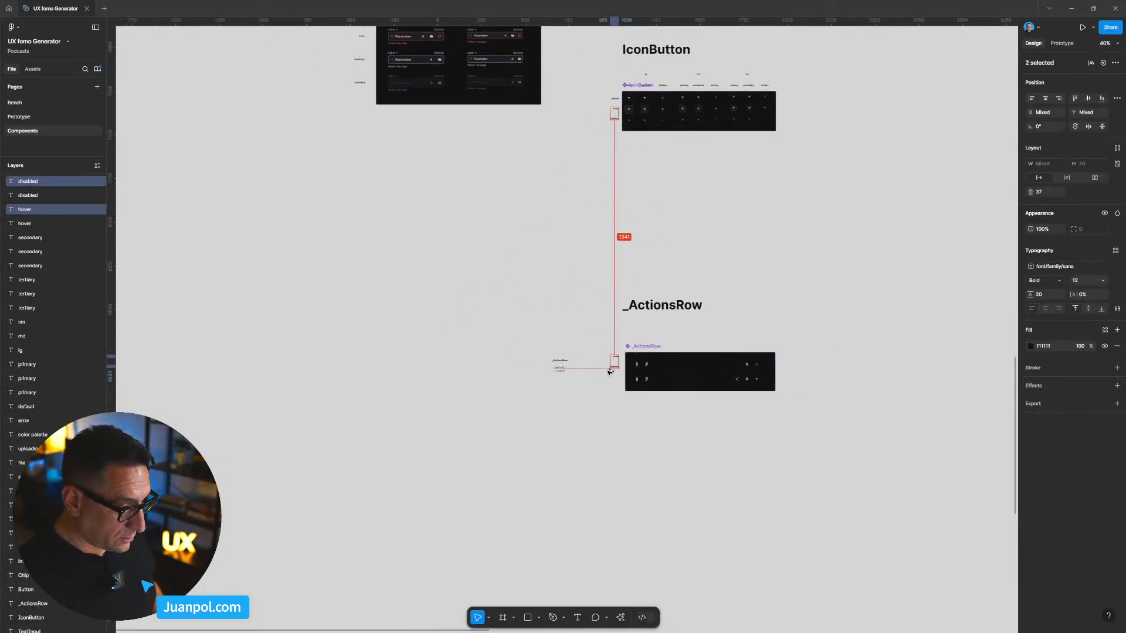
scroll(610, 372, "up", 5)
left_click(642, 368)
left_click(628, 342)
left_click_drag(628, 342, 633, 362)
left_click_drag(634, 312, 634, 318)
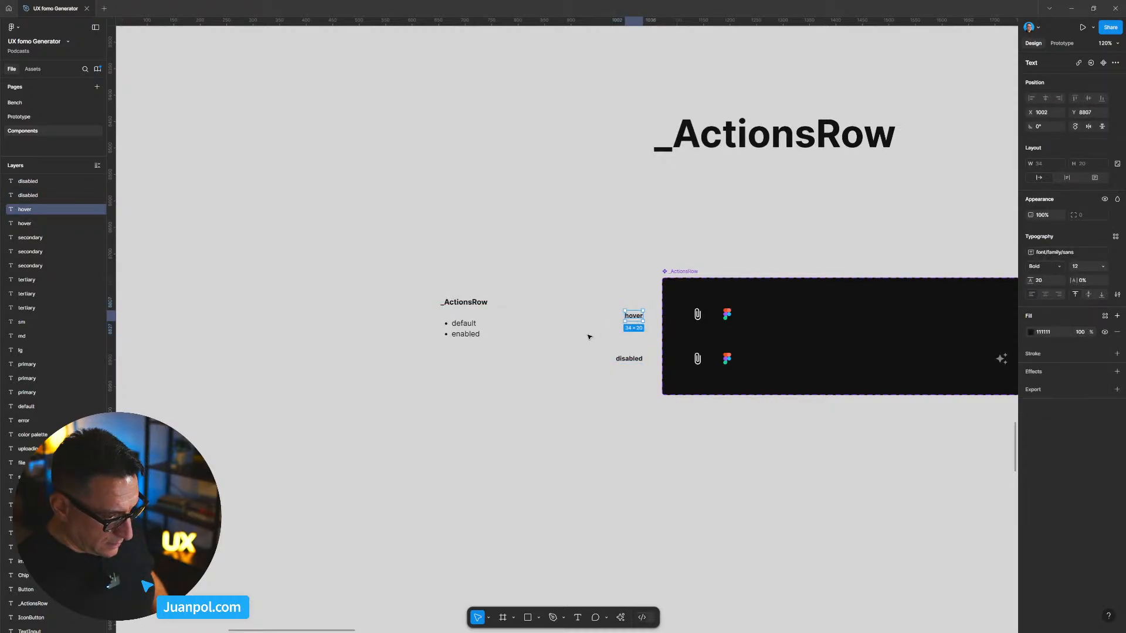
Step: Change the copied labels beside the _ActionsRow variants to "default" and "enabled"
double_click(623, 319)
type("default")
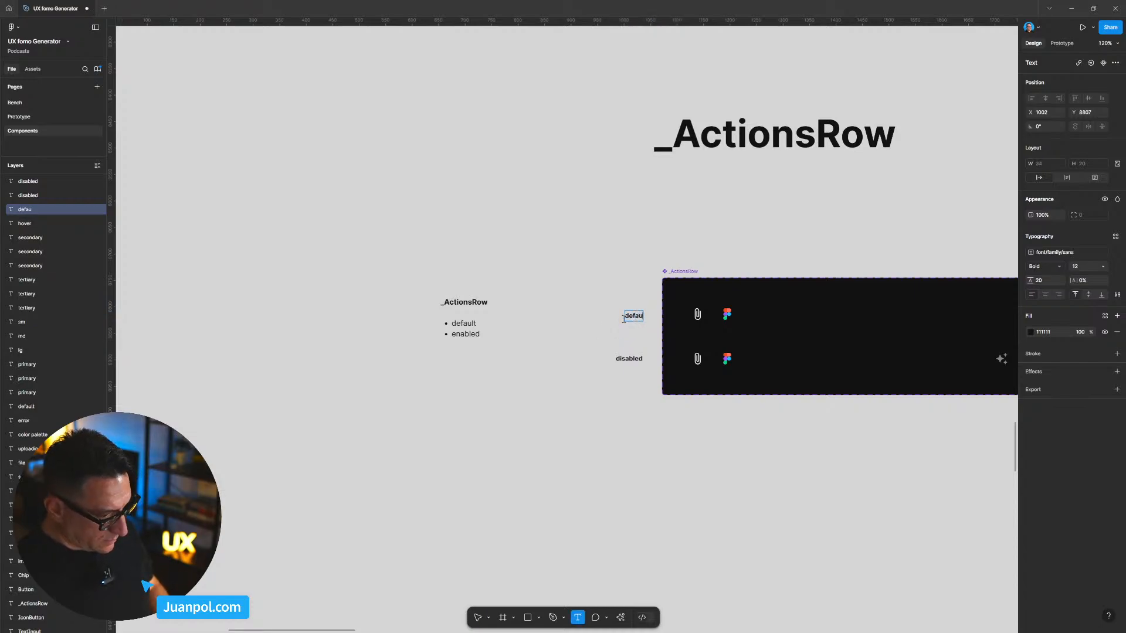
double_click(634, 357)
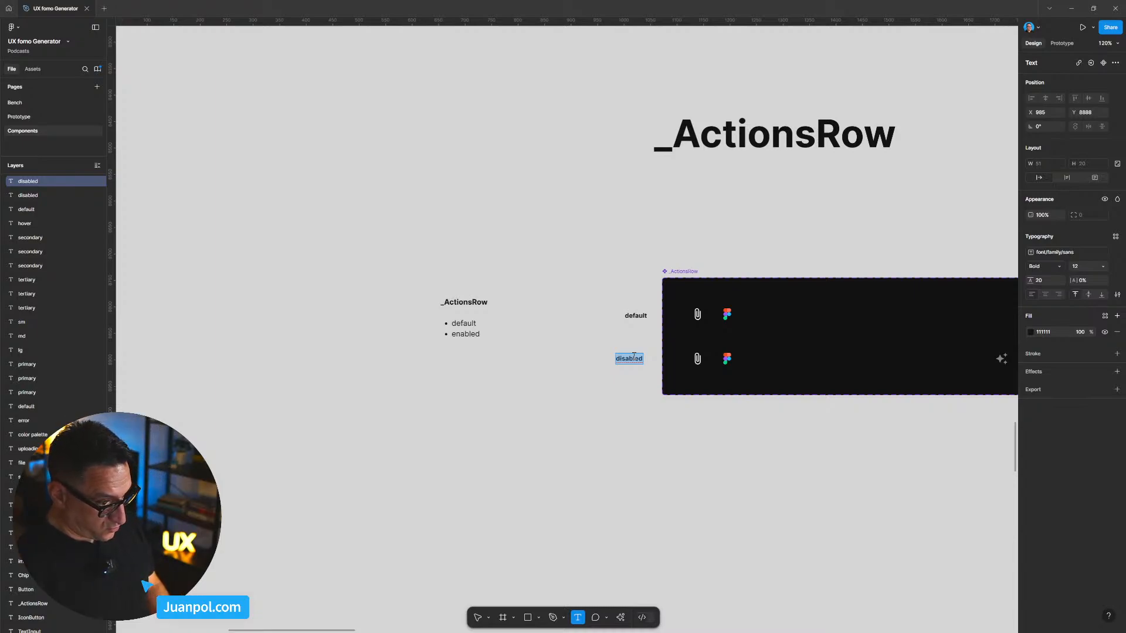
type("enabled")
left_click(609, 414)
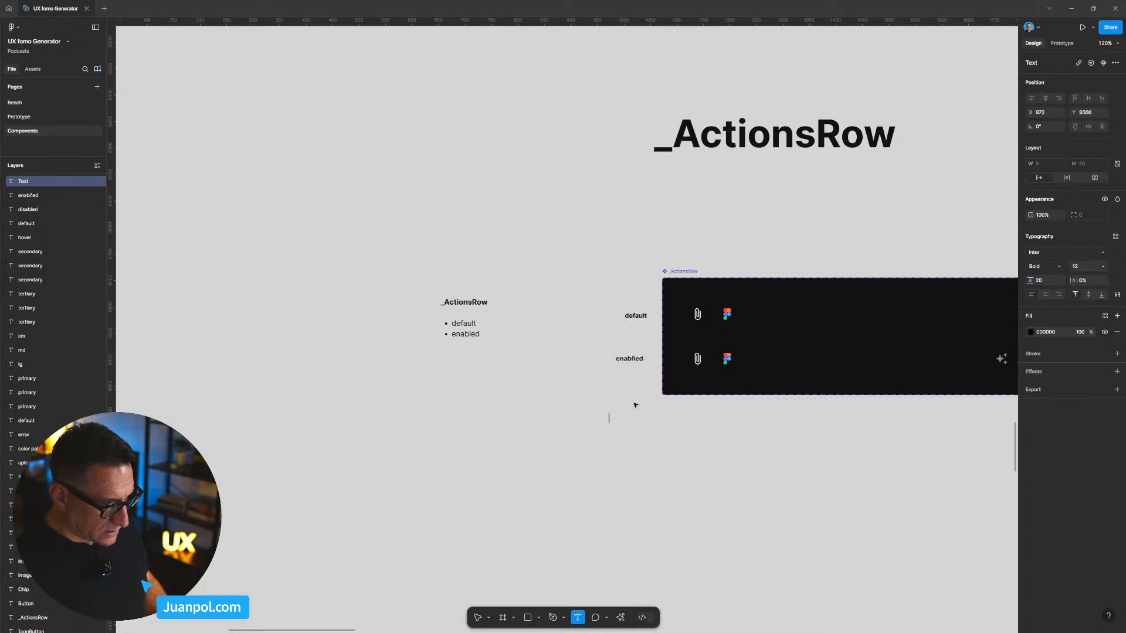
key("Escape")
Step: Right-align the two state labels and delete the _ActionsRow note listing the states
left_click_drag(599, 290, 638, 397)
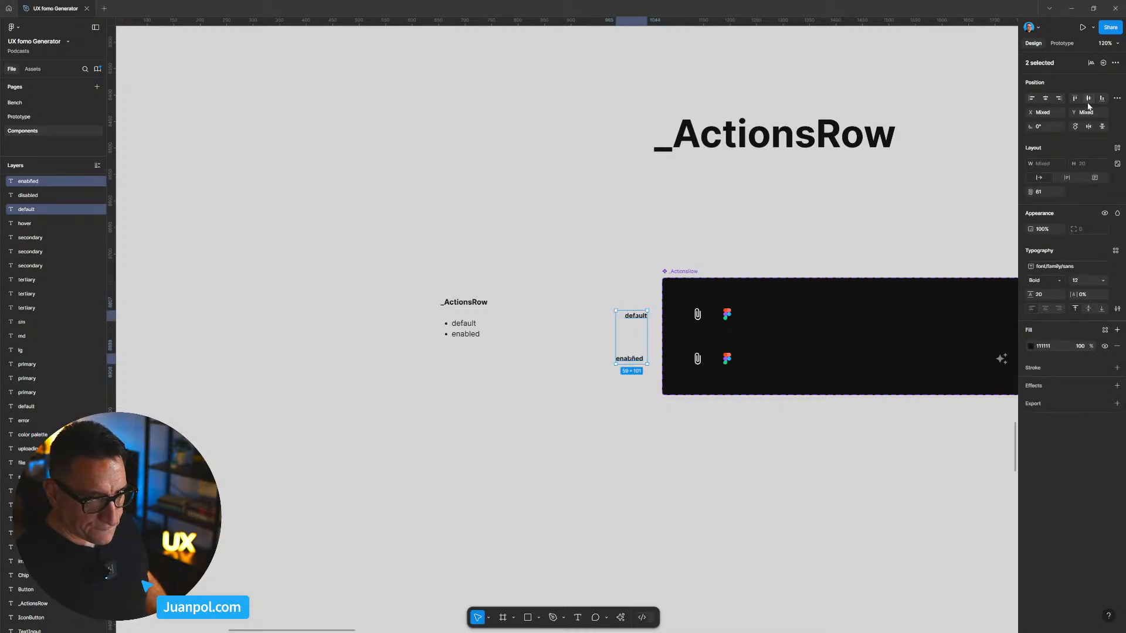
left_click(1059, 98)
left_click_drag(405, 280, 507, 370)
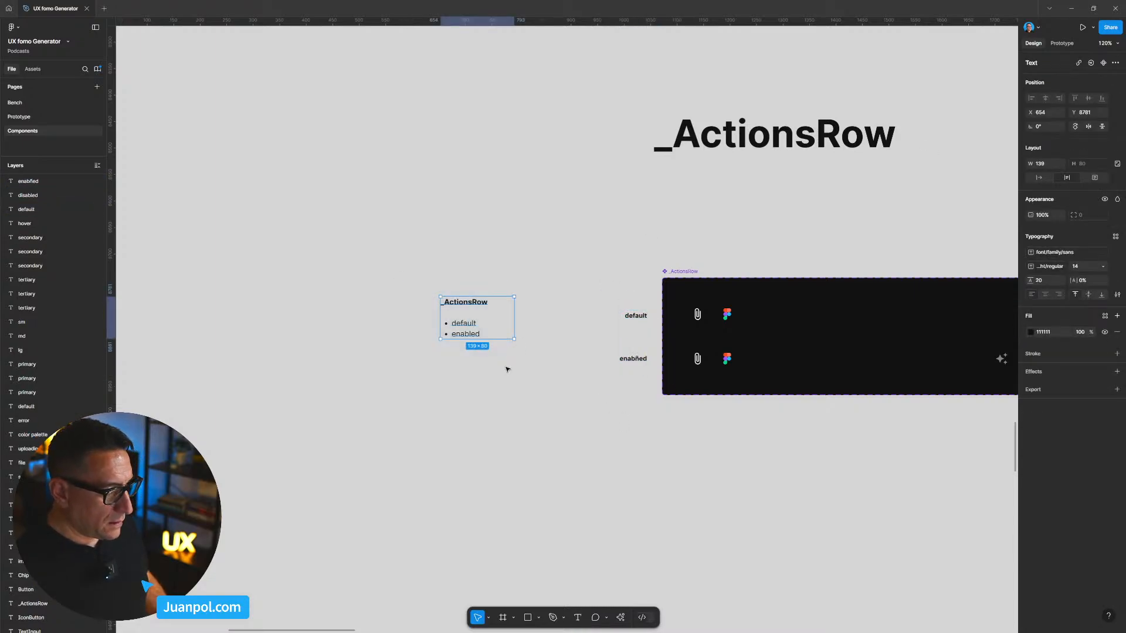
key("Delete")
scroll(510, 305, "right", 5)
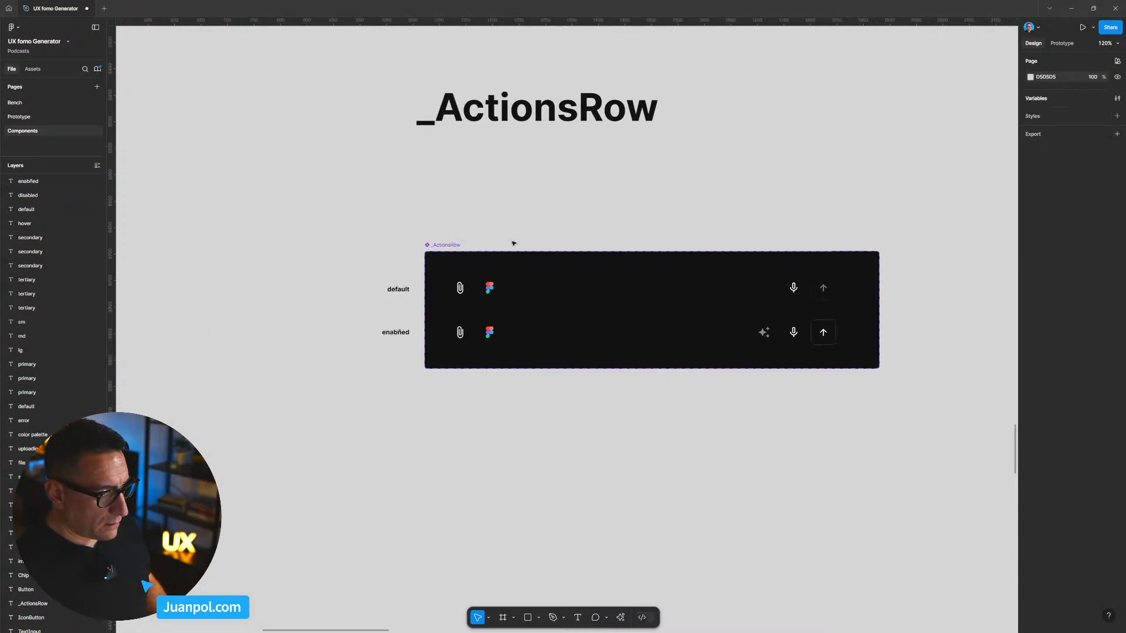
Step: Inspect the IconButton instances nested in the default variant of _ActionsRow
left_click(523, 280)
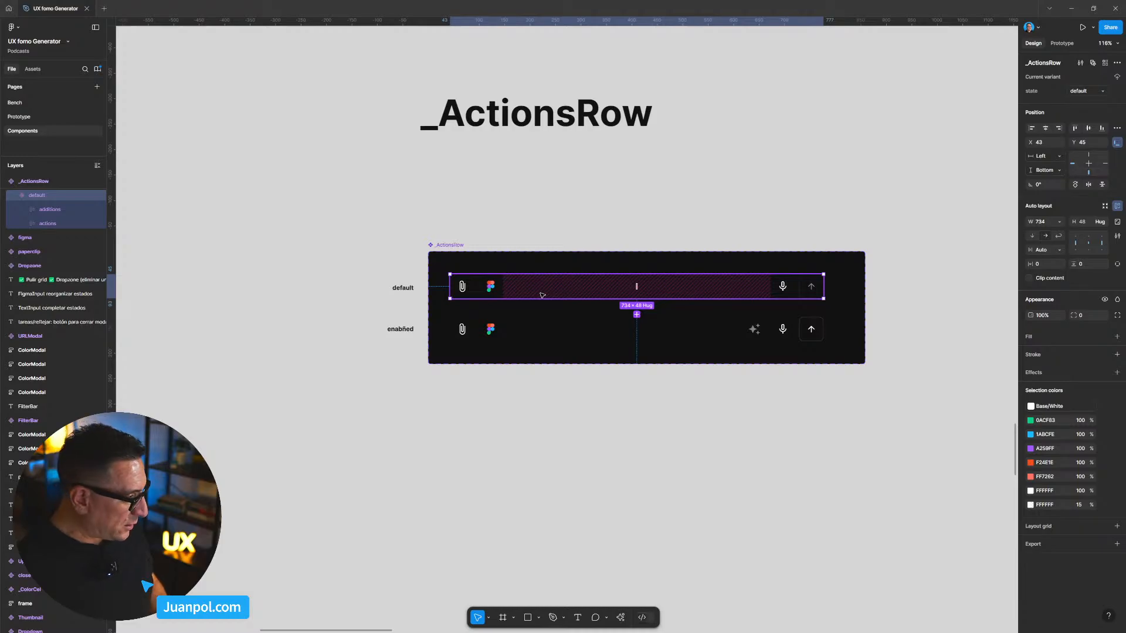
key("Return")
key("Return")
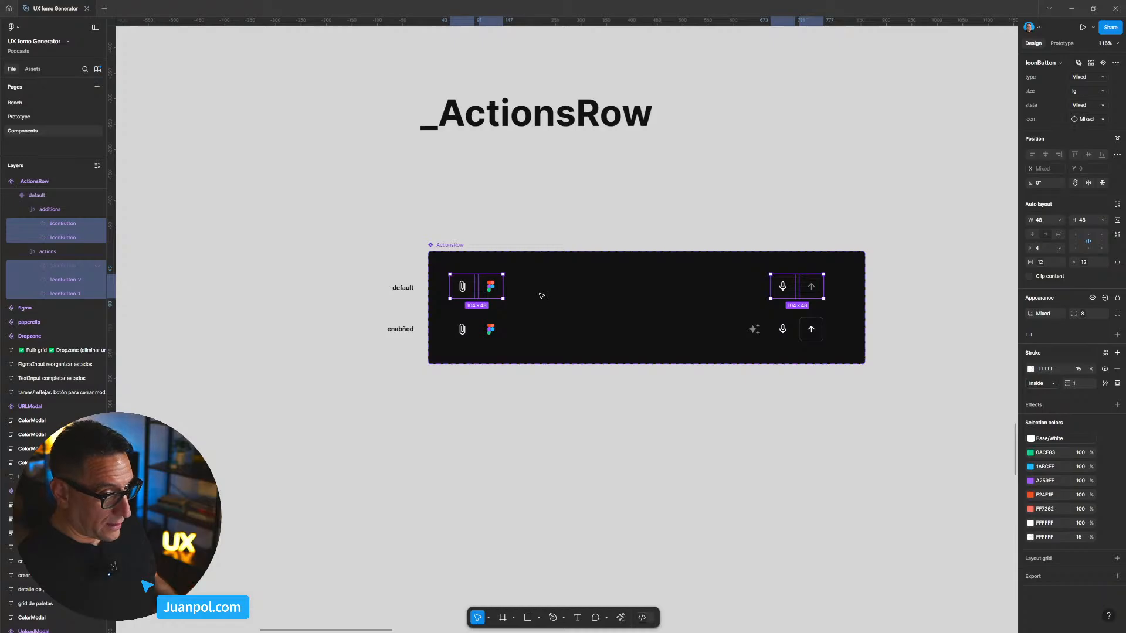
left_click(523, 442)
key("shift+0")
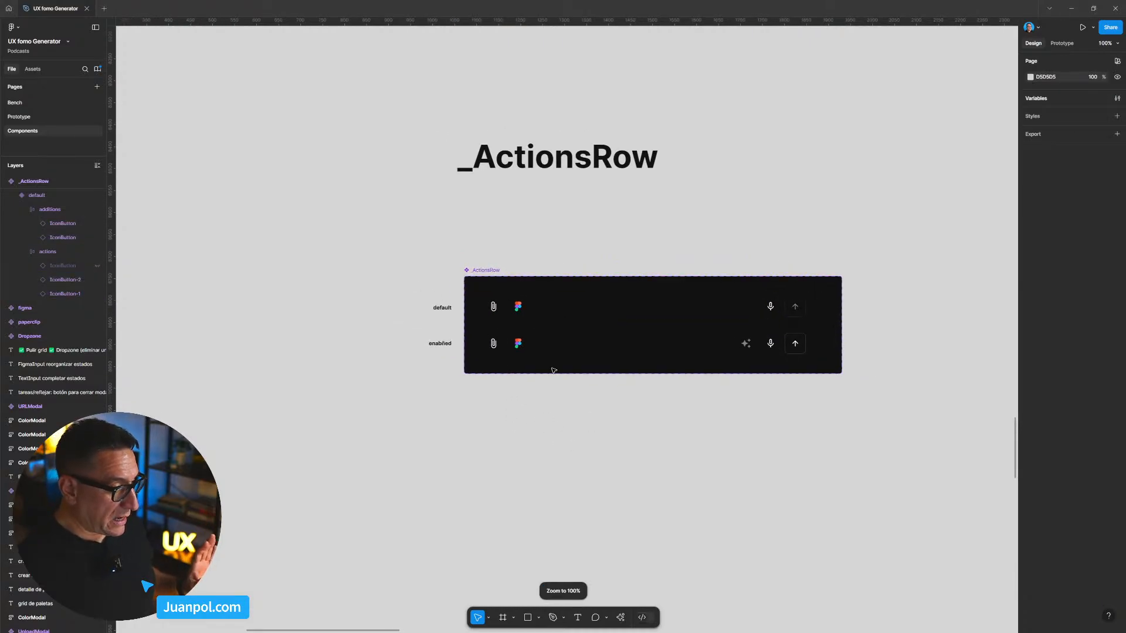
Step: Try resetting all changes on the paperclip IconButton in the default _ActionsRow variant, and undo the reset
left_click(529, 350)
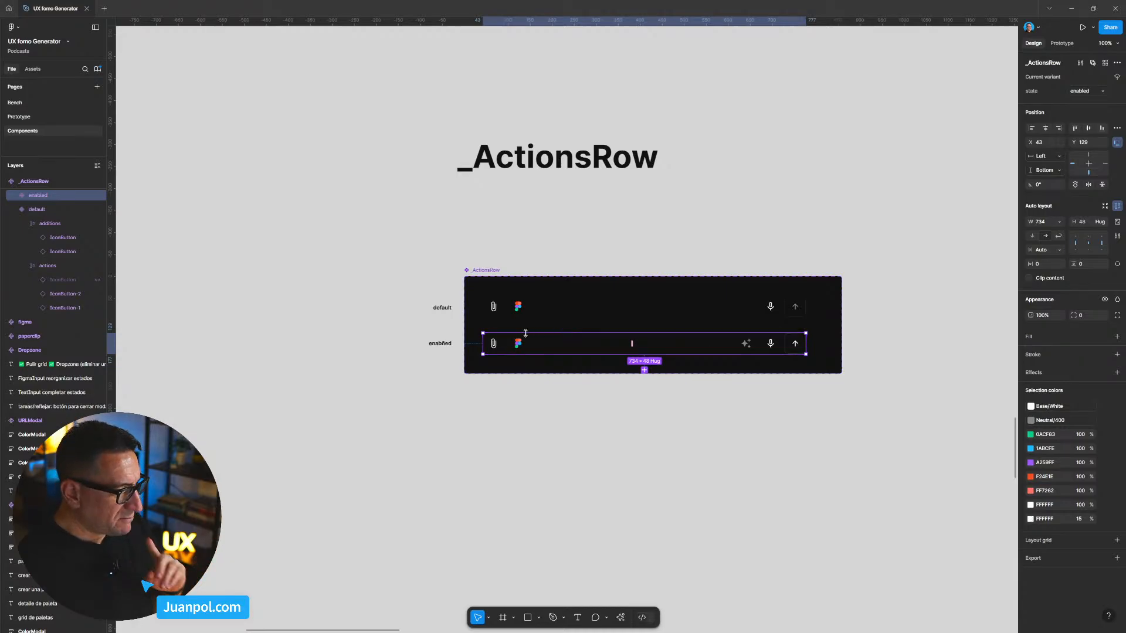
scroll(494, 321, "up", 1)
scroll(493, 320, "up", 5)
left_click(497, 293)
left_click(497, 294)
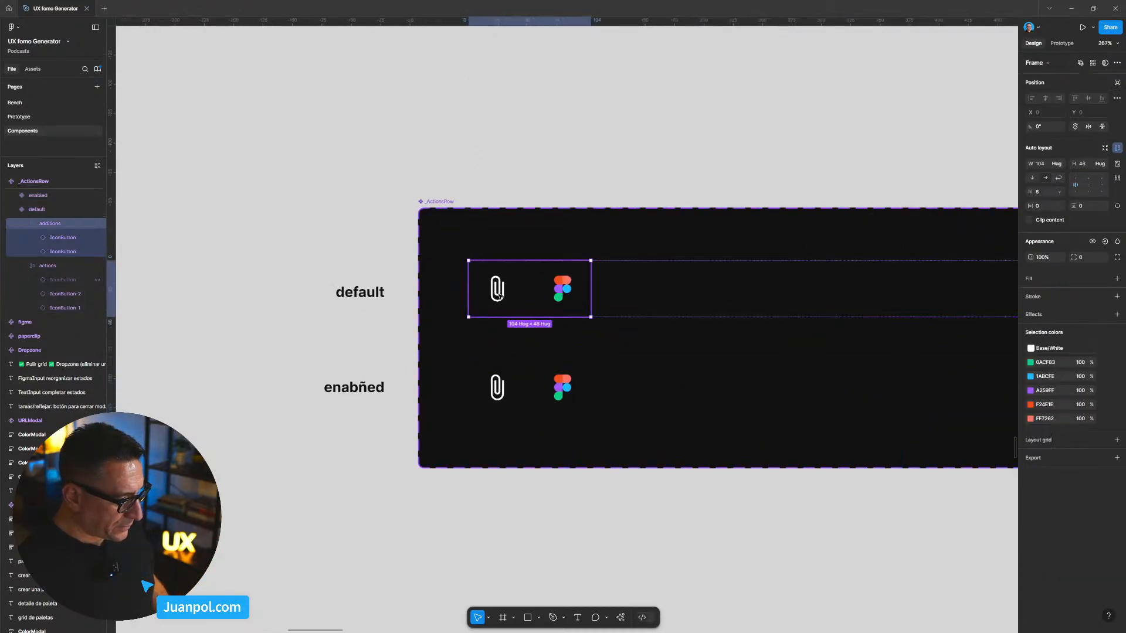
left_click(498, 296)
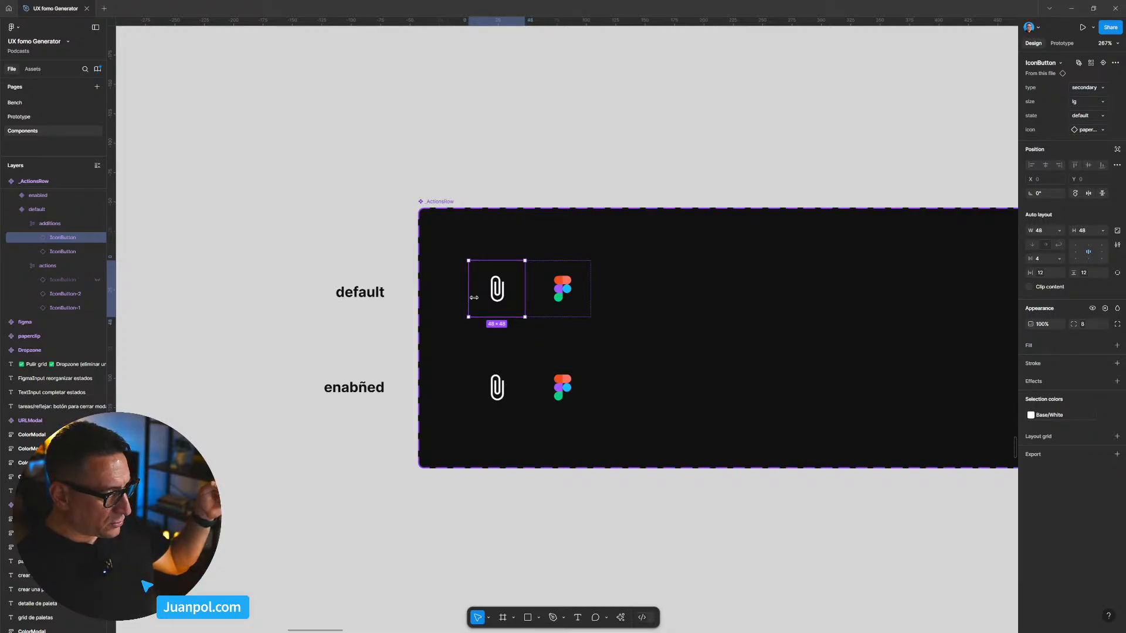
right_click(478, 299)
mouse_move(547, 479)
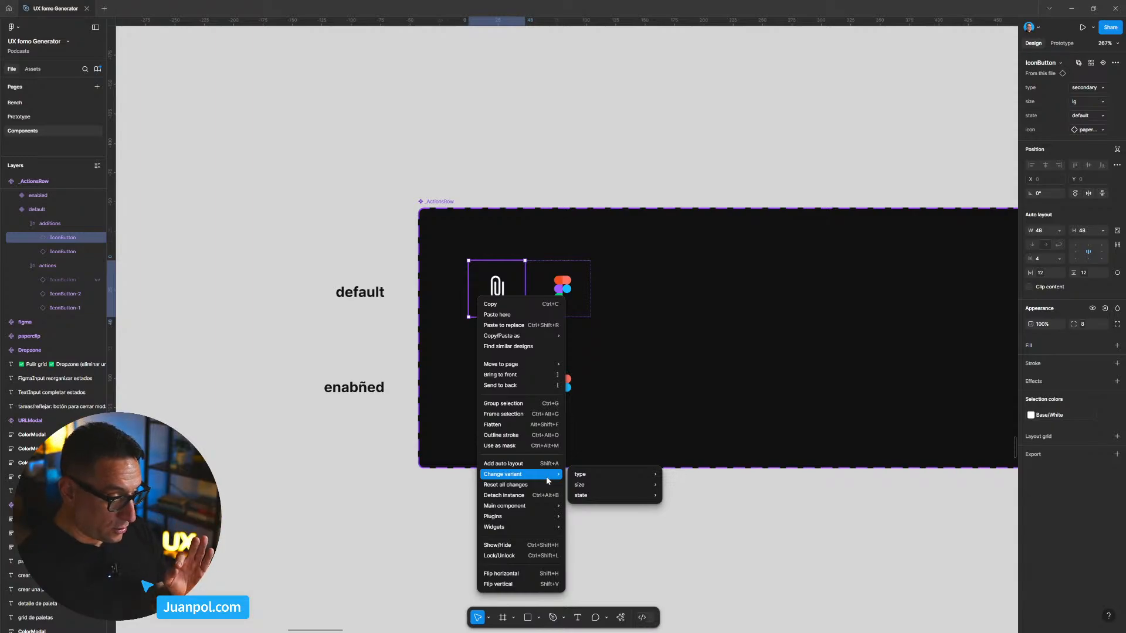
mouse_move(527, 508)
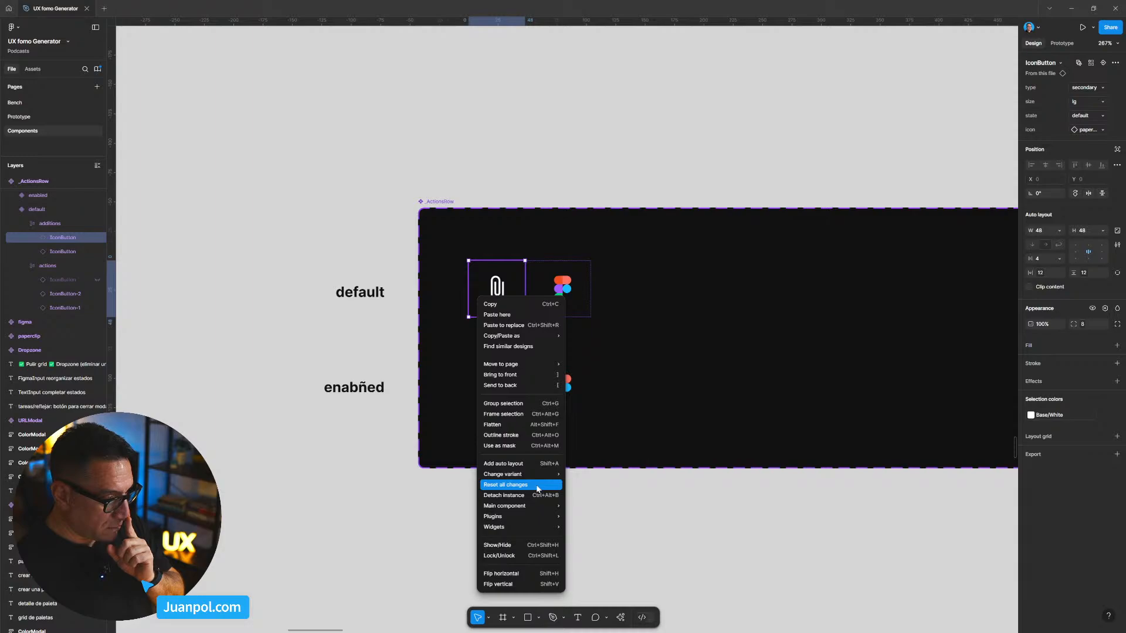
left_click(537, 487)
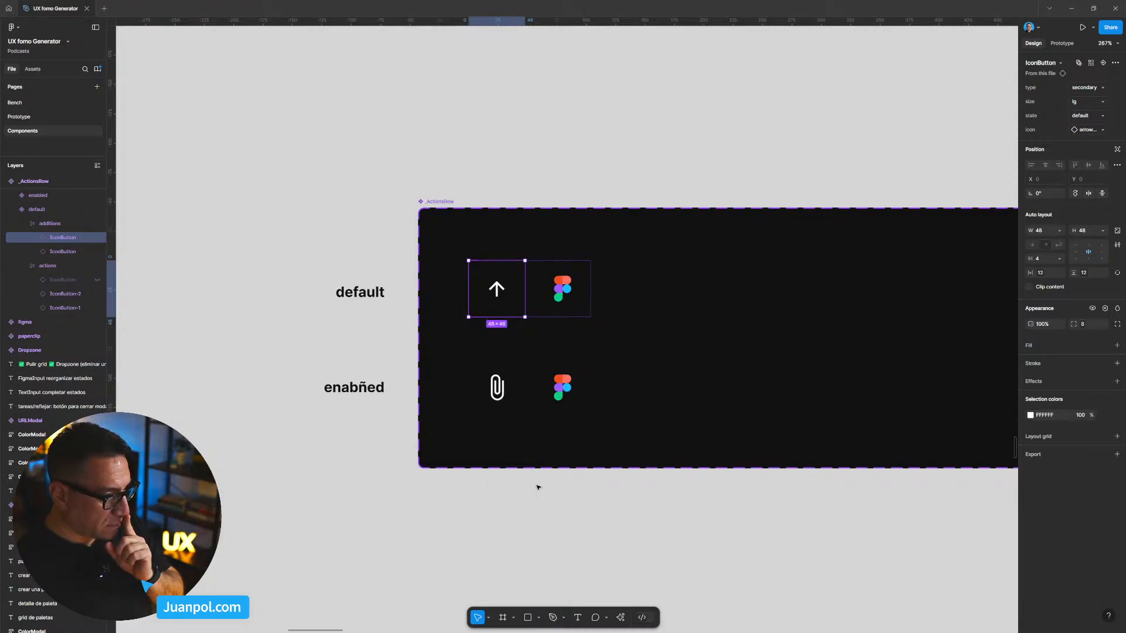
key("ctrl+z")
Step: Examine the paperclip icon and compare the nested IconButton instances of the default and enabled _ActionsRow variants
double_click(497, 286)
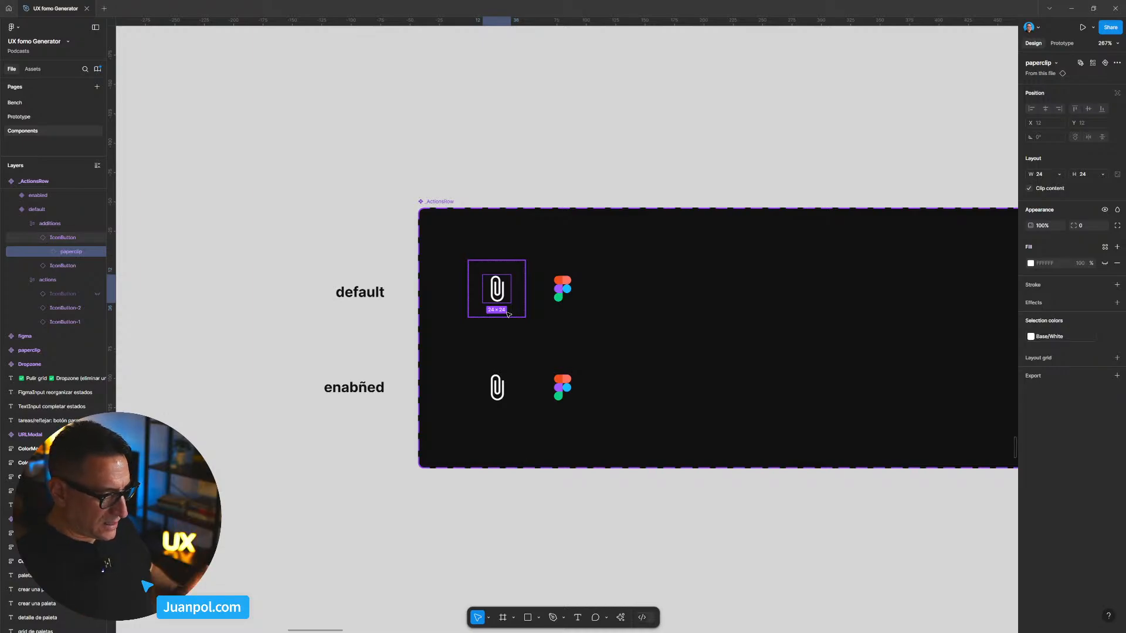
scroll(461, 344, "down", 3)
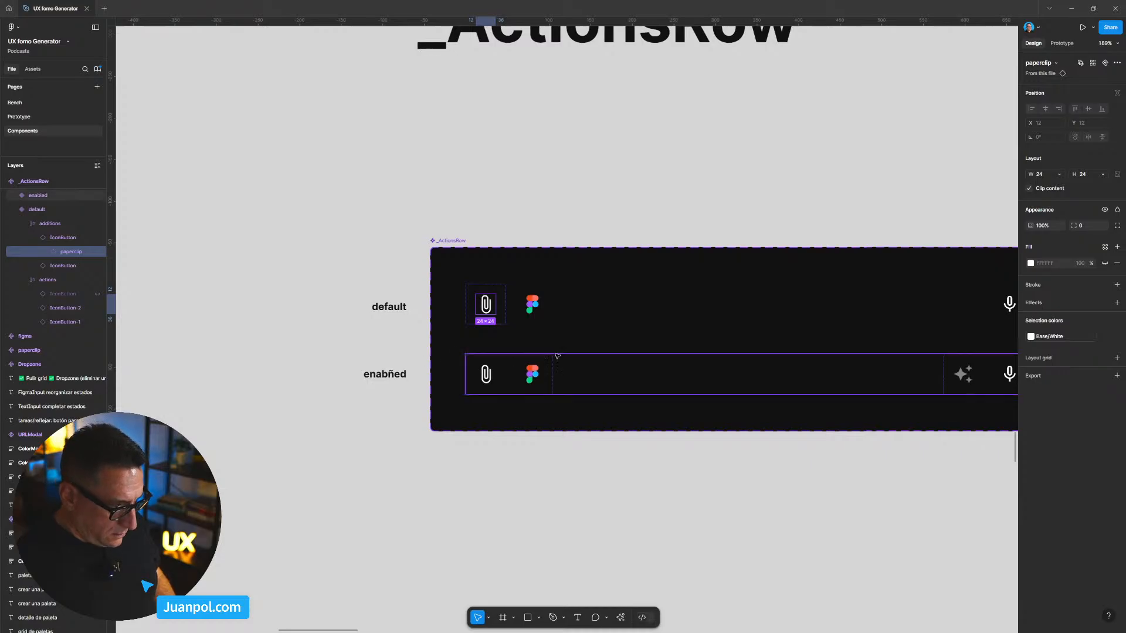
scroll(511, 302, "right", 3)
scroll(510, 302, "down", 1)
left_click(516, 407)
left_click(440, 271)
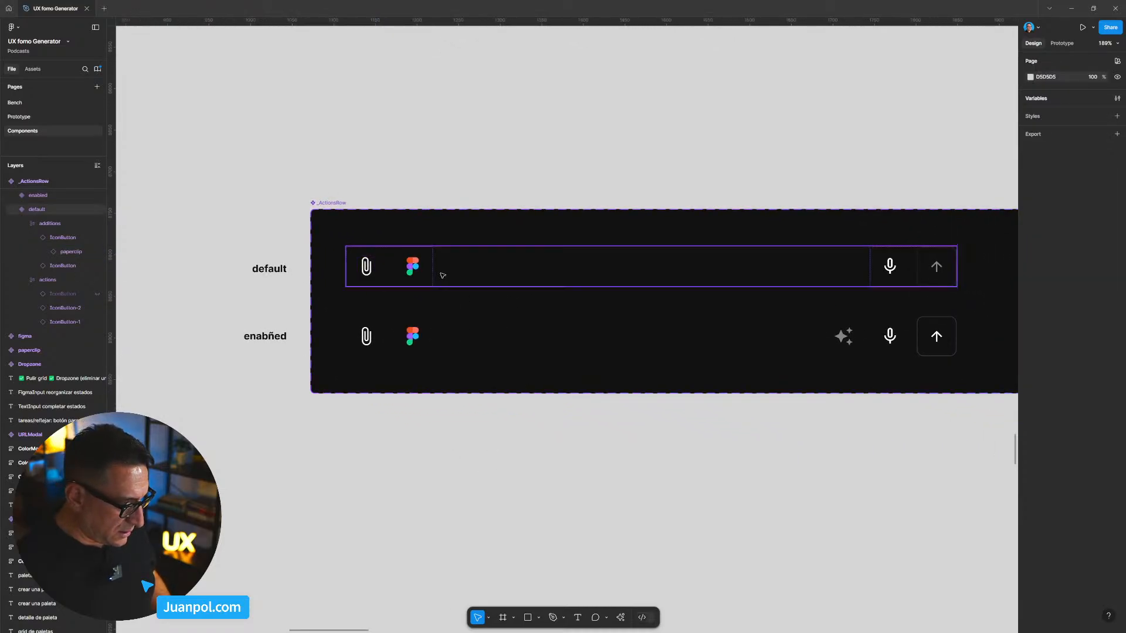
left_click(461, 320, "shift")
key("Return")
key("Return")
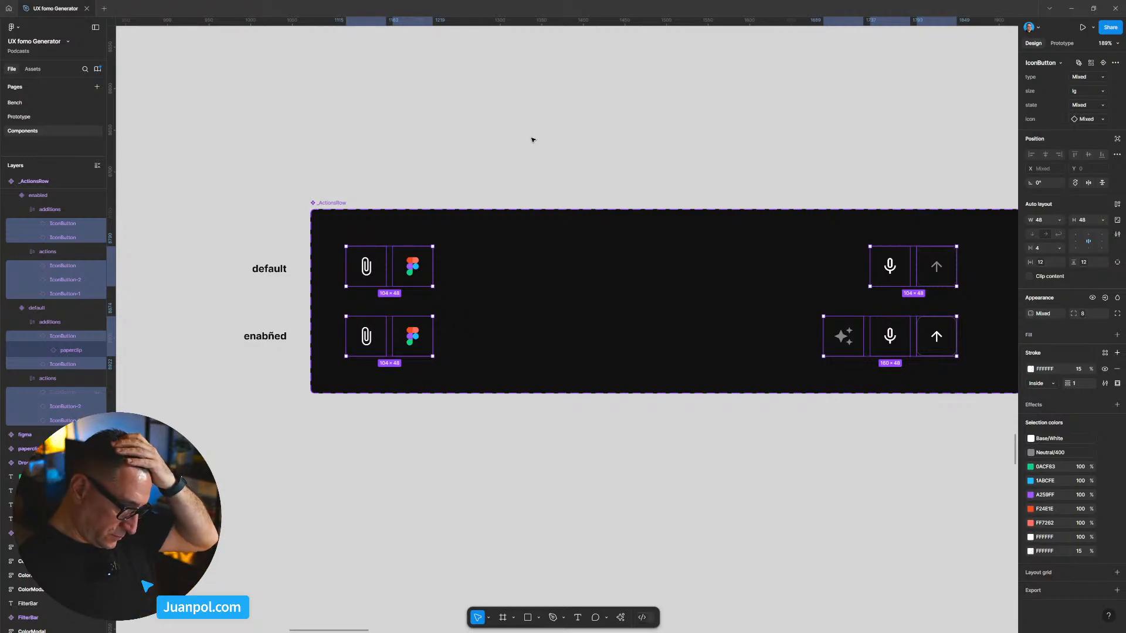
left_click(639, 147)
scroll(611, 179, "up", 2)
scroll(610, 178, "right", 3)
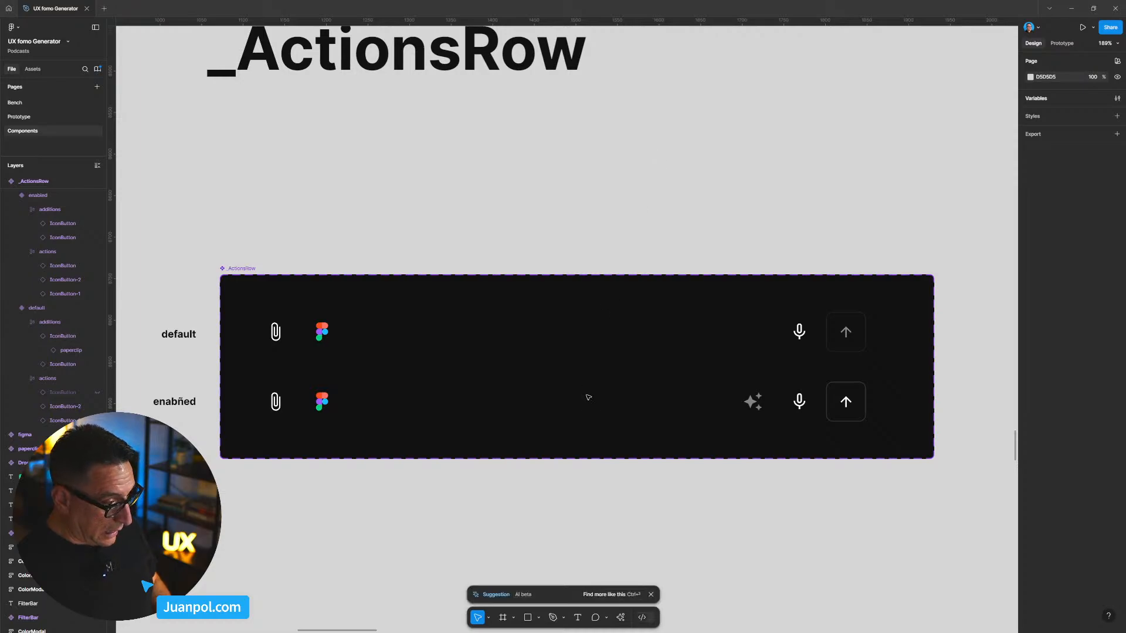
Step: Paste a screenshot of the _ActionsRow variants and place it just above the _ActionsRow component set
key("ctrl+v")
scroll(571, 284, "down", 4)
scroll(543, 270, "down", 5)
left_click_drag(317, 90, 533, 166)
left_click_drag(670, 197, 598, 179)
scroll(574, 214, "up", 2)
scroll(756, 334, "up", 3)
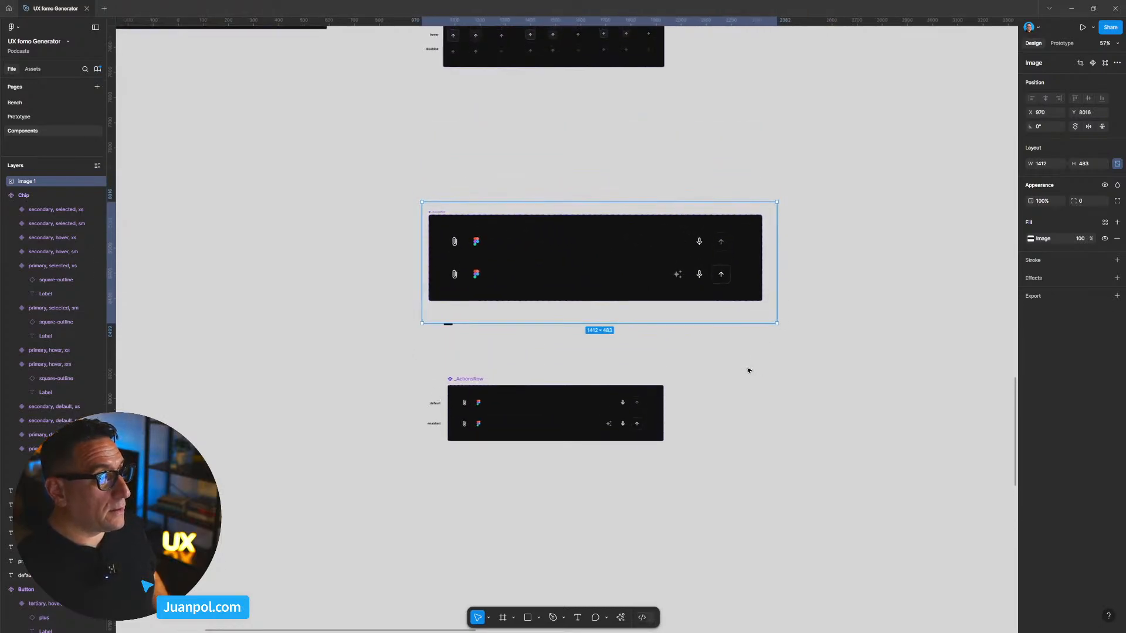
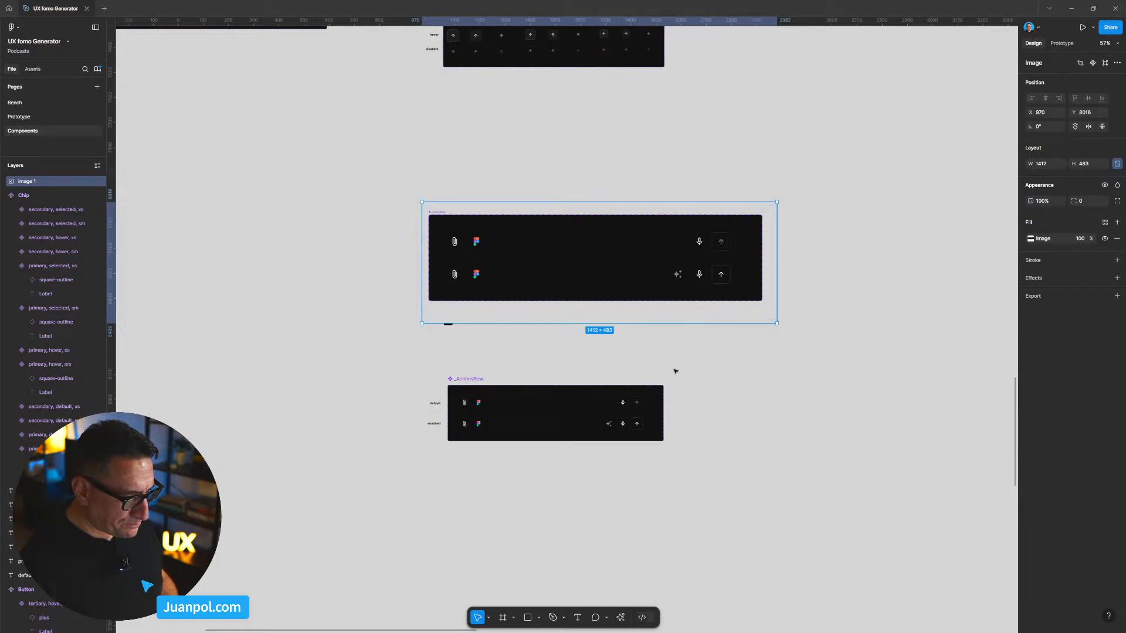
Step: Reset all changes on every IconButton instance nested in the default and enabled variants of _ActionsRow
left_click(575, 354)
scroll(586, 340, "up", 5)
scroll(580, 372, "down", 3)
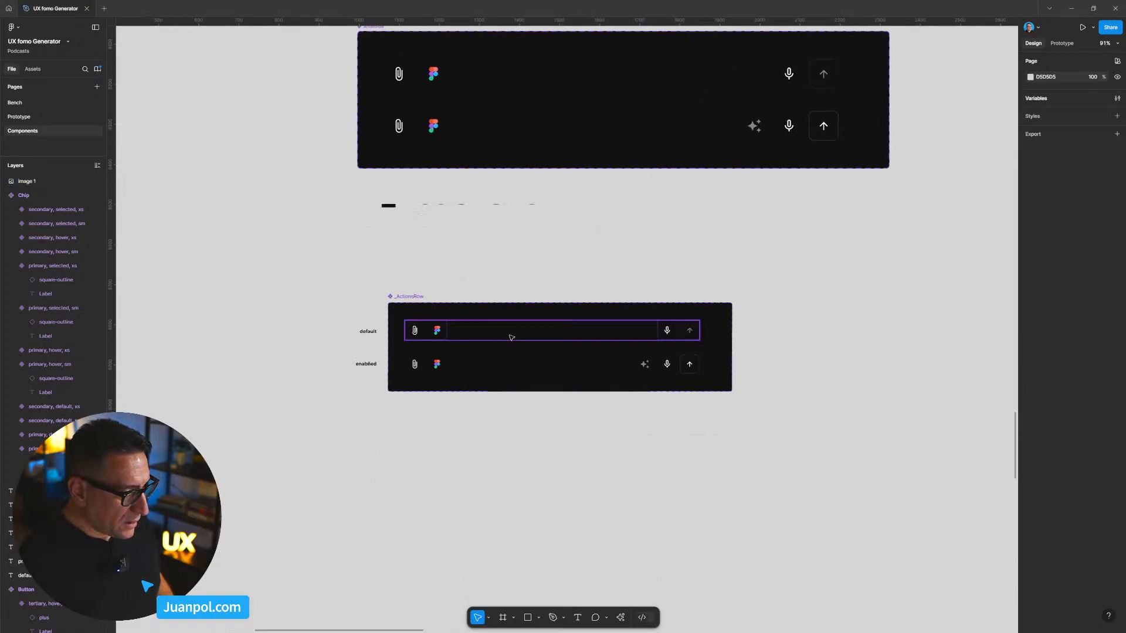
left_click(468, 330)
key("Return")
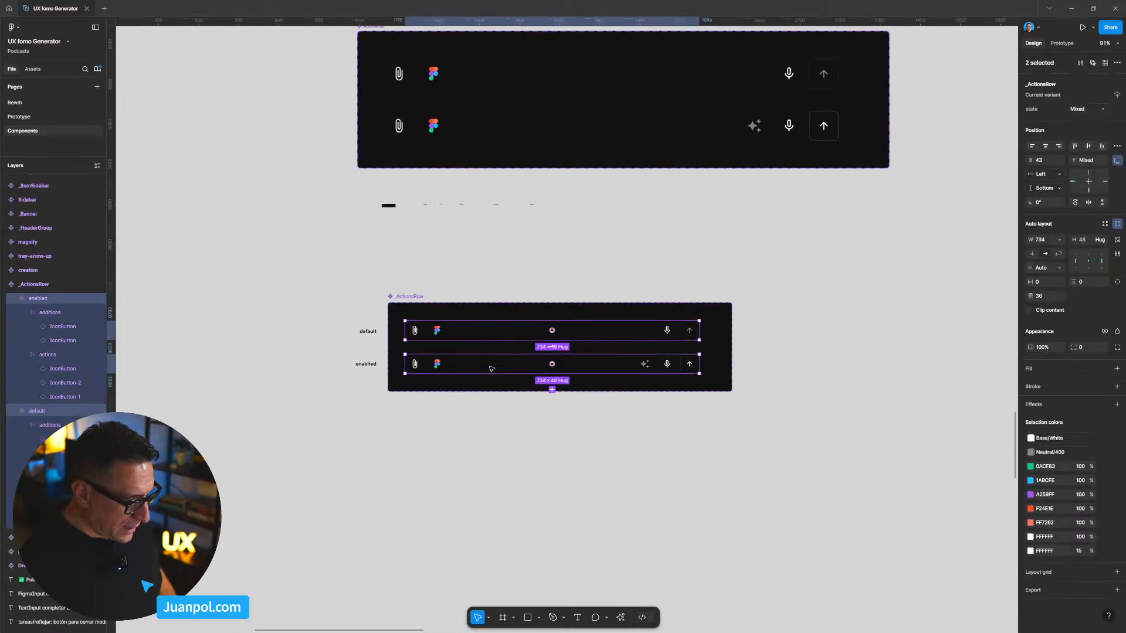
key("Return")
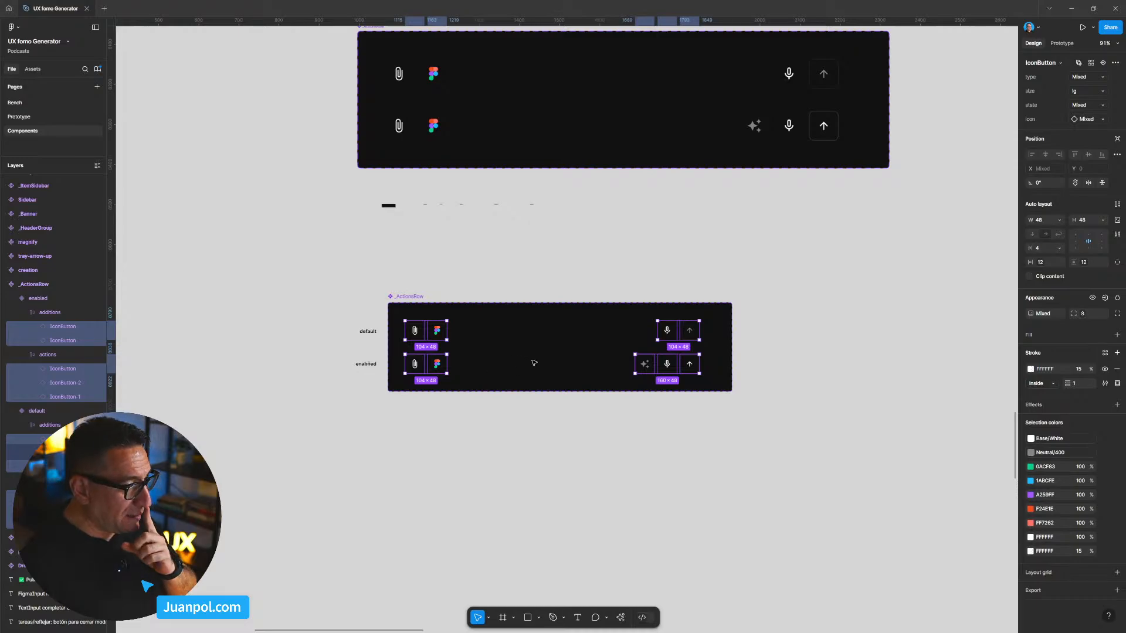
right_click(664, 338)
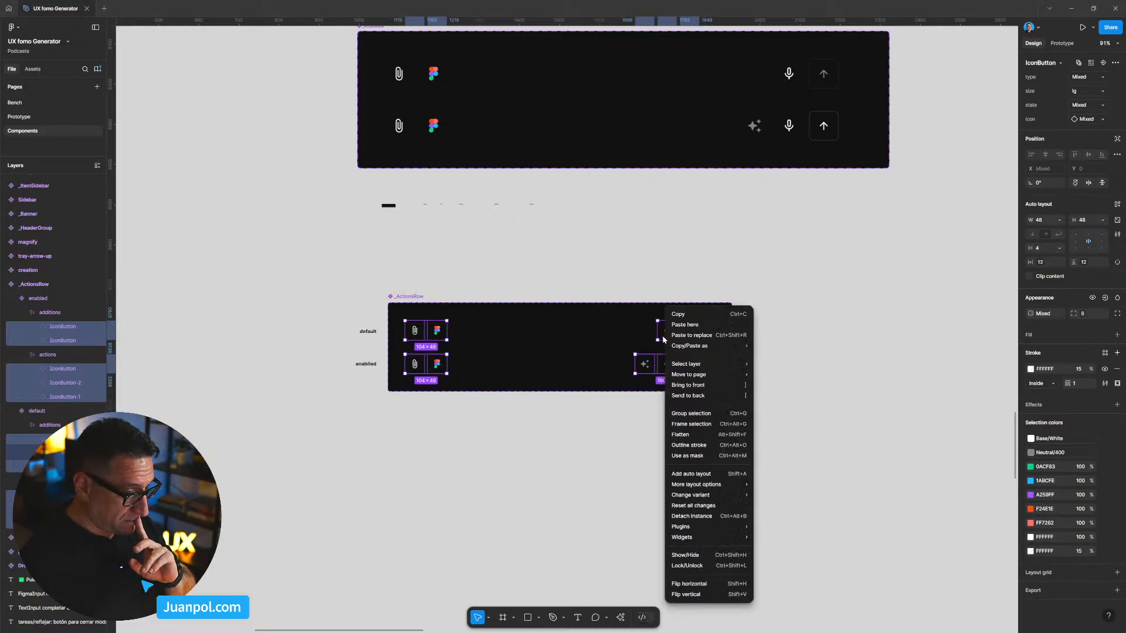
left_click(714, 508)
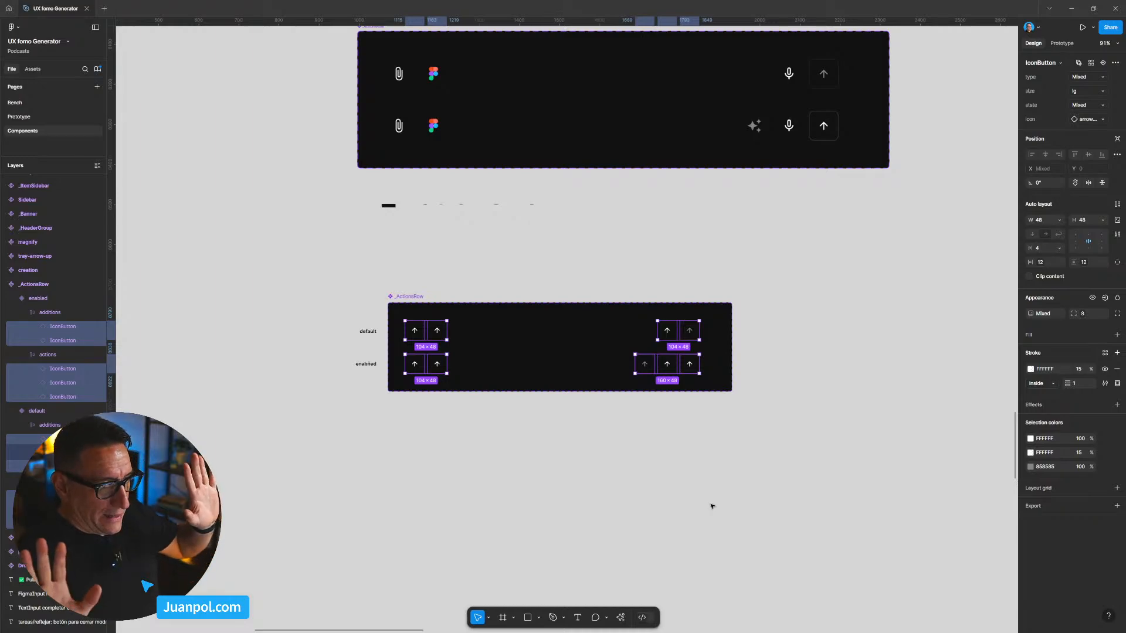
Step: Scale the reference screenshot down to about 913 × 312 and place it directly above the _ActionsRow component set
scroll(716, 170, "down", 1)
scroll(761, 186, "down", 3)
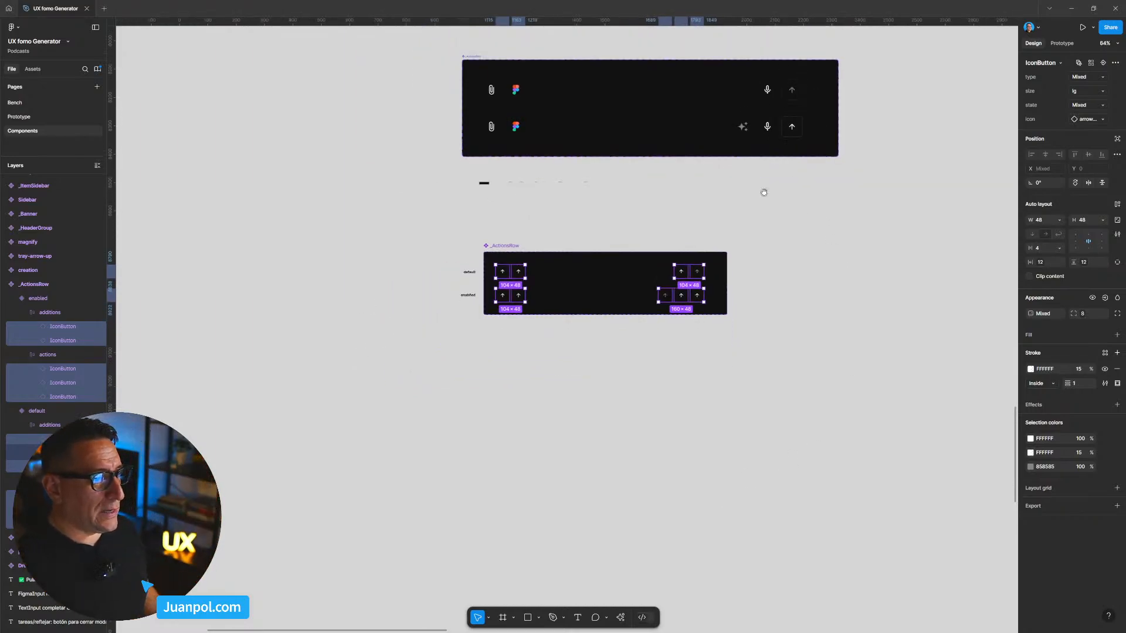
scroll(717, 216, "up", 2)
left_click(716, 216)
left_click_drag(832, 127, 690, 177)
left_click_drag(617, 205, 645, 261)
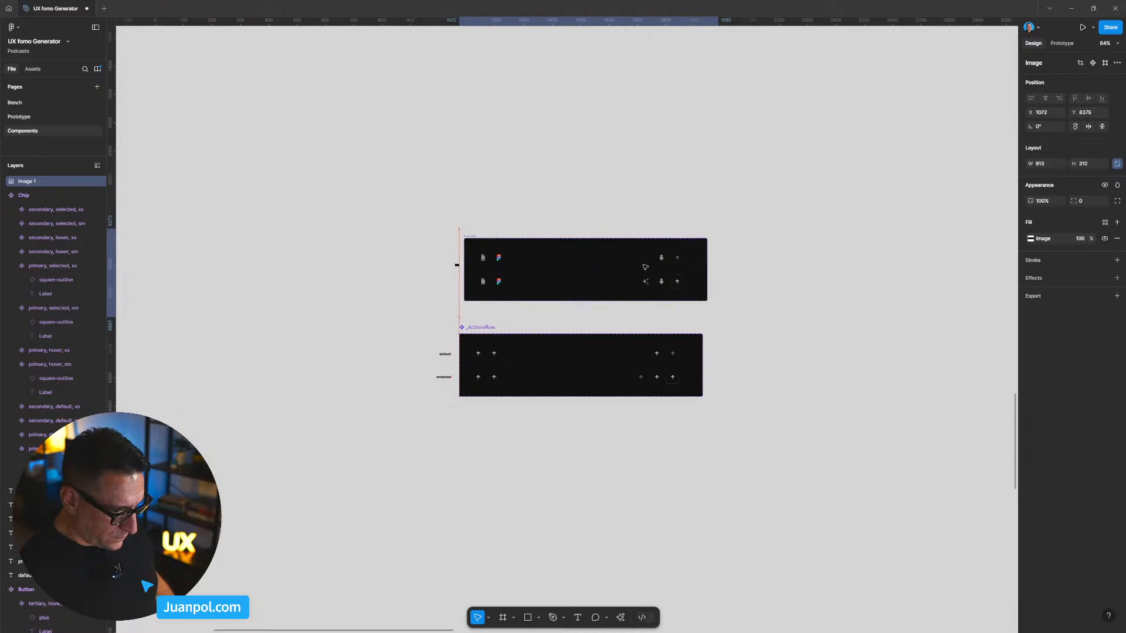
Step: Select the first IconButton in both _ActionsRow variants and search the icon instances for "atta" and "ad"
scroll(645, 317, "up", 5)
scroll(645, 317, "up", 3)
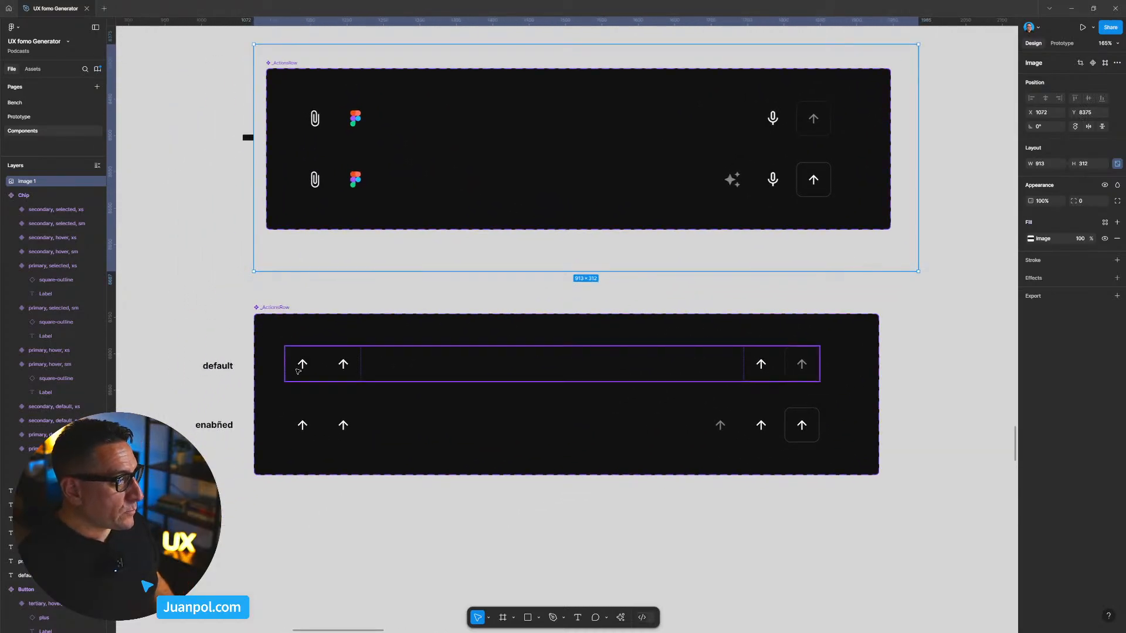
left_click(298, 371)
left_click(297, 370)
left_click(298, 371)
left_click(302, 434, "shift")
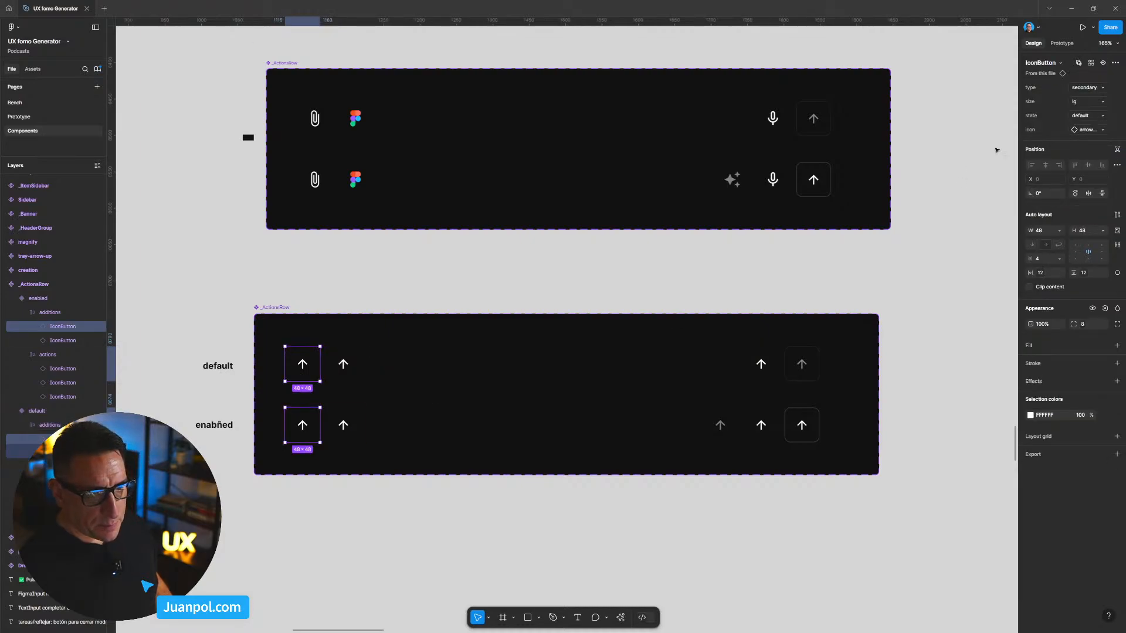
left_click(1082, 129)
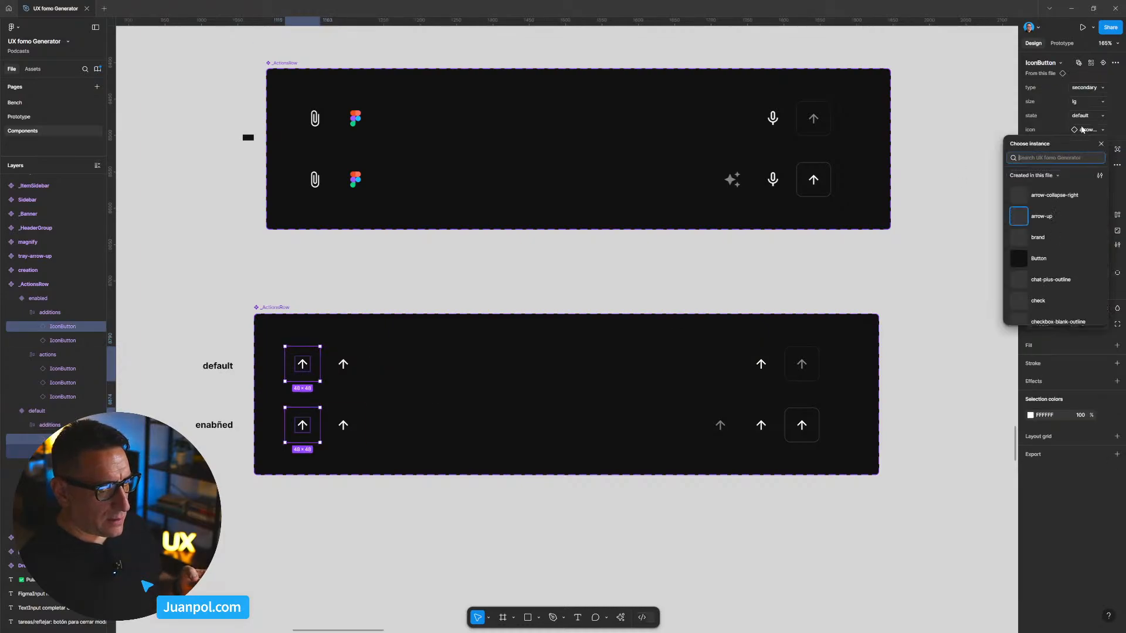
type("atta")
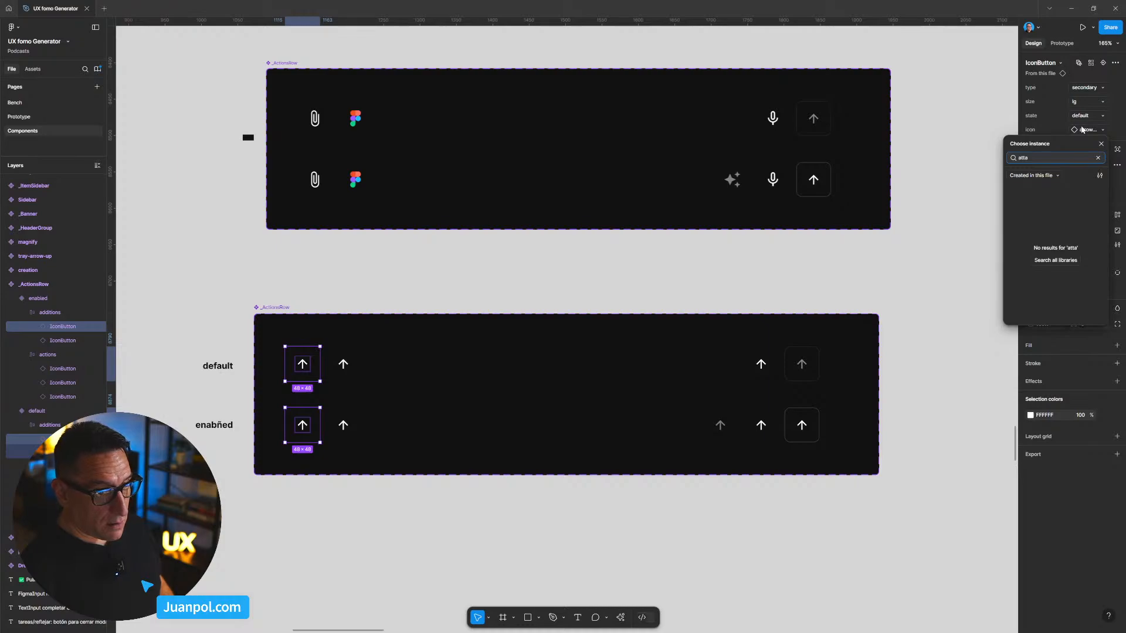
key("BackSpace")
key("BackSpace")
key("BackSpace")
key("BackSpace")
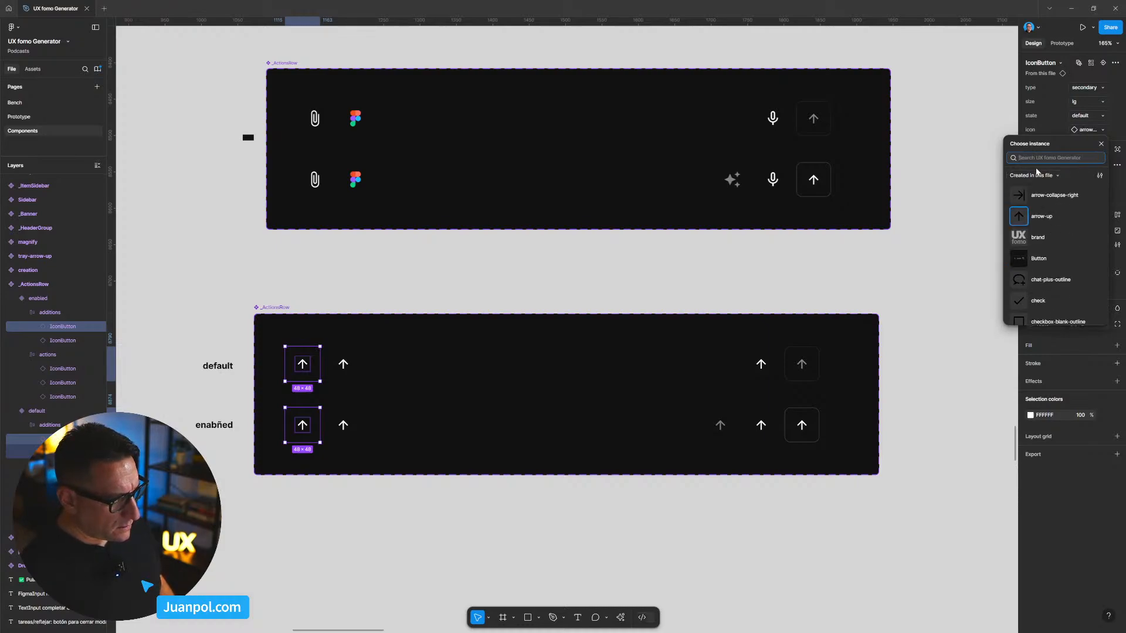
type("ad")
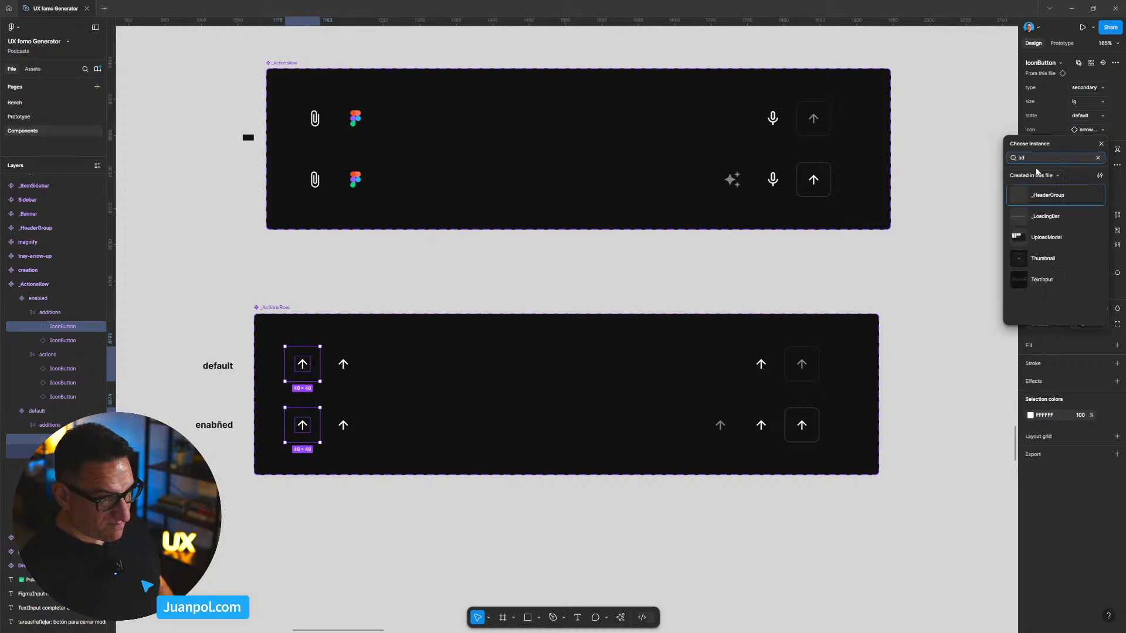
key("BackSpace")
key("BackSpace")
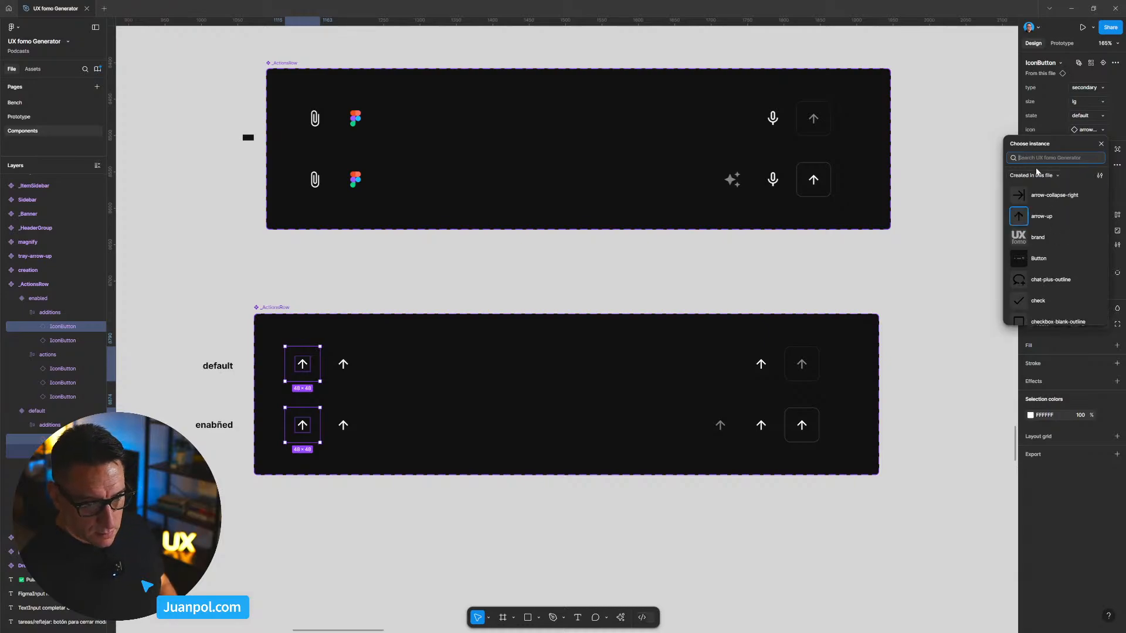
Step: Find the paperclip icon and swap it into the first IconButton of both _ActionsRow variants
scroll(1038, 252, "down", 5)
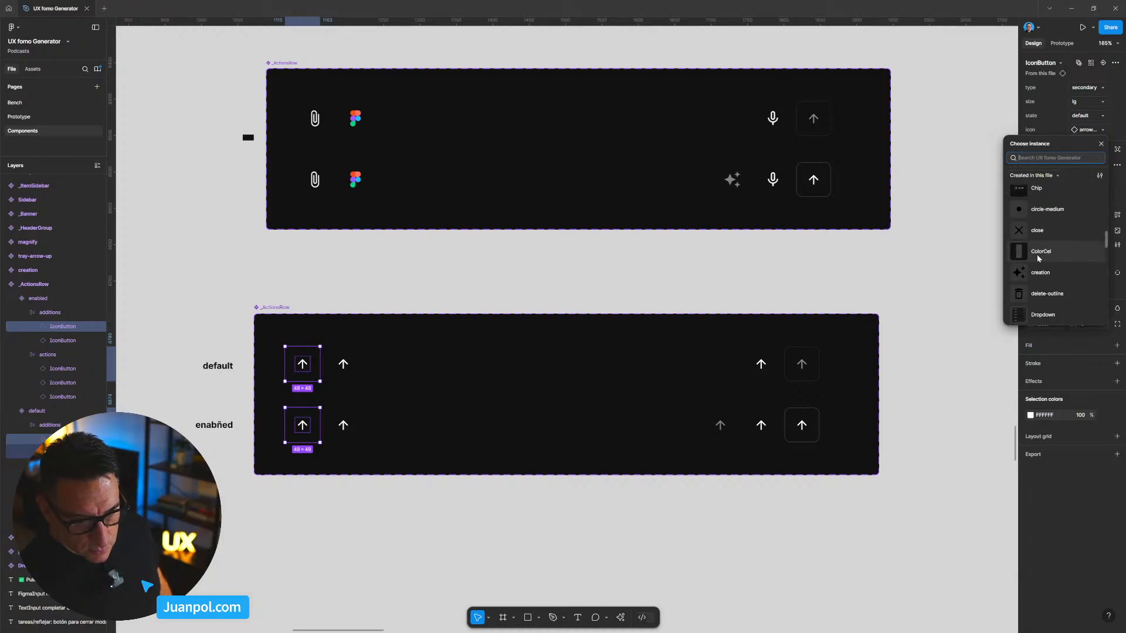
mouse_move(1106, 245)
left_mouse_down()
mouse_move(1096, 189)
mouse_move(1108, 215)
mouse_move(1106, 278)
left_mouse_up()
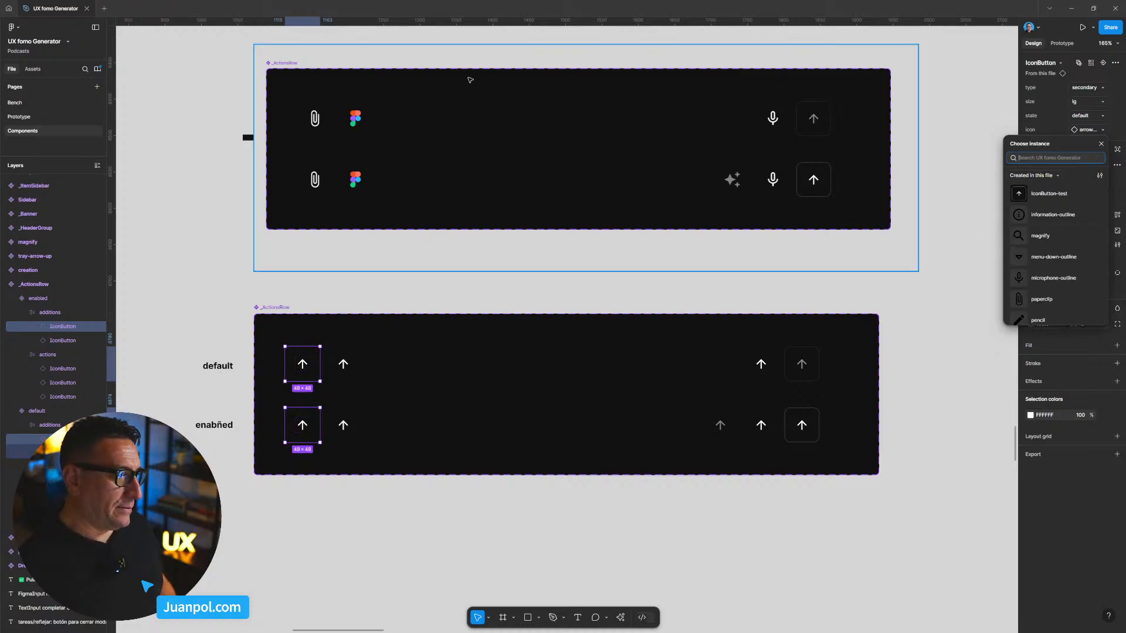
type("paper")
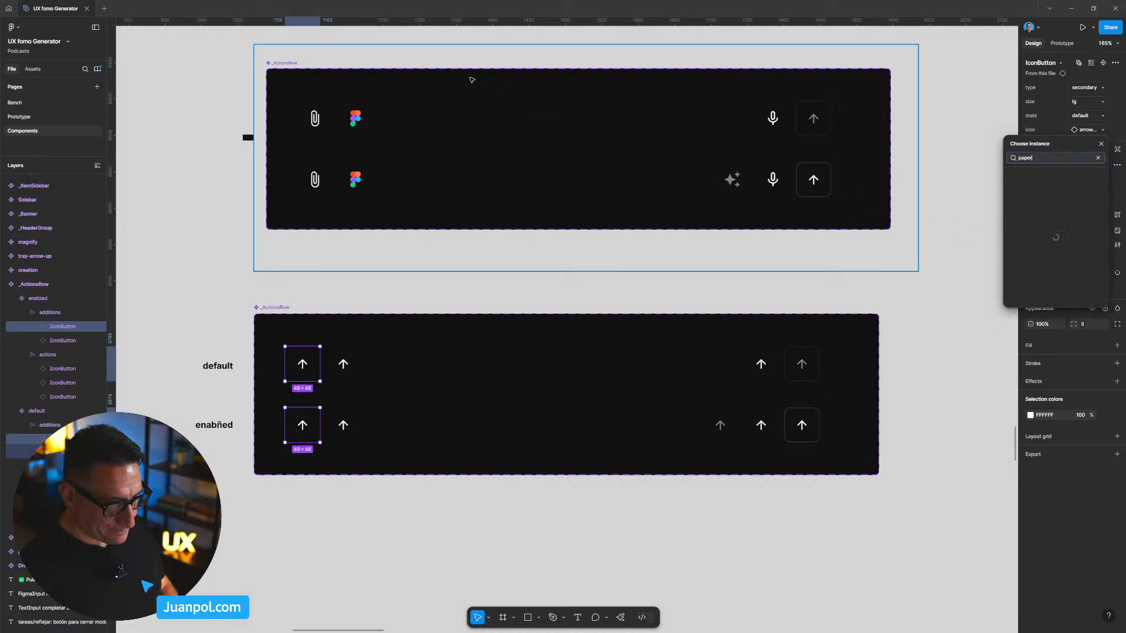
left_click(1026, 199)
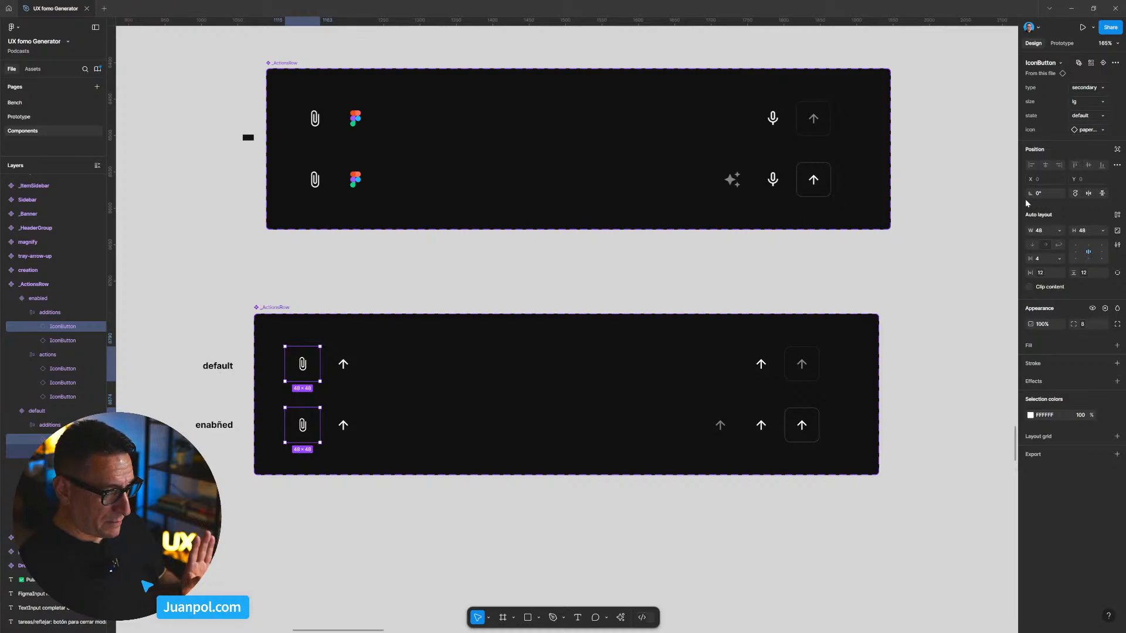
Step: Set the icon of the second IconButton in both _ActionsRow variants to figma
left_click(343, 365)
left_click(349, 415, "shift")
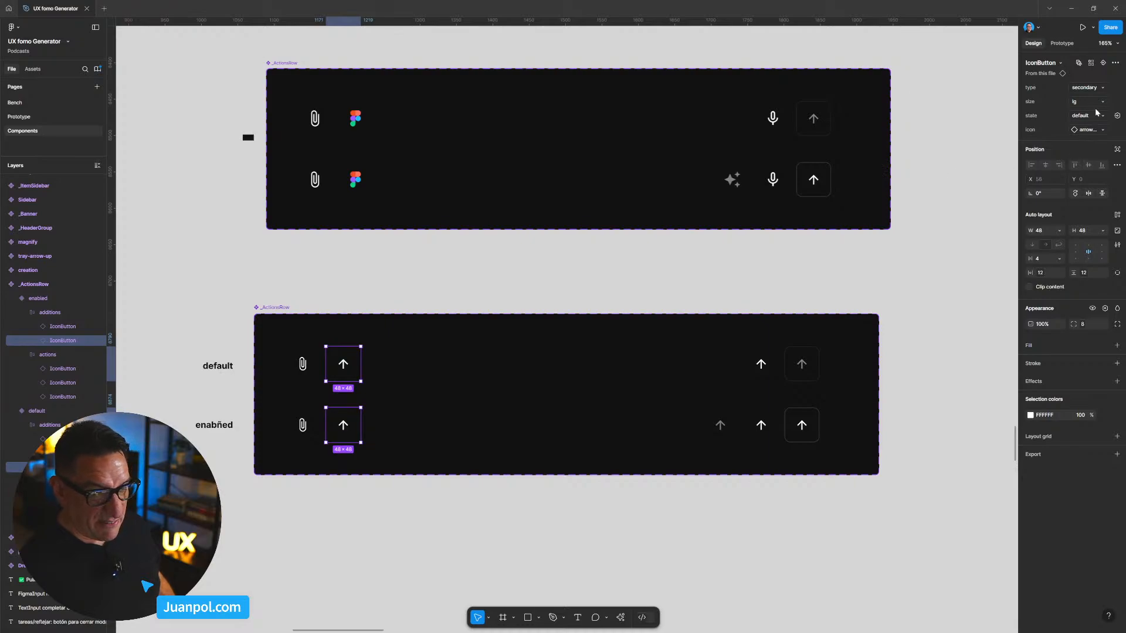
left_click(1088, 130)
type("fgm")
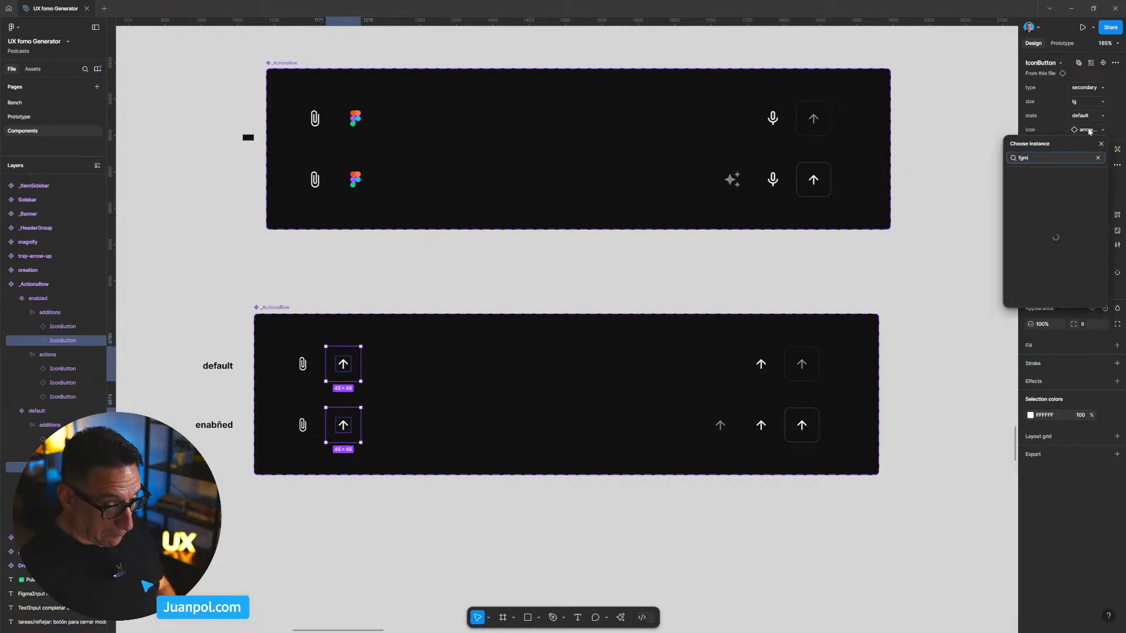
type("igm")
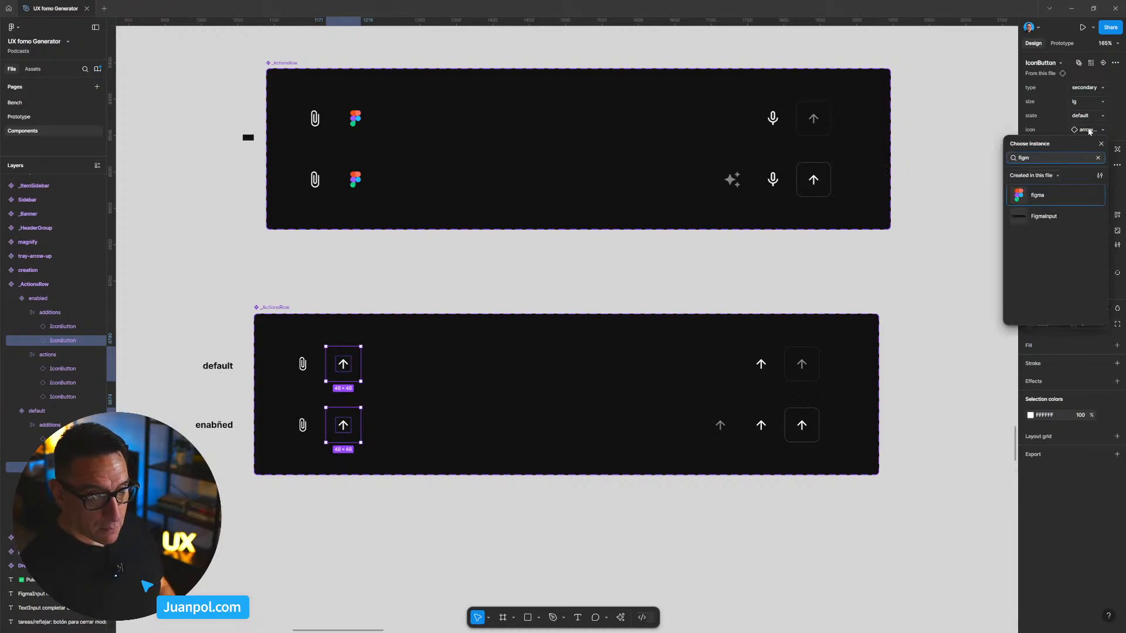
left_click(1043, 197)
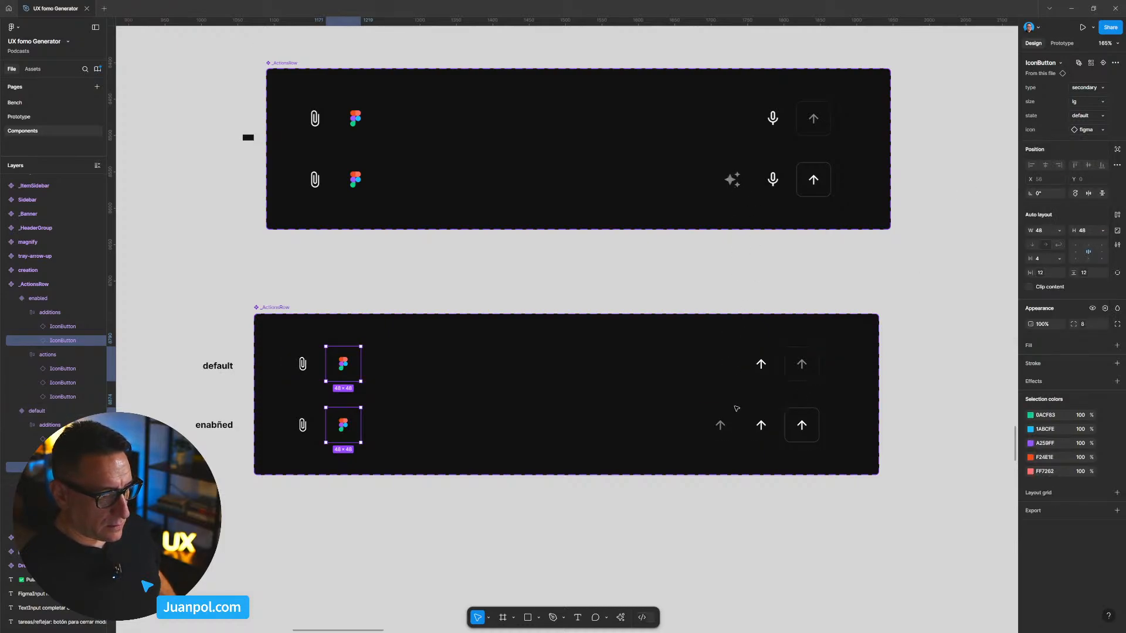
Step: Select the grey tertiary IconButton in the enabled variant and search the icon instances for "star" and "ai"
left_click(720, 426)
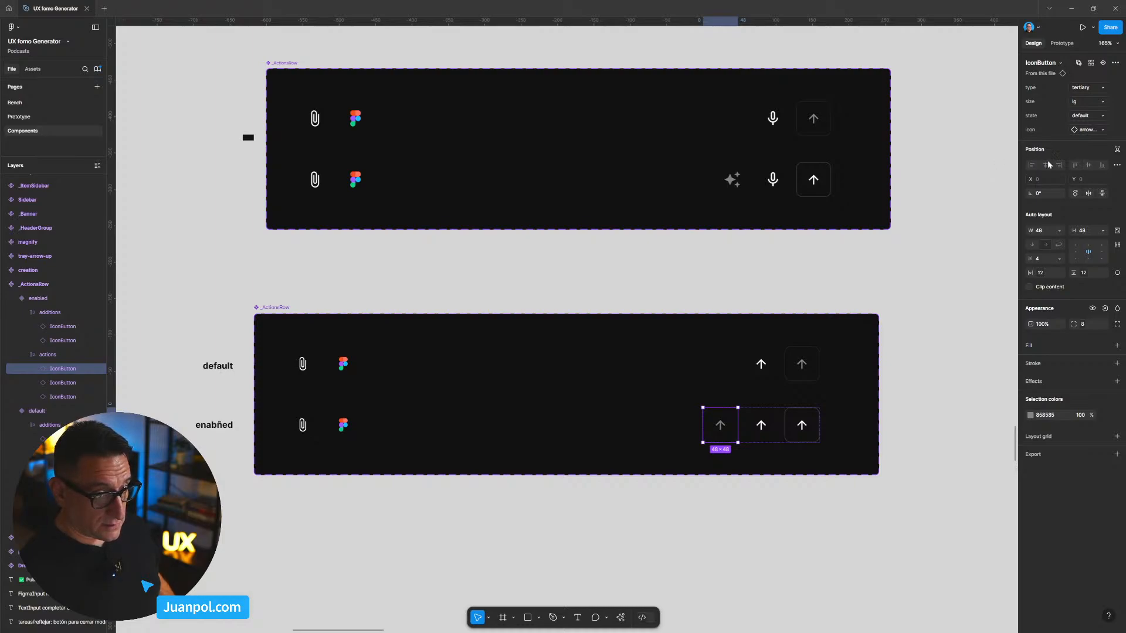
left_click(1088, 129)
type("star")
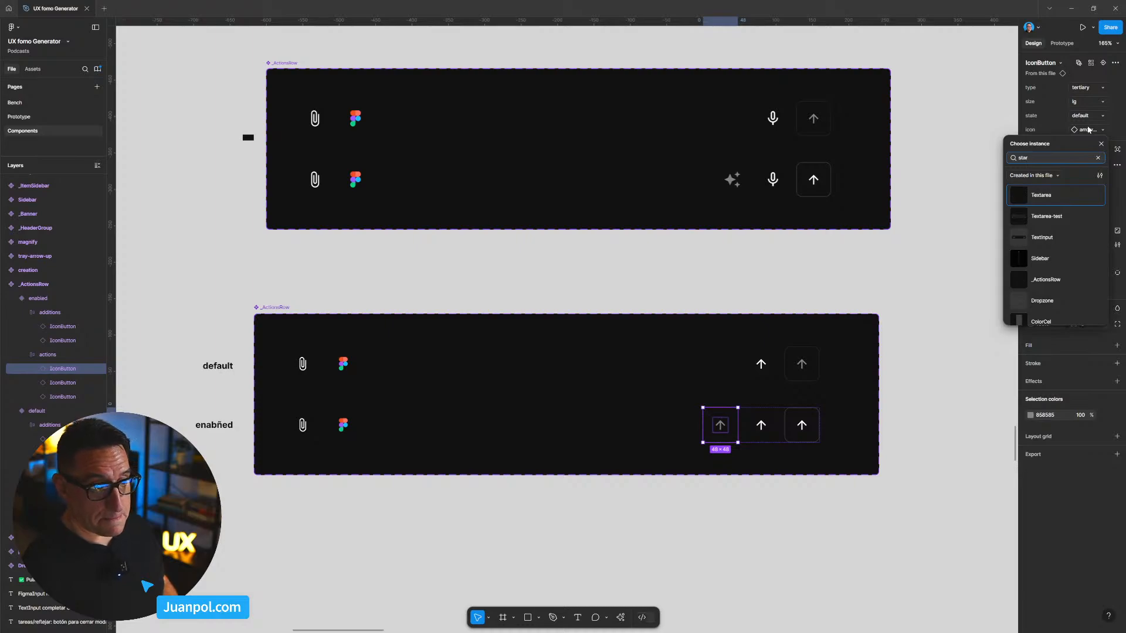
scroll(1084, 211, "down", 5)
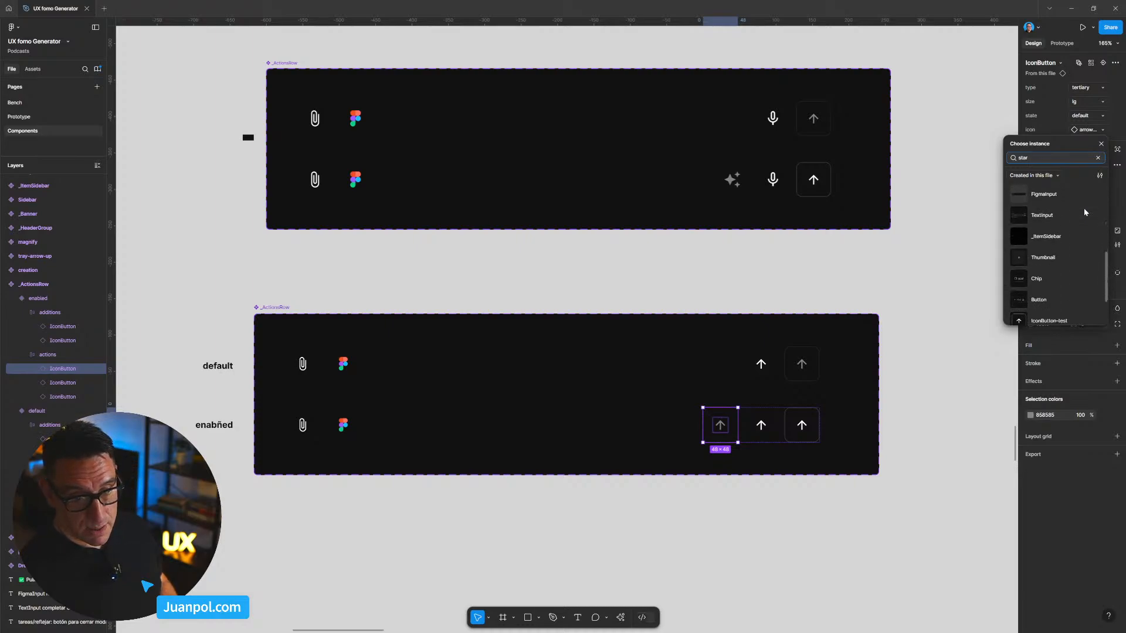
key("BackSpace")
key("BackSpace")
key("BackSpace")
key("BackSpace")
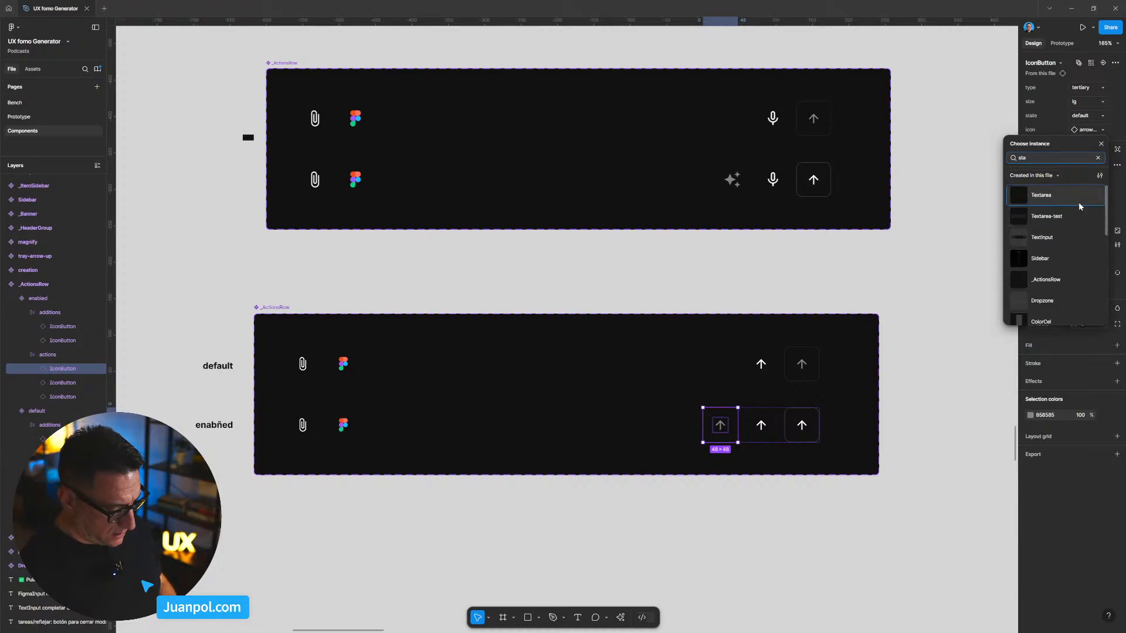
type("ic")
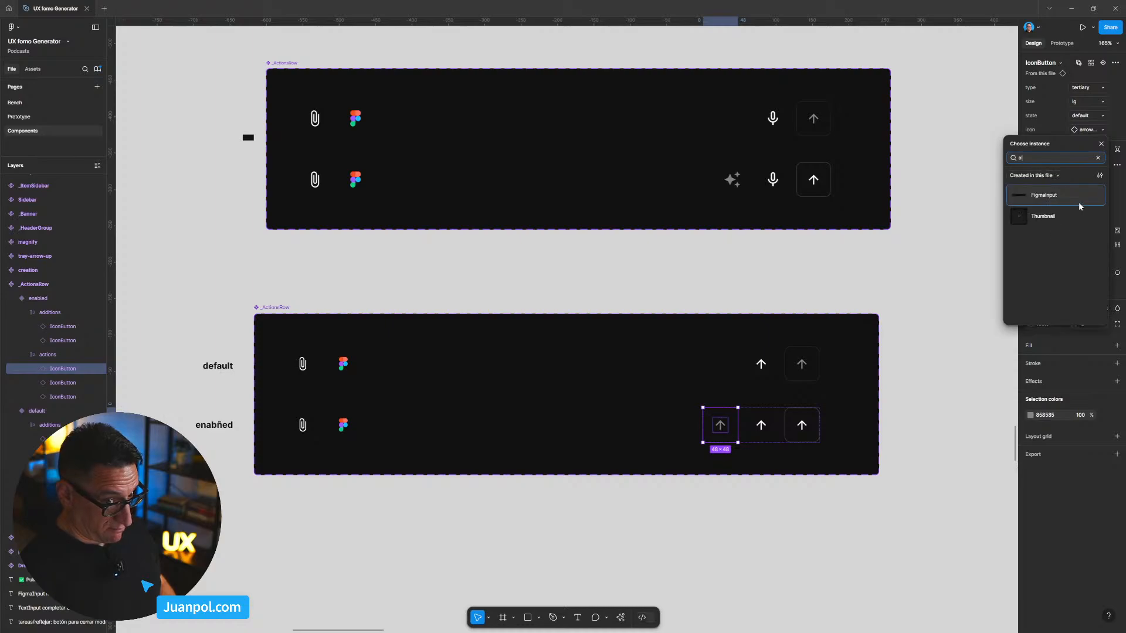
key("BackSpace")
key("BackSpace")
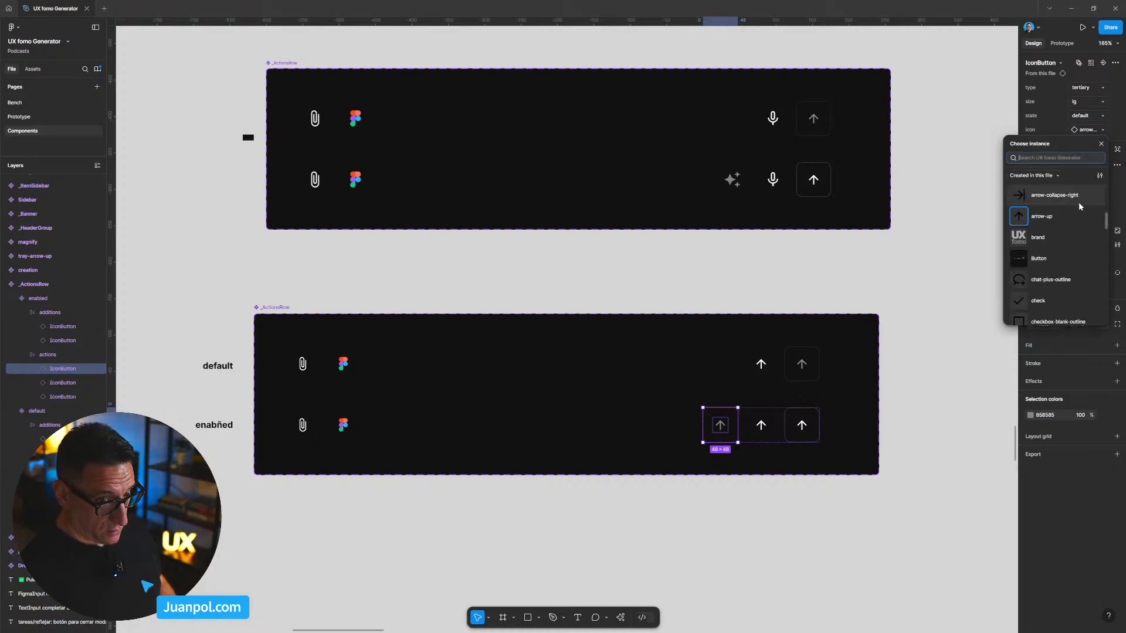
Step: Find the creation icon and swap it into the tertiary IconButton of the enabled variant
scroll(1107, 217, "up", 5)
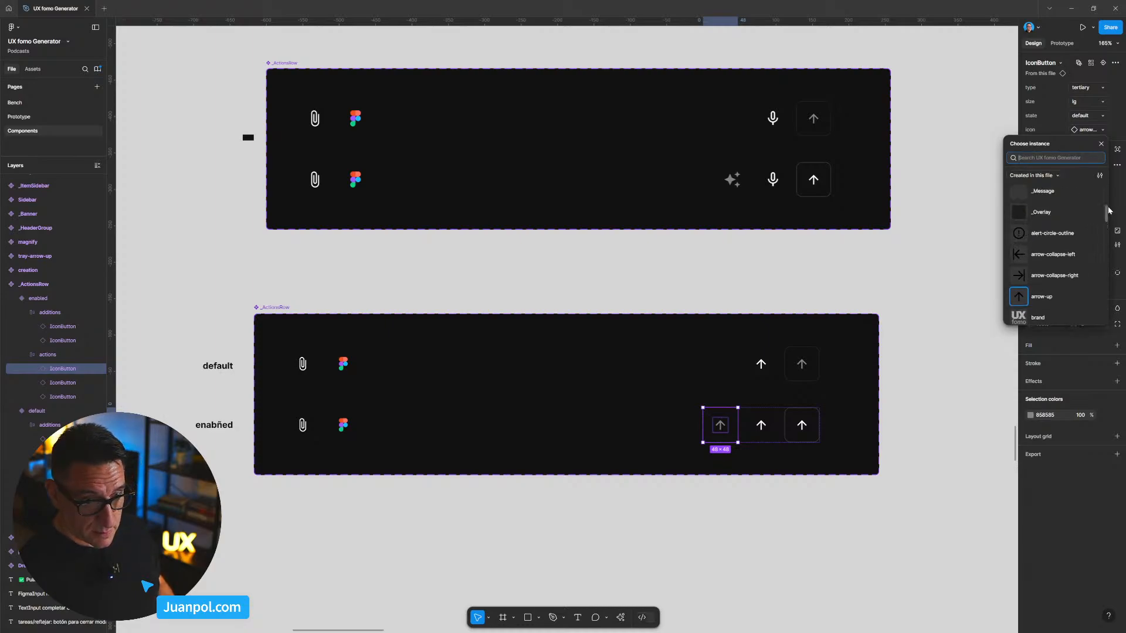
mouse_move(1108, 198)
left_mouse_down()
mouse_move(1110, 242)
mouse_move(1108, 190)
left_mouse_up()
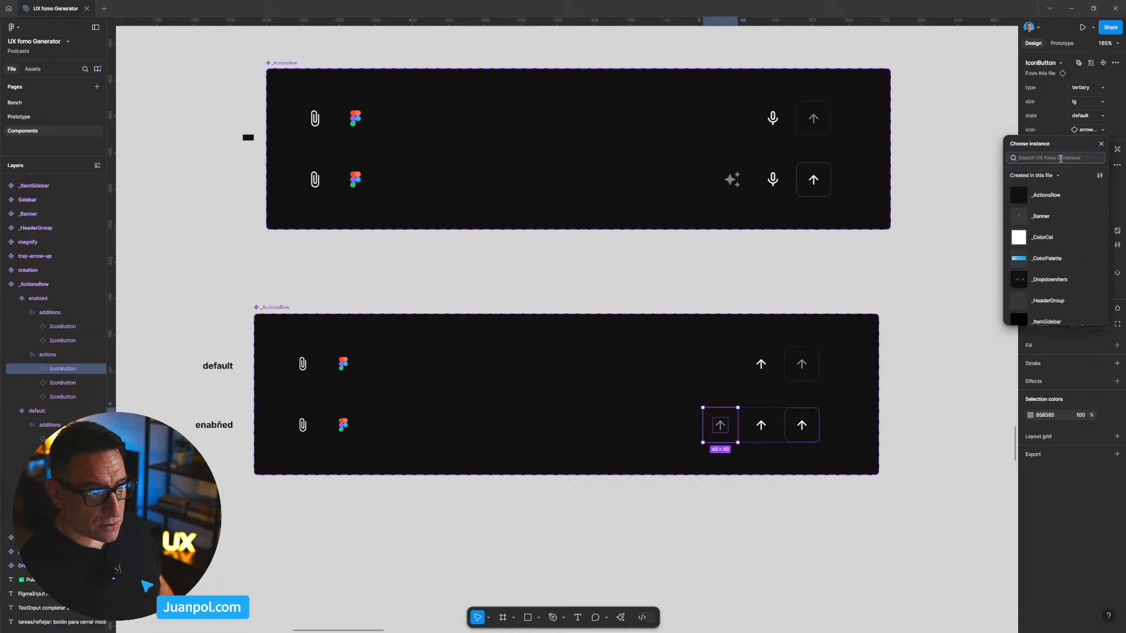
type("d")
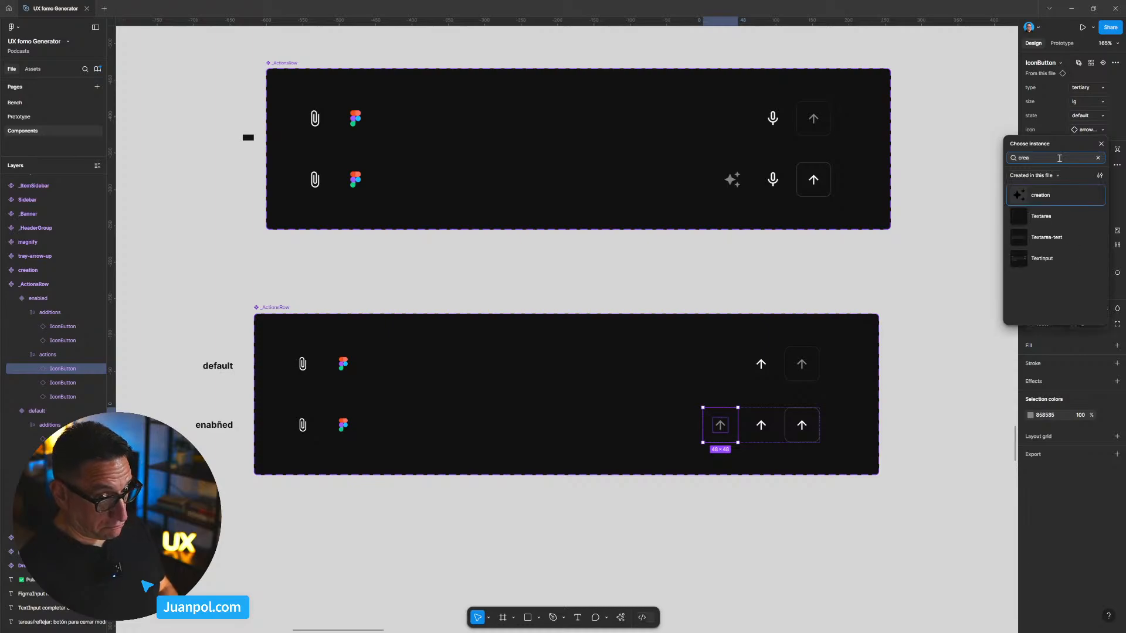
left_click(1037, 197)
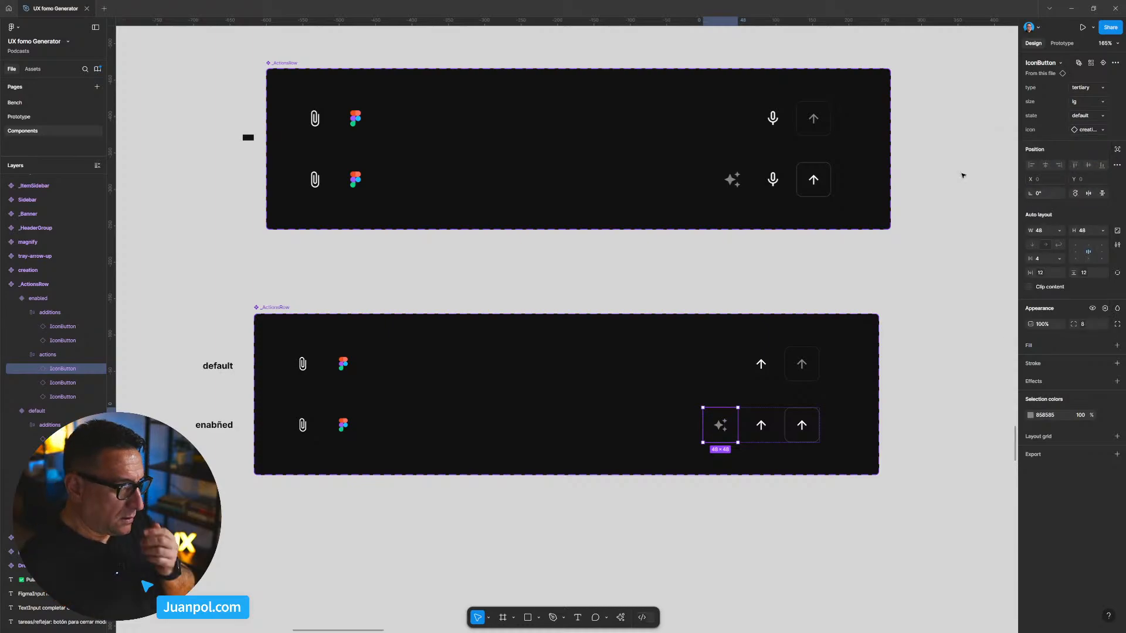
Step: Set the icon of the IconButton just before the final arrow button to microphone-outline in both _ActionsRow variants
left_click(757, 368)
left_click(757, 368)
left_click(762, 419, "shift")
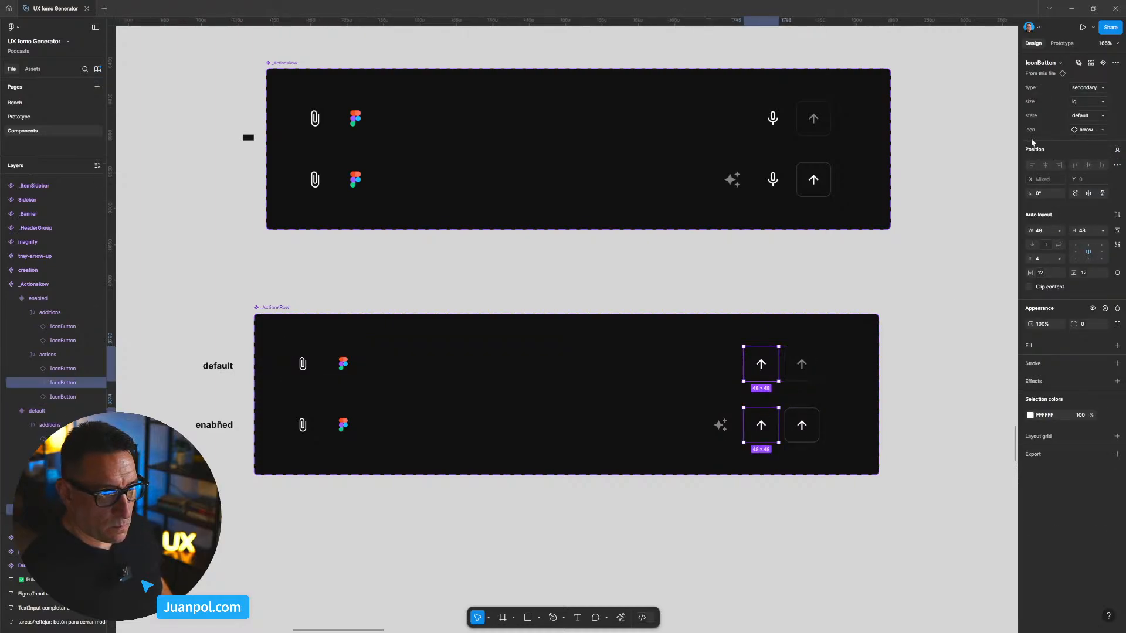
left_click(1087, 130)
type("micro")
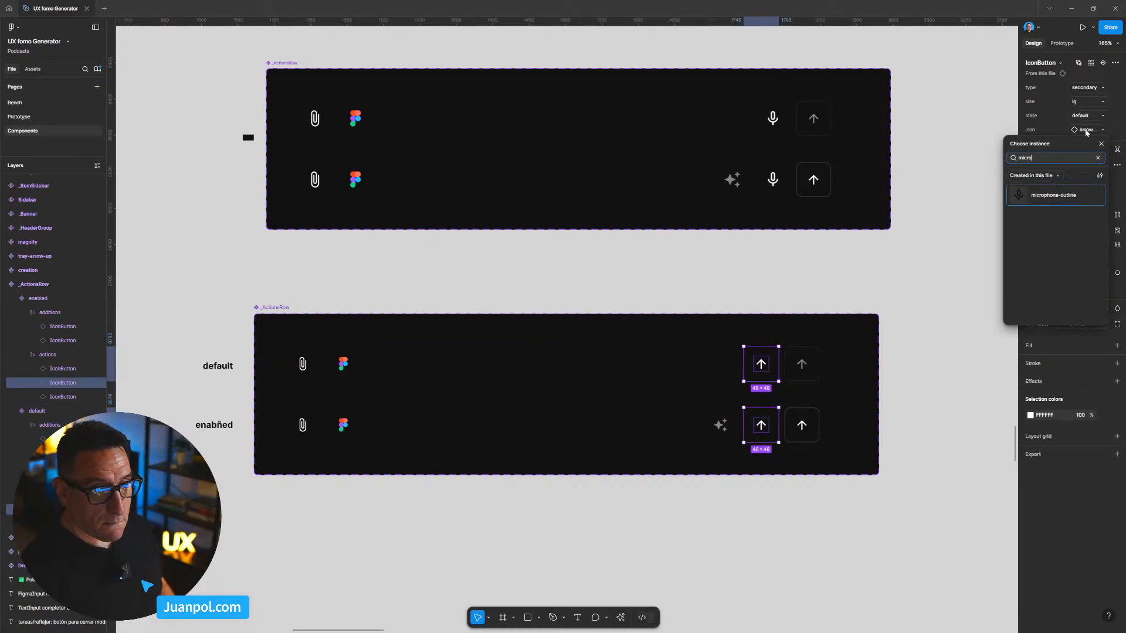
left_click(1064, 195)
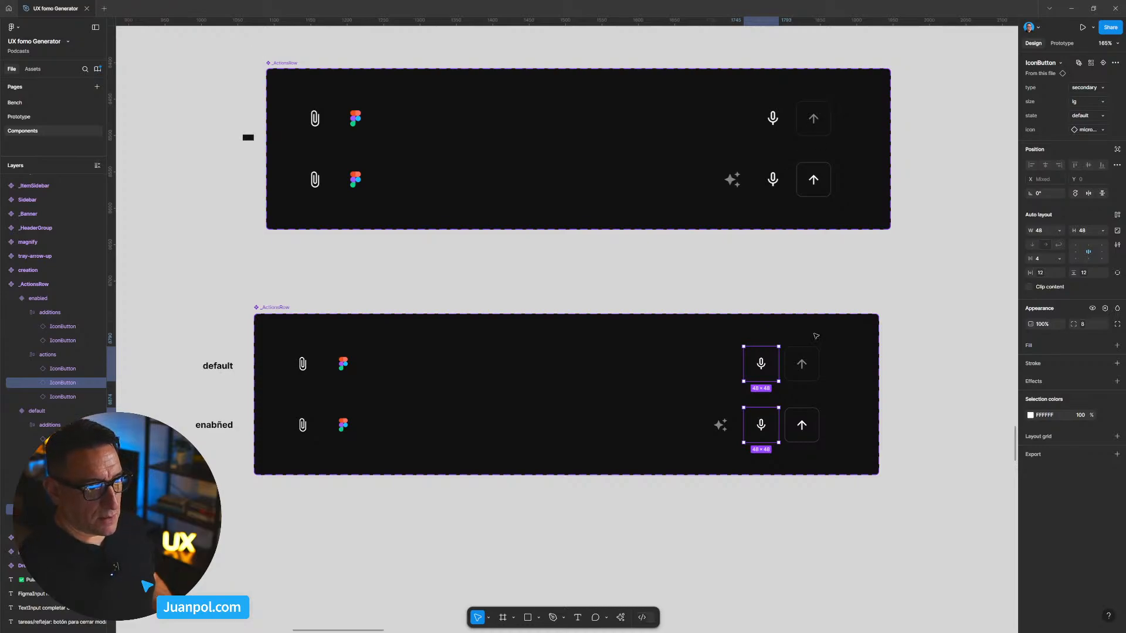
Step: Set the icon of the final arrow IconButton in both _ActionsRow variants to arrow-up
left_click(814, 357)
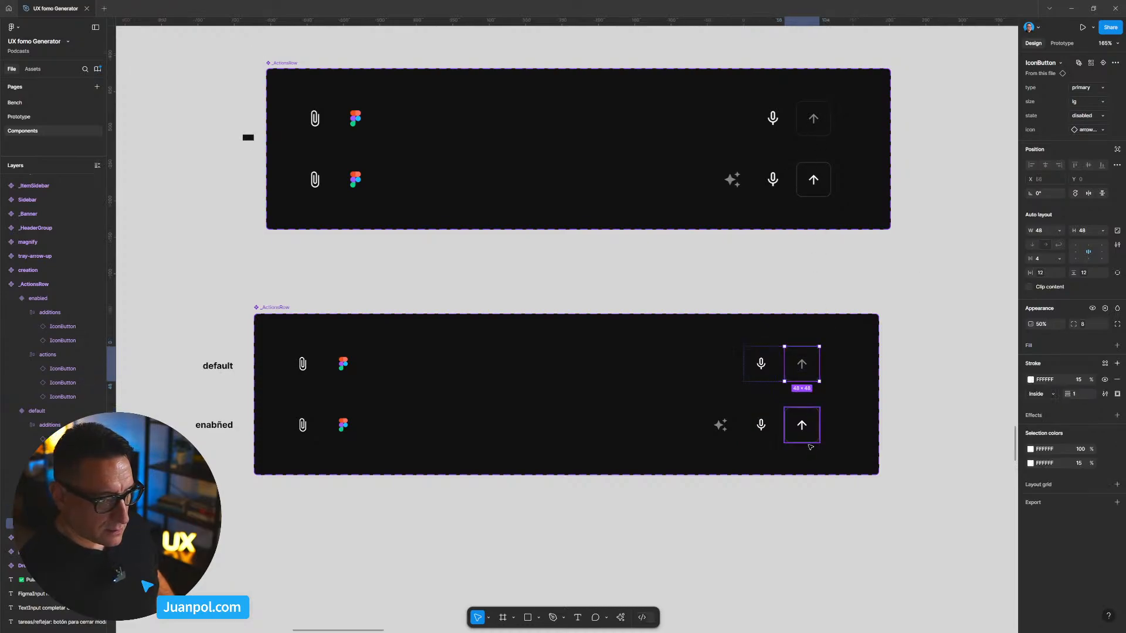
left_click(811, 437, "shift")
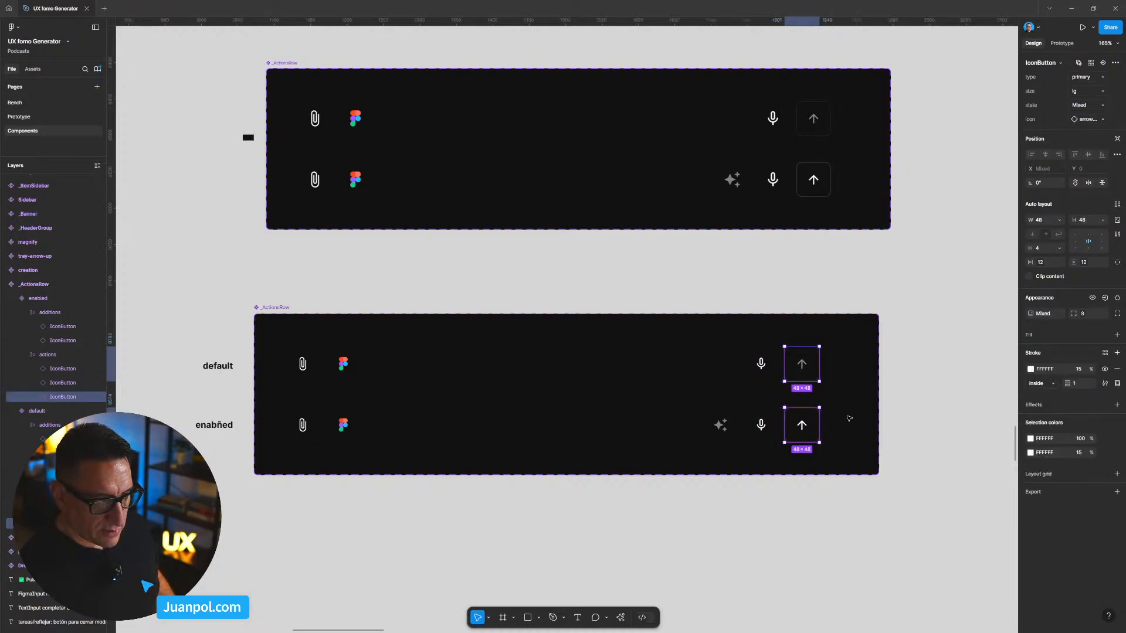
left_click(1086, 120)
type("arrow")
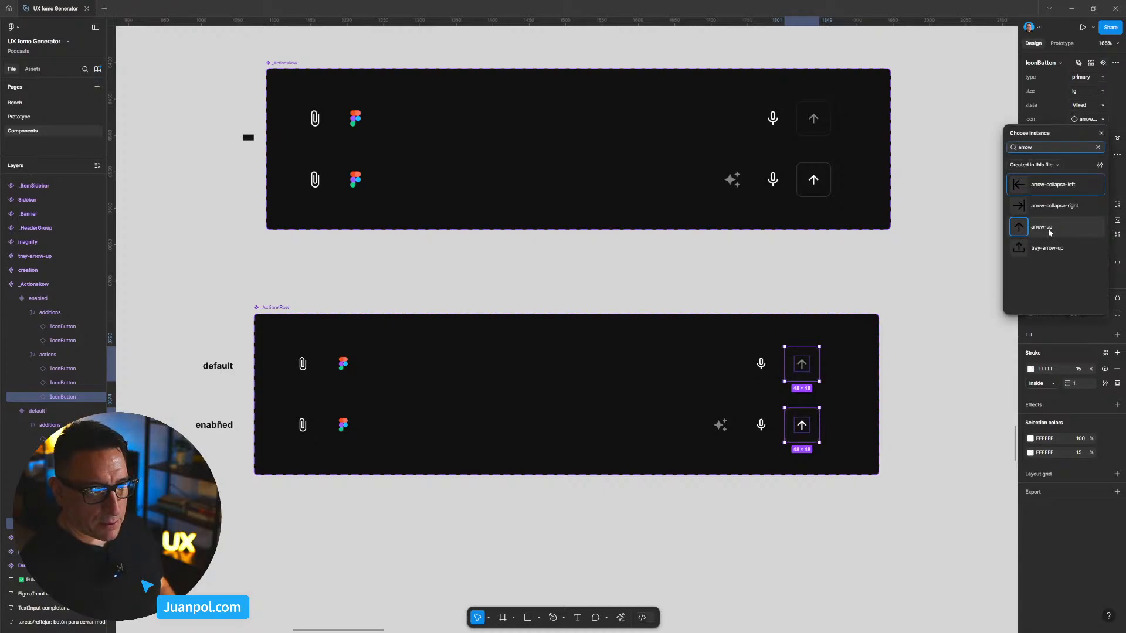
left_click(1050, 232)
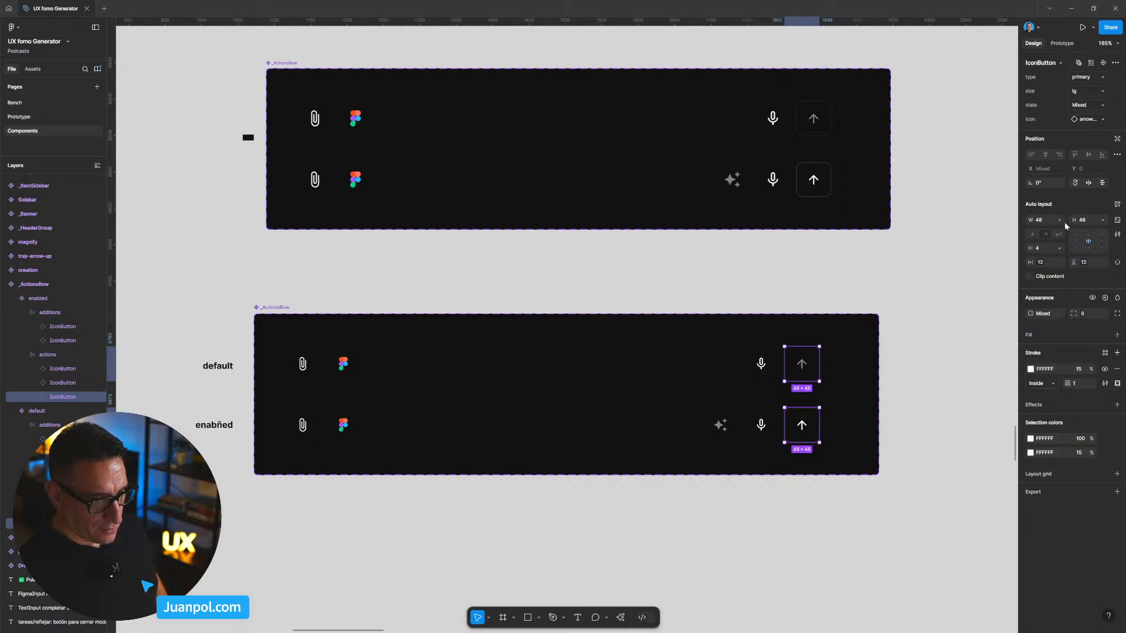
left_click(1094, 121)
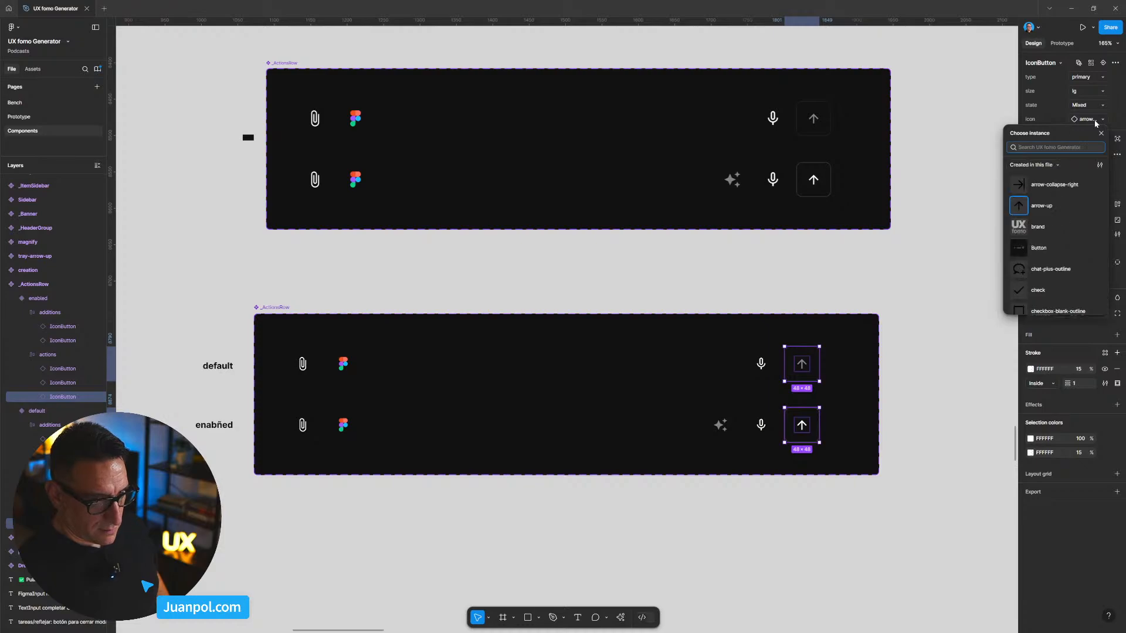
type("arrow")
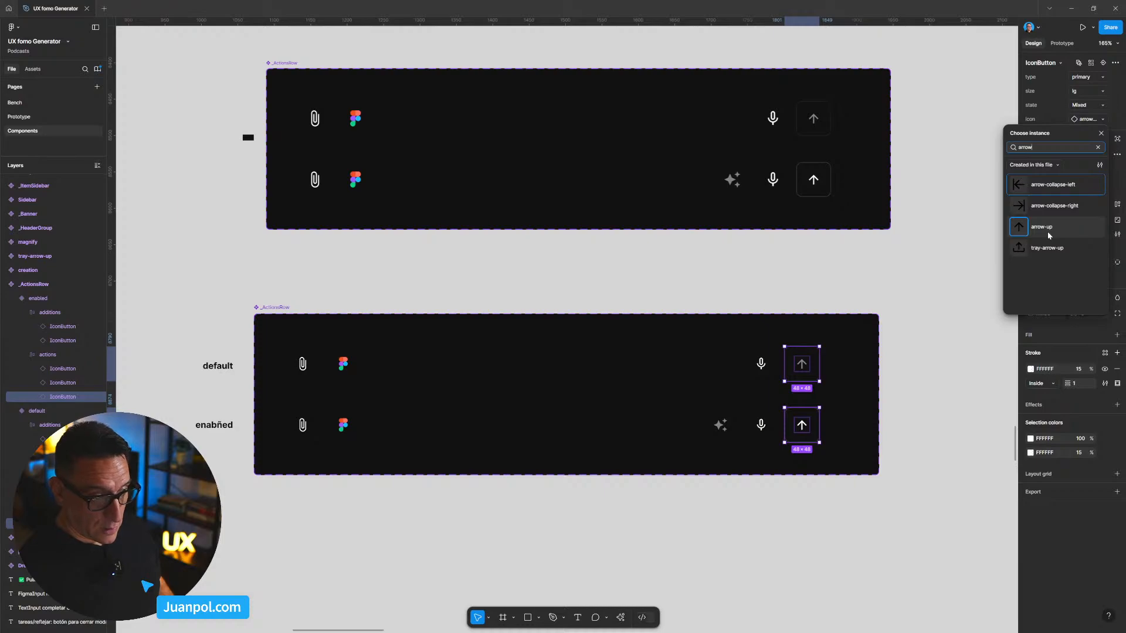
left_click(945, 281)
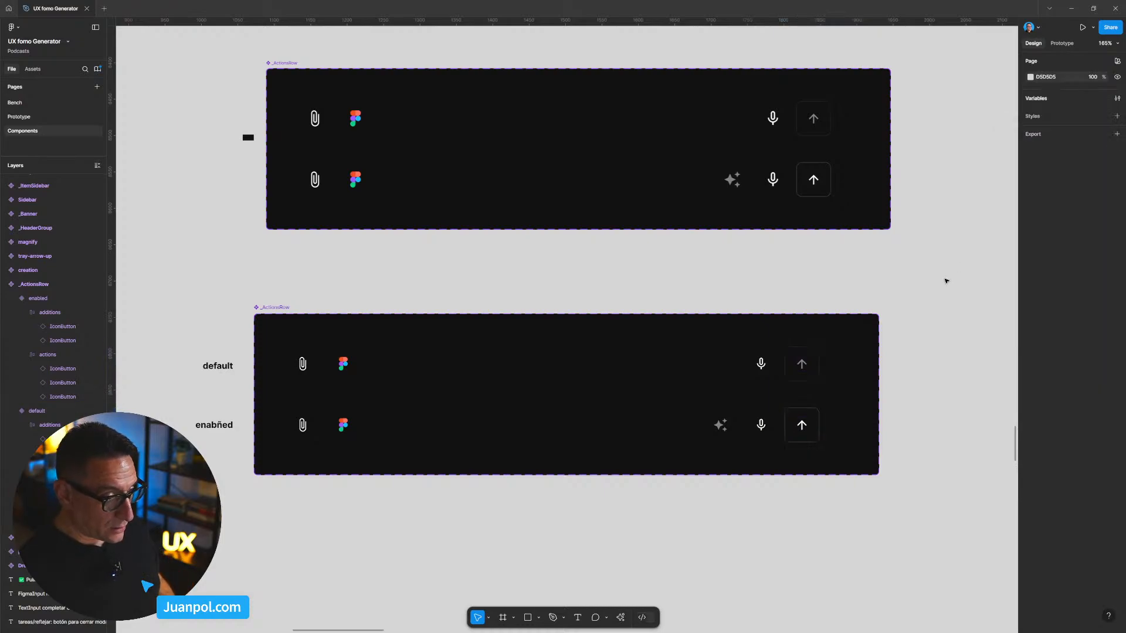
Step: Inspect the vector path of the up-arrow icon component in the Icons section
scroll(945, 281, "down", 10)
scroll(528, 282, "up", 5)
scroll(528, 282, "up", 8)
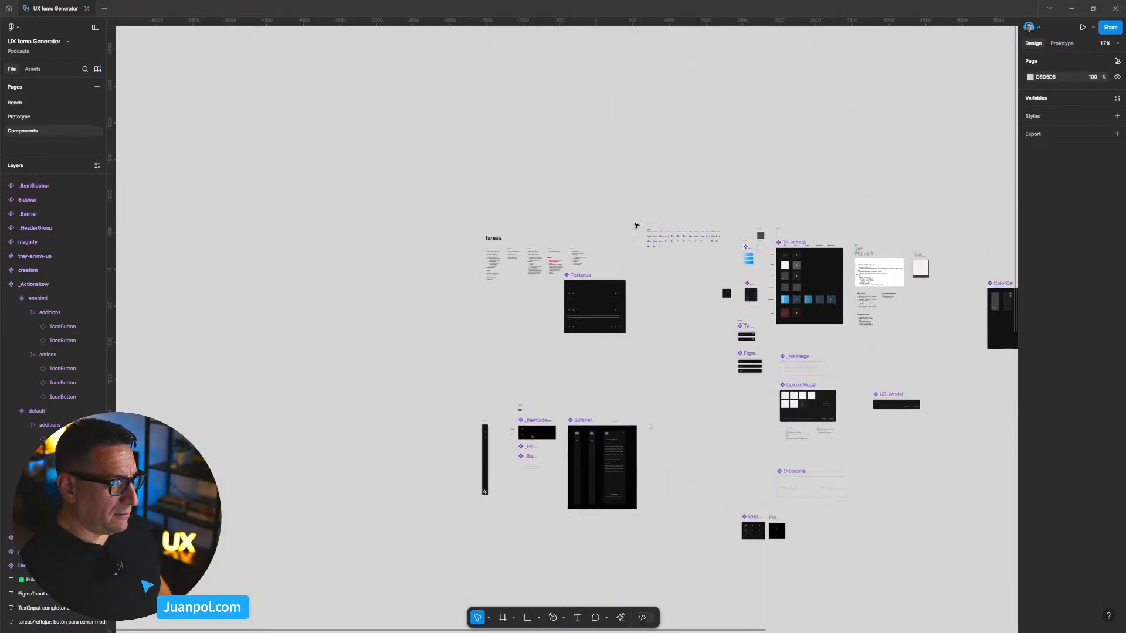
scroll(639, 285, "up", 4)
scroll(639, 285, "up", 8)
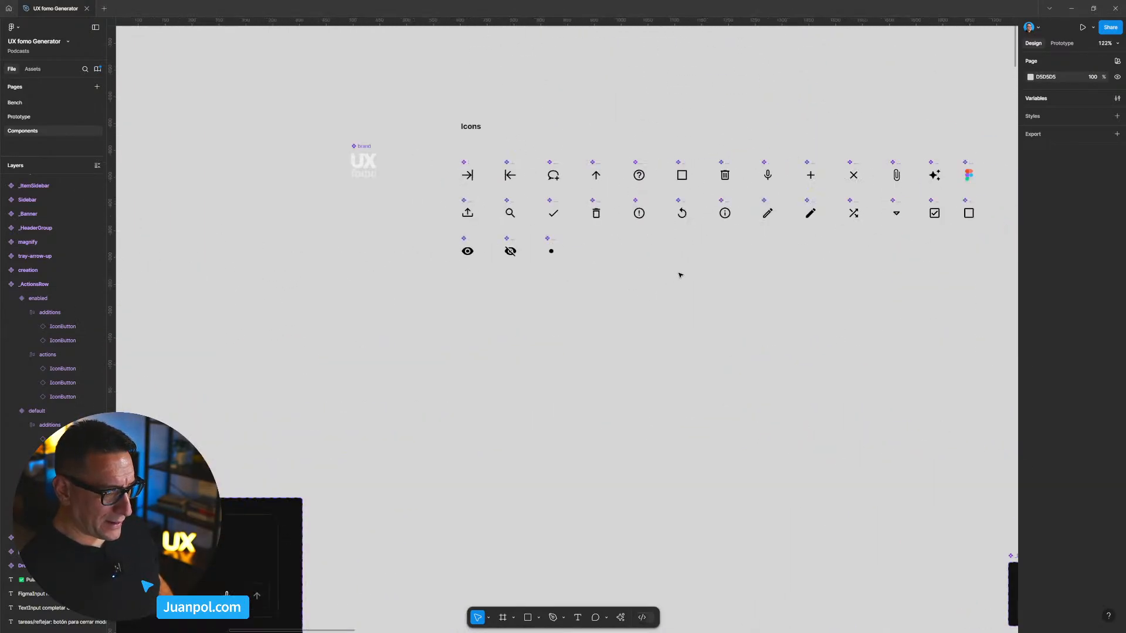
scroll(616, 290, "up", 2)
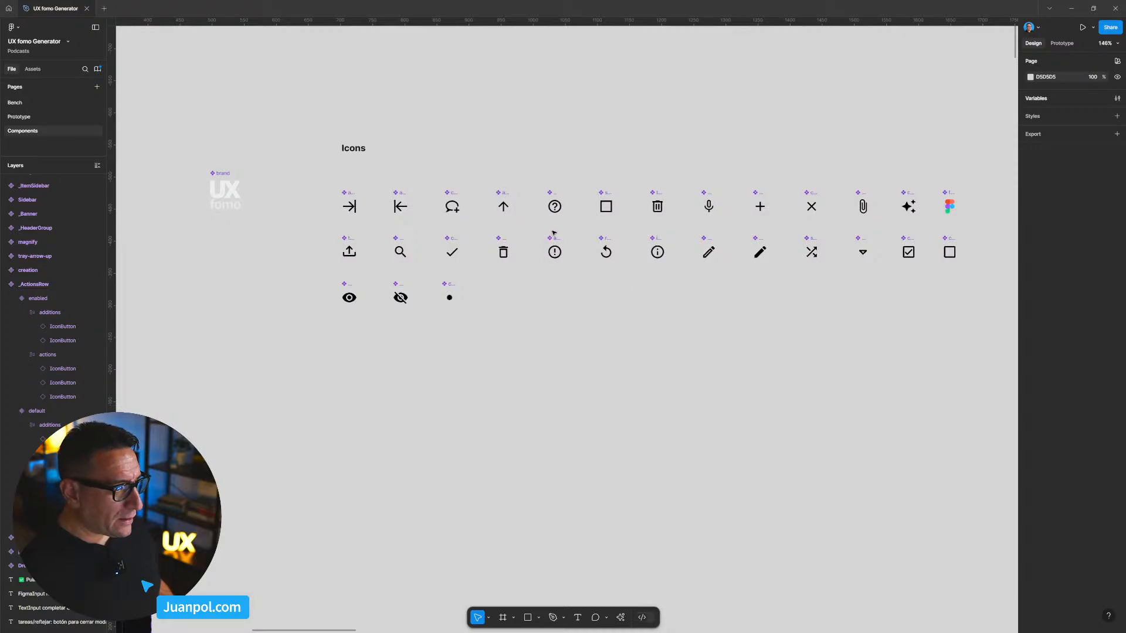
double_click(507, 207)
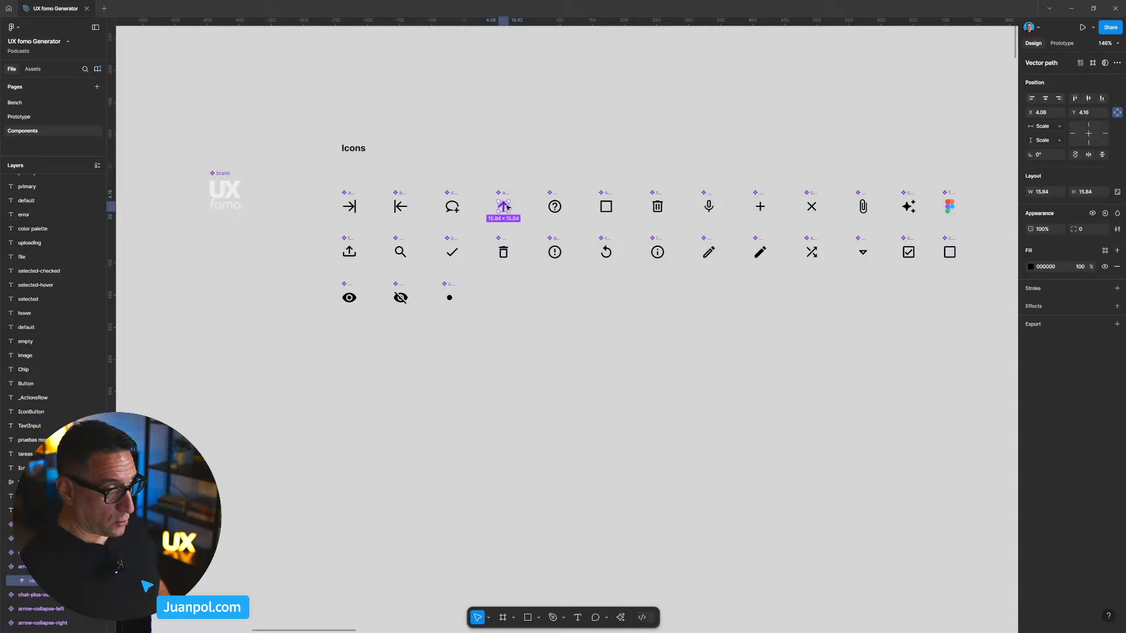
left_click(689, 337)
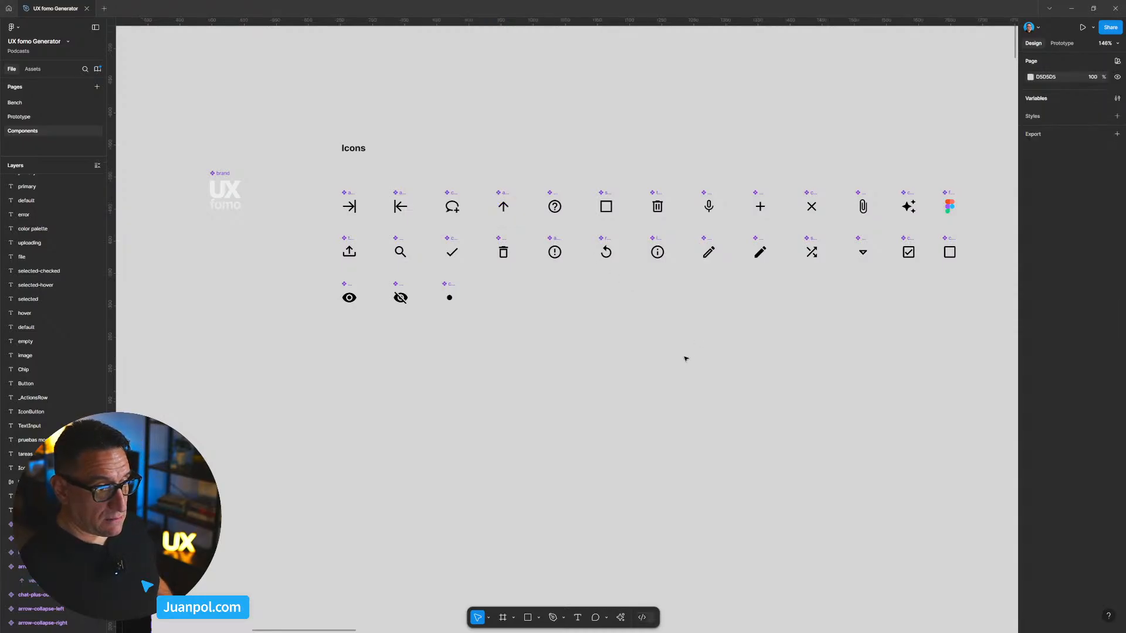
Step: Select the final arrow IconButton in both variants of the lower _ActionsRow and check the instance and variant commands available for them
scroll(689, 336, "down", 10)
scroll(729, 383, "down", 7)
scroll(730, 383, "right", 10)
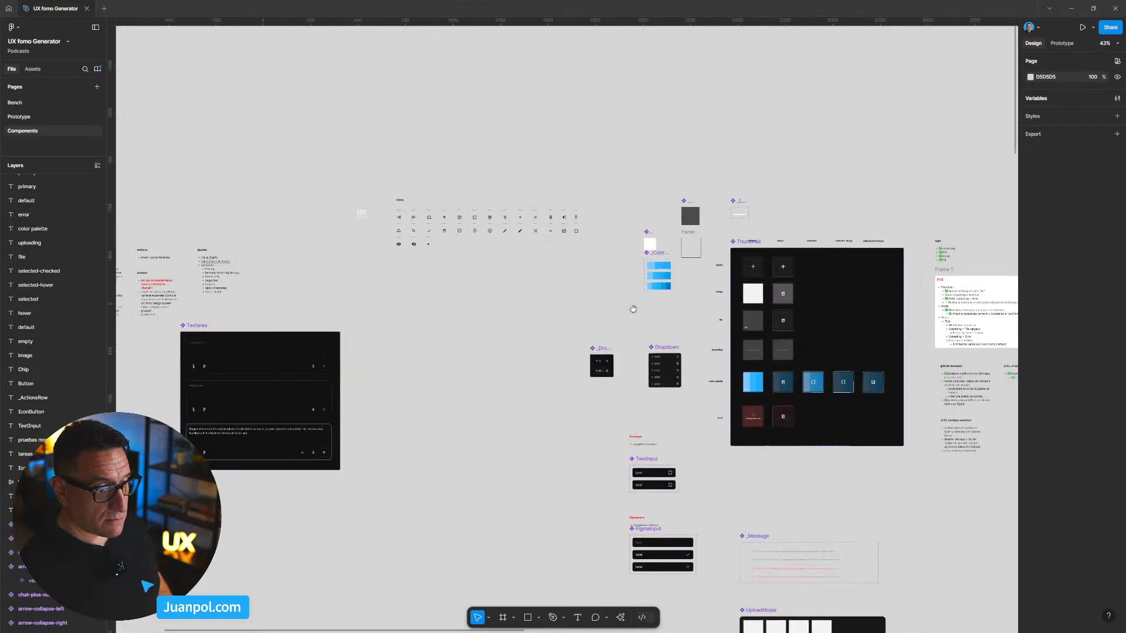
scroll(646, 299, "down", 5)
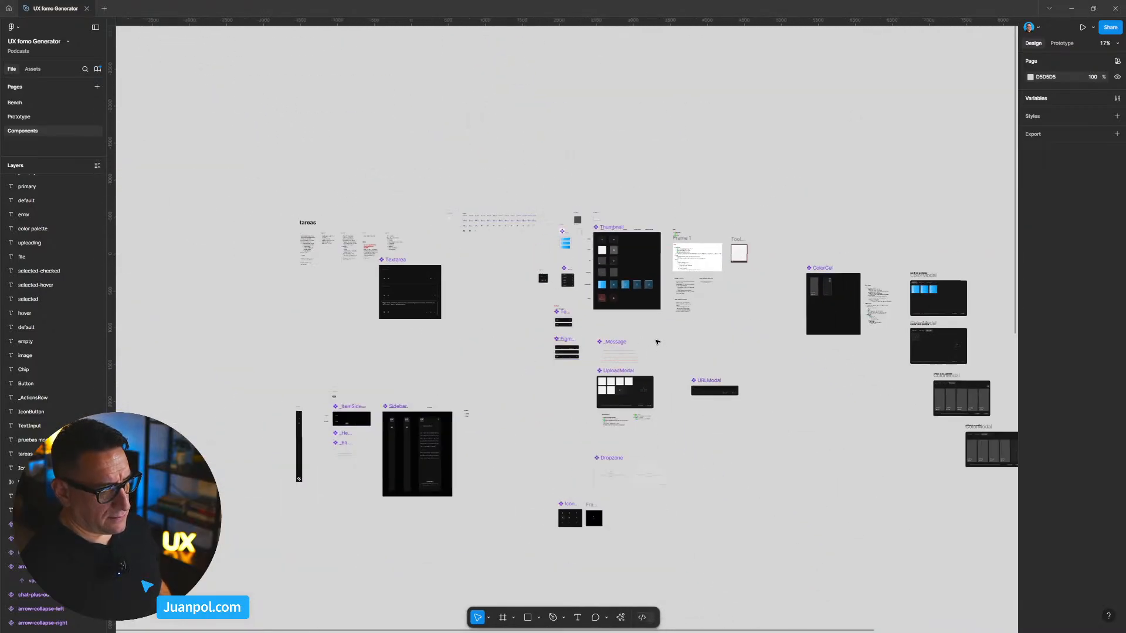
scroll(634, 305, "down", 10)
scroll(634, 305, "right", 8)
scroll(627, 313, "down", 5)
scroll(627, 312, "left", 8)
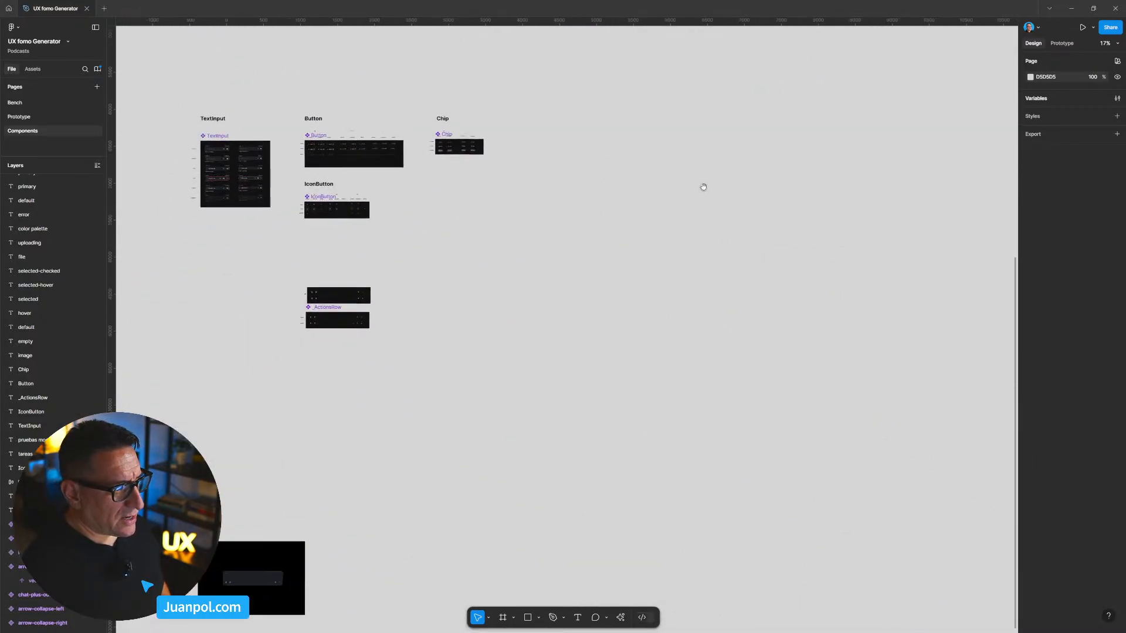
scroll(603, 390, "down", 3)
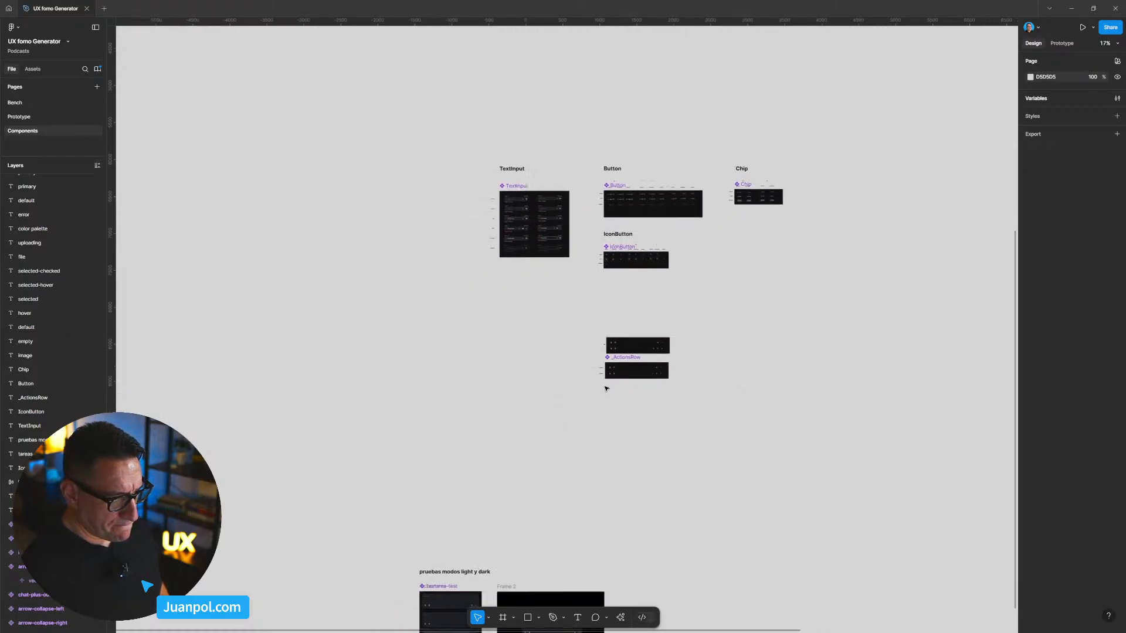
scroll(674, 369, "up", 15)
scroll(774, 417, "up", 5)
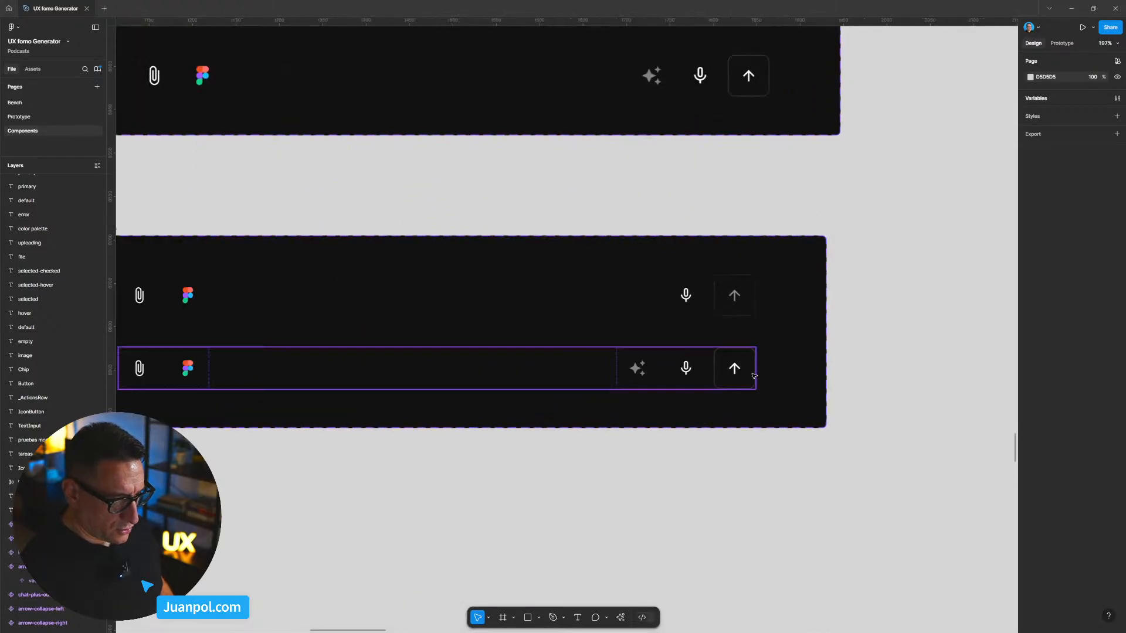
double_click(738, 367)
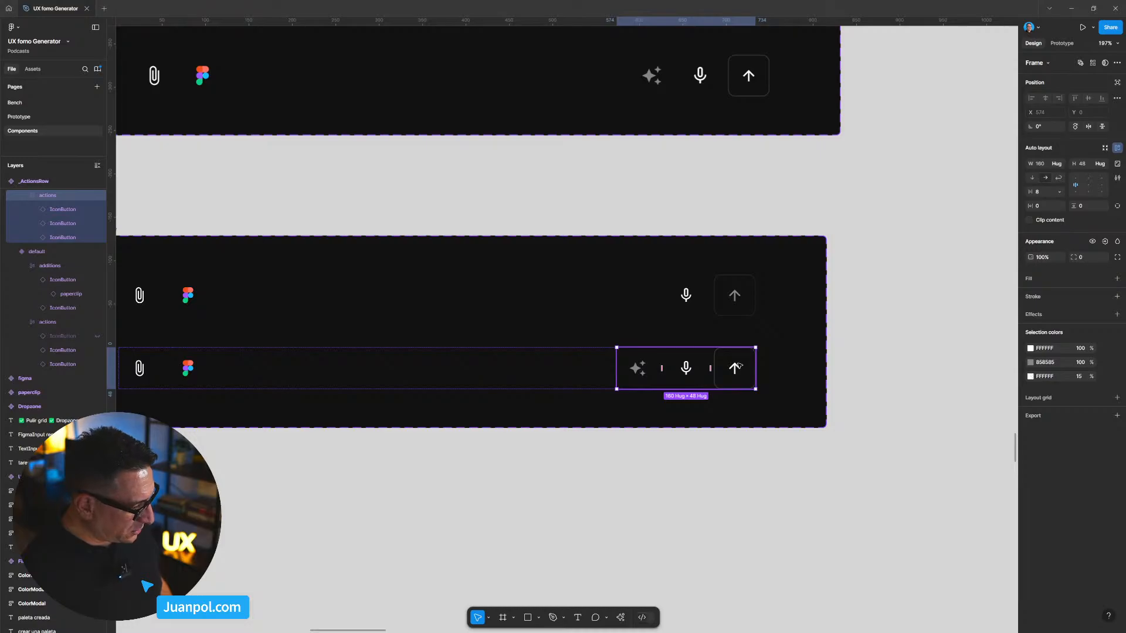
left_click(739, 365)
left_click(736, 296, "shift")
right_click(744, 305)
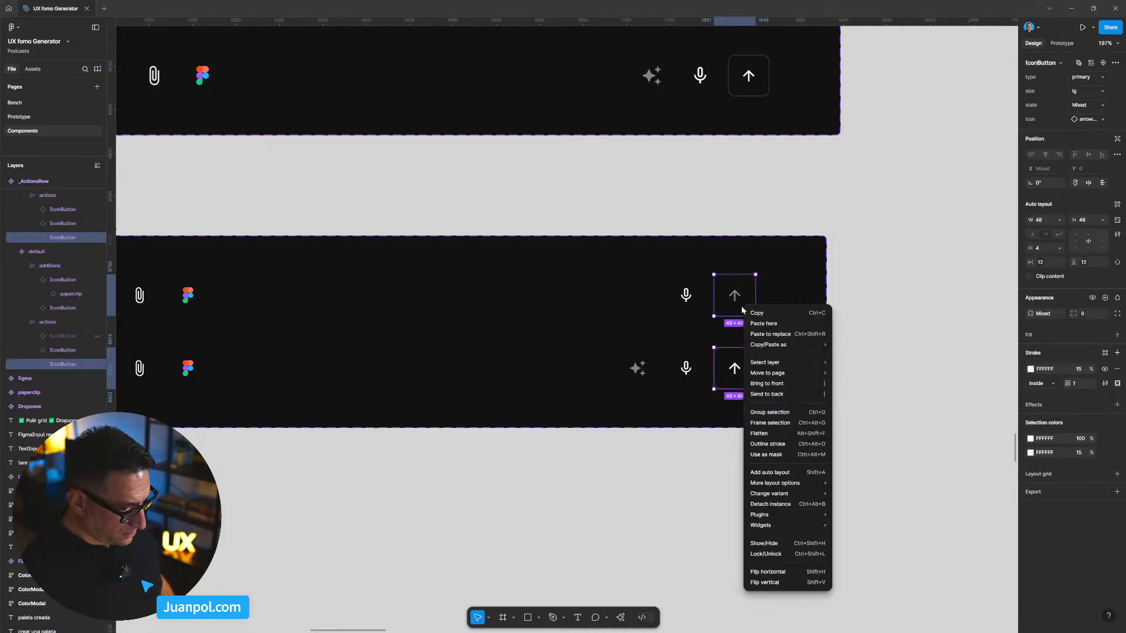
mouse_move(799, 499)
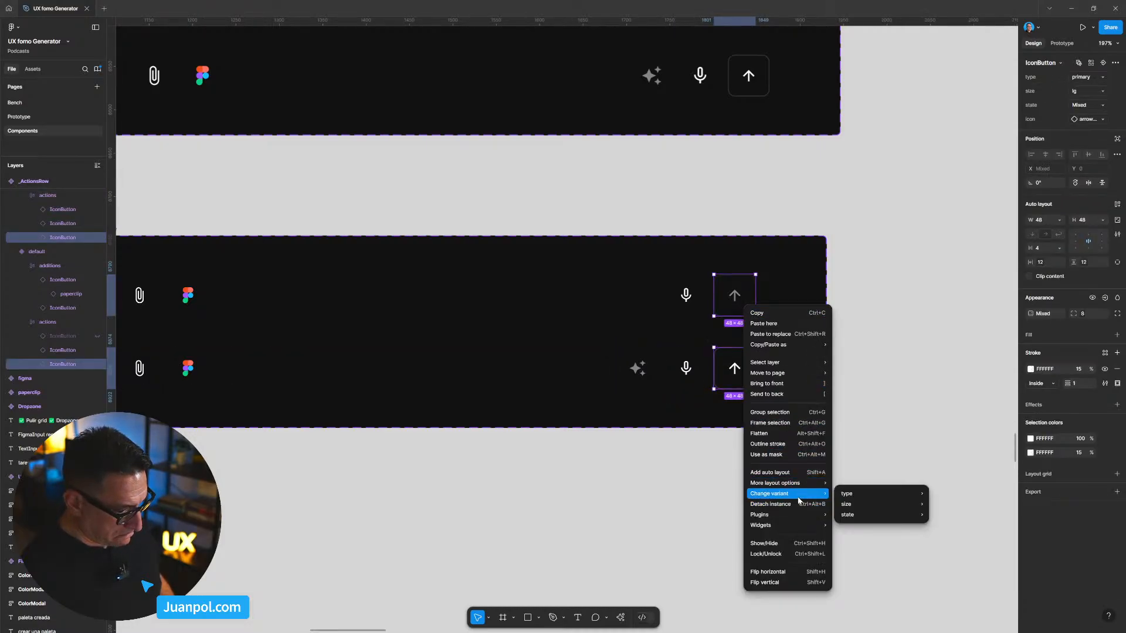
left_click(915, 375)
left_click(833, 320)
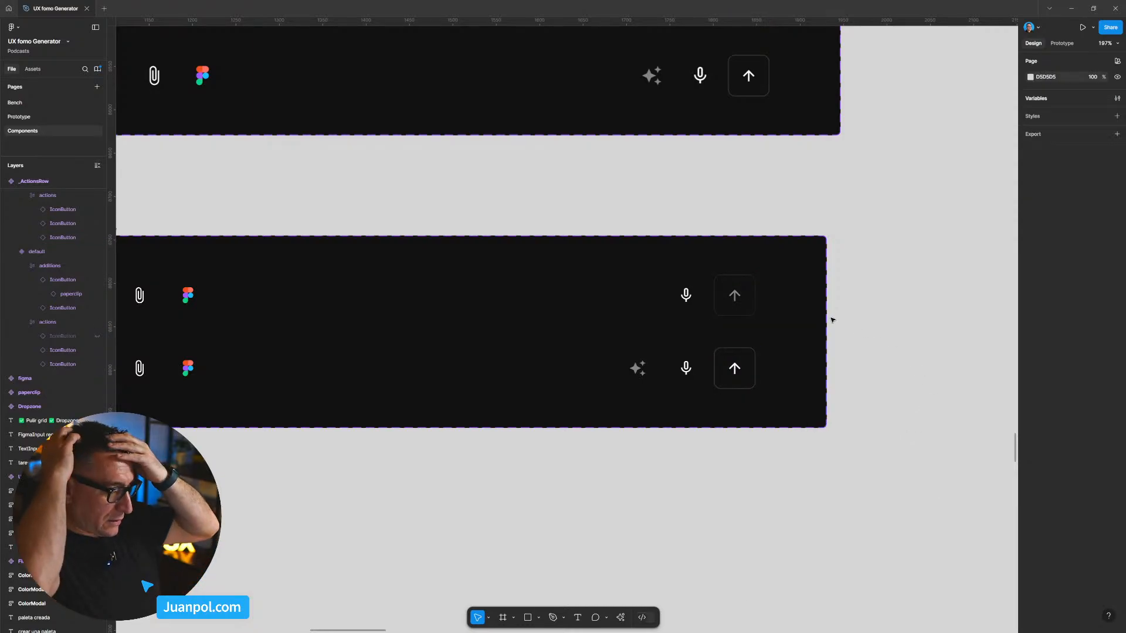
Step: Compare the icons of the lower _ActionsRow component set with the reference _ActionsRow above it
left_click_drag(305, 414, 553, 533)
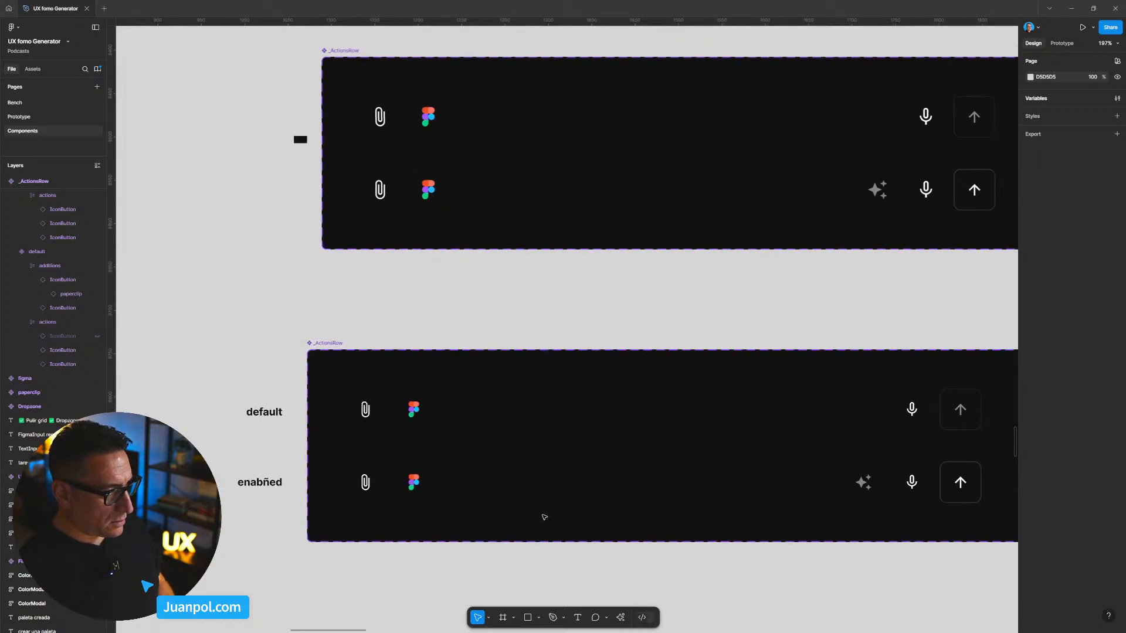
left_click_drag(804, 377, 688, 351)
scroll(688, 353, "down", 5)
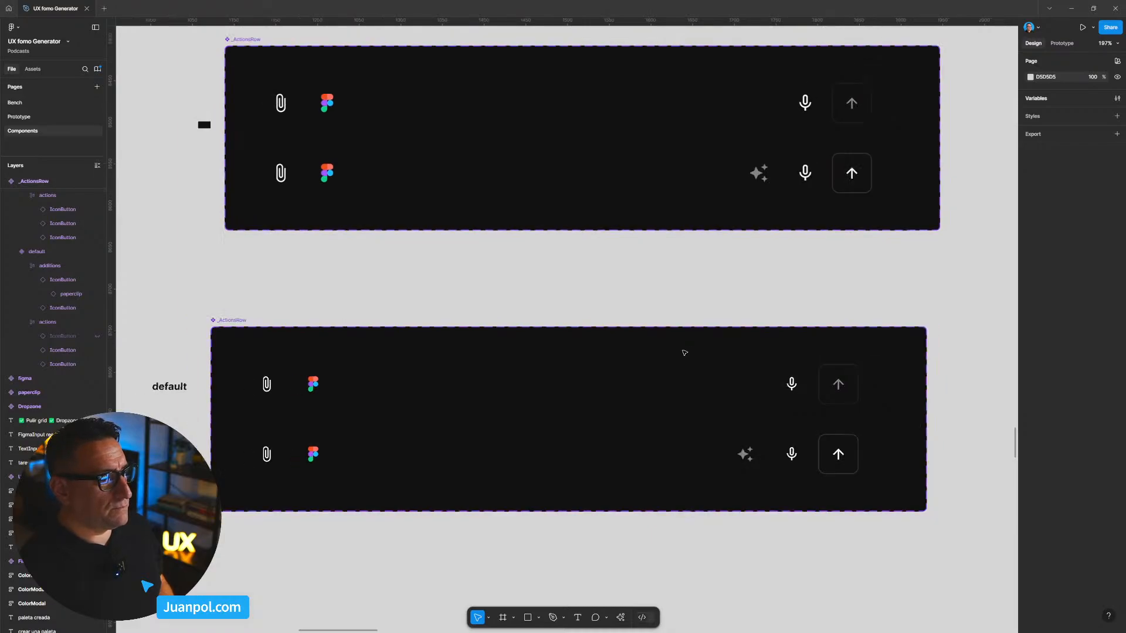
scroll(684, 351, "right", 2)
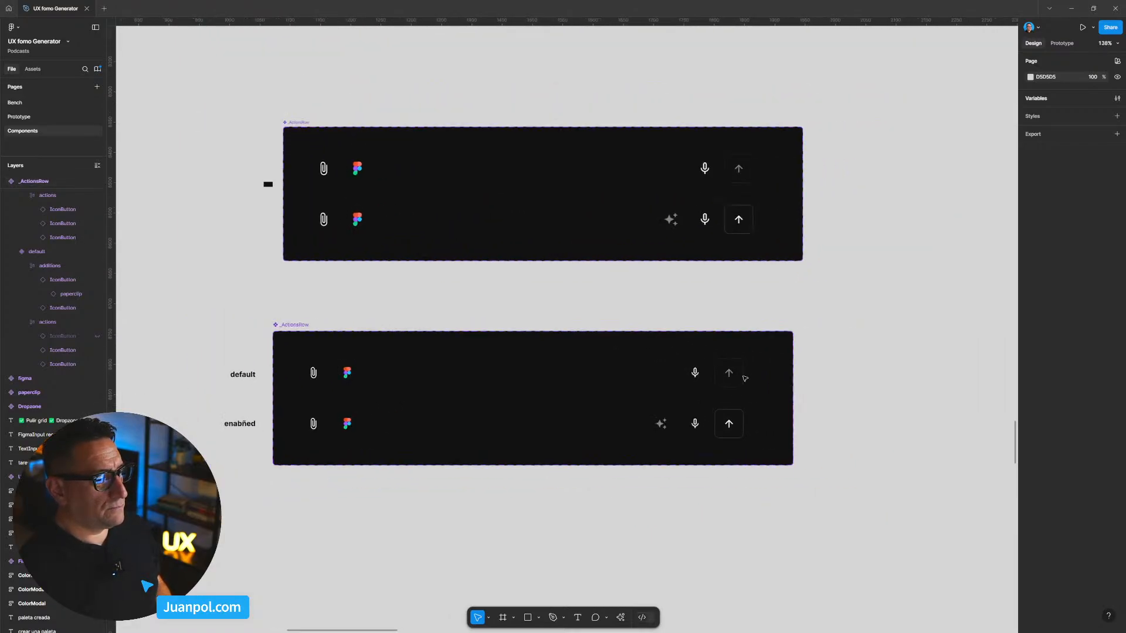
scroll(745, 378, "up", 5)
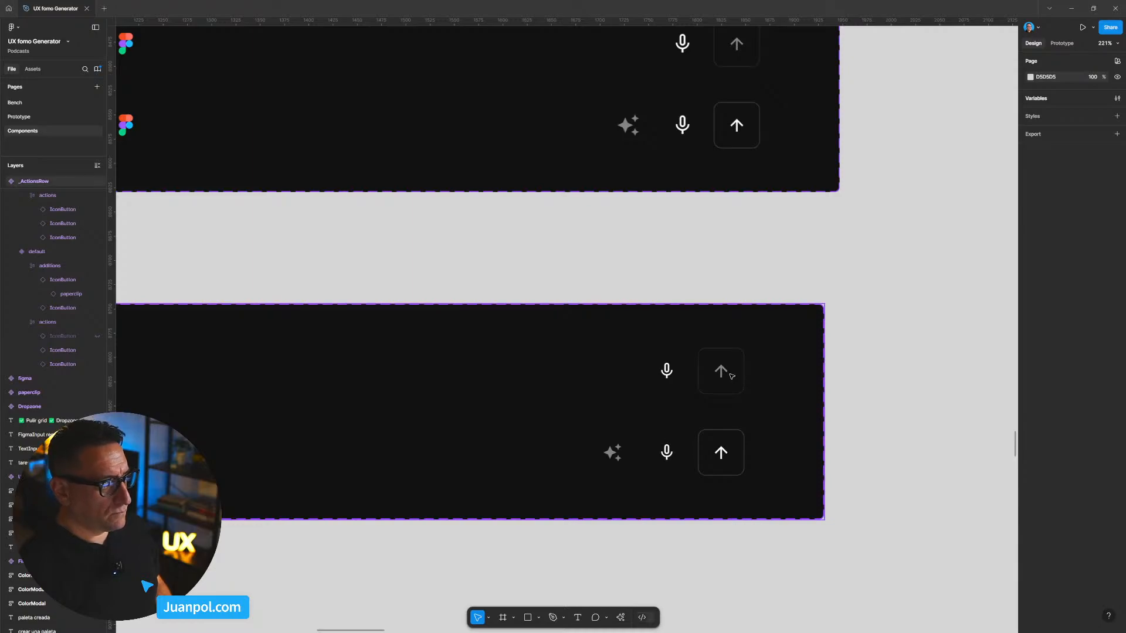
scroll(732, 376, "down", 10)
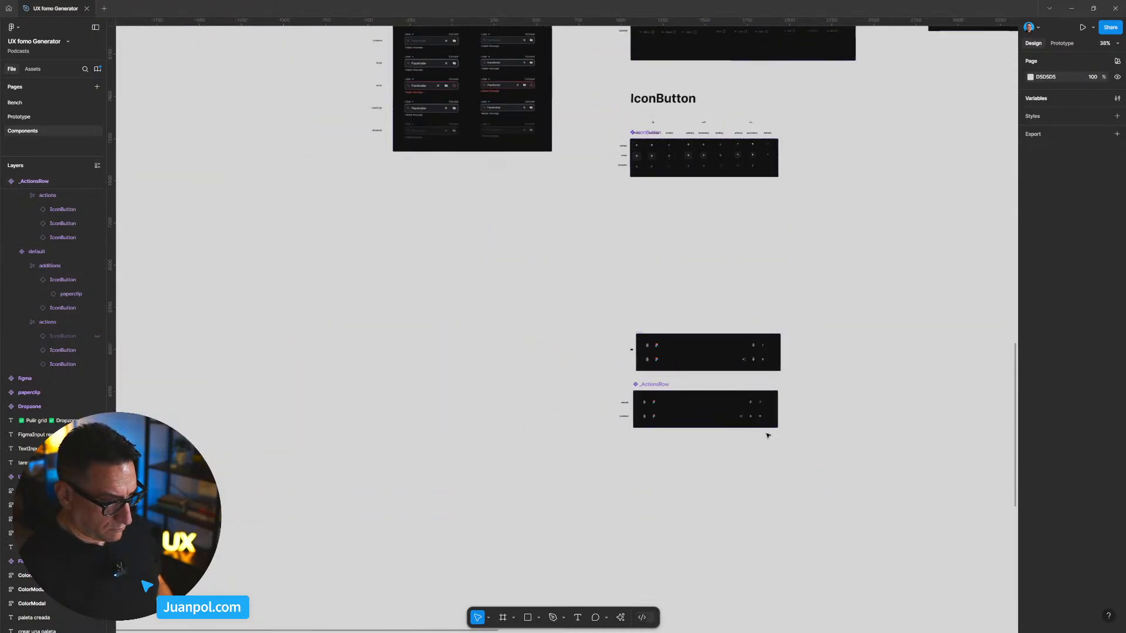
Step: Examine the action icons of the prompt box in the main layout on the Prototype page
scroll(768, 436, "down", 3)
left_click_drag(775, 375, 751, 448)
scroll(738, 445, "up", 3)
scroll(738, 437, "down", 2)
left_click(17, 117)
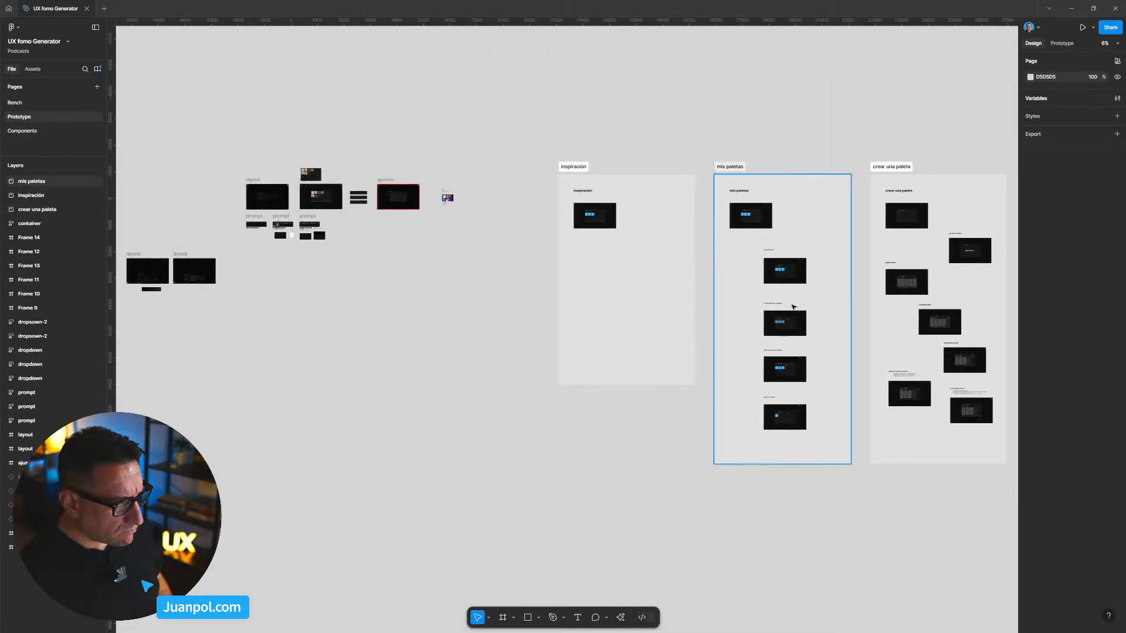
scroll(267, 196, "up", 10)
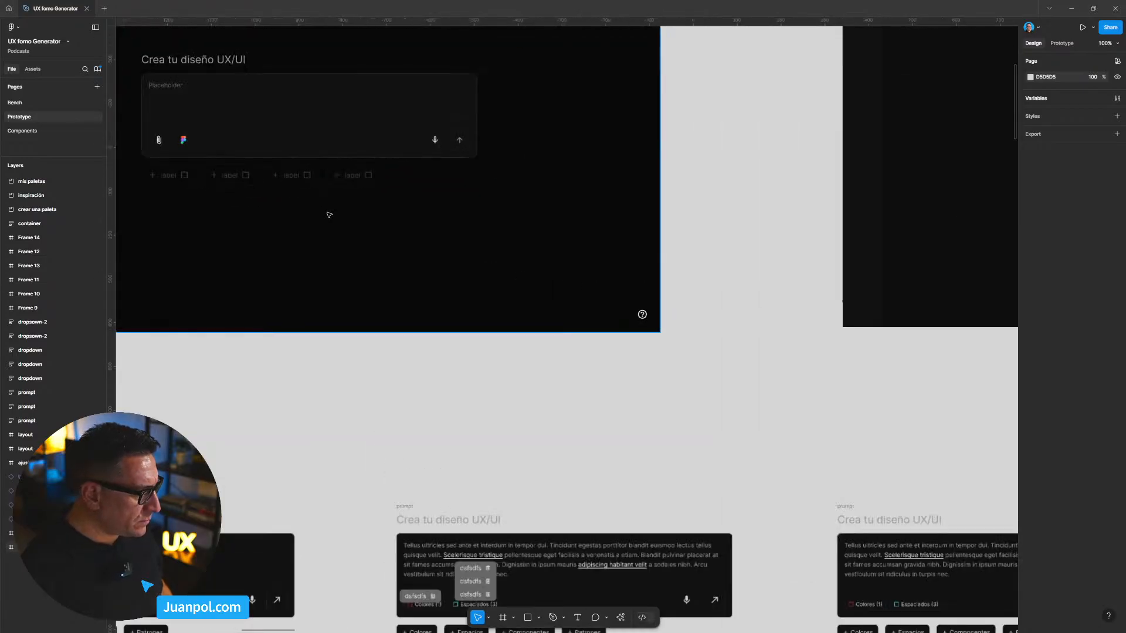
scroll(617, 214, "down", 5)
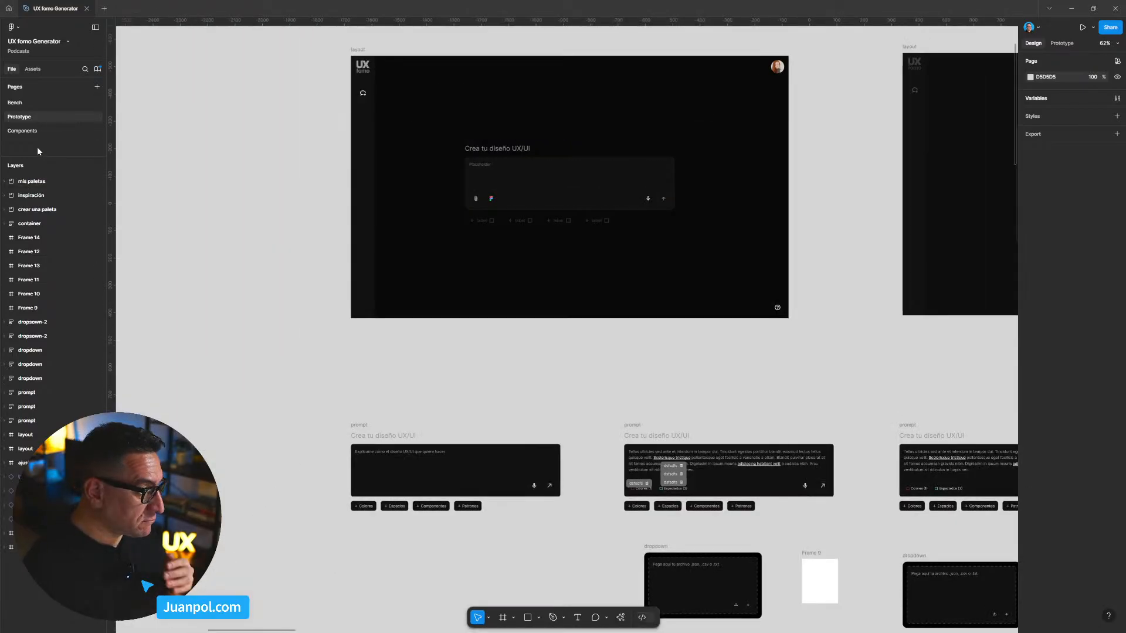
Step: Back on the Components page, swap the icon of the disabled arrow IconButton in the default _ActionsRow variant to chat-plus-outline
left_click(39, 131)
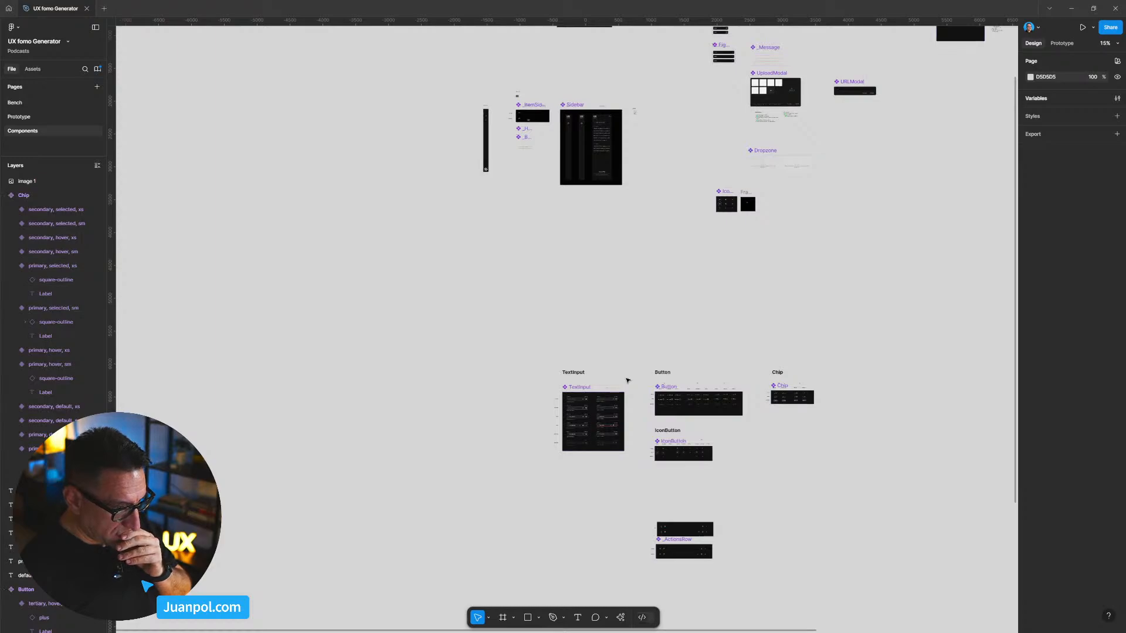
scroll(645, 423, "down", 3)
scroll(647, 424, "up", 5)
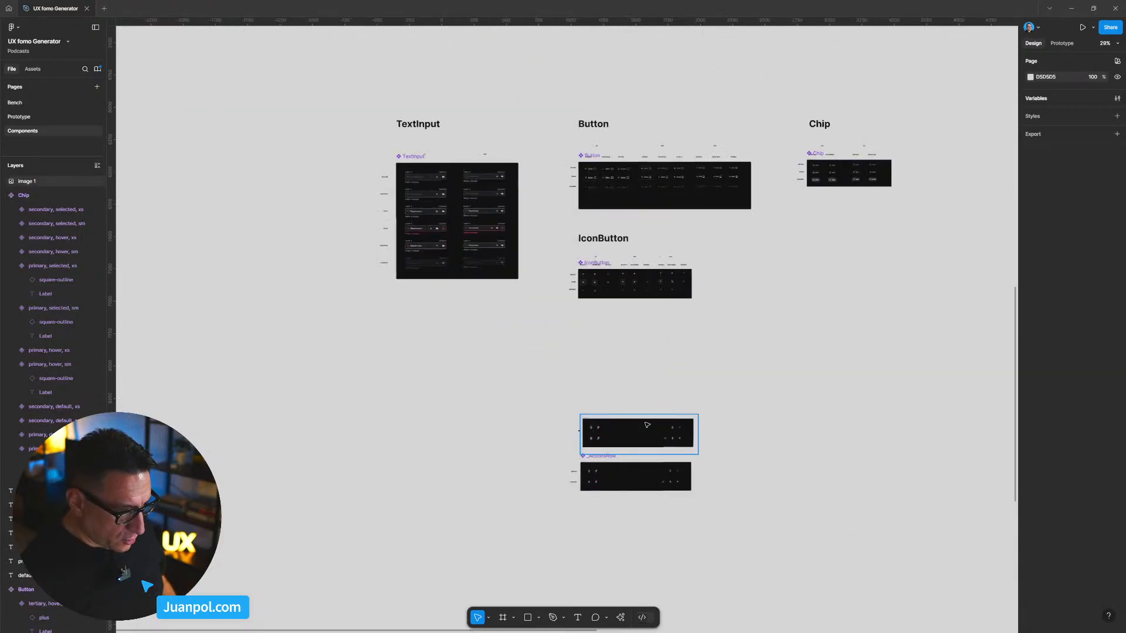
scroll(647, 424, "up", 10)
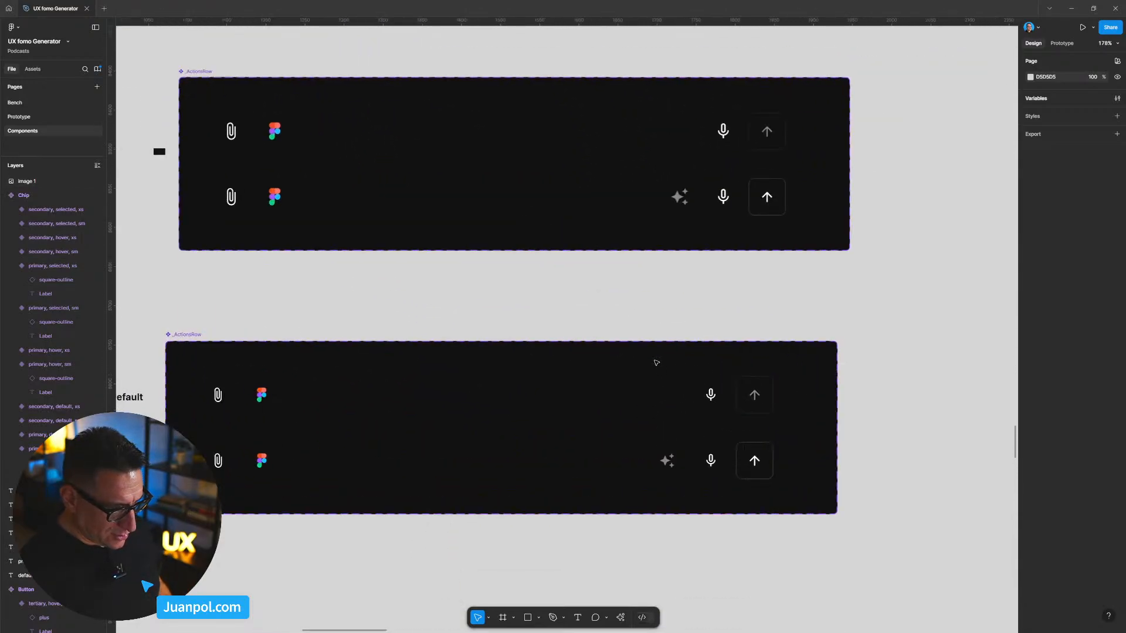
scroll(651, 352, "down", 3)
double_click(760, 301)
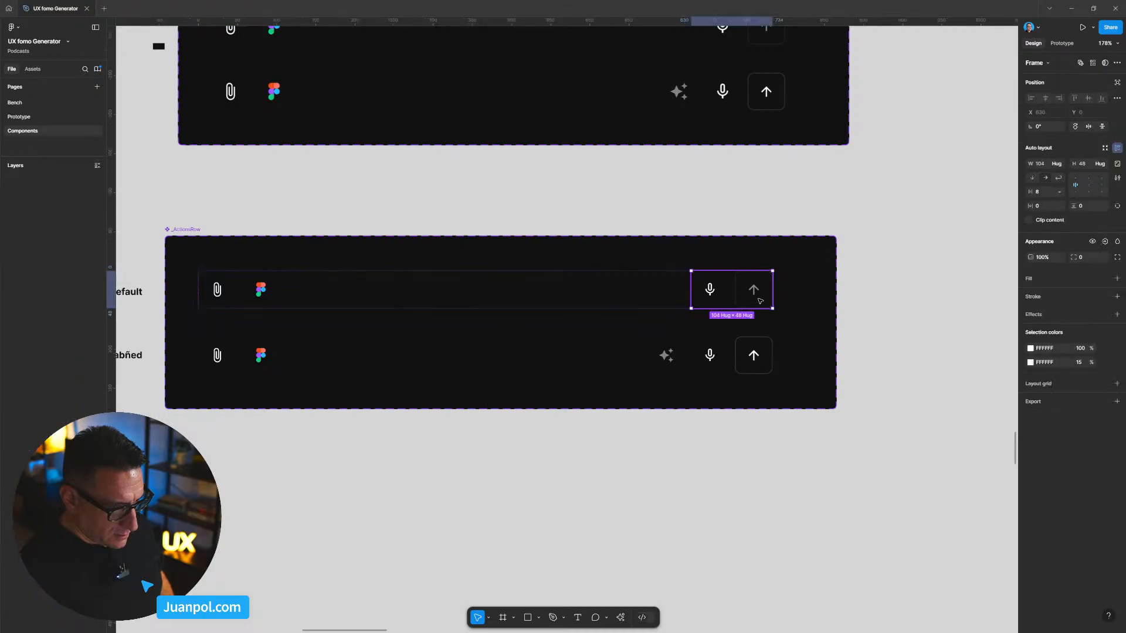
left_click(760, 301)
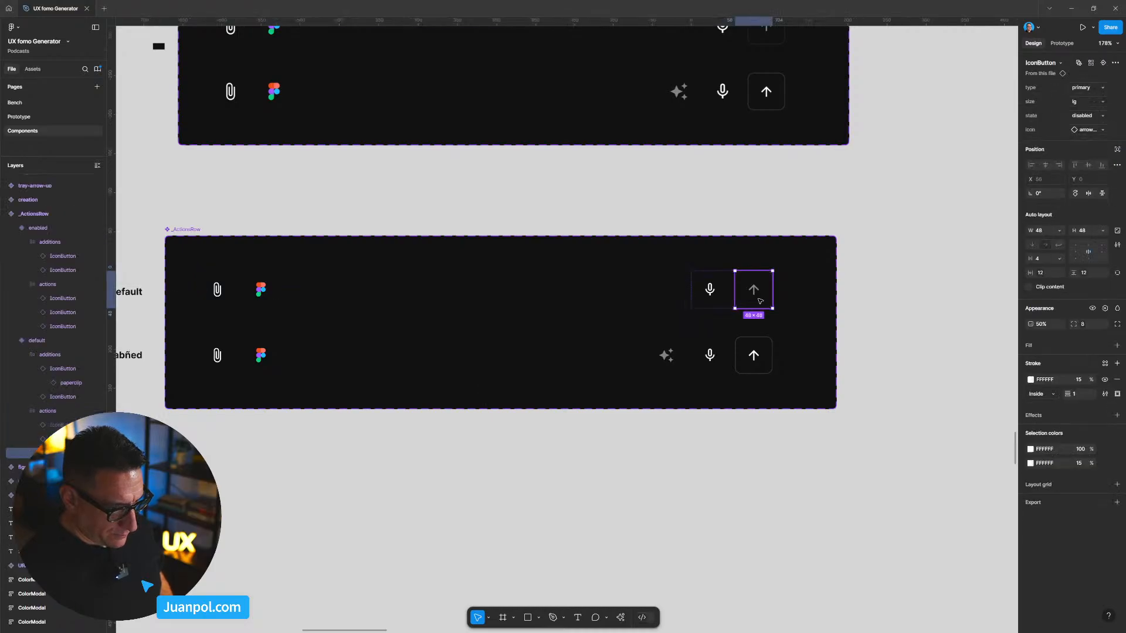
left_click(1088, 131)
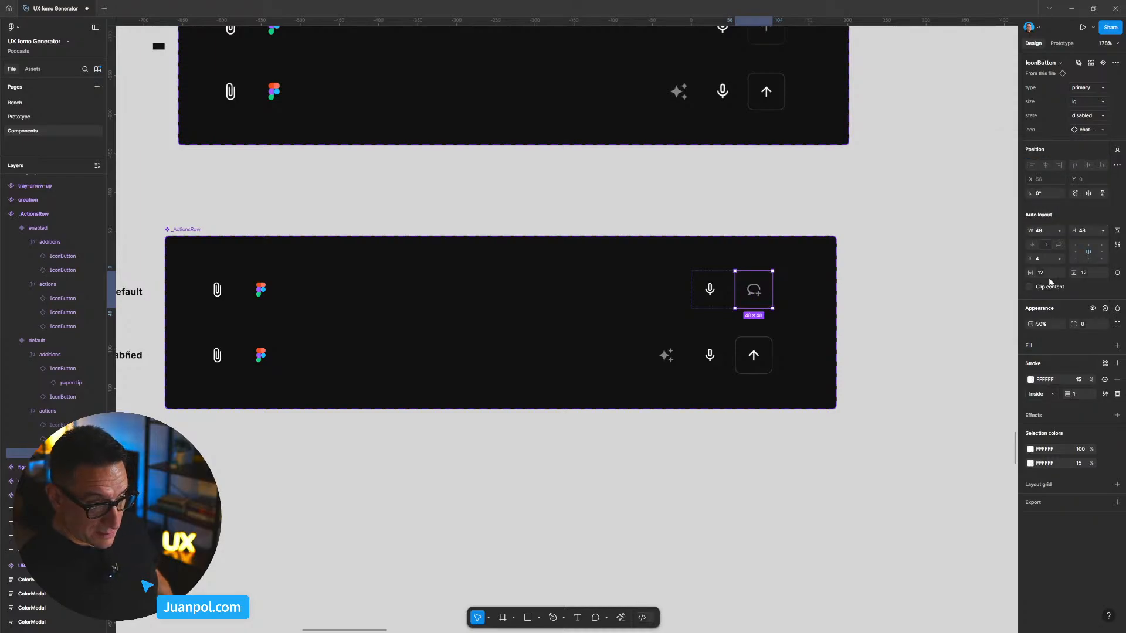
Step: Swap the icon of the disabled IconButton in the default _ActionsRow variant to arrow-up
left_click(1082, 130)
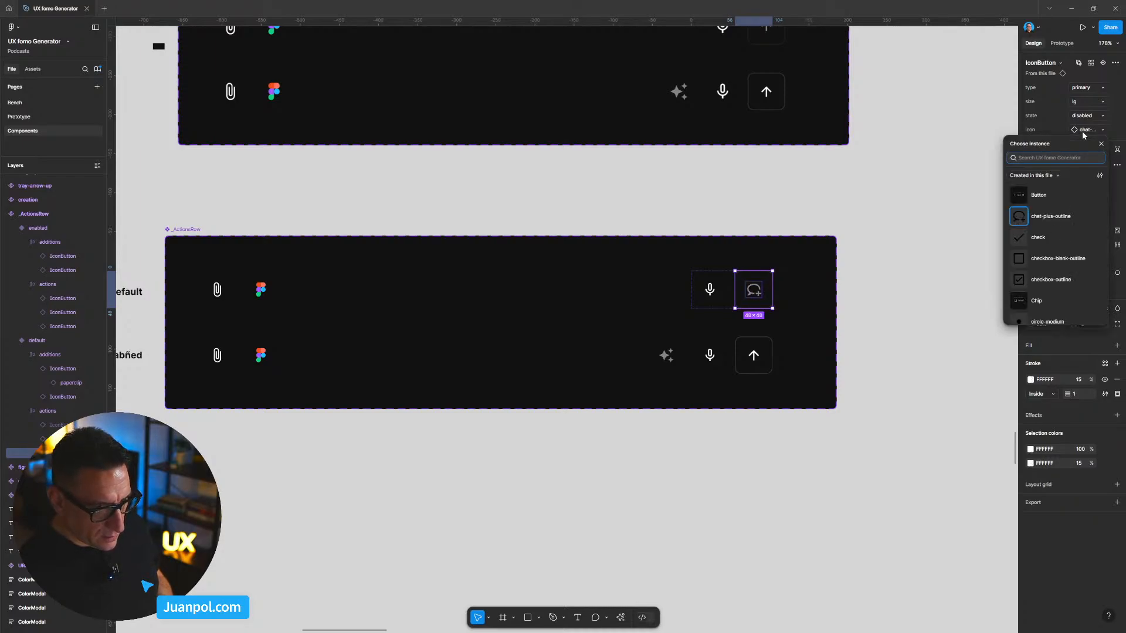
type("arrow")
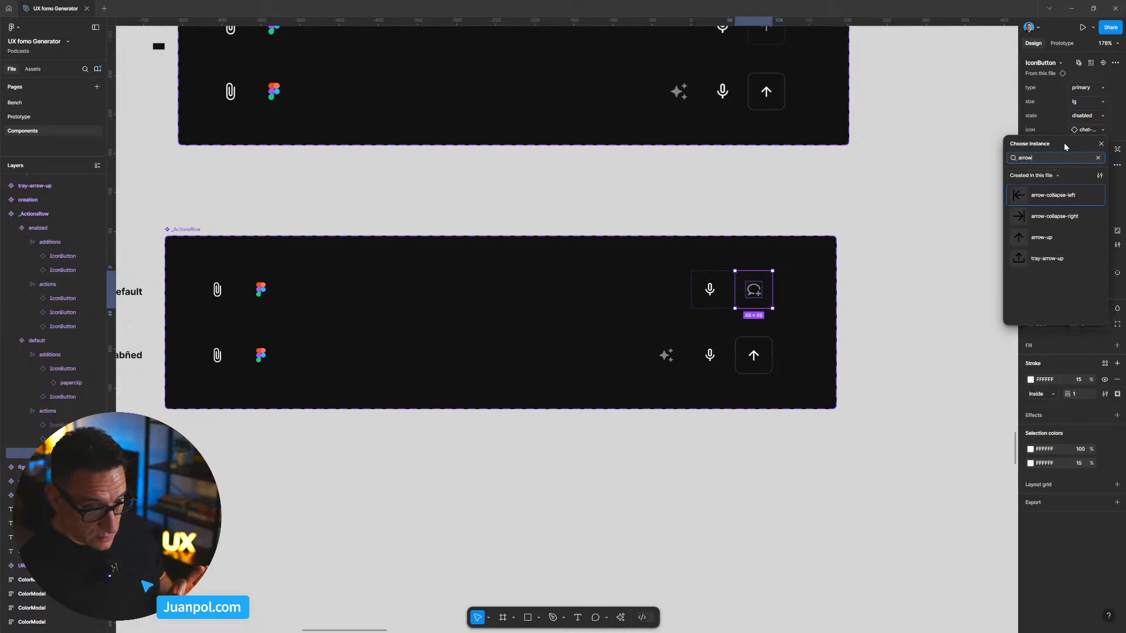
left_click_drag(1066, 133, 981, 133)
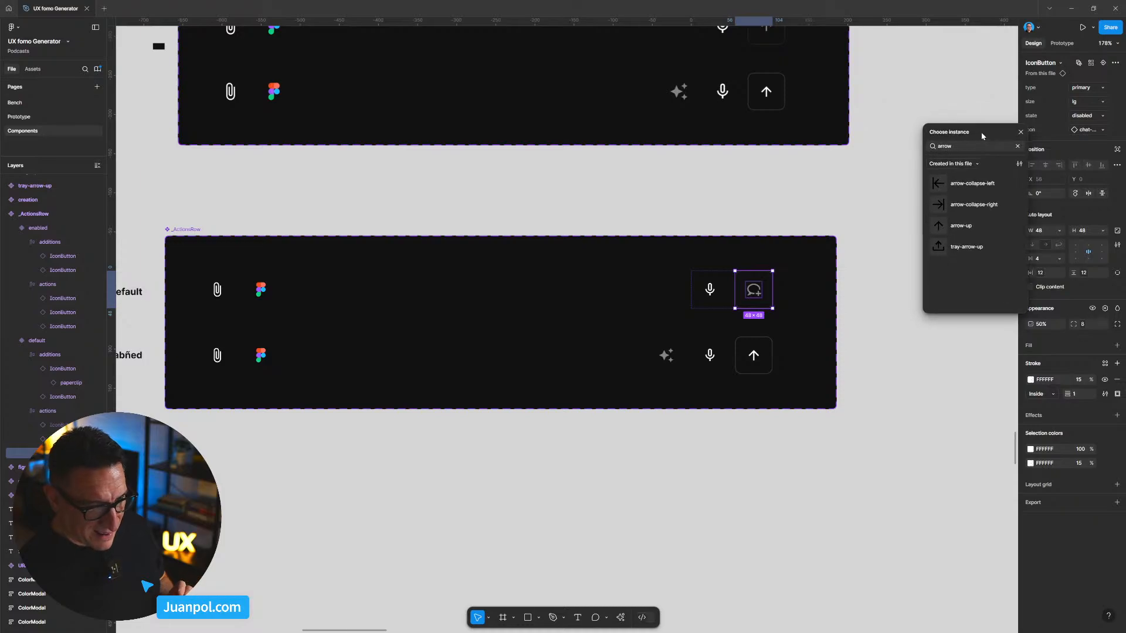
left_click(965, 226)
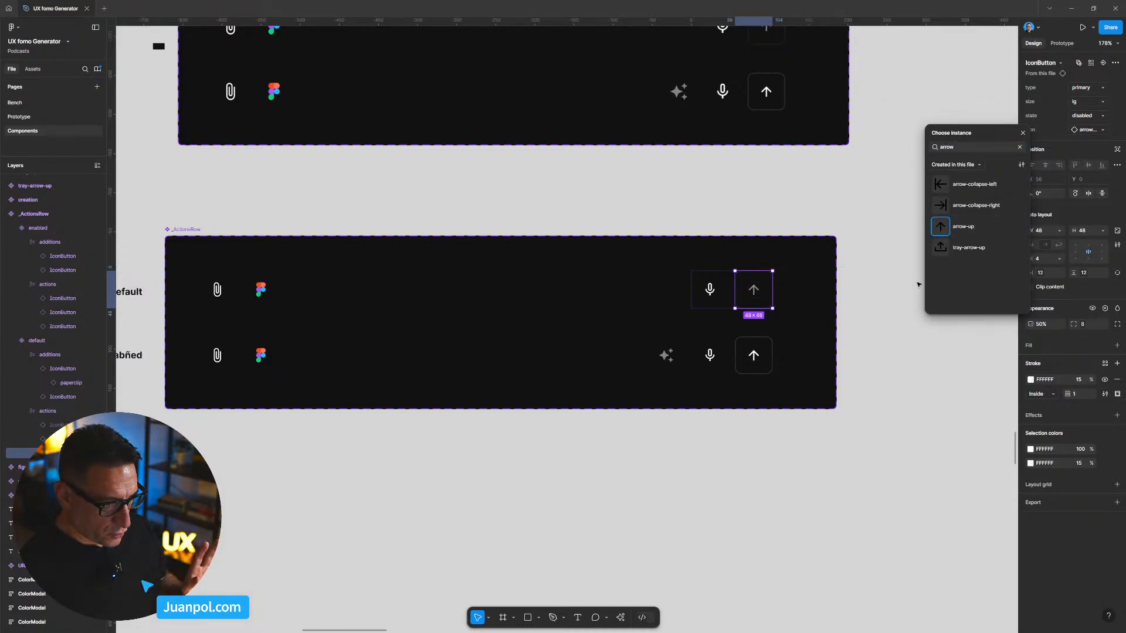
Step: Reassign the final IconButton's icon in the enabled _ActionsRow variant by swapping it to check and back to arrow-up
left_click(761, 355)
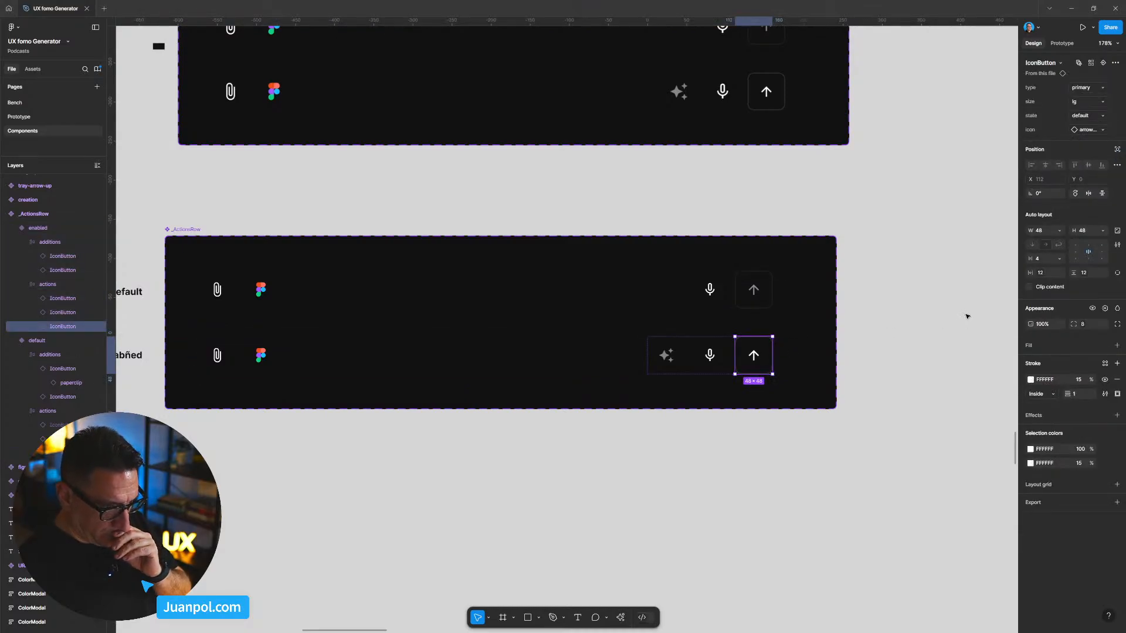
left_click(1079, 130)
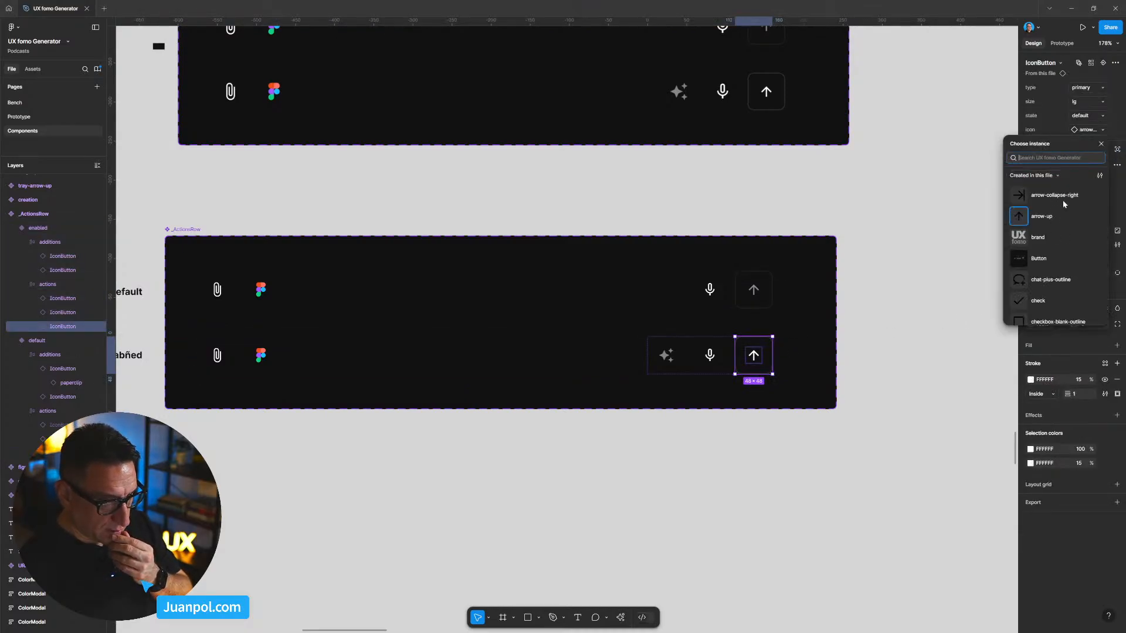
left_click(1047, 258)
left_click(1047, 258)
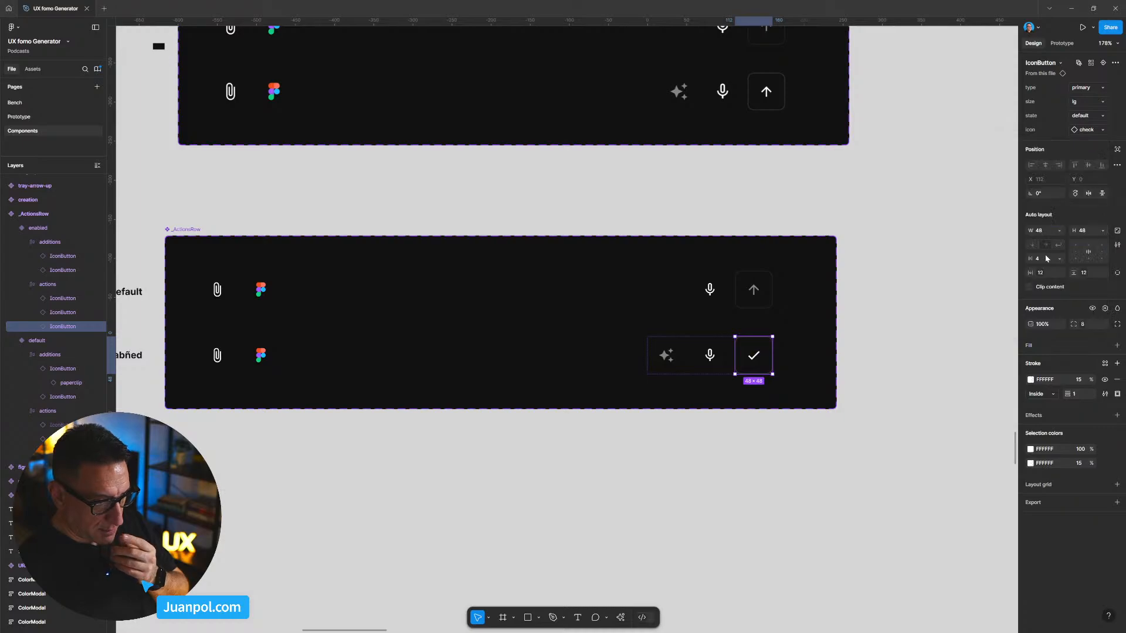
left_click(1081, 130)
type("arro")
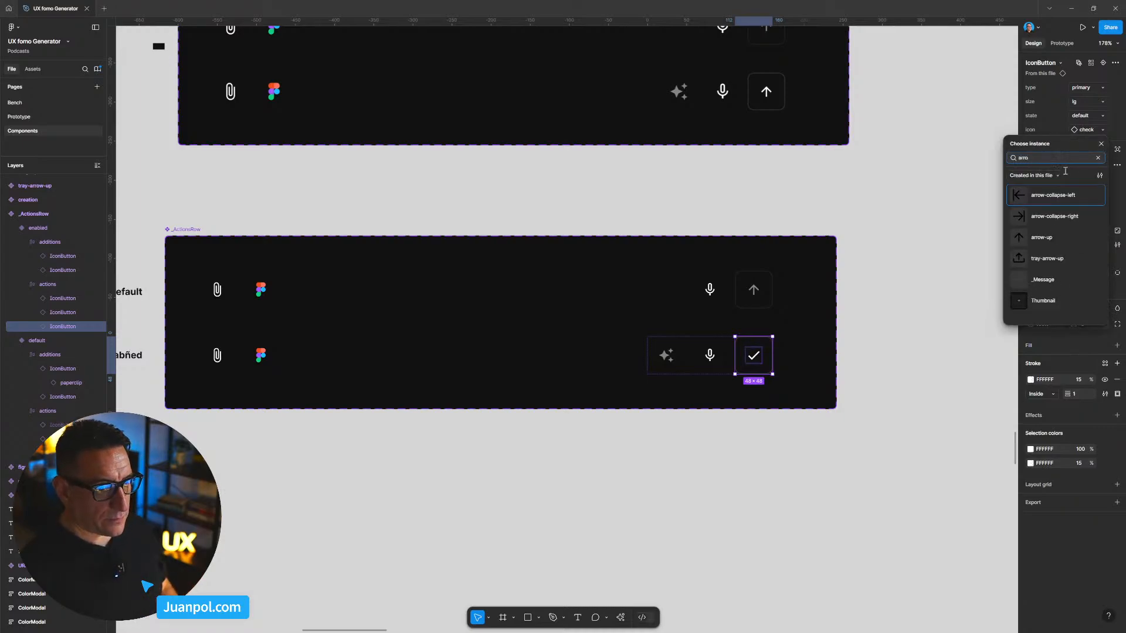
left_click(1043, 240)
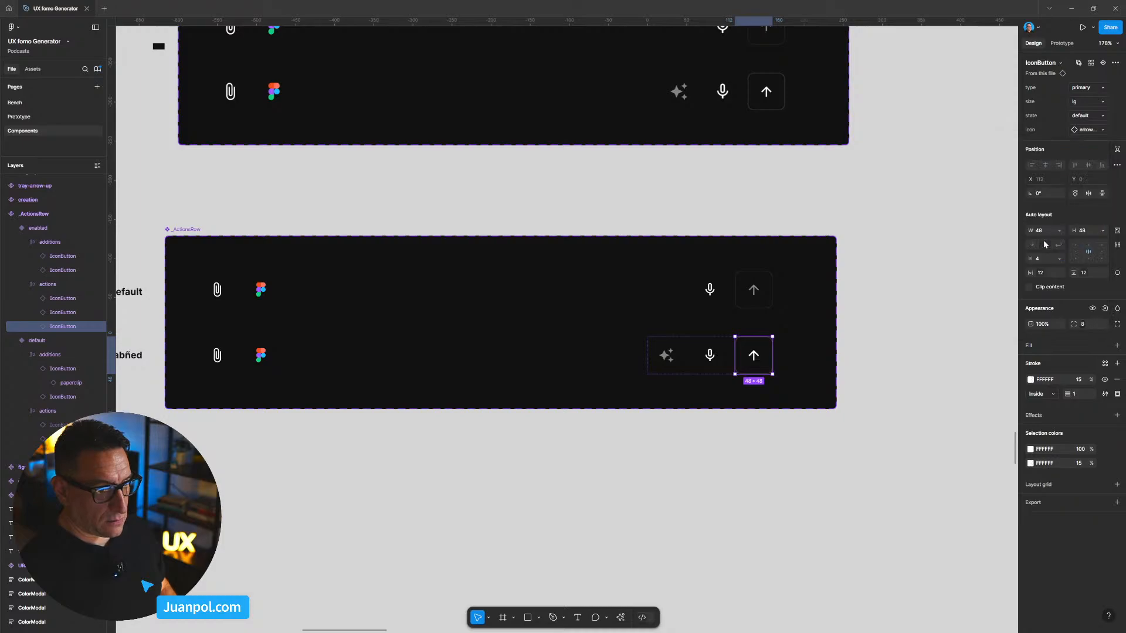
left_click(899, 319)
Step: Delete the reference _ActionsRow screenshot above the component set
scroll(882, 320, "down", 5)
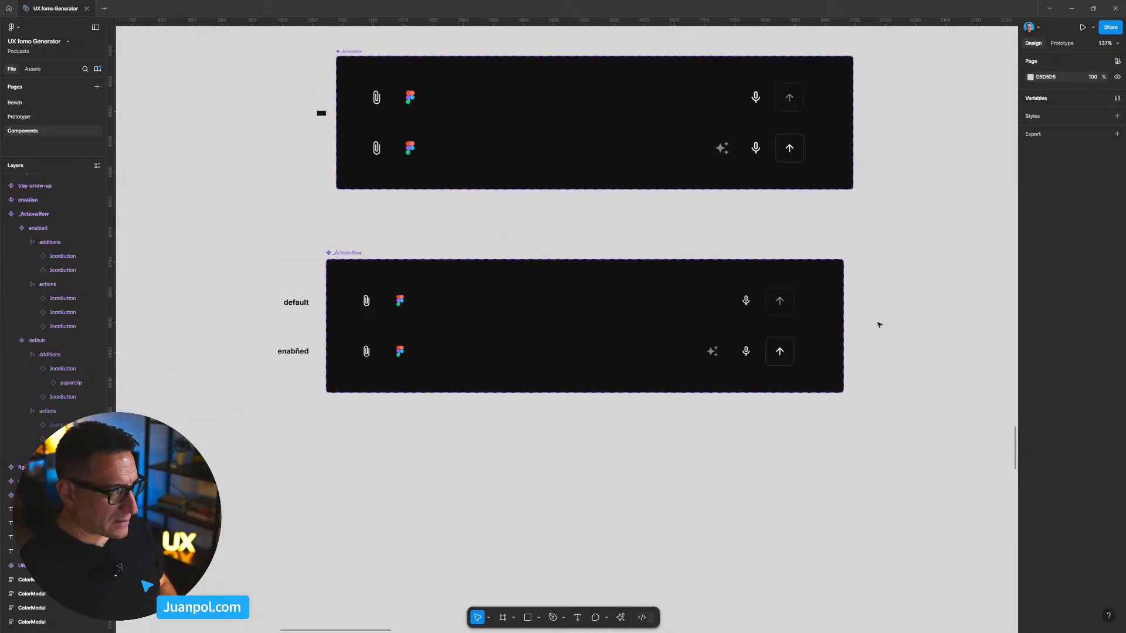
scroll(691, 307, "up", 2)
left_click(503, 156)
key("Delete")
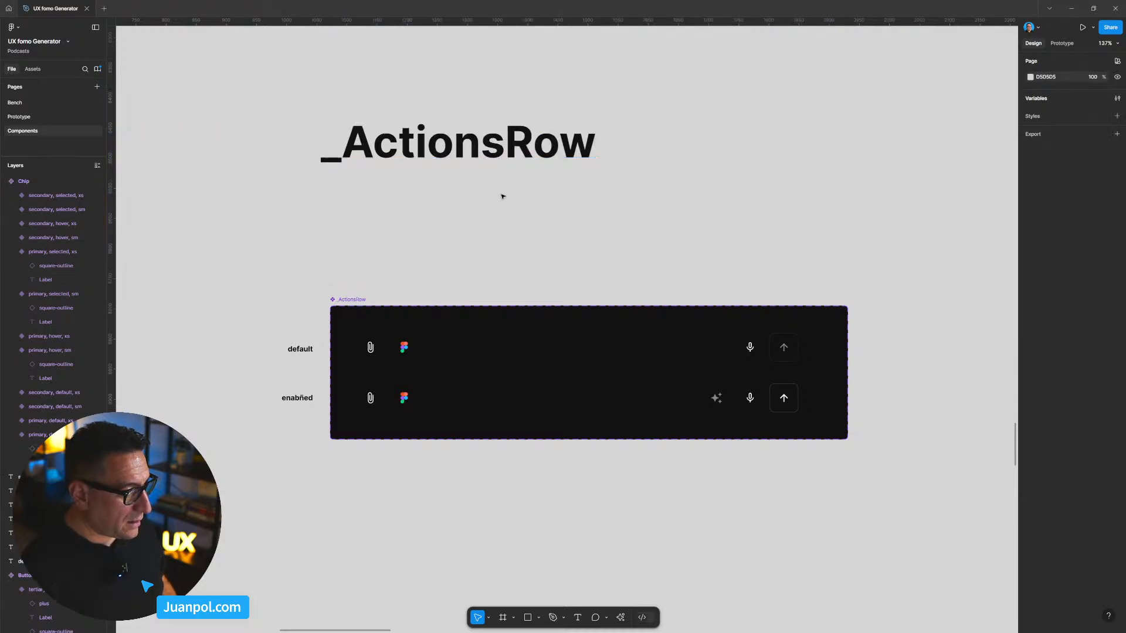
Step: Check the _ActionsRow component set for prototype connections and review its placement among the other organized component sections
scroll(496, 262, "down", 5)
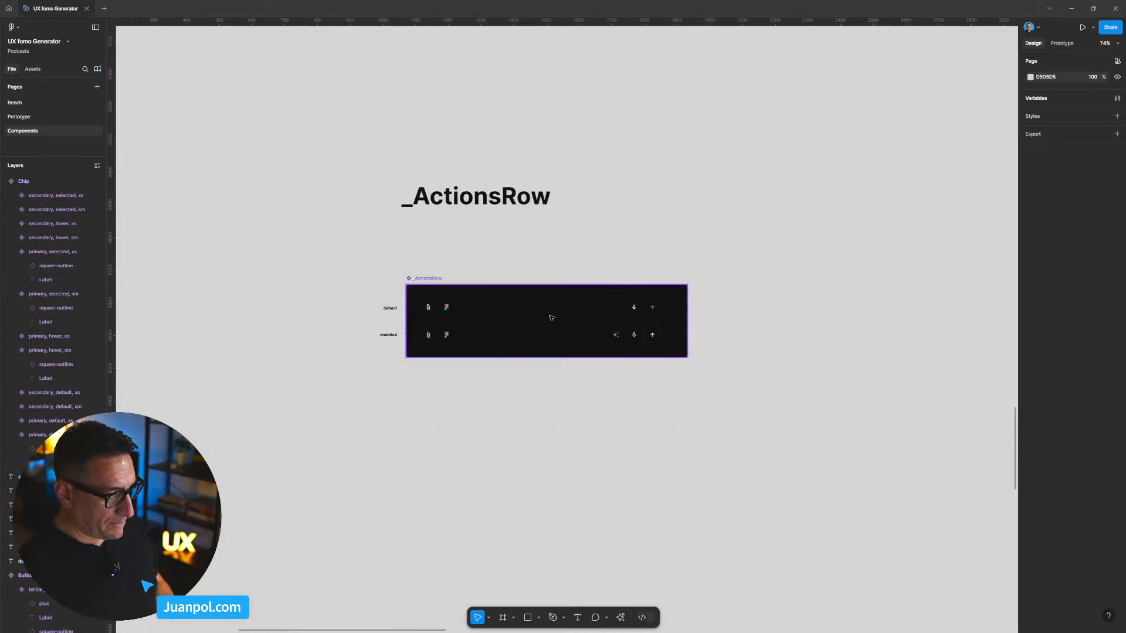
scroll(553, 317, "up", 3)
left_click(1064, 44)
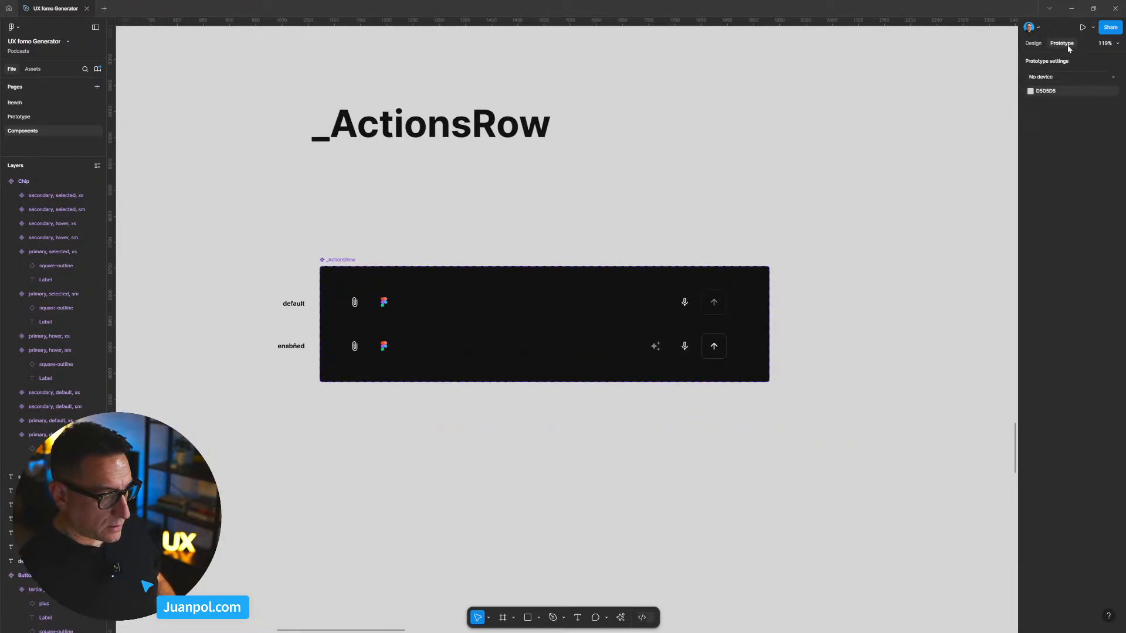
scroll(478, 317, "up", 3)
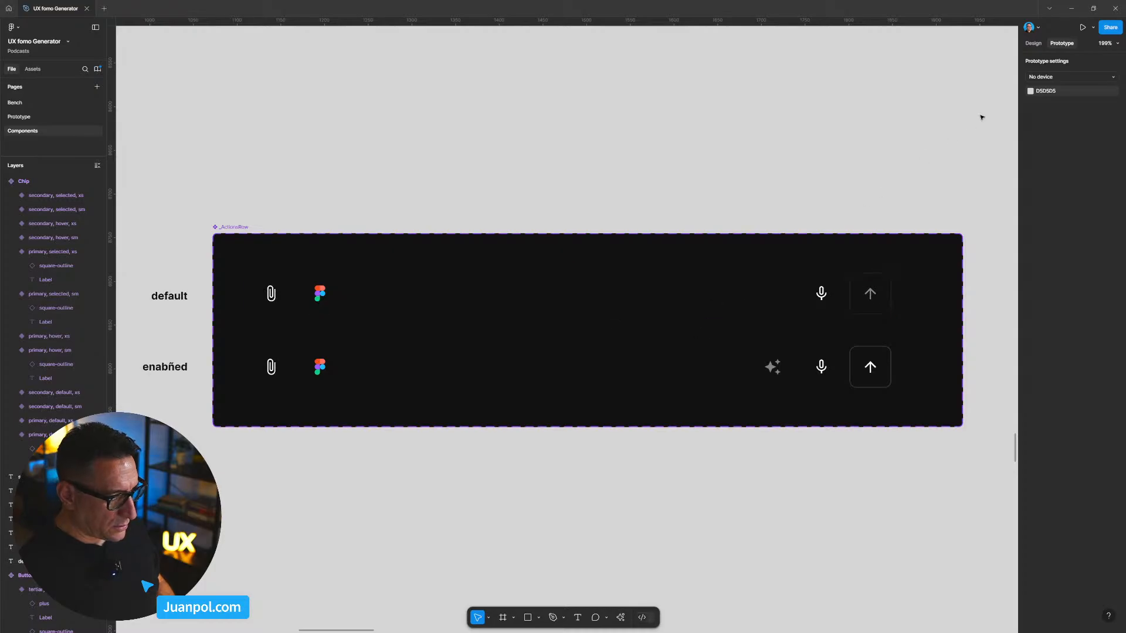
left_click(1033, 44)
scroll(582, 235, "down", 10)
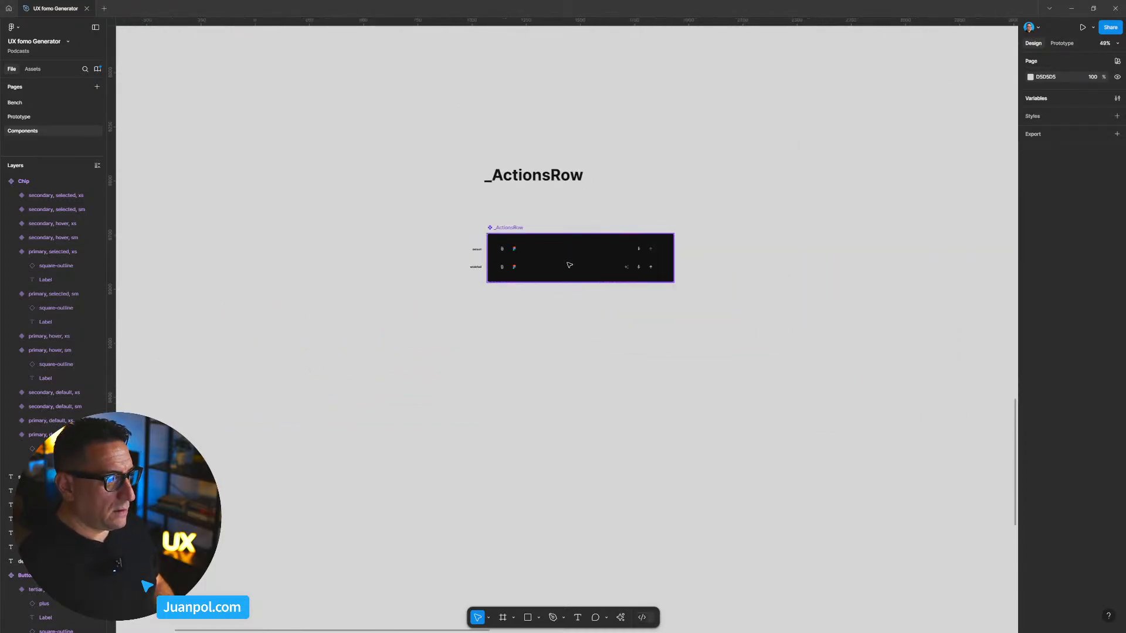
scroll(569, 281, "down", 3)
scroll(649, 241, "up", 4)
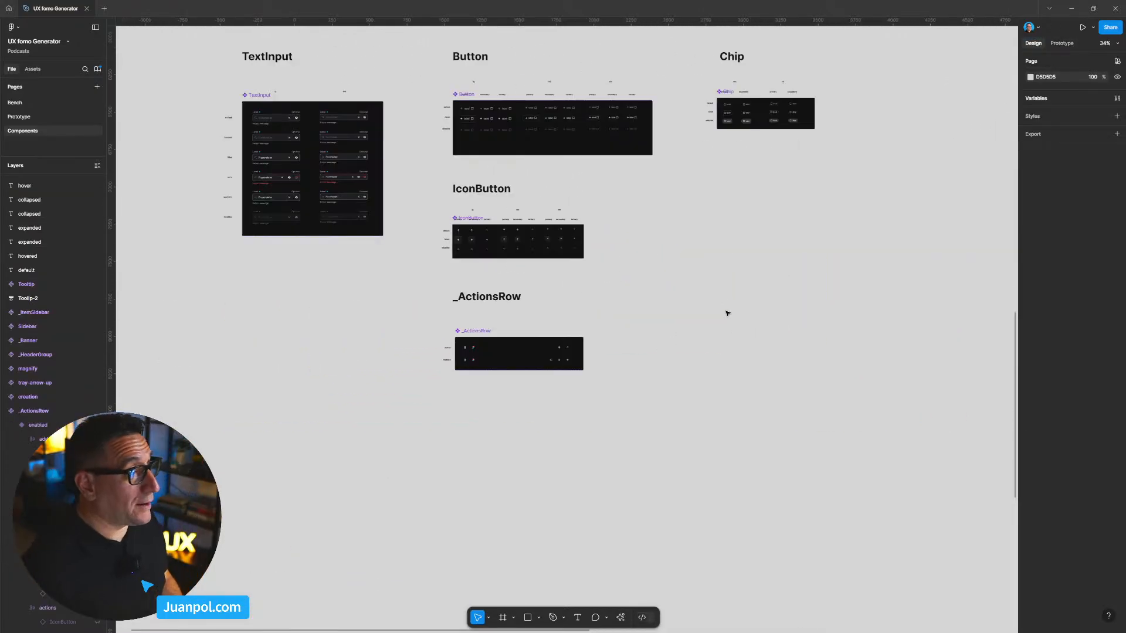